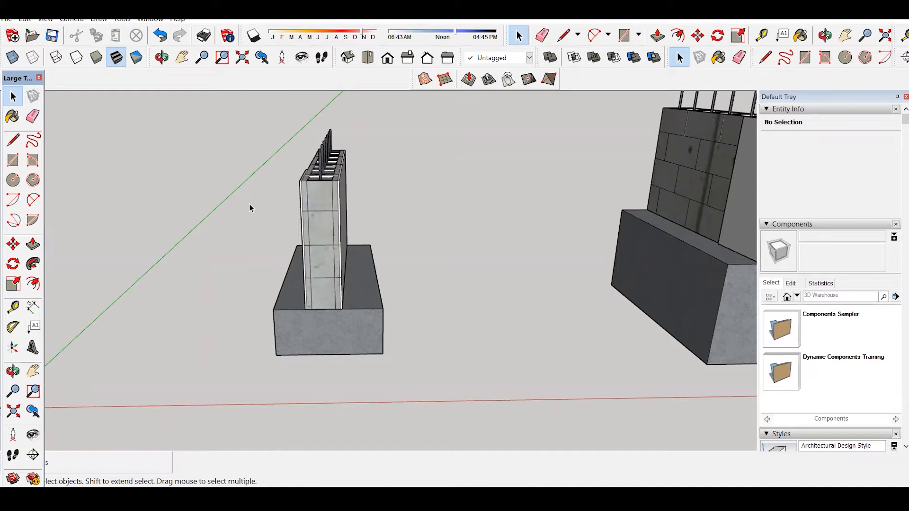
Examine the row of foundation models and the end face of the strip foundation's wall and footing.
{"action": "middle_click_drag", "start_coordinate": [249, 204], "coordinate": [266, 219]}
{"action": "key", "text": "space"}
{"action": "scroll", "coordinate": [385, 251], "scroll_direction": "down", "scroll_amount": 10}
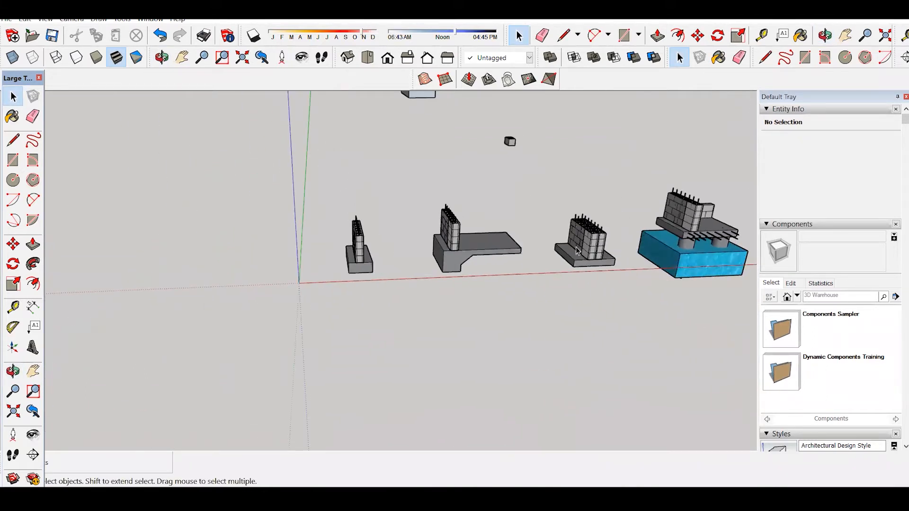
{"action": "scroll", "coordinate": [319, 224], "scroll_direction": "up", "scroll_amount": 1}
{"action": "scroll", "coordinate": [352, 238], "scroll_direction": "up", "scroll_amount": 3}
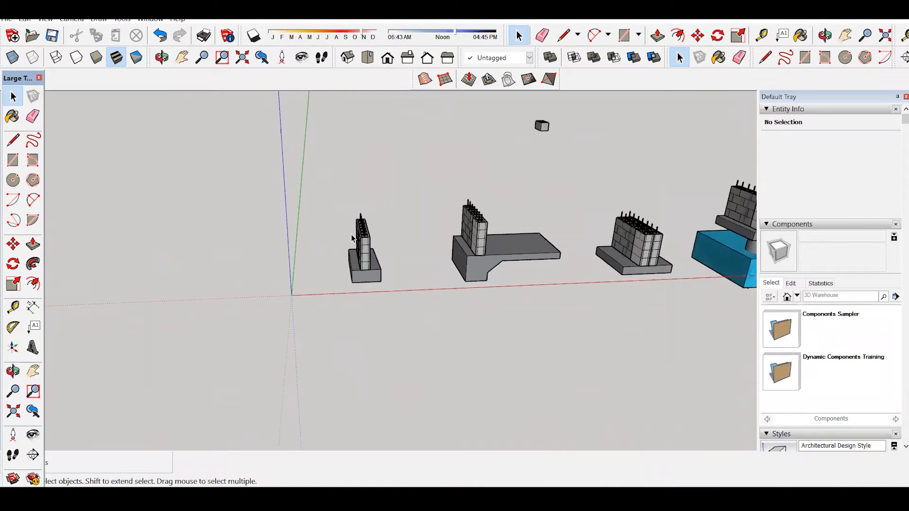
{"action": "scroll", "coordinate": [352, 239], "scroll_direction": "up", "scroll_amount": 2}
{"action": "middle_click_drag", "start_coordinate": [405, 260], "coordinate": [380, 195]}
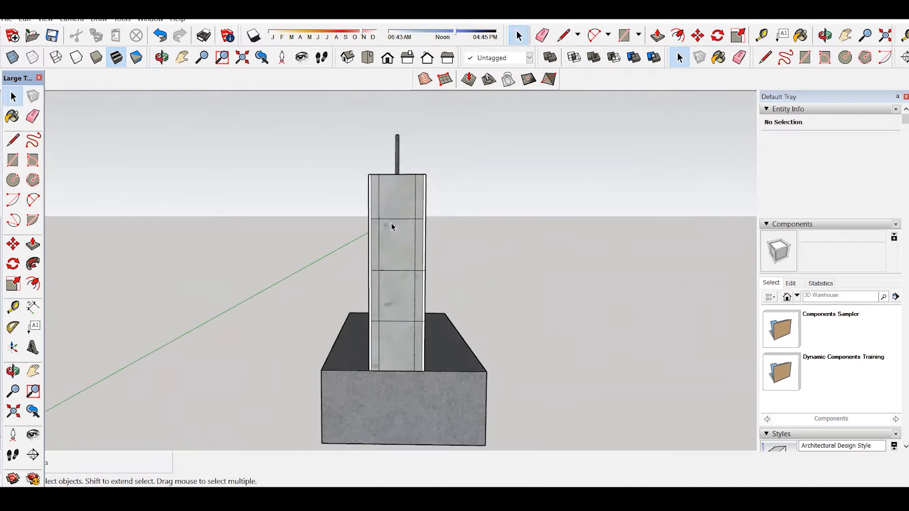
{"action": "scroll", "coordinate": [397, 235], "scroll_direction": "down", "scroll_amount": 1}
{"action": "middle_click_drag", "start_coordinate": [406, 261], "coordinate": [445, 385]}
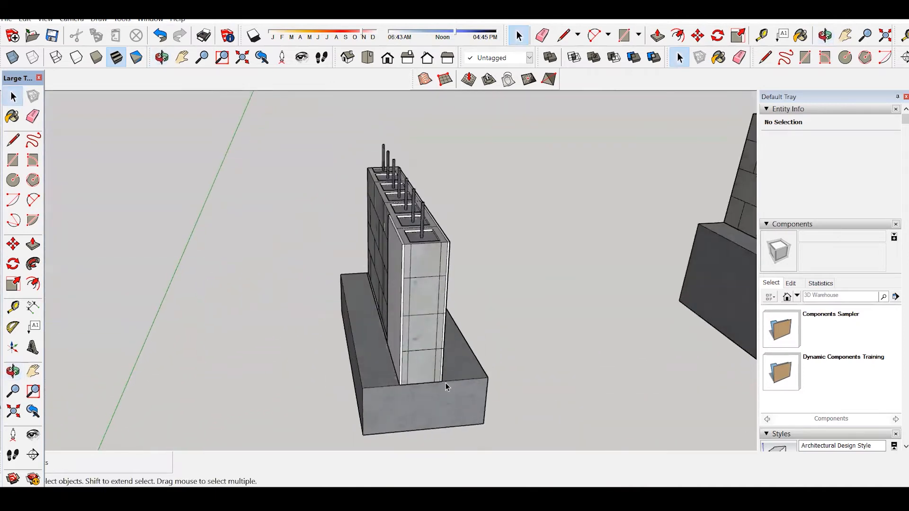
Select the strip foundation group, inspect its blockwork, plaster, steel bars and concrete base from several sides, and clear the selection.
{"action": "left_click", "coordinate": [438, 418]}
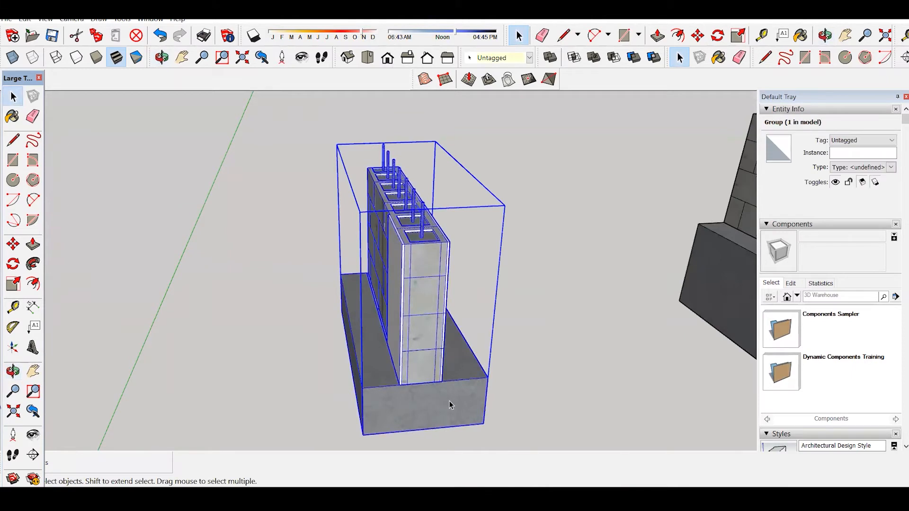
{"action": "middle_click_drag", "start_coordinate": [414, 343], "coordinate": [437, 364]}
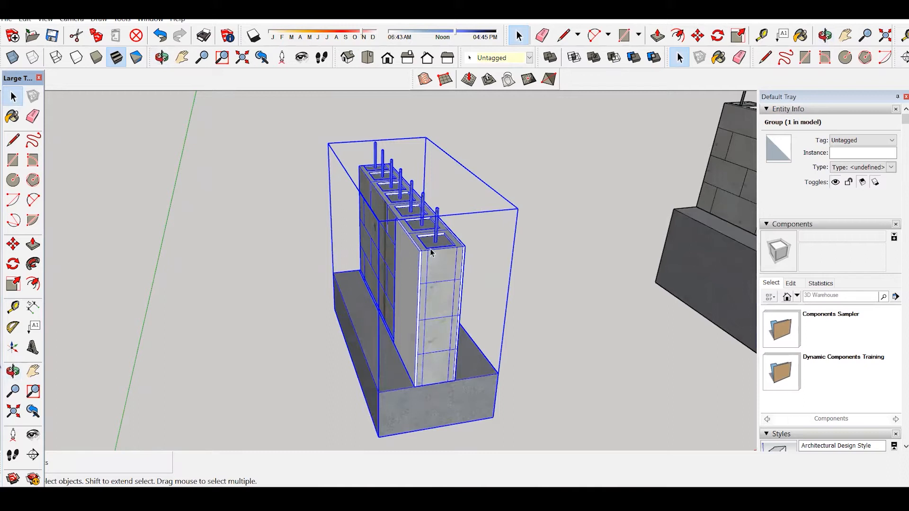
{"action": "middle_click_drag", "start_coordinate": [439, 256], "coordinate": [521, 279]}
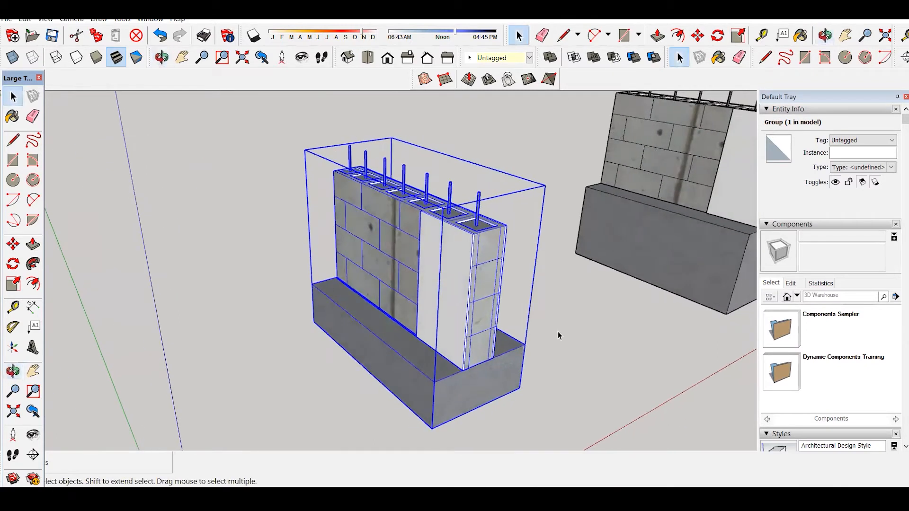
{"action": "scroll", "coordinate": [557, 331], "scroll_direction": "up", "scroll_amount": 1}
{"action": "middle_click_drag", "start_coordinate": [558, 331], "coordinate": [474, 294]}
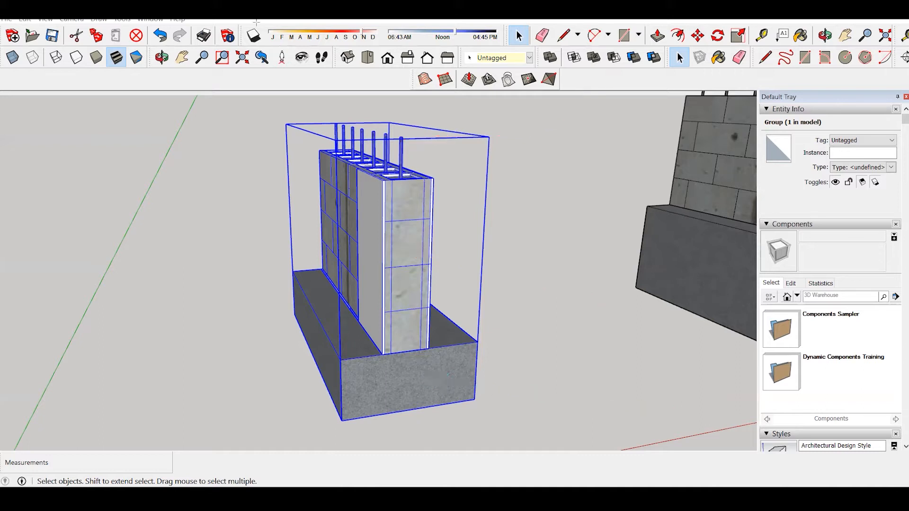
{"action": "middle_click_drag", "start_coordinate": [550, 283], "coordinate": [645, 325]}
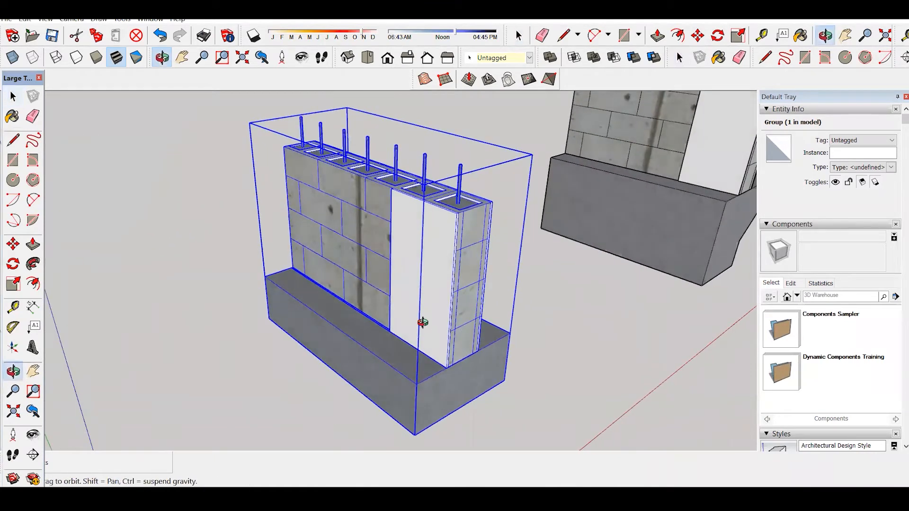
{"action": "middle_click_drag", "start_coordinate": [419, 319], "coordinate": [450, 316]}
{"action": "scroll", "coordinate": [450, 316], "scroll_direction": "up", "scroll_amount": 1}
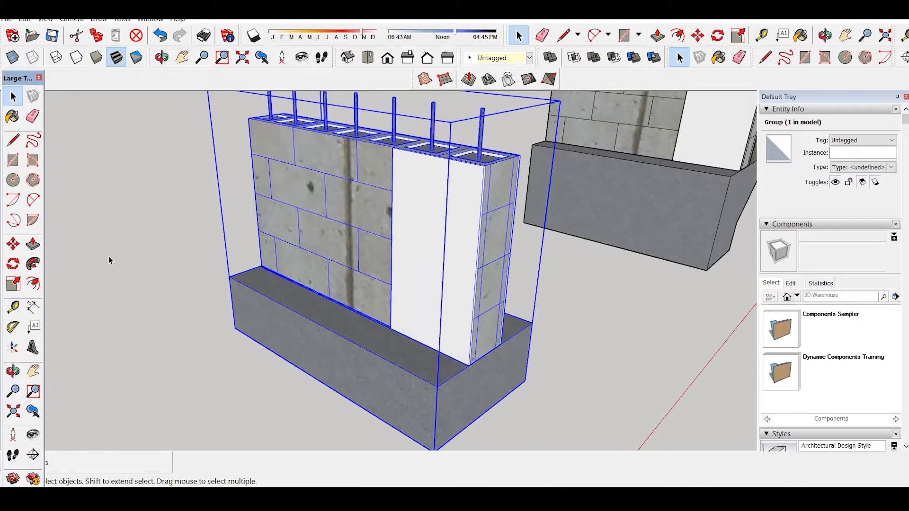
{"action": "left_click", "coordinate": [82, 266]}
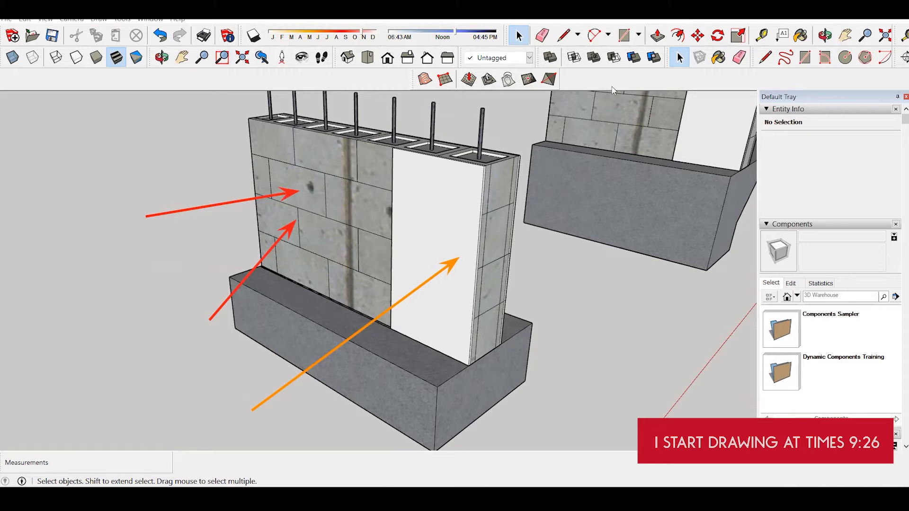
{"action": "scroll", "coordinate": [414, 98], "scroll_direction": "down", "scroll_amount": 2}
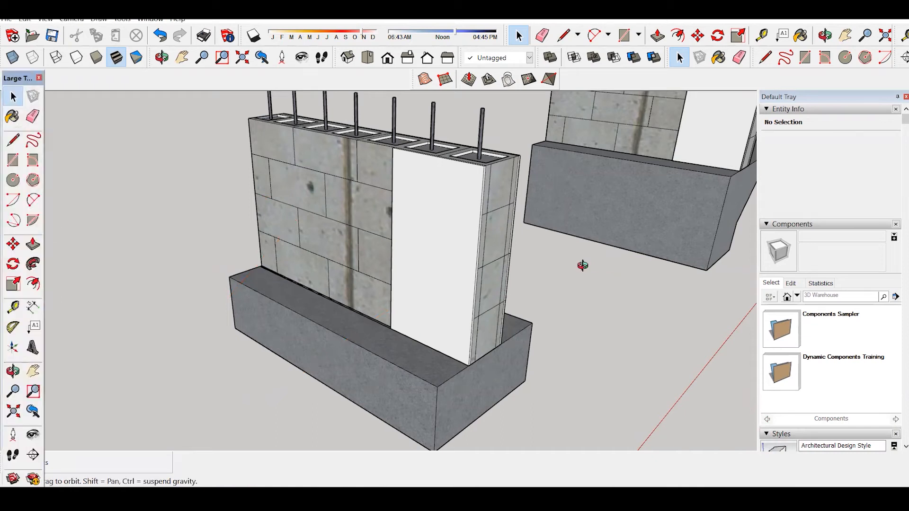
{"action": "middle_click_drag", "start_coordinate": [585, 266], "coordinate": [364, 321]}
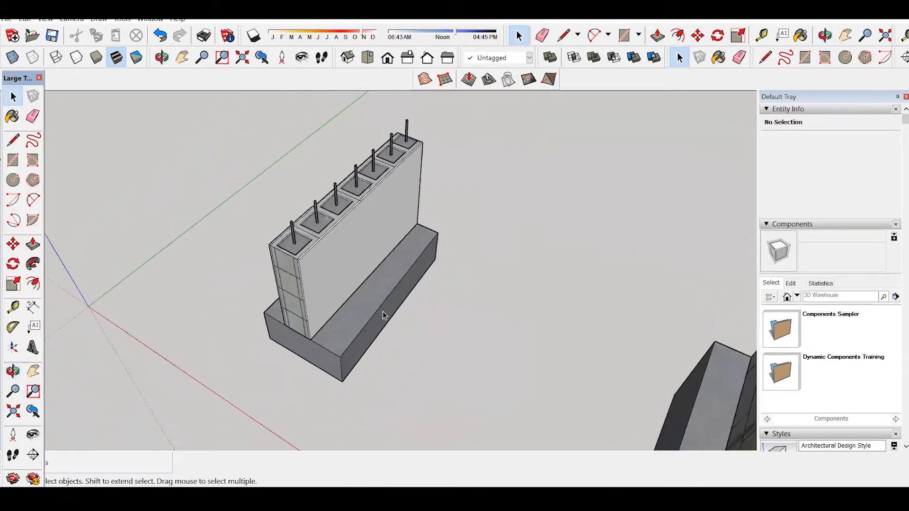
{"action": "scroll", "coordinate": [298, 196], "scroll_direction": "up", "scroll_amount": 3}
{"action": "middle_click_drag", "start_coordinate": [299, 196], "coordinate": [531, 128]}
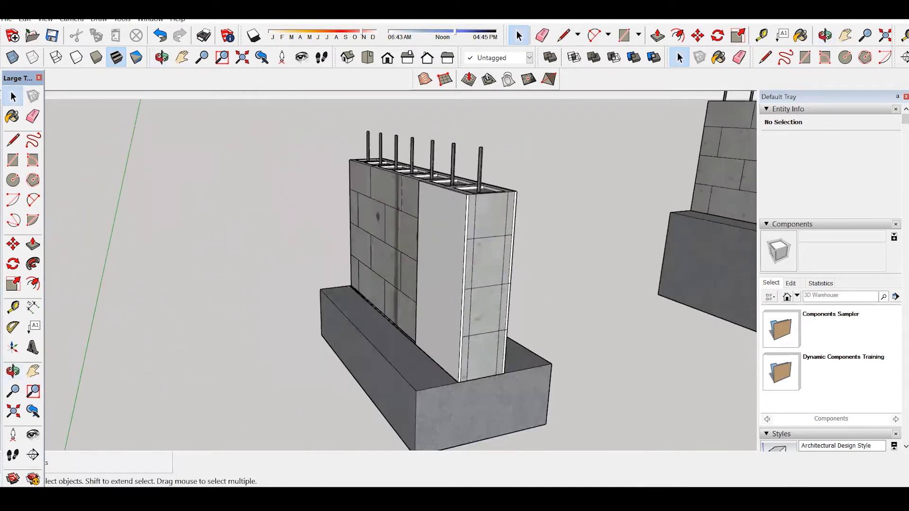
Switch to Photos and view the steel rods picture and the concrete block nominal and specified dimensions picture.
{"action": "mouse_move", "coordinate": [588, 499]}
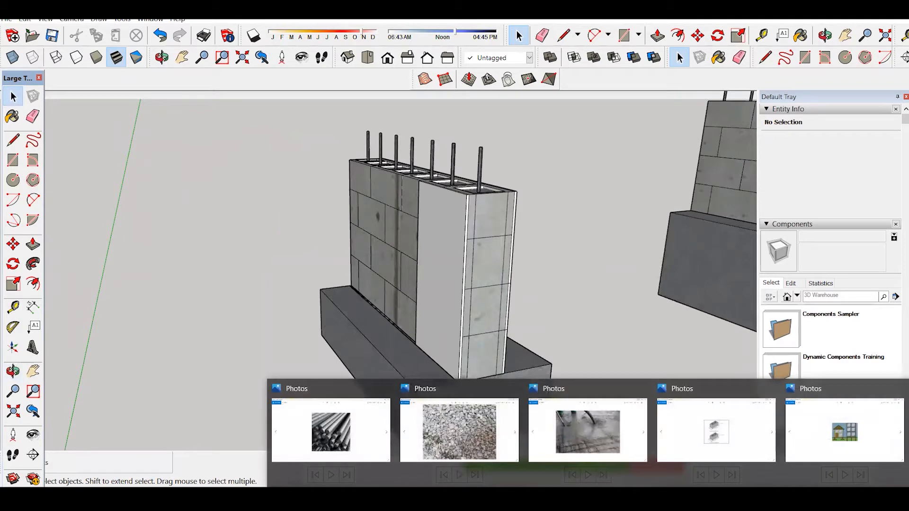
{"action": "left_click", "coordinate": [351, 429]}
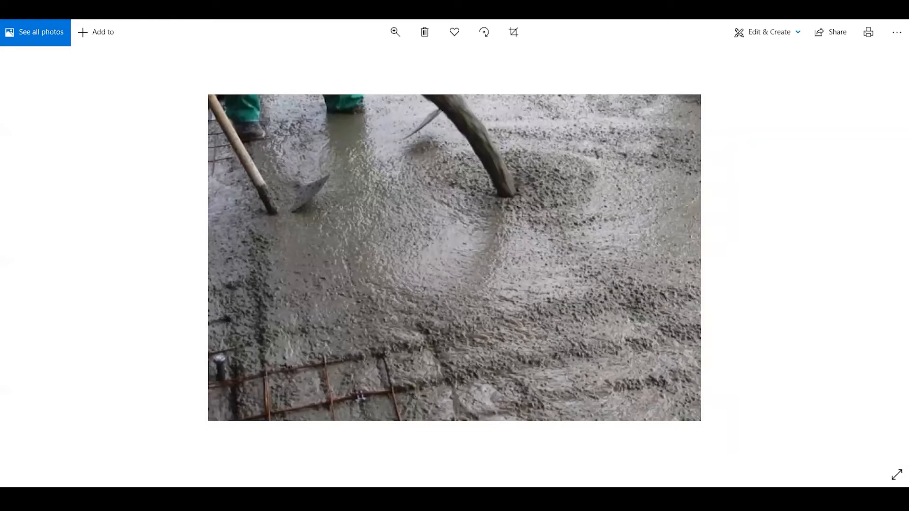
{"action": "mouse_move", "coordinate": [606, 499]}
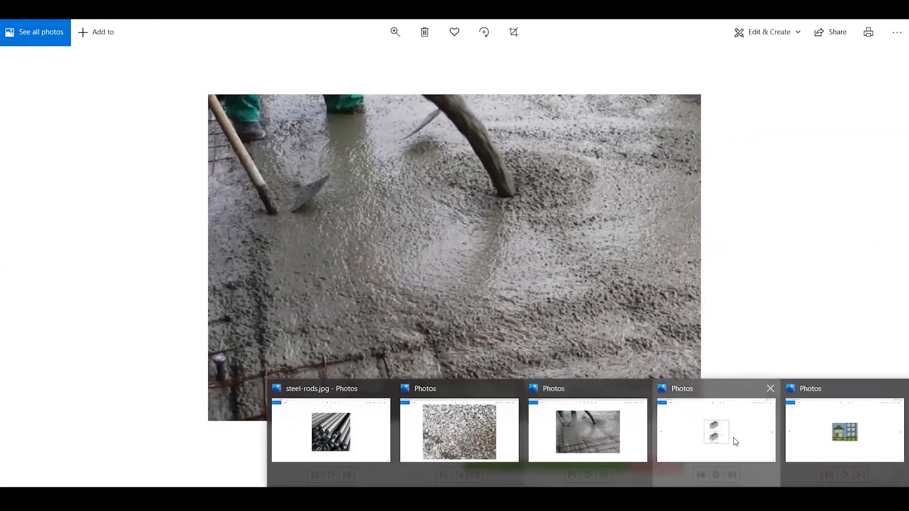
{"action": "left_click", "coordinate": [731, 449]}
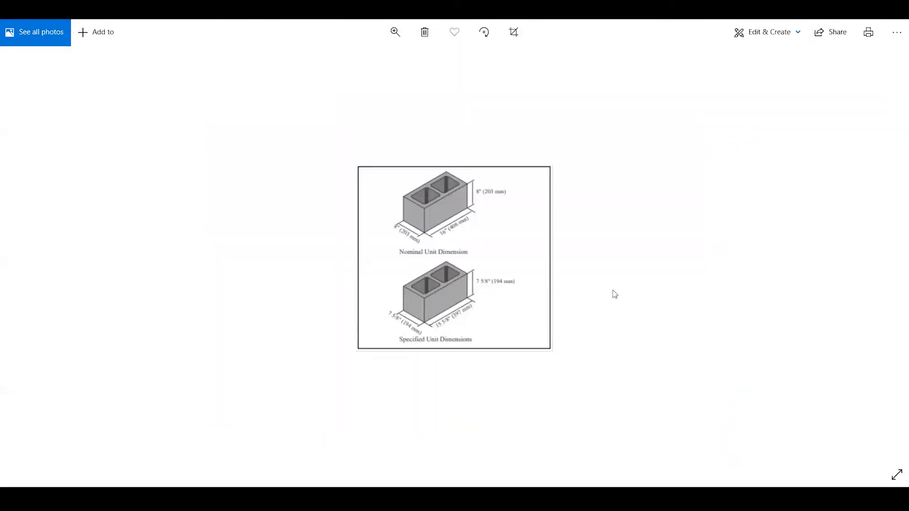
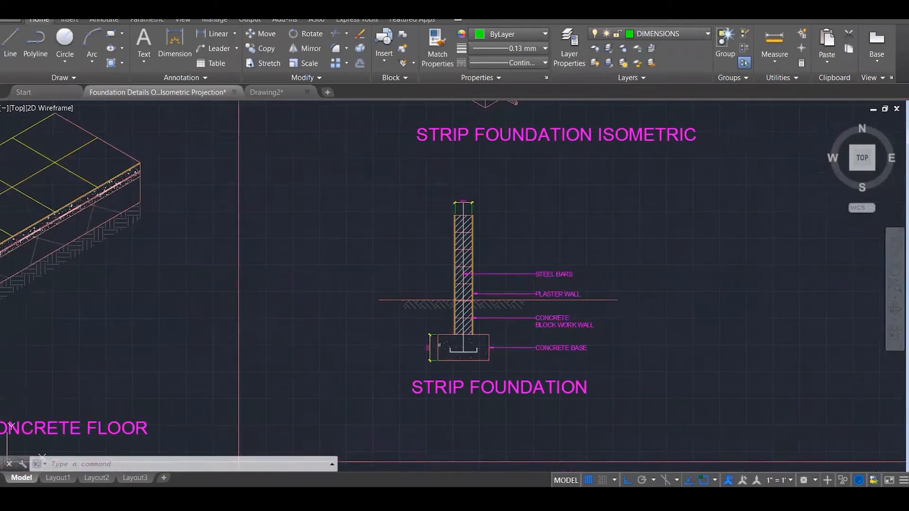
Examine the strip foundation section's concrete base, steel bars, block work wall and ground line in the AutoCAD drawing.
{"action": "scroll", "coordinate": [574, 339], "scroll_direction": "up", "scroll_amount": 2}
{"action": "middle_click_drag", "start_coordinate": [637, 294], "coordinate": [663, 337]}
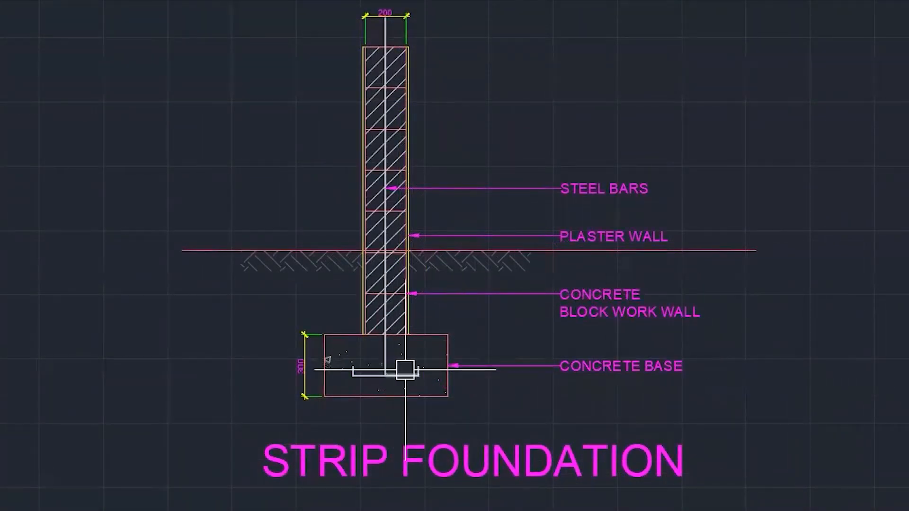
{"action": "left_click", "coordinate": [524, 367]}
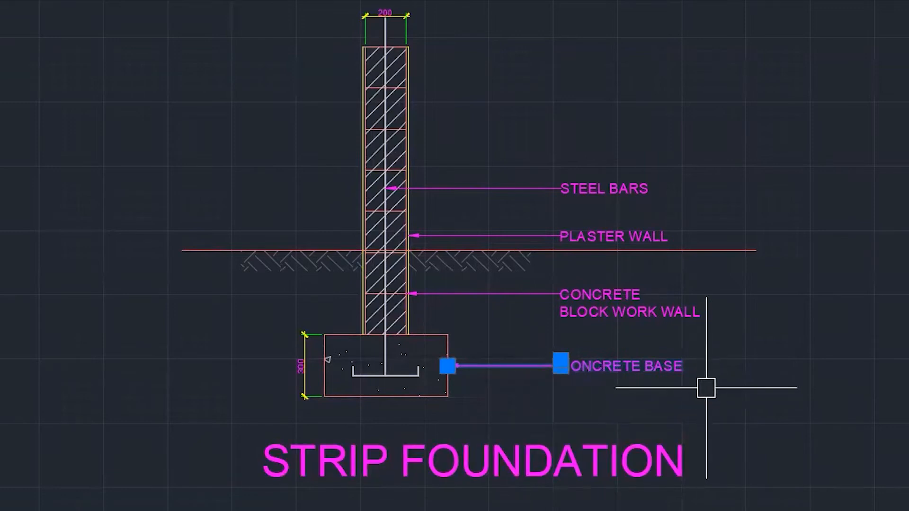
{"action": "key", "text": "Escape"}
{"action": "mouse_move", "coordinate": [668, 373]}
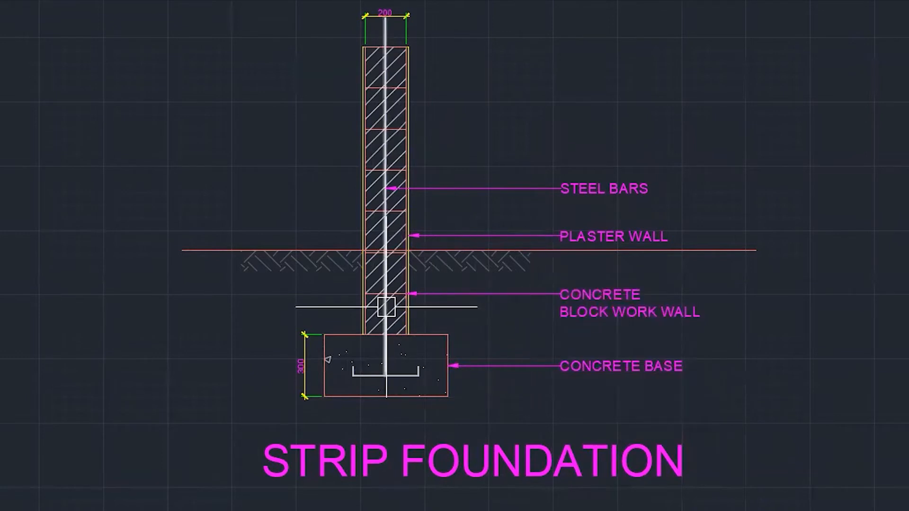
{"action": "left_click", "coordinate": [687, 256]}
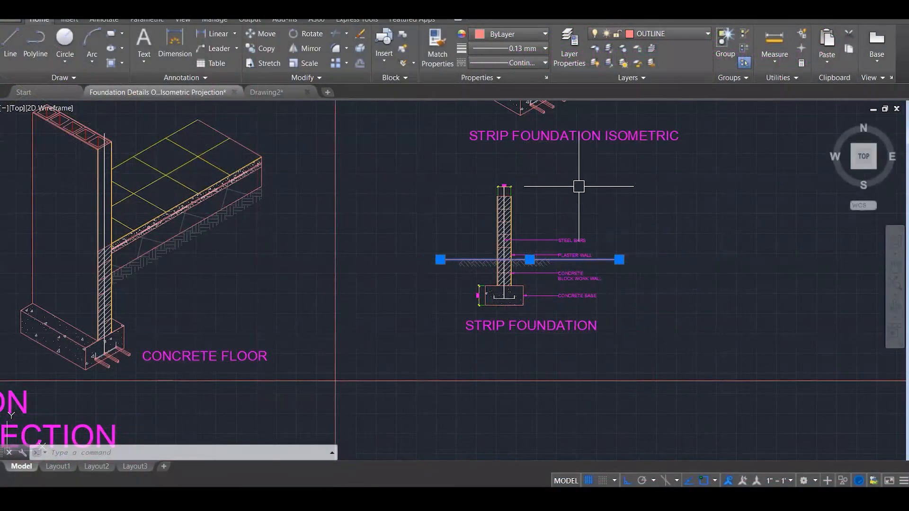
Examine the strip foundation isometric above the section and its place among the other foundation details.
{"action": "middle_click_drag", "start_coordinate": [578, 187], "coordinate": [548, 370]}
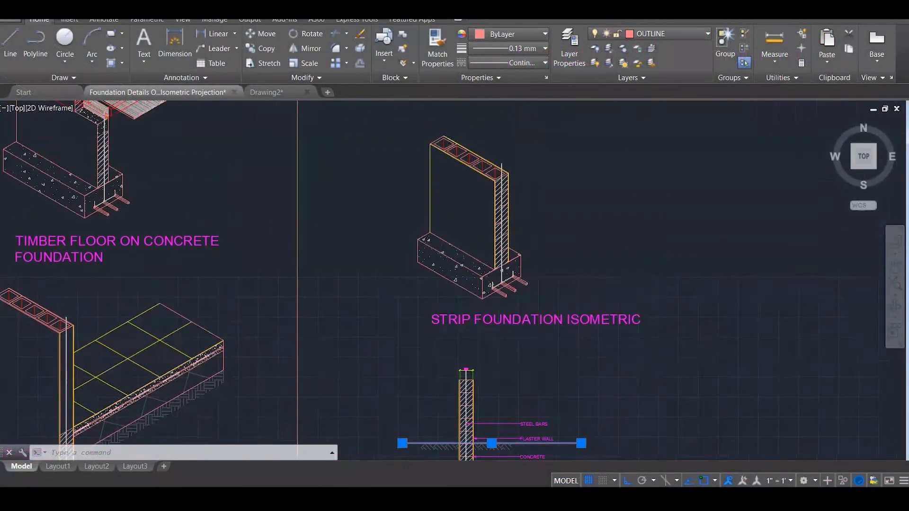
{"action": "scroll", "coordinate": [457, 126], "scroll_direction": "up", "scroll_amount": 3}
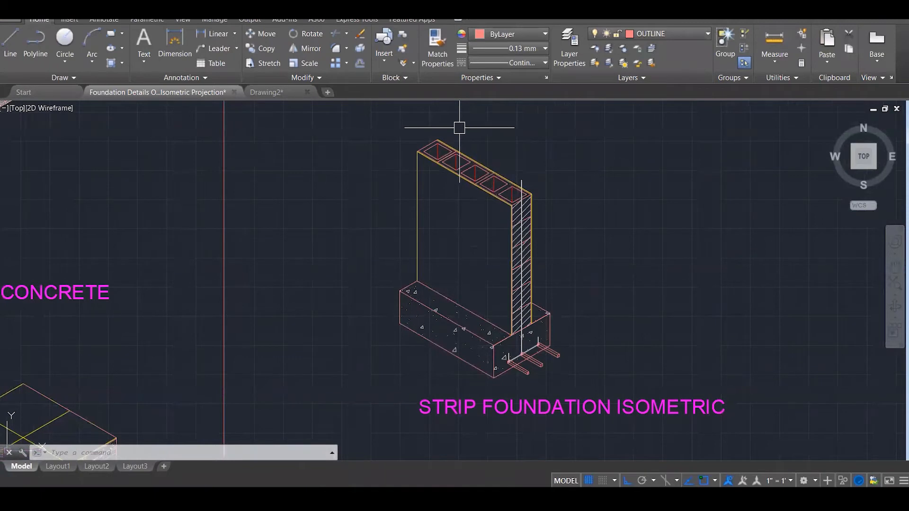
{"action": "scroll", "coordinate": [459, 127], "scroll_direction": "down", "scroll_amount": 2}
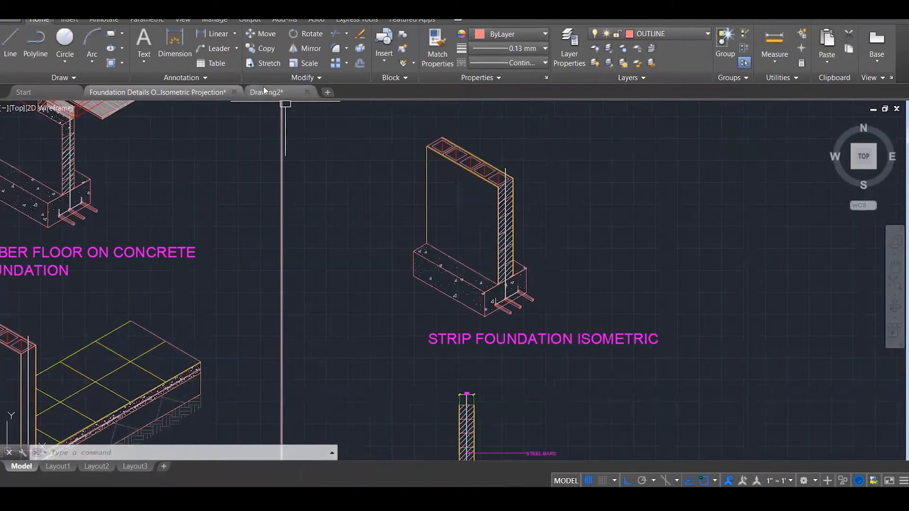
{"action": "scroll", "coordinate": [436, 146], "scroll_direction": "down", "scroll_amount": 4}
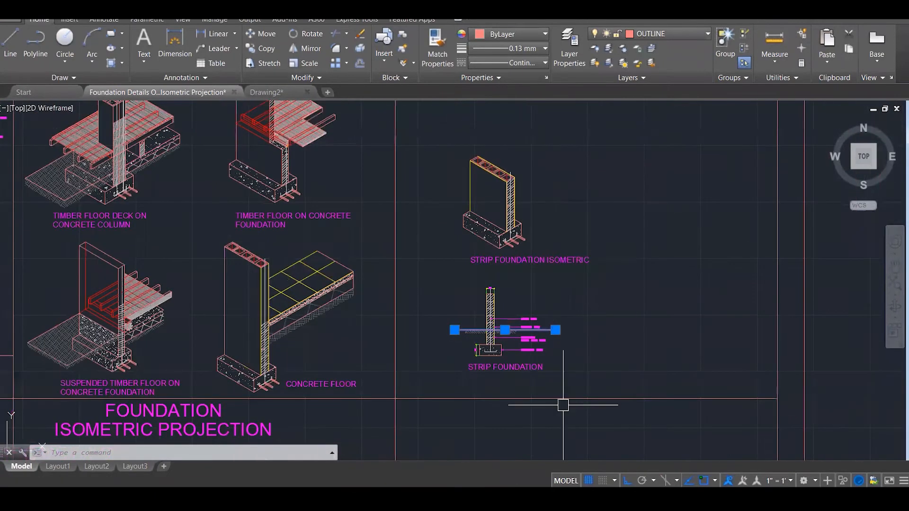
Inspect the concrete base and its thickness dimension in the strip foundation section, and clear the ground line selection.
{"action": "scroll", "coordinate": [538, 385], "scroll_direction": "up", "scroll_amount": 4}
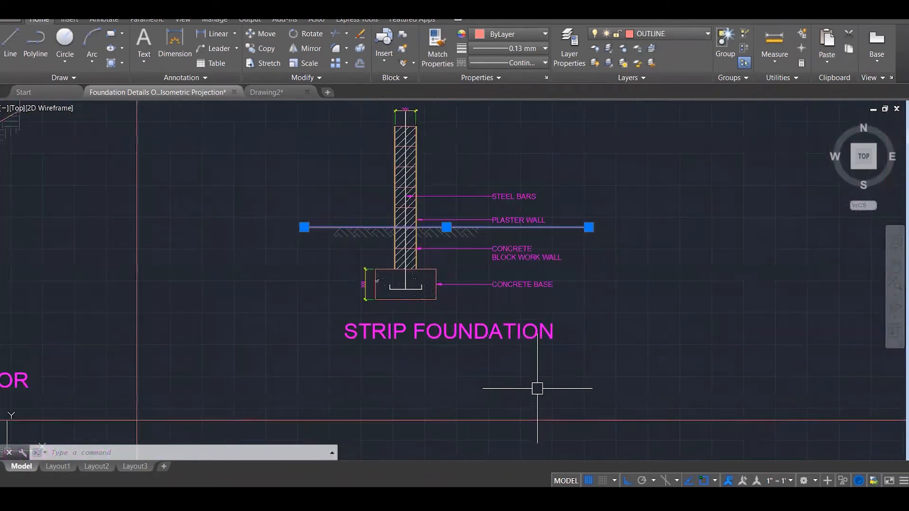
{"action": "scroll", "coordinate": [351, 282], "scroll_direction": "up", "scroll_amount": 3}
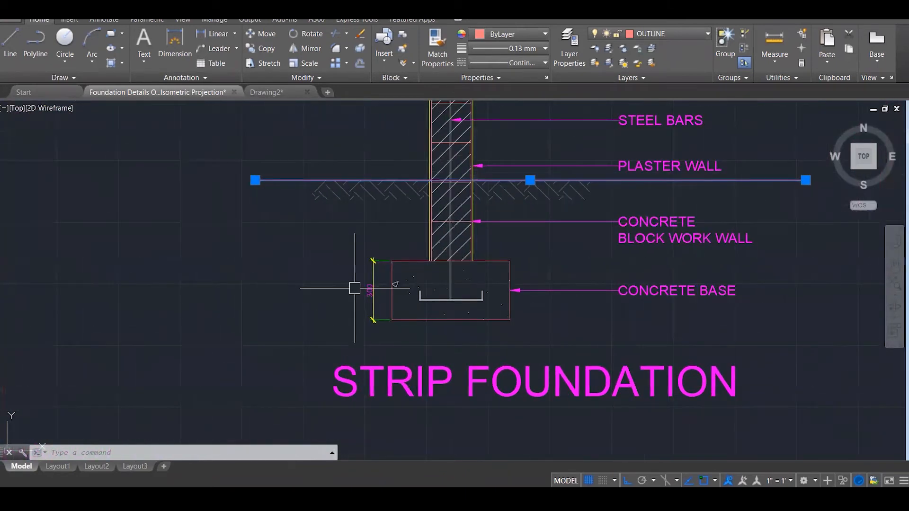
{"action": "scroll", "coordinate": [355, 294], "scroll_direction": "down", "scroll_amount": 1}
{"action": "key", "text": "Escape"}
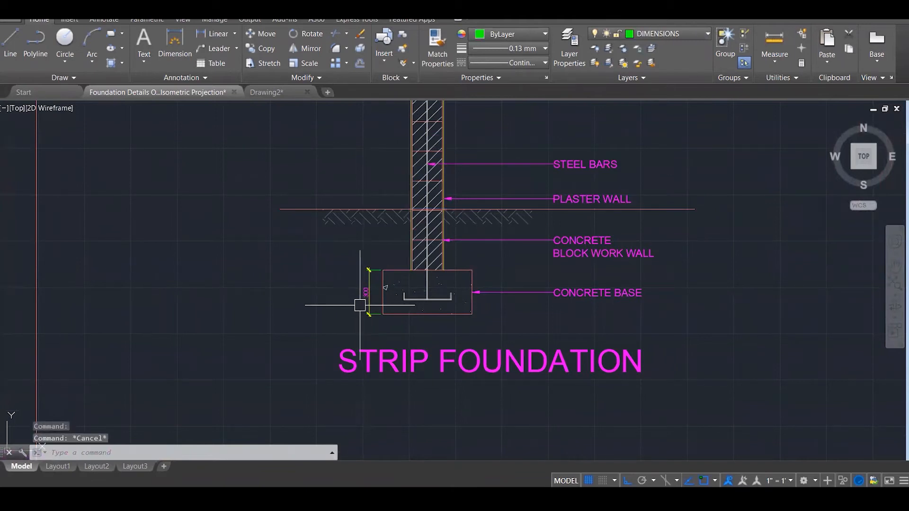
{"action": "mouse_move", "coordinate": [382, 297]}
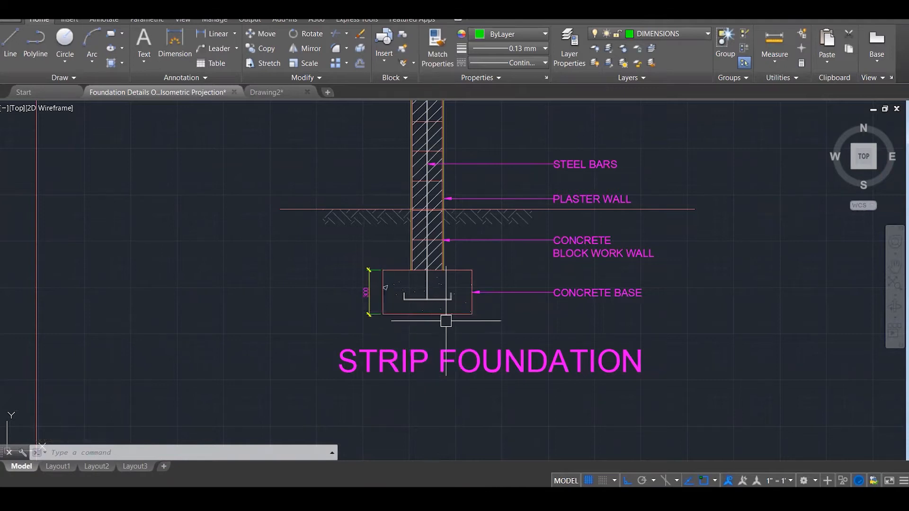
{"action": "scroll", "coordinate": [379, 283], "scroll_direction": "down", "scroll_amount": 4}
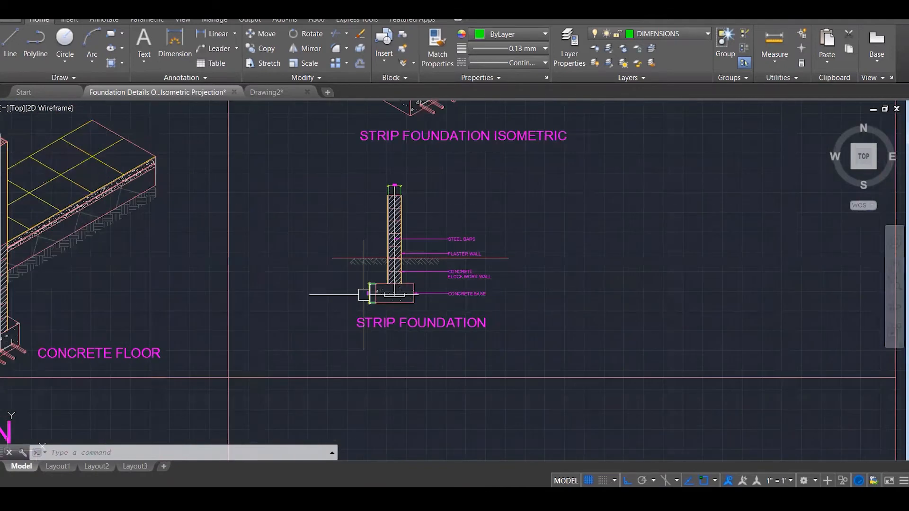
Switch to the Drawing2 drawing and make OUTLINE the current layer for the strip foundation detail.
{"action": "left_click", "coordinate": [247, 91]}
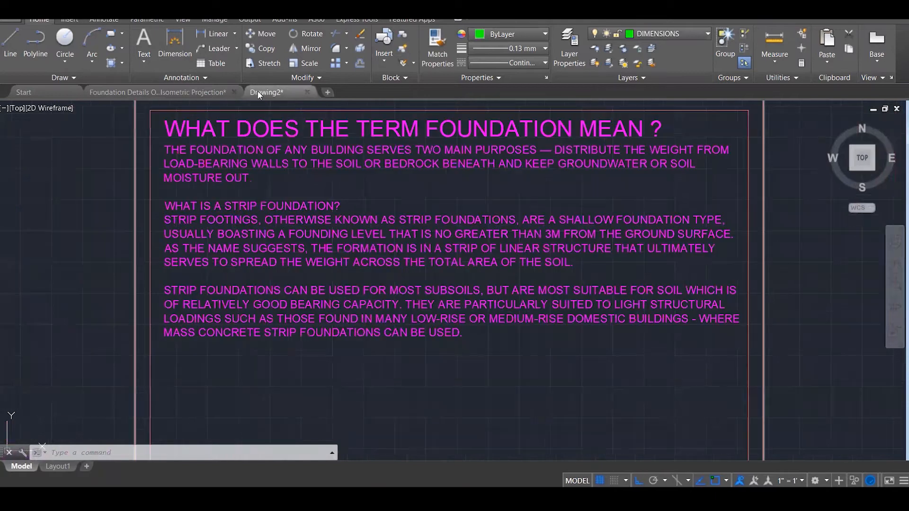
{"action": "scroll", "coordinate": [487, 284], "scroll_direction": "down", "scroll_amount": 2}
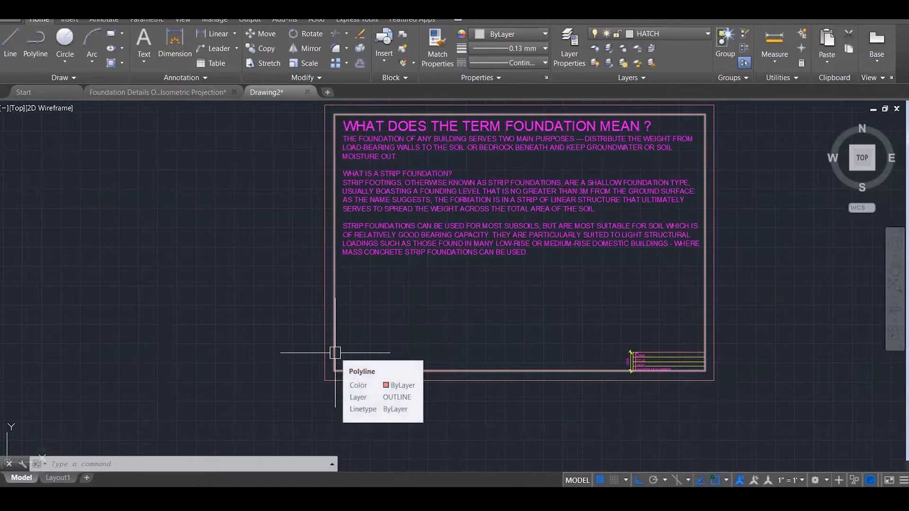
{"action": "left_click", "coordinate": [400, 282]}
{"action": "type", "text": "L"}
{"action": "key", "text": "Return"}
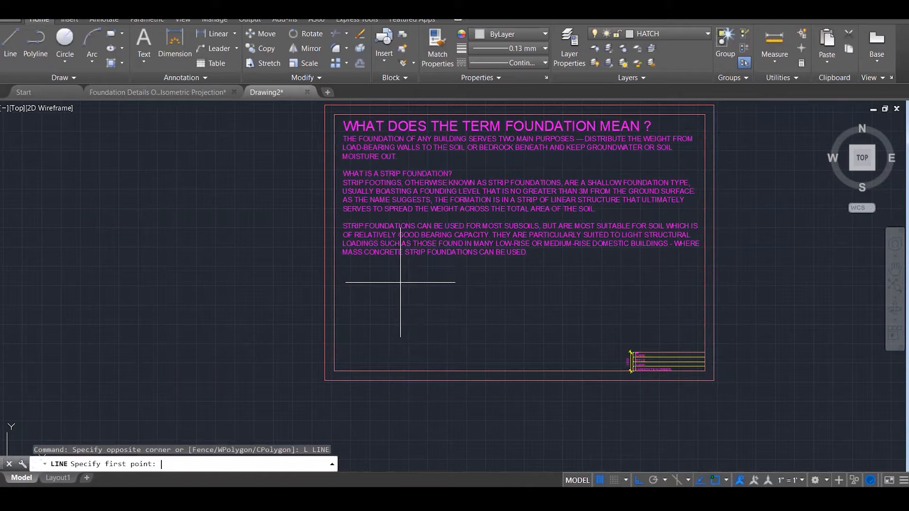
{"action": "left_click", "coordinate": [672, 33]}
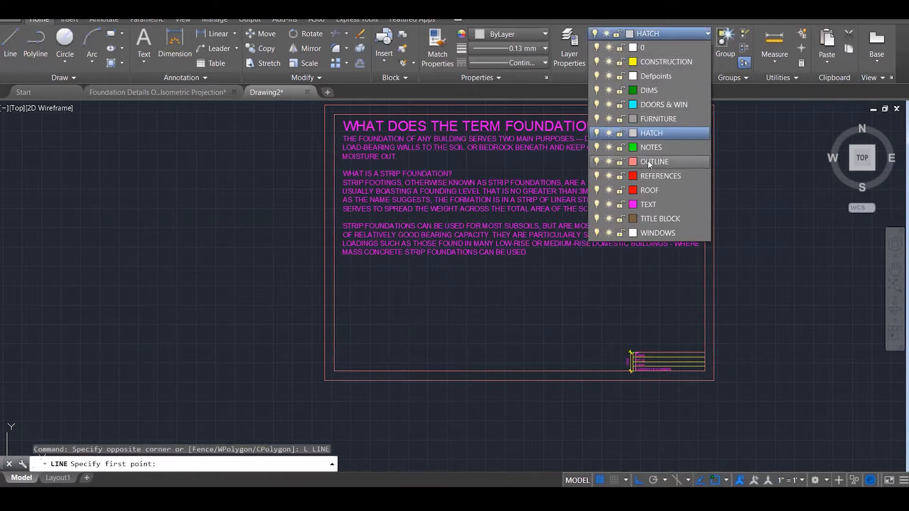
{"action": "left_click", "coordinate": [648, 161]}
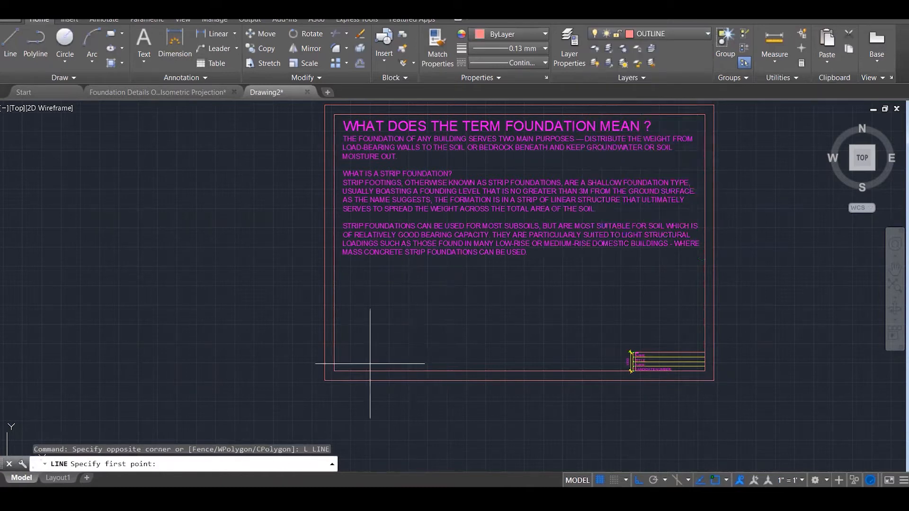
Draw the concrete base as a closed rectangle of lines, 600 wide and 300 high, near the sheet frame's lower-left corner.
{"action": "type", "text": "L"}
{"action": "key", "text": "Return"}
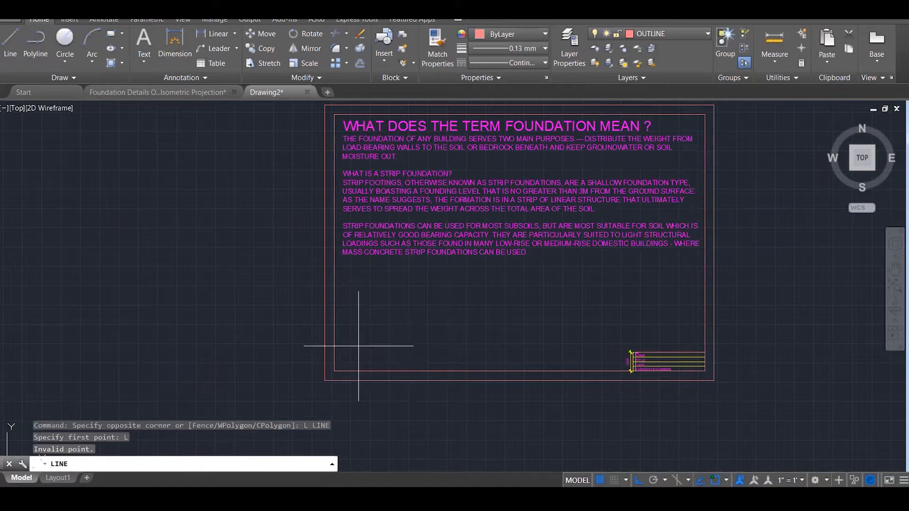
{"action": "left_click", "coordinate": [354, 351]}
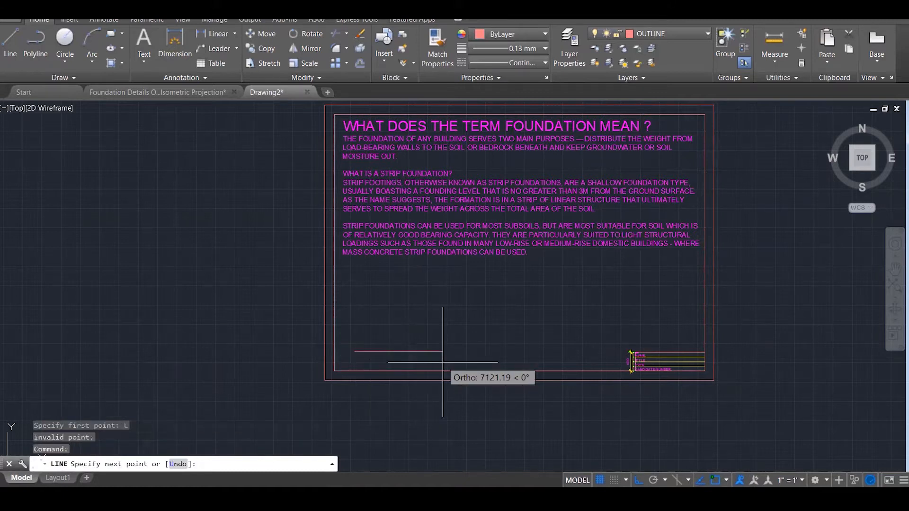
{"action": "key", "text": "Return"}
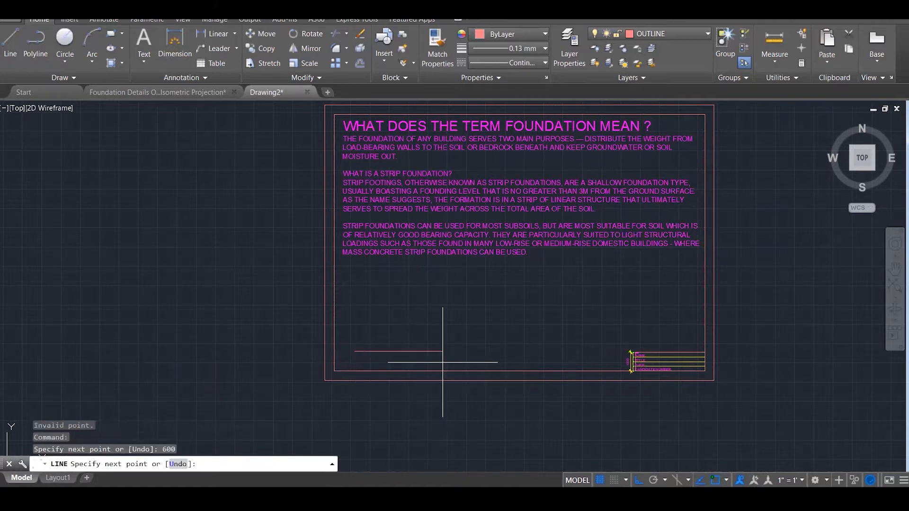
{"action": "scroll", "coordinate": [355, 360], "scroll_direction": "up", "scroll_amount": 5}
{"action": "scroll", "coordinate": [380, 334], "scroll_direction": "up", "scroll_amount": 2}
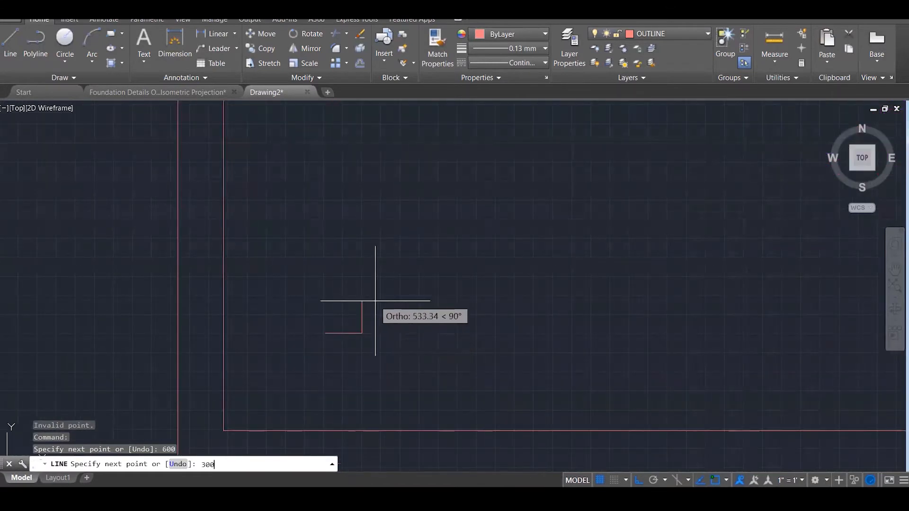
{"action": "type", "text": "300"}
{"action": "key", "text": "Return"}
{"action": "scroll", "coordinate": [310, 331], "scroll_direction": "up", "scroll_amount": 1}
{"action": "scroll", "coordinate": [317, 336], "scroll_direction": "up", "scroll_amount": 1}
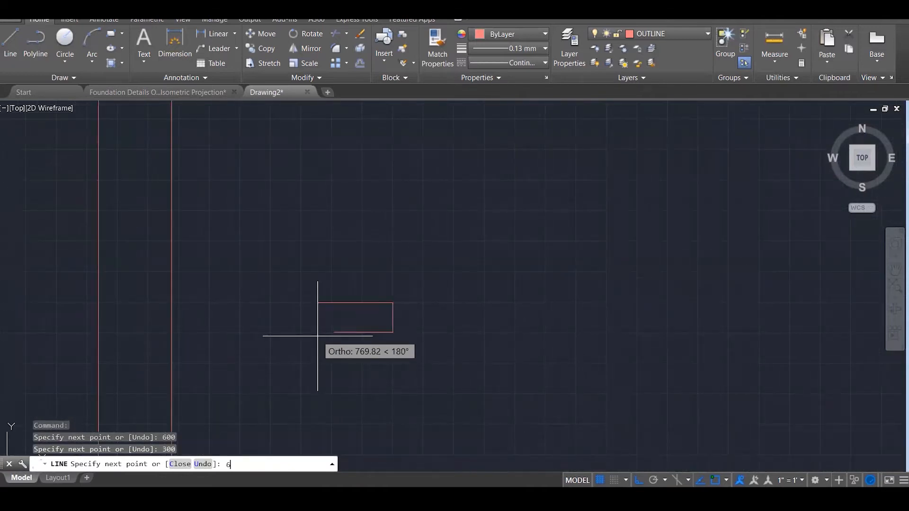
{"action": "type", "text": "600"}
{"action": "key", "text": "Return"}
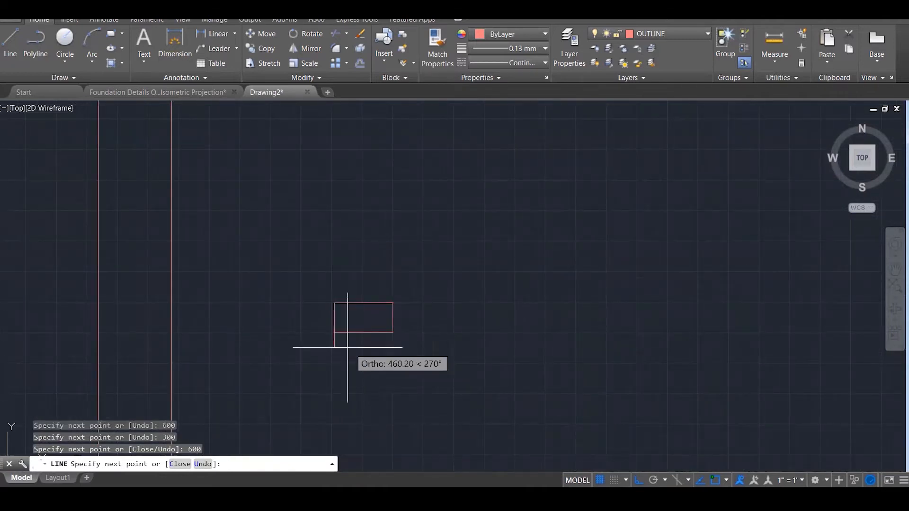
{"action": "key", "text": "Escape"}
{"action": "key", "text": "Escape"}
{"action": "key", "text": "Escape"}
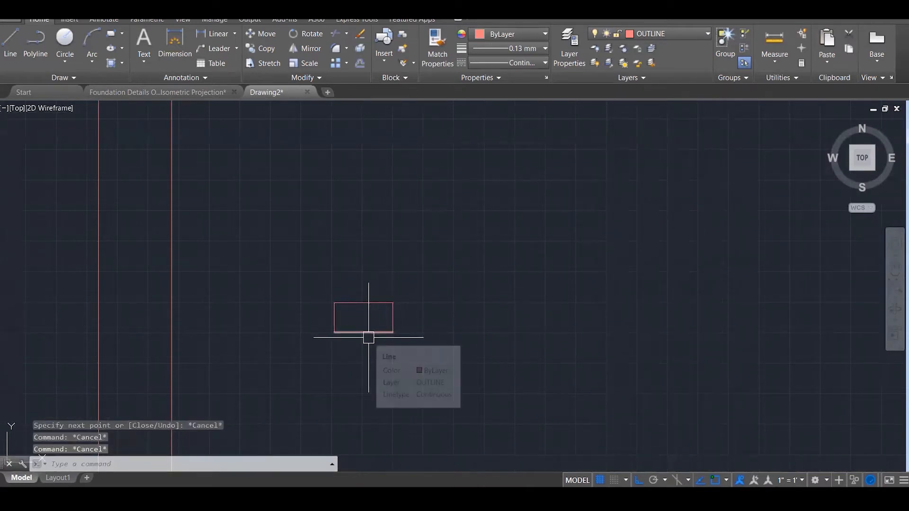
Draw a vertical wall centre line upward from the midpoint of the concrete base's top edge.
{"action": "scroll", "coordinate": [369, 337], "scroll_direction": "up", "scroll_amount": 2}
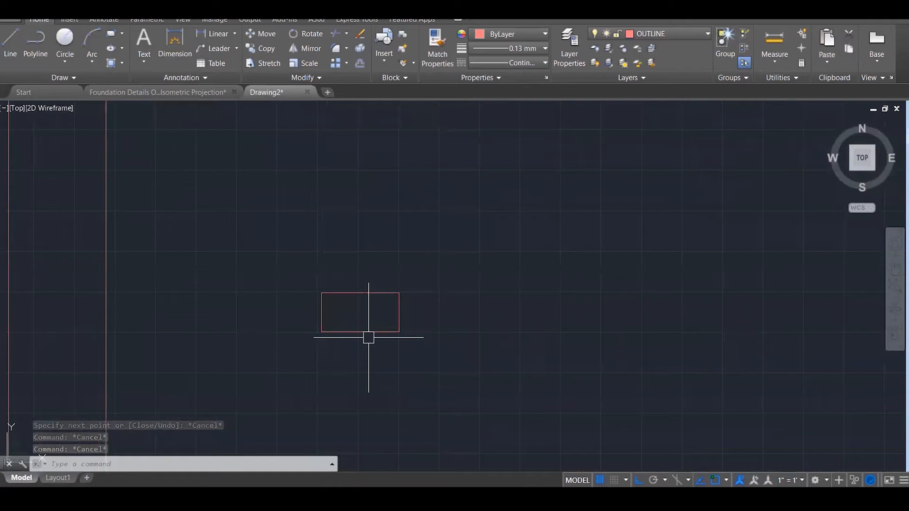
{"action": "type", "text": "l"}
{"action": "key", "text": "Return"}
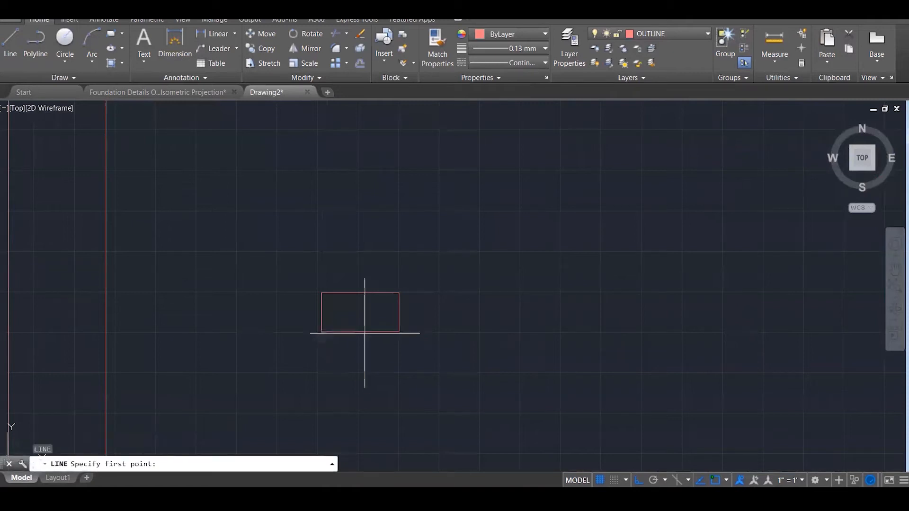
{"action": "left_click", "coordinate": [360, 293]}
{"action": "scroll", "coordinate": [361, 331], "scroll_direction": "down", "scroll_amount": 2}
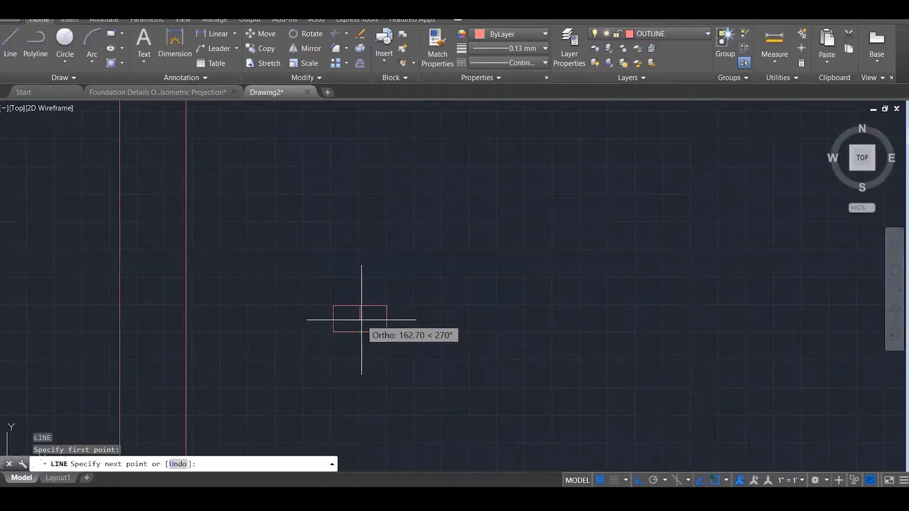
{"action": "left_click", "coordinate": [371, 161]}
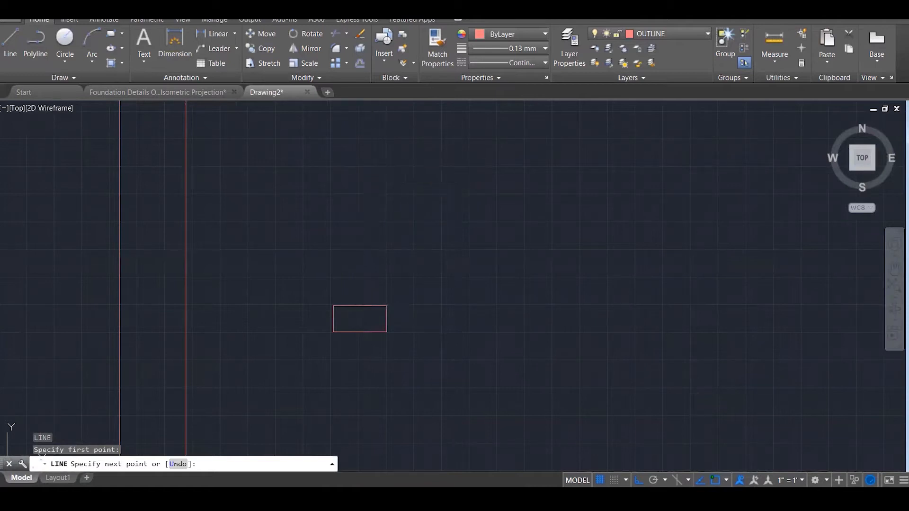
{"action": "key", "text": "Escape"}
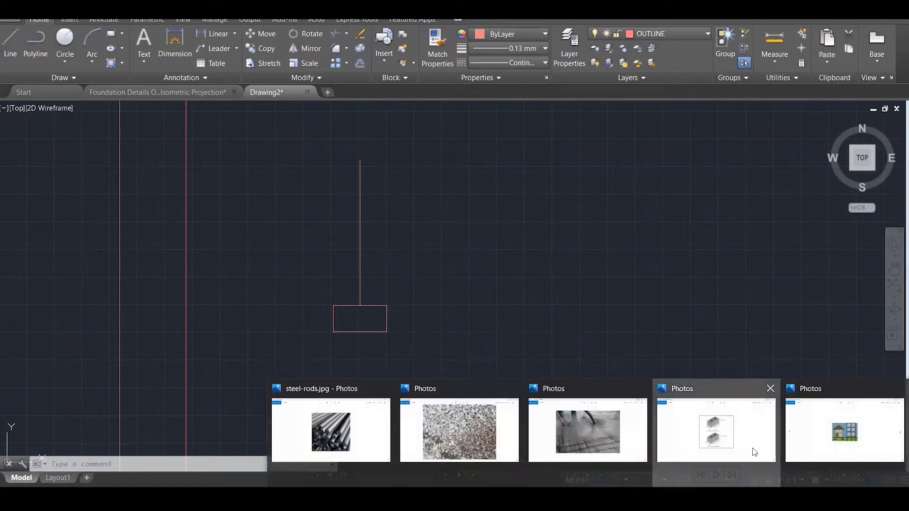
Check the concrete block dimensions picture in Photos, and offset the wall centre line by 100 to each side in the drawing.
{"action": "left_click", "coordinate": [757, 454]}
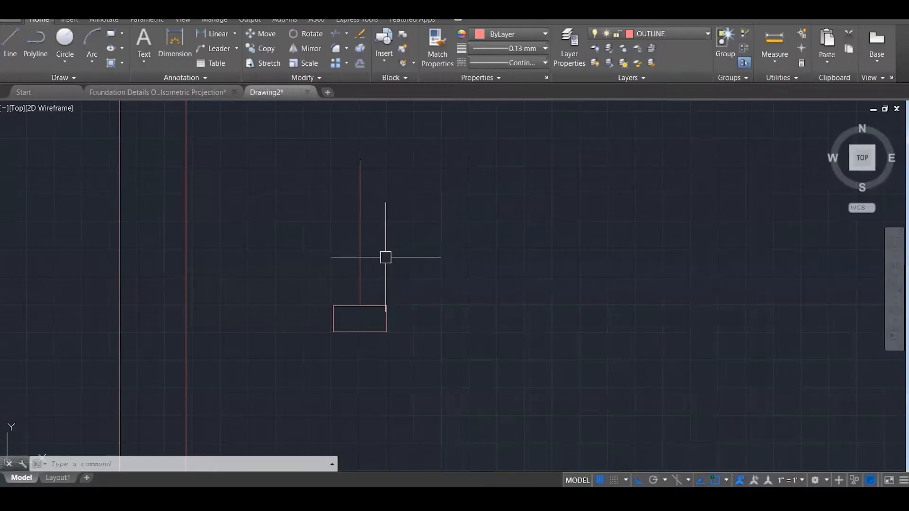
{"action": "left_click", "coordinate": [362, 270]}
{"action": "scroll", "coordinate": [366, 274], "scroll_direction": "up", "scroll_amount": 2}
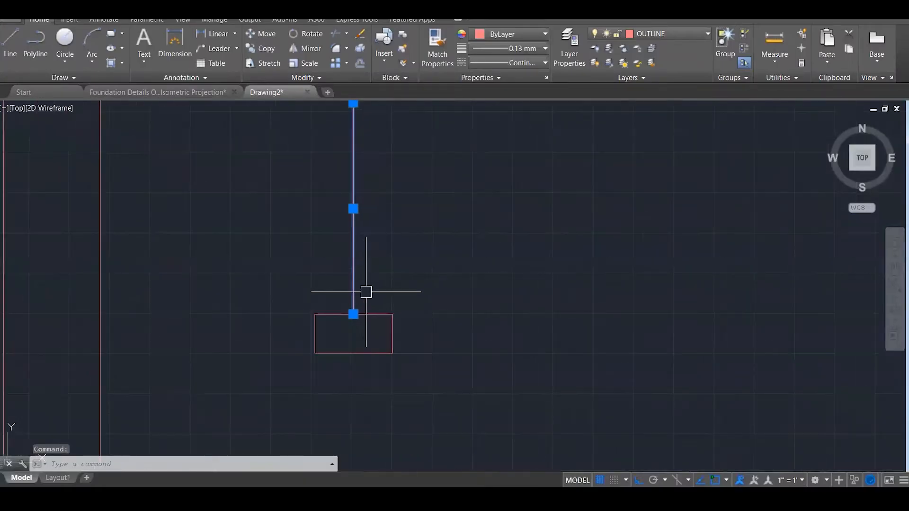
{"action": "key", "text": "Escape"}
{"action": "type", "text": "o"}
{"action": "key", "text": "Return"}
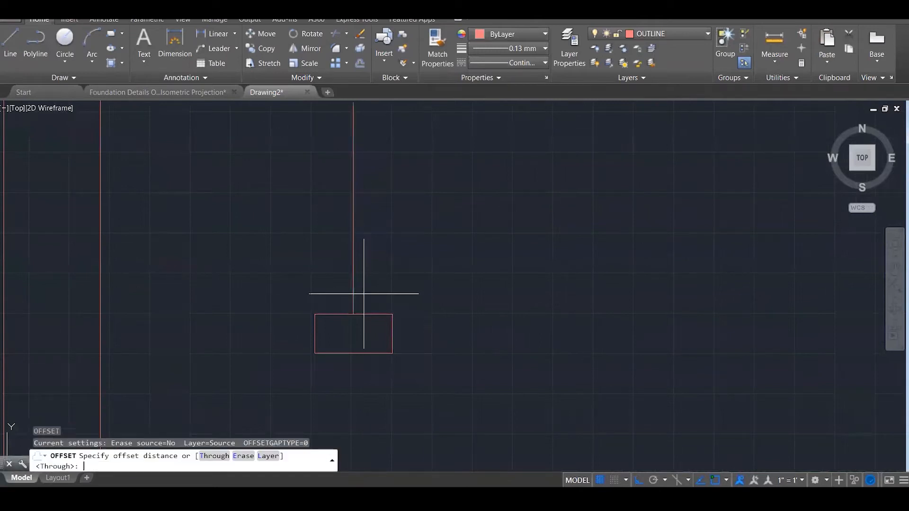
{"action": "key", "text": "Return"}
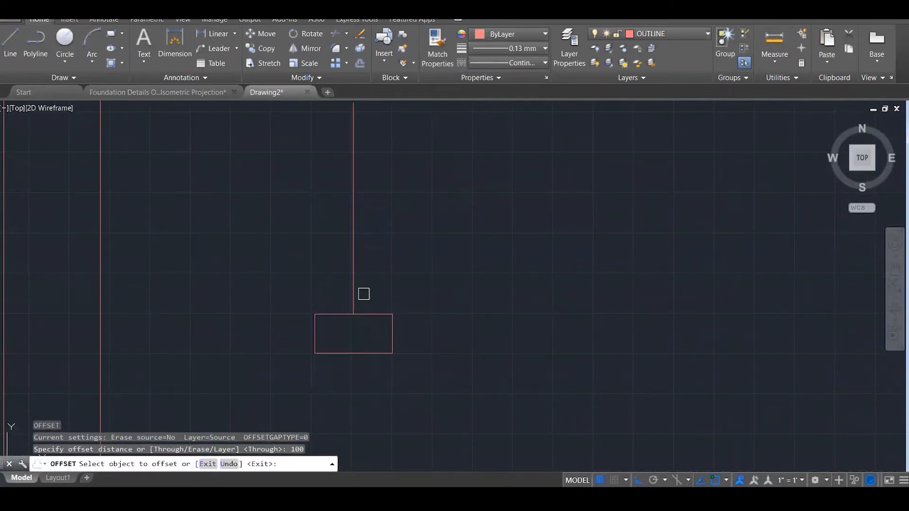
{"action": "left_click", "coordinate": [355, 291]}
{"action": "left_click", "coordinate": [266, 279]}
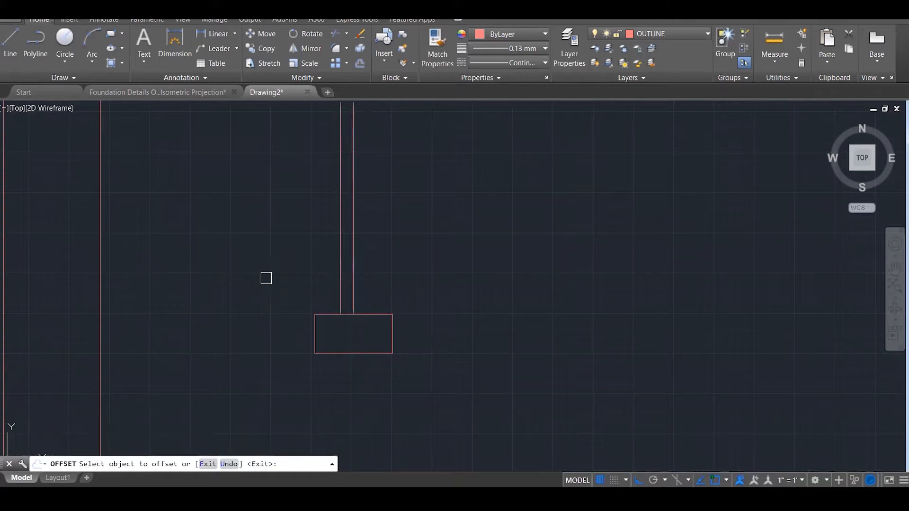
{"action": "left_click", "coordinate": [355, 265]}
{"action": "left_click", "coordinate": [395, 268]}
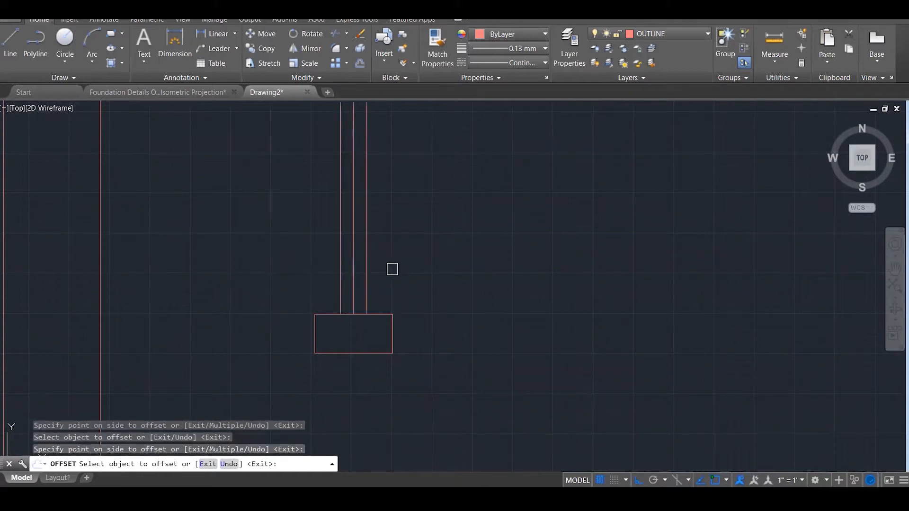
{"action": "key", "text": "Escape"}
{"action": "key", "text": "Escape"}
{"action": "key", "text": "Escape"}
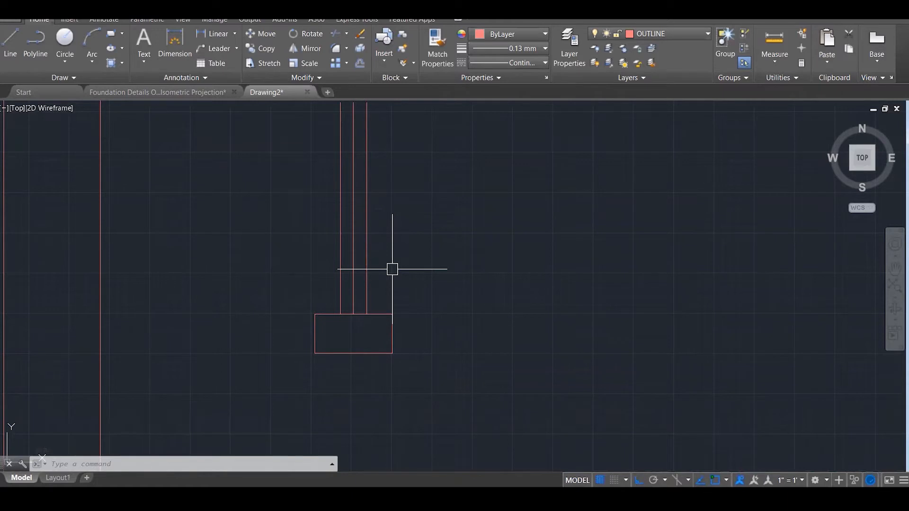
Offset the concrete base's top edge upward in seven successive courses spaced 200 apart.
{"action": "type", "text": "o"}
{"action": "key", "text": "Return"}
{"action": "type", "text": "200"}
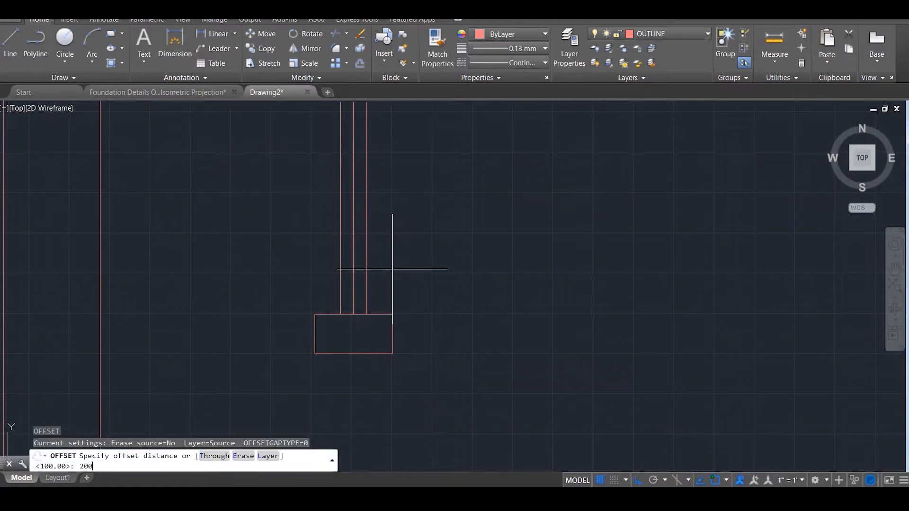
{"action": "key", "text": "Return"}
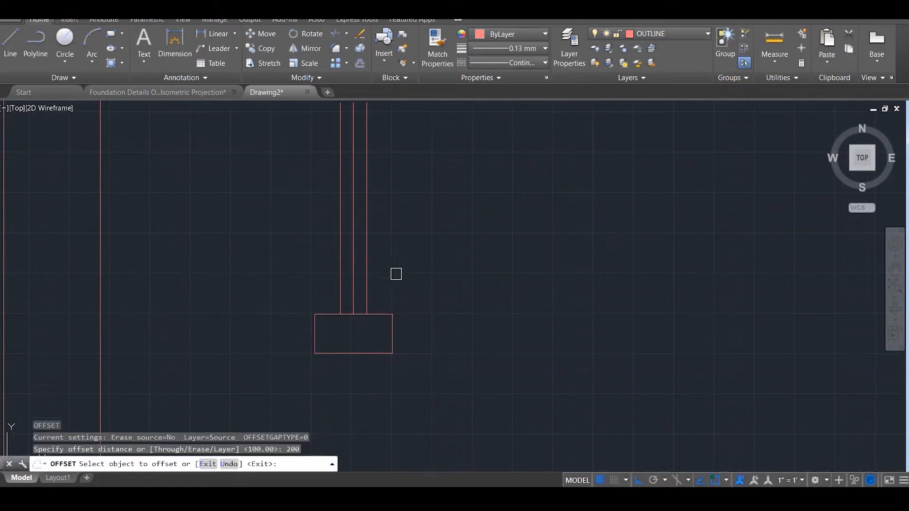
{"action": "left_click", "coordinate": [373, 314]}
{"action": "left_click", "coordinate": [393, 279]}
{"action": "left_click", "coordinate": [375, 289]}
{"action": "left_click", "coordinate": [383, 265]}
{"action": "left_click", "coordinate": [382, 263]}
{"action": "left_click", "coordinate": [382, 247]}
{"action": "left_click", "coordinate": [382, 238]}
{"action": "left_click", "coordinate": [381, 224]}
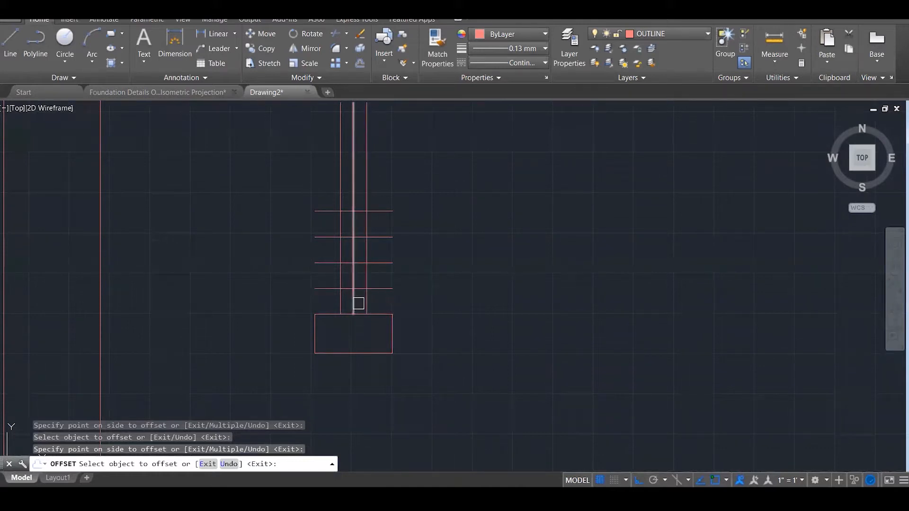
{"action": "left_click", "coordinate": [394, 211]}
{"action": "left_click", "coordinate": [393, 189]}
{"action": "left_click", "coordinate": [391, 185]}
{"action": "left_click", "coordinate": [392, 163]}
{"action": "left_click", "coordinate": [390, 159]}
{"action": "left_click", "coordinate": [379, 142]}
{"action": "key", "text": "Escape"}
{"action": "key", "text": "Escape"}
{"action": "key", "text": "Escape"}
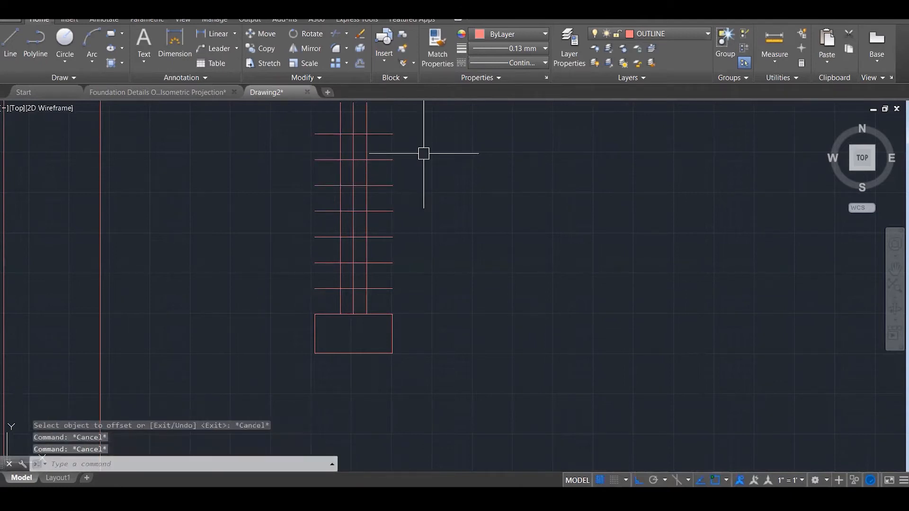
Trim the ends of the seven course lines that project beyond both outer wall lines.
{"action": "type", "text": "tr"}
{"action": "key", "text": "Return"}
{"action": "left_click", "coordinate": [478, 358]}
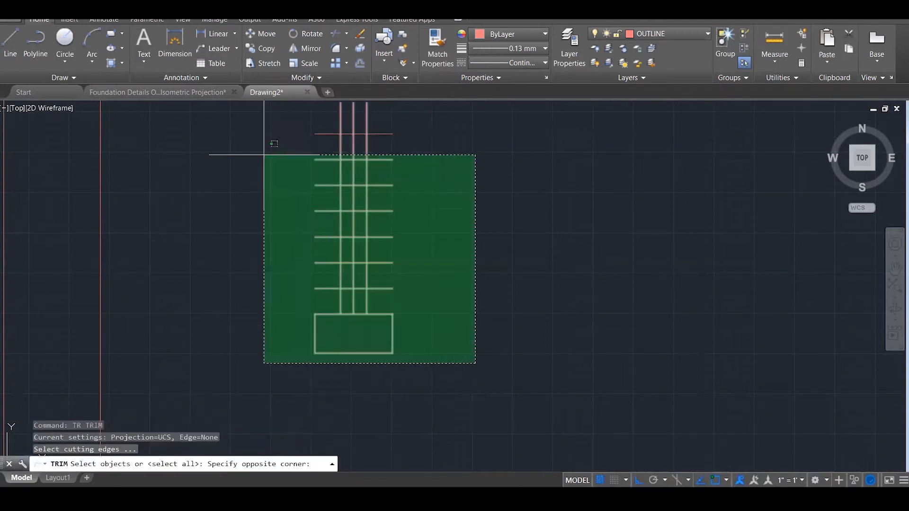
{"action": "left_click", "coordinate": [233, 112]}
{"action": "key", "text": "Return"}
{"action": "left_click", "coordinate": [398, 112]}
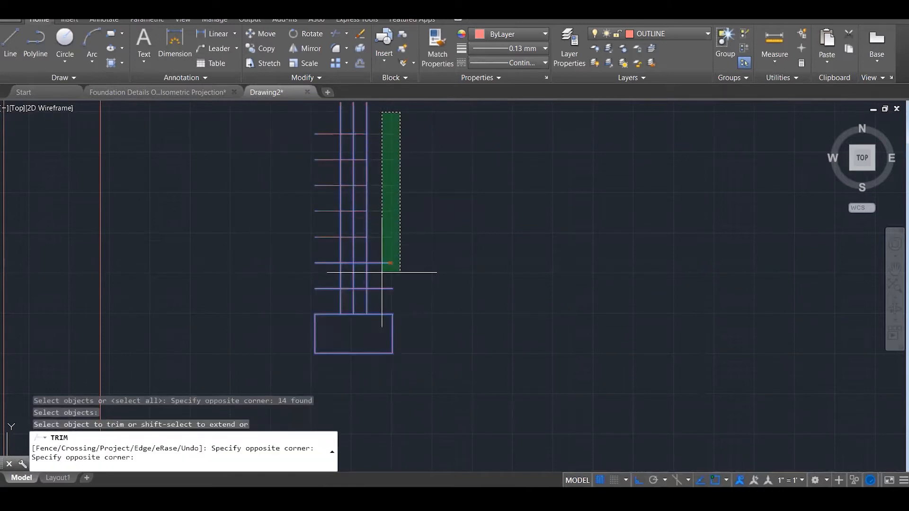
{"action": "left_click", "coordinate": [384, 294]}
{"action": "left_click", "coordinate": [327, 125]}
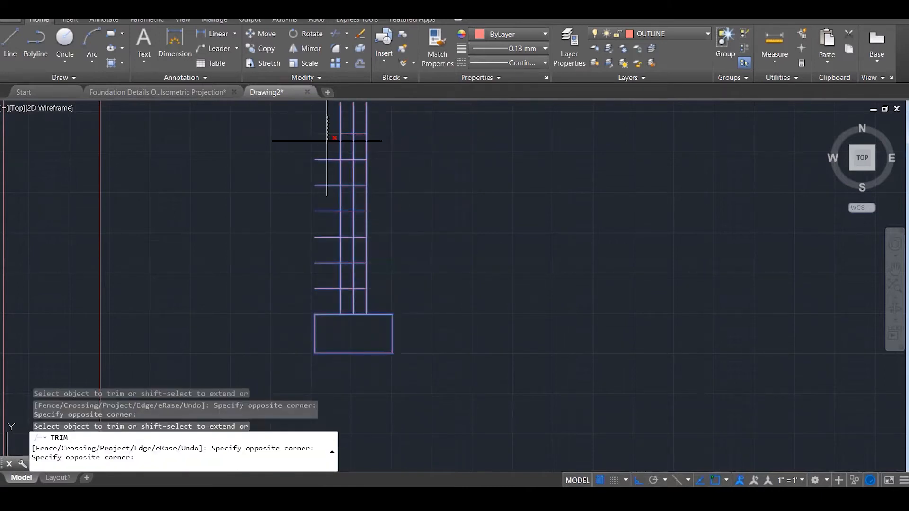
{"action": "left_click", "coordinate": [318, 296]}
{"action": "key", "text": "Escape"}
{"action": "key", "text": "Escape"}
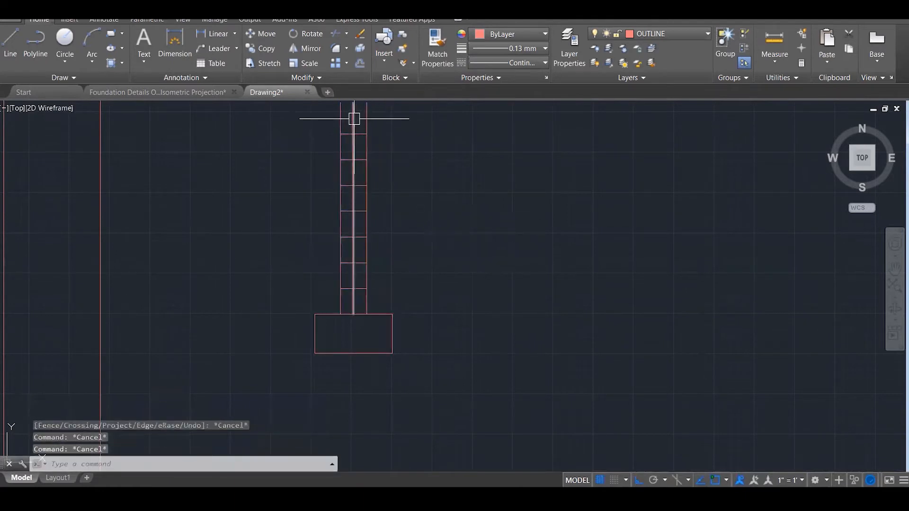
{"action": "key", "text": "Escape"}
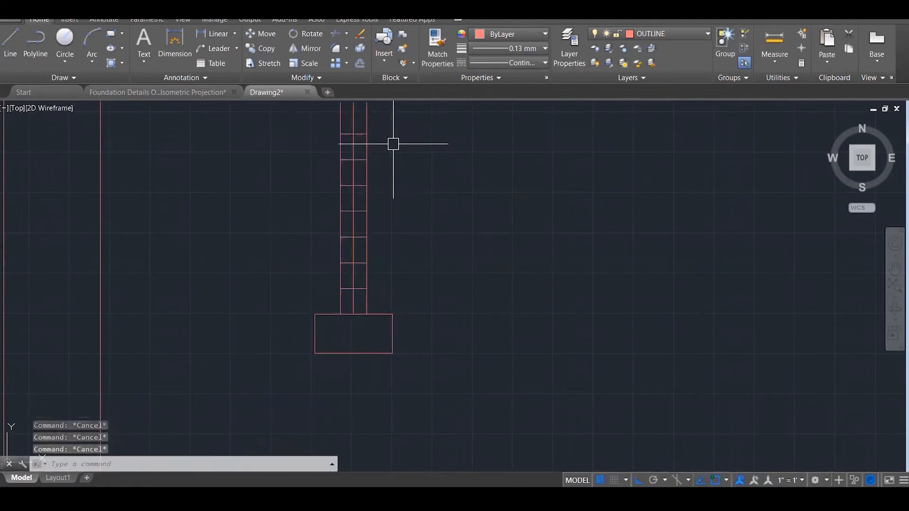
Offset both outer wall lines outward by 10, one on each side of the block work wall.
{"action": "type", "text": "o"}
{"action": "key", "text": "Return"}
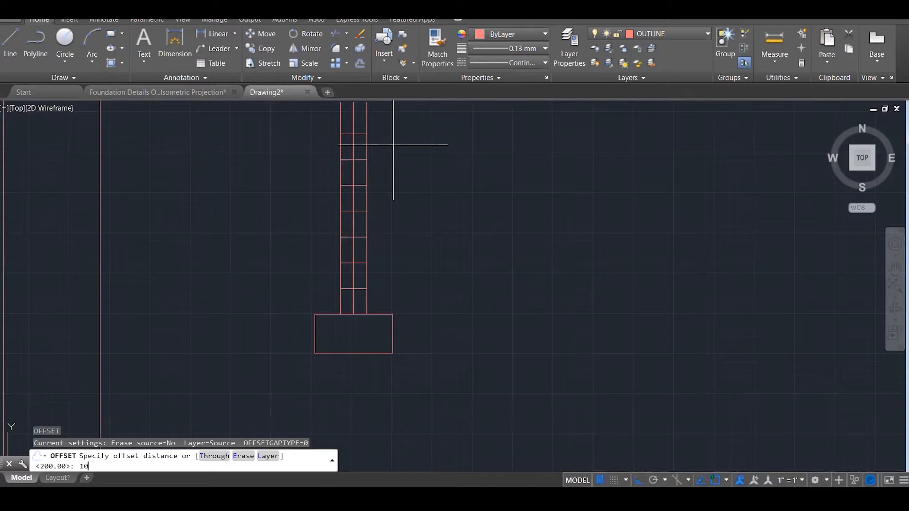
{"action": "key", "text": "Return"}
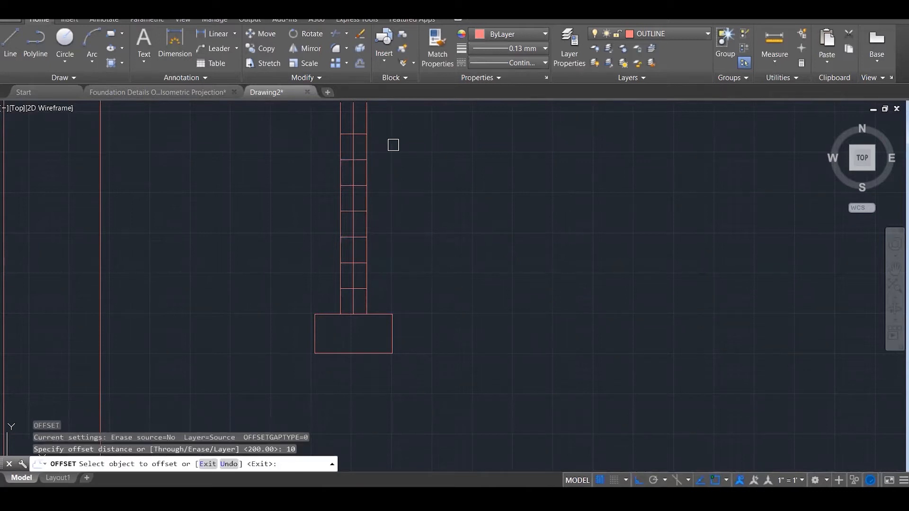
{"action": "left_click", "coordinate": [366, 151]}
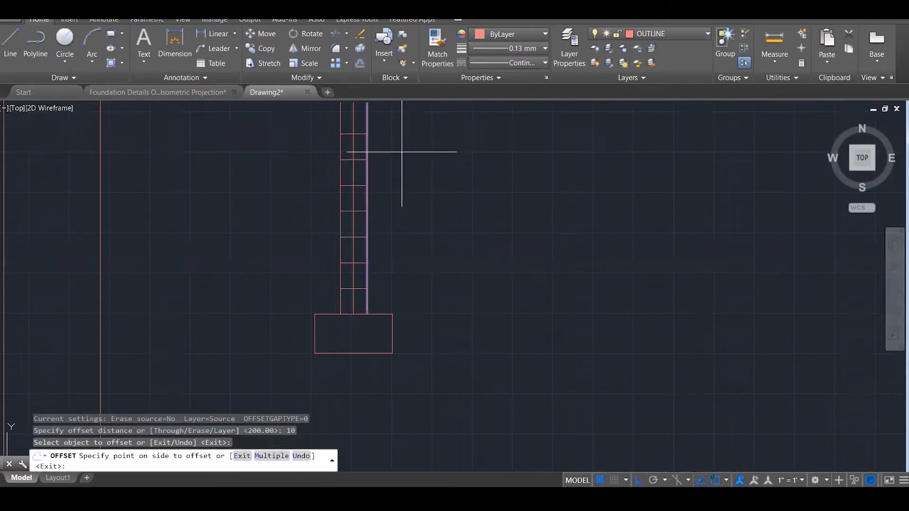
{"action": "left_click", "coordinate": [401, 152]}
{"action": "left_click", "coordinate": [335, 153]}
{"action": "left_click", "coordinate": [278, 161]}
{"action": "key", "text": "Escape"}
{"action": "key", "text": "Escape"}
{"action": "scroll", "coordinate": [270, 300], "scroll_direction": "up", "scroll_amount": 3}
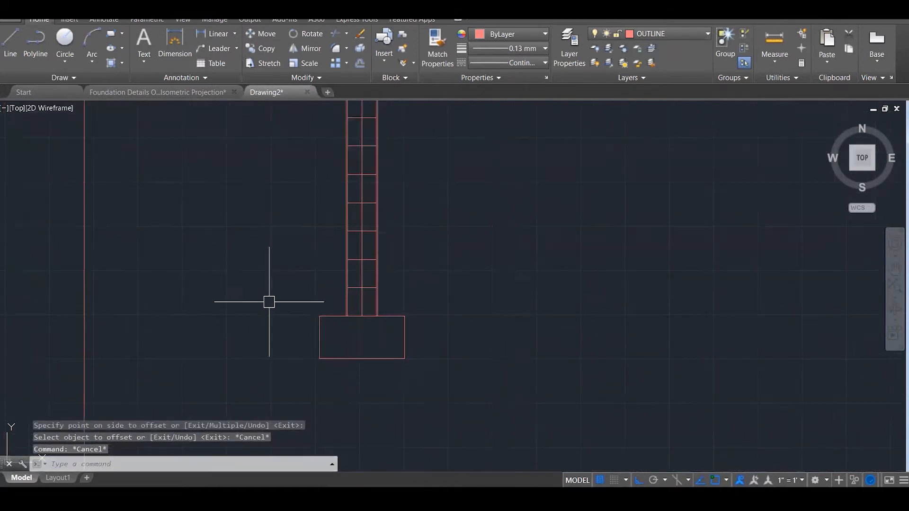
Move the two outermost wall face lines from the OUTLINE layer to the yellow layer.
{"action": "scroll", "coordinate": [456, 337], "scroll_direction": "up", "scroll_amount": 2}
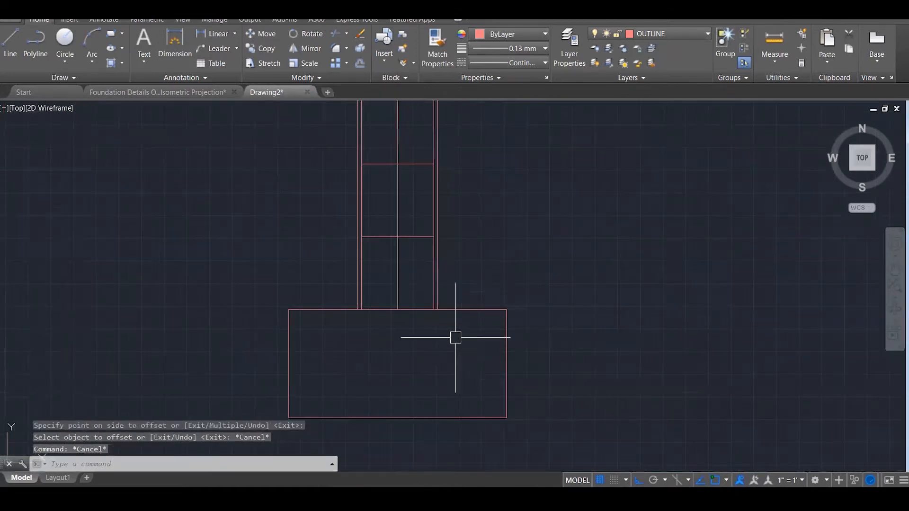
{"action": "left_click", "coordinate": [437, 281]}
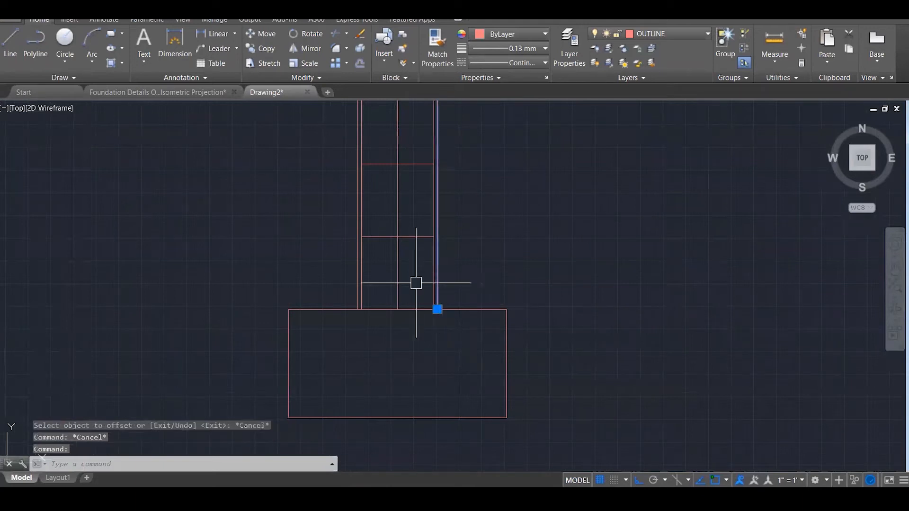
{"action": "left_click", "coordinate": [358, 272]}
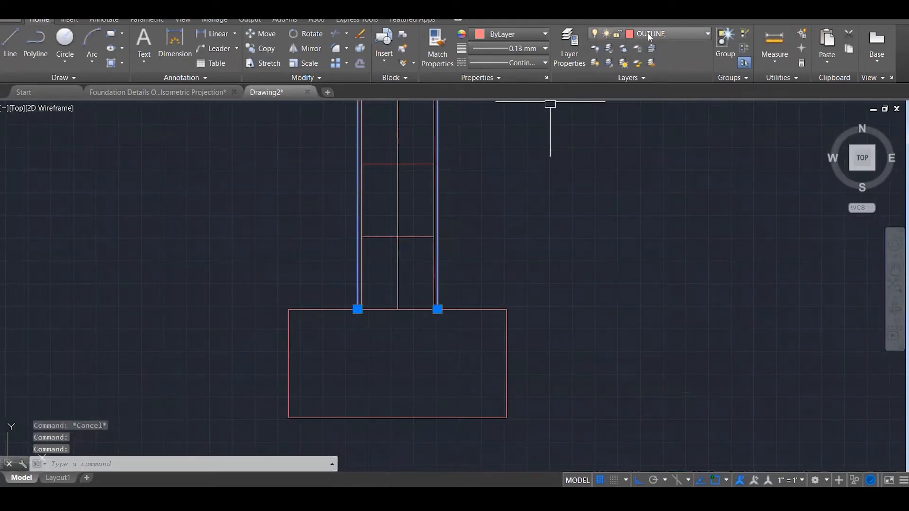
{"action": "left_click", "coordinate": [647, 33]}
{"action": "scroll", "coordinate": [679, 87], "scroll_direction": "up", "scroll_amount": 2}
{"action": "left_click", "coordinate": [678, 66]}
{"action": "key", "text": "Escape"}
{"action": "key", "text": "Escape"}
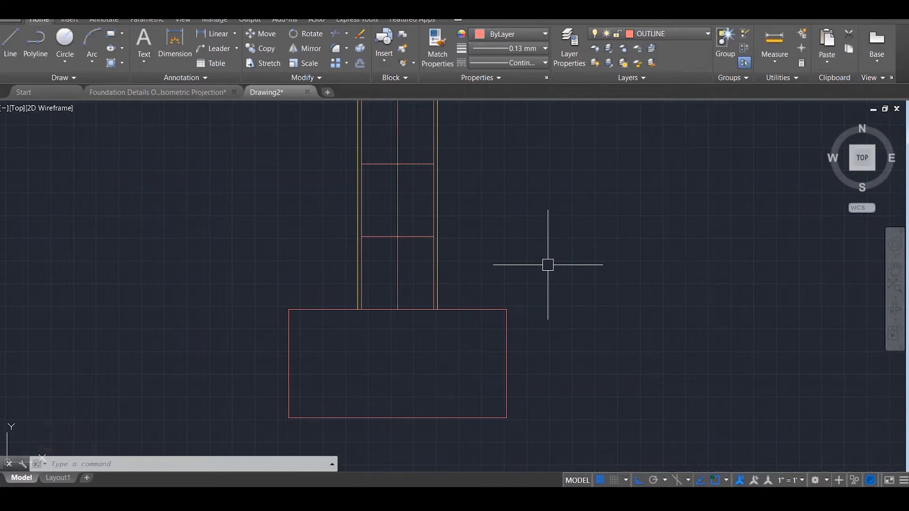
Stretch the lower end of the wall centre line straight down about 197 into the concrete base.
{"action": "scroll", "coordinate": [548, 203], "scroll_direction": "down", "scroll_amount": 2}
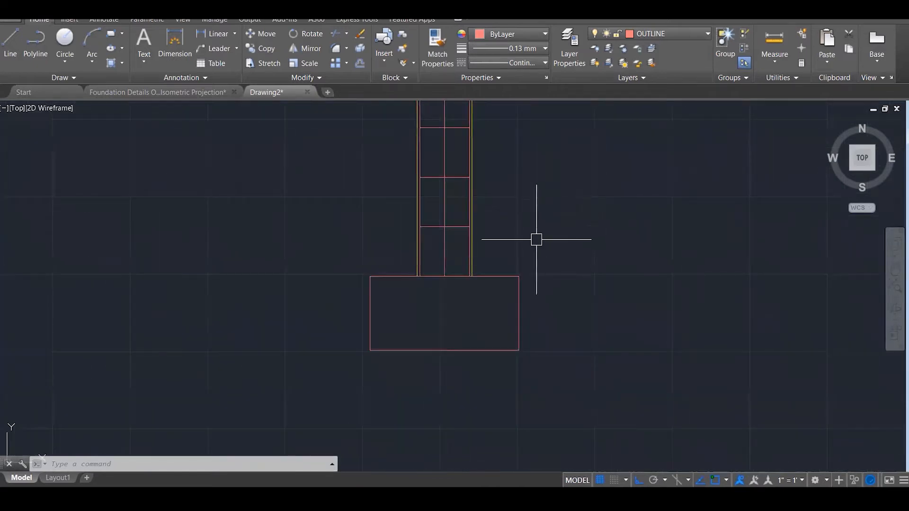
{"action": "scroll", "coordinate": [488, 317], "scroll_direction": "up", "scroll_amount": 2}
{"action": "left_click", "coordinate": [424, 233]}
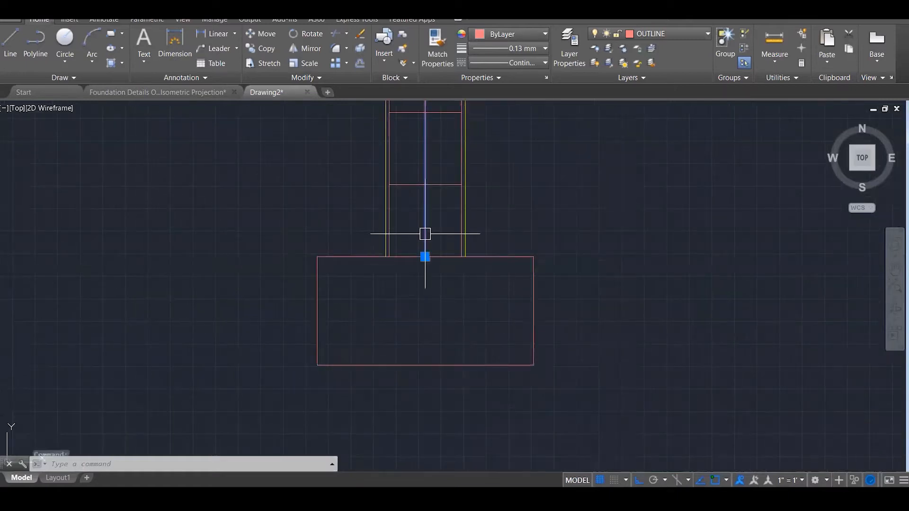
{"action": "left_click", "coordinate": [426, 257]}
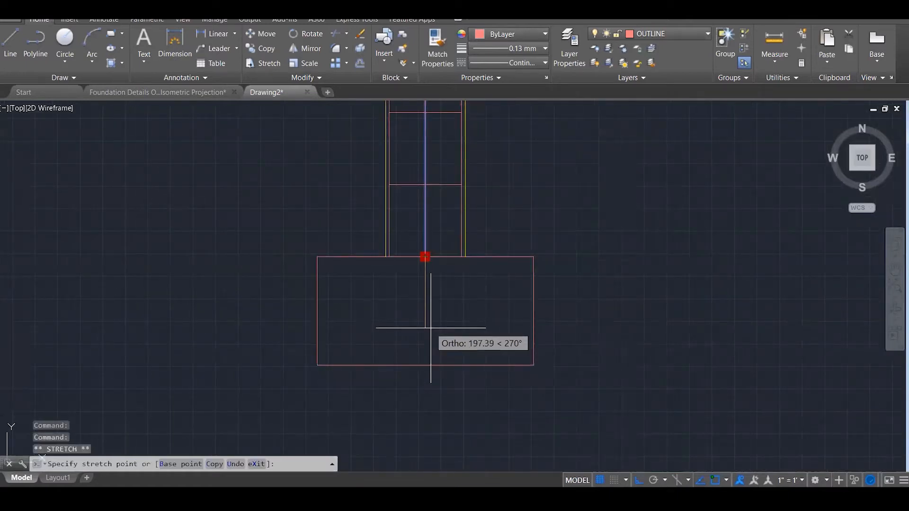
{"action": "left_click", "coordinate": [431, 328]}
{"action": "key", "text": "Escape"}
{"action": "key", "text": "Escape"}
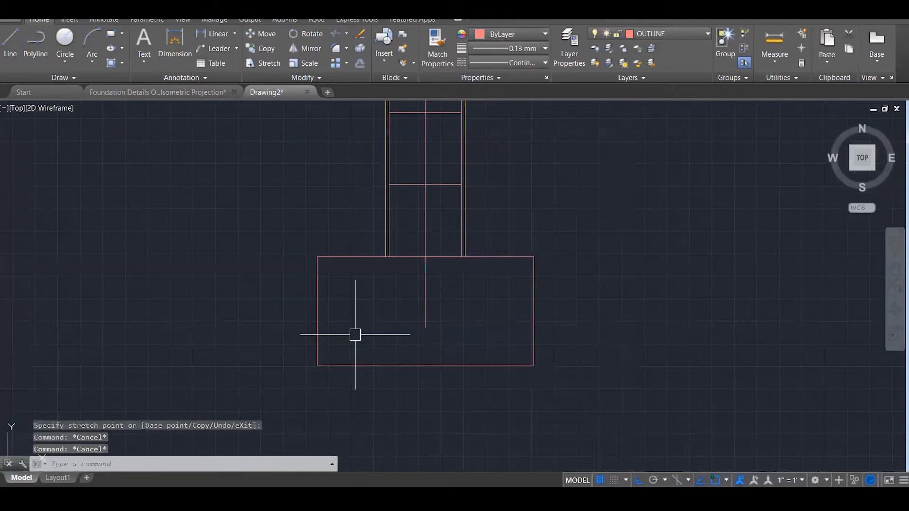
Draw a horizontal line from the midpoint of the concrete base's left edge to beyond its right edge.
{"action": "type", "text": "l"}
{"action": "key", "text": "Return"}
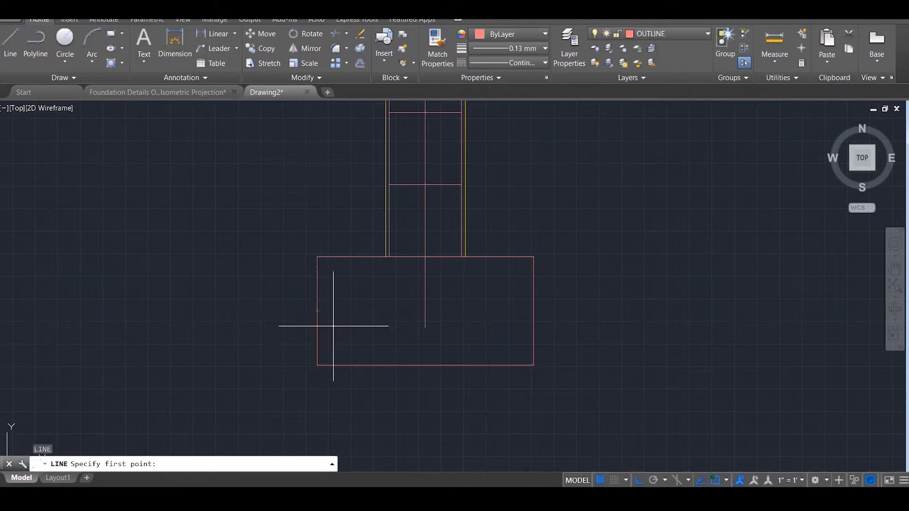
{"action": "left_click", "coordinate": [317, 311]}
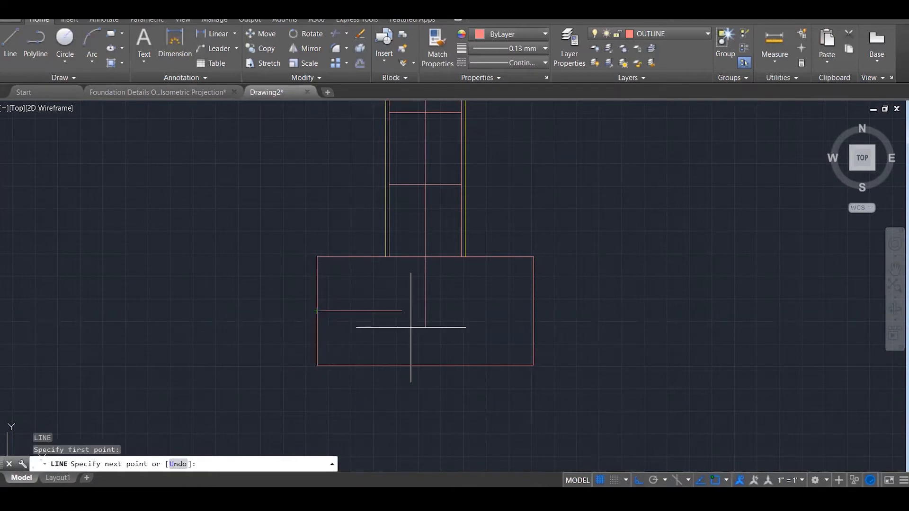
{"action": "left_click", "coordinate": [636, 311]}
{"action": "key", "text": "Return"}
{"action": "key", "text": "Return"}
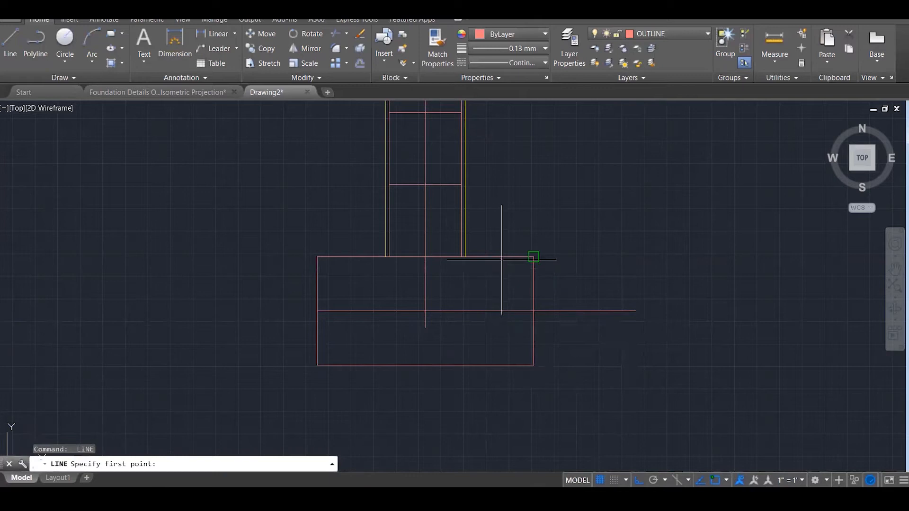
{"action": "key", "text": "Escape"}
{"action": "key", "text": "Escape"}
{"action": "key", "text": "Escape"}
{"action": "key", "text": "Escape"}
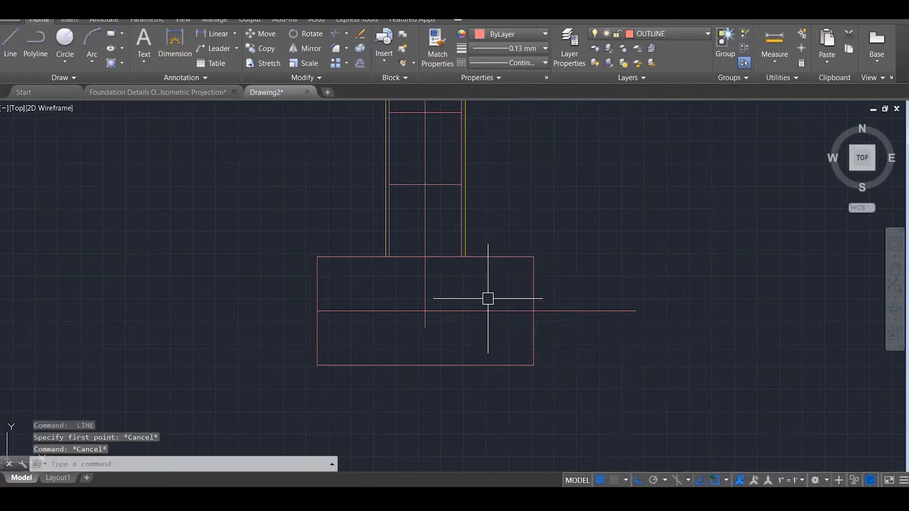
Offset the left and right block work wall lines outward by 100.
{"action": "mouse_move", "coordinate": [479, 307]}
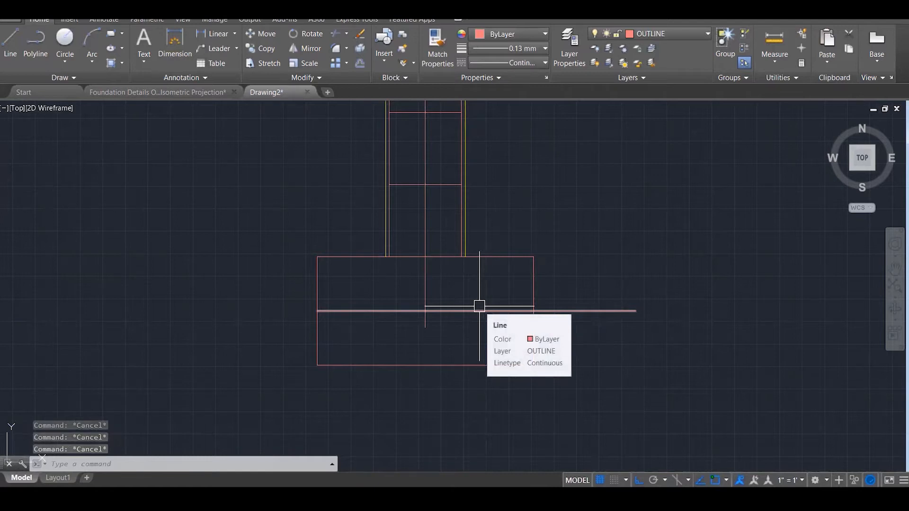
{"action": "type", "text": "o"}
{"action": "key", "text": "Return"}
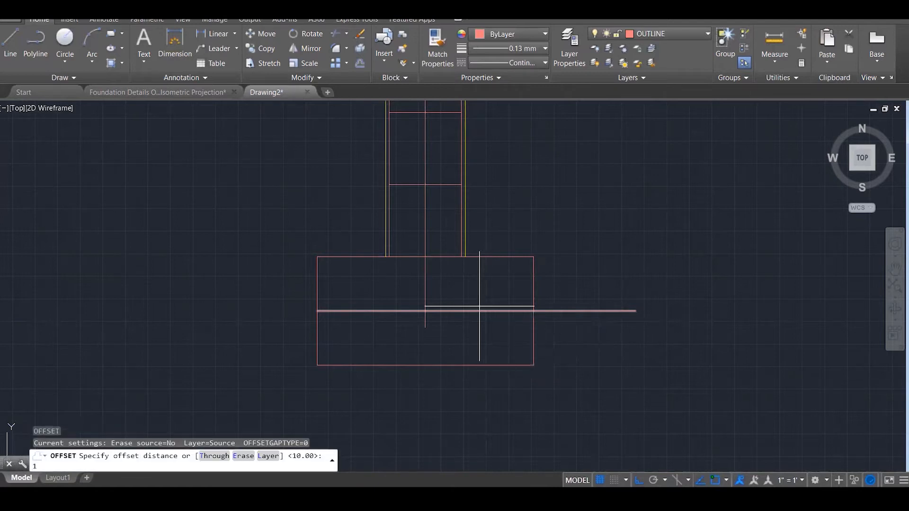
{"action": "key", "text": "Return"}
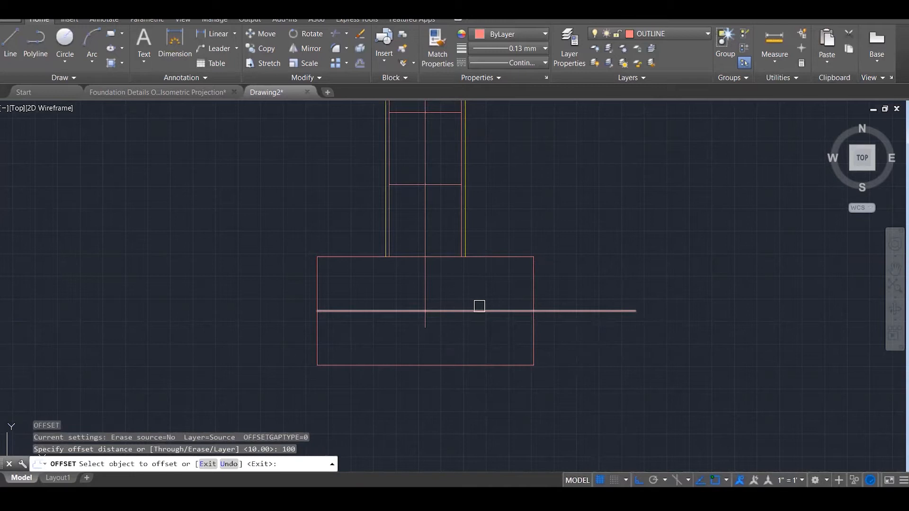
{"action": "left_click", "coordinate": [456, 230]}
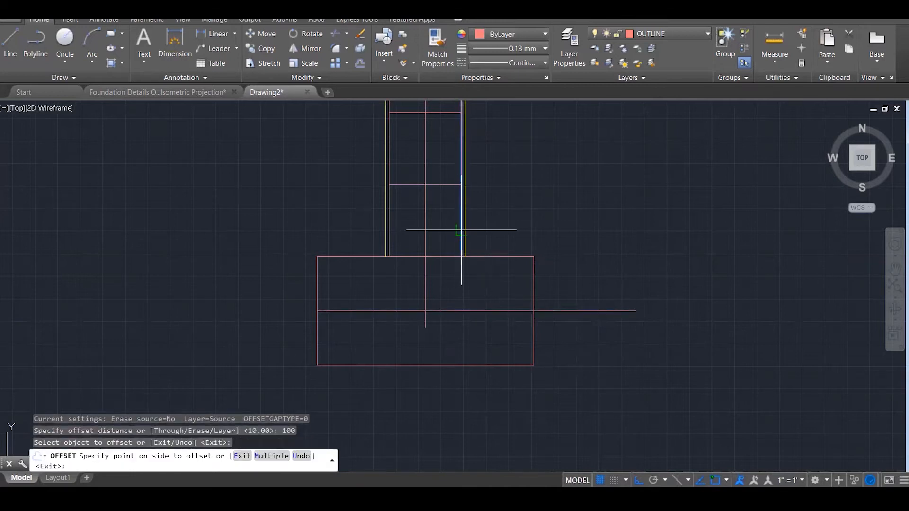
{"action": "left_click", "coordinate": [532, 218]}
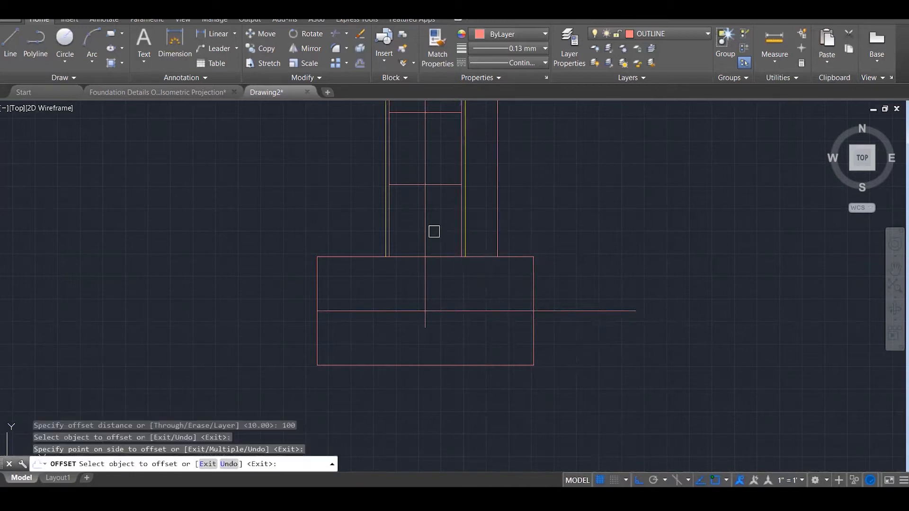
{"action": "left_click", "coordinate": [393, 228]}
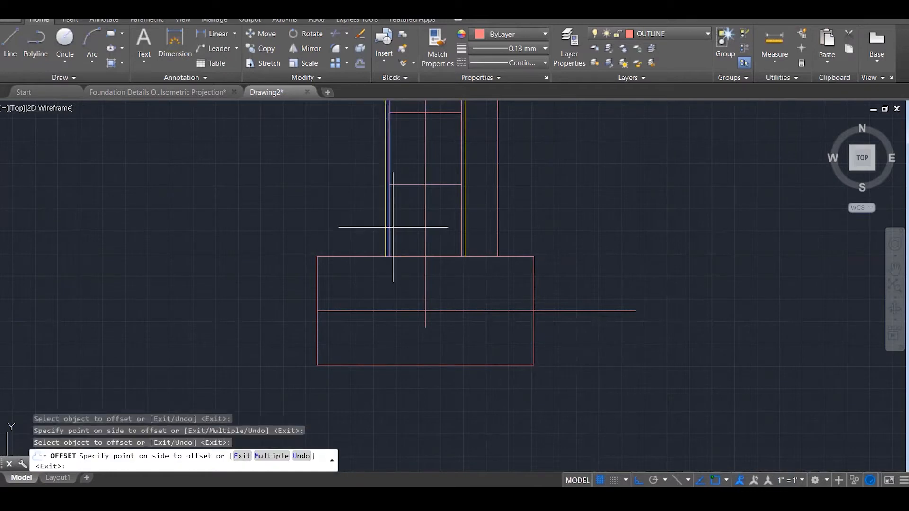
{"action": "left_click", "coordinate": [311, 229]}
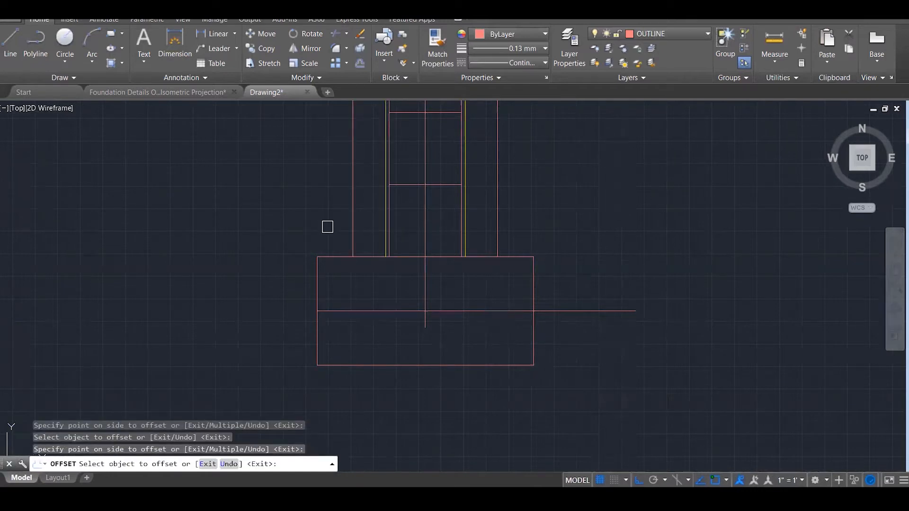
{"action": "key", "text": "Escape"}
{"action": "key", "text": "Escape"}
{"action": "key", "text": "Escape"}
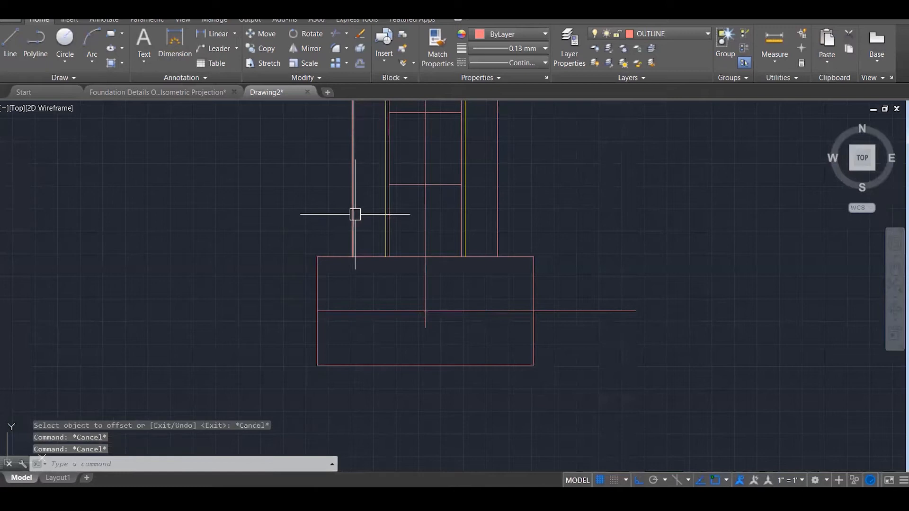
Fillet both 100 offset lines with the base's horizontal mid-height line at radius 0 to form square corners.
{"action": "type", "text": "f"}
{"action": "key", "text": "Return"}
{"action": "left_click", "coordinate": [354, 203]}
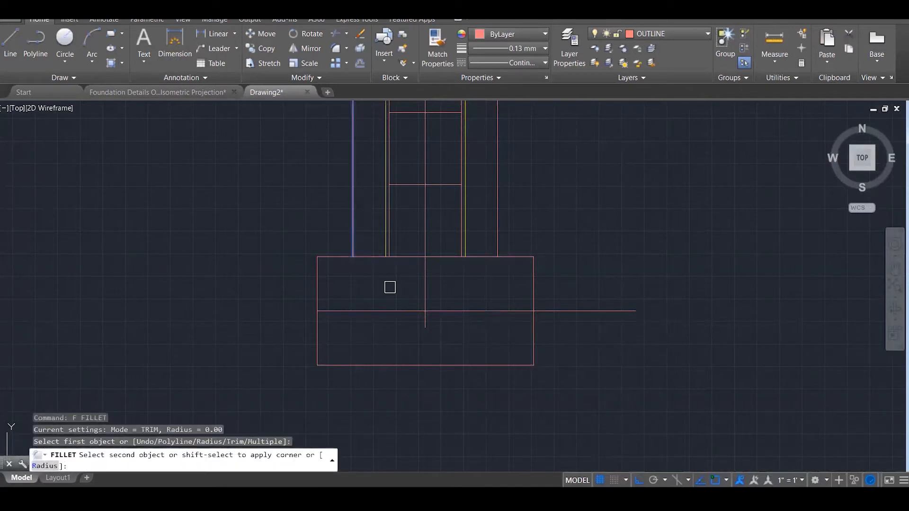
{"action": "left_click", "coordinate": [382, 310]}
{"action": "key", "text": "Return"}
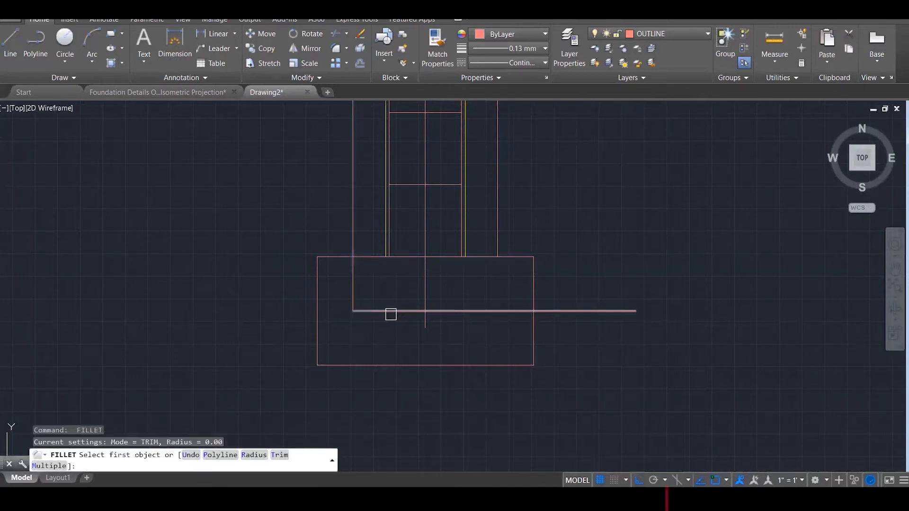
{"action": "left_click", "coordinate": [460, 311]}
{"action": "left_click", "coordinate": [497, 231]}
{"action": "key", "text": "Escape"}
{"action": "key", "text": "Escape"}
{"action": "key", "text": "Escape"}
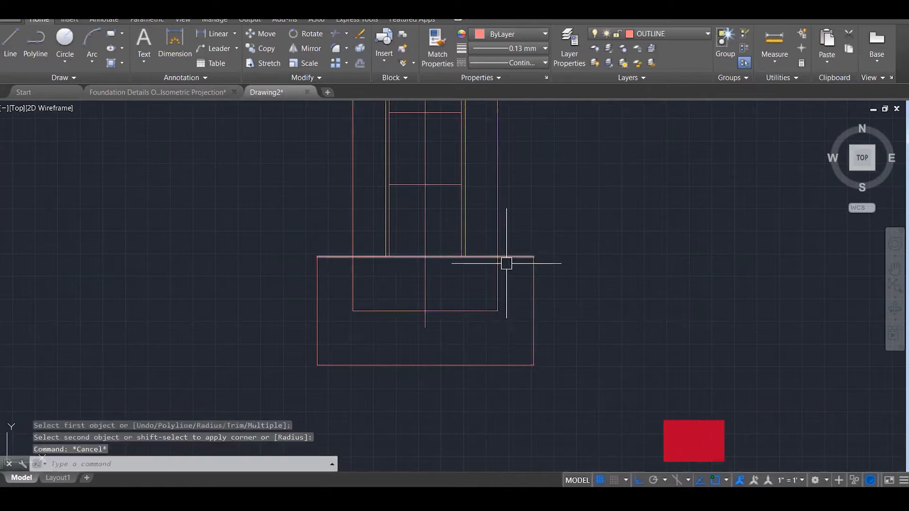
Trim the two filleted vertical lines where they project above the concrete base's top edge.
{"action": "scroll", "coordinate": [501, 279], "scroll_direction": "up", "scroll_amount": 1}
{"action": "type", "text": "tr"}
{"action": "key", "text": "Return"}
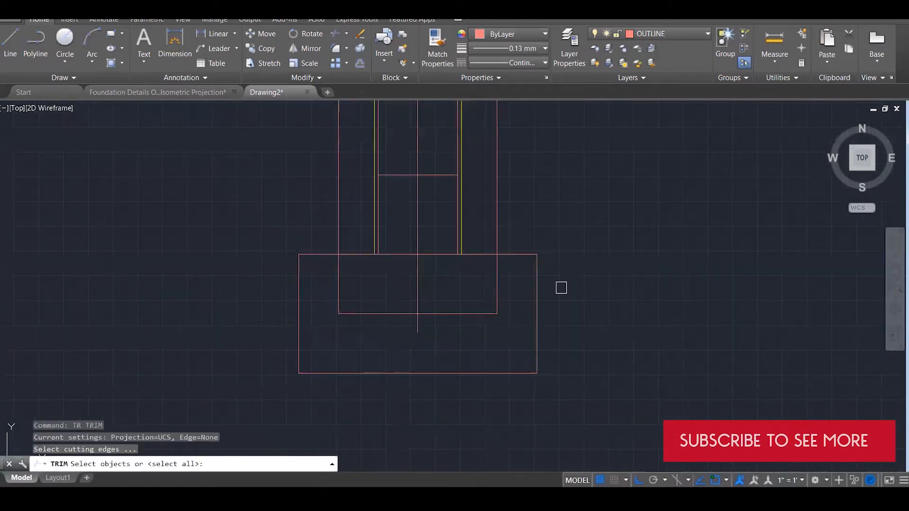
{"action": "left_click", "coordinate": [604, 302]}
{"action": "left_click", "coordinate": [307, 223]}
{"action": "key", "text": "Return"}
{"action": "left_click", "coordinate": [464, 206]}
{"action": "left_click", "coordinate": [497, 199]}
{"action": "key", "text": "Escape"}
{"action": "key", "text": "Escape"}
{"action": "key", "text": "Escape"}
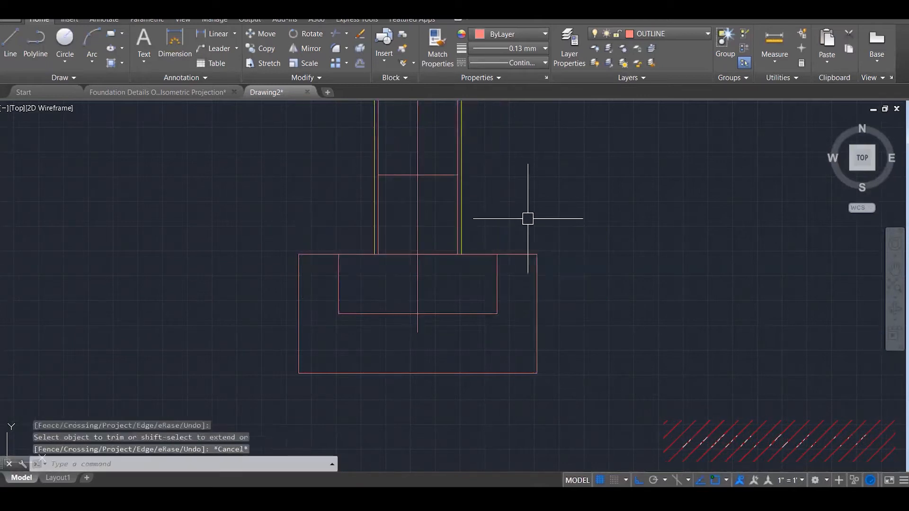
Draw a horizontal line inside the base from the right vertical's midpoint to just short of the left vertical's midpoint.
{"action": "type", "text": "L"}
{"action": "key", "text": "Return"}
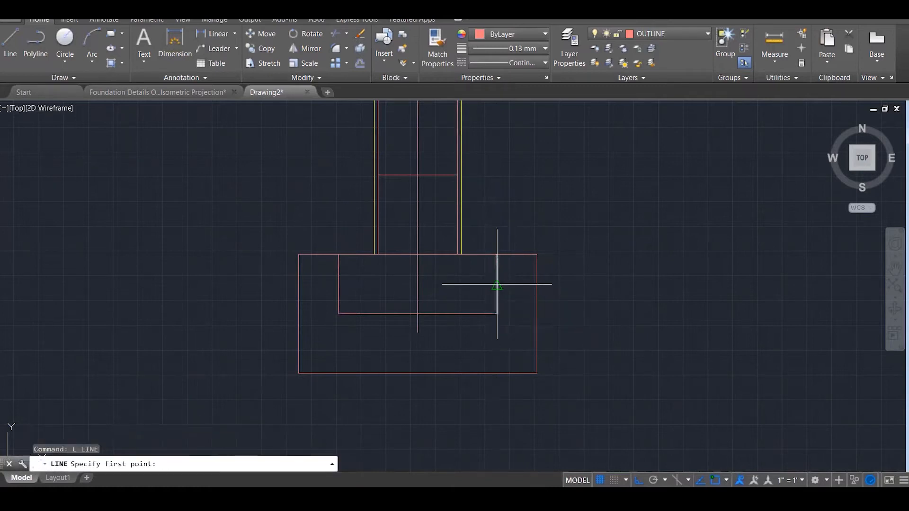
{"action": "left_click", "coordinate": [497, 285]}
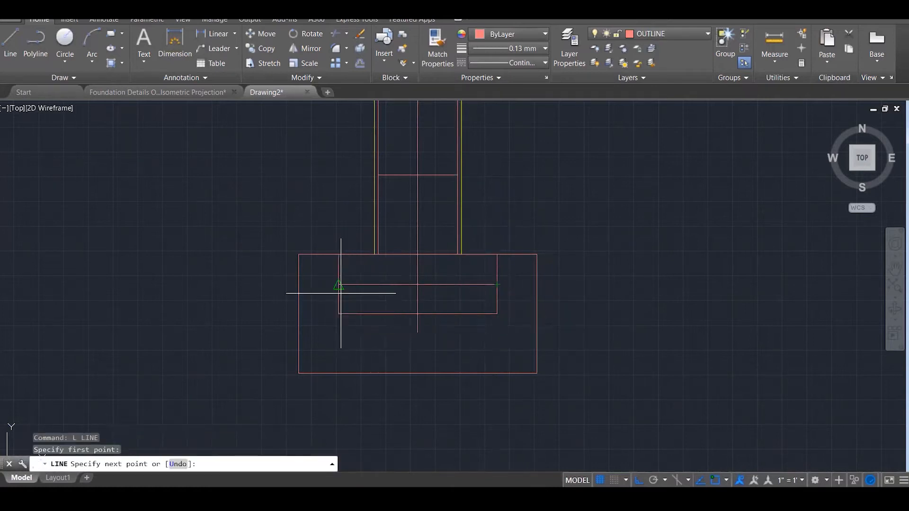
{"action": "left_click", "coordinate": [342, 285]}
{"action": "key", "text": "Escape"}
{"action": "key", "text": "Escape"}
{"action": "key", "text": "Escape"}
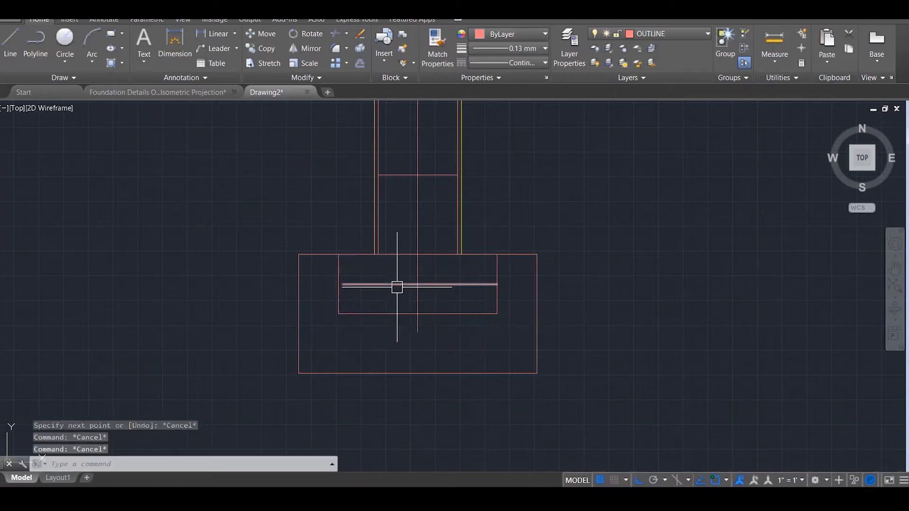
Trim the right vertical above the new horizontal line, and fillet the left vertical to that line at radius 0.
{"action": "type", "text": "TR"}
{"action": "key", "text": "Return"}
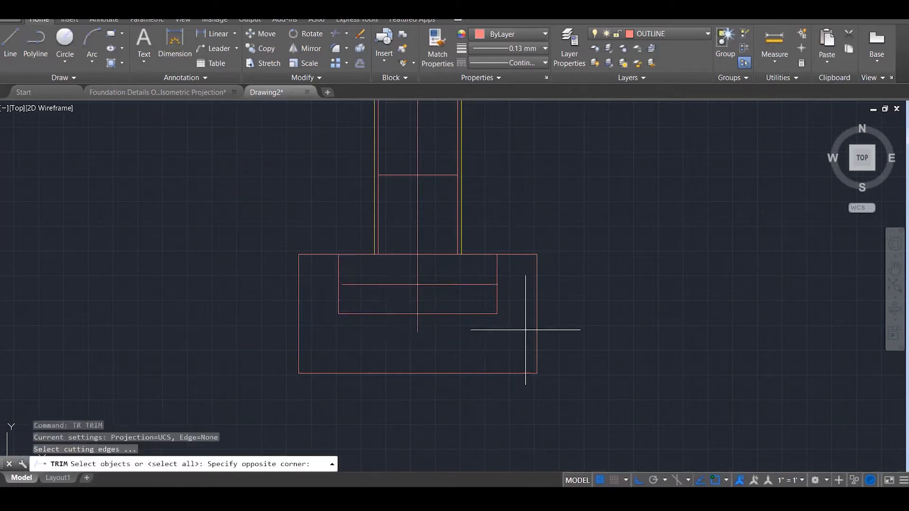
{"action": "left_click", "coordinate": [483, 264]}
{"action": "key", "text": "Return"}
{"action": "left_click", "coordinate": [490, 280]}
{"action": "key", "text": "Escape"}
{"action": "type", "text": "F"}
{"action": "key", "text": "Return"}
{"action": "left_click", "coordinate": [355, 284]}
{"action": "key", "text": "Escape"}
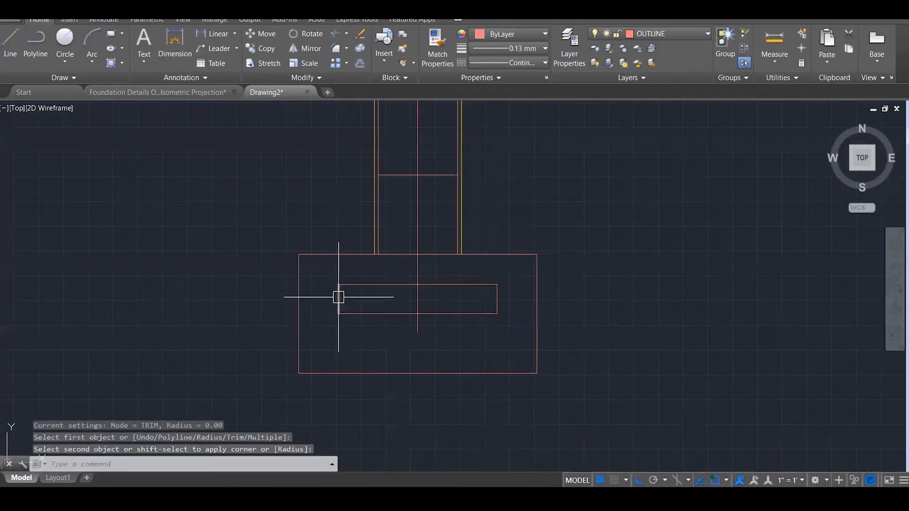
Erase the upper horizontal line inside the base, leaving an open U-shaped reinforcement bar.
{"action": "left_click", "coordinate": [366, 285]}
{"action": "key", "text": "Delete"}
{"action": "middle_click_drag", "start_coordinate": [368, 284], "coordinate": [459, 321]}
{"action": "scroll", "coordinate": [492, 347], "scroll_direction": "down", "scroll_amount": 4}
{"action": "scroll", "coordinate": [545, 333], "scroll_direction": "down", "scroll_amount": 2}
{"action": "scroll", "coordinate": [533, 328], "scroll_direction": "up", "scroll_amount": 6}
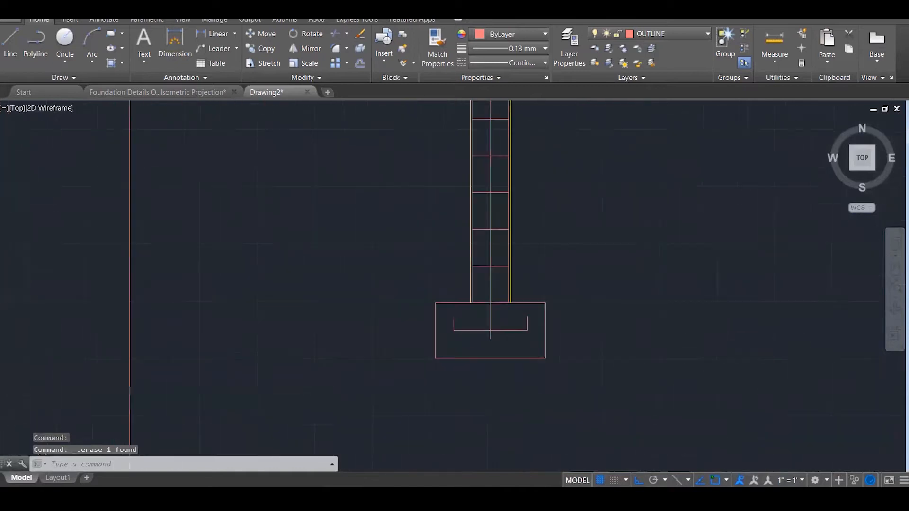
Move the U-shaped bar down by its midpoint onto the lower end of the vertical centre line.
{"action": "left_click", "coordinate": [357, 282]}
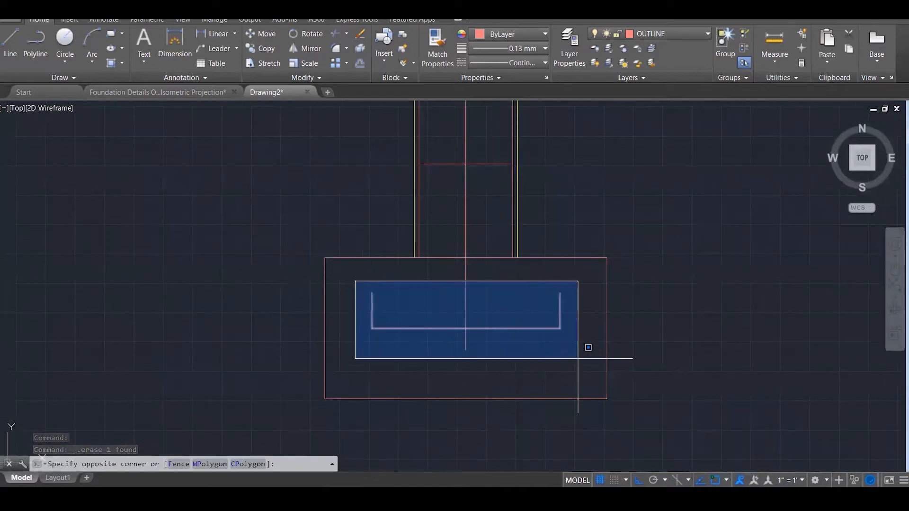
{"action": "left_click", "coordinate": [586, 360]}
{"action": "type", "text": "M"}
{"action": "key", "text": "Return"}
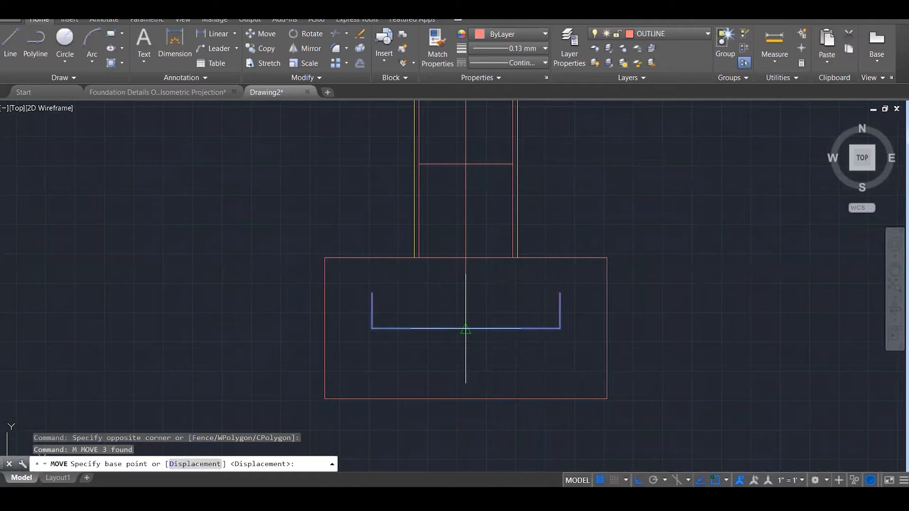
{"action": "left_click", "coordinate": [465, 328]}
{"action": "key", "text": "Escape"}
{"action": "key", "text": "Escape"}
{"action": "scroll", "coordinate": [580, 310], "scroll_direction": "down", "scroll_amount": 3}
{"action": "scroll", "coordinate": [623, 285], "scroll_direction": "down", "scroll_amount": 1}
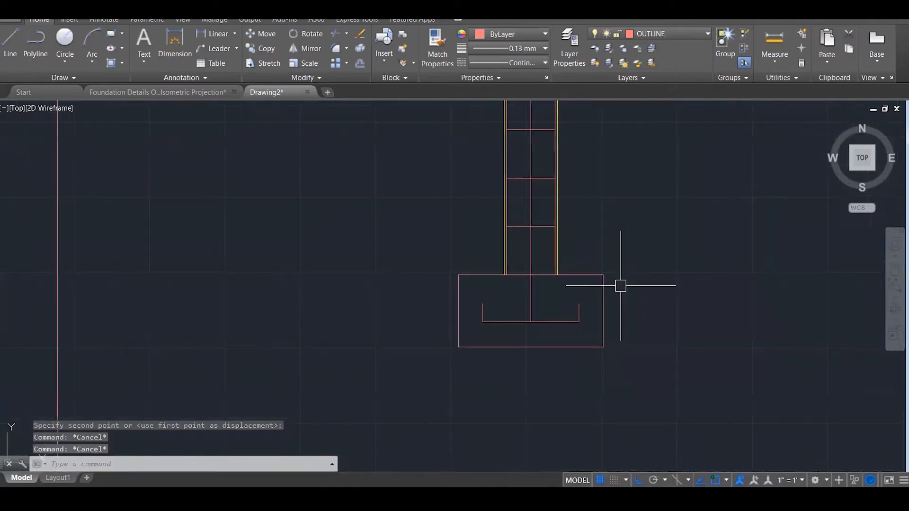
Offset the wall's vertical centre line by 5 to the right to give the vertical bar its thickness.
{"action": "scroll", "coordinate": [621, 286], "scroll_direction": "up", "scroll_amount": 3}
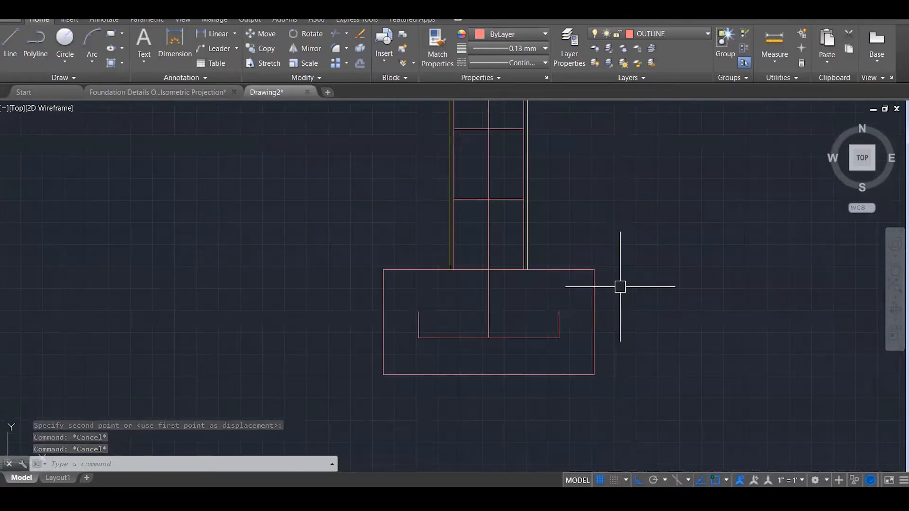
{"action": "type", "text": "O5"}
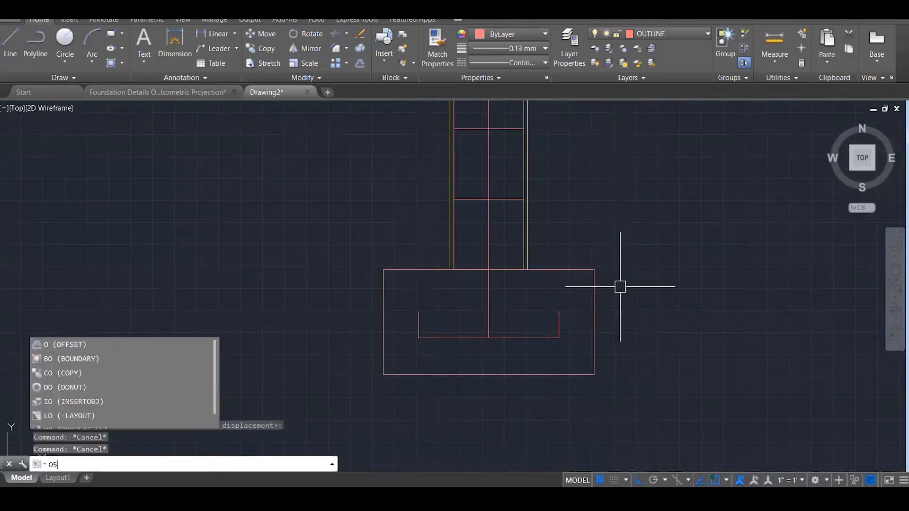
{"action": "type", "text": "o"}
{"action": "key", "text": "Return"}
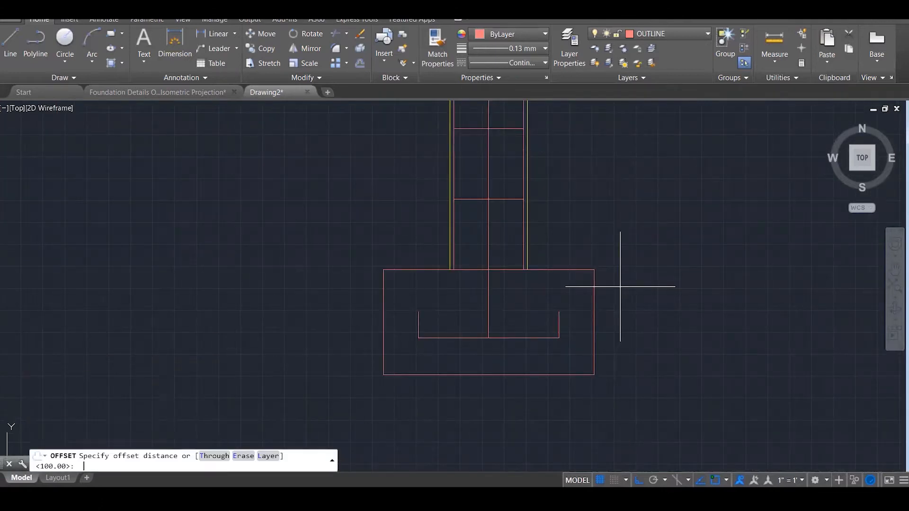
{"action": "type", "text": "5"}
{"action": "key", "text": "Return"}
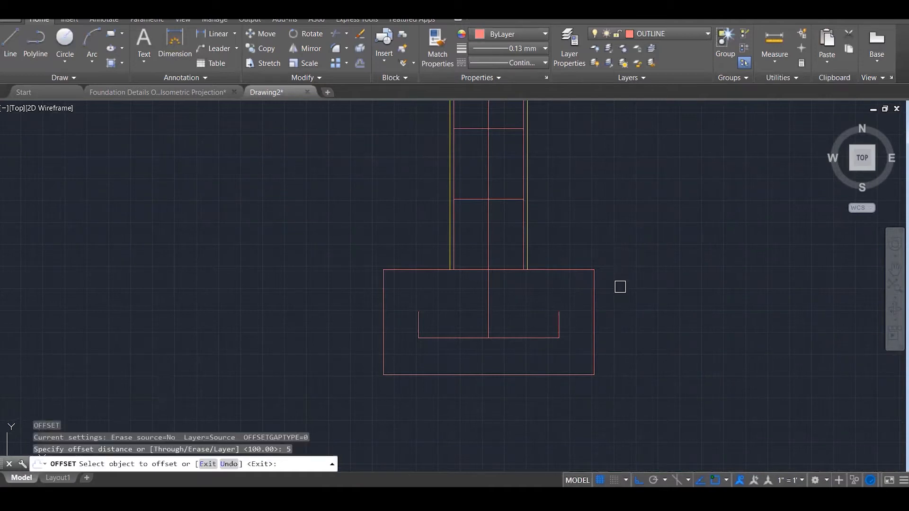
{"action": "left_click", "coordinate": [485, 299]}
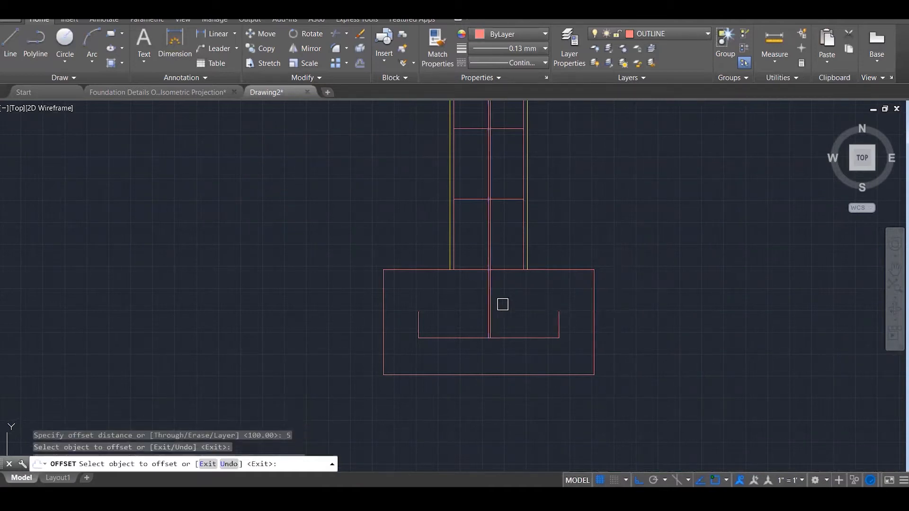
{"action": "left_click", "coordinate": [502, 305]}
Offset the U-shaped bar's bottom line and both legs outward by 5.
{"action": "left_click", "coordinate": [517, 340]}
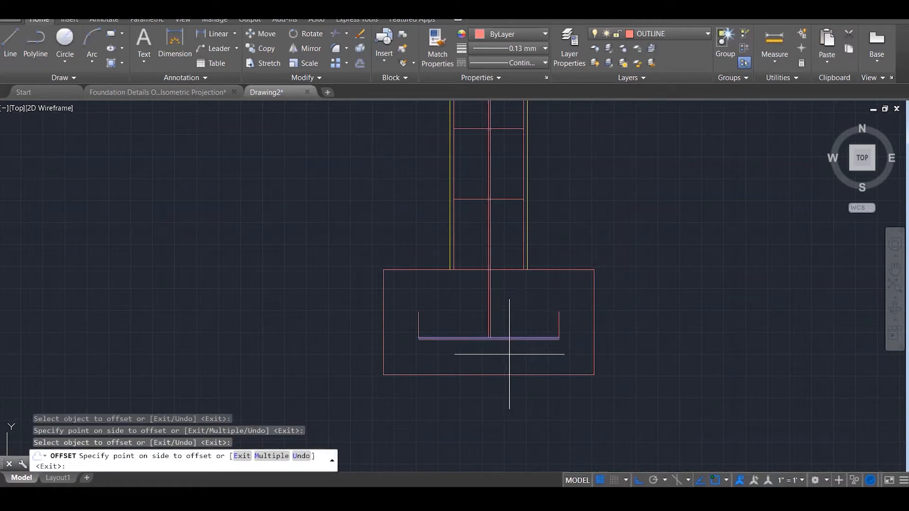
{"action": "scroll", "coordinate": [505, 356], "scroll_direction": "up", "scroll_amount": 3}
{"action": "left_click", "coordinate": [506, 356]}
{"action": "left_click", "coordinate": [597, 296]}
{"action": "left_click", "coordinate": [615, 300]}
{"action": "left_click", "coordinate": [352, 304]}
{"action": "left_click", "coordinate": [326, 305]}
{"action": "scroll", "coordinate": [333, 313], "scroll_direction": "up", "scroll_amount": 1}
{"action": "key", "text": "Escape"}
{"action": "key", "text": "Escape"}
{"action": "key", "text": "Escape"}
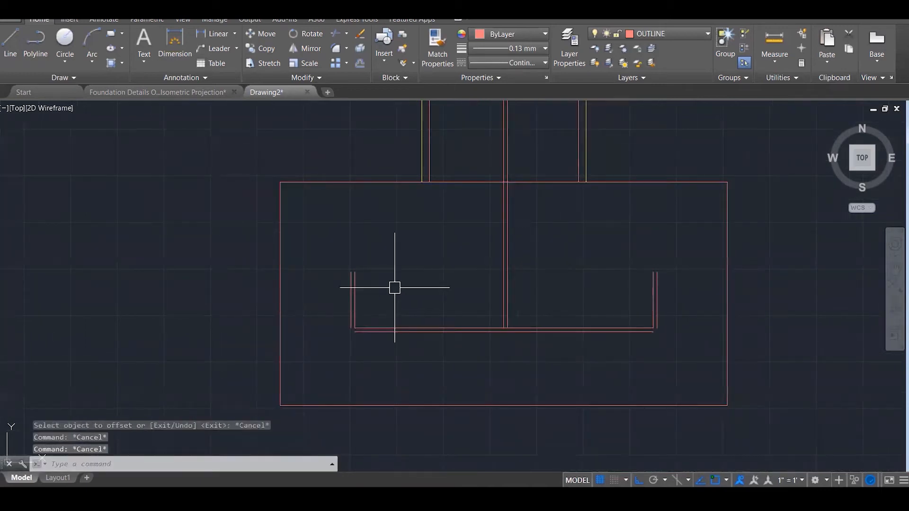
Close the upper ends of both U-bar legs with short horizontal lines between each pair of vertical lines.
{"action": "type", "text": "l"}
{"action": "key", "text": "Return"}
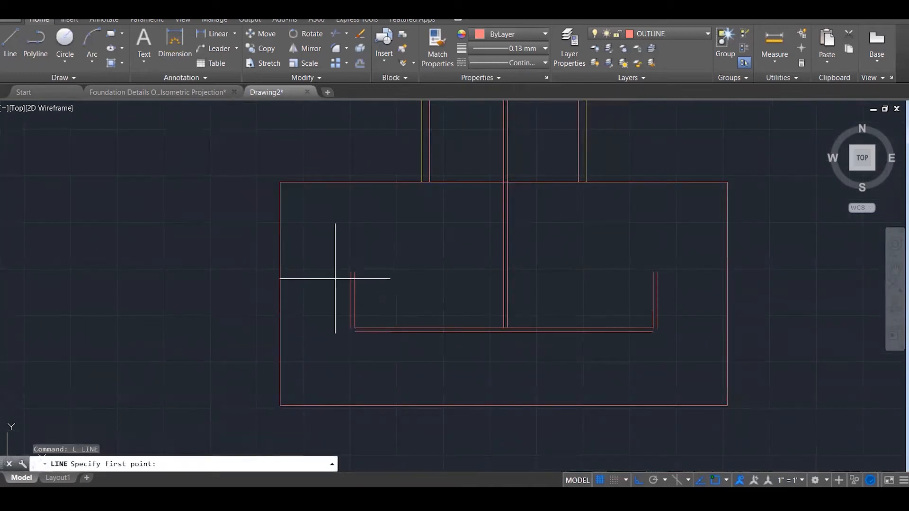
{"action": "left_click", "coordinate": [351, 272]}
{"action": "left_click", "coordinate": [354, 271]}
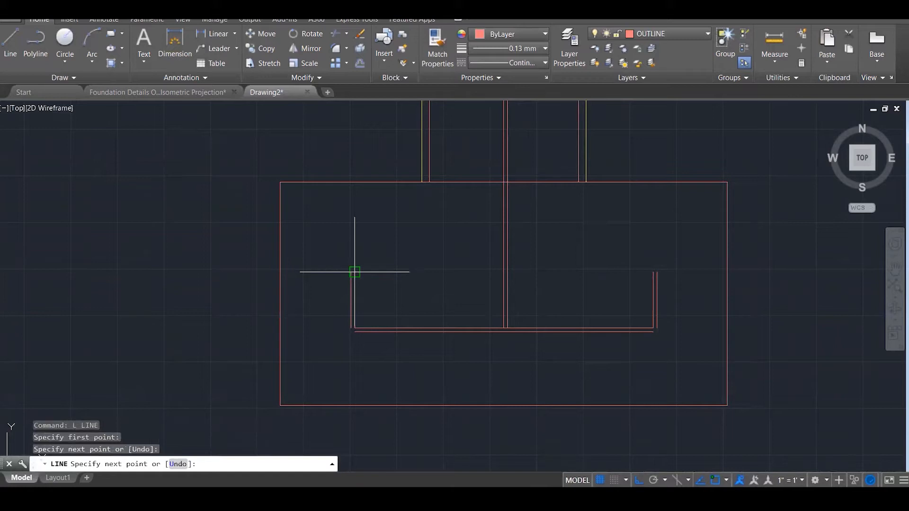
{"action": "key", "text": "Return"}
{"action": "key", "text": "Return"}
{"action": "left_click", "coordinate": [653, 272]}
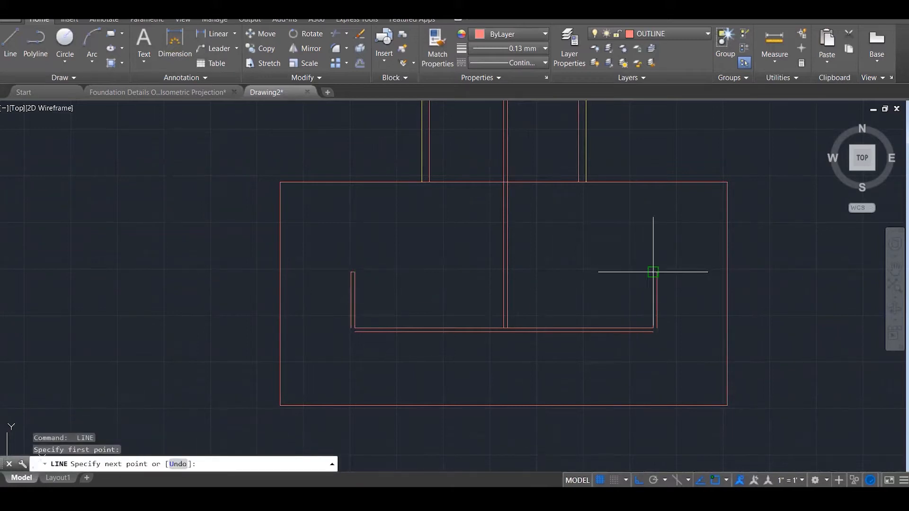
{"action": "left_click", "coordinate": [657, 272]}
{"action": "key", "text": "Escape"}
{"action": "key", "text": "Escape"}
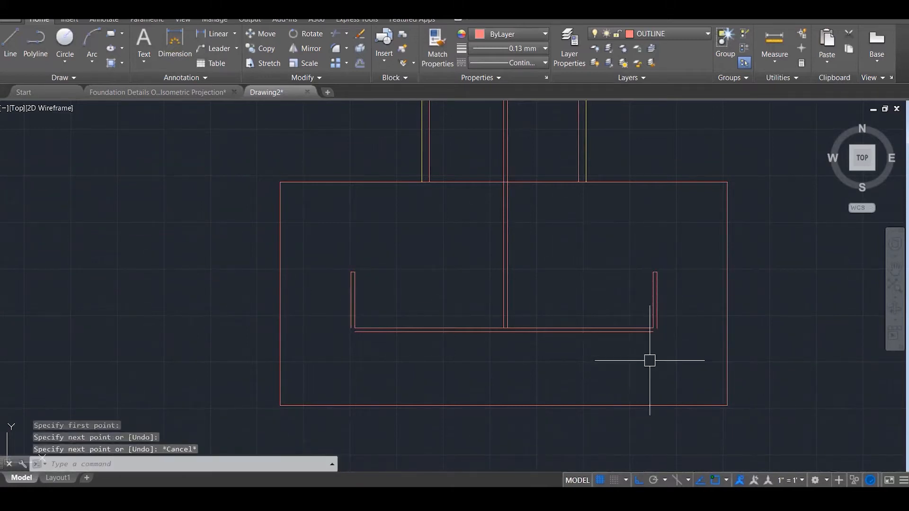
Fillet both outer corners of the U-shaped bar at radius 0 to join the outer legs to the bottom line.
{"action": "type", "text": "f"}
{"action": "key", "text": "Return"}
{"action": "left_click", "coordinate": [657, 303]}
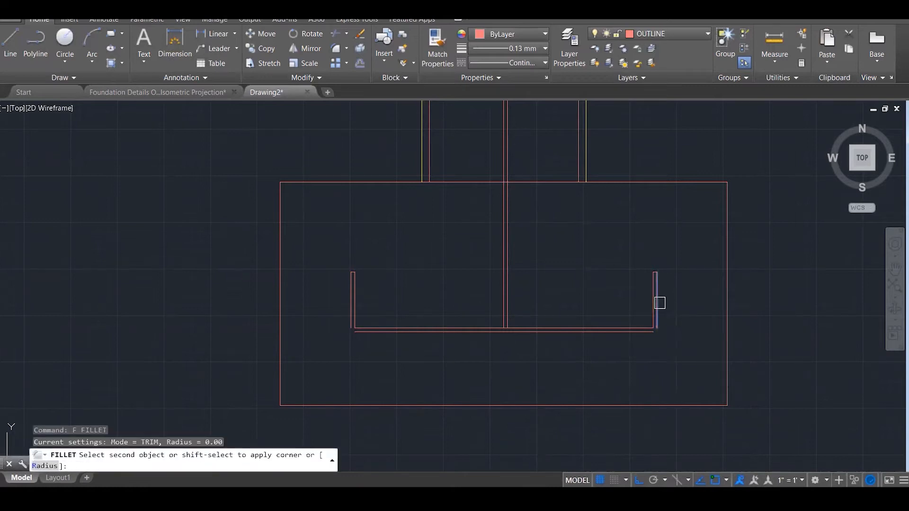
{"action": "left_click", "coordinate": [634, 332]}
{"action": "key", "text": "Return"}
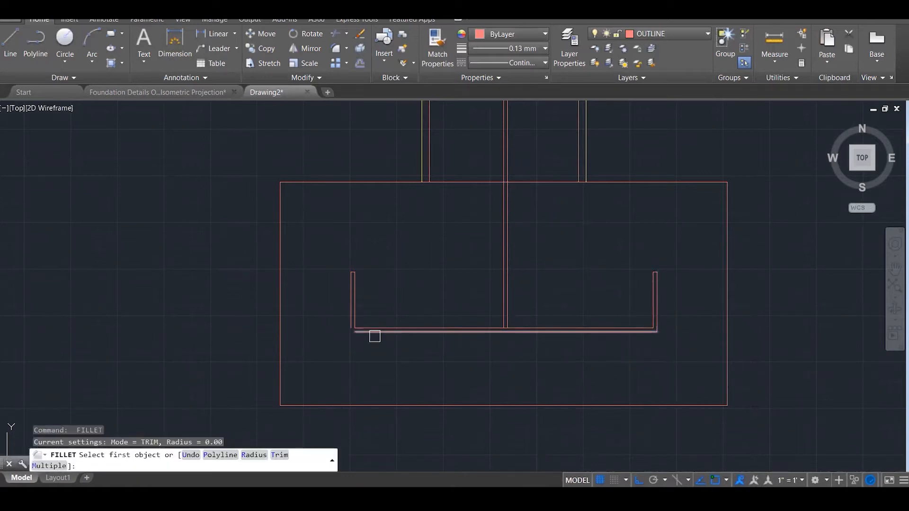
{"action": "left_click", "coordinate": [374, 334]}
{"action": "left_click", "coordinate": [348, 321]}
{"action": "key", "text": "Escape"}
{"action": "key", "text": "Escape"}
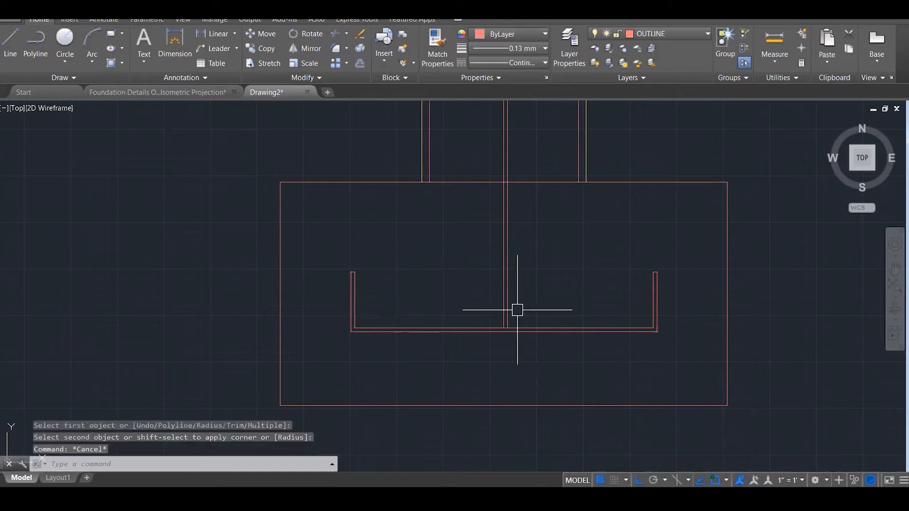
Trim the U-bar's inner bottom line between the two vertical bar lines.
{"action": "scroll", "coordinate": [525, 313], "scroll_direction": "up", "scroll_amount": 3}
{"action": "type", "text": "tr"}
{"action": "key", "text": "Return"}
{"action": "left_click", "coordinate": [551, 296]}
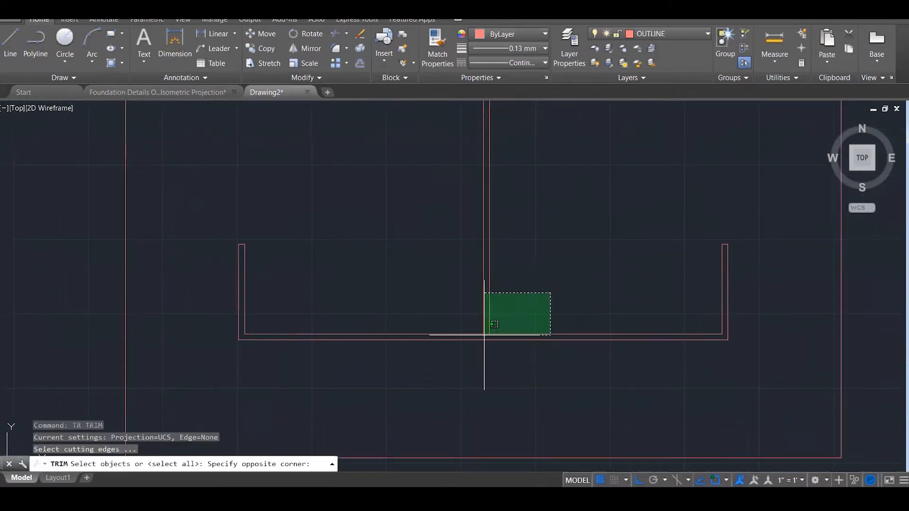
{"action": "left_click", "coordinate": [488, 345]}
{"action": "key", "text": "Return"}
{"action": "scroll", "coordinate": [508, 327], "scroll_direction": "up", "scroll_amount": 1}
{"action": "scroll", "coordinate": [471, 338], "scroll_direction": "up", "scroll_amount": 1}
{"action": "left_click", "coordinate": [472, 337]}
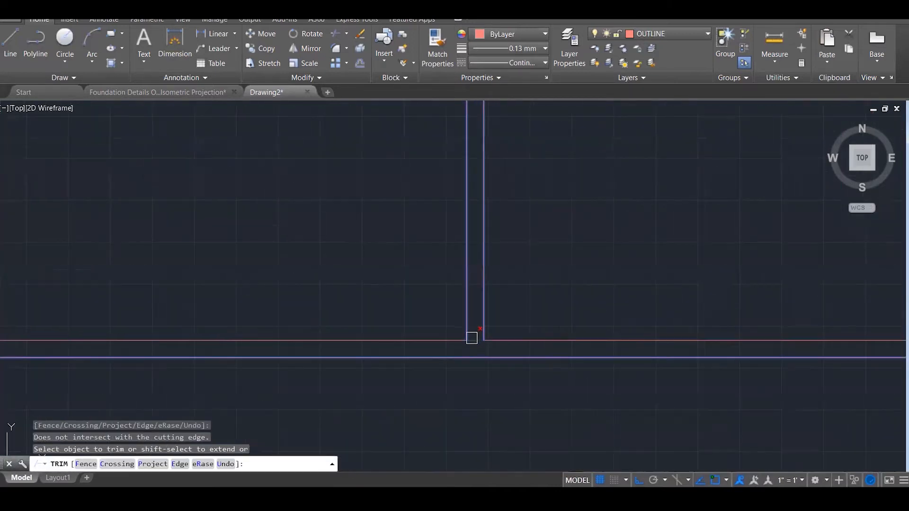
{"action": "key", "text": "Escape"}
Draw a short line across the vertical bar's upper end, level with the wall's top.
{"action": "scroll", "coordinate": [519, 353], "scroll_direction": "down", "scroll_amount": 4}
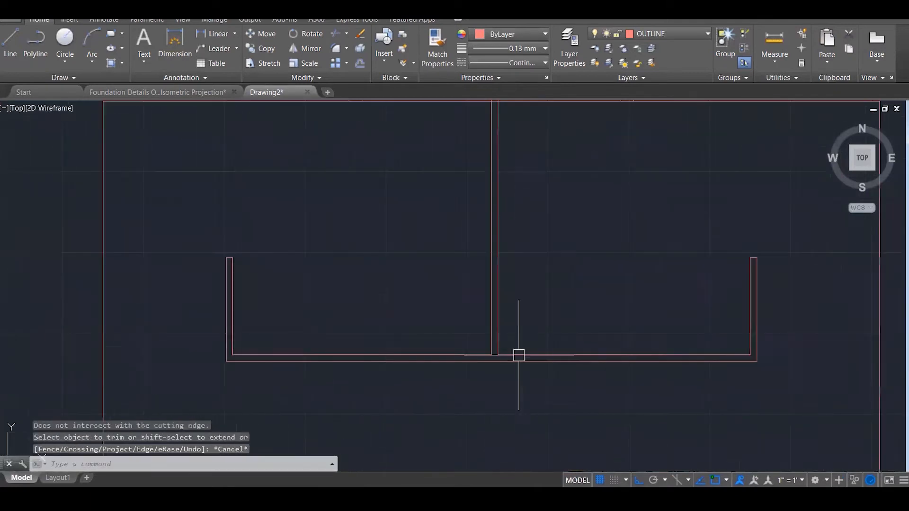
{"action": "scroll", "coordinate": [522, 334], "scroll_direction": "down", "scroll_amount": 3}
{"action": "scroll", "coordinate": [544, 157], "scroll_direction": "down", "scroll_amount": 1}
{"action": "scroll", "coordinate": [539, 161], "scroll_direction": "up", "scroll_amount": 10}
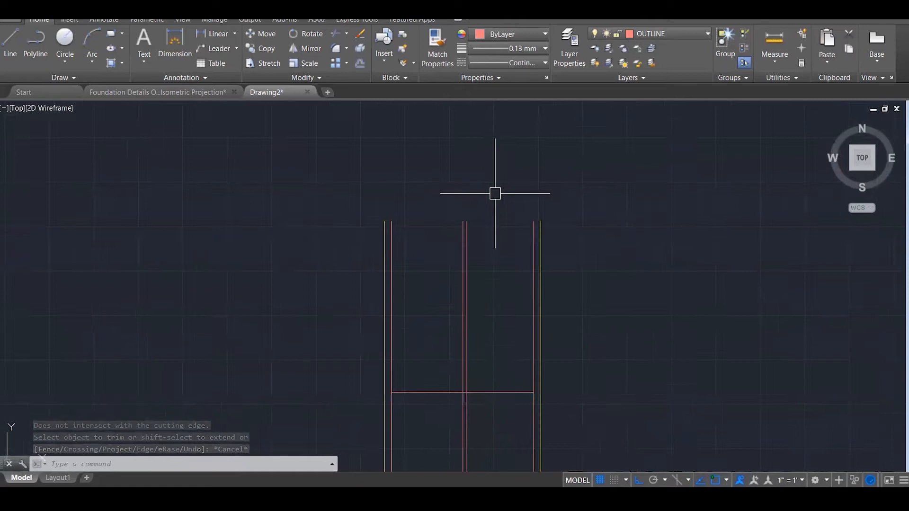
{"action": "key", "text": "Escape"}
{"action": "type", "text": "L"}
{"action": "key", "text": "Return"}
{"action": "left_click", "coordinate": [436, 247]}
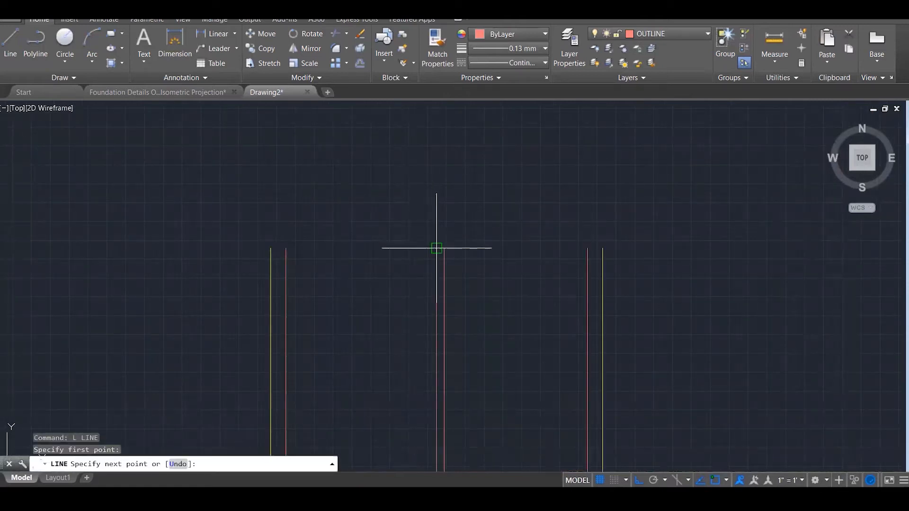
{"action": "left_click", "coordinate": [444, 248]}
{"action": "key", "text": "Escape"}
{"action": "key", "text": "Escape"}
{"action": "key", "text": "Escape"}
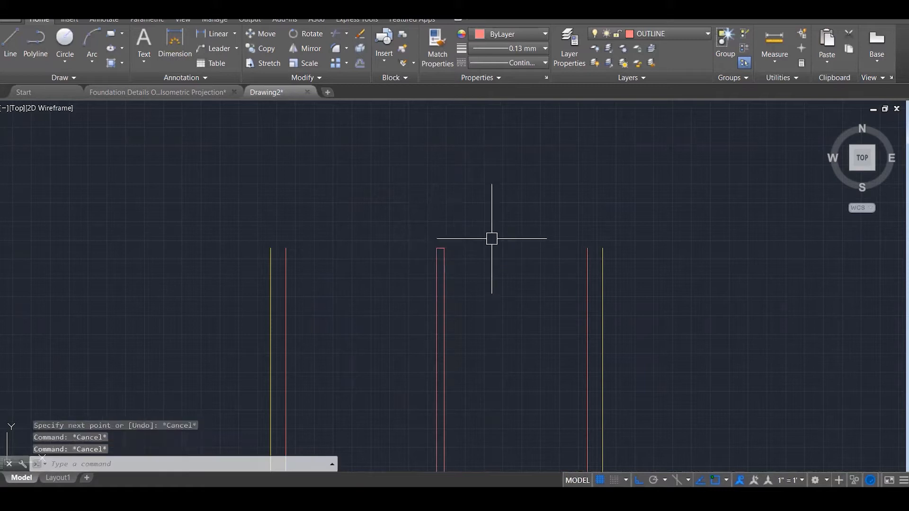
Draw a horizontal line above the wall's top, spanning beyond both sides of the vertical bar.
{"action": "type", "text": "L"}
{"action": "key", "text": "Return"}
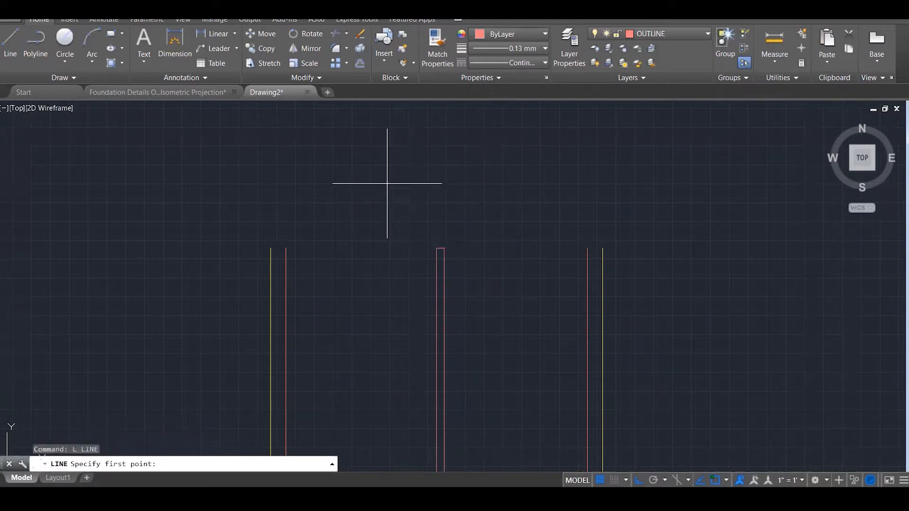
{"action": "left_click", "coordinate": [390, 146]}
{"action": "left_click", "coordinate": [560, 146]}
{"action": "key", "text": "Escape"}
{"action": "key", "text": "Escape"}
Erase the short line closing the vertical bar's upper end.
{"action": "left_click", "coordinate": [417, 230]}
{"action": "left_click", "coordinate": [489, 263]}
{"action": "key", "text": "Delete"}
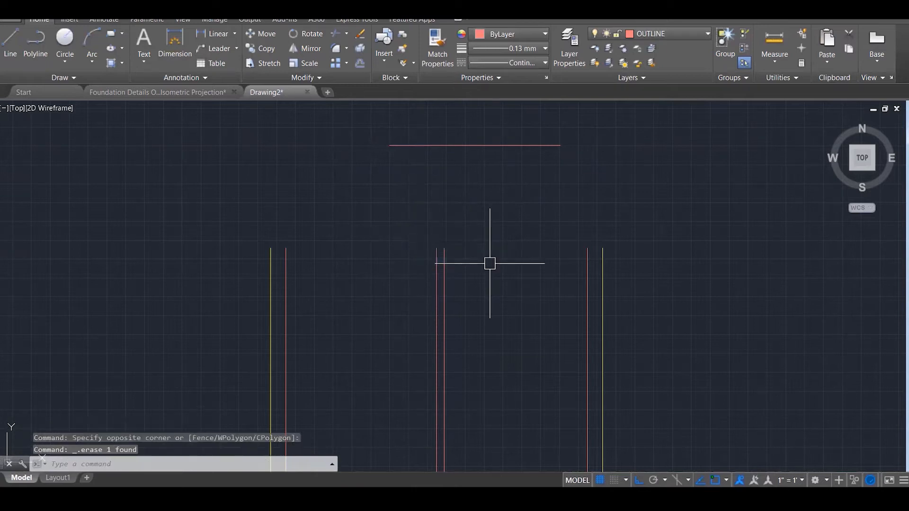
Extend the two vertical bar lines up to the horizontal line above the wall.
{"action": "type", "text": "EX"}
{"action": "key", "text": "Return"}
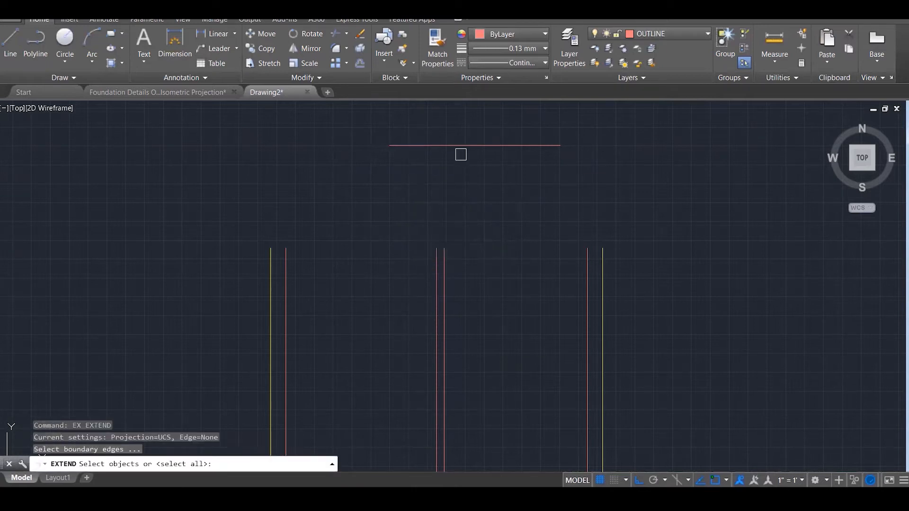
{"action": "left_click", "coordinate": [459, 147]}
{"action": "left_click", "coordinate": [464, 285]}
{"action": "left_click", "coordinate": [398, 255]}
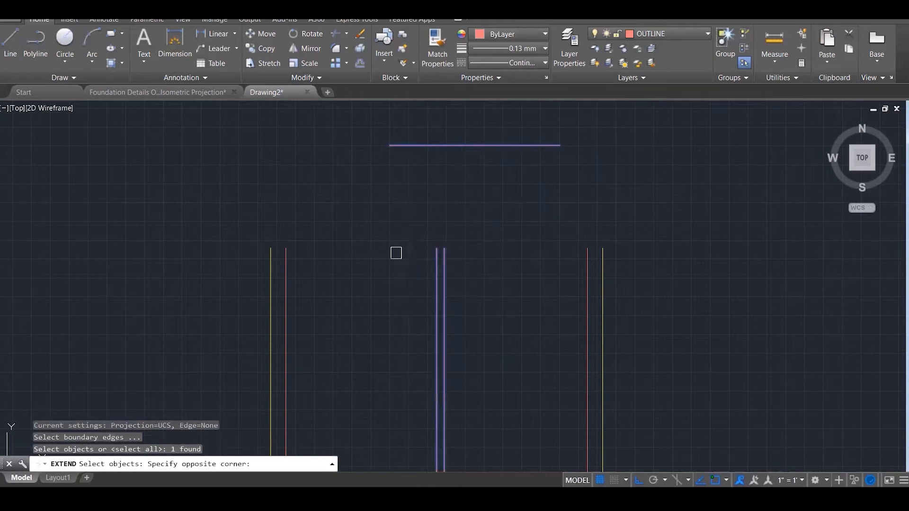
{"action": "key", "text": "Return"}
{"action": "left_click", "coordinate": [434, 269]}
{"action": "left_click", "coordinate": [441, 268]}
{"action": "left_click", "coordinate": [444, 266]}
{"action": "key", "text": "Escape"}
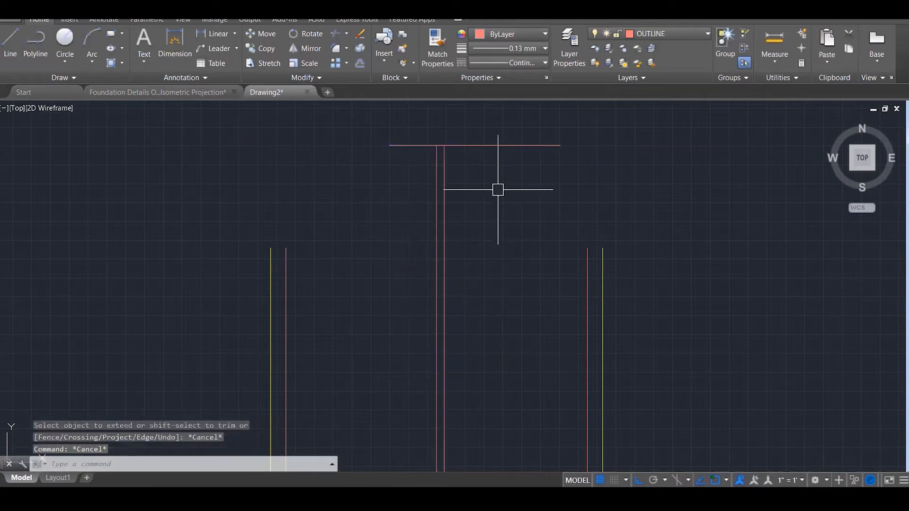
Trim the upper horizontal line on both sides of the vertical bar, leaving only the bar's end cap.
{"action": "type", "text": "tr"}
{"action": "key", "text": "Return"}
{"action": "left_click", "coordinate": [488, 196]}
{"action": "left_click", "coordinate": [406, 138]}
{"action": "key", "text": "Return"}
{"action": "left_click", "coordinate": [407, 142]}
{"action": "left_click", "coordinate": [461, 142]}
{"action": "key", "text": "Escape"}
{"action": "key", "text": "Escape"}
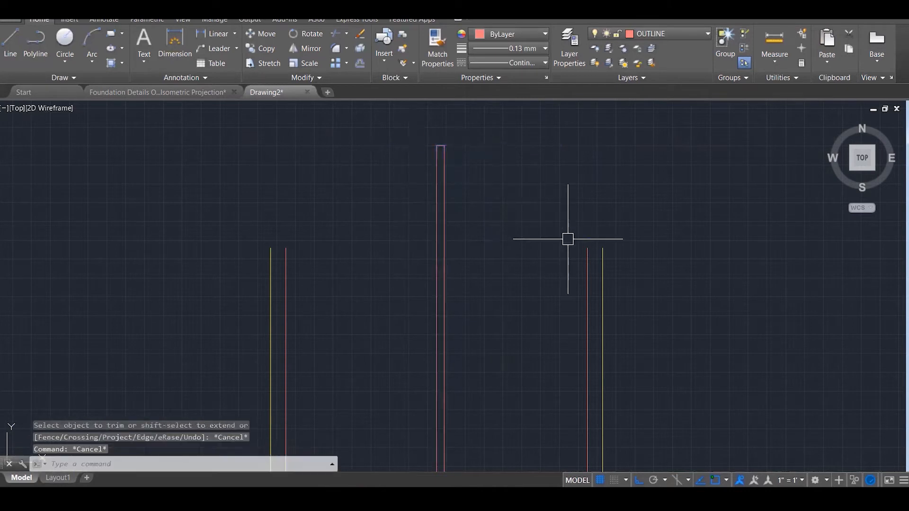
Draw a horizontal line across the top of the block work between the two inner wall lines.
{"action": "type", "text": "L"}
{"action": "key", "text": "Return"}
{"action": "left_click", "coordinate": [587, 249]}
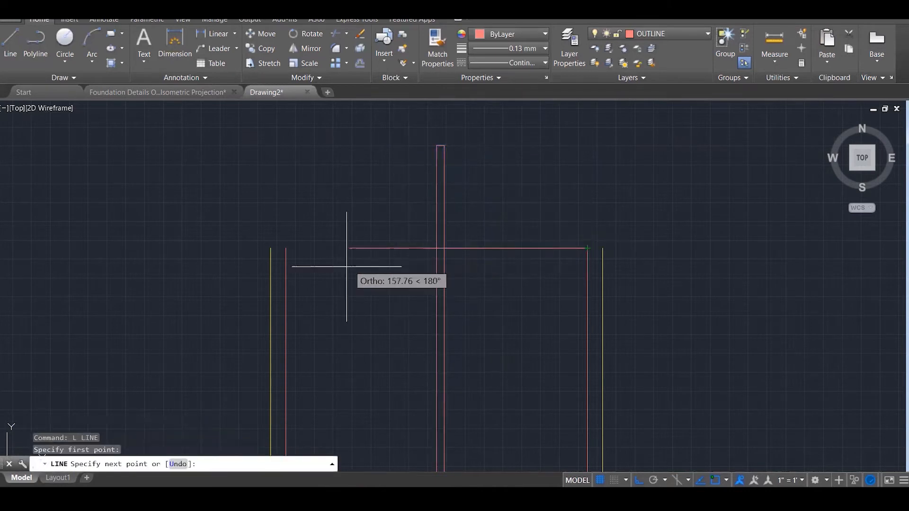
{"action": "left_click", "coordinate": [285, 248]}
{"action": "key", "text": "Escape"}
{"action": "key", "text": "Escape"}
{"action": "key", "text": "Escape"}
Examine the whole foundation section, from the wall top down to the base and its reinforcement bars.
{"action": "scroll", "coordinate": [511, 187], "scroll_direction": "down", "scroll_amount": 5}
{"action": "scroll", "coordinate": [527, 186], "scroll_direction": "down", "scroll_amount": 7}
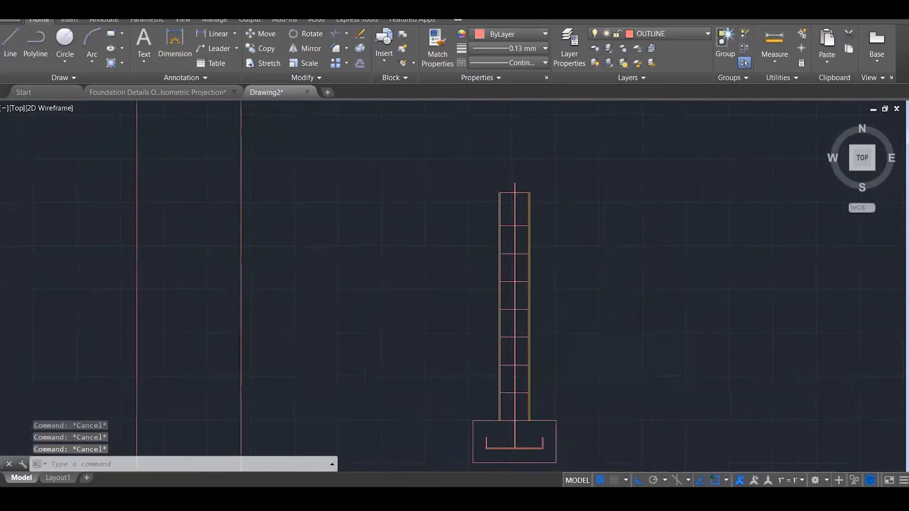
{"action": "scroll", "coordinate": [544, 365], "scroll_direction": "up", "scroll_amount": 3}
{"action": "scroll", "coordinate": [549, 366], "scroll_direction": "up", "scroll_amount": 4}
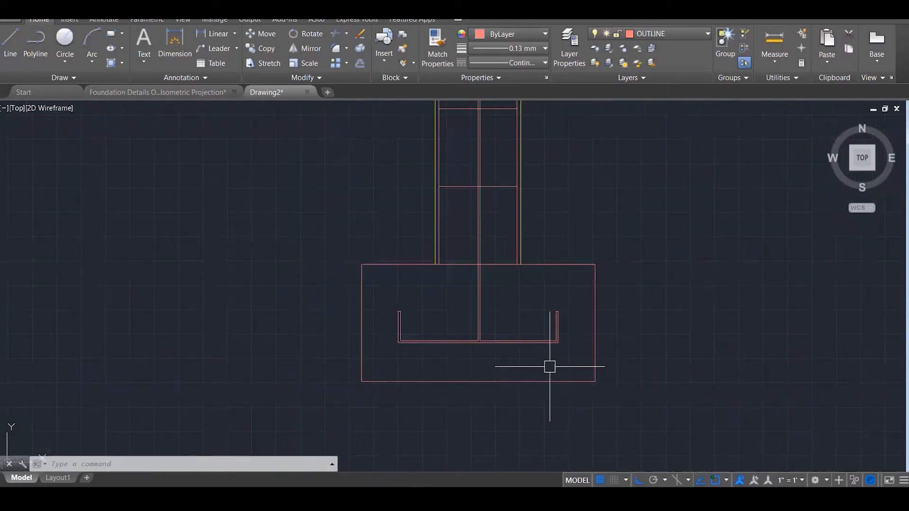
{"action": "scroll", "coordinate": [550, 367], "scroll_direction": "down", "scroll_amount": 2}
{"action": "scroll", "coordinate": [549, 367], "scroll_direction": "down", "scroll_amount": 2}
{"action": "scroll", "coordinate": [417, 342], "scroll_direction": "down", "scroll_amount": 1}
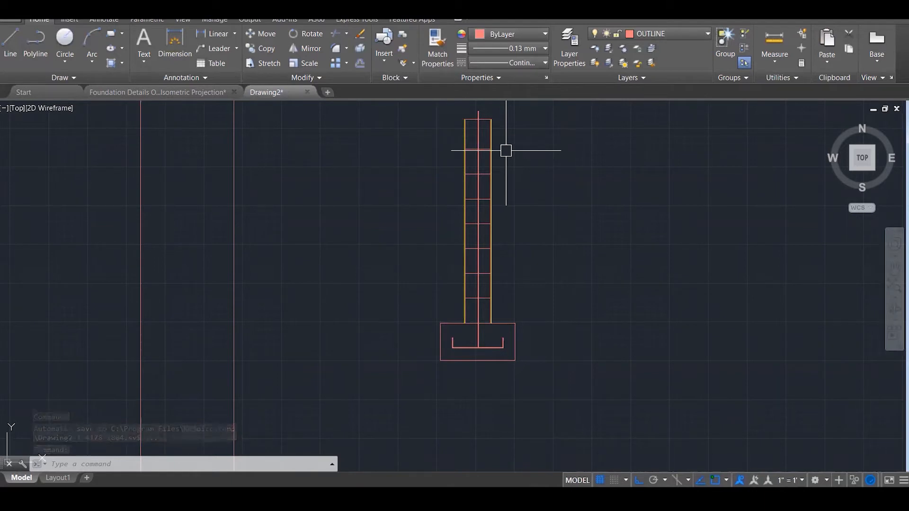
{"action": "key", "text": "Escape"}
{"action": "key", "text": "Escape"}
{"action": "key", "text": "Escape"}
{"action": "type", "text": "l"}
{"action": "key", "text": "Return"}
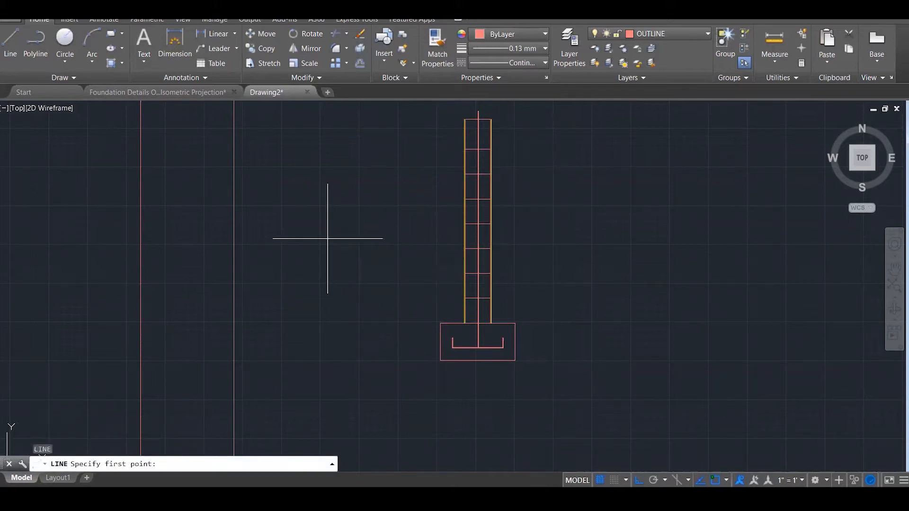
{"action": "left_click", "coordinate": [313, 237]}
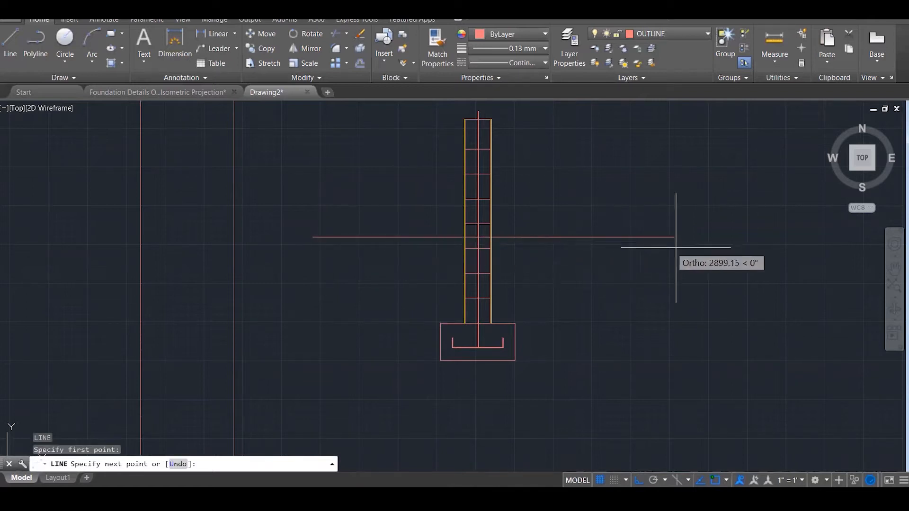
{"action": "key", "text": "Escape"}
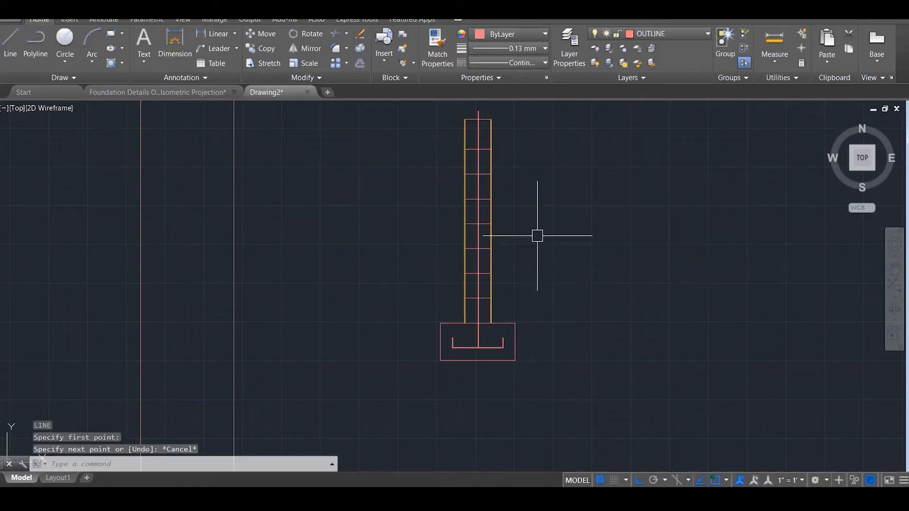
Draw a horizontal ground line outward to the right from the wall's edge, at the third block joint above the base.
{"action": "type", "text": "l"}
{"action": "key", "text": "Return"}
{"action": "scroll", "coordinate": [510, 243], "scroll_direction": "up", "scroll_amount": 7}
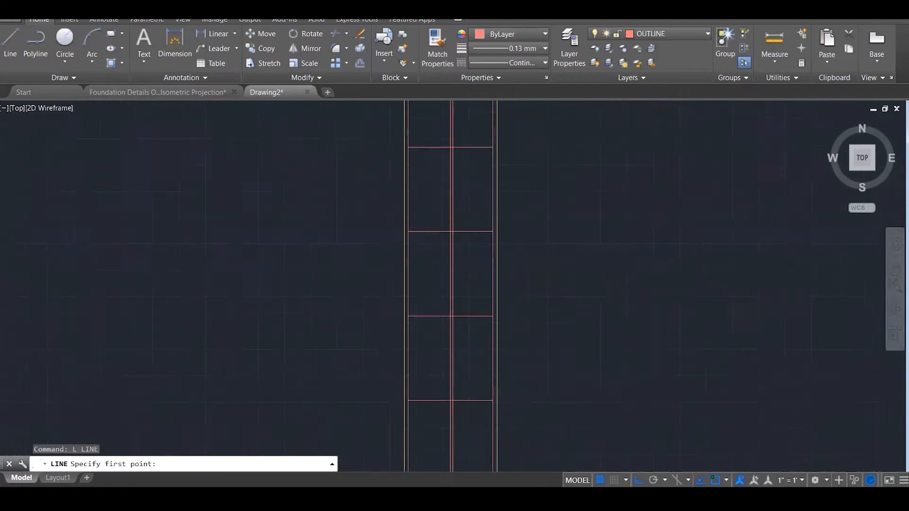
{"action": "left_click", "coordinate": [490, 227]}
{"action": "scroll", "coordinate": [375, 247], "scroll_direction": "down", "scroll_amount": 7}
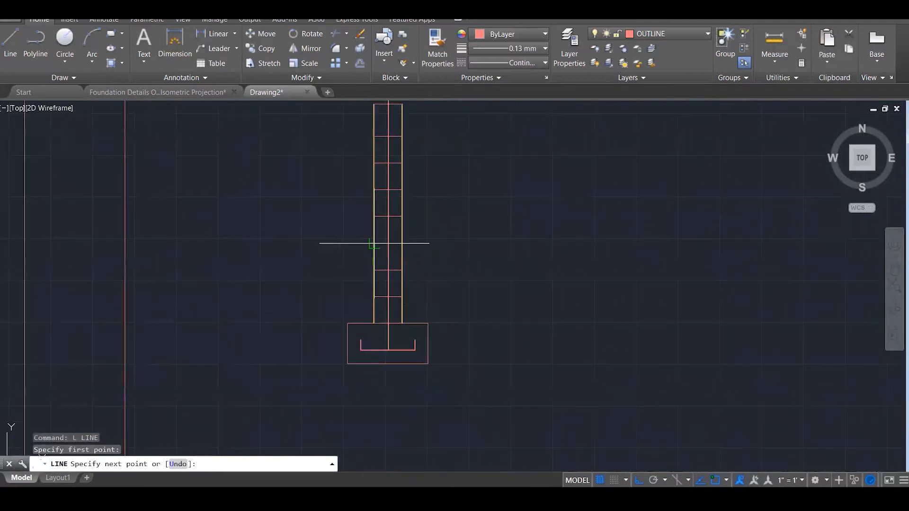
{"action": "left_click", "coordinate": [630, 244]}
{"action": "key", "text": "Escape"}
Stretch the ground line's wall end across the wall so that it extends well beyond the opposite side.
{"action": "left_click", "coordinate": [473, 245]}
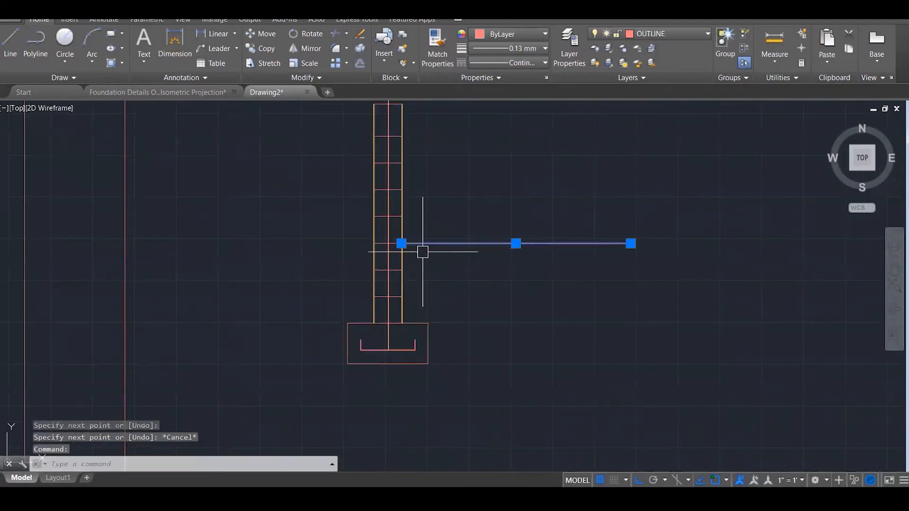
{"action": "left_click", "coordinate": [401, 243]}
{"action": "left_click", "coordinate": [163, 243]}
{"action": "key", "text": "Escape"}
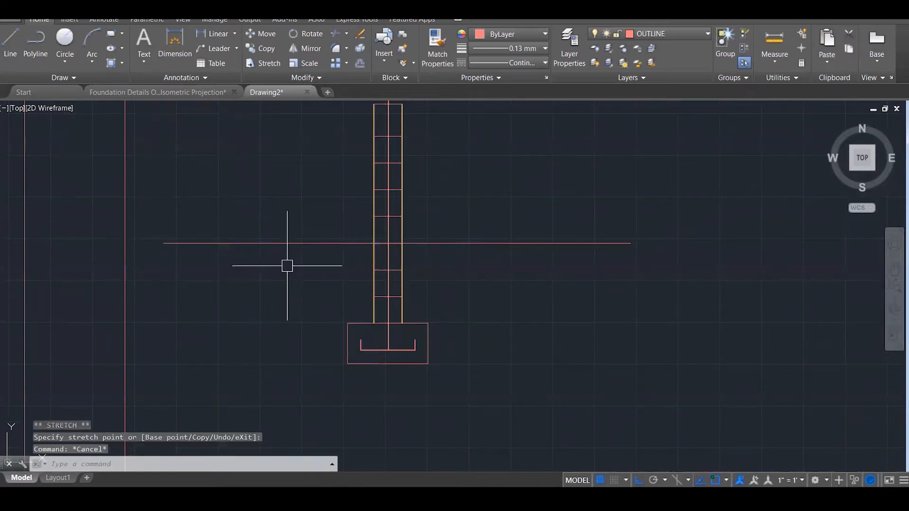
{"action": "key", "text": "Escape"}
Hatch the concrete base around the reinforcement bars with the AR-CONC pattern.
{"action": "scroll", "coordinate": [560, 271], "scroll_direction": "down", "scroll_amount": 1}
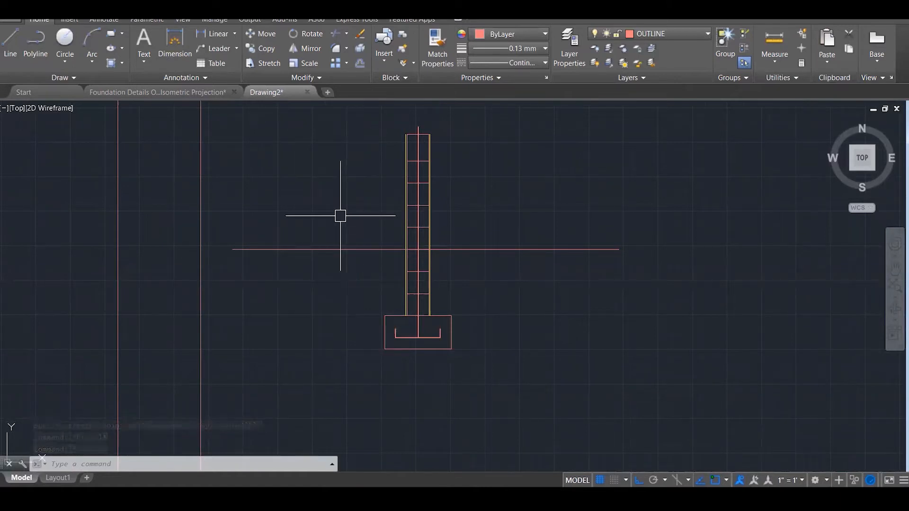
{"action": "scroll", "coordinate": [533, 235], "scroll_direction": "down", "scroll_amount": 5}
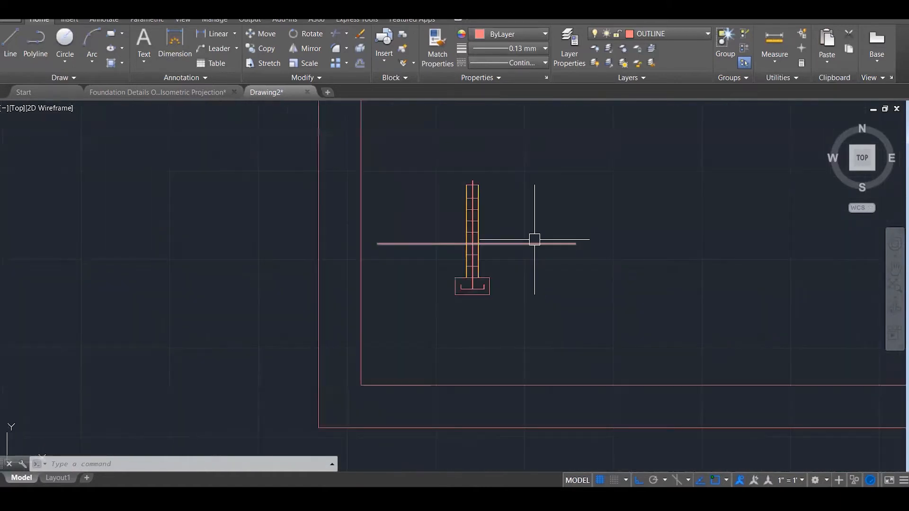
{"action": "scroll", "coordinate": [529, 243], "scroll_direction": "down", "scroll_amount": 2}
{"action": "scroll", "coordinate": [489, 232], "scroll_direction": "up", "scroll_amount": 6}
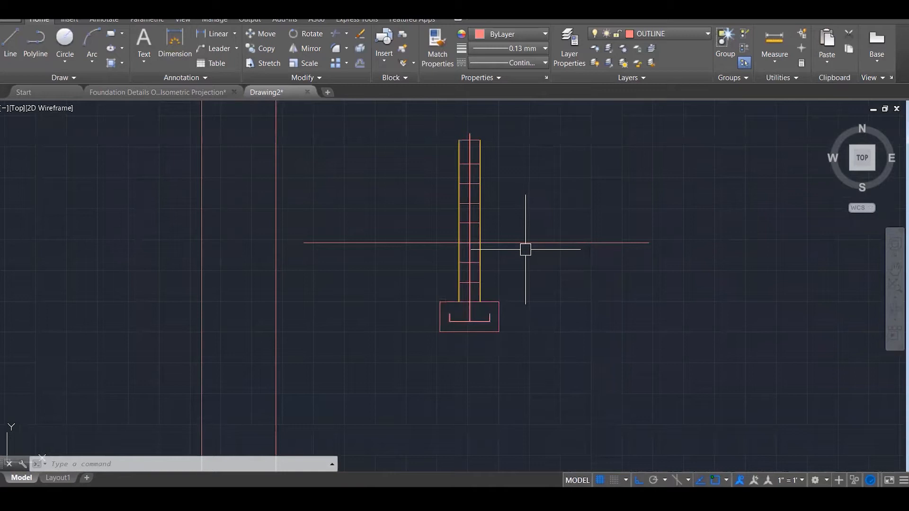
{"action": "key", "text": "Escape"}
{"action": "key", "text": "Escape"}
{"action": "key", "text": "Escape"}
{"action": "type", "text": "h"}
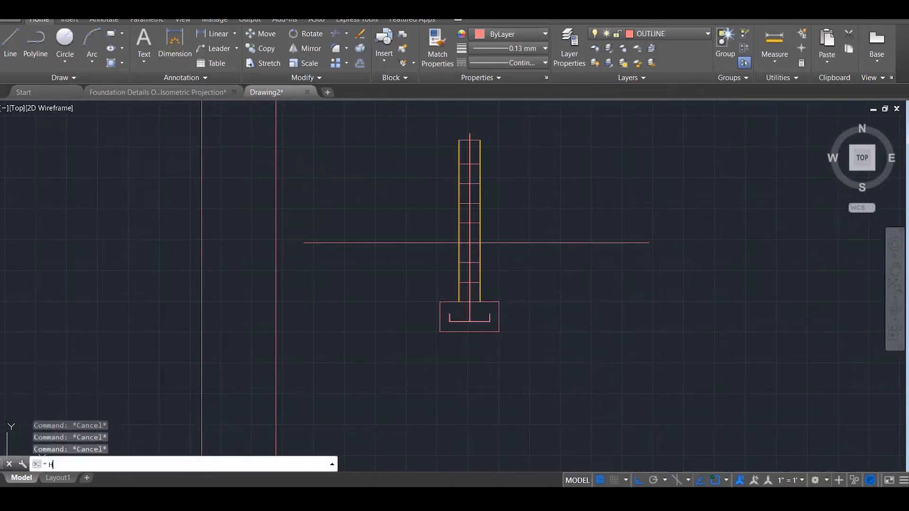
{"action": "key", "text": "Return"}
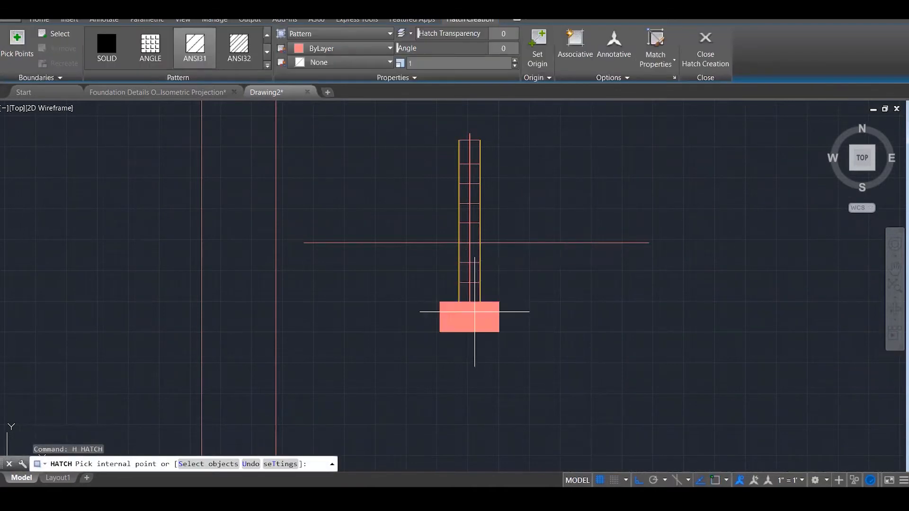
{"action": "left_click", "coordinate": [471, 316]}
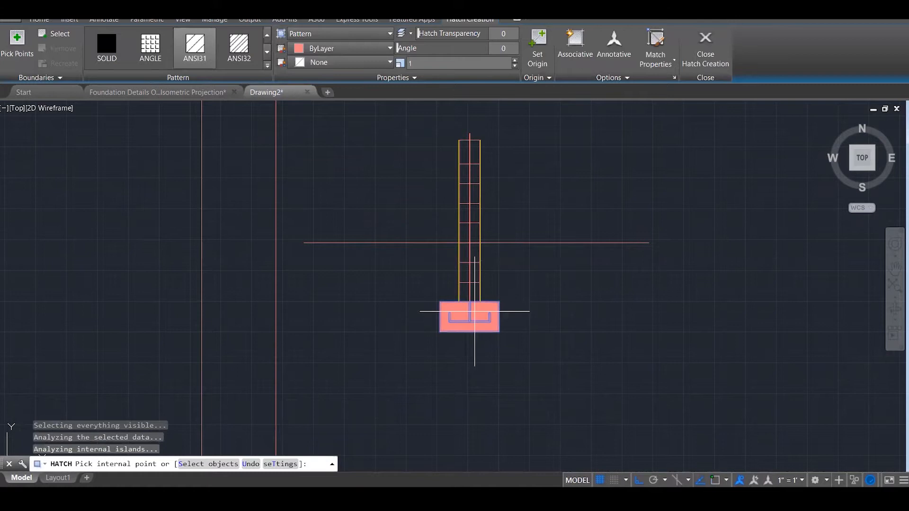
{"action": "left_click", "coordinate": [266, 67]}
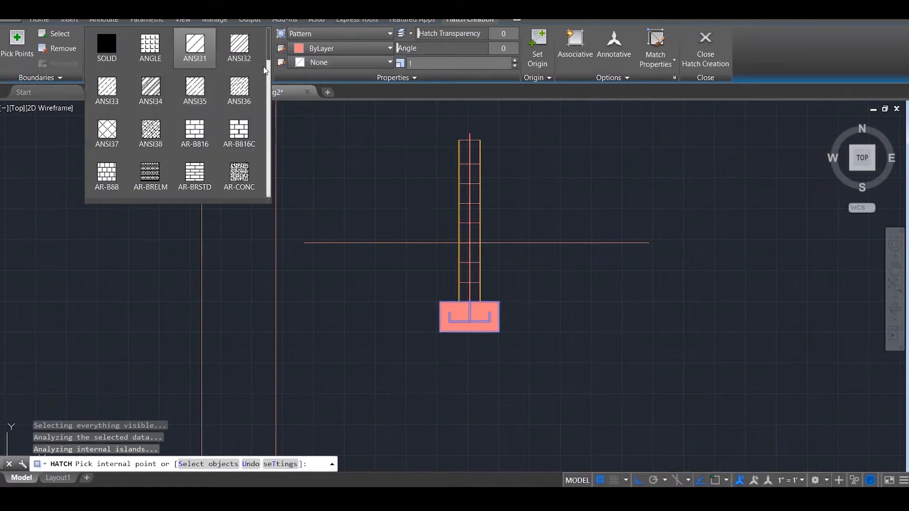
{"action": "left_click", "coordinate": [240, 175]}
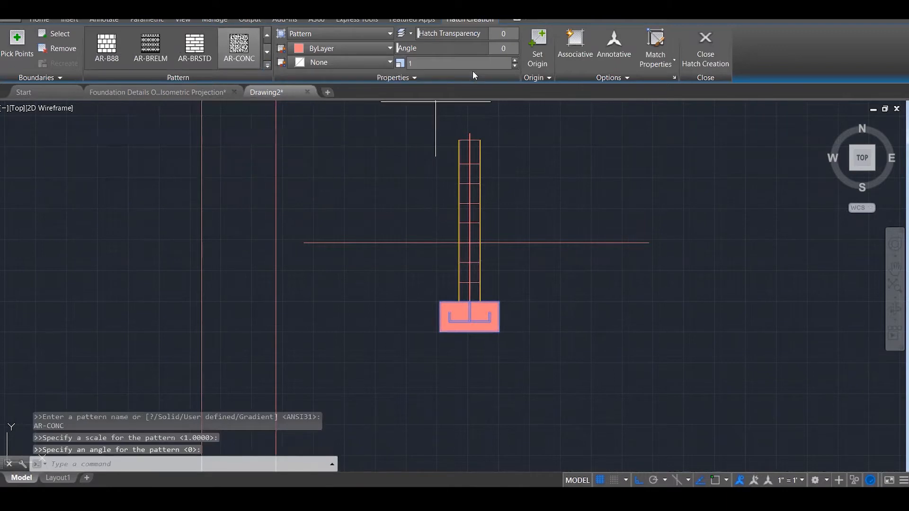
{"action": "left_click", "coordinate": [692, 44]}
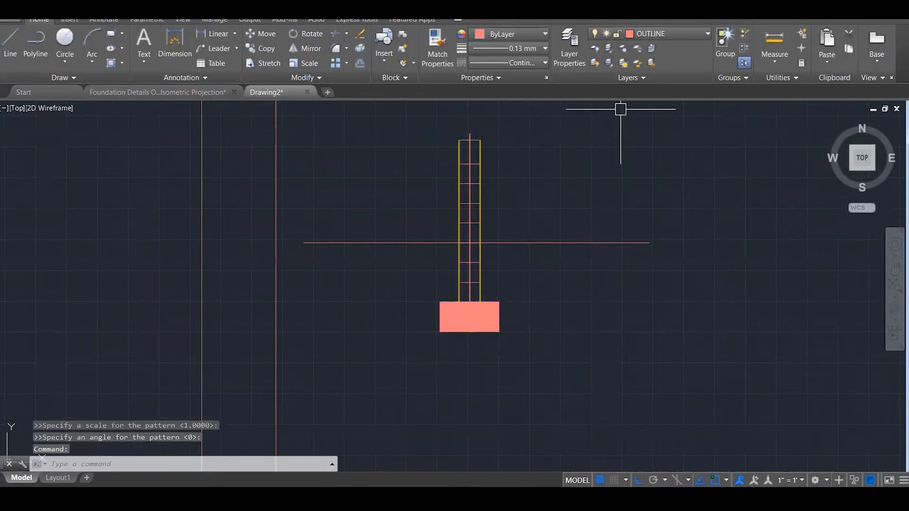
Erase the hatch from the concrete base.
{"action": "scroll", "coordinate": [477, 318], "scroll_direction": "up", "scroll_amount": 2}
{"action": "left_click", "coordinate": [502, 303]}
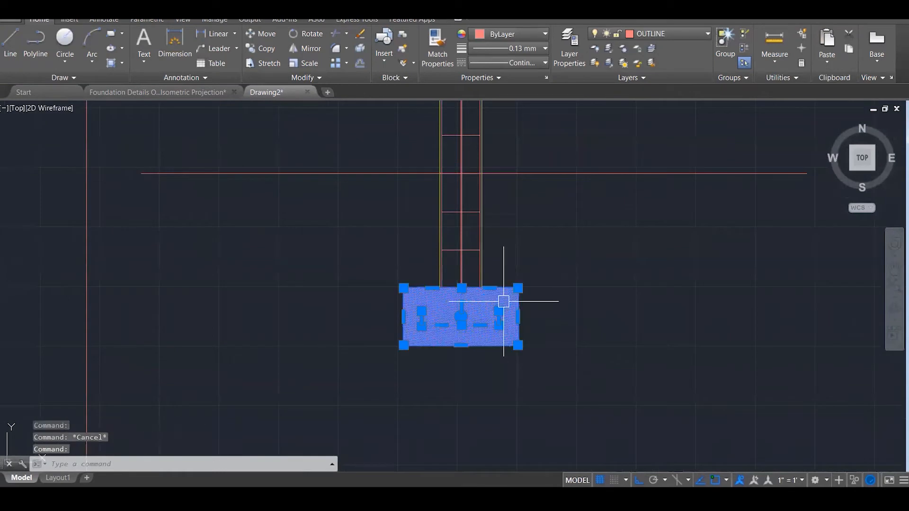
{"action": "key", "text": "Delete"}
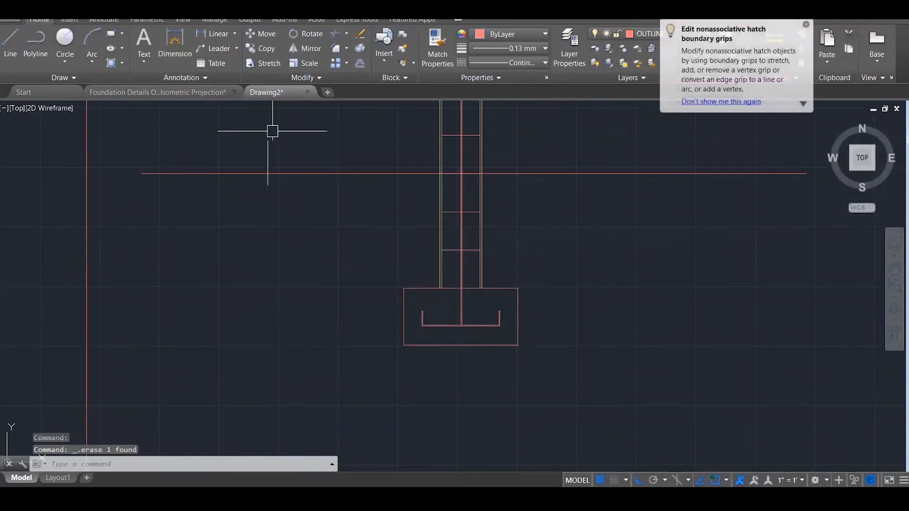
Switch to the Foundation Details drawing, cut the complete labelled STRIP FOUNDATION detail to the clipboard, and undo the cut there.
{"action": "left_click", "coordinate": [891, 288]}
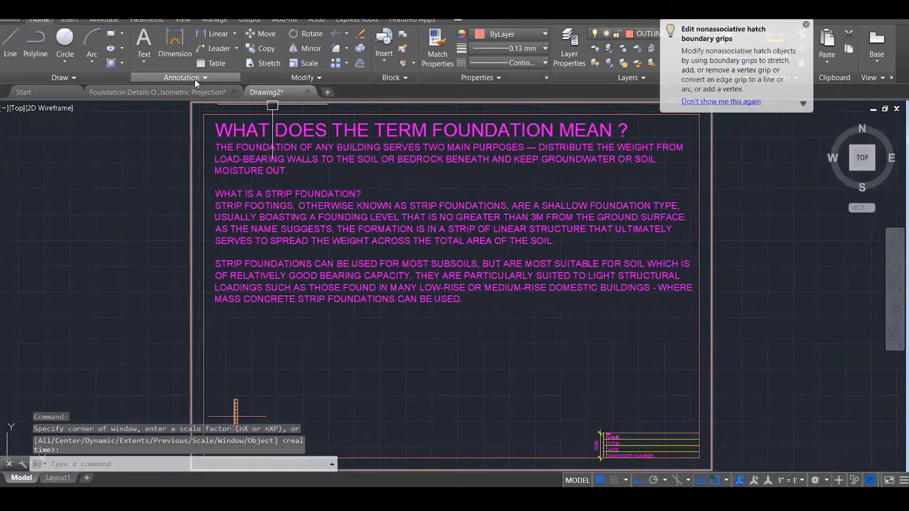
{"action": "left_click", "coordinate": [206, 93]}
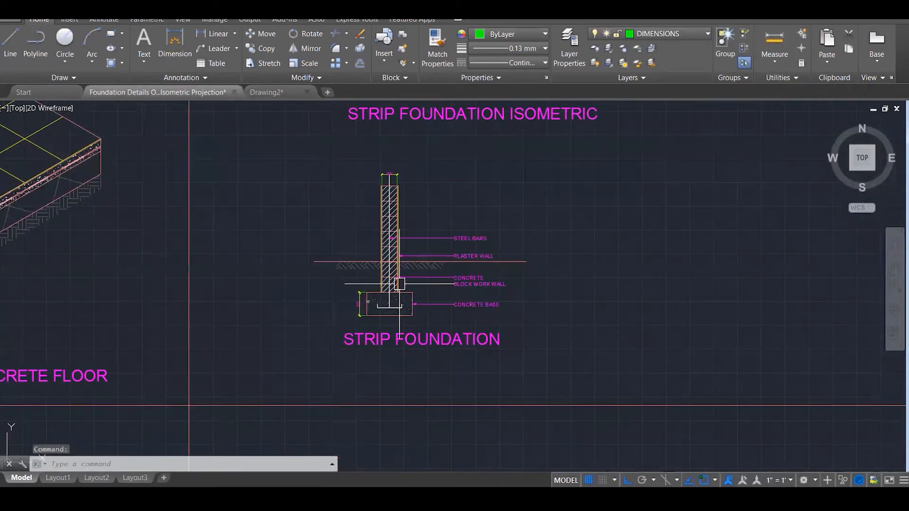
{"action": "scroll", "coordinate": [390, 284], "scroll_direction": "up", "scroll_amount": 1}
{"action": "scroll", "coordinate": [390, 280], "scroll_direction": "down", "scroll_amount": 1}
{"action": "key", "text": "Escape"}
{"action": "key", "text": "Escape"}
{"action": "key", "text": "Escape"}
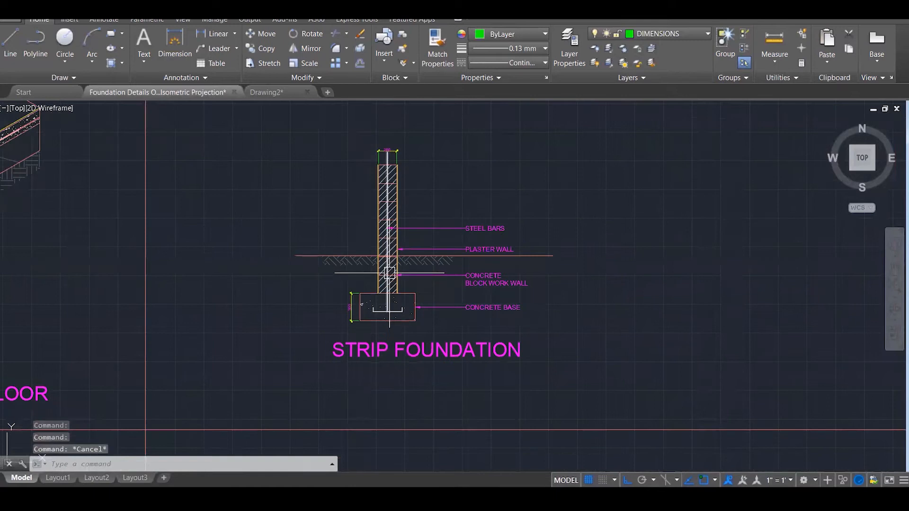
{"action": "left_click", "coordinate": [573, 372]}
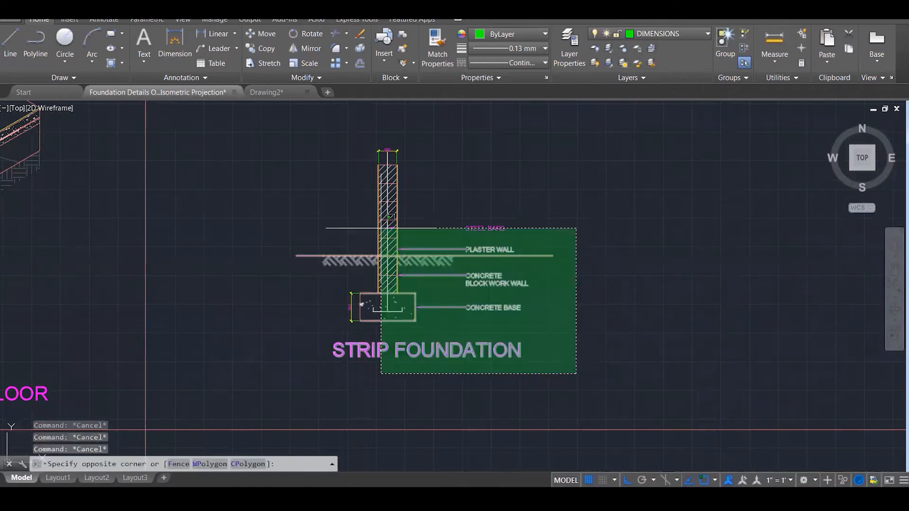
{"action": "left_click", "coordinate": [237, 121]}
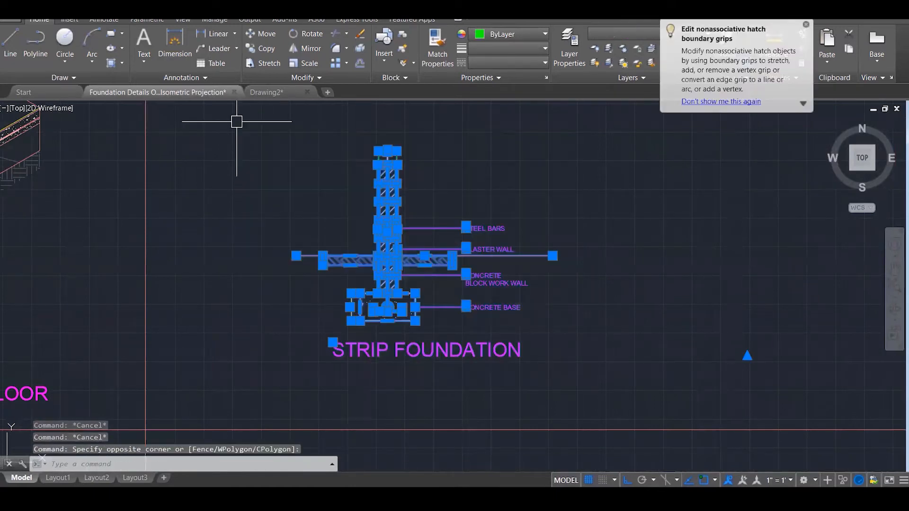
{"action": "key", "text": "ctrl+x"}
{"action": "key", "text": "ctrl+z"}
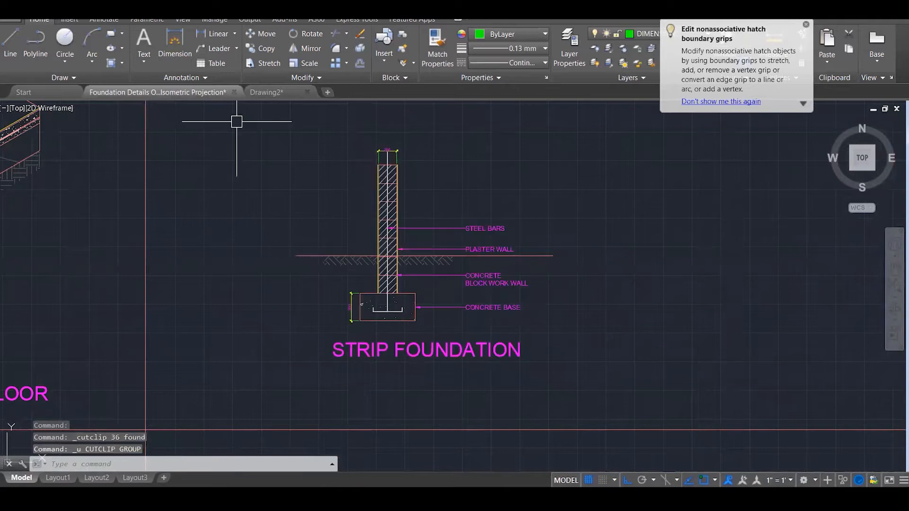
Paste the STRIP FOUNDATION detail into Drawing2, outside the sheet border beside the new section.
{"action": "left_click", "coordinate": [272, 88]}
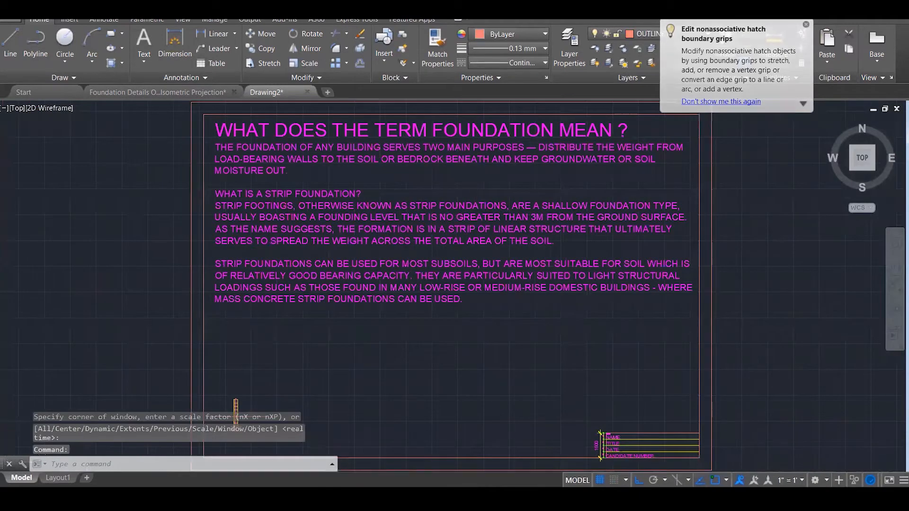
{"action": "scroll", "coordinate": [376, 301], "scroll_direction": "down", "scroll_amount": 2}
{"action": "scroll", "coordinate": [347, 325], "scroll_direction": "up", "scroll_amount": 5}
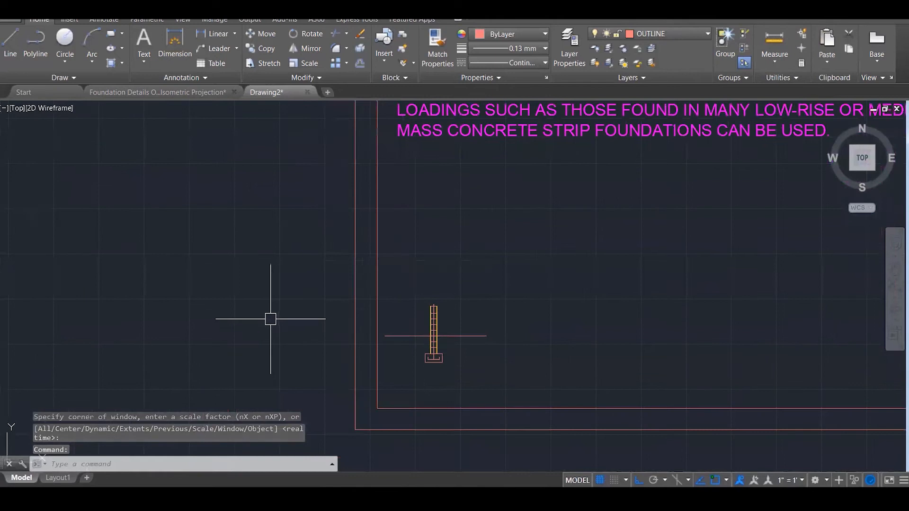
{"action": "key", "text": "ctrl+v"}
{"action": "scroll", "coordinate": [265, 322], "scroll_direction": "up", "scroll_amount": 1}
{"action": "scroll", "coordinate": [275, 312], "scroll_direction": "up", "scroll_amount": 3}
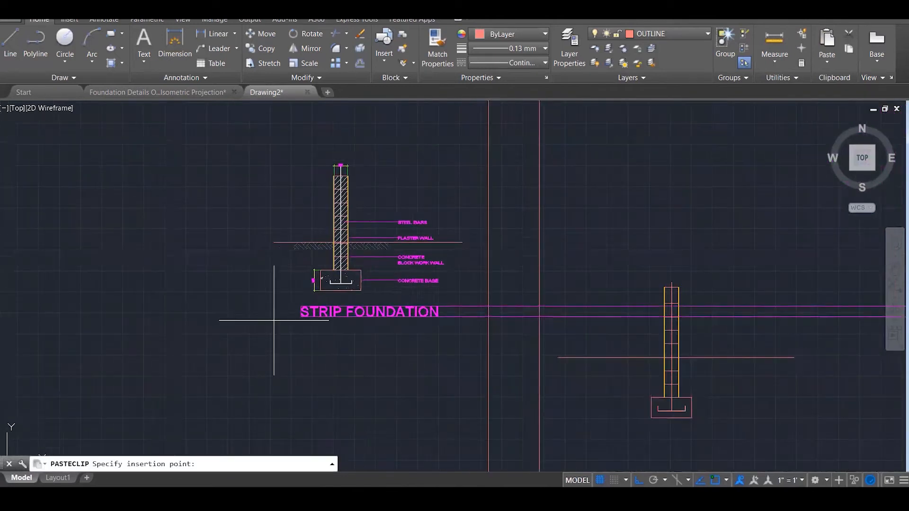
{"action": "key", "text": "Escape"}
{"action": "key", "text": "Escape"}
{"action": "key", "text": "Escape"}
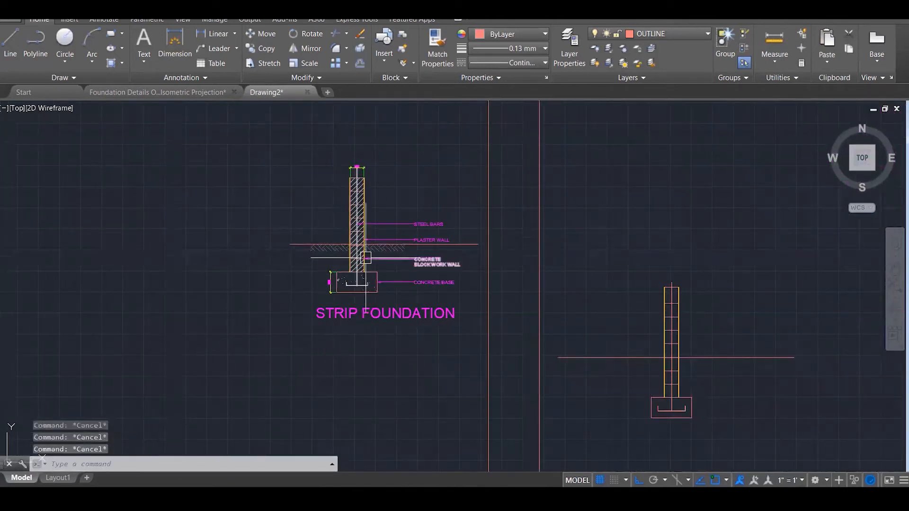
Examine the pattern and scale of the concrete base hatch in the pasted reference detail.
{"action": "scroll", "coordinate": [349, 279], "scroll_direction": "up", "scroll_amount": 2}
{"action": "scroll", "coordinate": [349, 283], "scroll_direction": "down", "scroll_amount": 1}
{"action": "scroll", "coordinate": [349, 283], "scroll_direction": "down", "scroll_amount": 1}
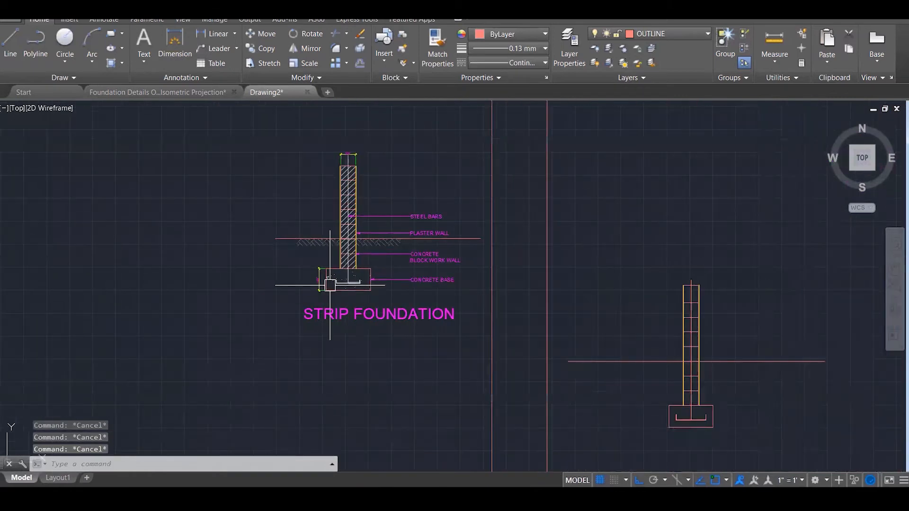
{"action": "scroll", "coordinate": [333, 275], "scroll_direction": "up", "scroll_amount": 4}
{"action": "left_click", "coordinate": [332, 274]}
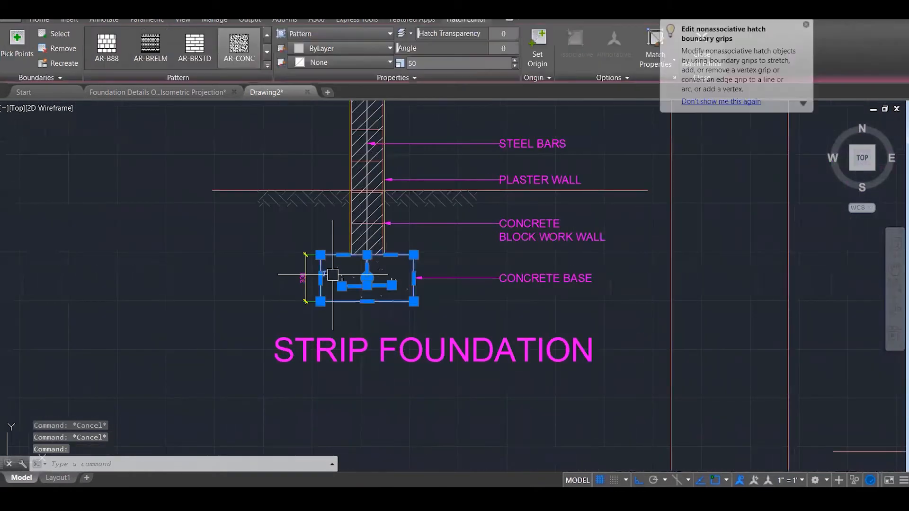
{"action": "left_click", "coordinate": [244, 65]}
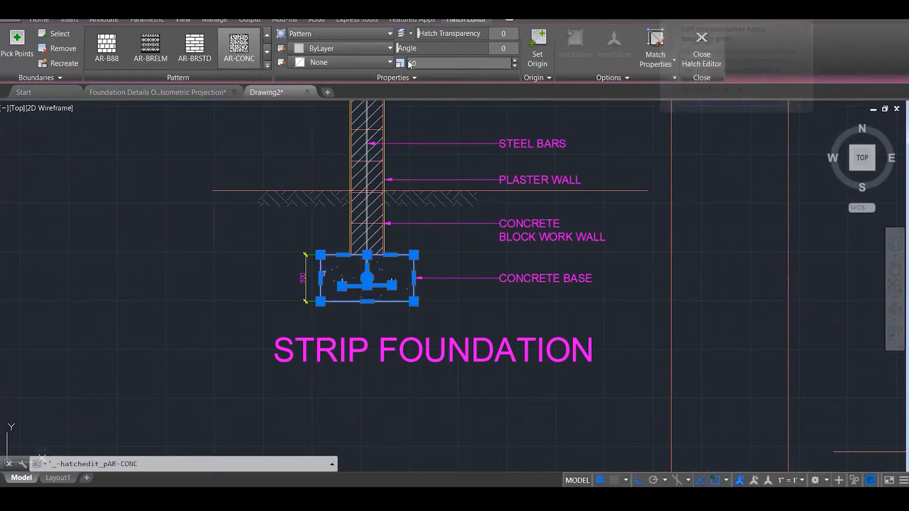
{"action": "key", "text": "Escape"}
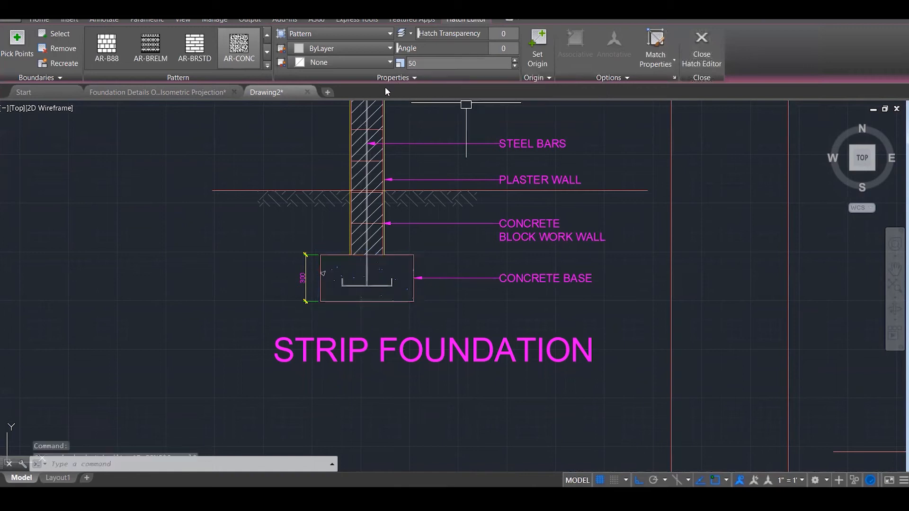
Hatch the concrete base of the new section with the AR-CONC pattern at scale 50.
{"action": "scroll", "coordinate": [350, 142], "scroll_direction": "down", "scroll_amount": 3}
{"action": "scroll", "coordinate": [718, 330], "scroll_direction": "up", "scroll_amount": 2}
{"action": "left_click", "coordinate": [718, 331]}
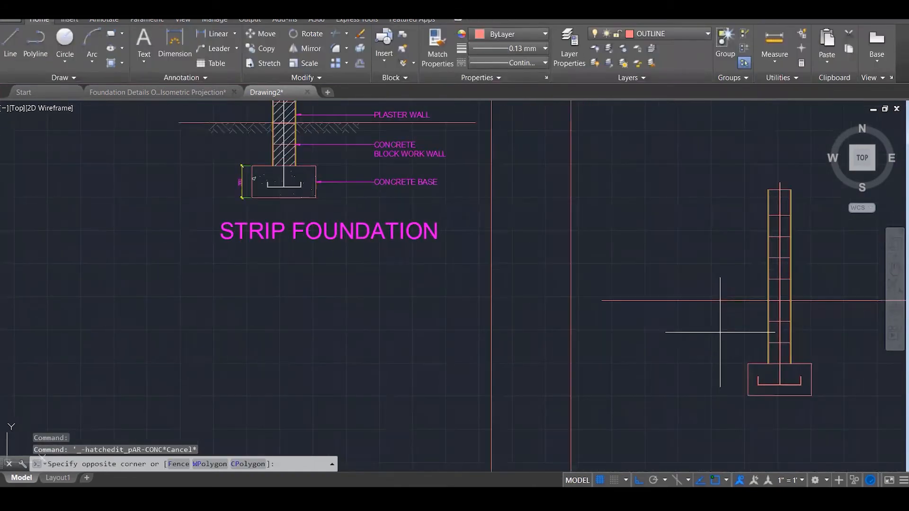
{"action": "scroll", "coordinate": [555, 233], "scroll_direction": "down", "scroll_amount": 2}
{"action": "key", "text": "Escape"}
{"action": "key", "text": "Escape"}
{"action": "type", "text": "h"}
{"action": "key", "text": "Return"}
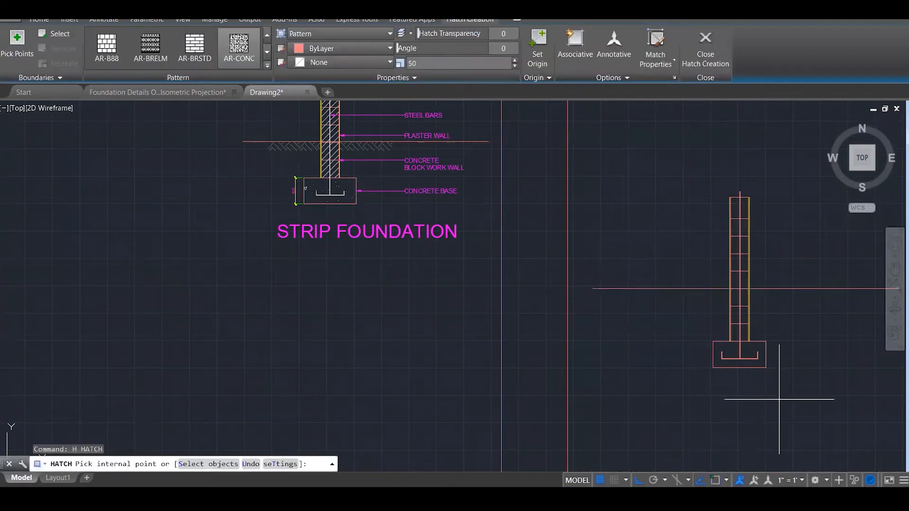
{"action": "left_click", "coordinate": [752, 350]}
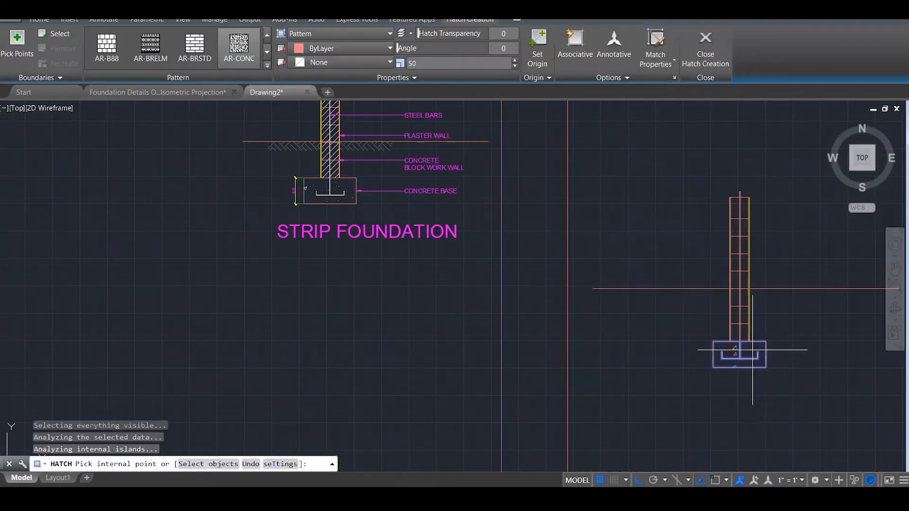
{"action": "key", "text": "Escape"}
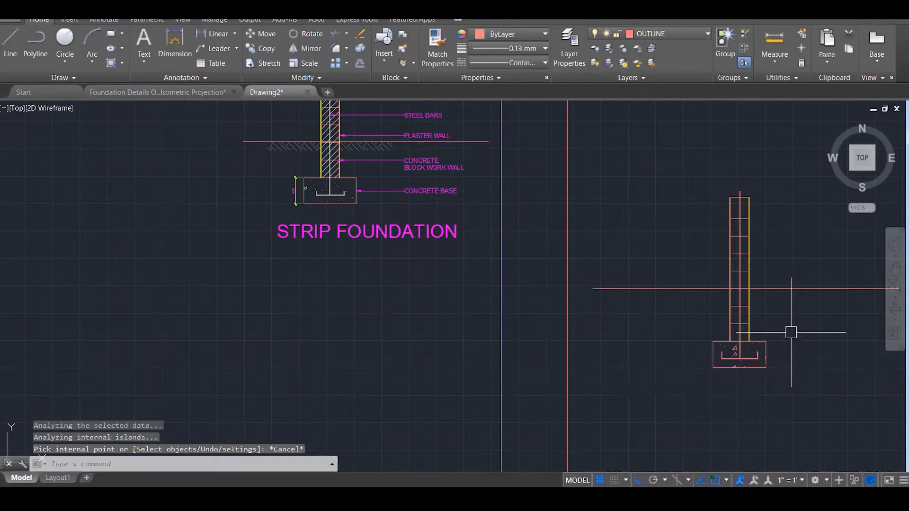
Move the new section's concrete base hatch to the HATCH layer.
{"action": "scroll", "coordinate": [719, 346], "scroll_direction": "up", "scroll_amount": 3}
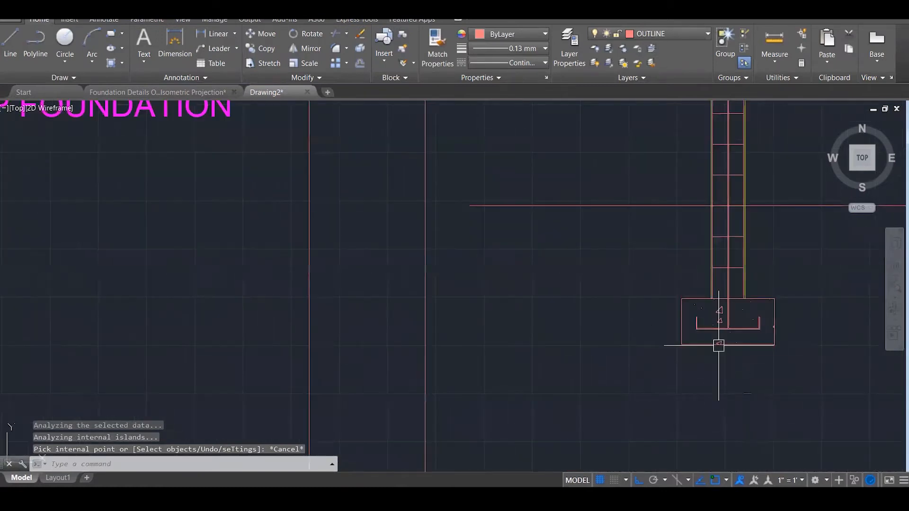
{"action": "left_click", "coordinate": [711, 310]}
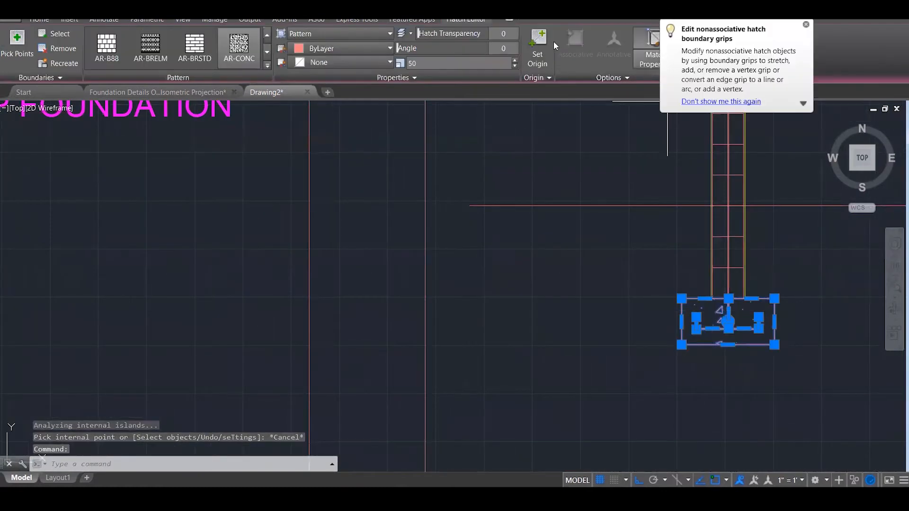
{"action": "left_click", "coordinate": [42, 20]}
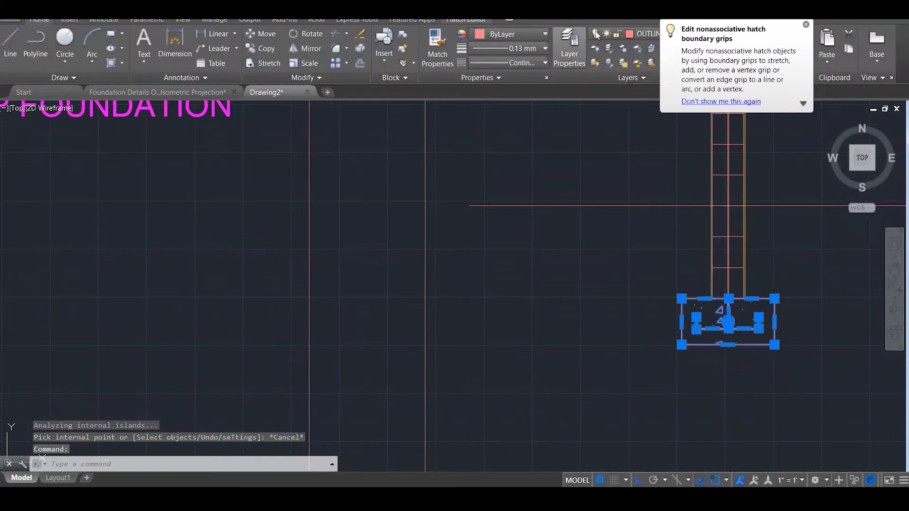
{"action": "left_click", "coordinate": [644, 34]}
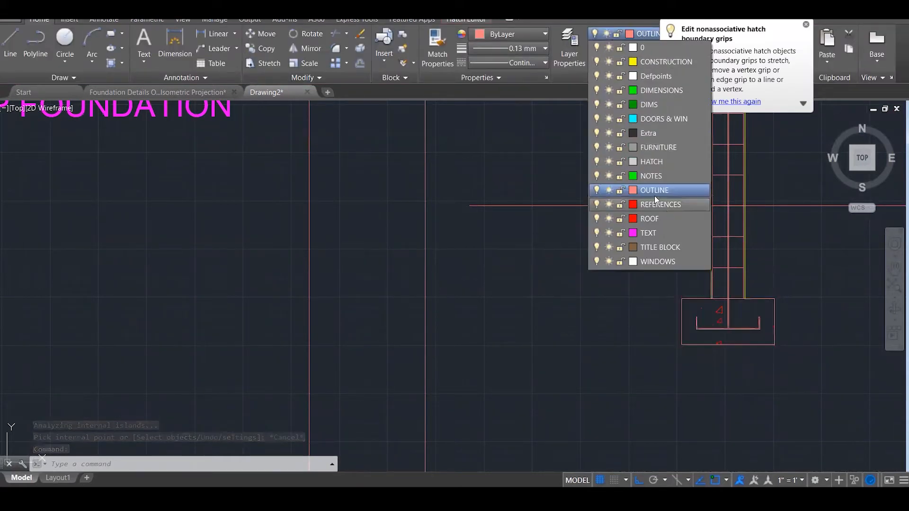
{"action": "left_click", "coordinate": [657, 161]}
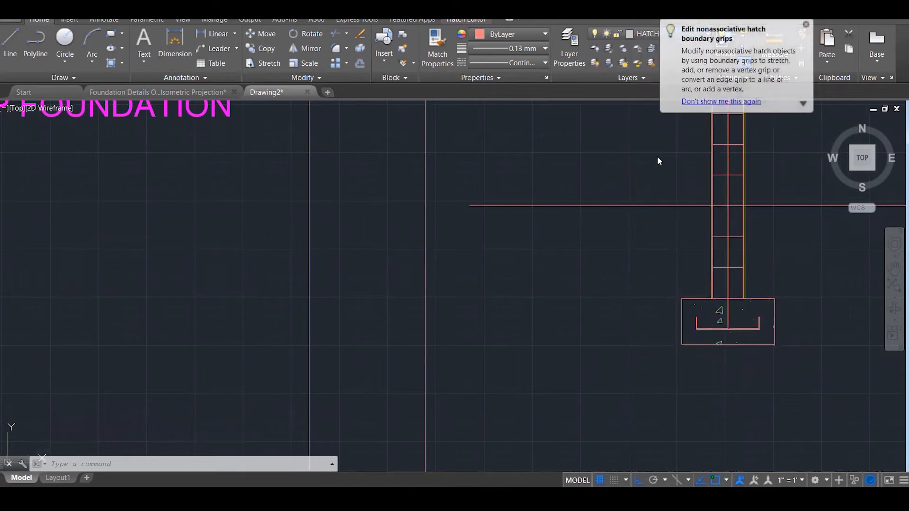
{"action": "key", "text": "Escape"}
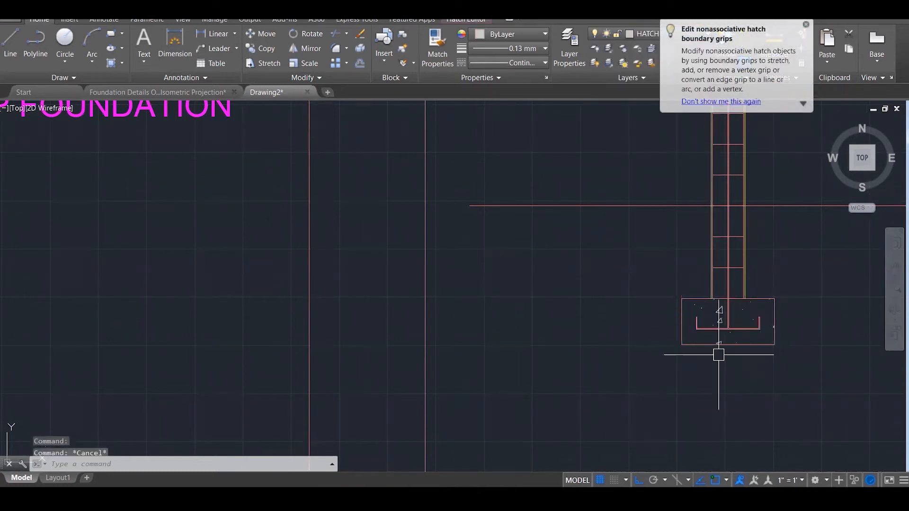
{"action": "left_click", "coordinate": [715, 311]}
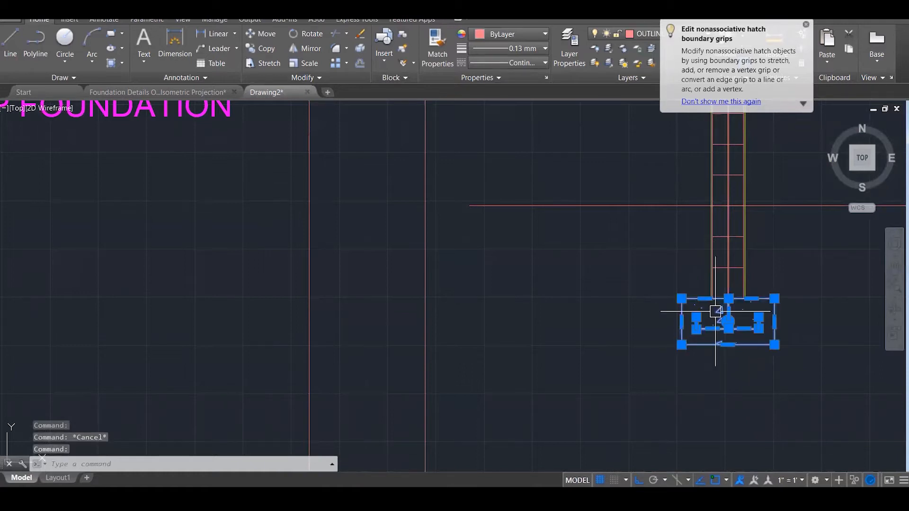
{"action": "key", "text": "Escape"}
Hatch both halves of every wall block below the top block with AR-CONC at scale 50.
{"action": "scroll", "coordinate": [600, 390], "scroll_direction": "down", "scroll_amount": 2}
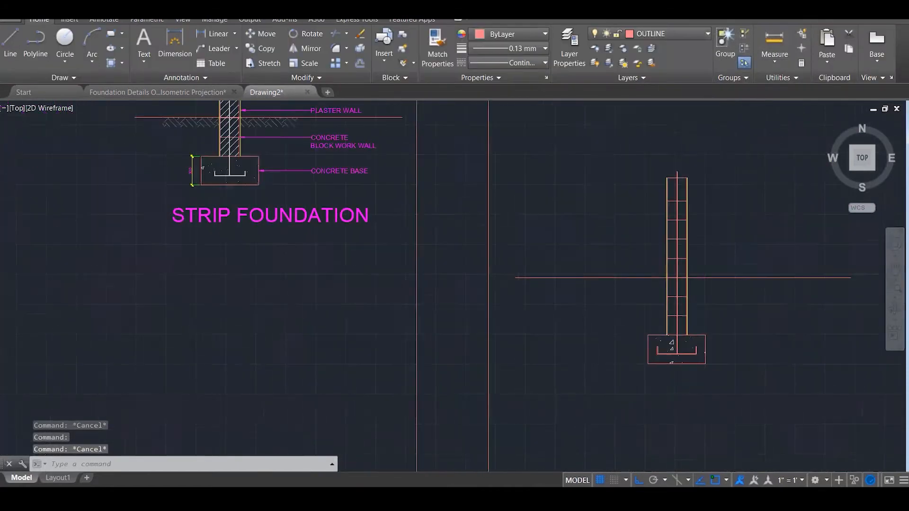
{"action": "scroll", "coordinate": [593, 398], "scroll_direction": "down", "scroll_amount": 1}
{"action": "type", "text": "h"}
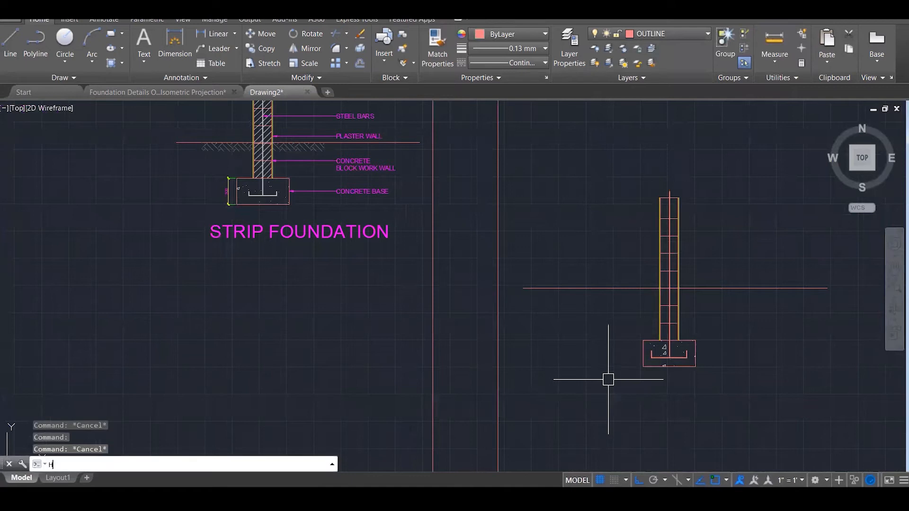
{"action": "key", "text": "Return"}
{"action": "scroll", "coordinate": [680, 335], "scroll_direction": "up", "scroll_amount": 3}
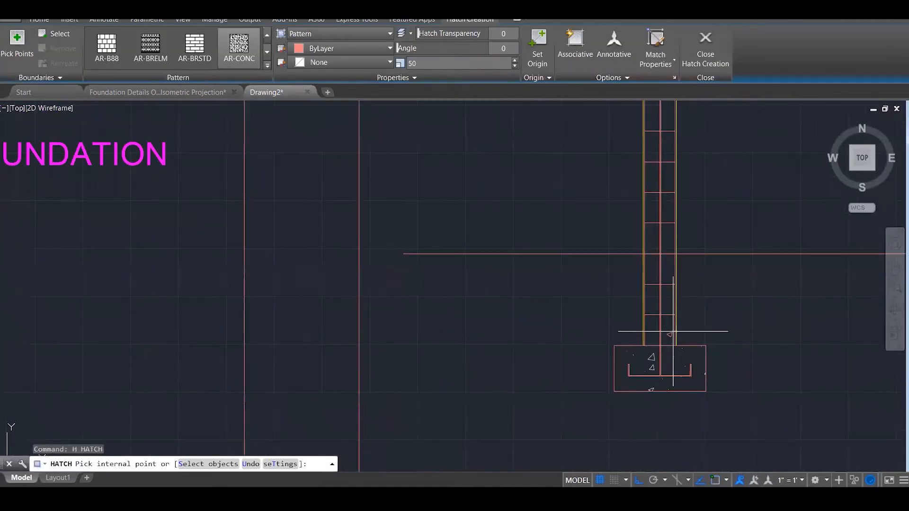
{"action": "left_click", "coordinate": [667, 326]}
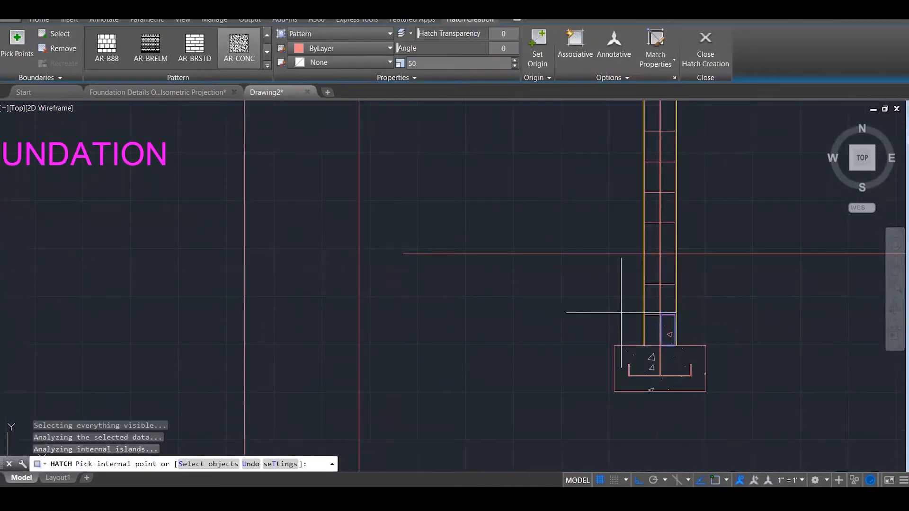
{"action": "left_click", "coordinate": [653, 295]}
{"action": "left_click", "coordinate": [664, 295]}
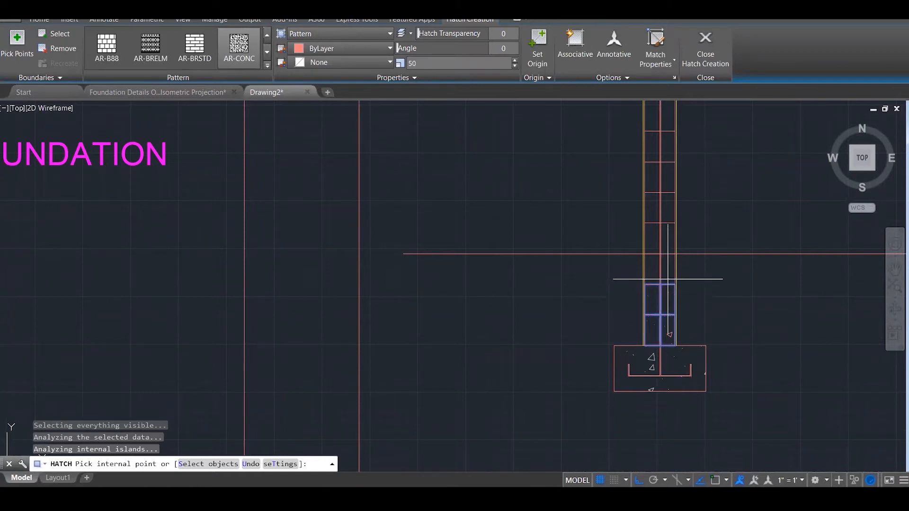
{"action": "left_click", "coordinate": [653, 244]}
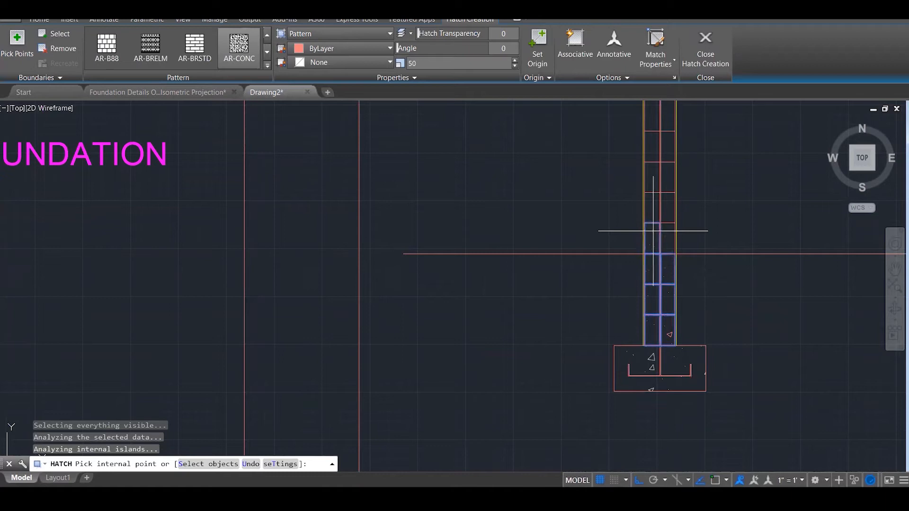
{"action": "left_click", "coordinate": [667, 239]}
{"action": "left_click", "coordinate": [652, 201]}
{"action": "left_click", "coordinate": [654, 175]}
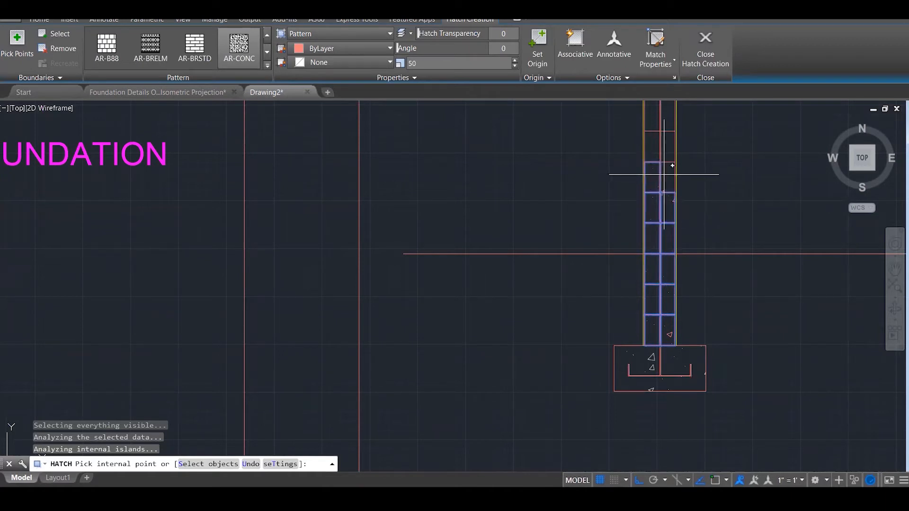
{"action": "left_click", "coordinate": [668, 154]}
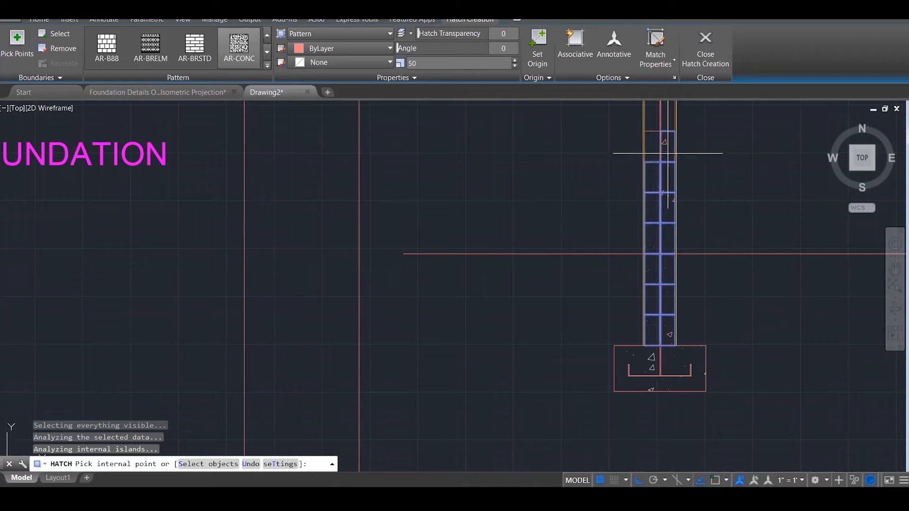
{"action": "left_click", "coordinate": [652, 134]}
Try to add the wall's top block to the current hatch, undoing each stray pick.
{"action": "left_click", "coordinate": [656, 116]}
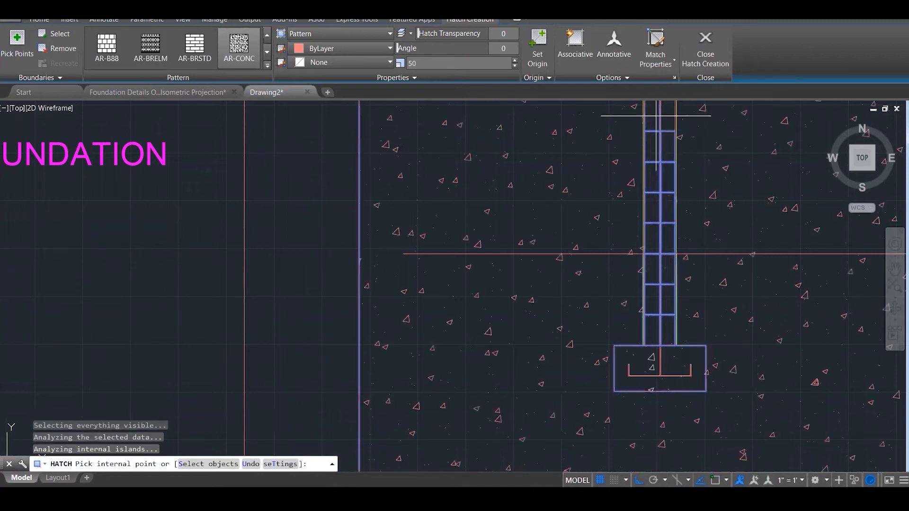
{"action": "type", "text": "u"}
{"action": "key", "text": "Return"}
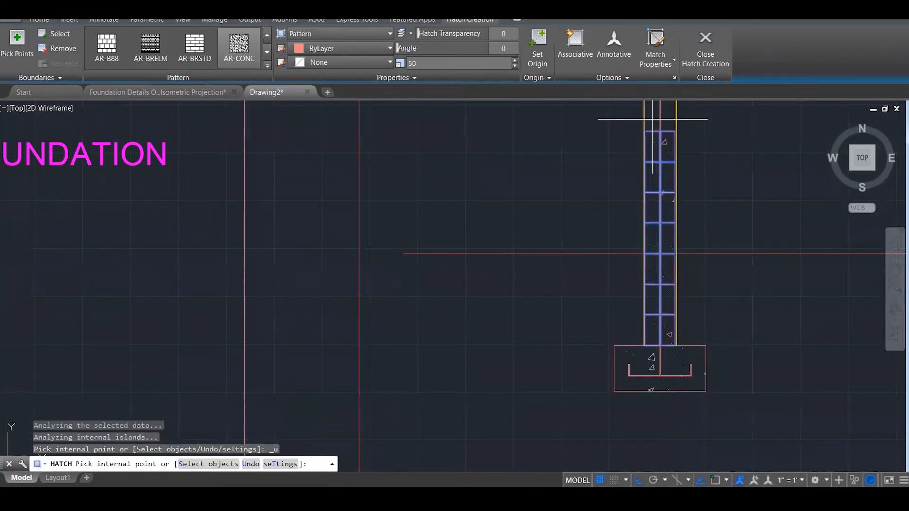
{"action": "left_click", "coordinate": [652, 118]}
{"action": "type", "text": "u"}
{"action": "key", "text": "Return"}
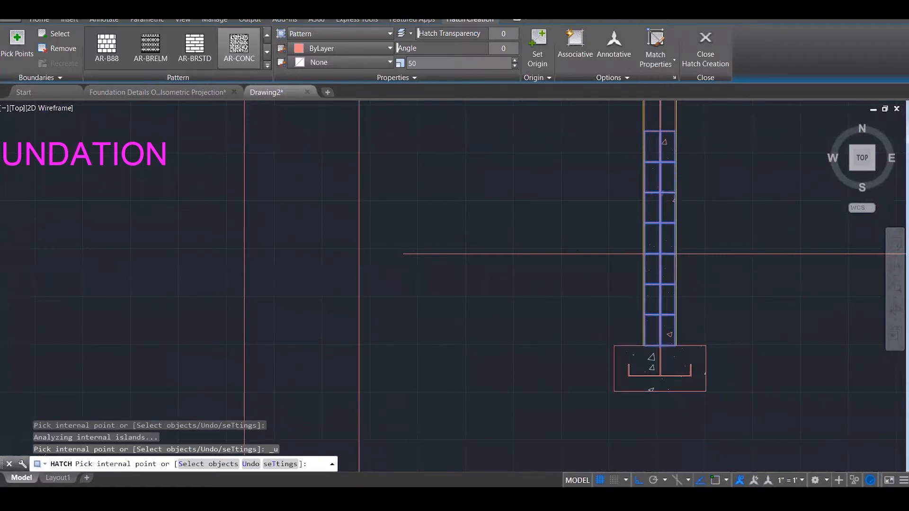
{"action": "scroll", "coordinate": [663, 156], "scroll_direction": "down", "scroll_amount": 3}
{"action": "scroll", "coordinate": [646, 197], "scroll_direction": "up", "scroll_amount": 3}
{"action": "scroll", "coordinate": [646, 198], "scroll_direction": "up", "scroll_amount": 2}
{"action": "left_click", "coordinate": [602, 221]}
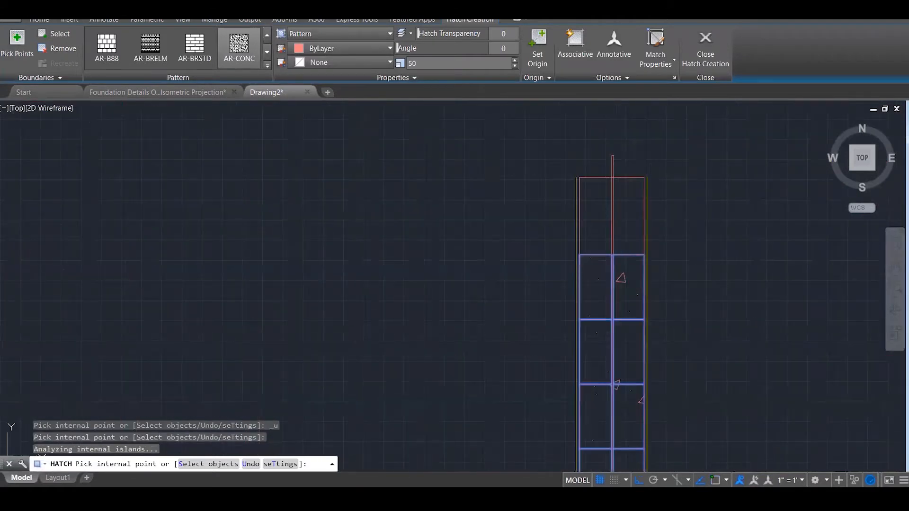
{"action": "key", "text": "ctrl+z"}
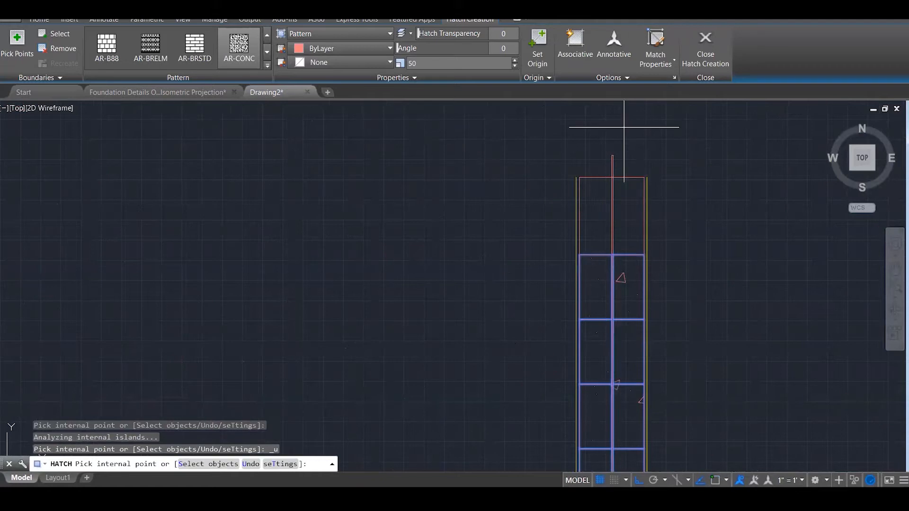
Finish the wall hatch and match its properties to the diagonal block work hatch in the reference detail.
{"action": "left_click", "coordinate": [696, 44]}
{"action": "scroll", "coordinate": [715, 186], "scroll_direction": "down", "scroll_amount": 4}
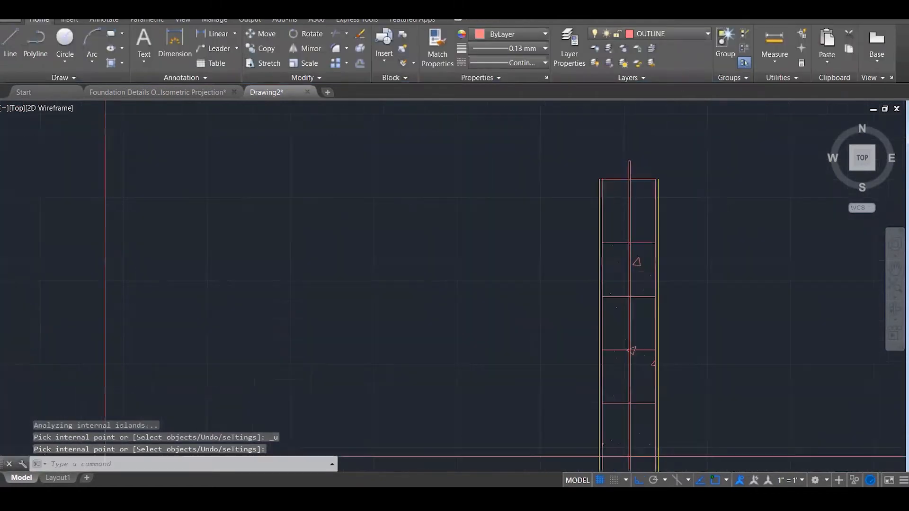
{"action": "key", "text": "Escape"}
{"action": "key", "text": "Escape"}
{"action": "type", "text": "MA"}
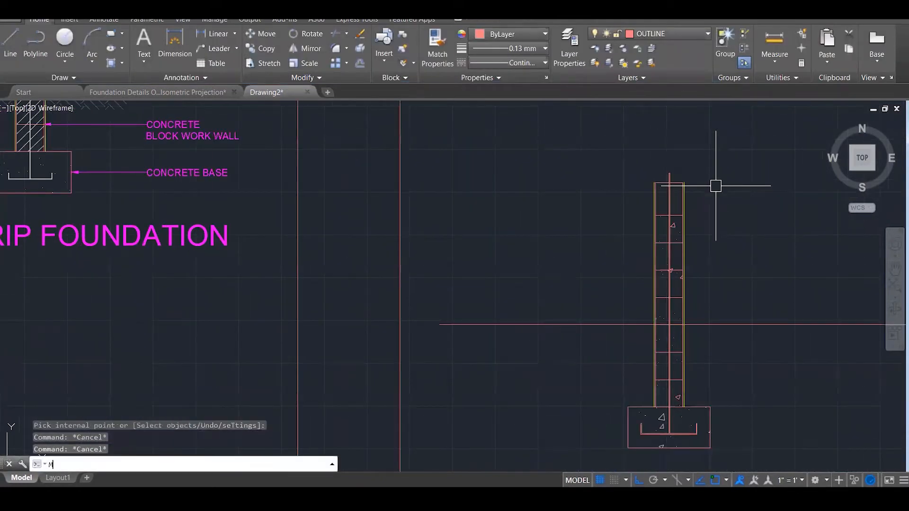
{"action": "key", "text": "Return"}
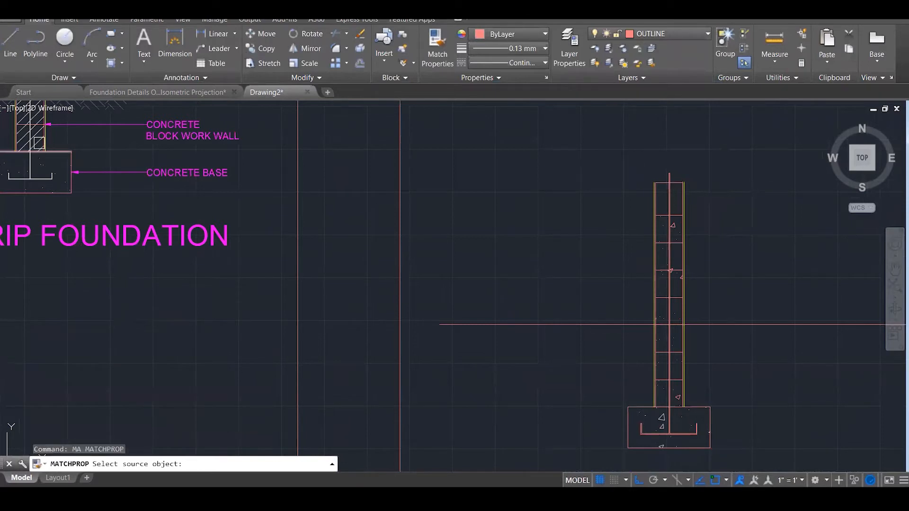
{"action": "scroll", "coordinate": [27, 137], "scroll_direction": "up", "scroll_amount": 3}
{"action": "left_click", "coordinate": [41, 133]}
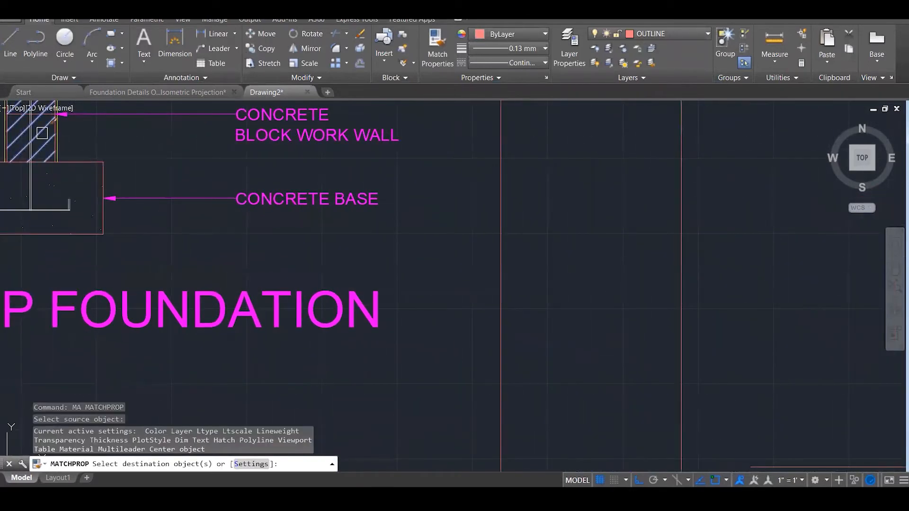
{"action": "scroll", "coordinate": [40, 134], "scroll_direction": "down", "scroll_amount": 6}
{"action": "scroll", "coordinate": [426, 219], "scroll_direction": "up", "scroll_amount": 6}
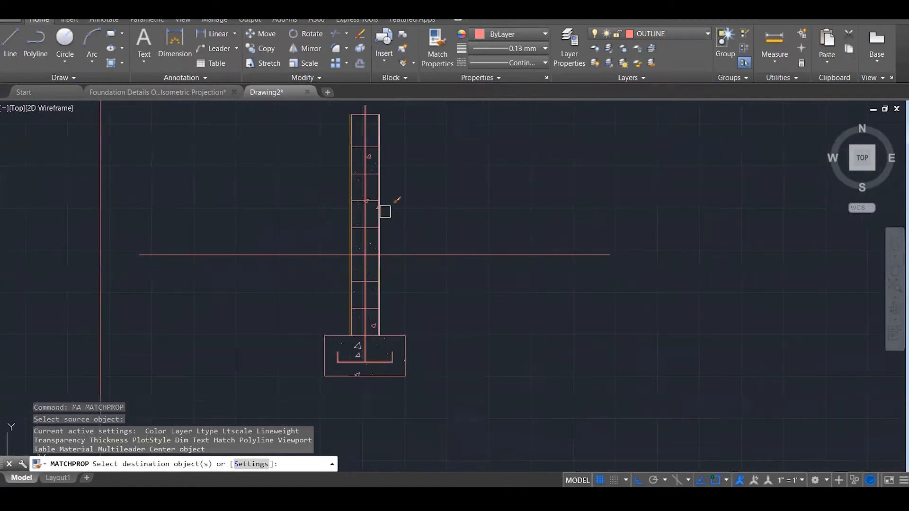
{"action": "left_click", "coordinate": [356, 202]}
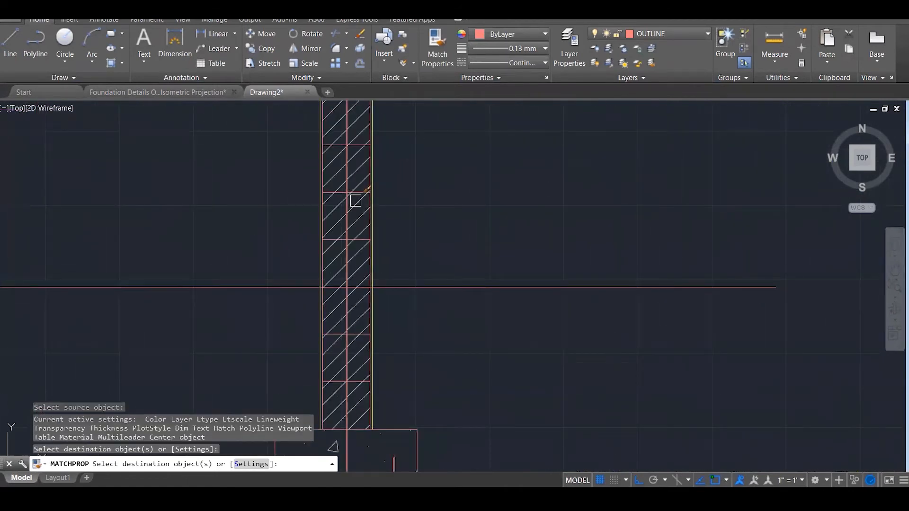
{"action": "key", "text": "Escape"}
Hatch both halves of the wall's top block with AR-CONC at scale 50.
{"action": "scroll", "coordinate": [519, 254], "scroll_direction": "down", "scroll_amount": 3}
{"action": "scroll", "coordinate": [417, 161], "scroll_direction": "up", "scroll_amount": 8}
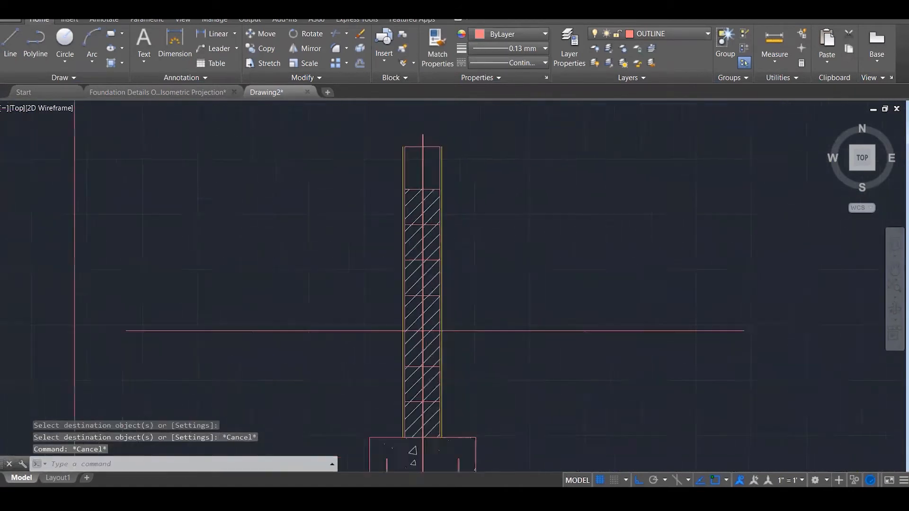
{"action": "scroll", "coordinate": [400, 197], "scroll_direction": "down", "scroll_amount": 1}
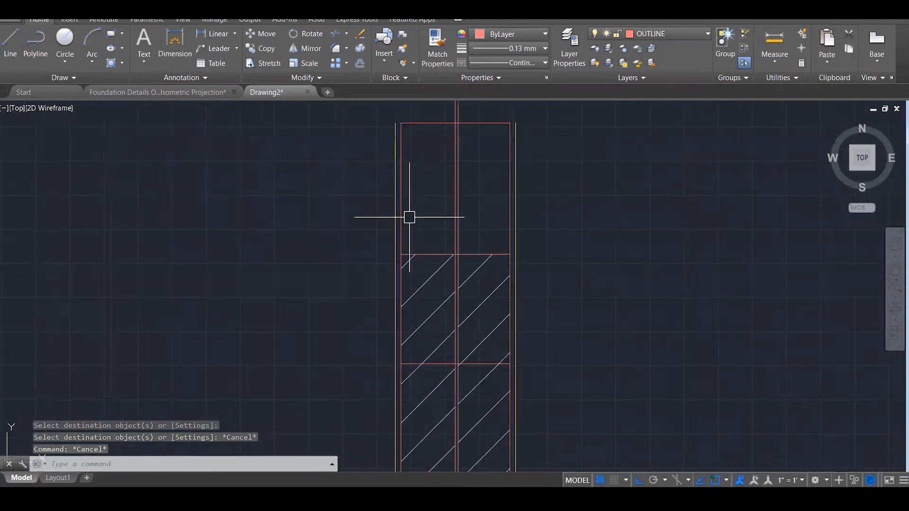
{"action": "type", "text": "H"}
{"action": "key", "text": "Return"}
{"action": "left_click", "coordinate": [407, 194]}
{"action": "left_click", "coordinate": [467, 192]}
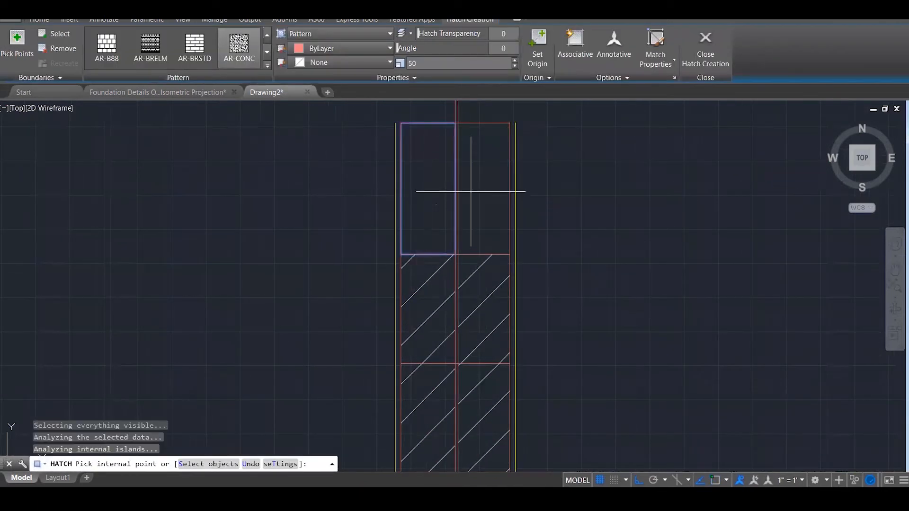
{"action": "left_click", "coordinate": [714, 36]}
{"action": "key", "text": "Escape"}
{"action": "key", "text": "Escape"}
Match the top wall block's hatch to the diagonal block work hatch in the blocks below it.
{"action": "type", "text": "MA"}
{"action": "key", "text": "Return"}
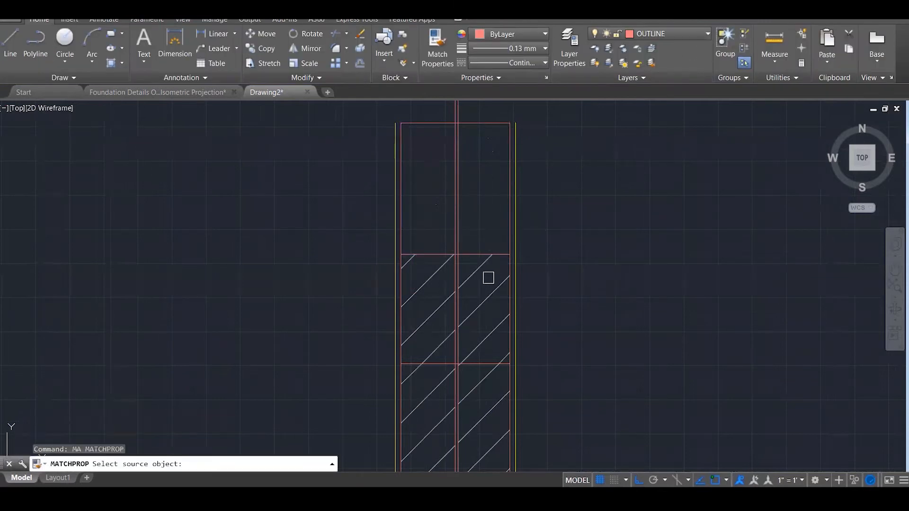
{"action": "left_click", "coordinate": [480, 277]}
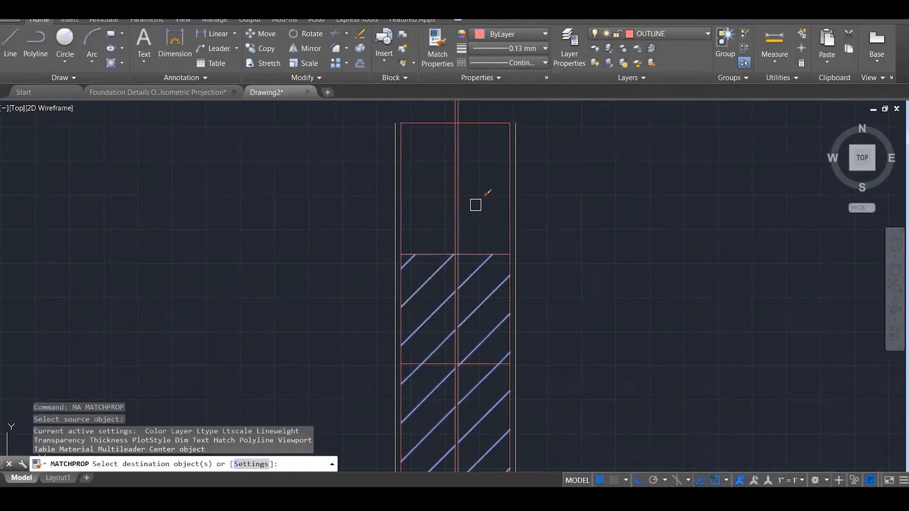
{"action": "left_click", "coordinate": [498, 144]}
{"action": "key", "text": "Escape"}
{"action": "key", "text": "Escape"}
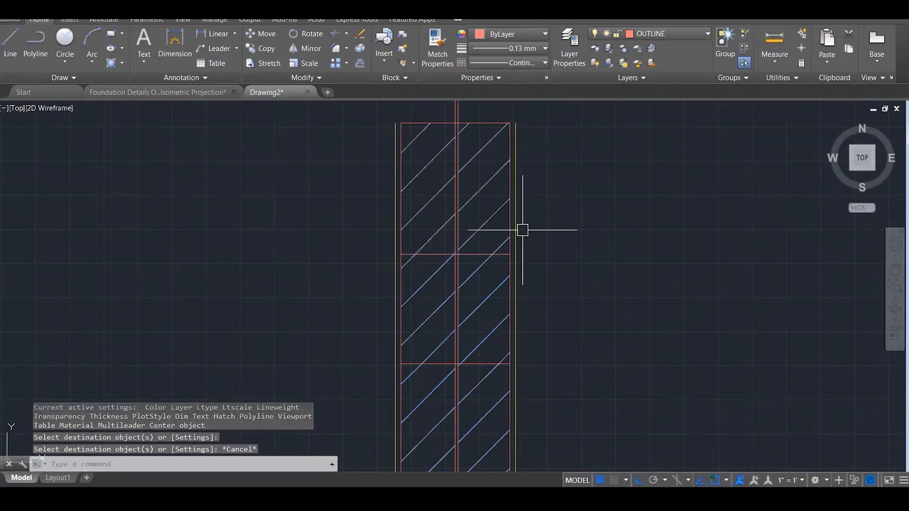
Offset the horizontal ground line 100 downward.
{"action": "scroll", "coordinate": [568, 232], "scroll_direction": "down", "scroll_amount": 2}
{"action": "scroll", "coordinate": [578, 233], "scroll_direction": "down", "scroll_amount": 5}
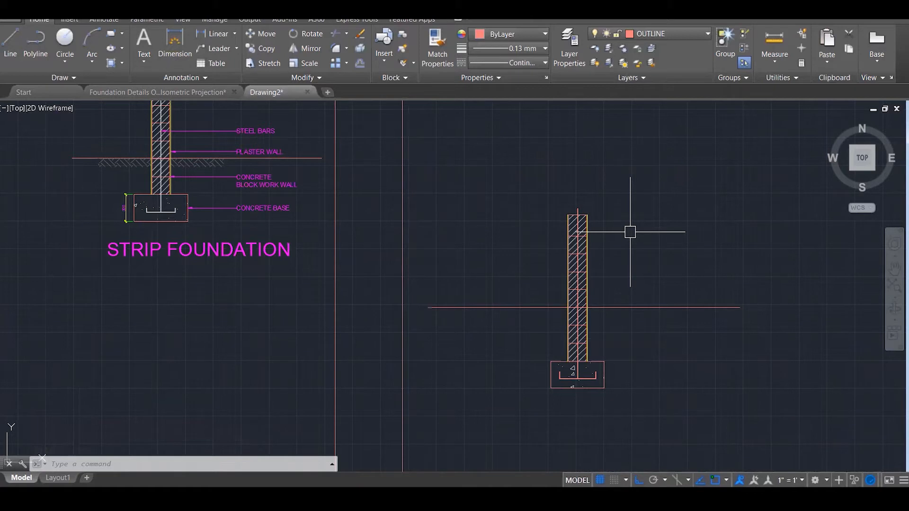
{"action": "scroll", "coordinate": [627, 331], "scroll_direction": "up", "scroll_amount": 2}
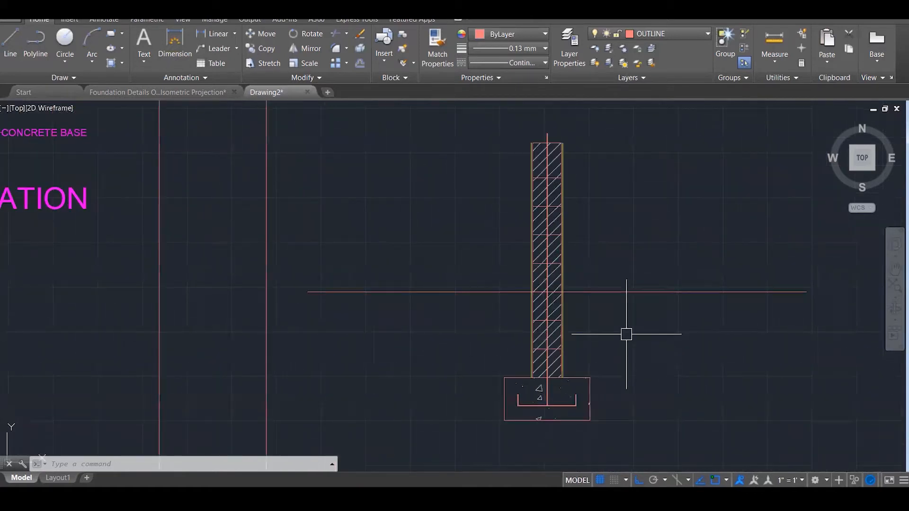
{"action": "type", "text": "o"}
{"action": "key", "text": "Return"}
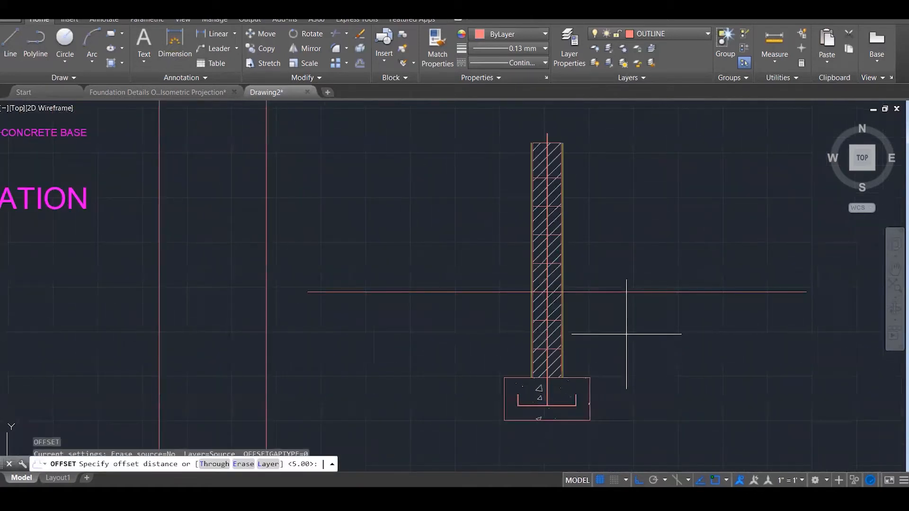
{"action": "type", "text": "100"}
{"action": "key", "text": "Return"}
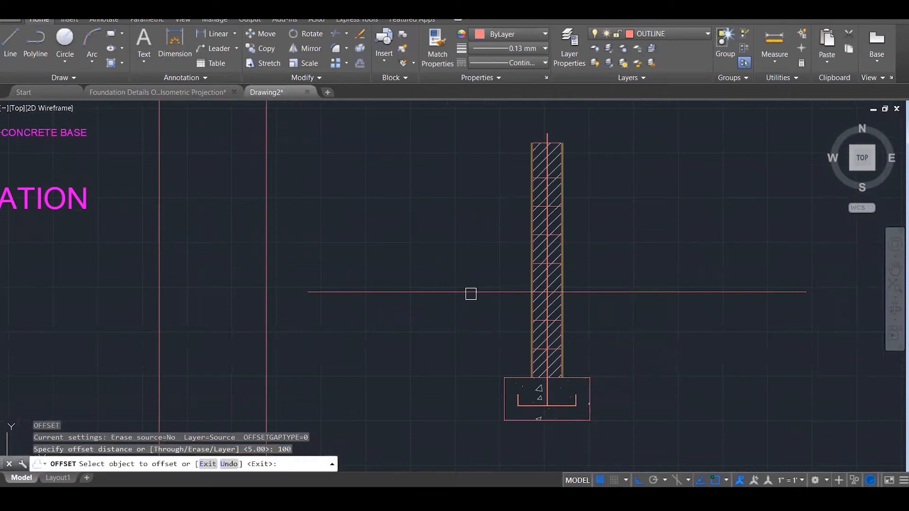
{"action": "left_click", "coordinate": [458, 291]}
{"action": "left_click", "coordinate": [454, 334]}
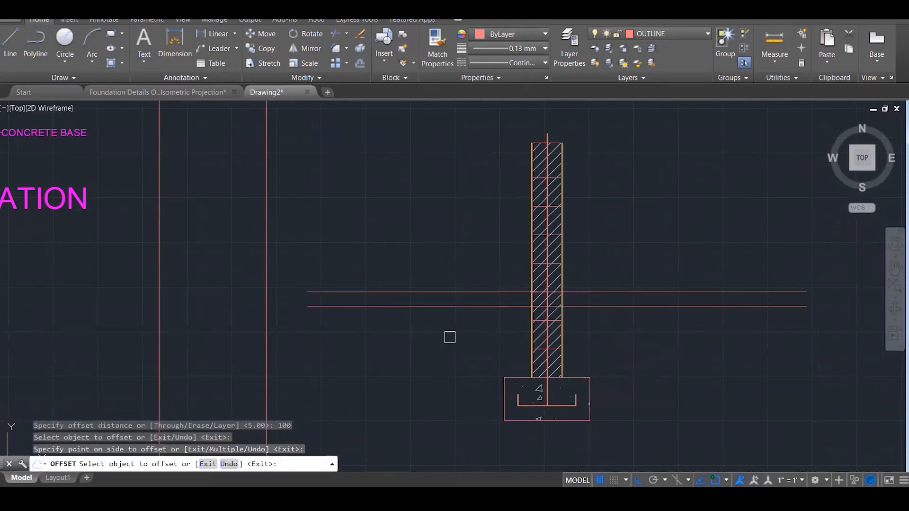
{"action": "key", "text": "Escape"}
Draw a vertical line across both ground lines on each side of the wall to close off the soil strips.
{"action": "type", "text": "l"}
{"action": "key", "text": "Return"}
{"action": "left_click", "coordinate": [396, 275]}
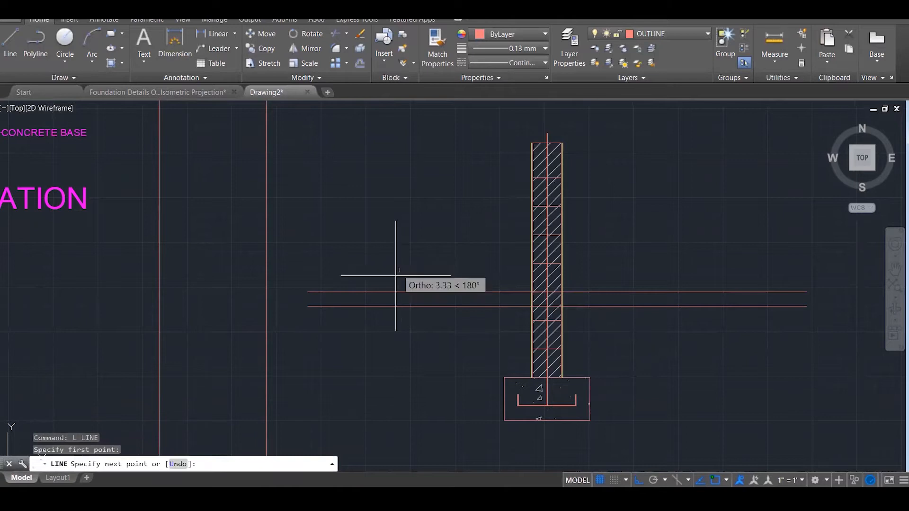
{"action": "left_click", "coordinate": [397, 358]}
{"action": "key", "text": "Escape"}
{"action": "key", "text": "Return"}
{"action": "left_click", "coordinate": [690, 269]}
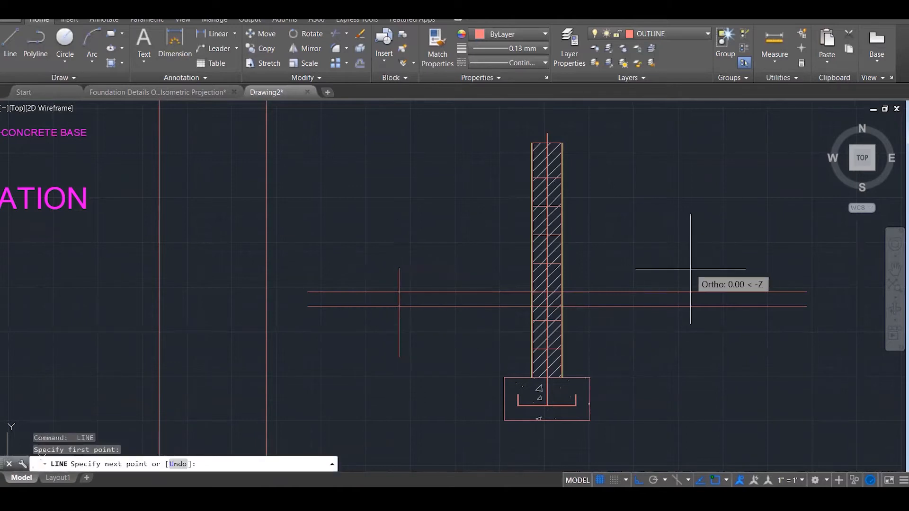
{"action": "left_click", "coordinate": [705, 412]}
{"action": "key", "text": "Escape"}
Hatch the soil strips on both sides of the wall with AR-CONC at scale 50.
{"action": "type", "text": "H"}
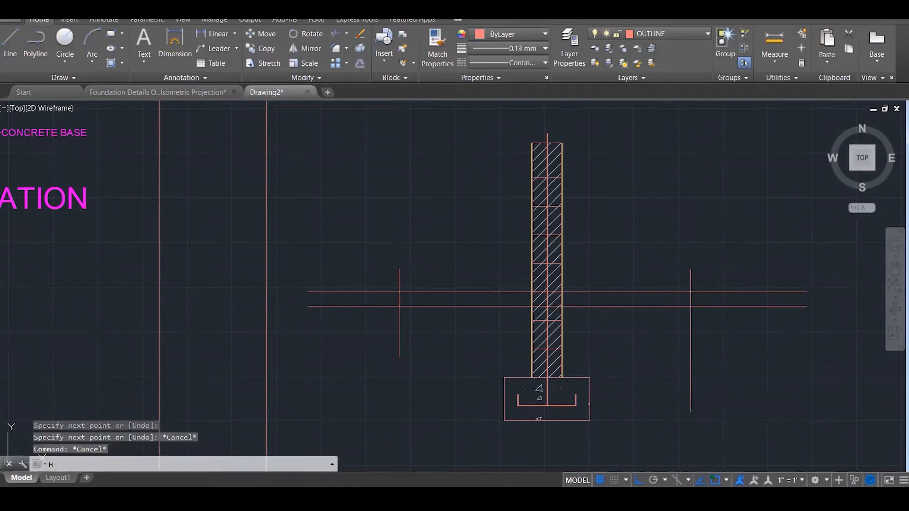
{"action": "key", "text": "Return"}
{"action": "left_click", "coordinate": [625, 300]}
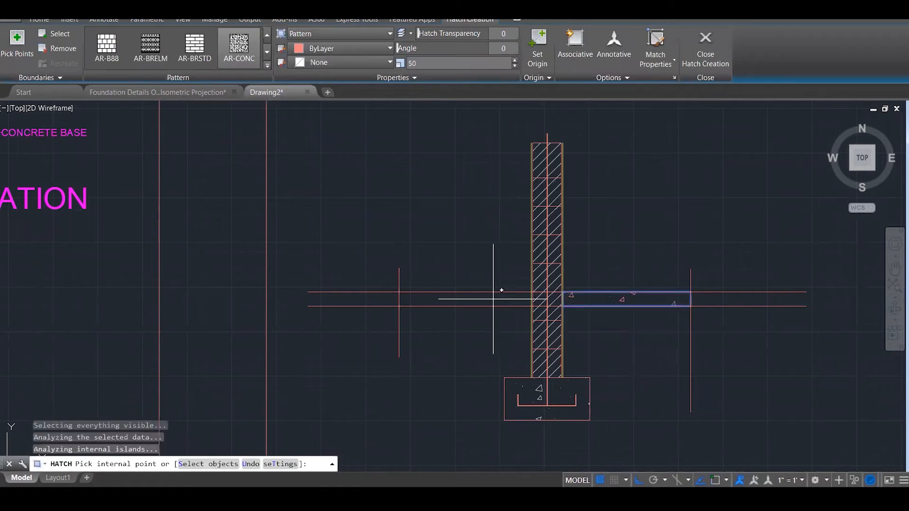
{"action": "left_click", "coordinate": [483, 303]}
{"action": "key", "text": "Escape"}
Match the soil strips' hatch to the earth hatch below the ground line in the reference strip foundation detail.
{"action": "scroll", "coordinate": [486, 313], "scroll_direction": "down", "scroll_amount": 2}
{"action": "scroll", "coordinate": [498, 322], "scroll_direction": "down", "scroll_amount": 1}
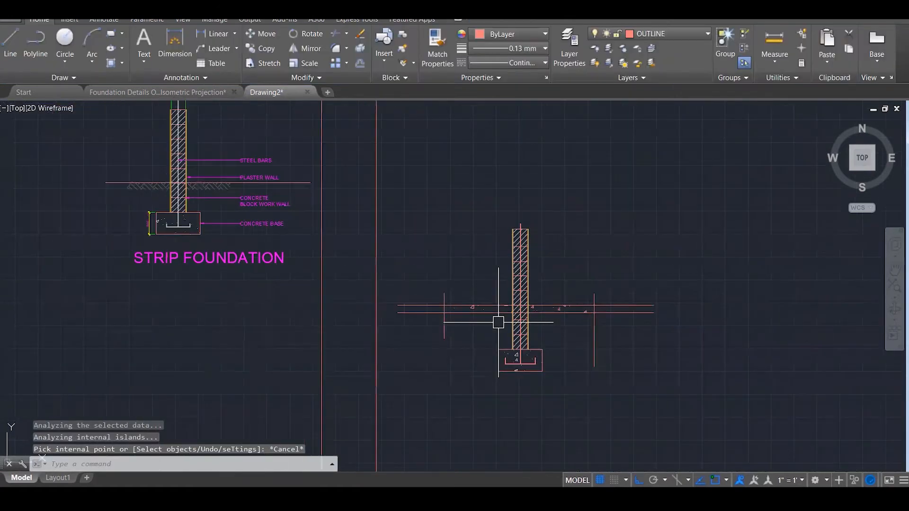
{"action": "type", "text": "ma"}
{"action": "key", "text": "Return"}
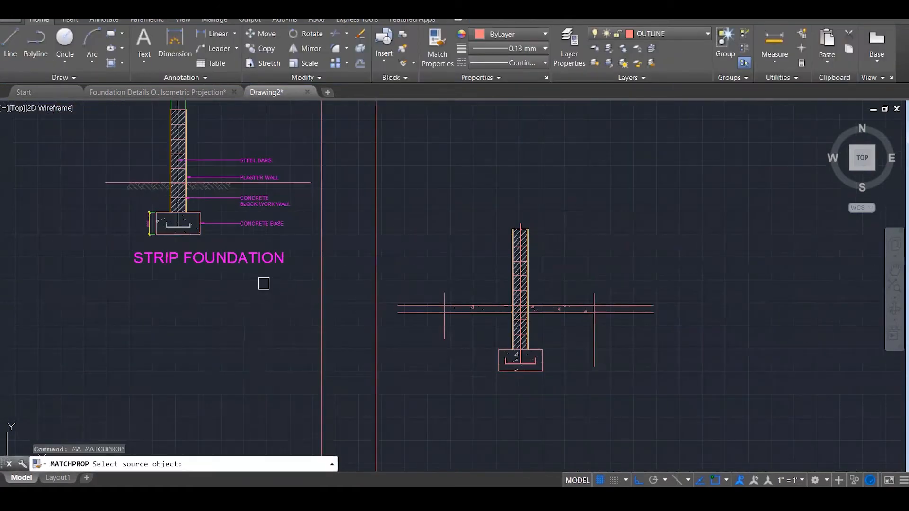
{"action": "left_click", "coordinate": [130, 189]}
{"action": "scroll", "coordinate": [462, 310], "scroll_direction": "up", "scroll_amount": 3}
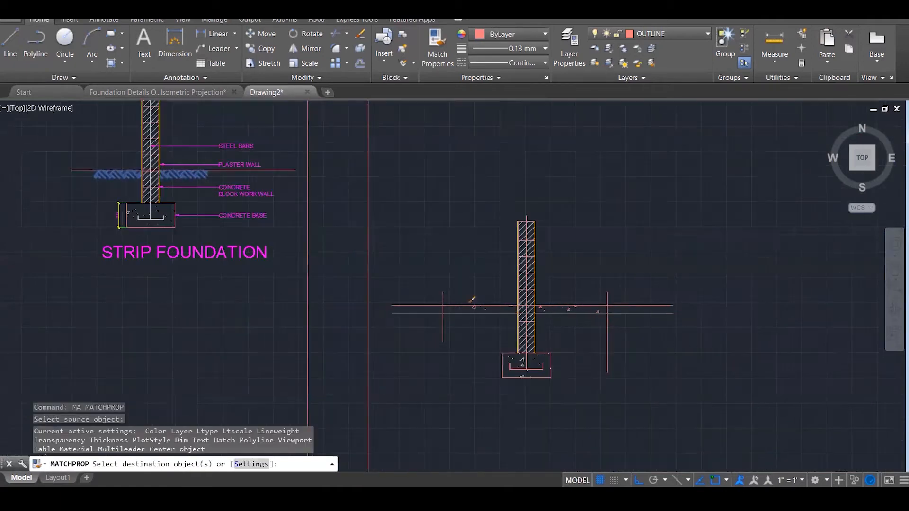
{"action": "scroll", "coordinate": [469, 308], "scroll_direction": "up", "scroll_amount": 2}
{"action": "left_click", "coordinate": [482, 309]}
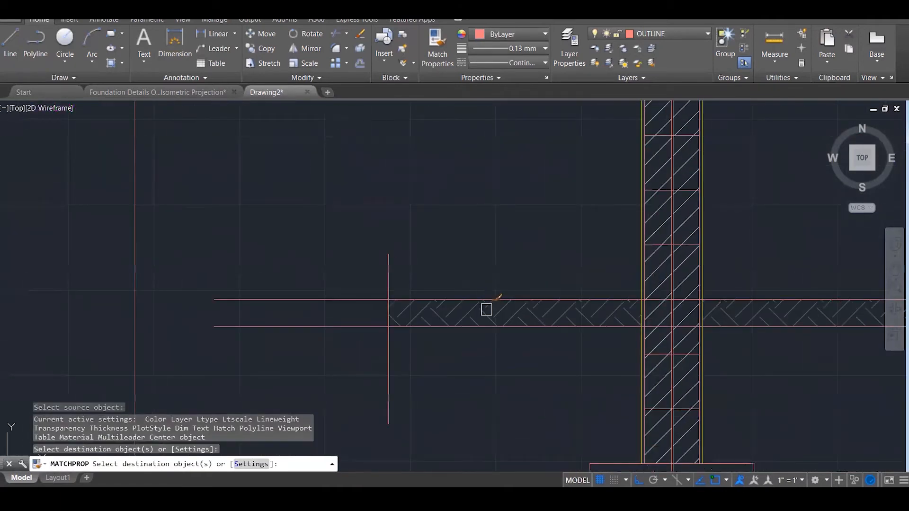
{"action": "key", "text": "Escape"}
Check the soil hatch's pattern, angle and scale settings.
{"action": "left_click", "coordinate": [478, 314]}
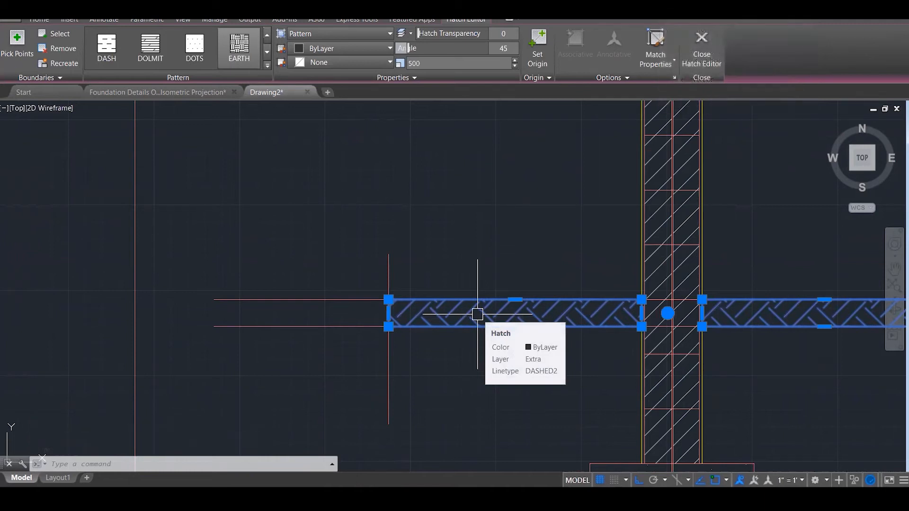
{"action": "key", "text": "Escape"}
{"action": "key", "text": "Escape"}
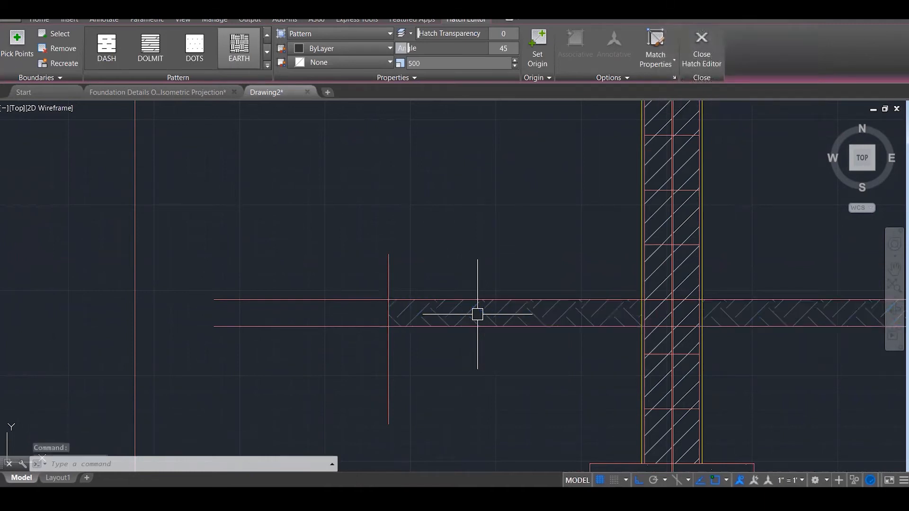
Delete the lower offset ground line and the two vertical boundary lines around the soil hatch.
{"action": "left_click", "coordinate": [362, 327]}
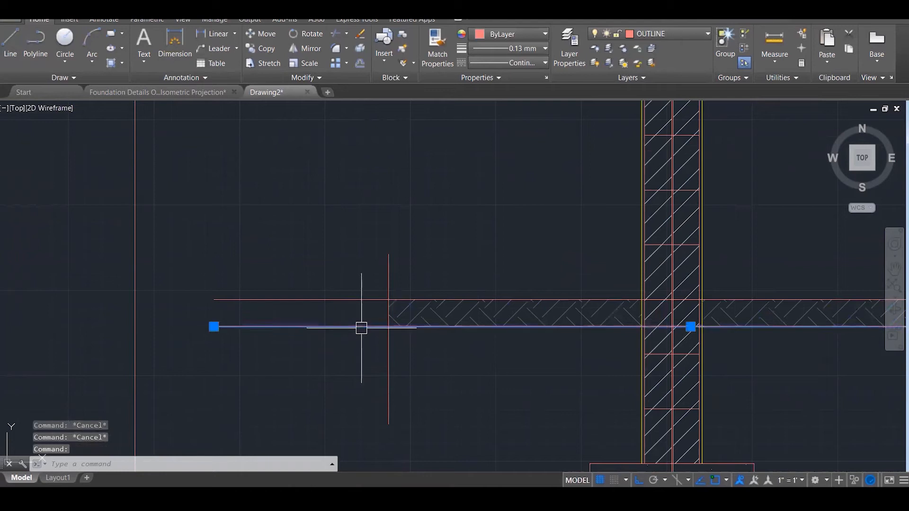
{"action": "key", "text": "Delete"}
{"action": "left_click", "coordinate": [389, 365]}
{"action": "key", "text": "Delete"}
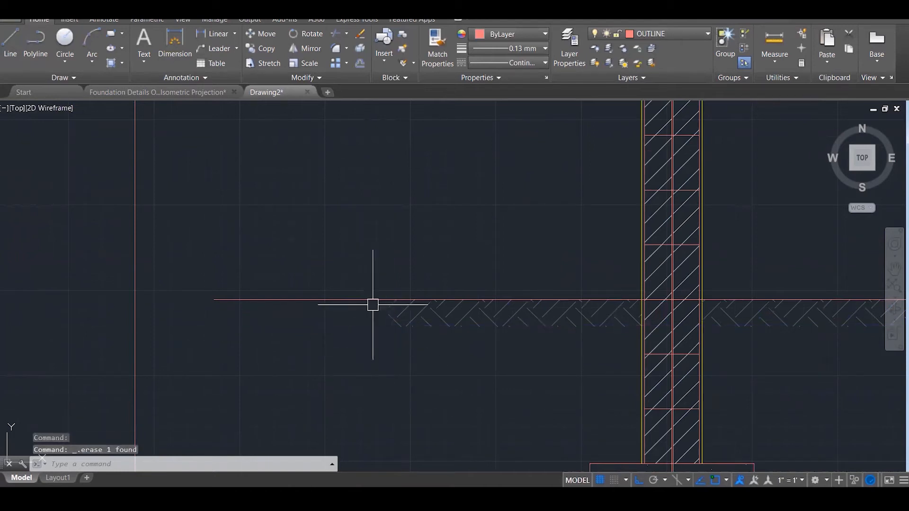
{"action": "scroll", "coordinate": [372, 305], "scroll_direction": "down", "scroll_amount": 3}
{"action": "left_click", "coordinate": [669, 366]}
{"action": "key", "text": "Delete"}
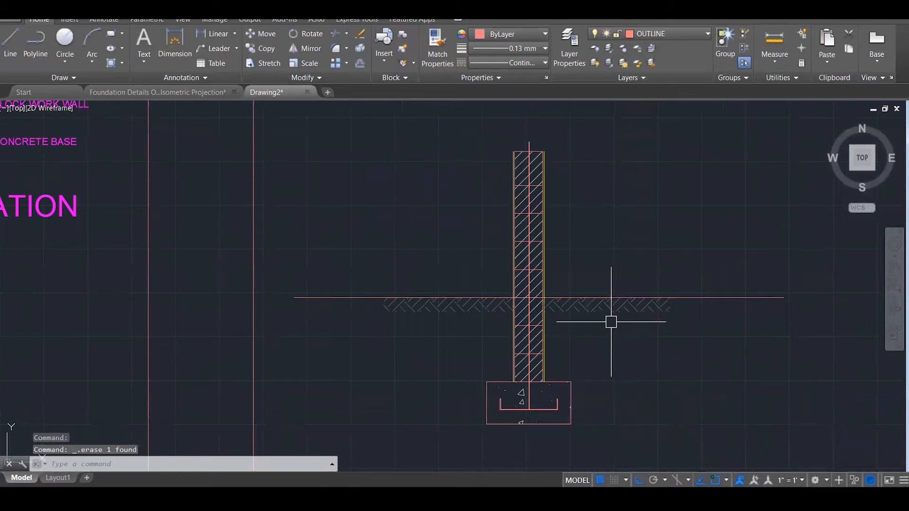
Fill the U-shaped steel bar in the concrete base and the lowest part of the vertical bar with a SOLID hatch.
{"action": "scroll", "coordinate": [611, 322], "scroll_direction": "down", "scroll_amount": 3}
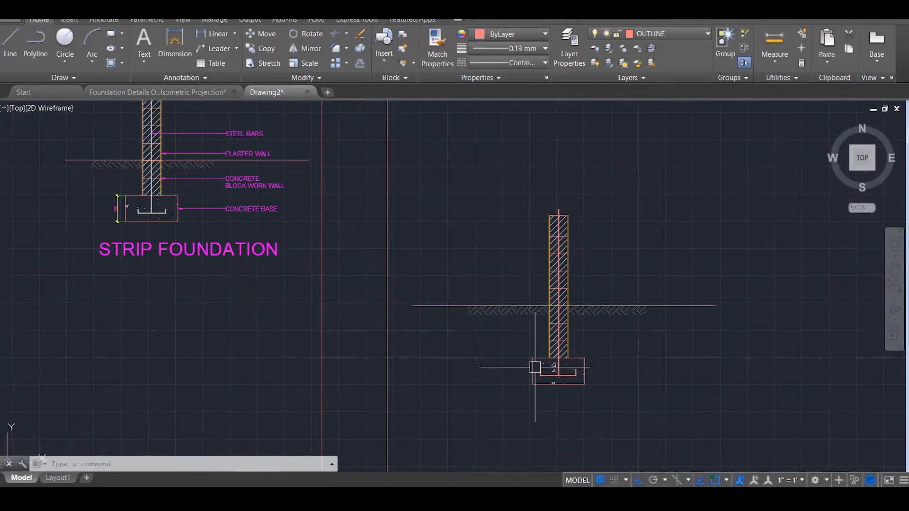
{"action": "scroll", "coordinate": [553, 379], "scroll_direction": "up", "scroll_amount": 3}
{"action": "scroll", "coordinate": [572, 381], "scroll_direction": "up", "scroll_amount": 3}
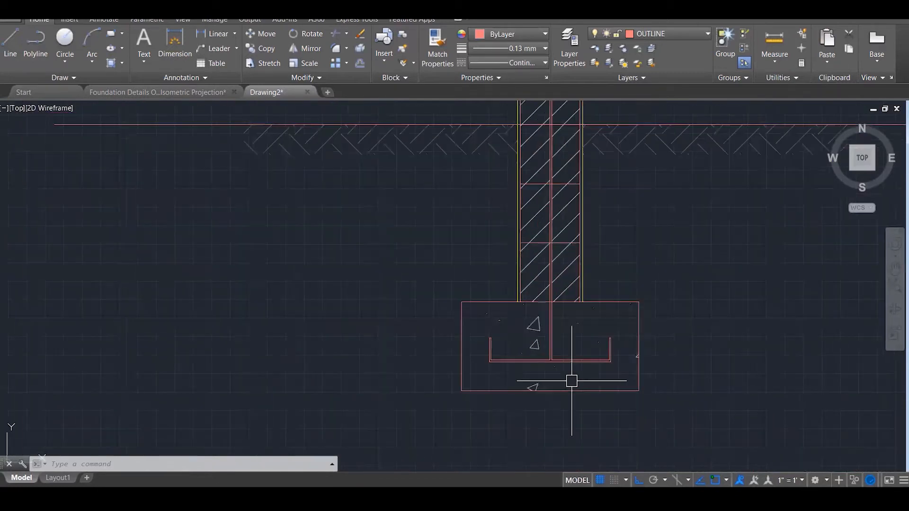
{"action": "scroll", "coordinate": [572, 381], "scroll_direction": "up", "scroll_amount": 2}
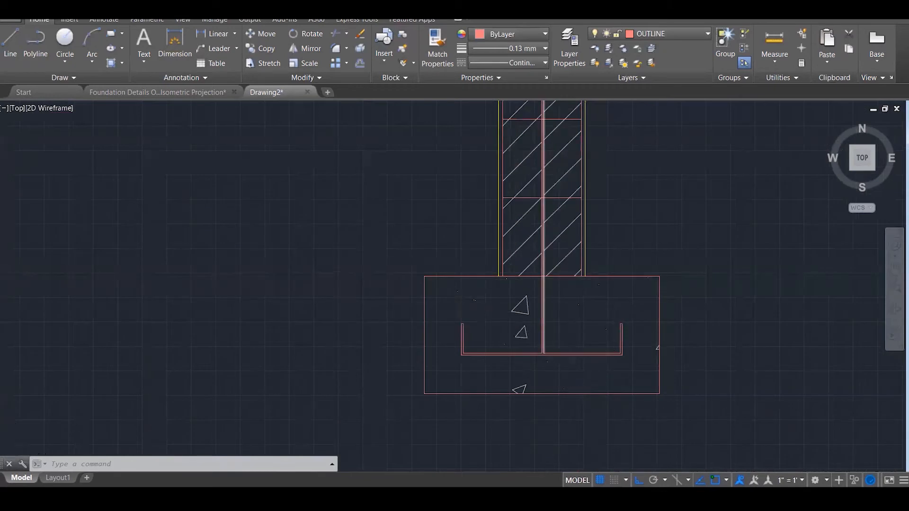
{"action": "scroll", "coordinate": [542, 282], "scroll_direction": "up", "scroll_amount": 2}
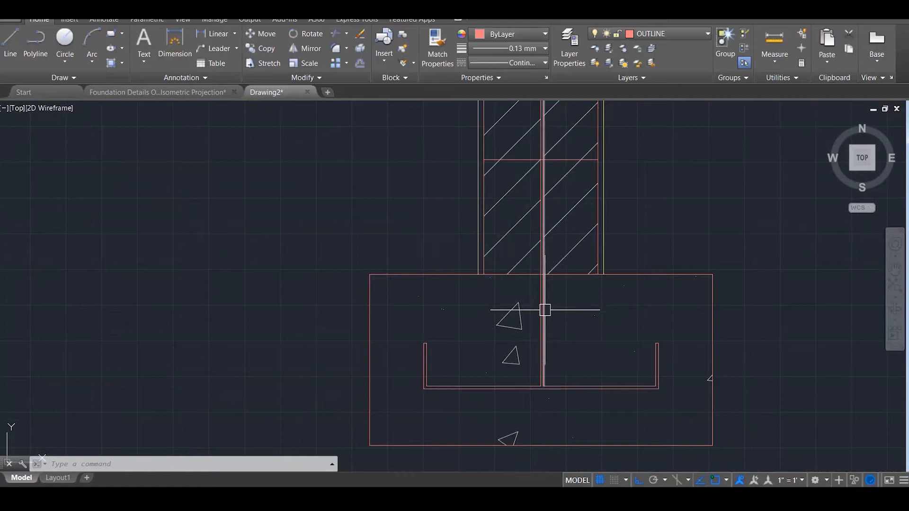
{"action": "type", "text": "HATCH"}
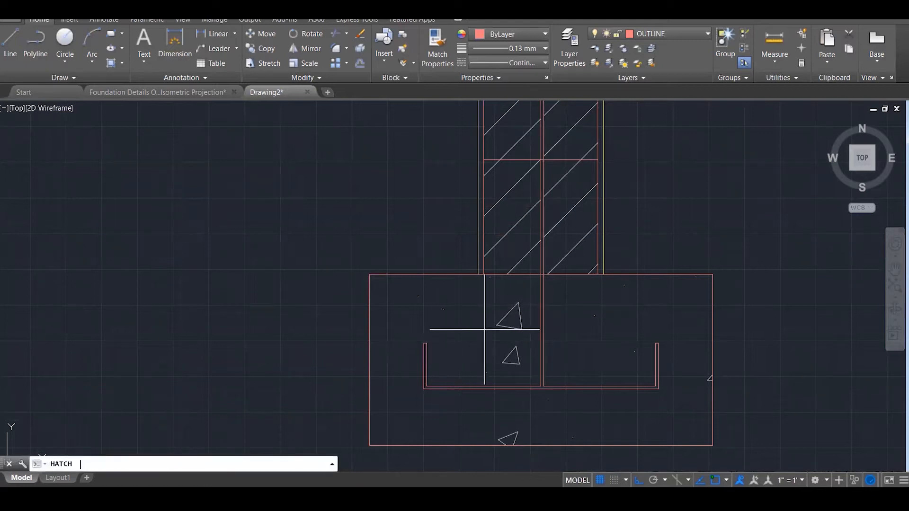
{"action": "key", "text": "Return"}
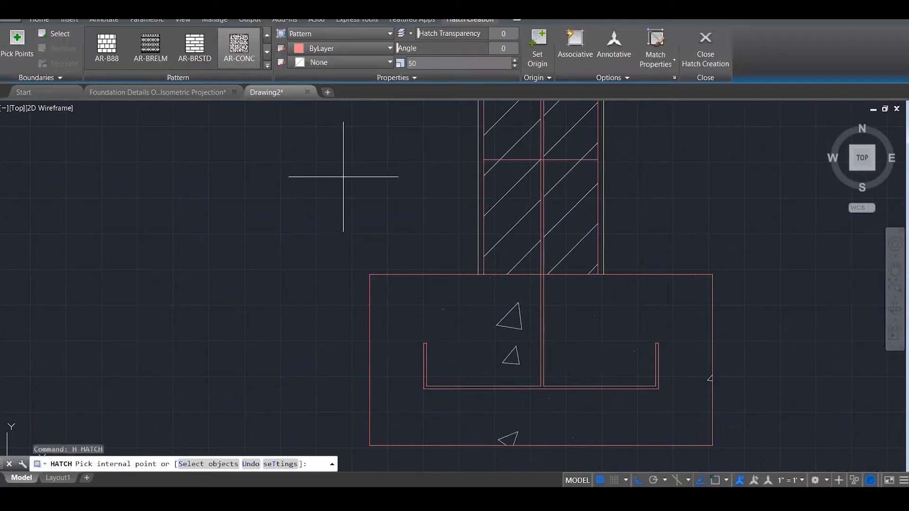
{"action": "left_click", "coordinate": [267, 67]}
{"action": "scroll", "coordinate": [113, 59], "scroll_direction": "up", "scroll_amount": 2}
{"action": "left_click", "coordinate": [114, 59]}
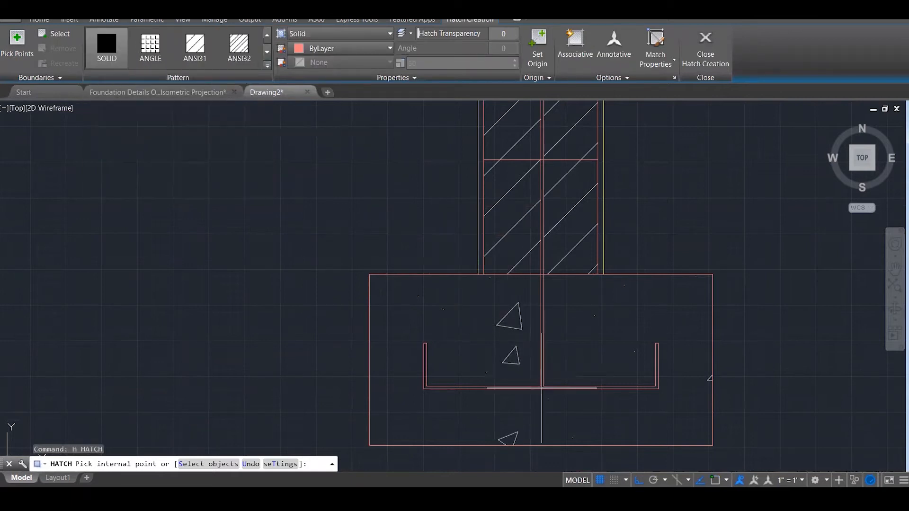
{"action": "left_click", "coordinate": [541, 388]}
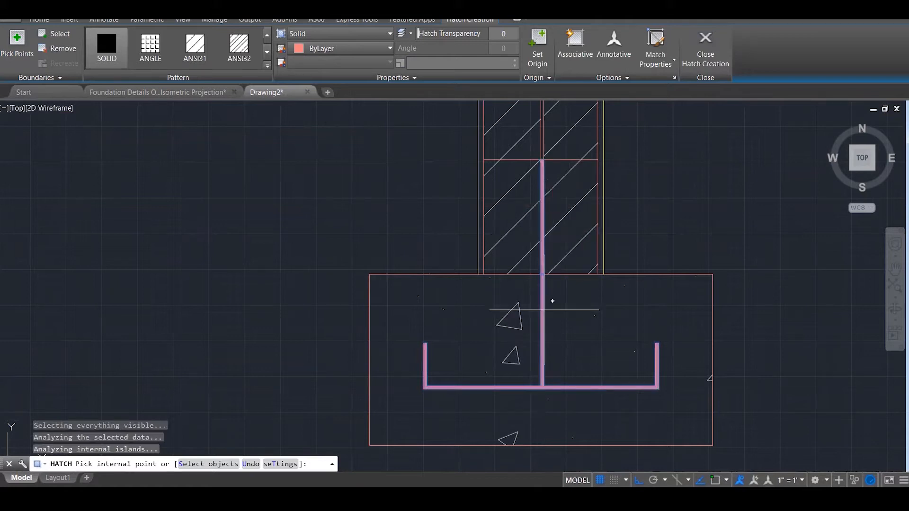
Continue the SOLID hatch up the vertical steel bar, filling its segments from the concrete base through the block courses above ground level.
{"action": "scroll", "coordinate": [540, 232], "scroll_direction": "down", "scroll_amount": 2}
{"action": "scroll", "coordinate": [532, 218], "scroll_direction": "up", "scroll_amount": 2}
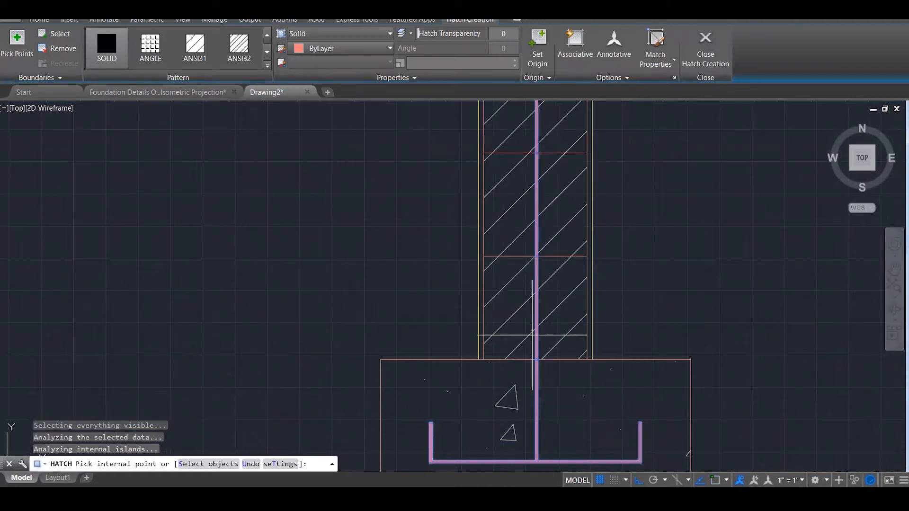
{"action": "scroll", "coordinate": [540, 133], "scroll_direction": "down", "scroll_amount": 2}
{"action": "scroll", "coordinate": [529, 151], "scroll_direction": "up", "scroll_amount": 3}
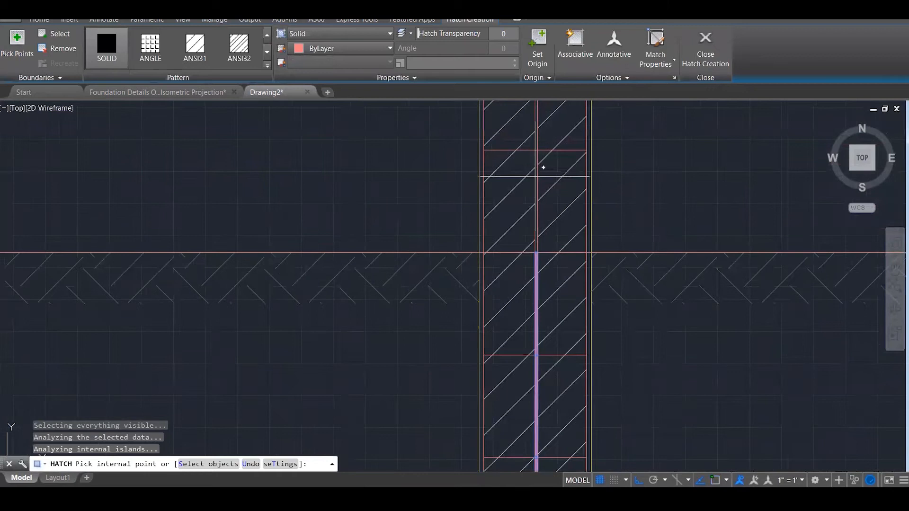
{"action": "middle_click_drag", "start_coordinate": [548, 298], "coordinate": [543, 408]}
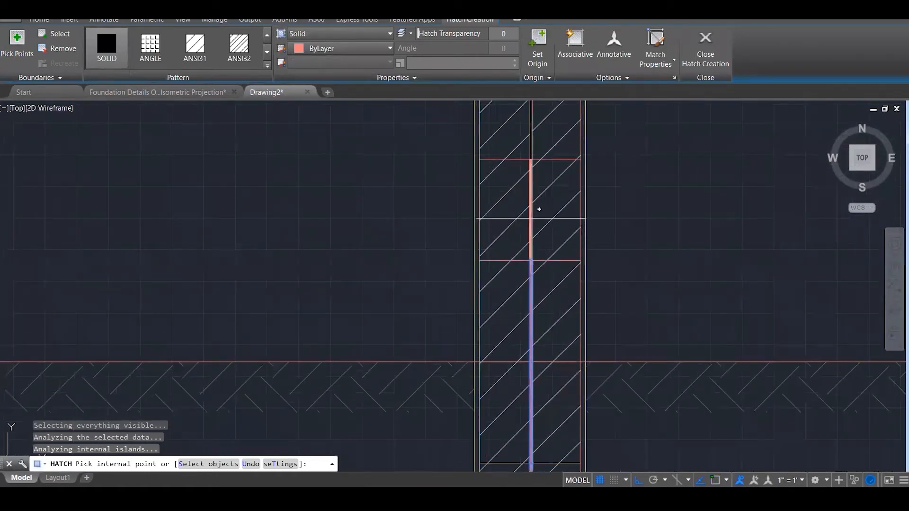
{"action": "scroll", "coordinate": [538, 227], "scroll_direction": "down", "scroll_amount": 2}
{"action": "scroll", "coordinate": [540, 204], "scroll_direction": "up", "scroll_amount": 5}
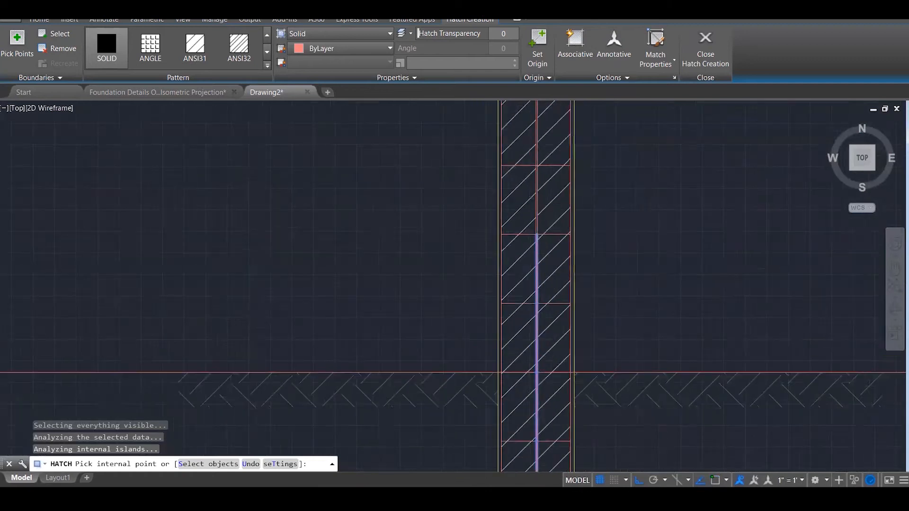
{"action": "scroll", "coordinate": [537, 204], "scroll_direction": "down", "scroll_amount": 3}
{"action": "scroll", "coordinate": [547, 177], "scroll_direction": "up", "scroll_amount": 3}
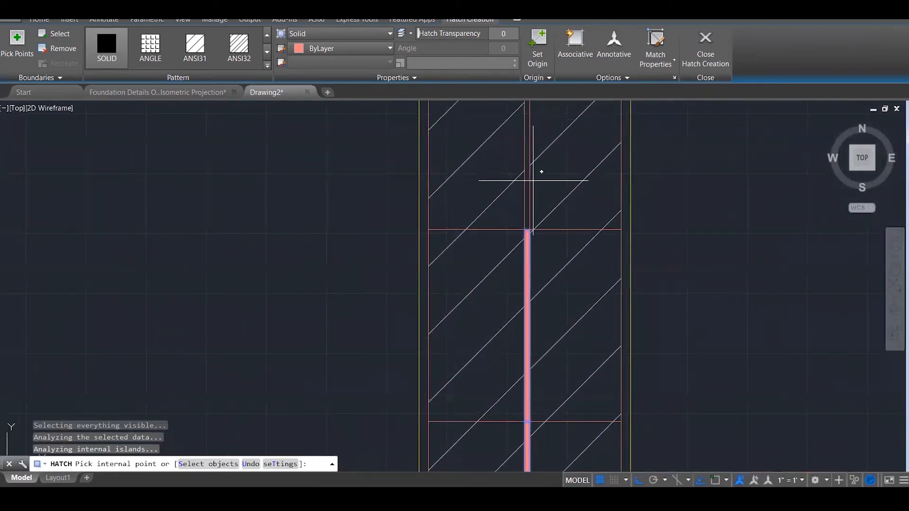
Fill the remaining upper segments of the vertical bar, including the tip above the wall, with the SOLID hatch and finish hatching.
{"action": "left_click", "coordinate": [527, 183]}
{"action": "scroll", "coordinate": [539, 246], "scroll_direction": "down", "scroll_amount": 4}
{"action": "scroll", "coordinate": [579, 193], "scroll_direction": "up", "scroll_amount": 2}
{"action": "scroll", "coordinate": [550, 159], "scroll_direction": "up", "scroll_amount": 1}
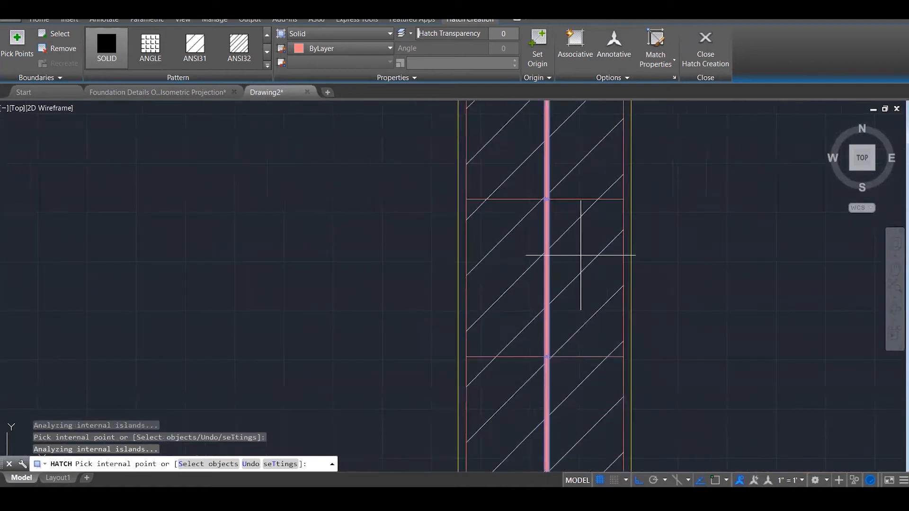
{"action": "scroll", "coordinate": [582, 254], "scroll_direction": "down", "scroll_amount": 3}
{"action": "scroll", "coordinate": [589, 239], "scroll_direction": "up", "scroll_amount": 2}
{"action": "scroll", "coordinate": [563, 177], "scroll_direction": "up", "scroll_amount": 3}
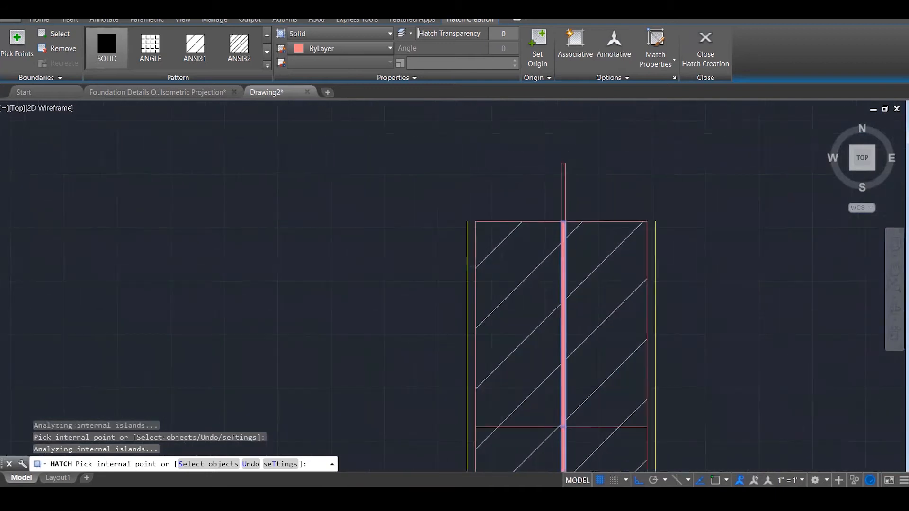
{"action": "left_click", "coordinate": [569, 166]}
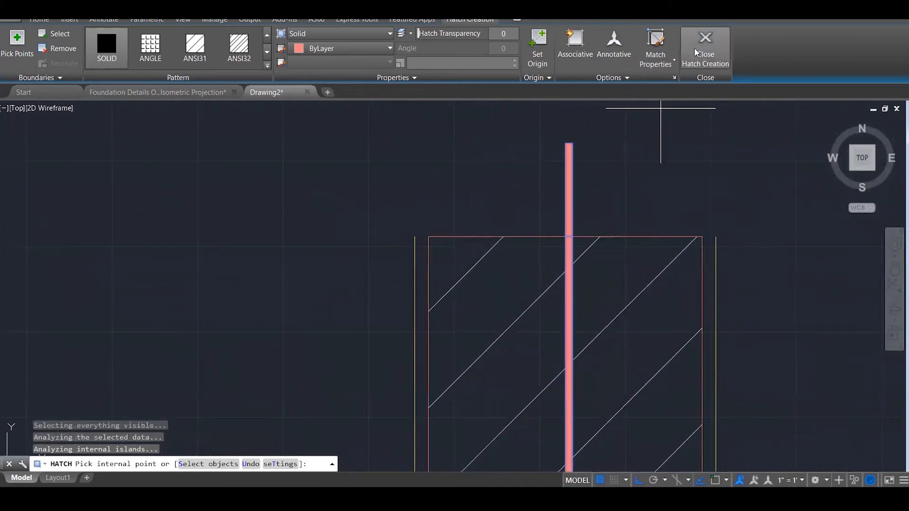
{"action": "key", "text": "Return"}
Move the solid hatch of the steel bars to the HATCH layer.
{"action": "scroll", "coordinate": [657, 125], "scroll_direction": "down", "scroll_amount": 3}
{"action": "scroll", "coordinate": [657, 124], "scroll_direction": "down", "scroll_amount": 5}
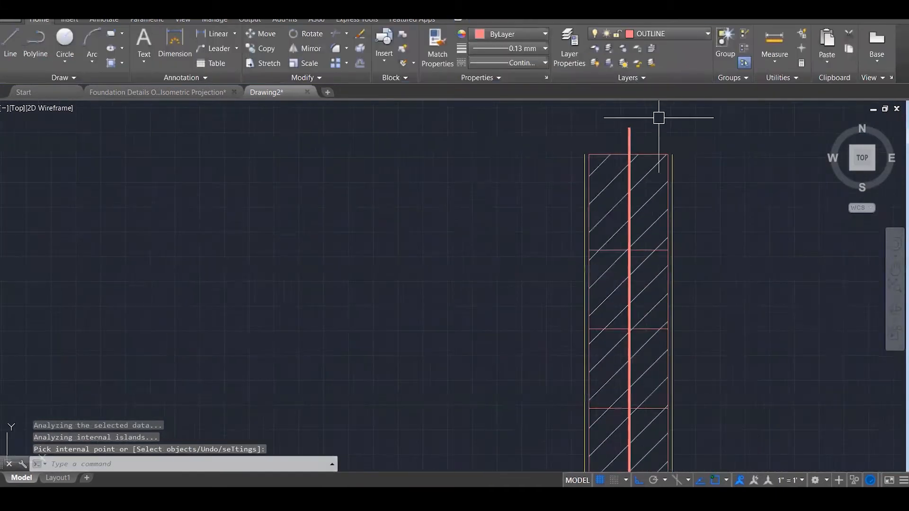
{"action": "scroll", "coordinate": [670, 426], "scroll_direction": "up", "scroll_amount": 8}
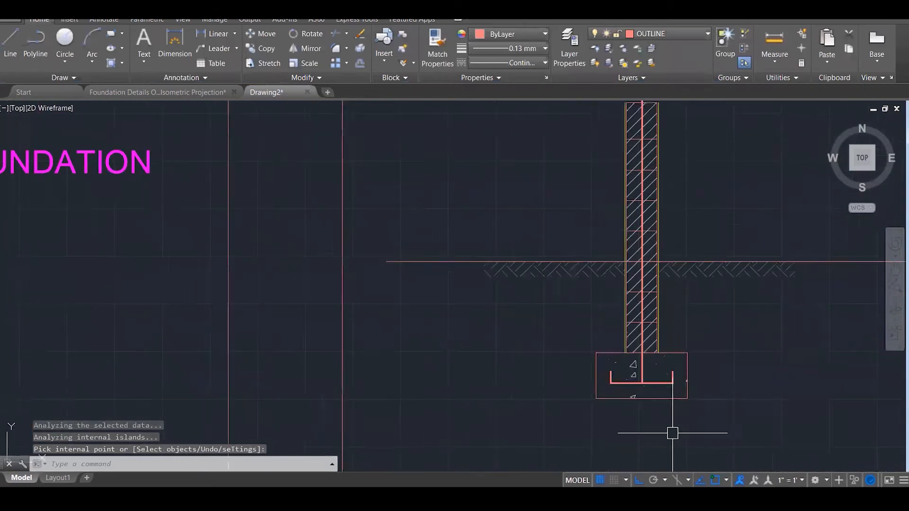
{"action": "scroll", "coordinate": [587, 284], "scroll_direction": "up", "scroll_amount": 4}
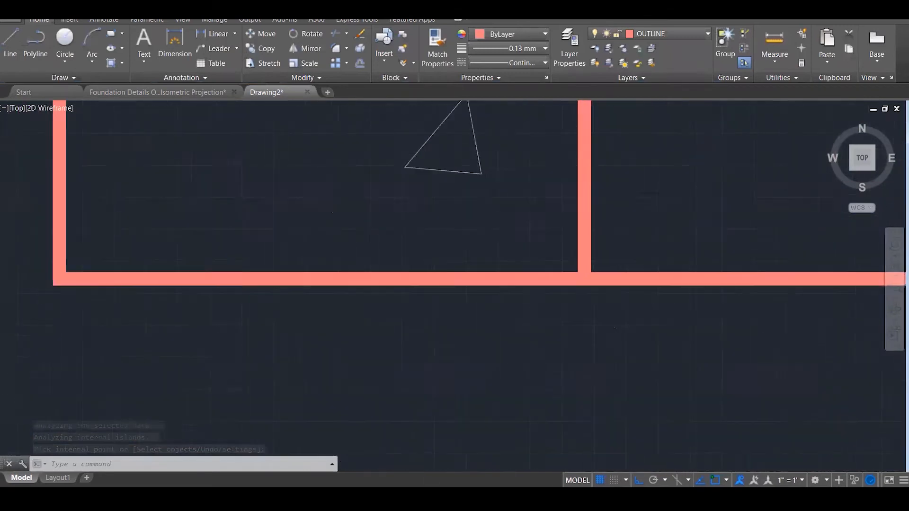
{"action": "left_click", "coordinate": [590, 265]}
{"action": "scroll", "coordinate": [614, 315], "scroll_direction": "down", "scroll_amount": 3}
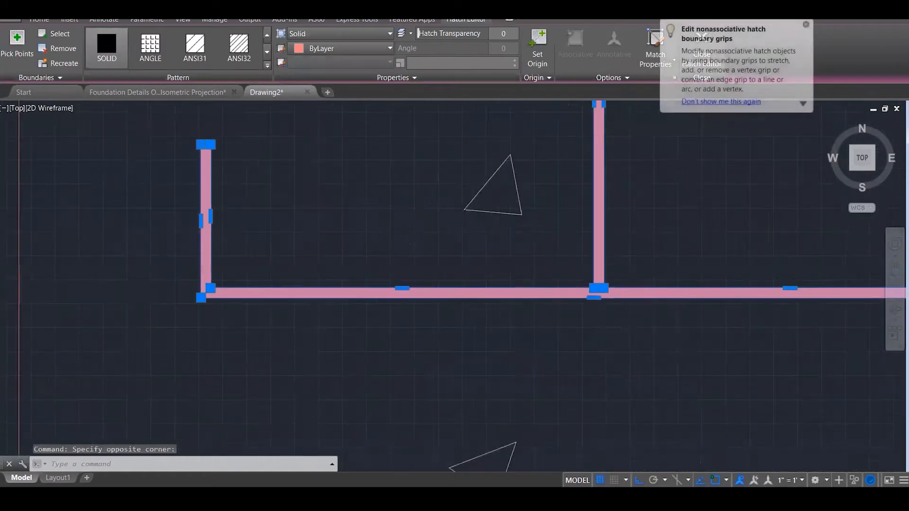
{"action": "left_click", "coordinate": [43, 21]}
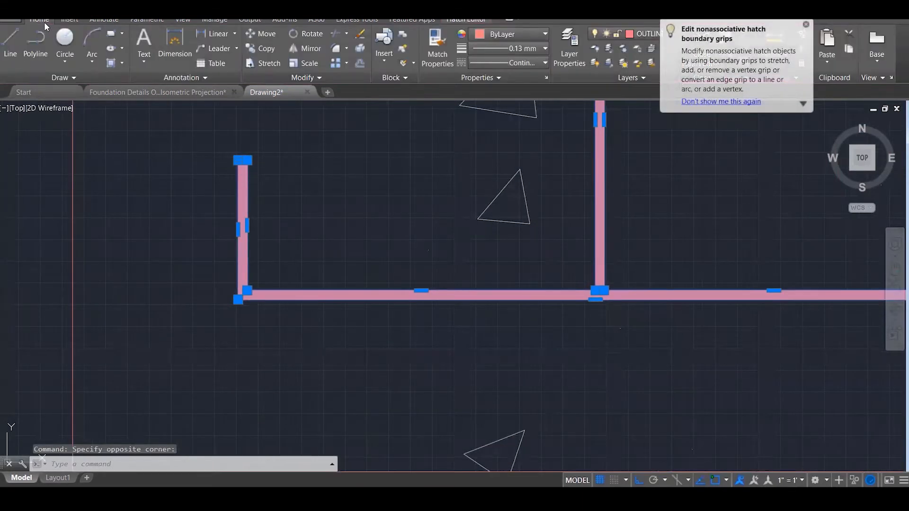
{"action": "left_click", "coordinate": [649, 35]}
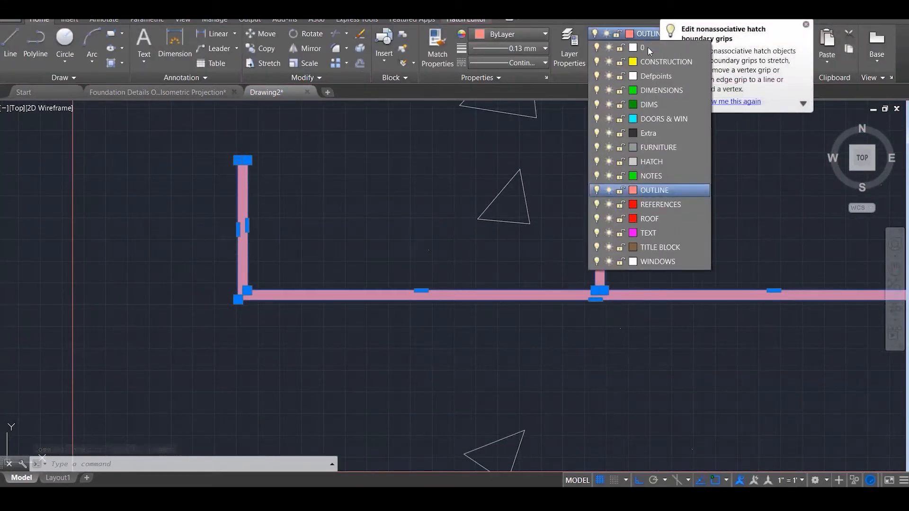
{"action": "left_click", "coordinate": [664, 161]}
{"action": "key", "text": "Escape"}
{"action": "scroll", "coordinate": [575, 310], "scroll_direction": "down", "scroll_amount": 1}
{"action": "scroll", "coordinate": [576, 341], "scroll_direction": "down", "scroll_amount": 8}
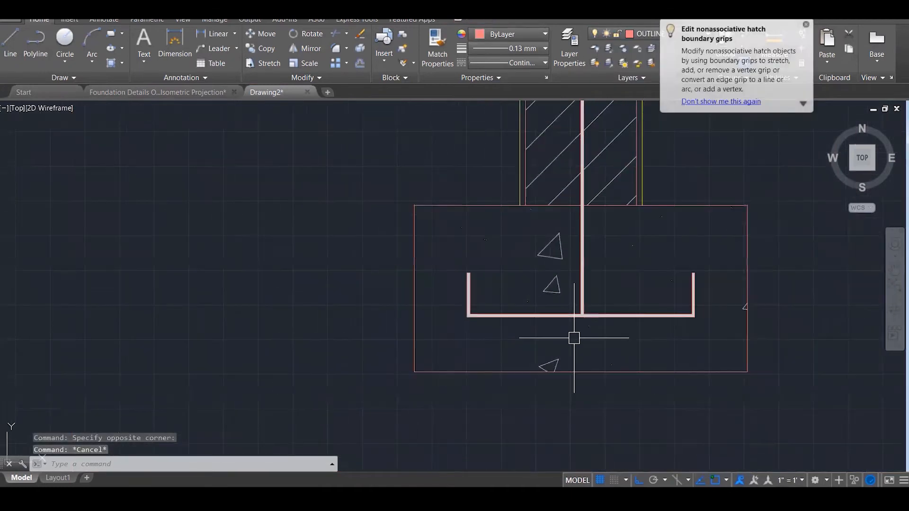
Draw a vertical guide line to the right of the strip foundation section, from above the wall's top to below the concrete base.
{"action": "scroll", "coordinate": [666, 320], "scroll_direction": "up", "scroll_amount": 2}
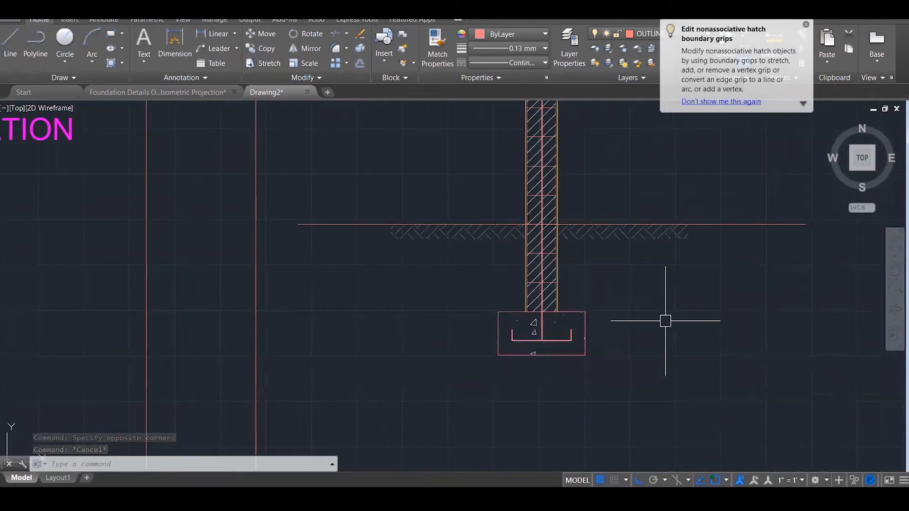
{"action": "key", "text": "Escape"}
{"action": "key", "text": "Escape"}
{"action": "scroll", "coordinate": [666, 320], "scroll_direction": "down", "scroll_amount": 3}
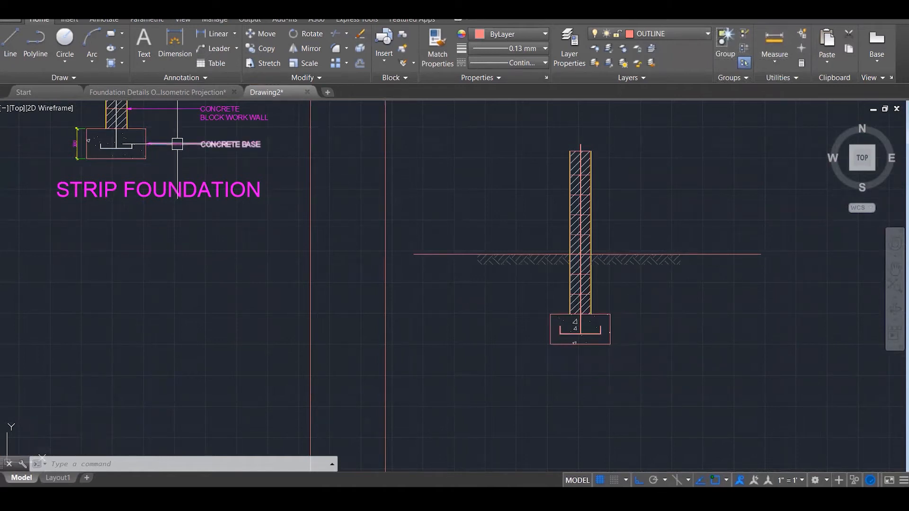
{"action": "mouse_move", "coordinate": [149, 149]}
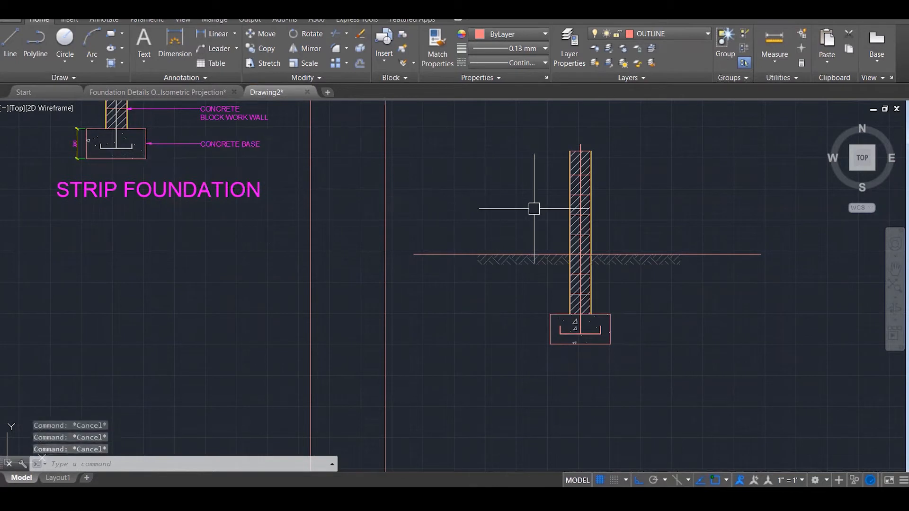
{"action": "type", "text": "l"}
{"action": "key", "text": "Return"}
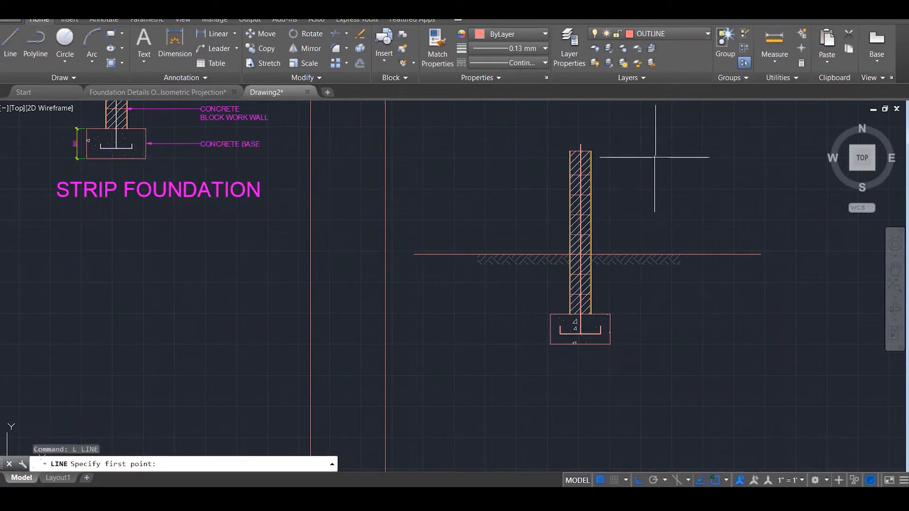
{"action": "left_click", "coordinate": [638, 131]}
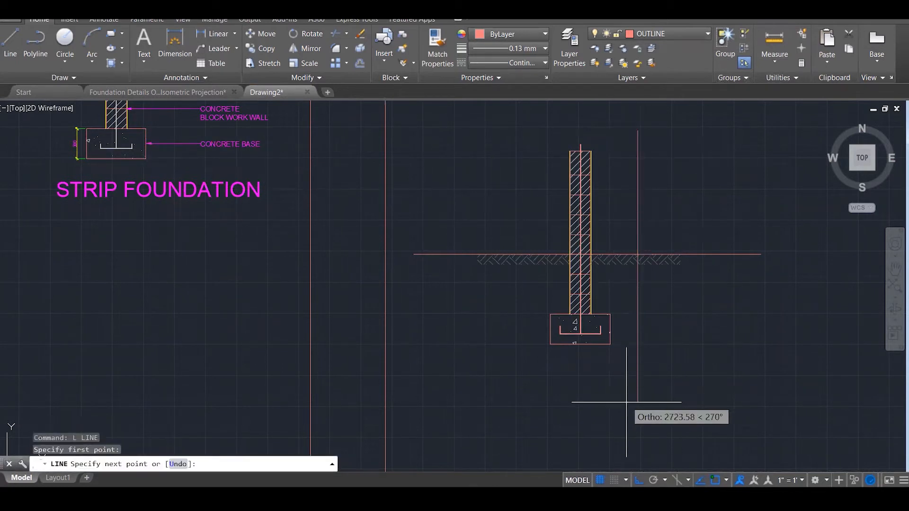
{"action": "left_click", "coordinate": [643, 385]}
{"action": "key", "text": "Escape"}
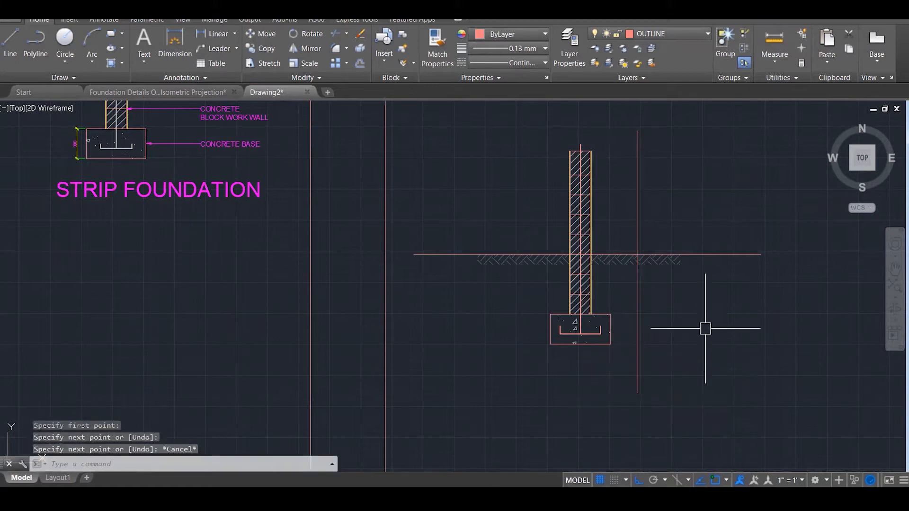
Make TEXT the current layer and check the text height of the reference detail's CONCRETE BASE label.
{"action": "left_click", "coordinate": [690, 34]}
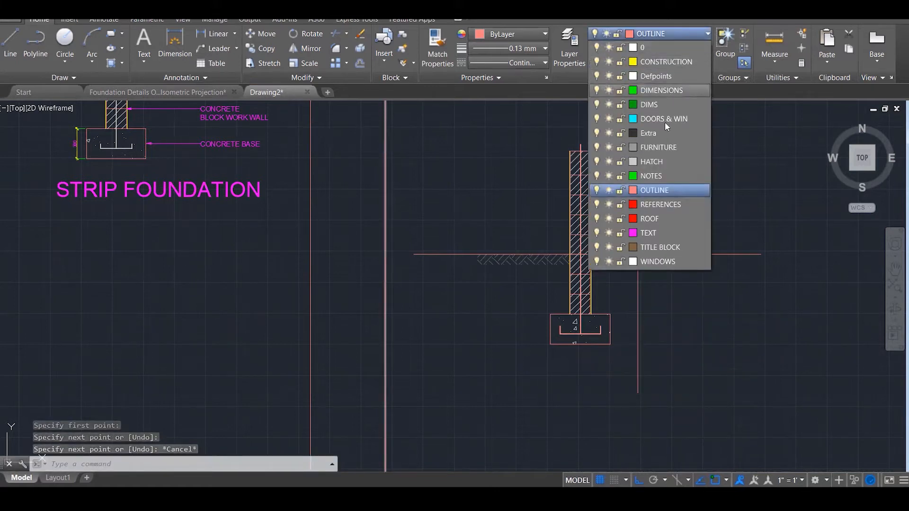
{"action": "left_click", "coordinate": [654, 233]}
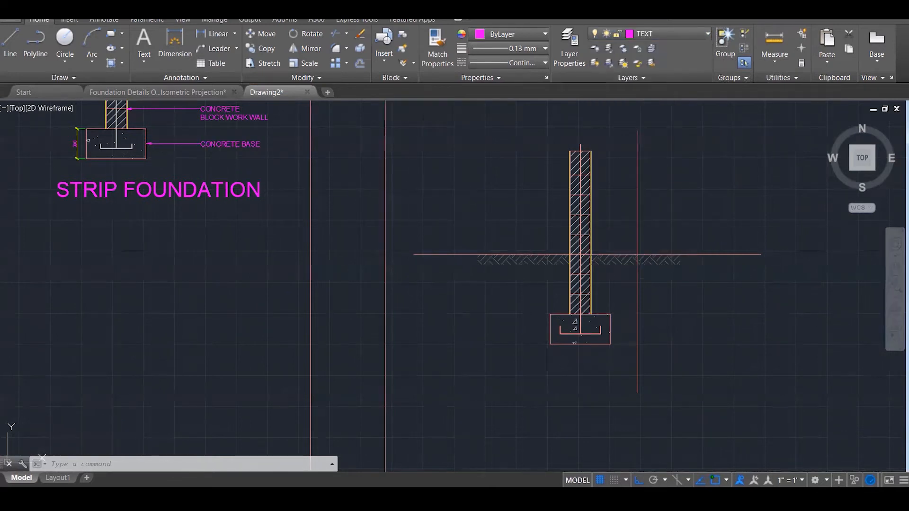
{"action": "double_click", "coordinate": [219, 145]}
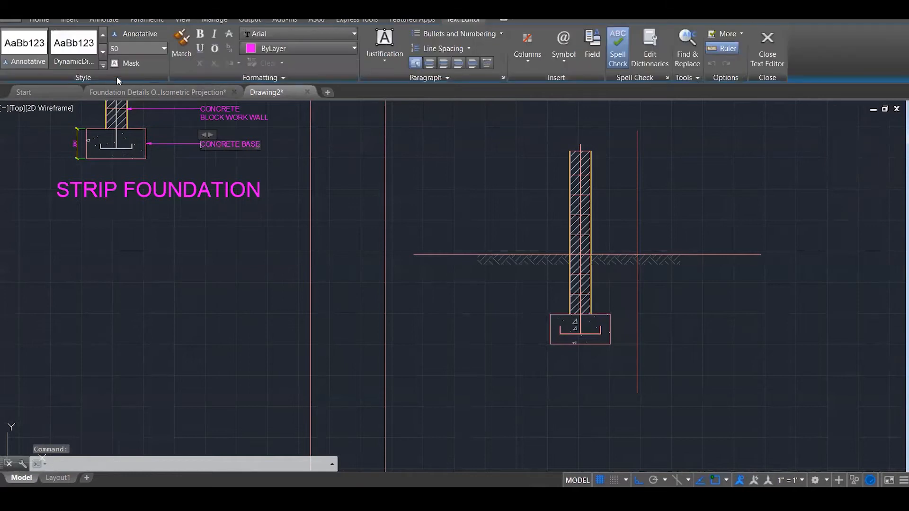
{"action": "left_click", "coordinate": [226, 117]}
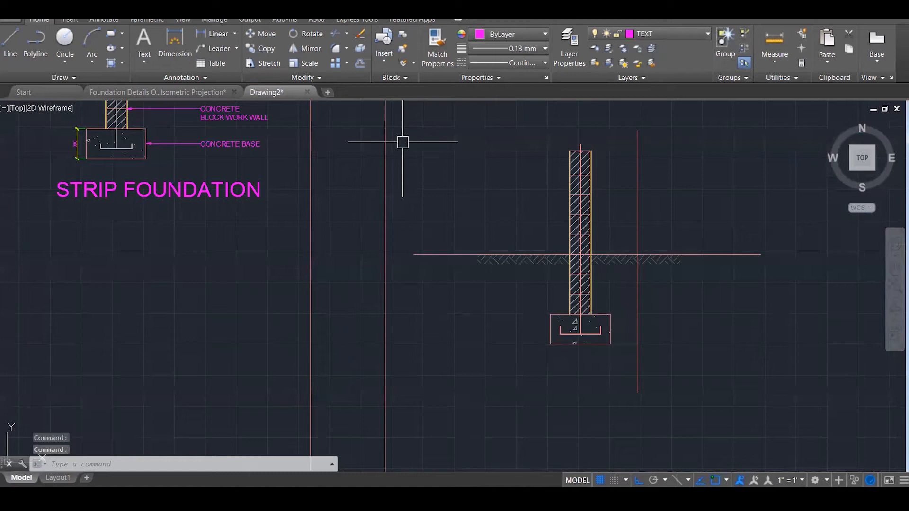
Draw a horizontal multileader pointing at the right edge of the concrete base, ending on the vertical guide line.
{"action": "left_click", "coordinate": [236, 47]}
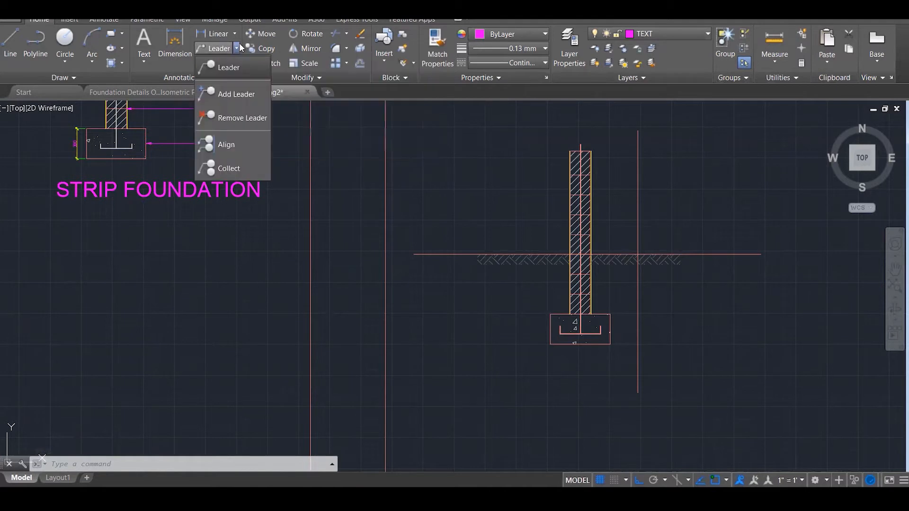
{"action": "left_click", "coordinate": [234, 67]}
{"action": "scroll", "coordinate": [630, 364], "scroll_direction": "up", "scroll_amount": 3}
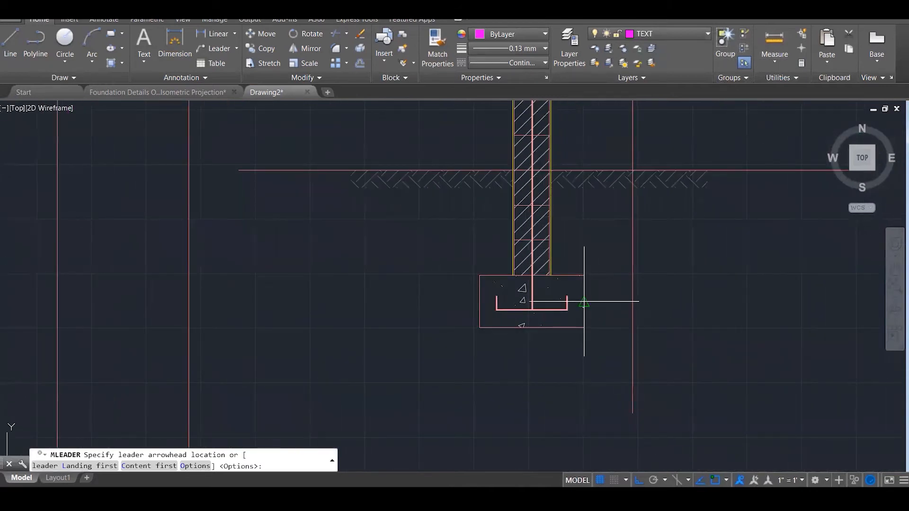
{"action": "scroll", "coordinate": [584, 302], "scroll_direction": "up", "scroll_amount": 2}
{"action": "left_click", "coordinate": [583, 301]}
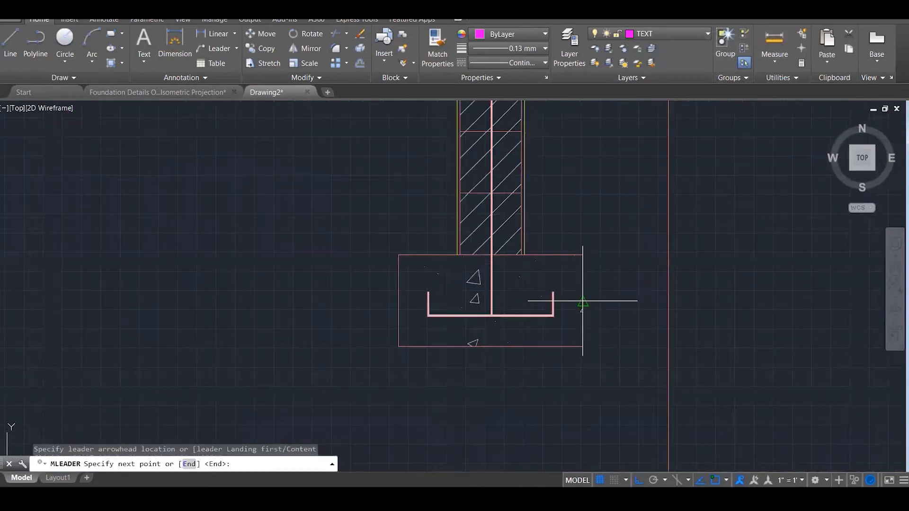
{"action": "left_click", "coordinate": [668, 301]}
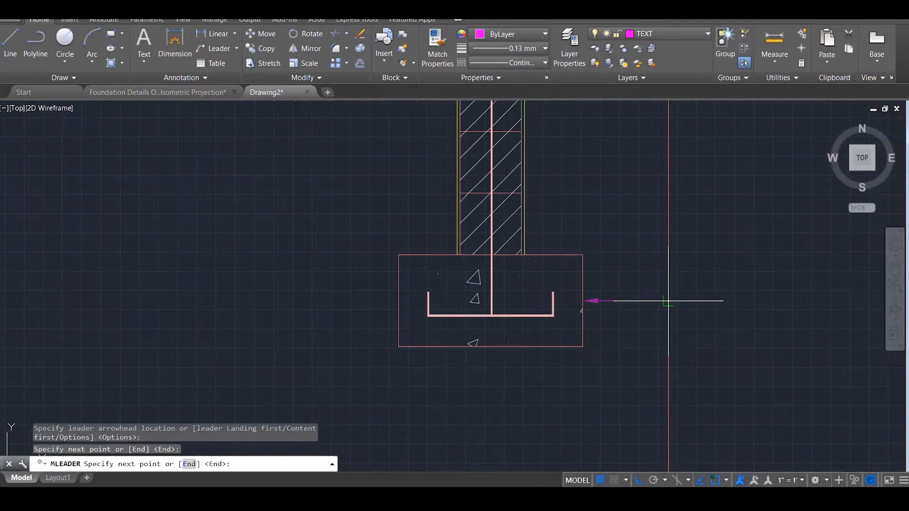
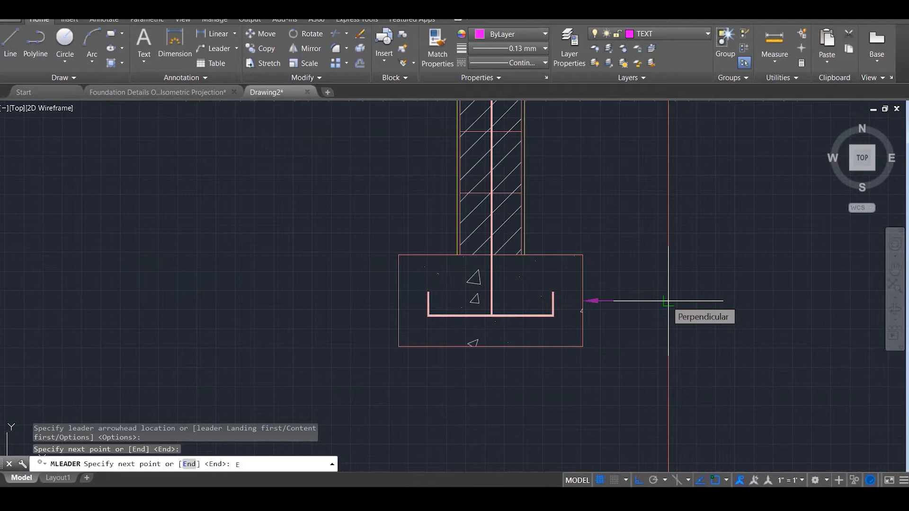
{"action": "key", "text": "Return"}
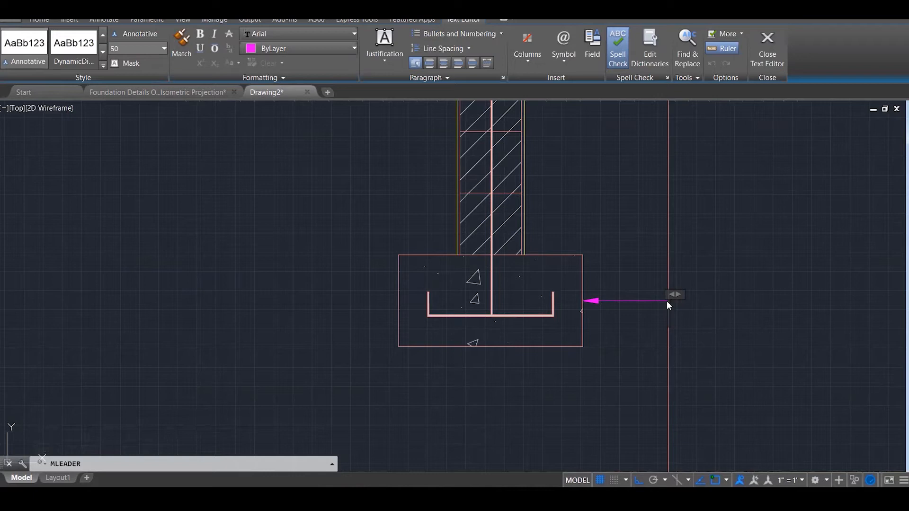
Label the leader CONCRETE BASE and finish the text.
{"action": "type", "text": "CONCRE"}
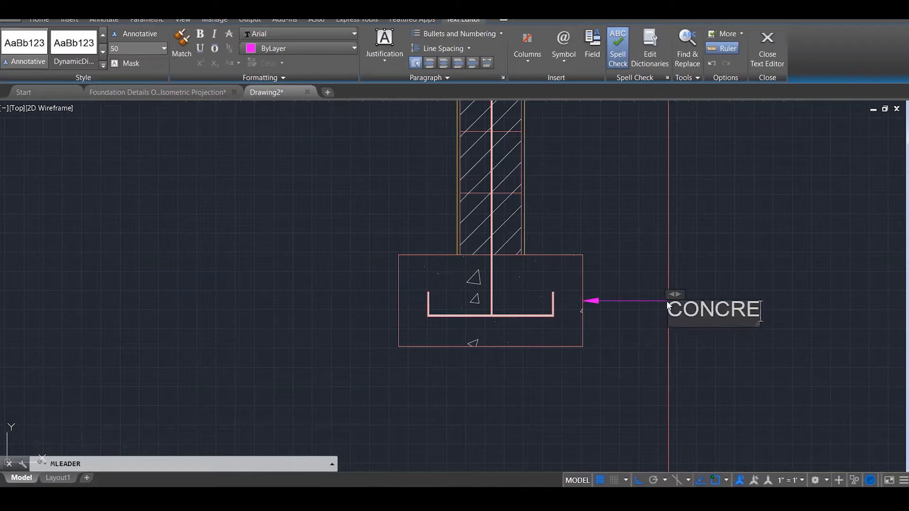
{"action": "type", "text": "TE BASE"}
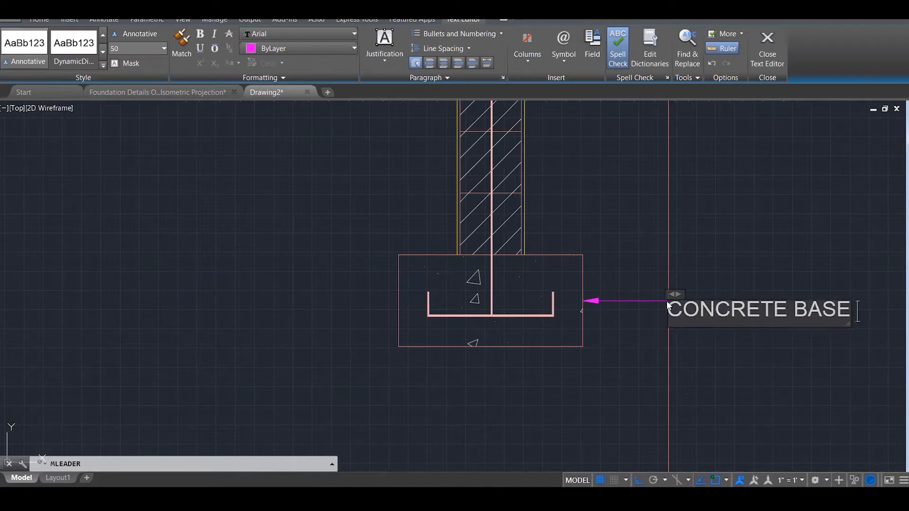
{"action": "type", "text": " FOOTING"}
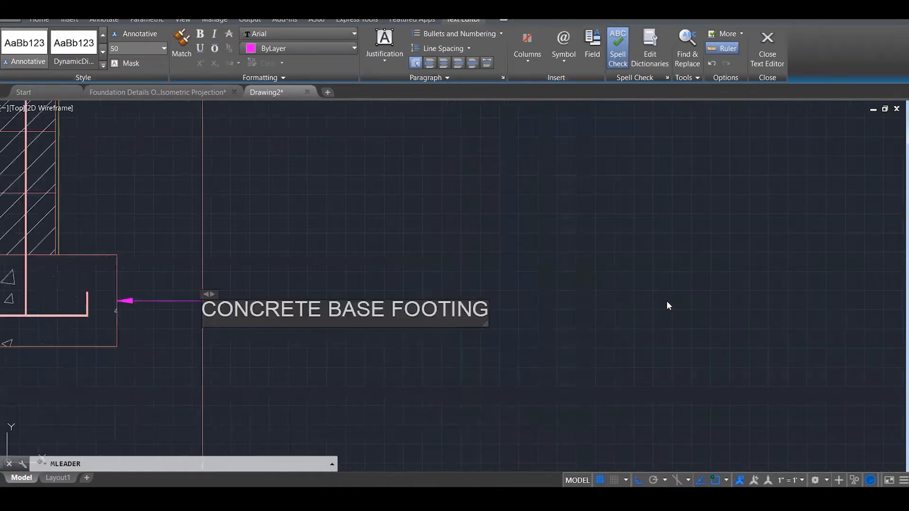
{"action": "scroll", "coordinate": [641, 282], "scroll_direction": "down", "scroll_amount": 5}
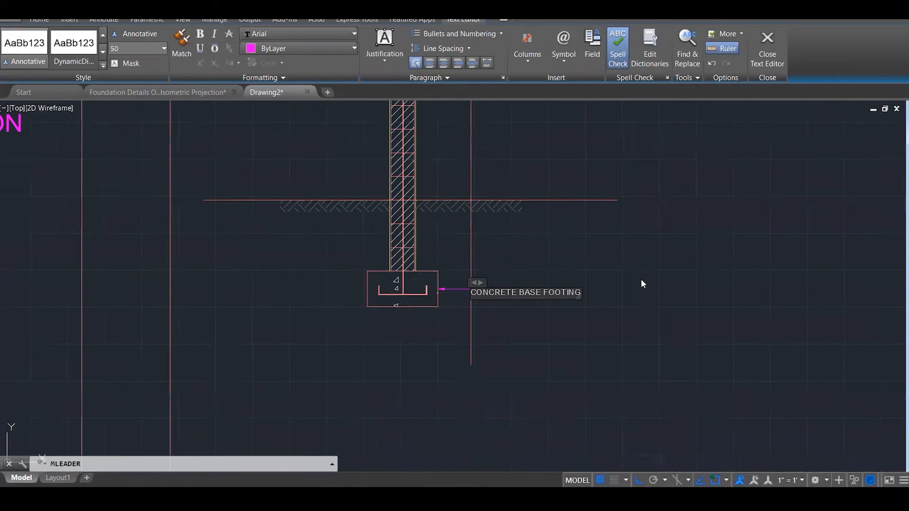
{"action": "scroll", "coordinate": [641, 280], "scroll_direction": "down", "scroll_amount": 2}
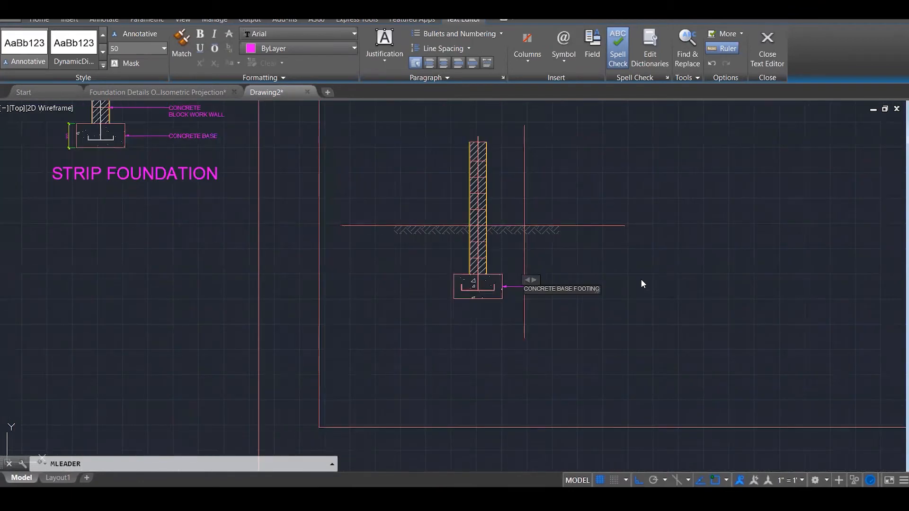
{"action": "scroll", "coordinate": [641, 280], "scroll_direction": "up", "scroll_amount": 4}
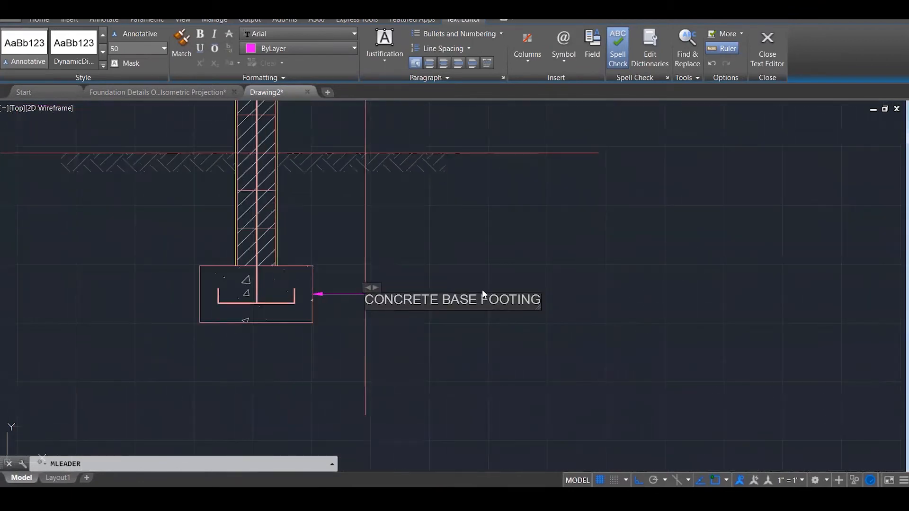
{"action": "left_click_drag", "start_coordinate": [481, 298], "coordinate": [559, 307]}
{"action": "key", "text": "Delete"}
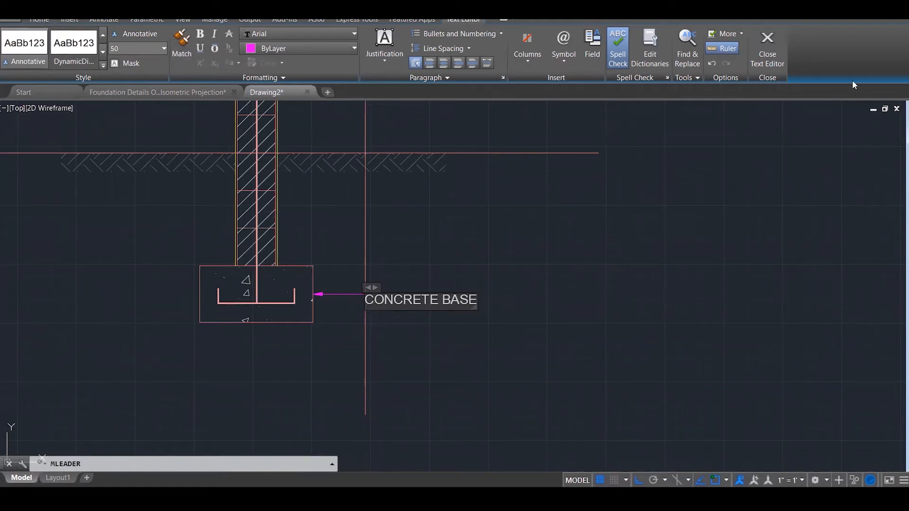
{"action": "left_click", "coordinate": [767, 47]}
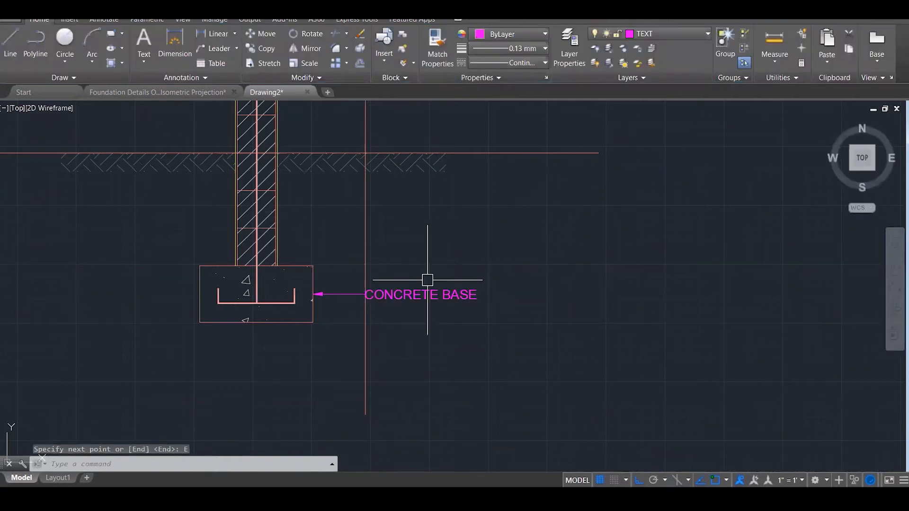
Increase the arrowhead size of the Standard multileader style and close the style manager.
{"action": "scroll", "coordinate": [466, 281], "scroll_direction": "down", "scroll_amount": 3}
{"action": "scroll", "coordinate": [466, 281], "scroll_direction": "up", "scroll_amount": 4}
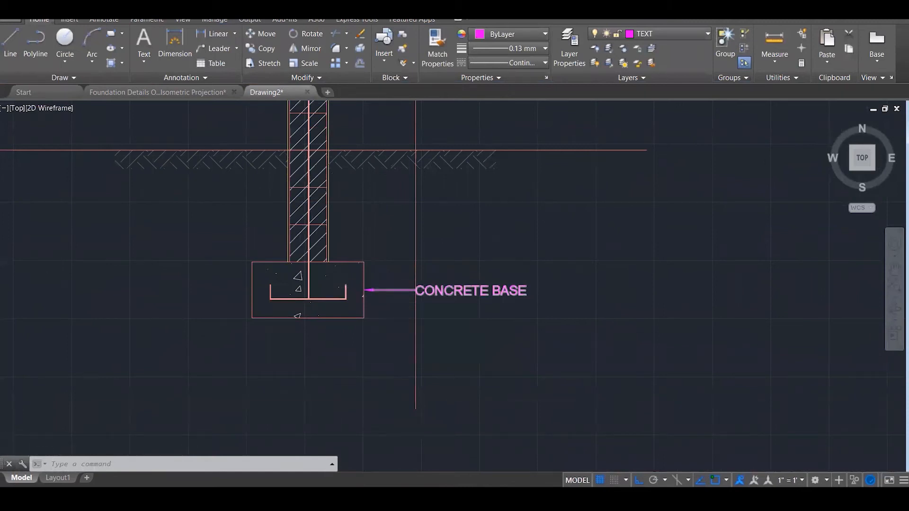
{"action": "scroll", "coordinate": [376, 289], "scroll_direction": "up", "scroll_amount": 2}
{"action": "key", "text": "Escape"}
{"action": "key", "text": "Escape"}
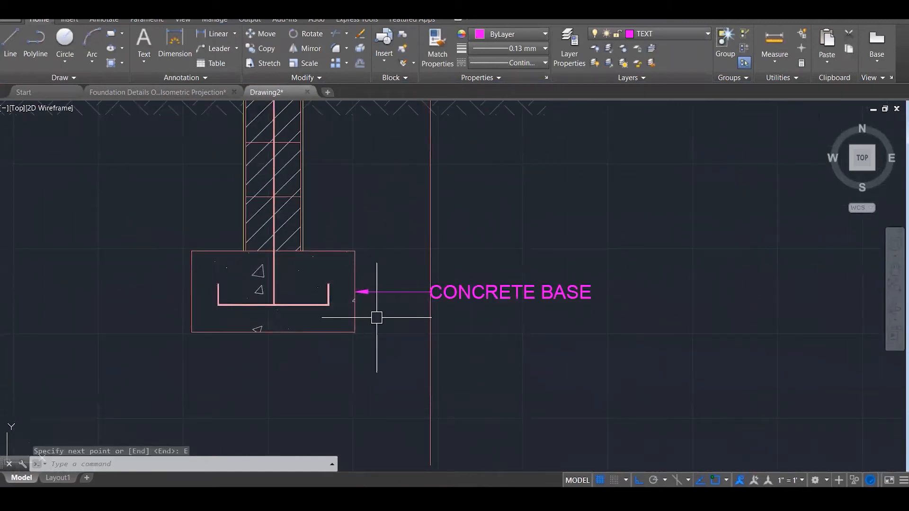
{"action": "type", "text": "L"}
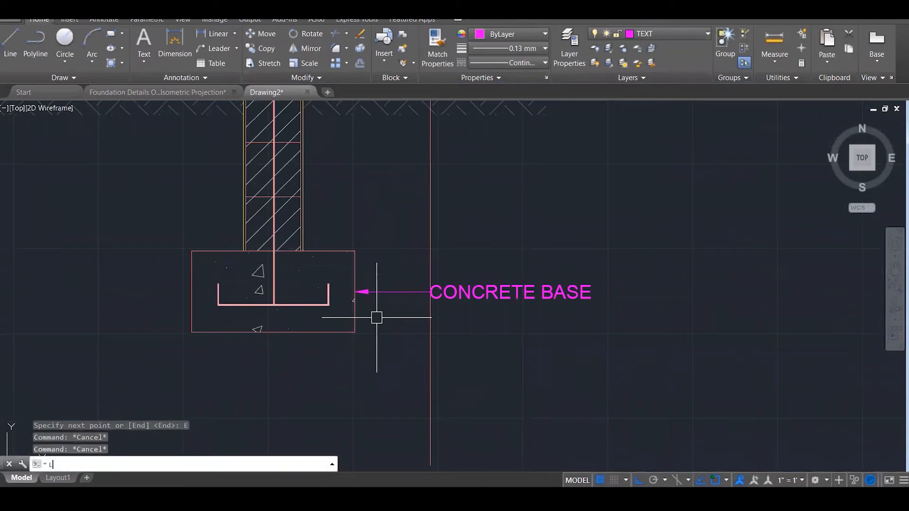
{"action": "type", "text": "EA"}
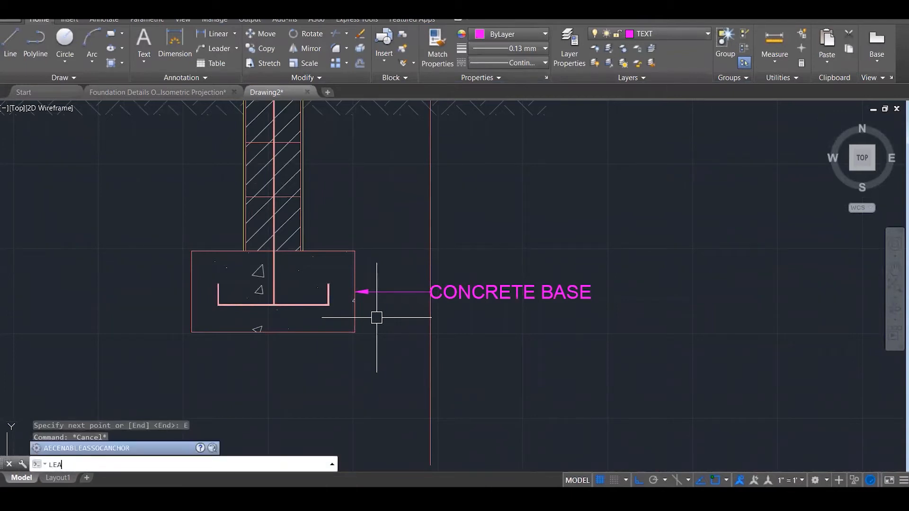
{"action": "type", "text": "DER"}
{"action": "key", "text": "Down"}
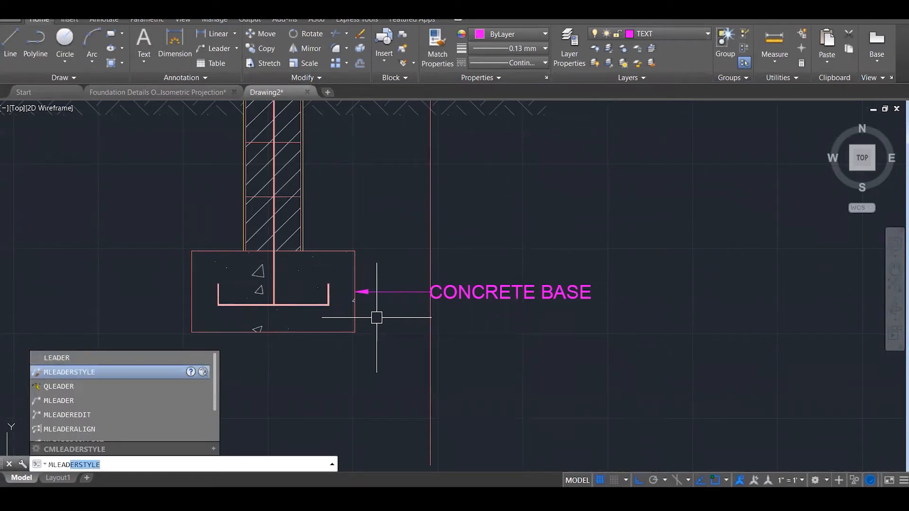
{"action": "key", "text": "Return"}
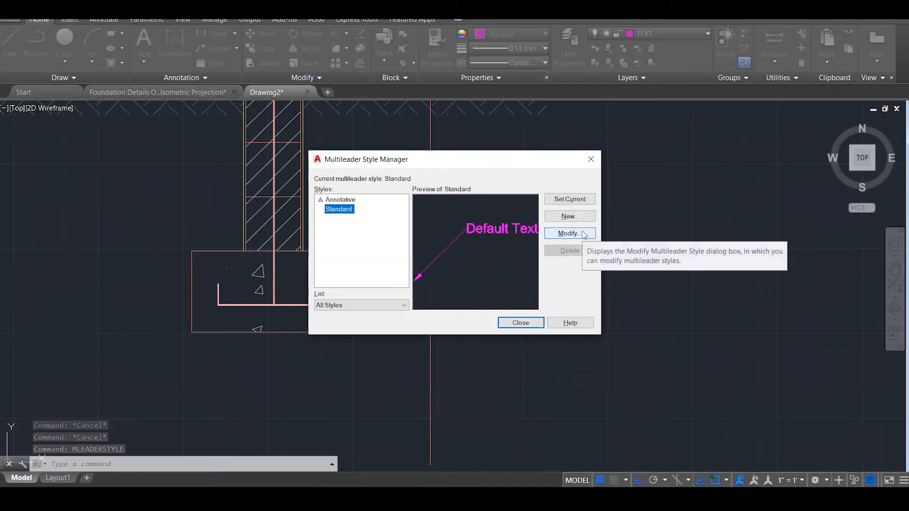
{"action": "left_click", "coordinate": [583, 234]}
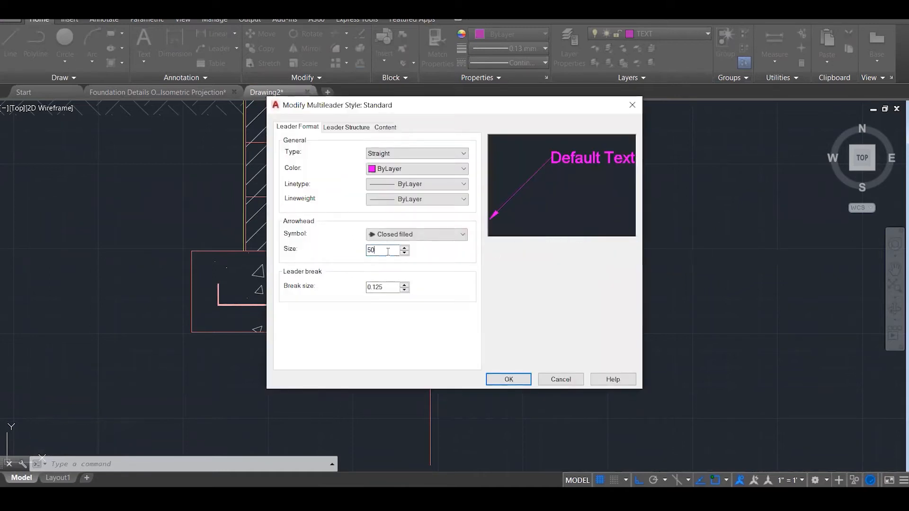
{"action": "left_click", "coordinate": [403, 249]}
{"action": "left_click", "coordinate": [508, 378]}
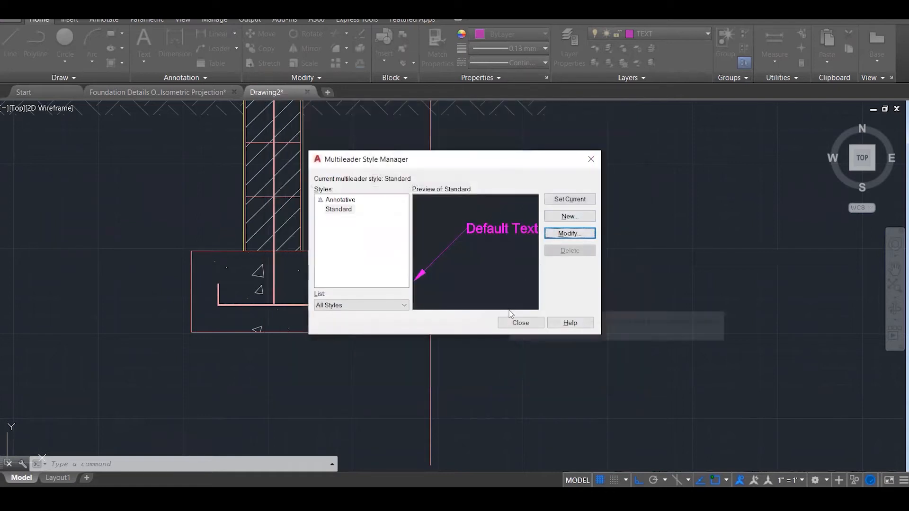
{"action": "left_click", "coordinate": [520, 322]}
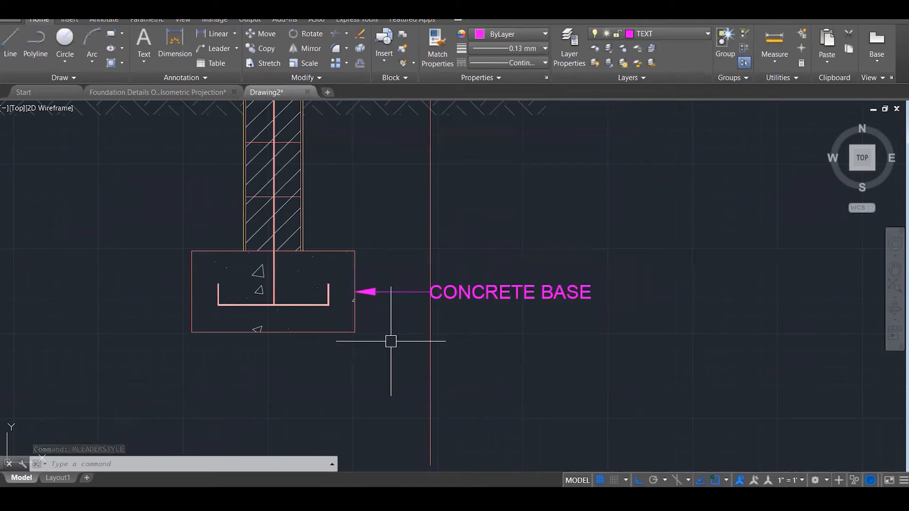
Undo the multileader style change, redo it to compare the arrowheads, and undo it again.
{"action": "key", "text": "ctrl+z"}
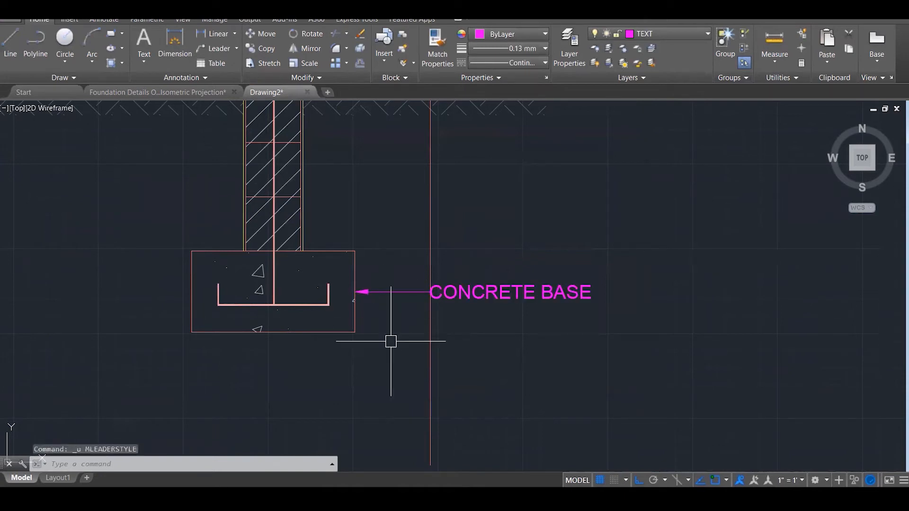
{"action": "mouse_move", "coordinate": [371, 292]}
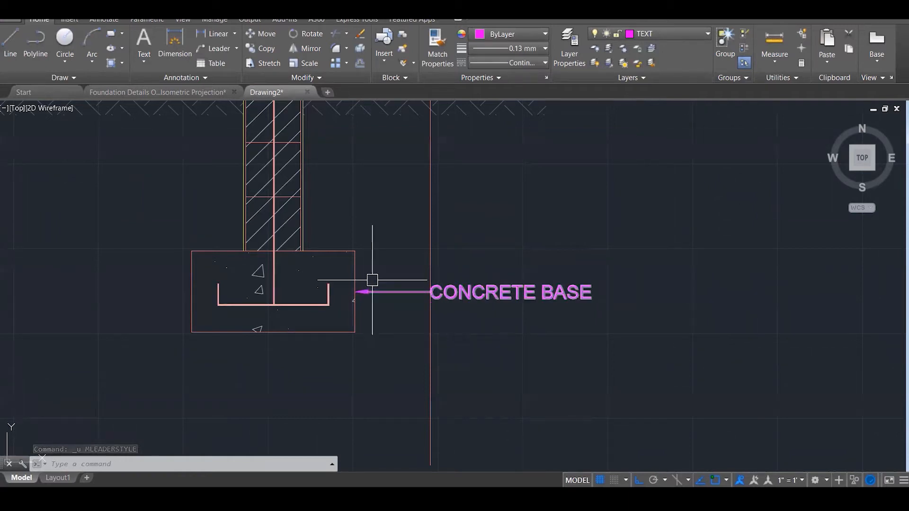
{"action": "key", "text": "ctrl+y"}
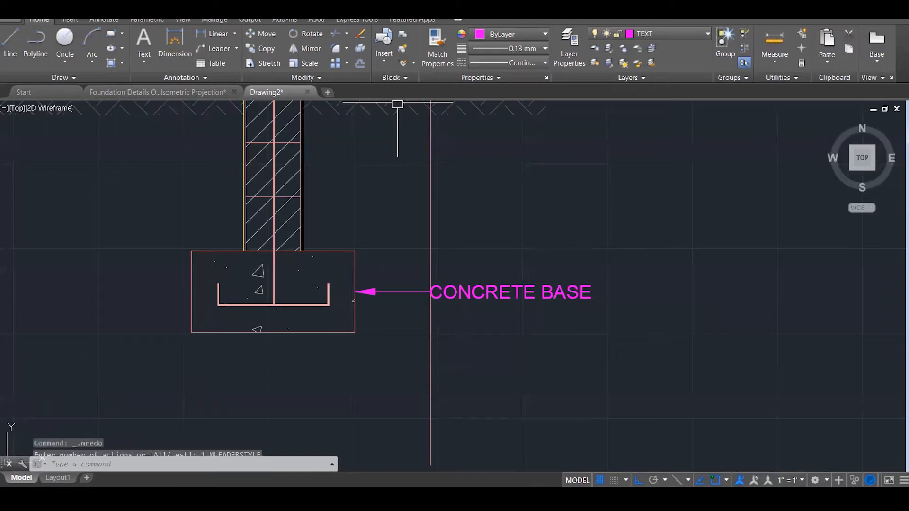
{"action": "key", "text": "ctrl+z"}
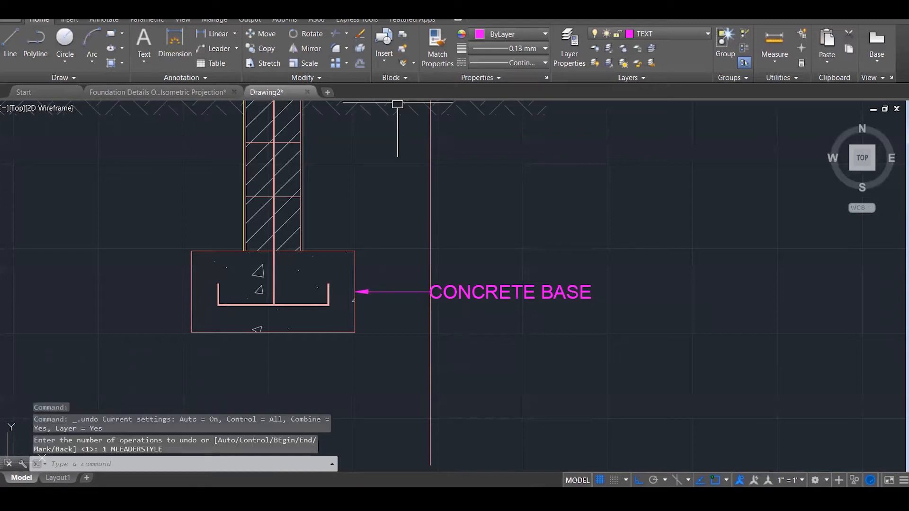
Examine the reference detail's block work wall leader and the matching part of the new section.
{"action": "scroll", "coordinate": [482, 349], "scroll_direction": "down", "scroll_amount": 3}
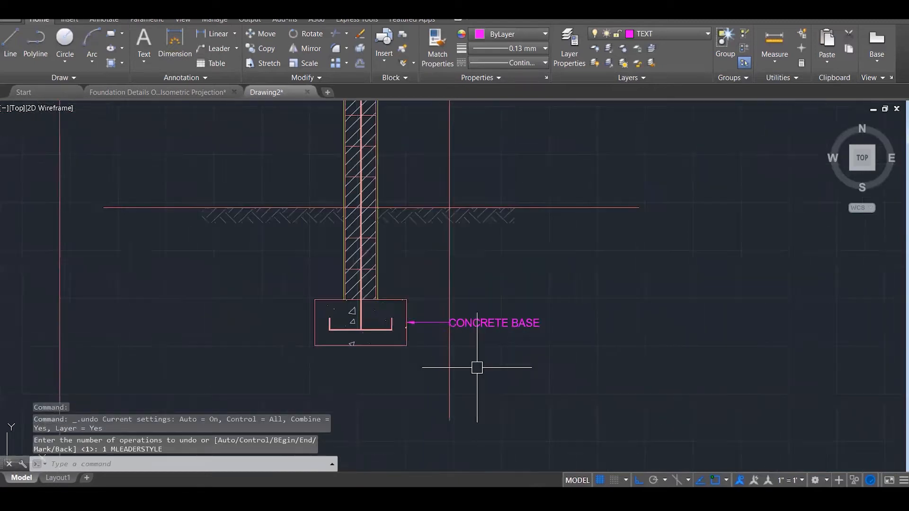
{"action": "scroll", "coordinate": [476, 367], "scroll_direction": "down", "scroll_amount": 3}
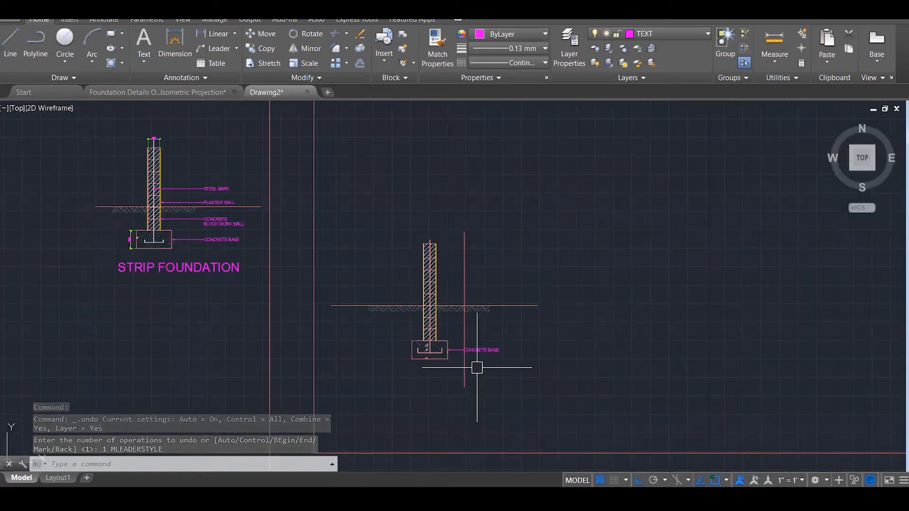
{"action": "scroll", "coordinate": [149, 214], "scroll_direction": "up", "scroll_amount": 5}
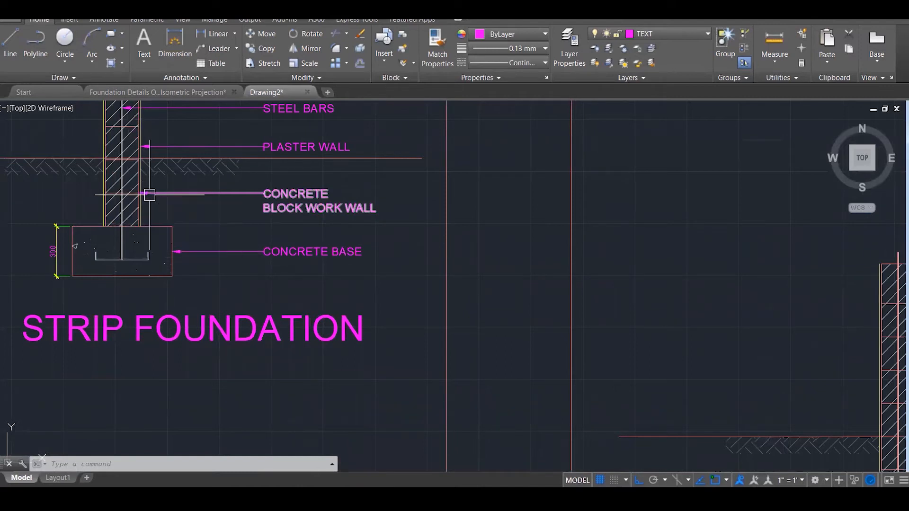
{"action": "scroll", "coordinate": [149, 195], "scroll_direction": "down", "scroll_amount": 1}
{"action": "scroll", "coordinate": [149, 195], "scroll_direction": "down", "scroll_amount": 3}
{"action": "scroll", "coordinate": [493, 343], "scroll_direction": "up", "scroll_amount": 4}
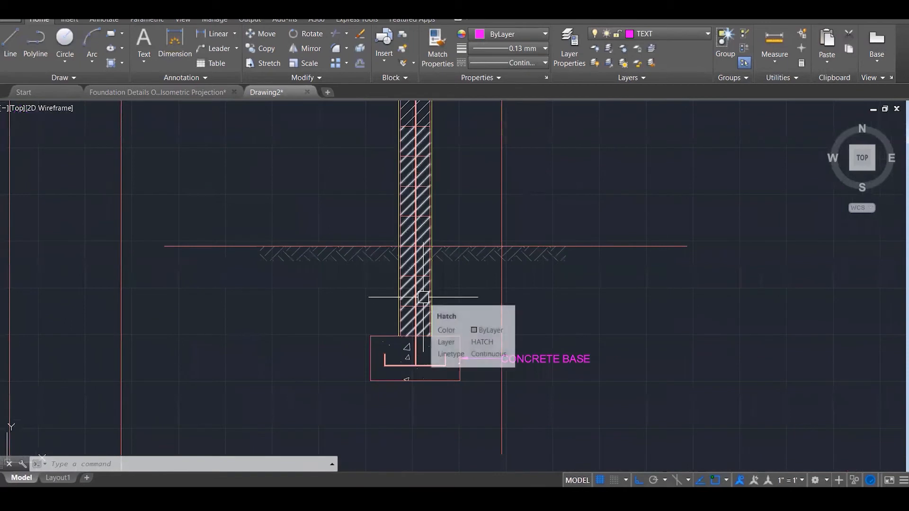
{"action": "key", "text": "Escape"}
{"action": "key", "text": "Escape"}
{"action": "key", "text": "Escape"}
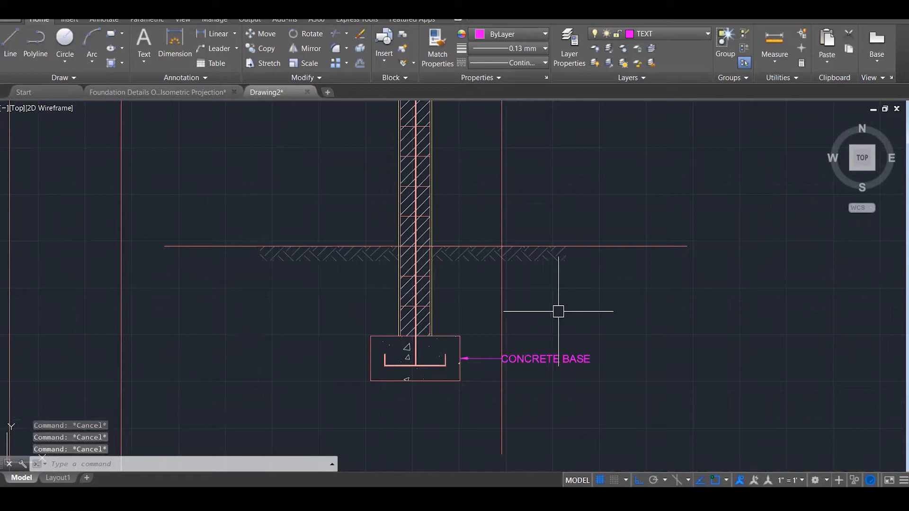
Copy the reference detail's CONCRETE BLOCK WORK WALL leader onto the new section's block wall, below ground level.
{"action": "scroll", "coordinate": [563, 246], "scroll_direction": "down", "scroll_amount": 3}
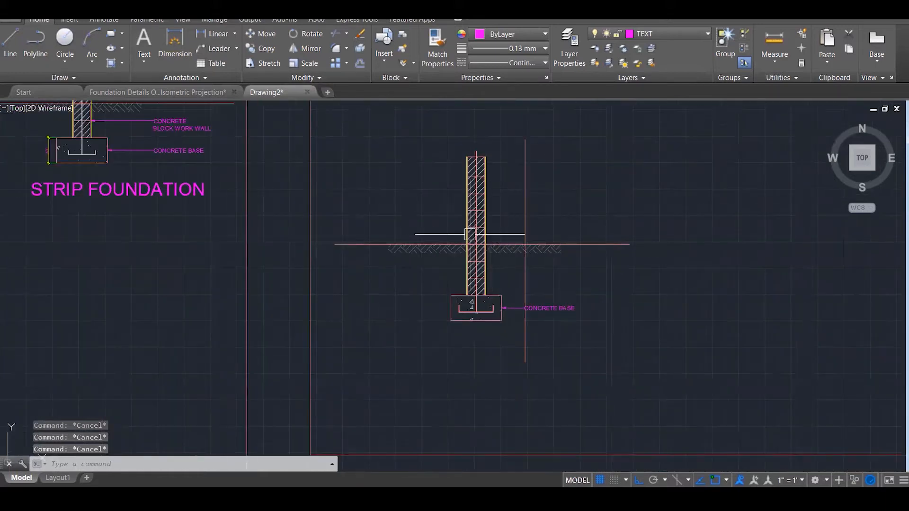
{"action": "left_click", "coordinate": [164, 129]}
{"action": "type", "text": "c"}
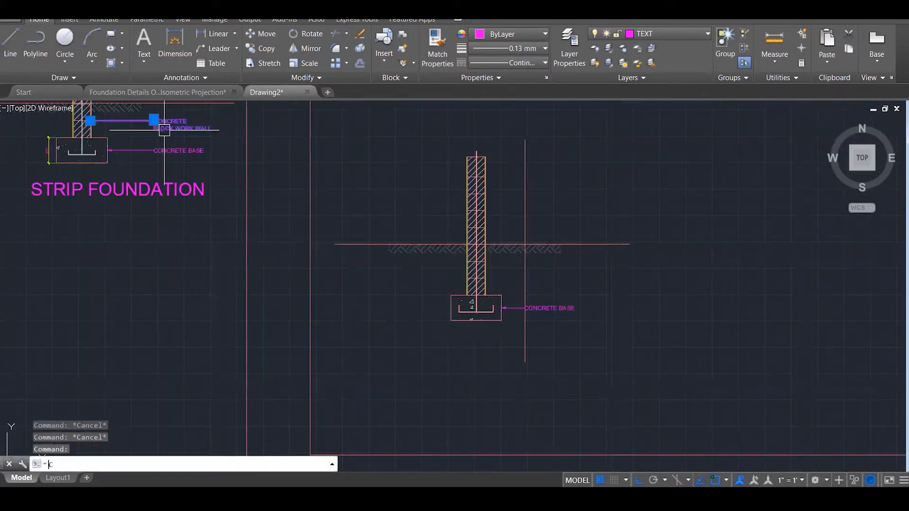
{"action": "type", "text": "o"}
{"action": "key", "text": "Return"}
{"action": "left_click", "coordinate": [90, 121]}
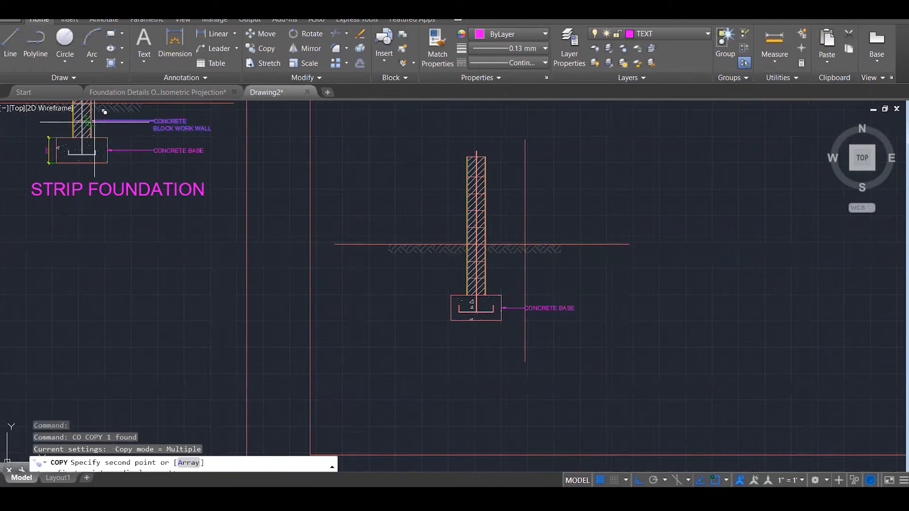
{"action": "scroll", "coordinate": [494, 251], "scroll_direction": "up", "scroll_amount": 5}
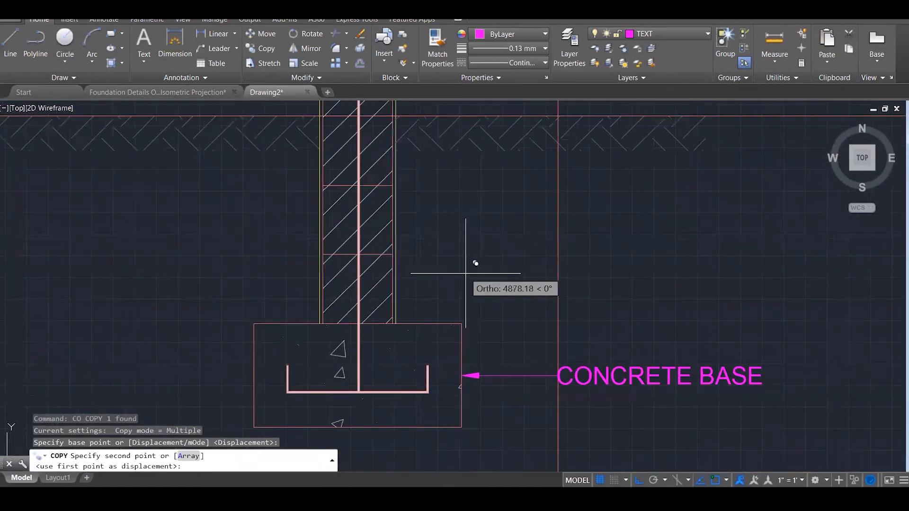
{"action": "left_click", "coordinate": [395, 185]}
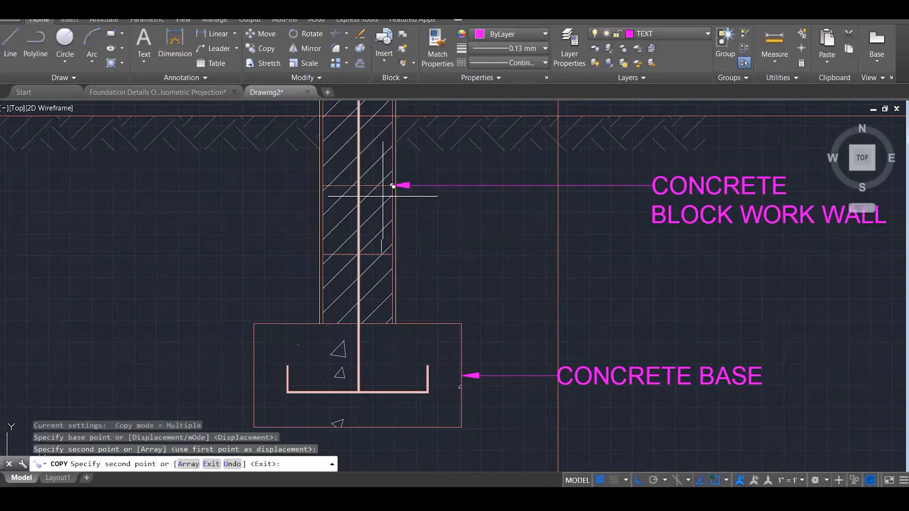
{"action": "key", "text": "Escape"}
{"action": "key", "text": "Escape"}
Stretch the copied leader's text horizontally to the vertical guide line, aligned with the CONCRETE BASE label.
{"action": "left_click", "coordinate": [664, 188]}
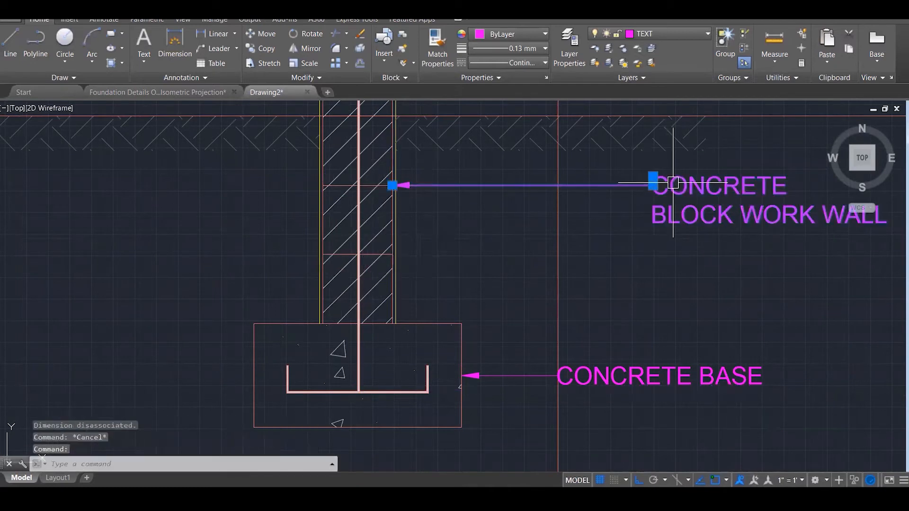
{"action": "left_click", "coordinate": [653, 184]}
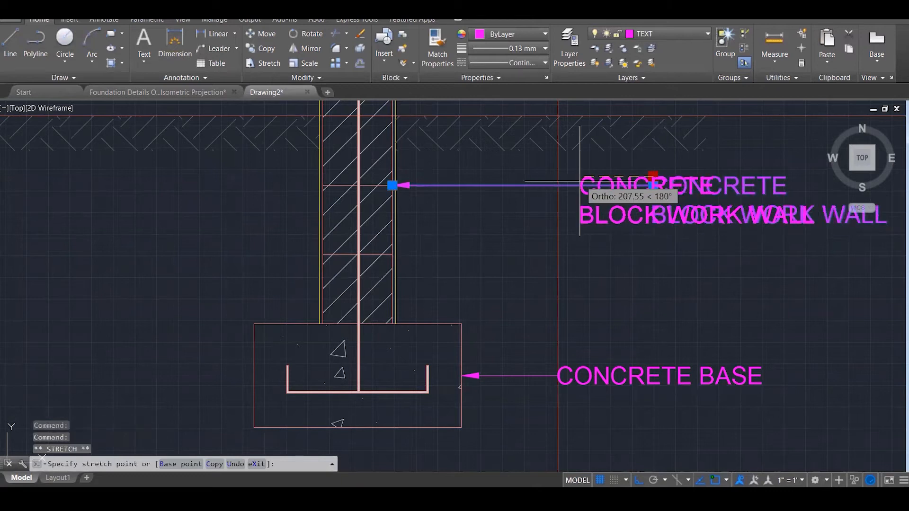
{"action": "left_click", "coordinate": [558, 176]}
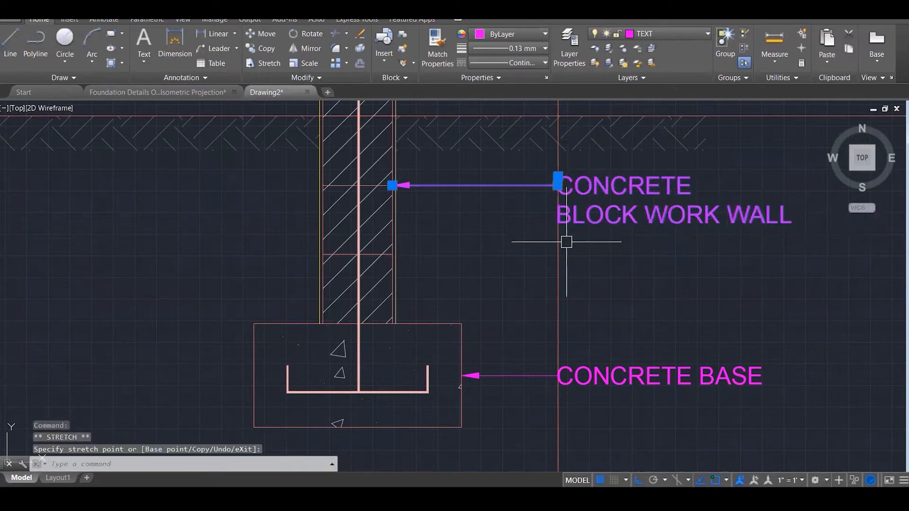
{"action": "key", "text": "Escape"}
{"action": "key", "text": "Escape"}
{"action": "key", "text": "Escape"}
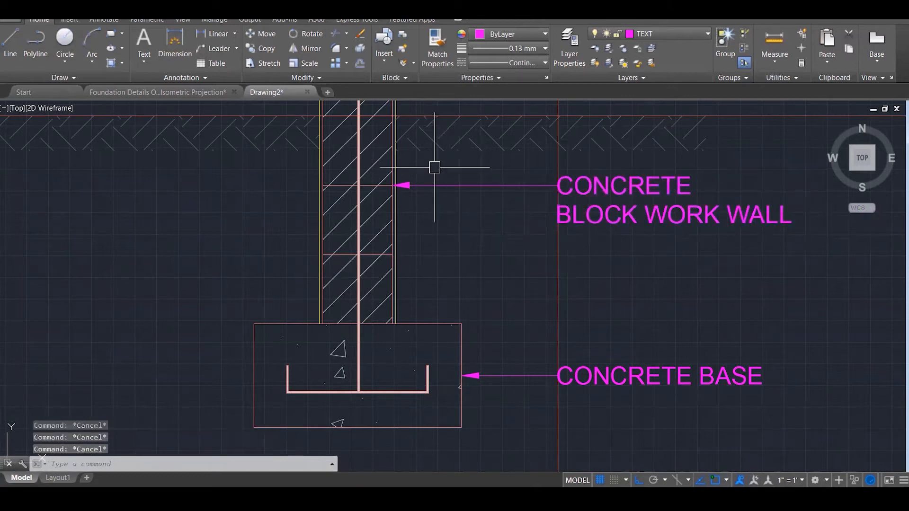
Extend the block work wall leader's arrowhead past the plaster into the hatched blockwork.
{"action": "scroll", "coordinate": [376, 154], "scroll_direction": "up", "scroll_amount": 3}
{"action": "scroll", "coordinate": [427, 196], "scroll_direction": "up", "scroll_amount": 3}
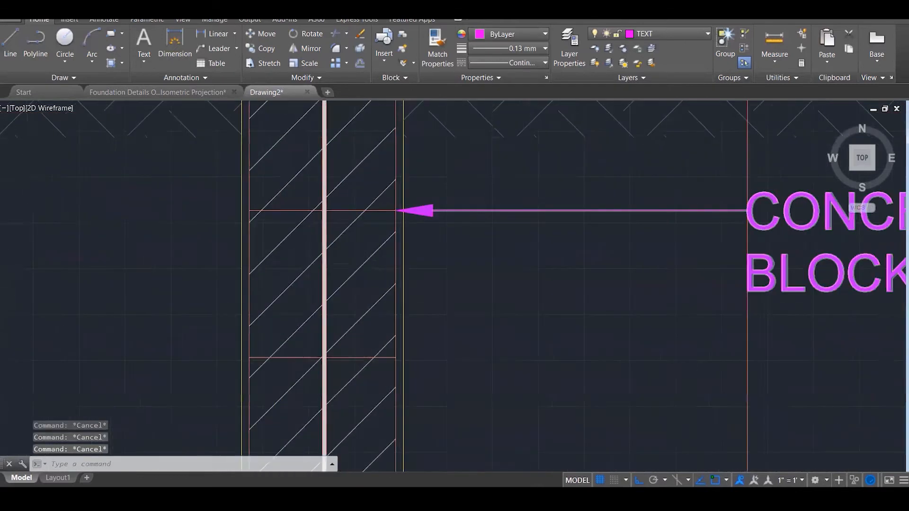
{"action": "left_click", "coordinate": [444, 210]}
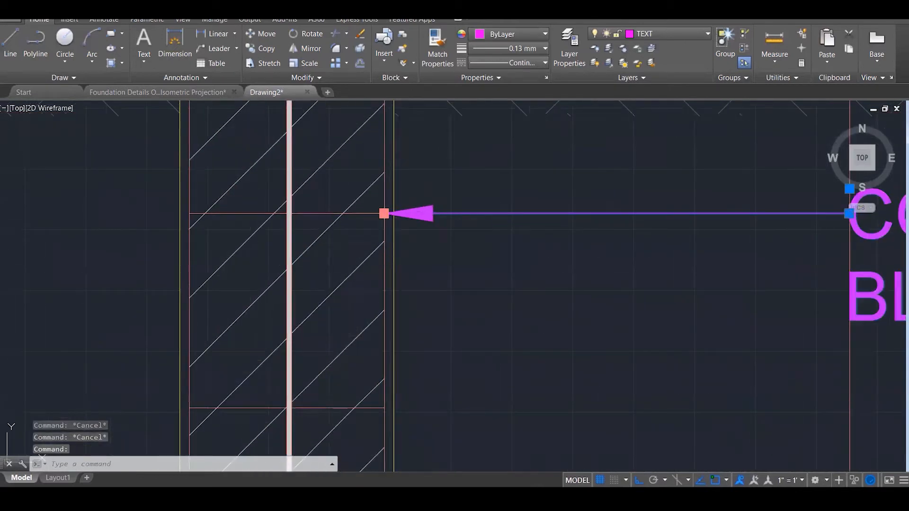
{"action": "left_click", "coordinate": [384, 214]}
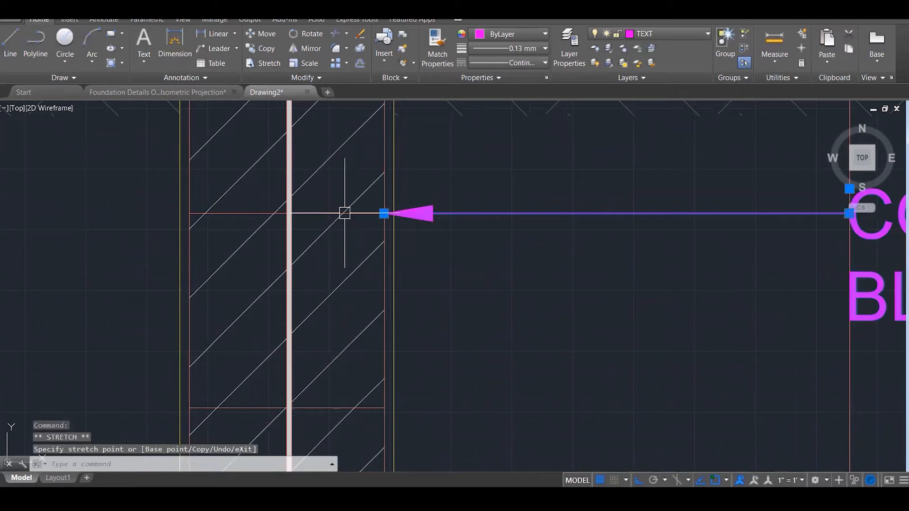
{"action": "key", "text": "Escape"}
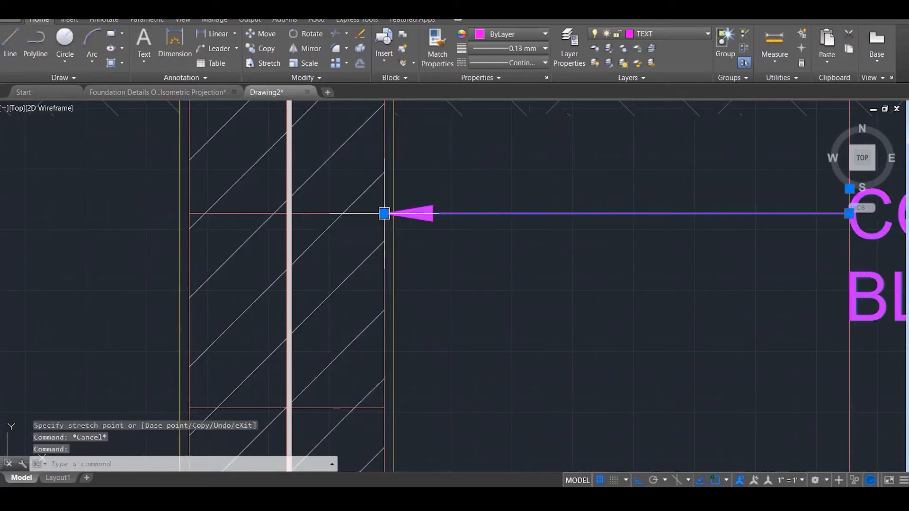
{"action": "left_click", "coordinate": [384, 214]}
{"action": "left_click", "coordinate": [330, 215]}
{"action": "key", "text": "Escape"}
{"action": "key", "text": "Escape"}
{"action": "scroll", "coordinate": [423, 201], "scroll_direction": "down", "scroll_amount": 5}
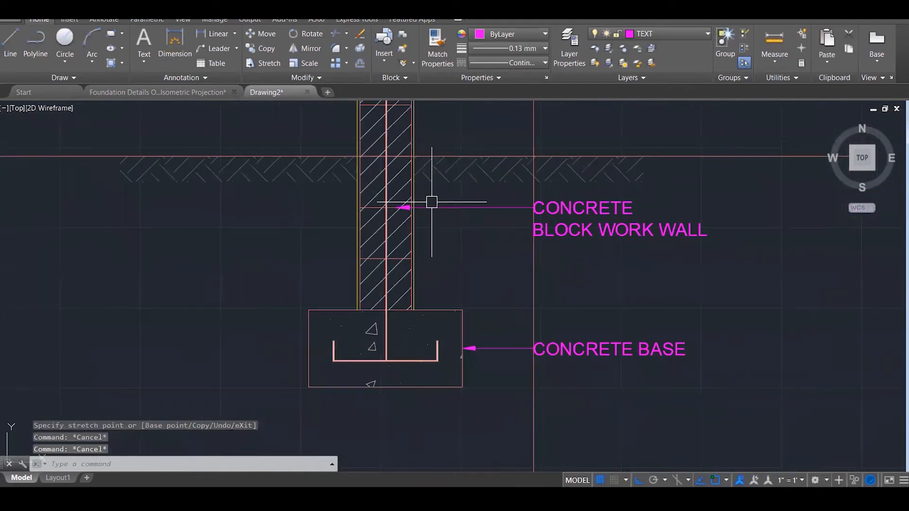
Compare the new section's labels with the reference detail's steel bars, plaster wall and block work leaders.
{"action": "scroll", "coordinate": [663, 265], "scroll_direction": "down", "scroll_amount": 2}
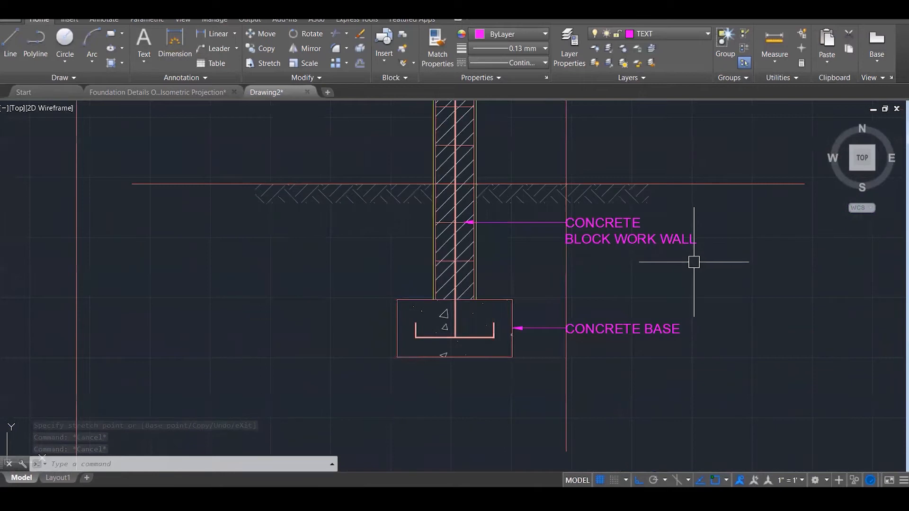
{"action": "scroll", "coordinate": [489, 251], "scroll_direction": "down", "scroll_amount": 2}
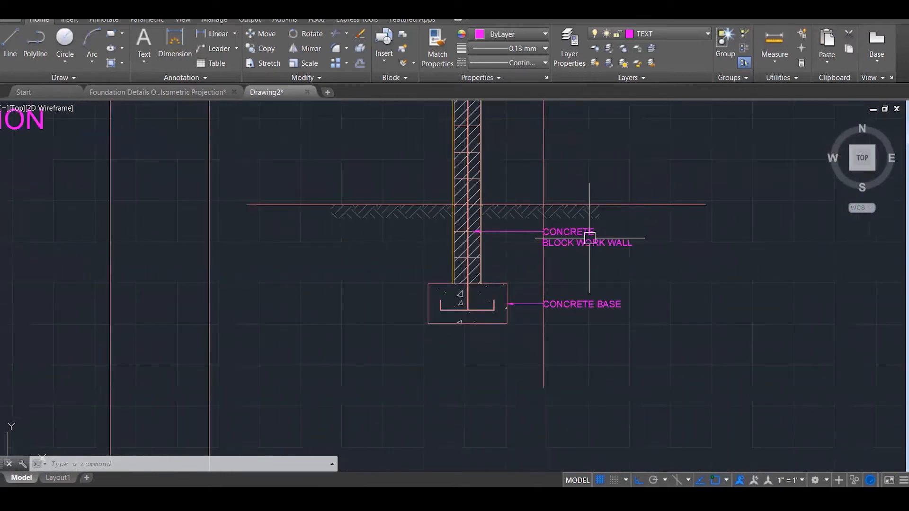
{"action": "scroll", "coordinate": [620, 245], "scroll_direction": "up", "scroll_amount": 3}
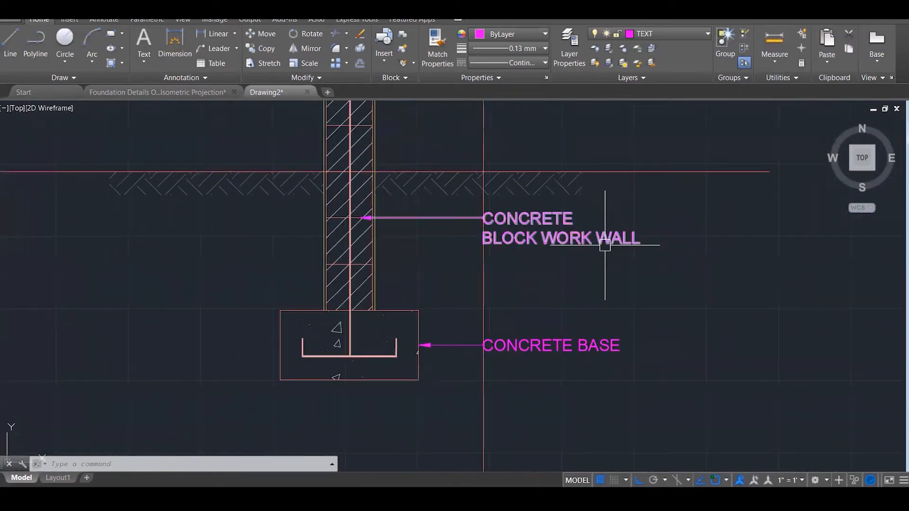
{"action": "scroll", "coordinate": [670, 311], "scroll_direction": "down", "scroll_amount": 2}
{"action": "scroll", "coordinate": [676, 312], "scroll_direction": "down", "scroll_amount": 2}
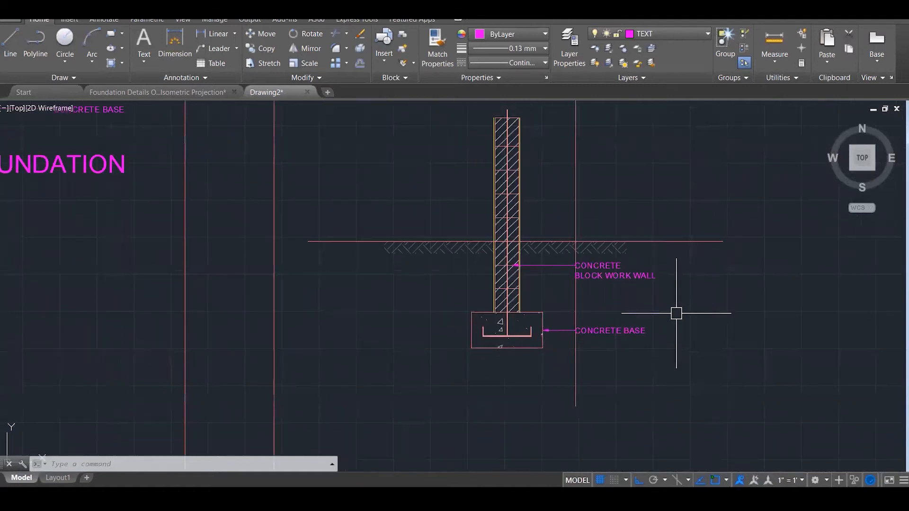
{"action": "scroll", "coordinate": [676, 312], "scroll_direction": "down", "scroll_amount": 1}
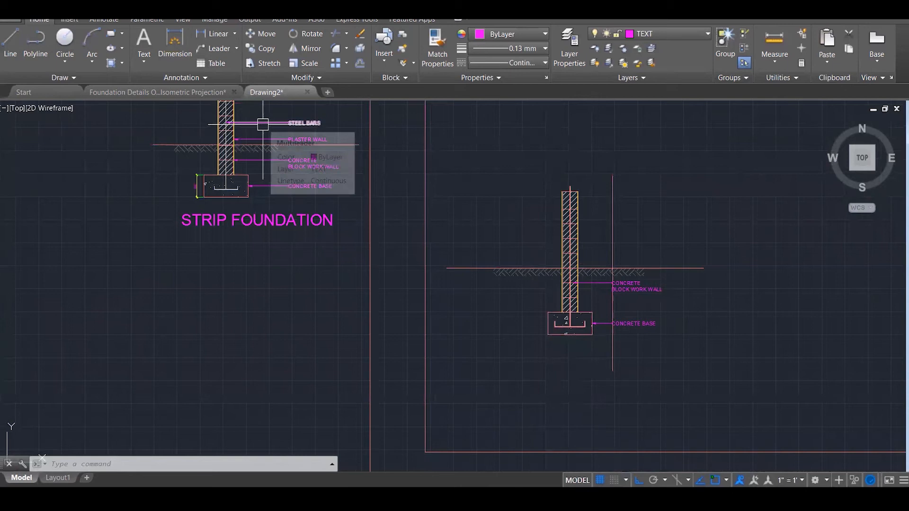
{"action": "scroll", "coordinate": [229, 123], "scroll_direction": "up", "scroll_amount": 3}
{"action": "scroll", "coordinate": [254, 150], "scroll_direction": "up", "scroll_amount": 3}
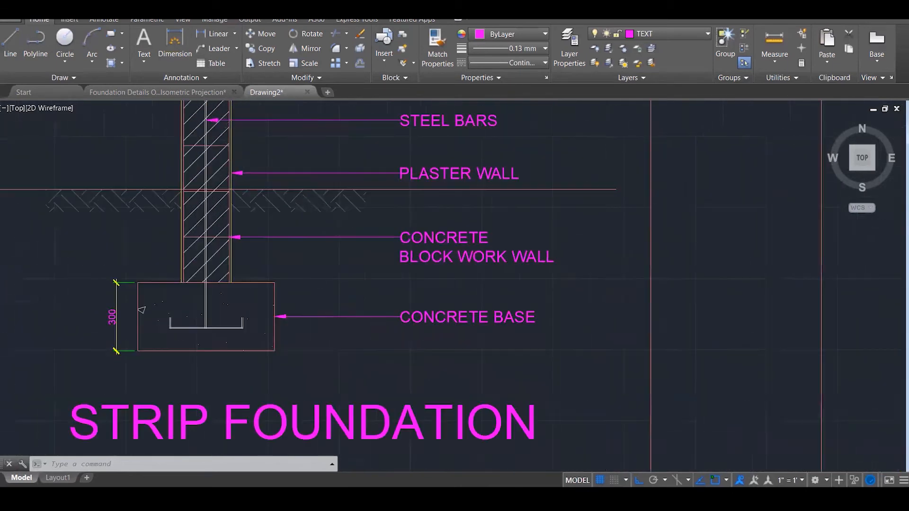
{"action": "scroll", "coordinate": [259, 162], "scroll_direction": "down", "scroll_amount": 6}
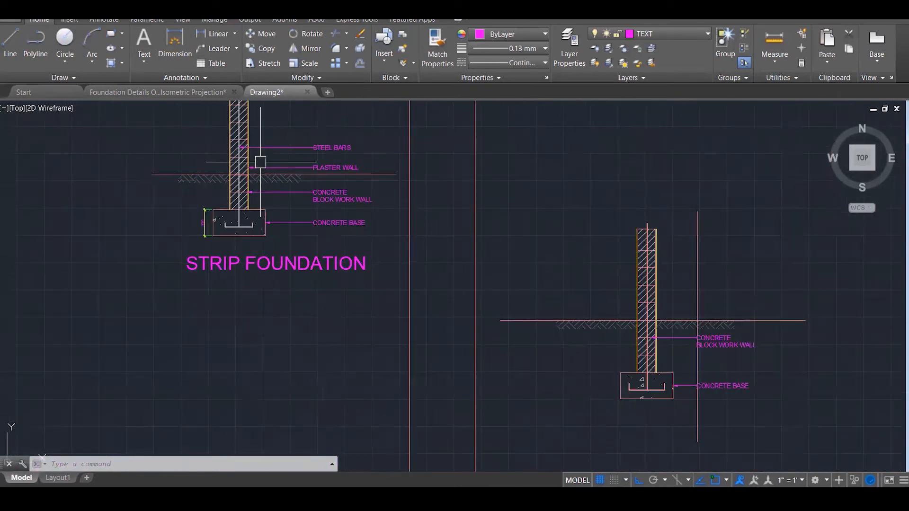
{"action": "scroll", "coordinate": [823, 335], "scroll_direction": "up", "scroll_amount": 3}
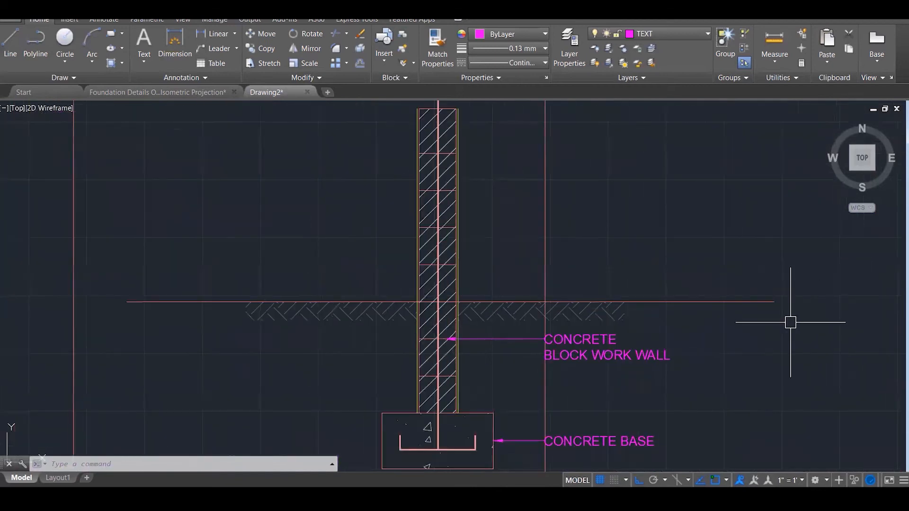
Add multiline text GROUND LEVEL above the far end of the ground line with text height 50.
{"action": "type", "text": "m"}
{"action": "key", "text": "Return"}
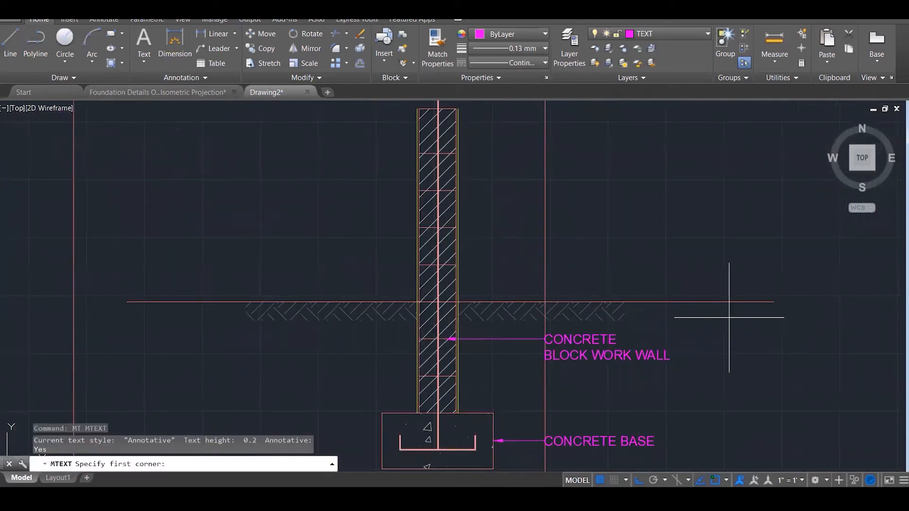
{"action": "left_click", "coordinate": [666, 268]}
{"action": "left_click", "coordinate": [784, 304]}
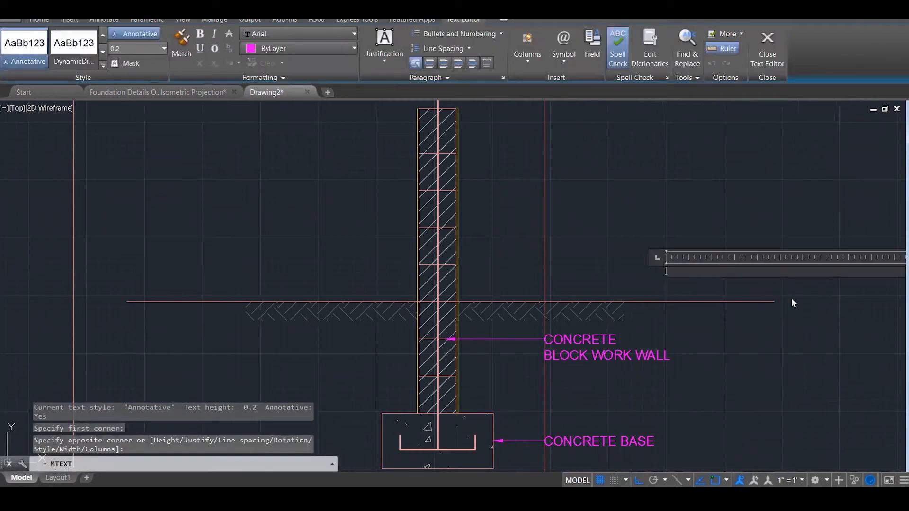
{"action": "type", "text": "GROUND LEVEL"}
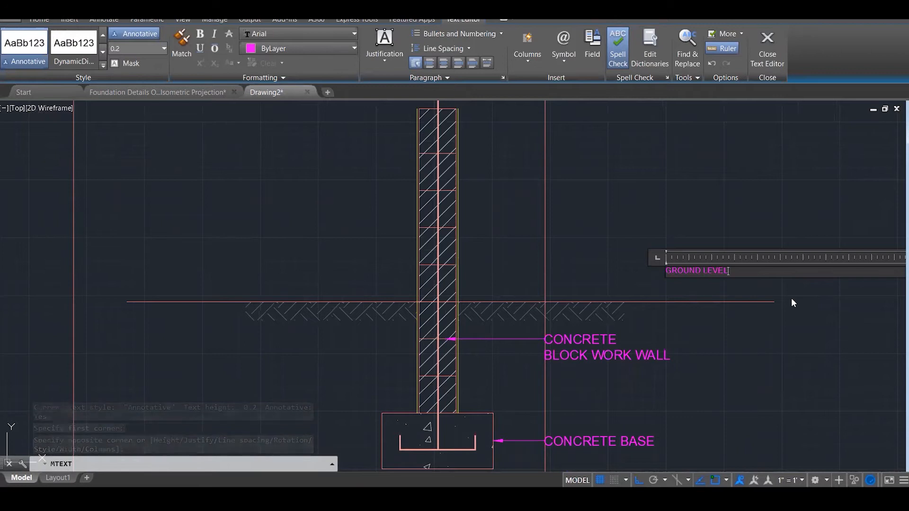
{"action": "key", "text": "ctrl+a"}
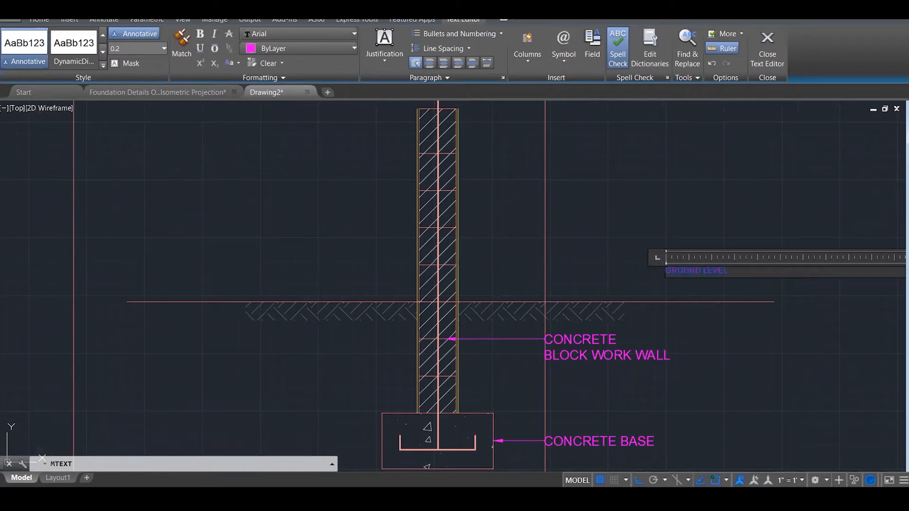
{"action": "left_click", "coordinate": [164, 48]}
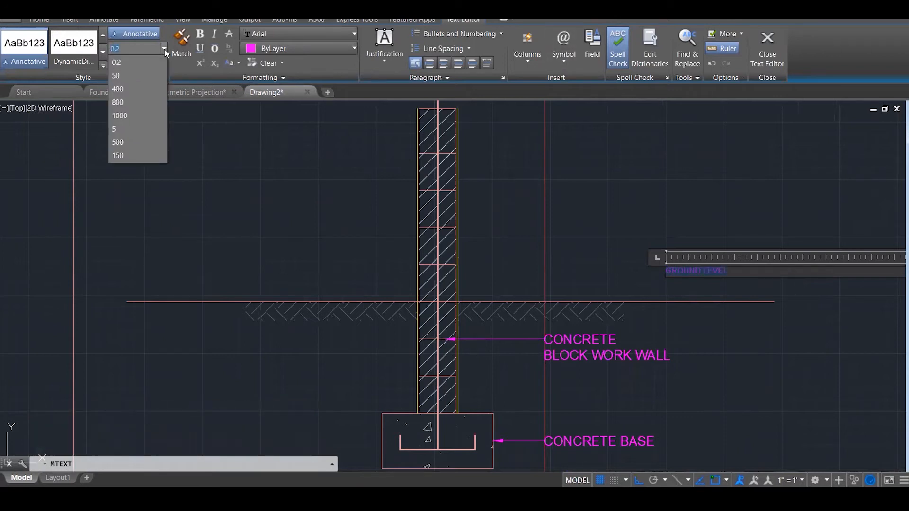
{"action": "left_click", "coordinate": [146, 75]}
{"action": "left_click", "coordinate": [756, 43]}
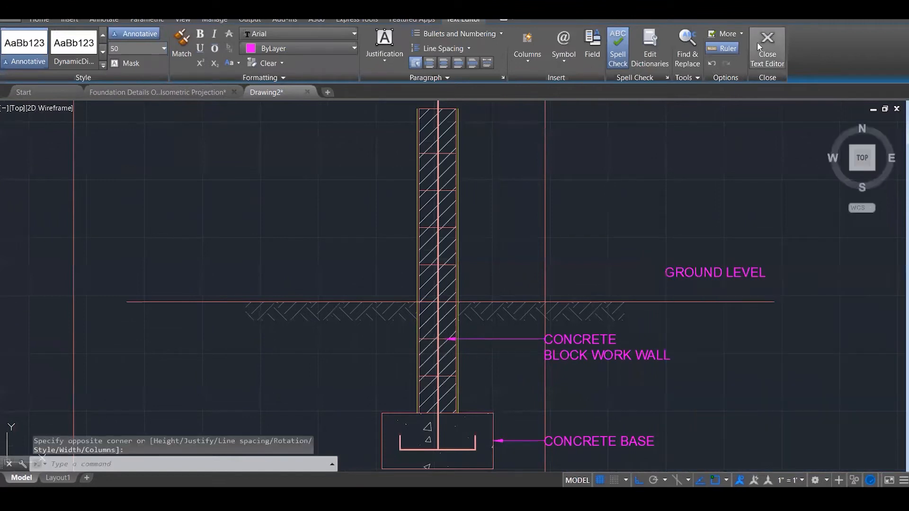
Move the GROUND LEVEL text straight down to sit just above the ground line.
{"action": "left_click", "coordinate": [726, 265]}
{"action": "scroll", "coordinate": [726, 264], "scroll_direction": "up", "scroll_amount": 3}
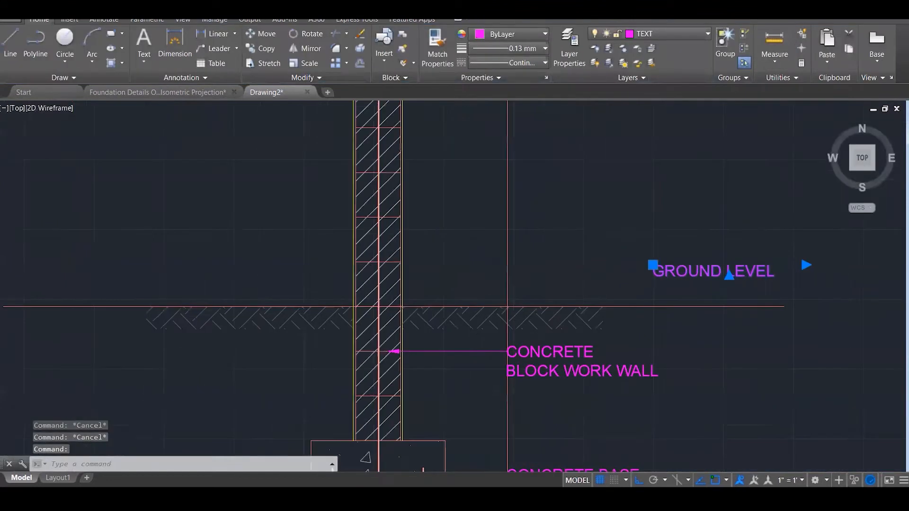
{"action": "left_click", "coordinate": [624, 252]}
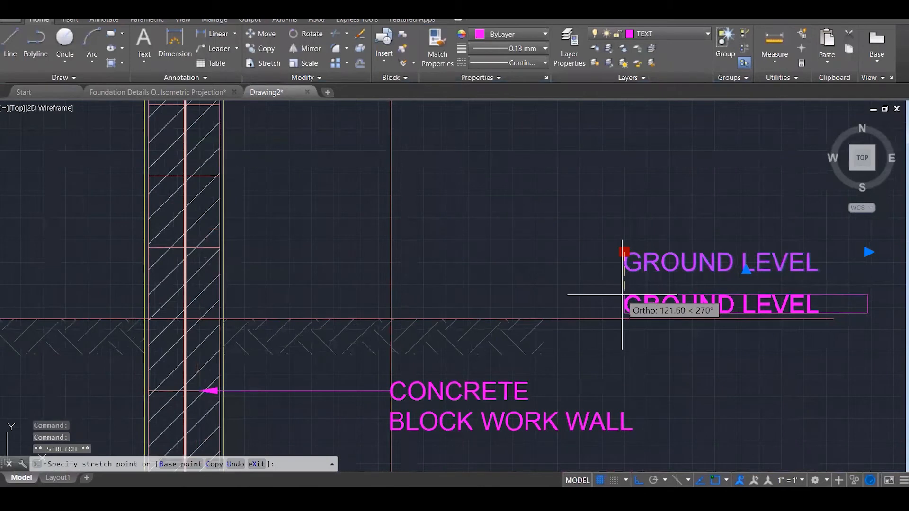
{"action": "left_click", "coordinate": [623, 295]}
{"action": "key", "text": "Escape"}
{"action": "scroll", "coordinate": [649, 258], "scroll_direction": "down", "scroll_amount": 4}
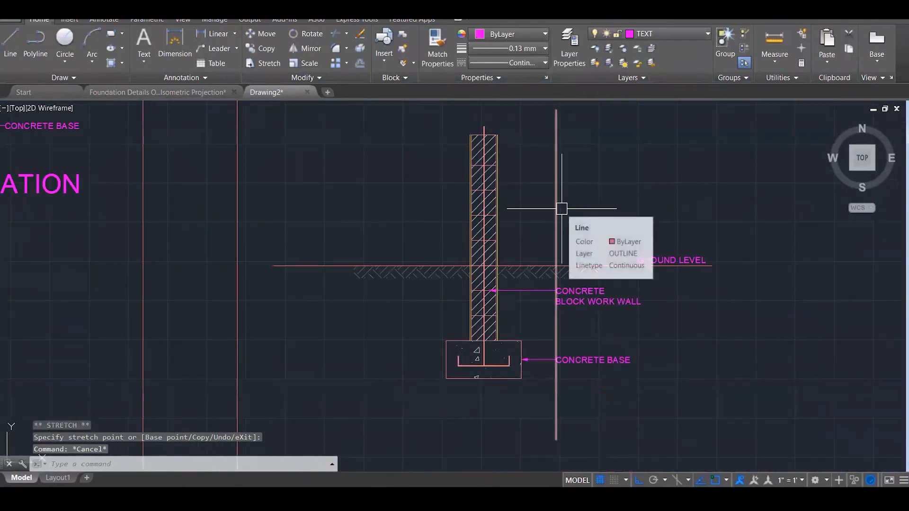
Draw a multileader from the wall's outer plaster face, just above ground level, to the vertical guide line.
{"action": "scroll", "coordinate": [682, 213], "scroll_direction": "down", "scroll_amount": 2}
{"action": "scroll", "coordinate": [300, 229], "scroll_direction": "down", "scroll_amount": 2}
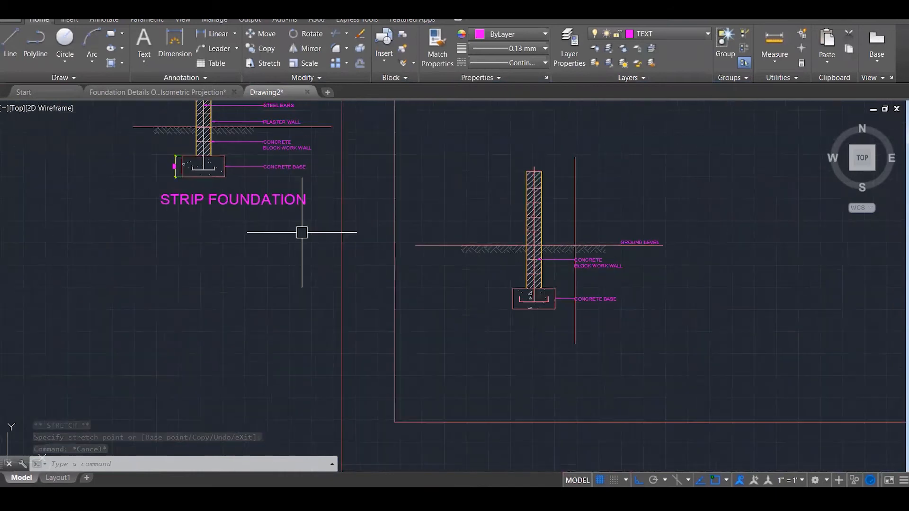
{"action": "scroll", "coordinate": [271, 114], "scroll_direction": "up", "scroll_amount": 3}
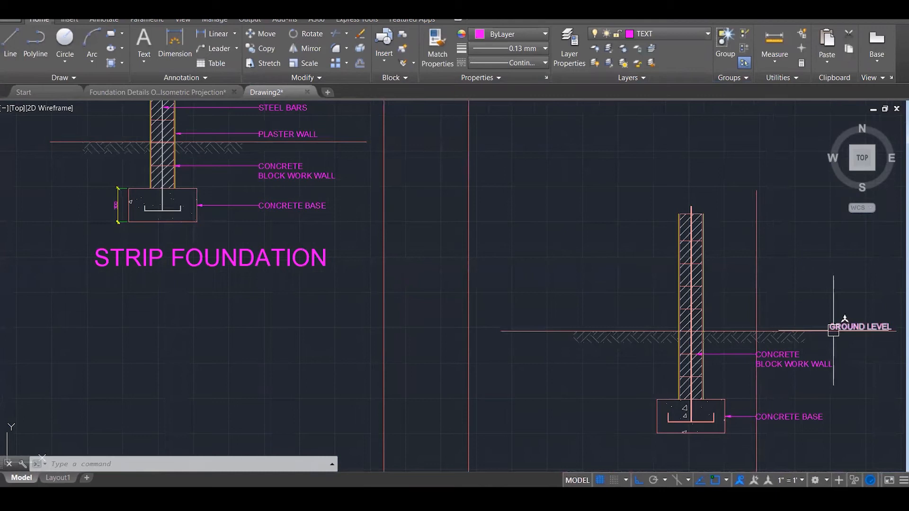
{"action": "scroll", "coordinate": [826, 327], "scroll_direction": "up", "scroll_amount": 3}
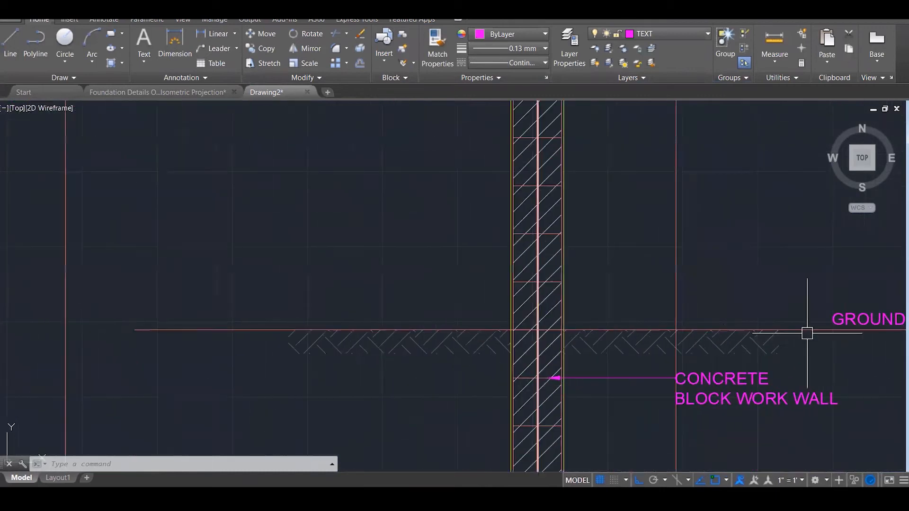
{"action": "left_click", "coordinate": [220, 48]}
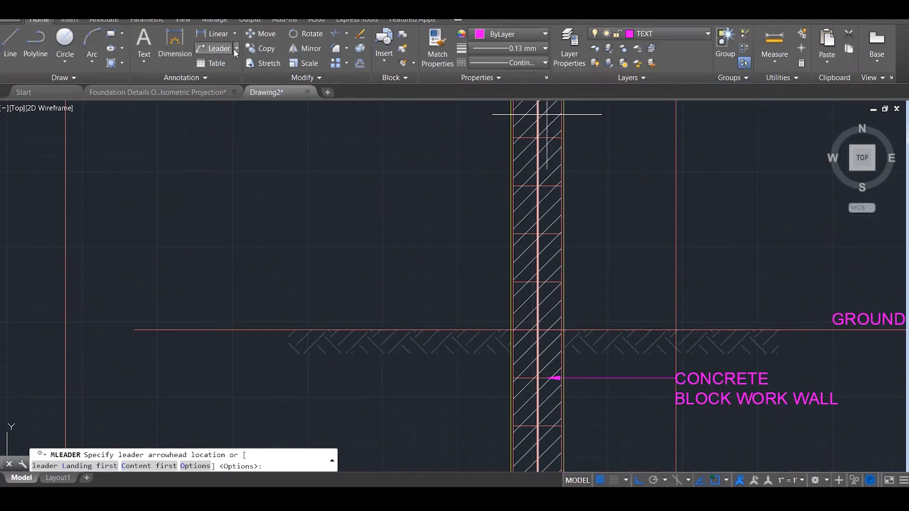
{"action": "left_click", "coordinate": [233, 48]}
{"action": "left_click", "coordinate": [236, 48]}
{"action": "left_click", "coordinate": [231, 68]}
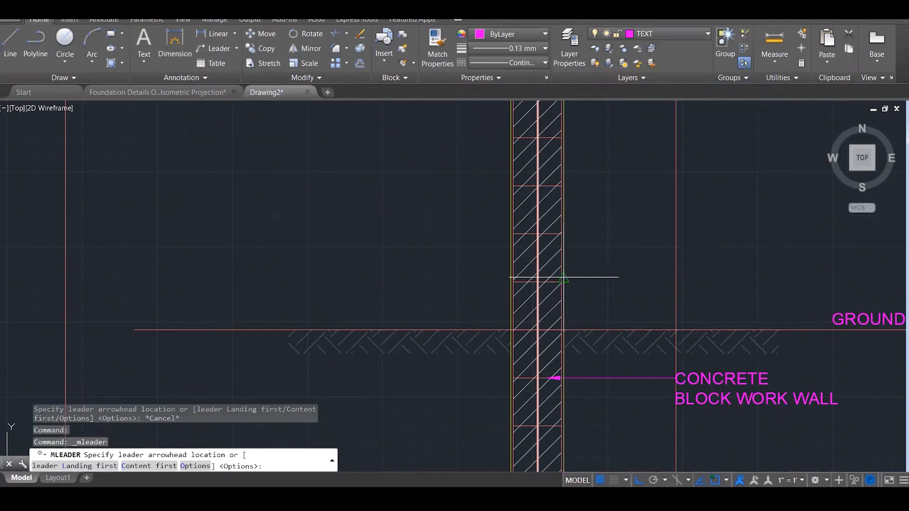
{"action": "left_click", "coordinate": [563, 277]}
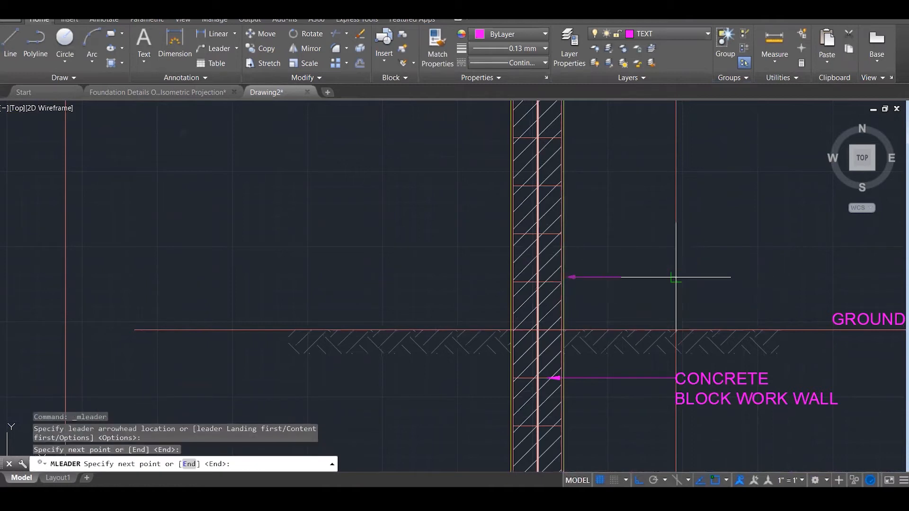
End the leader line and enter PLASTER as its label text.
{"action": "type", "text": "E"}
{"action": "key", "text": "Return"}
{"action": "type", "text": "PL"}
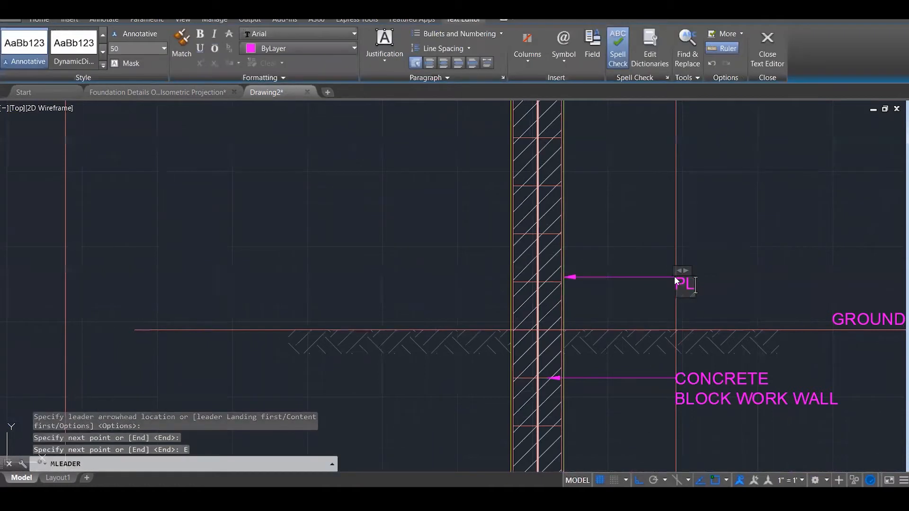
{"action": "type", "text": "ASTER"}
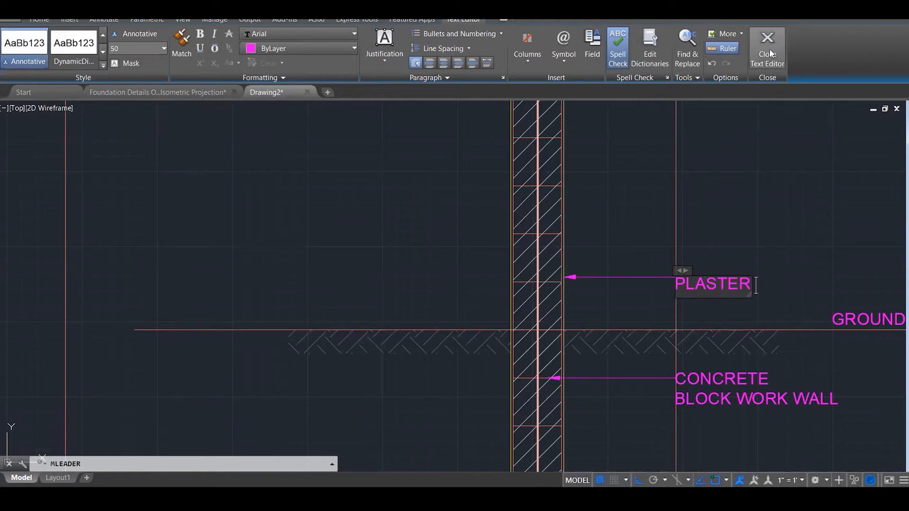
{"action": "scroll", "coordinate": [770, 184], "scroll_direction": "down", "scroll_amount": 1}
{"action": "type", "text": "WAL"}
{"action": "key", "text": "BackSpace"}
{"action": "key", "text": "BackSpace"}
{"action": "key", "text": "BackSpace"}
{"action": "key", "text": "BackSpace"}
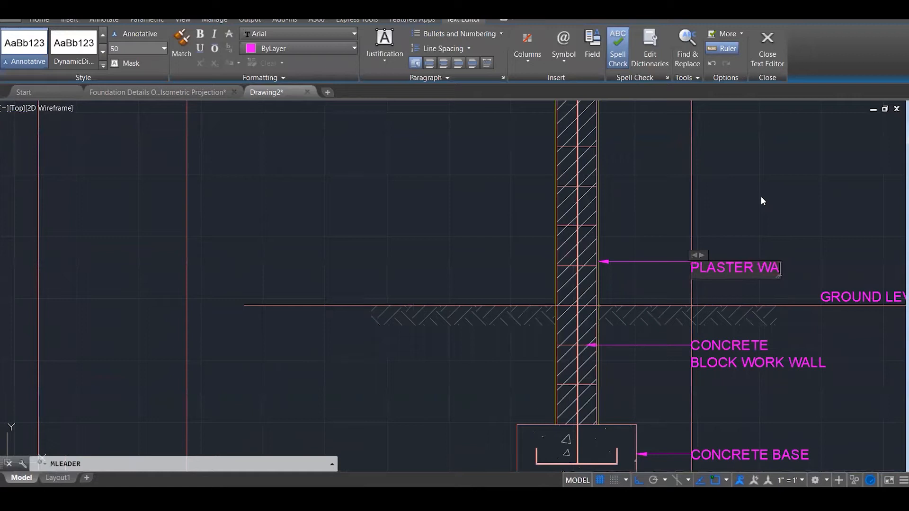
Reword the plaster leader's text to LAYER OF PLASTER and finish the text edit.
{"action": "key", "text": "Left"}
{"action": "key", "text": "Left"}
{"action": "key", "text": "Left"}
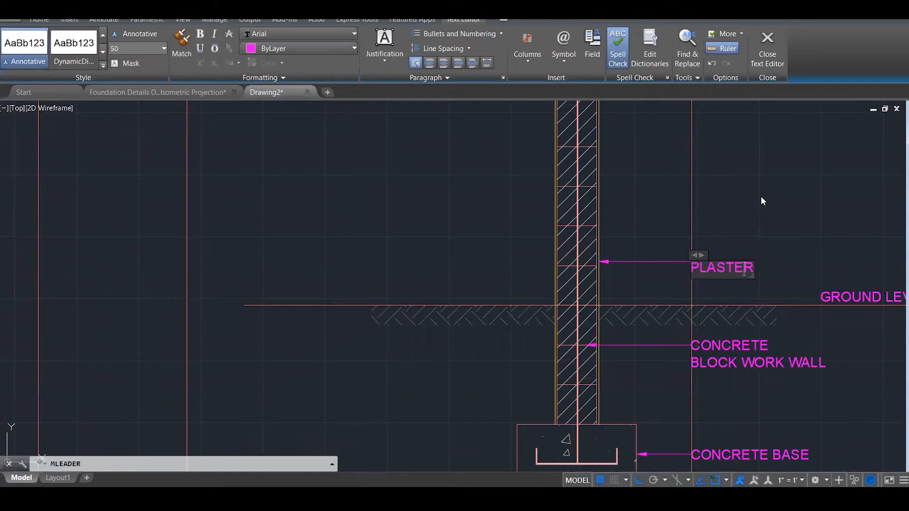
{"action": "key", "text": "Home"}
{"action": "type", "text": "LAYER "}
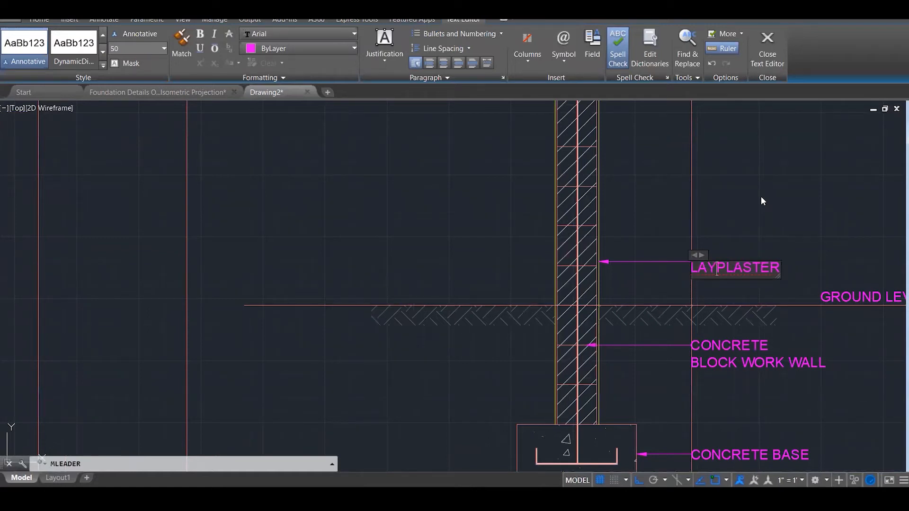
{"action": "type", "text": "OF"}
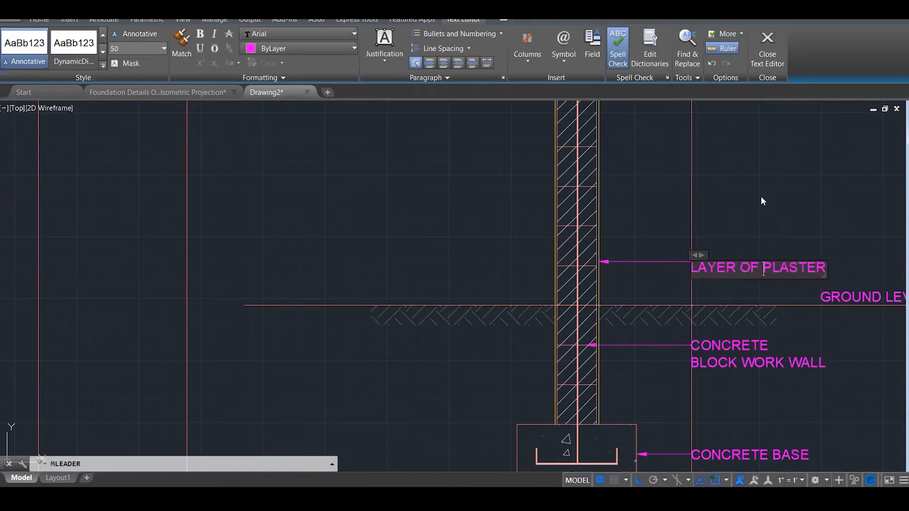
{"action": "left_click", "coordinate": [768, 50]}
Draw a multileader from the top end of the wall's vertical steel bar horizontally to the vertical guide line.
{"action": "scroll", "coordinate": [659, 236], "scroll_direction": "down", "scroll_amount": 4}
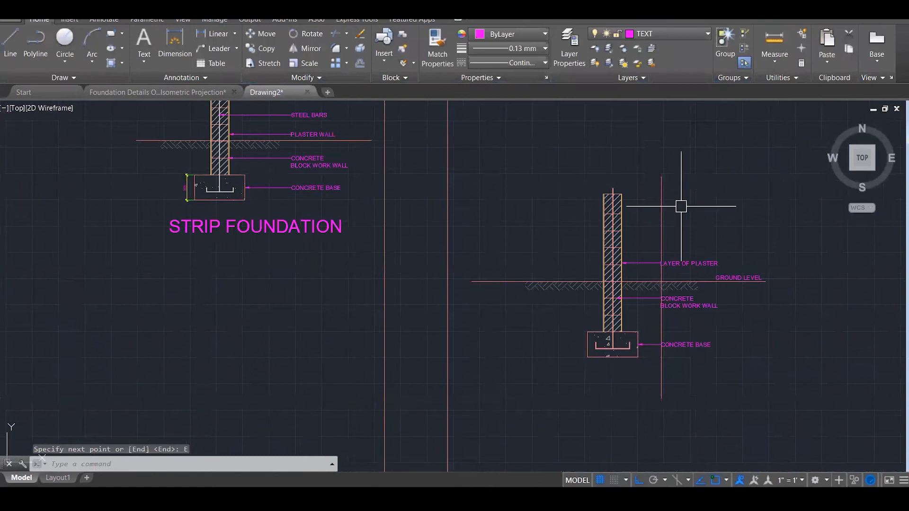
{"action": "scroll", "coordinate": [604, 274], "scroll_direction": "down", "scroll_amount": 2}
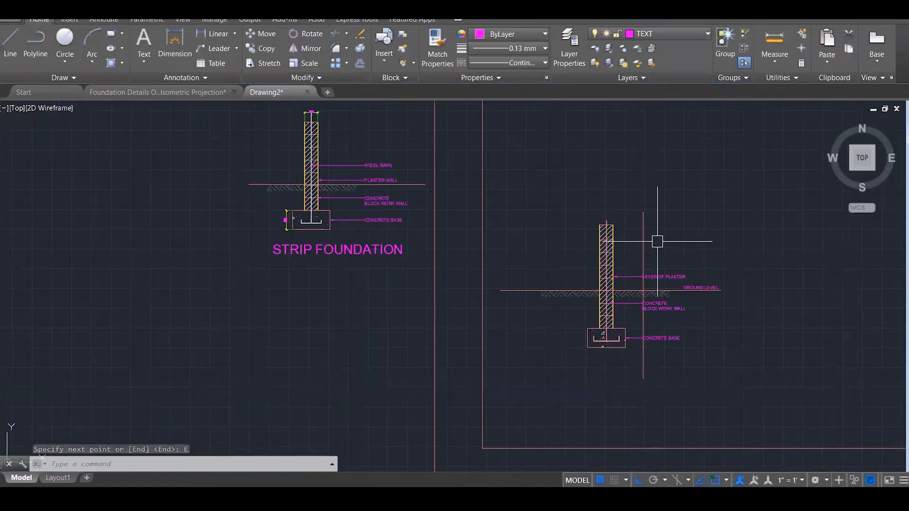
{"action": "scroll", "coordinate": [673, 263], "scroll_direction": "up", "scroll_amount": 2}
{"action": "scroll", "coordinate": [673, 262], "scroll_direction": "up", "scroll_amount": 3}
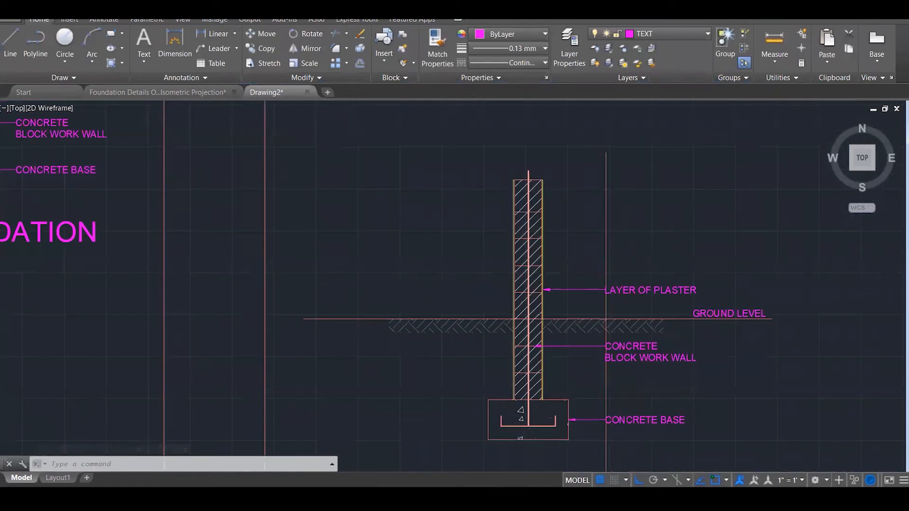
{"action": "scroll", "coordinate": [604, 272], "scroll_direction": "up", "scroll_amount": 2}
{"action": "scroll", "coordinate": [604, 268], "scroll_direction": "down", "scroll_amount": 3}
{"action": "scroll", "coordinate": [604, 268], "scroll_direction": "up", "scroll_amount": 2}
{"action": "left_click", "coordinate": [231, 50]}
{"action": "left_click", "coordinate": [236, 49]}
{"action": "left_click", "coordinate": [219, 48]}
{"action": "scroll", "coordinate": [507, 230], "scroll_direction": "up", "scroll_amount": 3}
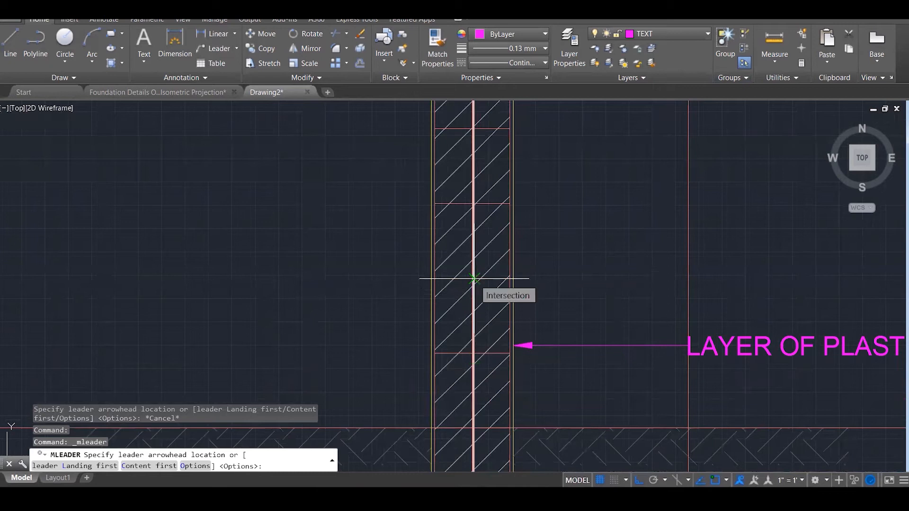
{"action": "scroll", "coordinate": [474, 278], "scroll_direction": "down", "scroll_amount": 3}
{"action": "scroll", "coordinate": [460, 135], "scroll_direction": "up", "scroll_amount": 3}
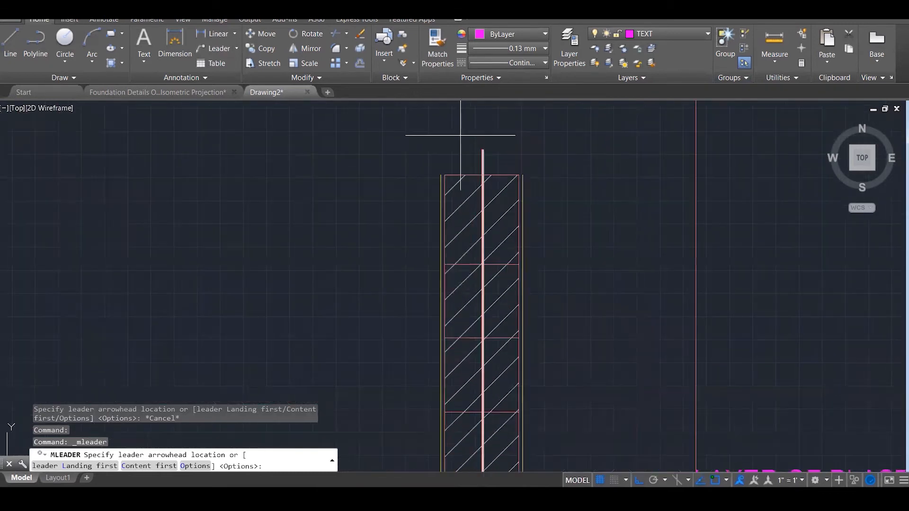
{"action": "left_click", "coordinate": [482, 150]}
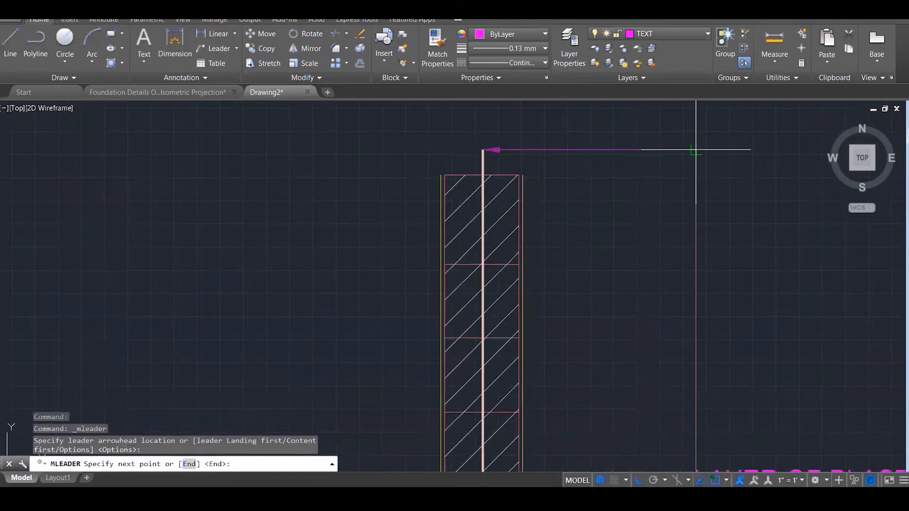
{"action": "type", "text": "E"}
{"action": "key", "text": "Return"}
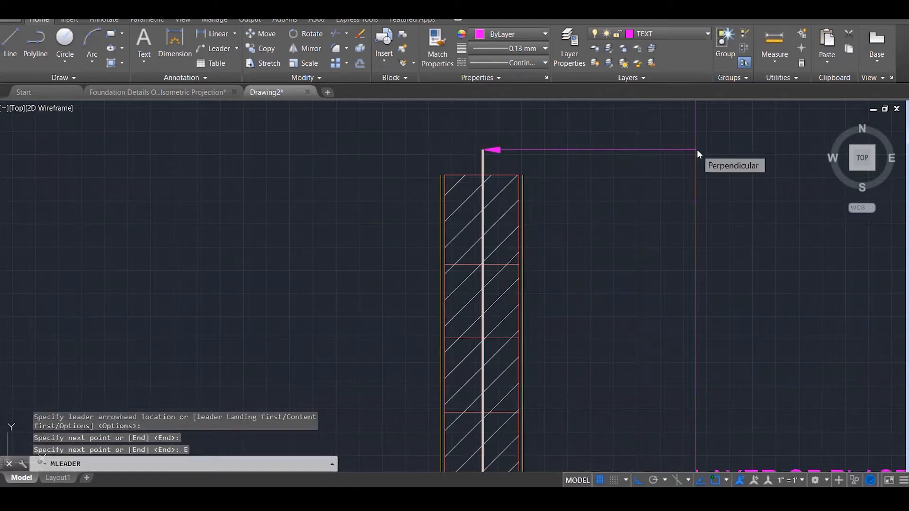
Enter STEEL BARS as the text of the new leader.
{"action": "type", "text": "STEEL "}
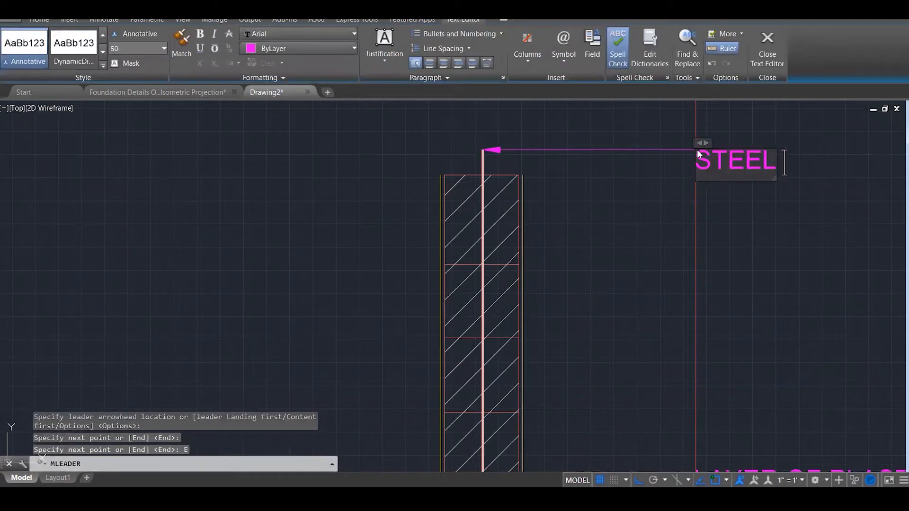
{"action": "type", "text": "BARS"}
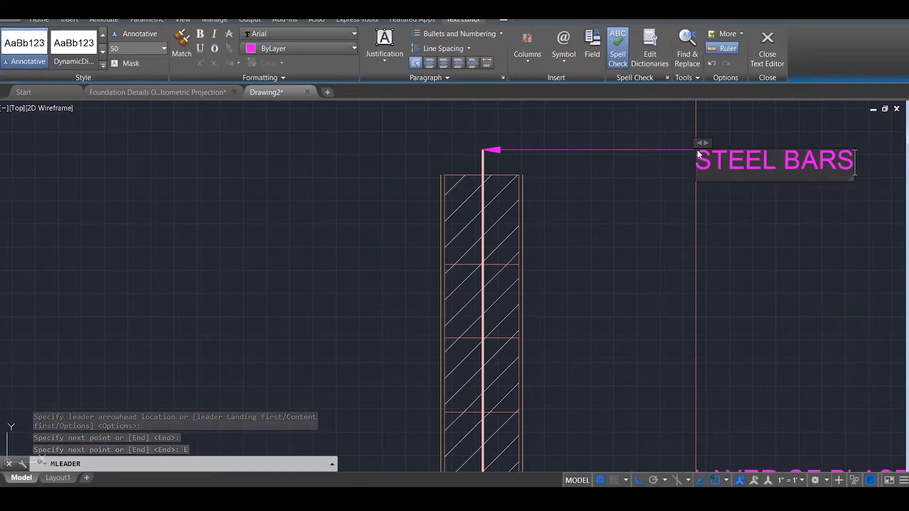
{"action": "left_click", "coordinate": [638, 194]}
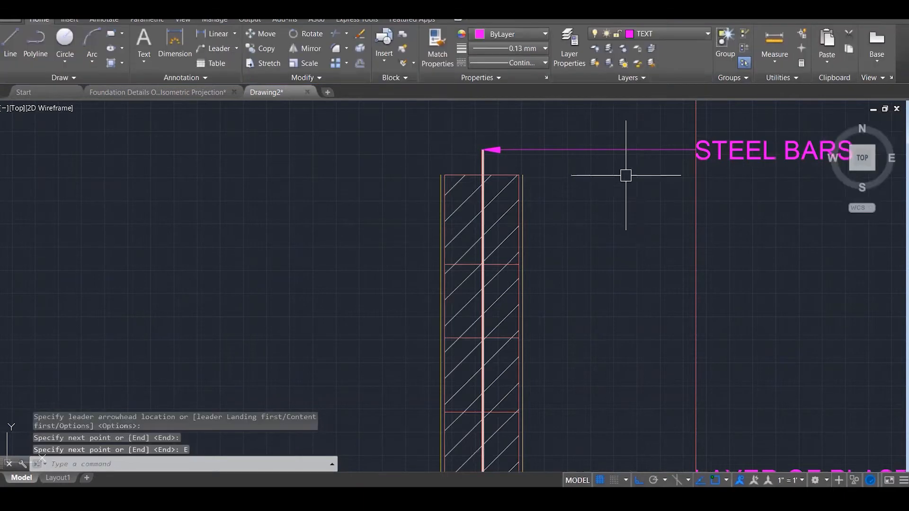
Move the STEEL BARS leader straight down along the steel bar to just above the LAYER OF PLASTER leader.
{"action": "left_click", "coordinate": [580, 148]}
{"action": "type", "text": "M"}
{"action": "key", "text": "Return"}
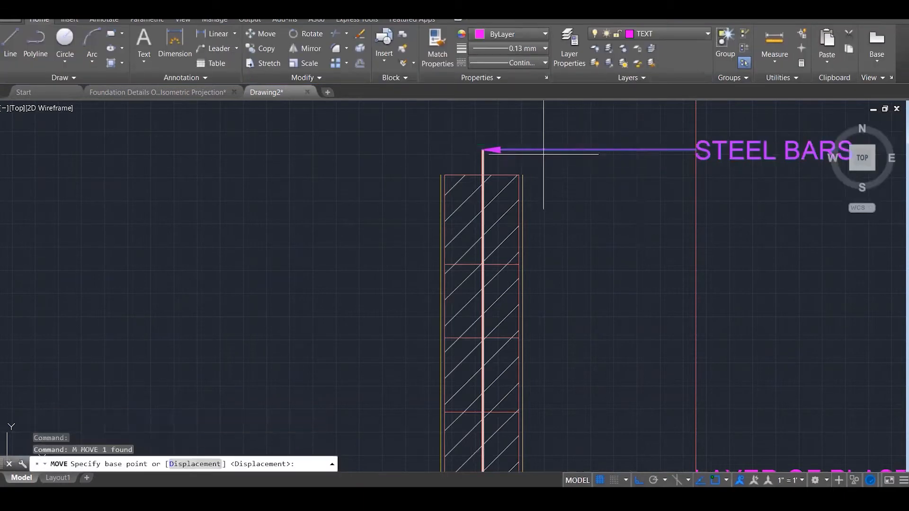
{"action": "left_click", "coordinate": [482, 149]}
{"action": "scroll", "coordinate": [497, 127], "scroll_direction": "down", "scroll_amount": 2}
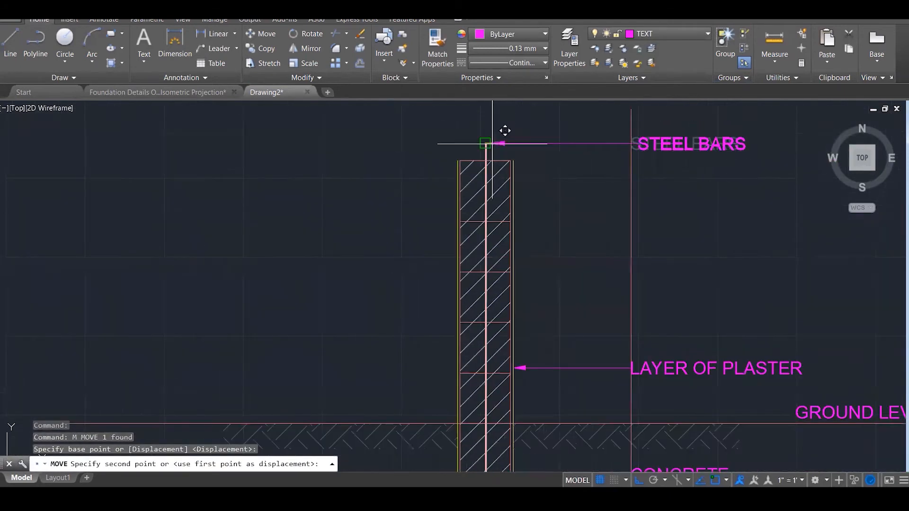
{"action": "scroll", "coordinate": [488, 291], "scroll_direction": "up", "scroll_amount": 3}
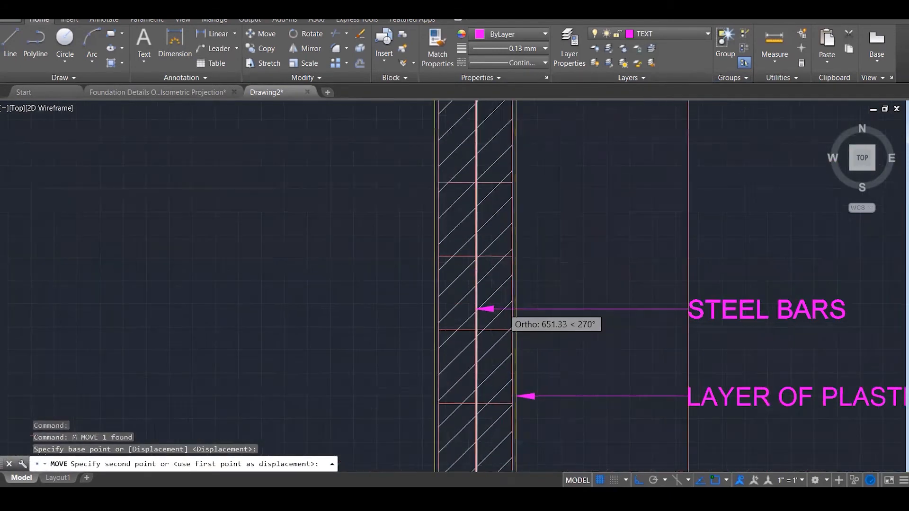
{"action": "left_click", "coordinate": [505, 280]}
Delete the vertical guide line used to align the leader labels of the strip foundation detail.
{"action": "scroll", "coordinate": [497, 290], "scroll_direction": "down", "scroll_amount": 2}
{"action": "scroll", "coordinate": [506, 289], "scroll_direction": "down", "scroll_amount": 5}
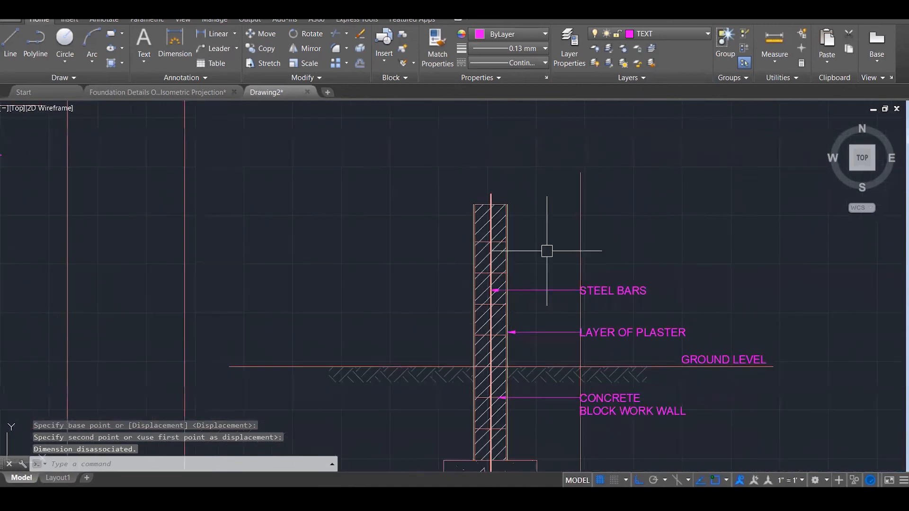
{"action": "scroll", "coordinate": [645, 325], "scroll_direction": "up", "scroll_amount": 2}
{"action": "scroll", "coordinate": [628, 351], "scroll_direction": "down", "scroll_amount": 2}
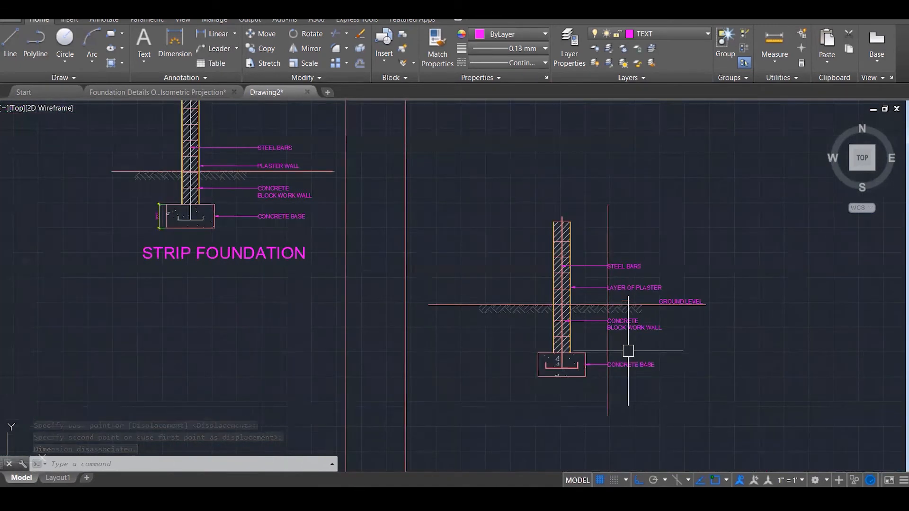
{"action": "scroll", "coordinate": [649, 365], "scroll_direction": "up", "scroll_amount": 2}
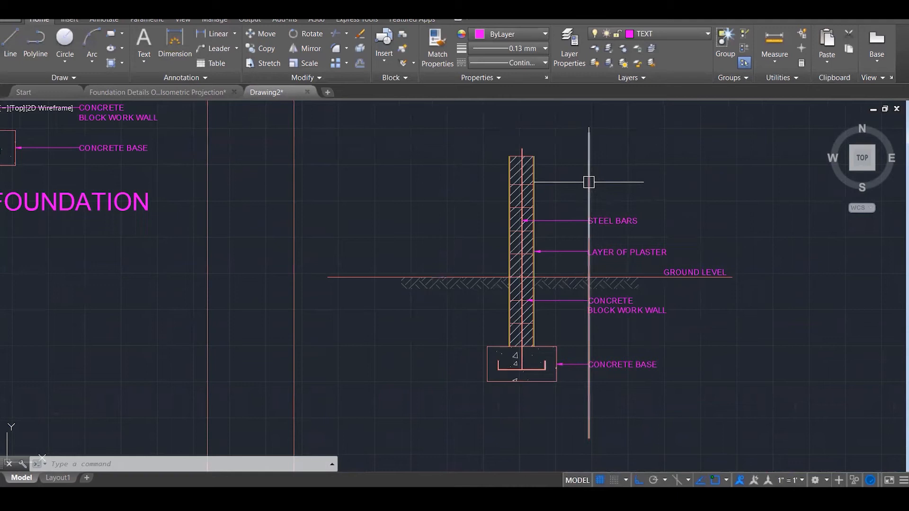
{"action": "left_click", "coordinate": [589, 182]}
{"action": "key", "text": "Delete"}
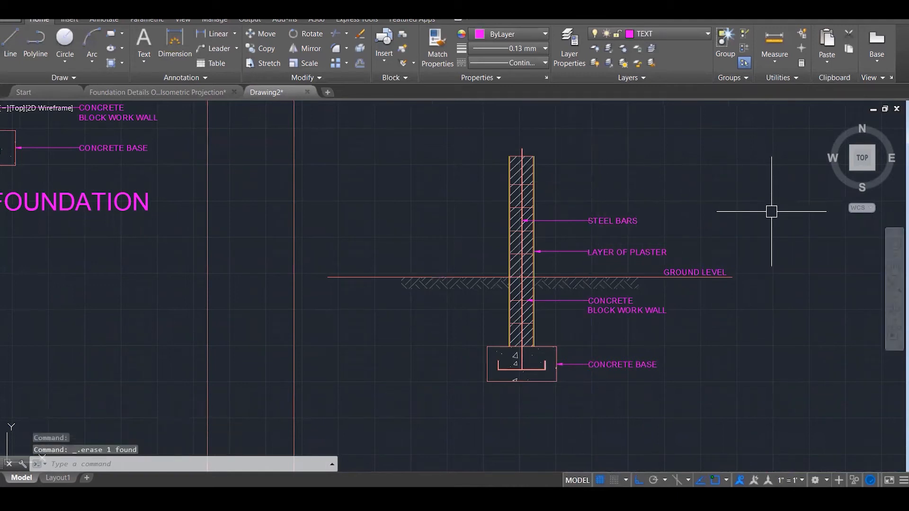
Copy the STRIP FOUNDATION title from the reference detail to beneath the new detail, using the concrete base's lower corner as reference.
{"action": "scroll", "coordinate": [771, 209], "scroll_direction": "down", "scroll_amount": 2}
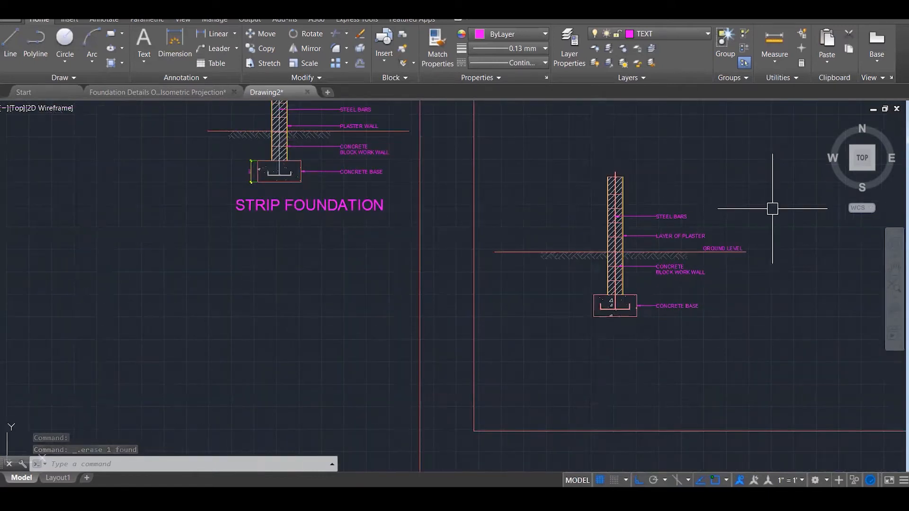
{"action": "left_click", "coordinate": [336, 207]}
{"action": "type", "text": "co"}
{"action": "key", "text": "Return"}
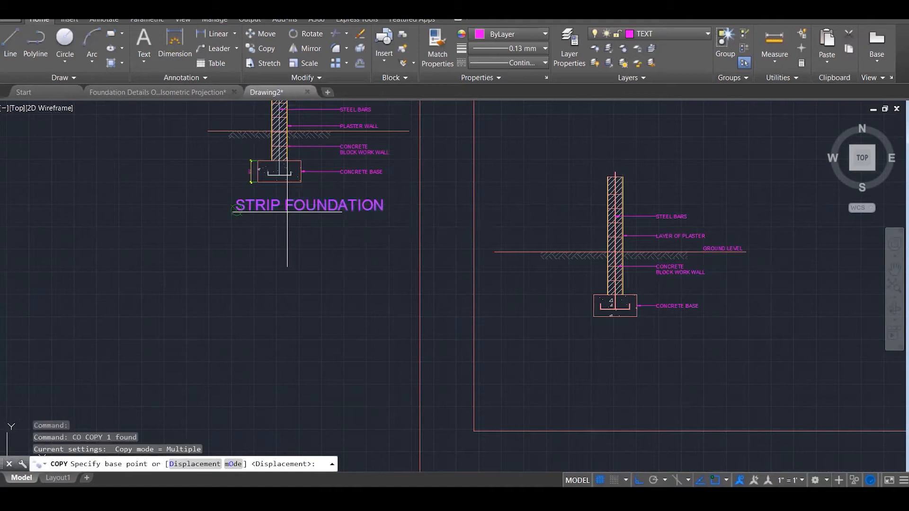
{"action": "left_click", "coordinate": [251, 182]}
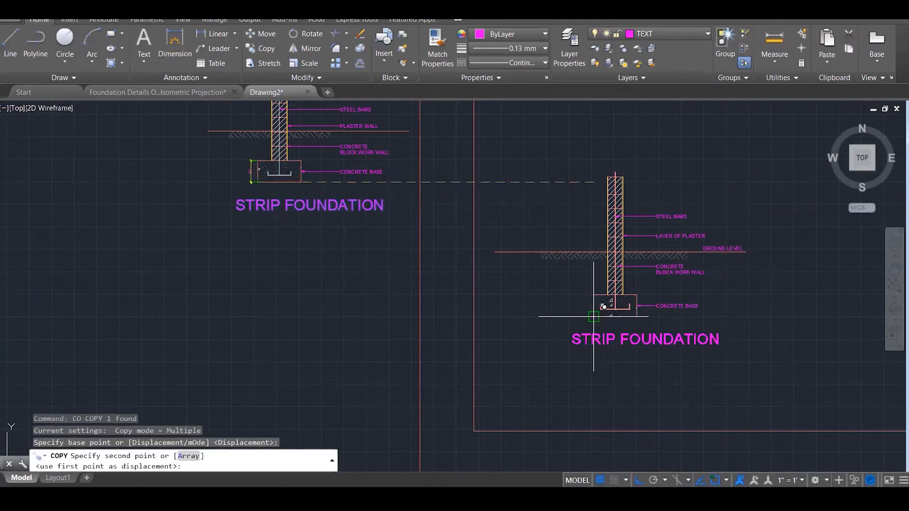
{"action": "left_click", "coordinate": [608, 317]}
{"action": "key", "text": "Escape"}
Change the copied title to STRIP FOUNDATION ORTHOGRAPHIC.
{"action": "double_click", "coordinate": [701, 339]}
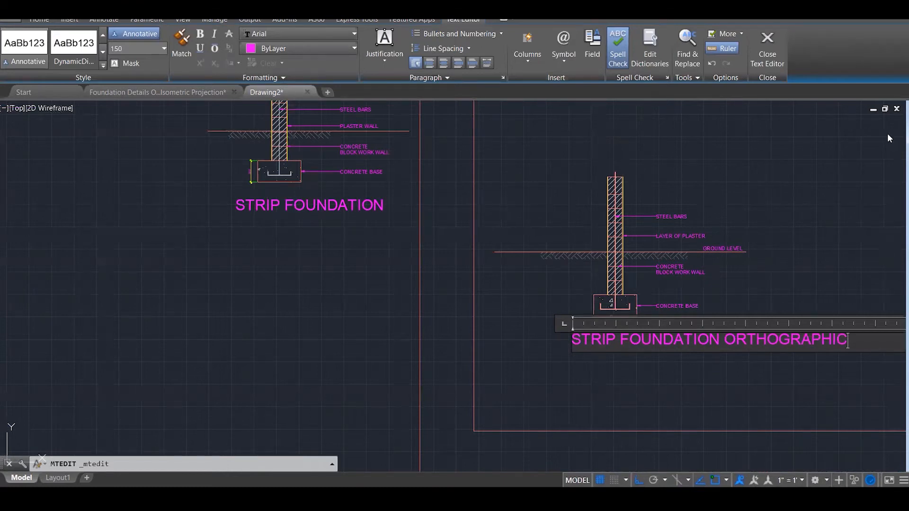
{"action": "left_click", "coordinate": [772, 60]}
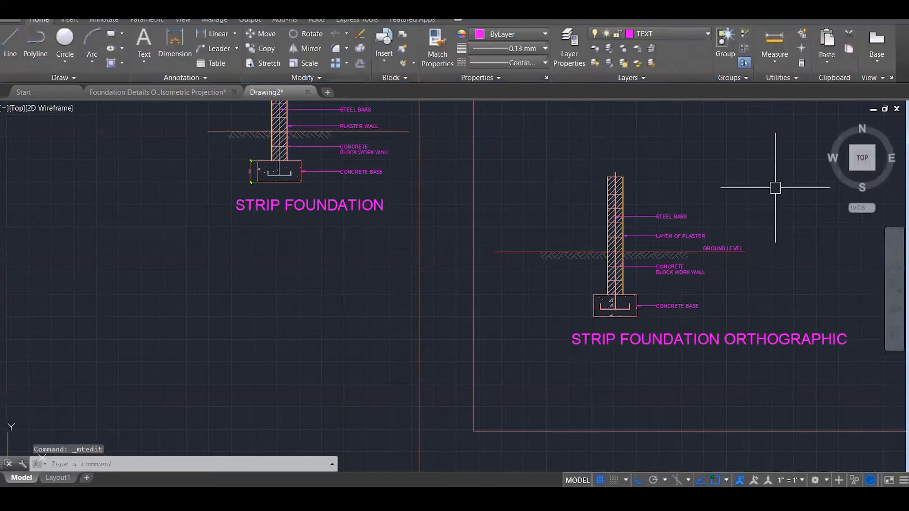
{"action": "scroll", "coordinate": [339, 227], "scroll_direction": "down", "scroll_amount": 1}
{"action": "scroll", "coordinate": [741, 290], "scroll_direction": "up", "scroll_amount": 1}
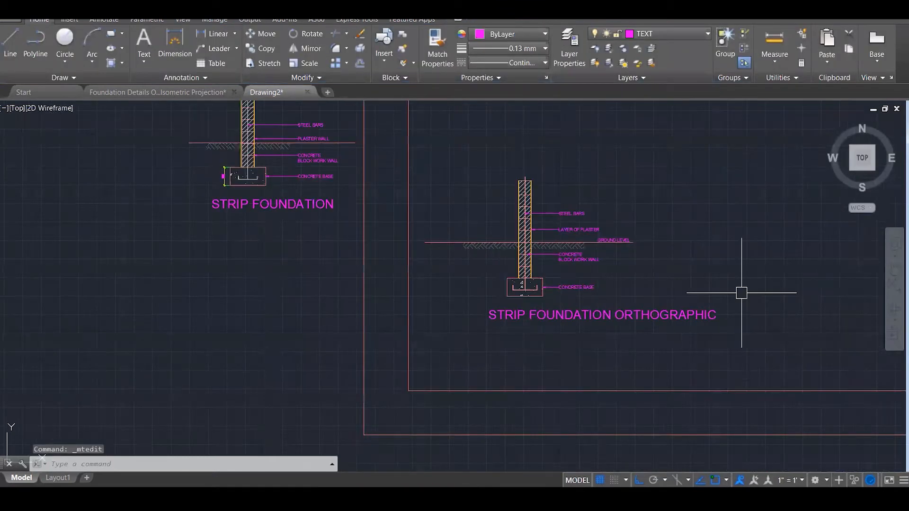
{"action": "scroll", "coordinate": [690, 274], "scroll_direction": "up", "scroll_amount": 1}
{"action": "scroll", "coordinate": [416, 126], "scroll_direction": "up", "scroll_amount": 1}
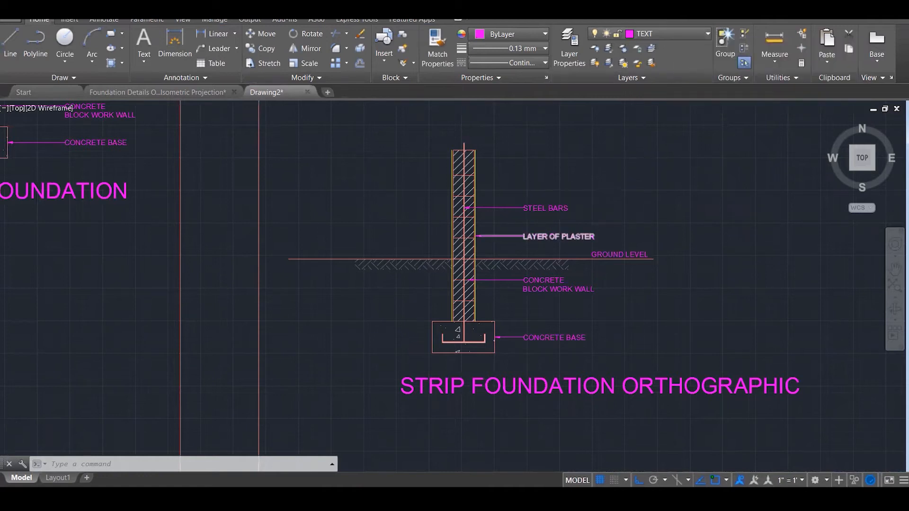
Switch to the Foundation Details isometric projection drawing and locate the STRIP FOUNDATION ISOMETRIC detail.
{"action": "scroll", "coordinate": [524, 253], "scroll_direction": "down", "scroll_amount": 6}
{"action": "scroll", "coordinate": [531, 261], "scroll_direction": "down", "scroll_amount": 3}
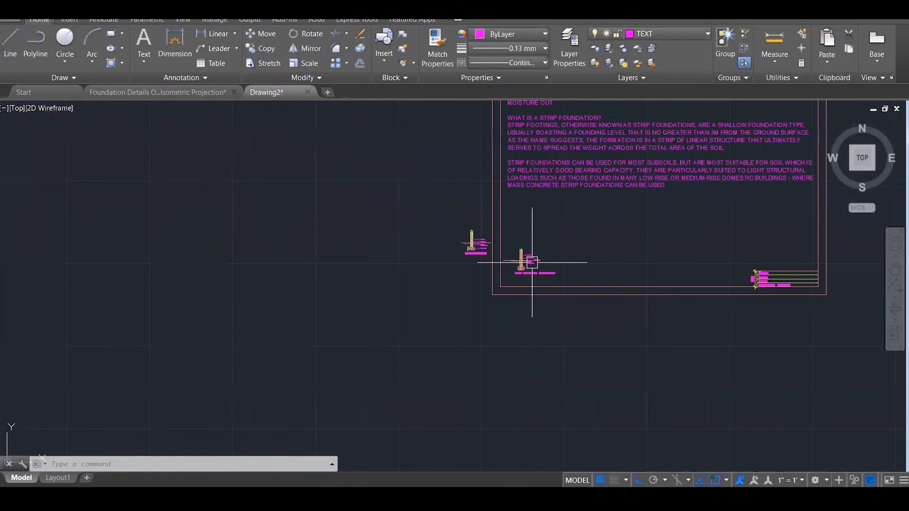
{"action": "scroll", "coordinate": [531, 261], "scroll_direction": "up", "scroll_amount": 5}
{"action": "scroll", "coordinate": [532, 262], "scroll_direction": "up", "scroll_amount": 2}
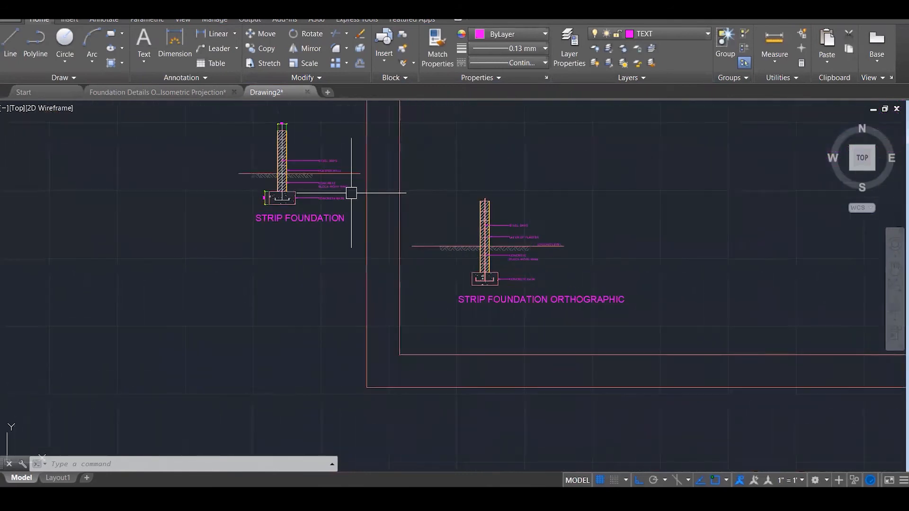
{"action": "left_click", "coordinate": [185, 92]}
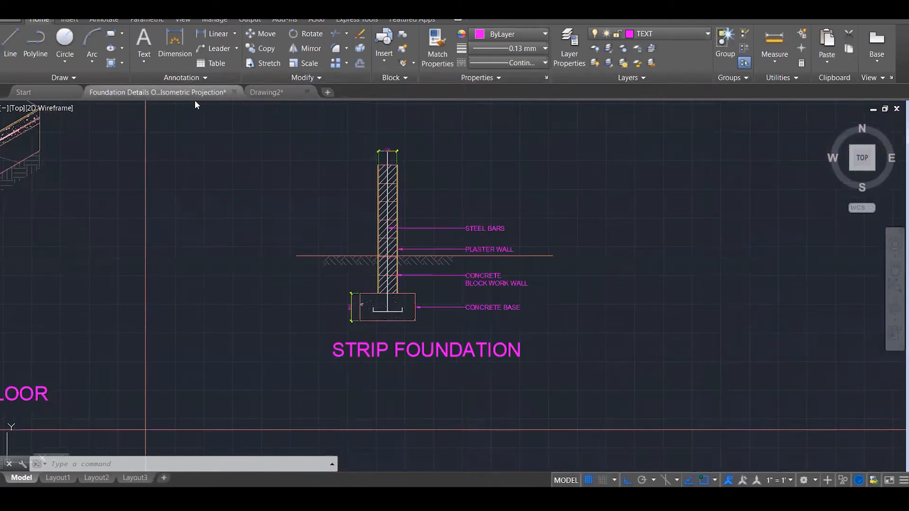
{"action": "scroll", "coordinate": [492, 291], "scroll_direction": "down", "scroll_amount": 3}
{"action": "scroll", "coordinate": [493, 291], "scroll_direction": "down", "scroll_amount": 3}
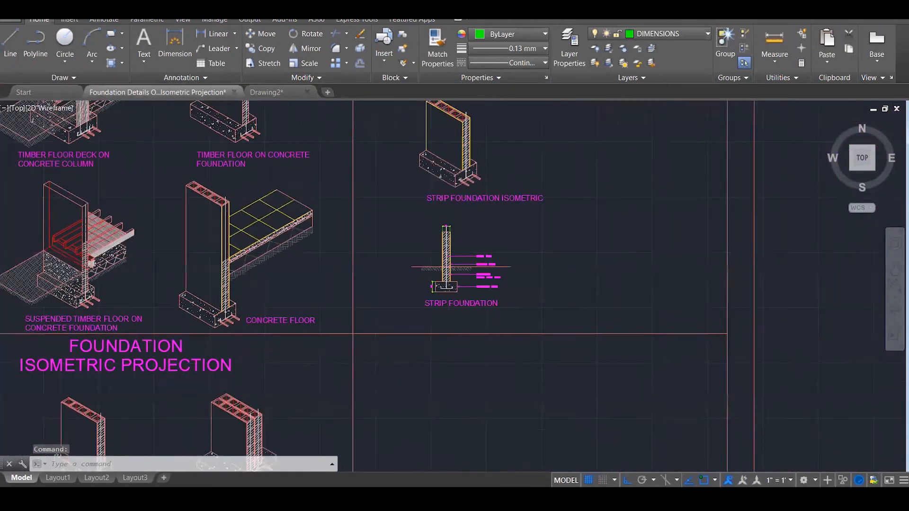
{"action": "scroll", "coordinate": [433, 132], "scroll_direction": "up", "scroll_amount": 5}
{"action": "scroll", "coordinate": [433, 133], "scroll_direction": "up", "scroll_amount": 3}
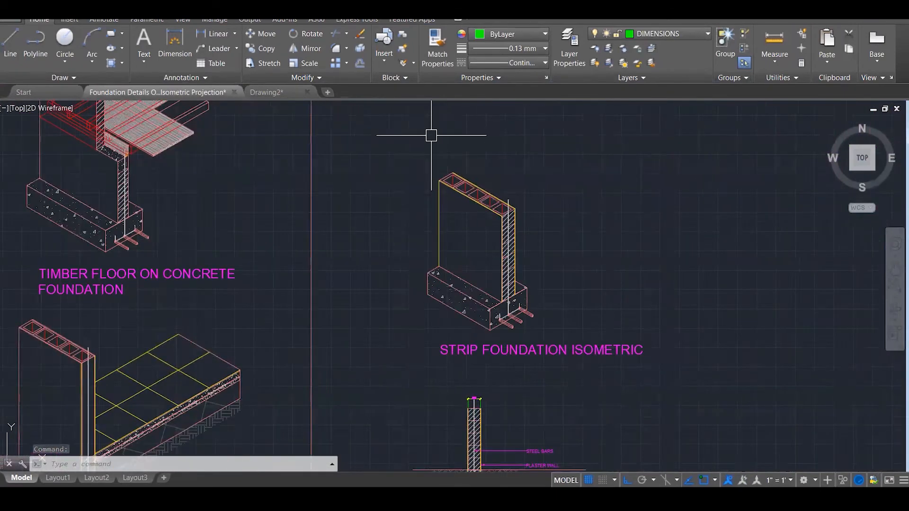
{"action": "scroll", "coordinate": [430, 135], "scroll_direction": "down", "scroll_amount": 1}
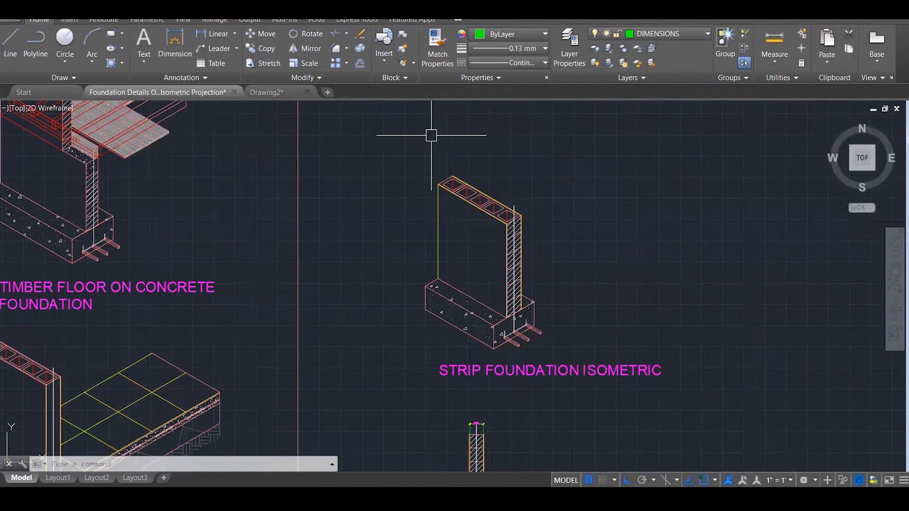
{"action": "key", "text": "Escape"}
{"action": "key", "text": "Escape"}
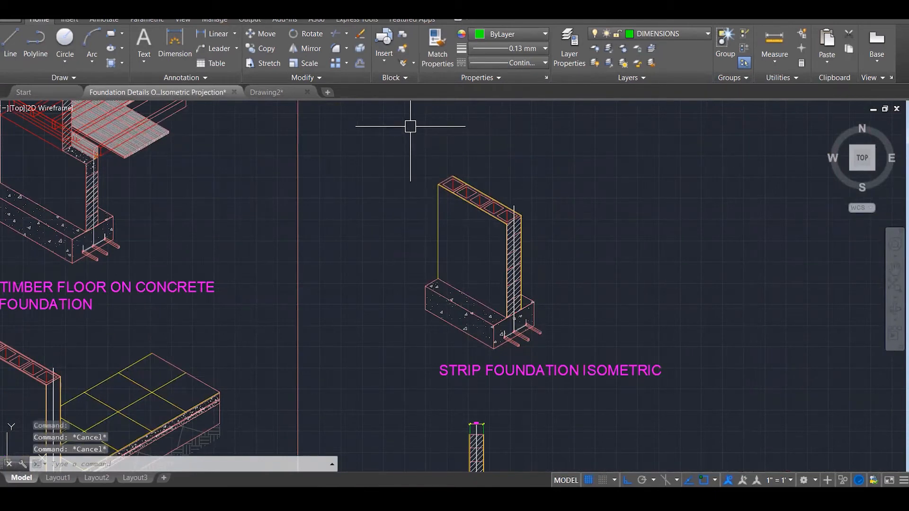
{"action": "type", "text": "co"}
{"action": "key", "text": "Return"}
{"action": "left_click", "coordinate": [395, 121]}
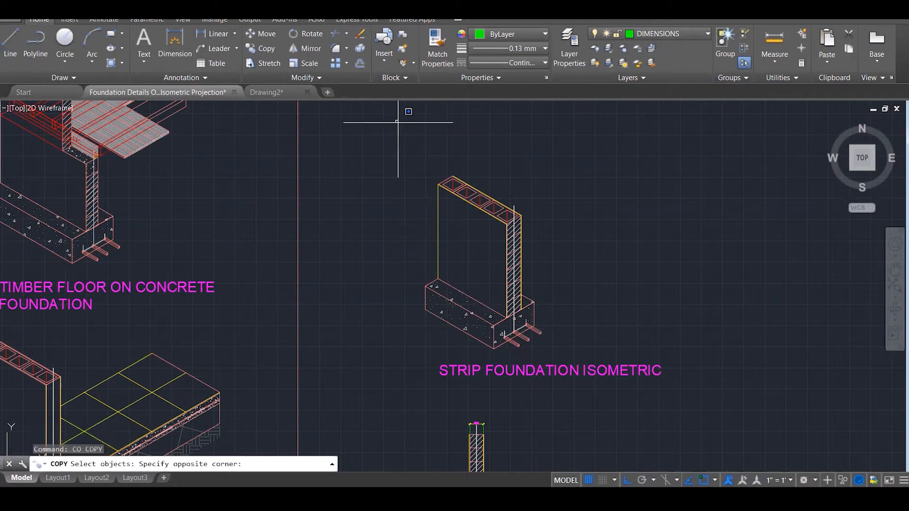
{"action": "left_click", "coordinate": [623, 353]}
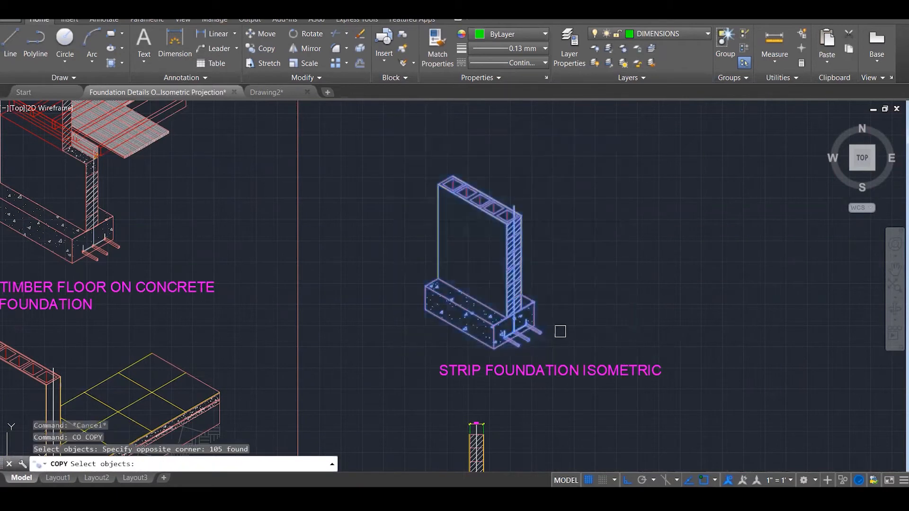
{"action": "key", "text": "ctrl+x"}
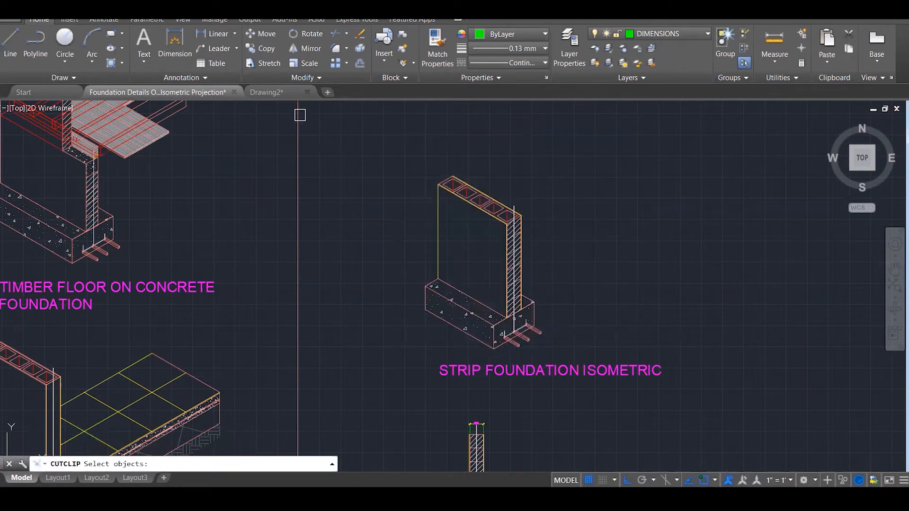
{"action": "left_click", "coordinate": [349, 131]}
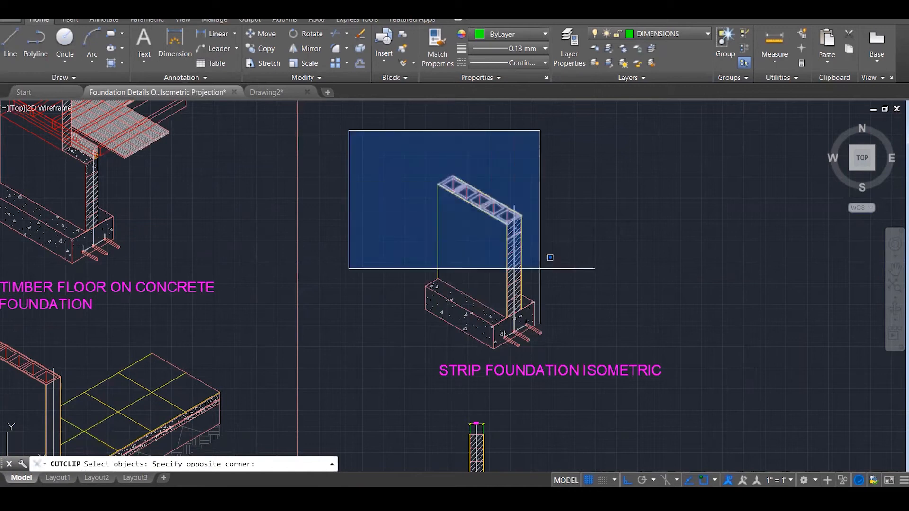
{"action": "left_click", "coordinate": [578, 351]}
{"action": "key", "text": "ctrl+x"}
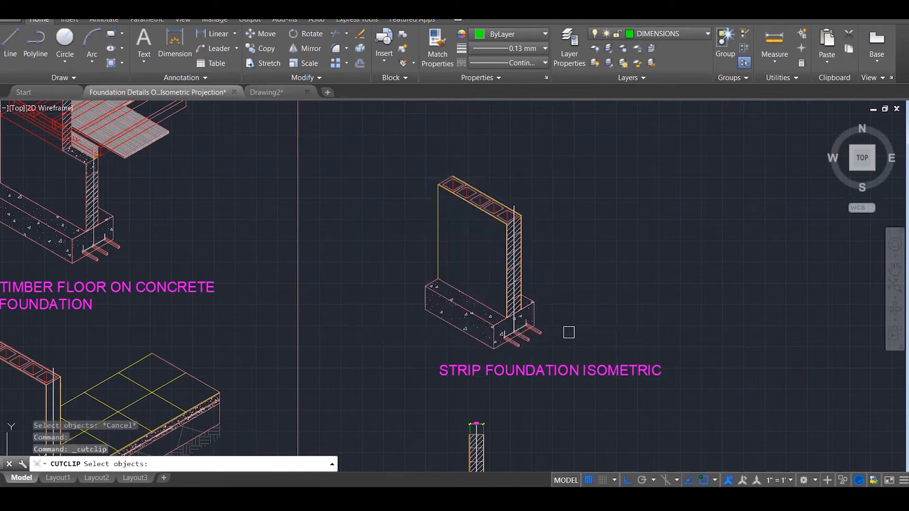
{"action": "key", "text": "Escape"}
{"action": "key", "text": "Return"}
{"action": "key", "text": "Escape"}
Cut the isometric strip foundation detail, without its title, to the clipboard and undo the cut in the source drawing.
{"action": "left_click", "coordinate": [374, 126]}
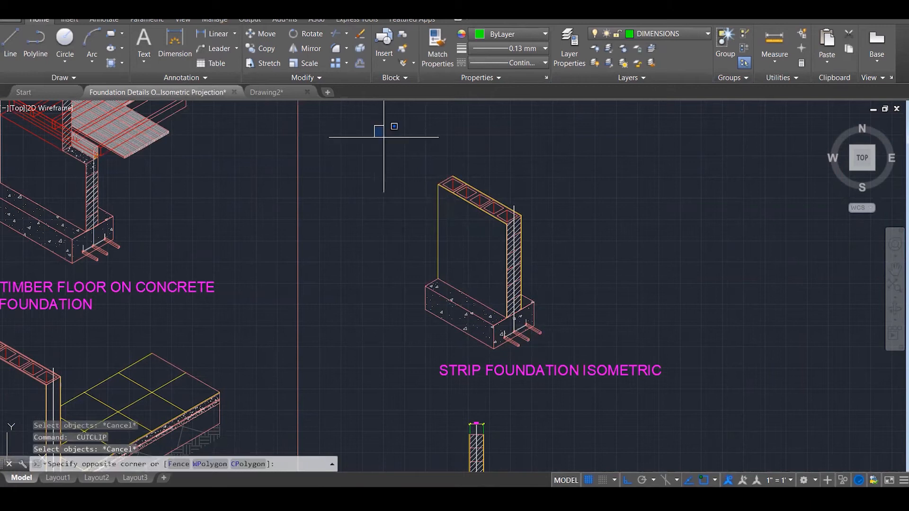
{"action": "left_click", "coordinate": [598, 351]}
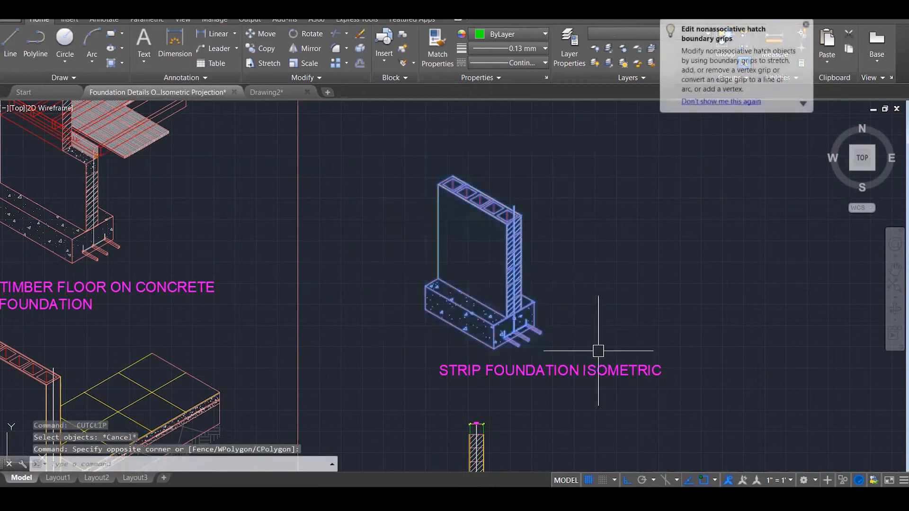
{"action": "key", "text": "ctrl+x"}
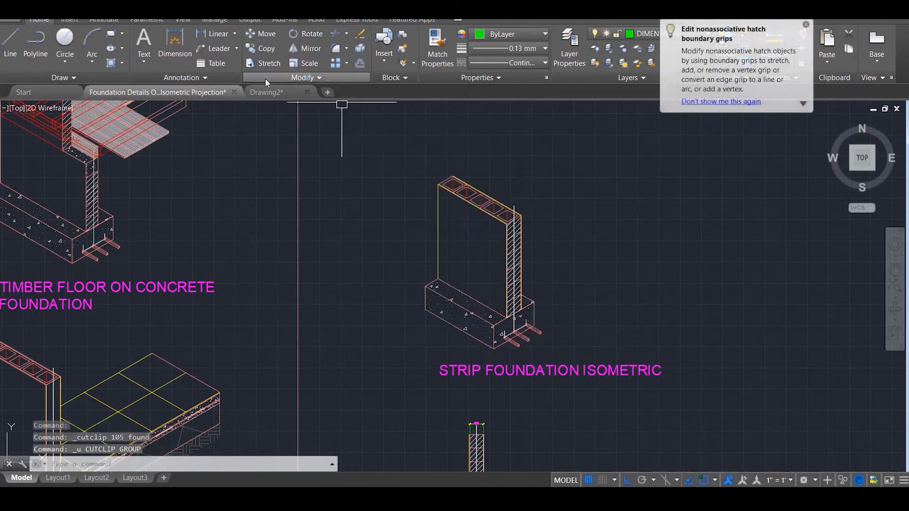
Switch to Drawing2 and paste the isometric detail beneath the STRIP FOUNDATION reference detail, outside the sheet border.
{"action": "left_click", "coordinate": [267, 92]}
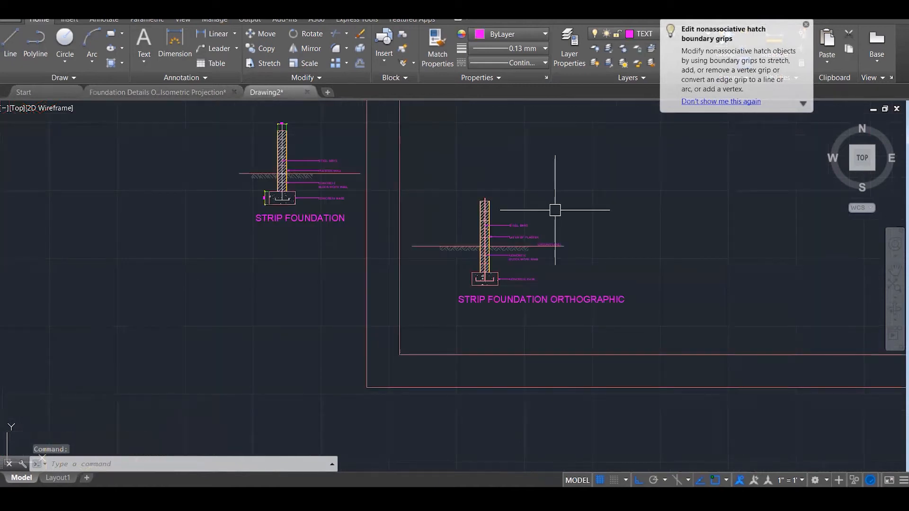
{"action": "key", "text": "ctrl+v"}
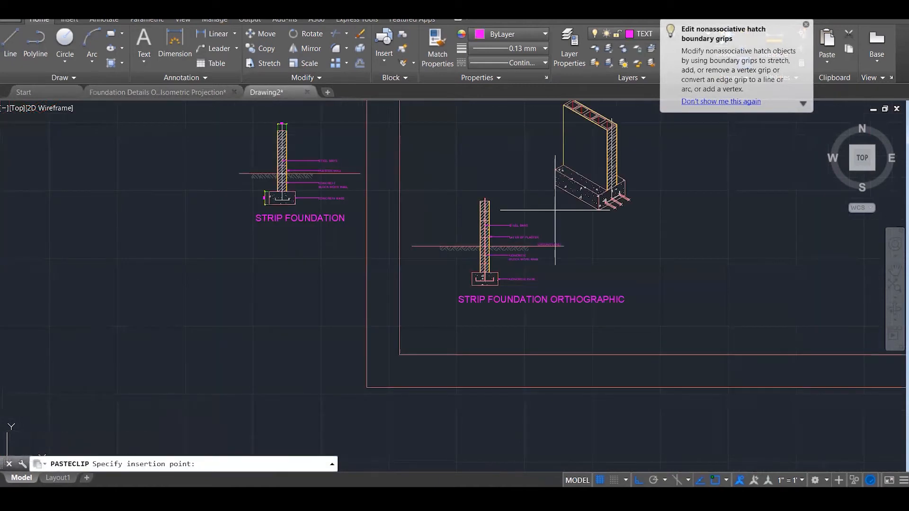
{"action": "left_click", "coordinate": [253, 352]}
{"action": "key", "text": "Escape"}
{"action": "key", "text": "Escape"}
{"action": "key", "text": "Escape"}
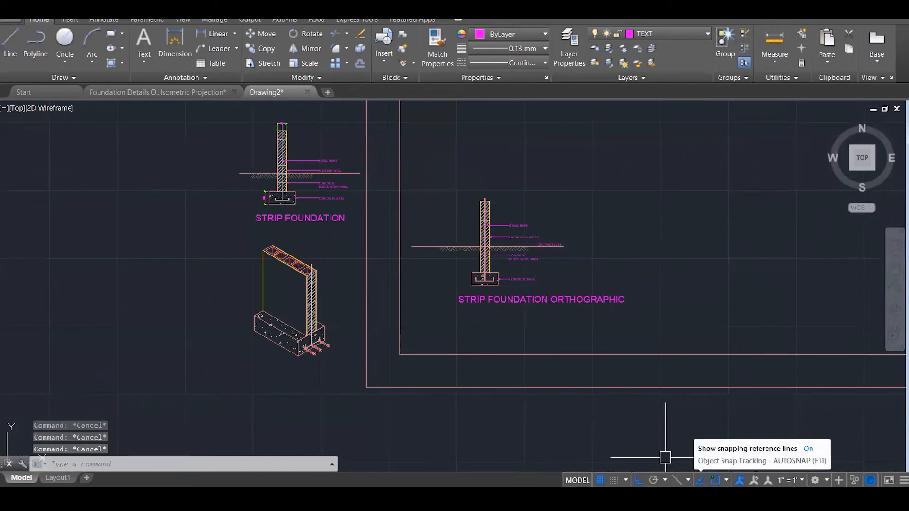
Turn on isometric drafting with the left isoplane.
{"action": "left_click", "coordinate": [677, 481]}
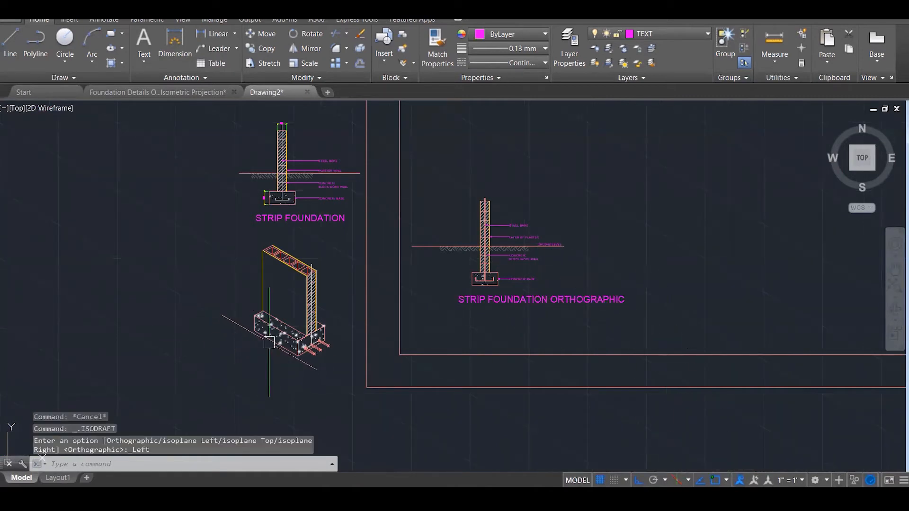
{"action": "scroll", "coordinate": [256, 350], "scroll_direction": "up", "scroll_amount": 1}
{"action": "scroll", "coordinate": [256, 350], "scroll_direction": "up", "scroll_amount": 3}
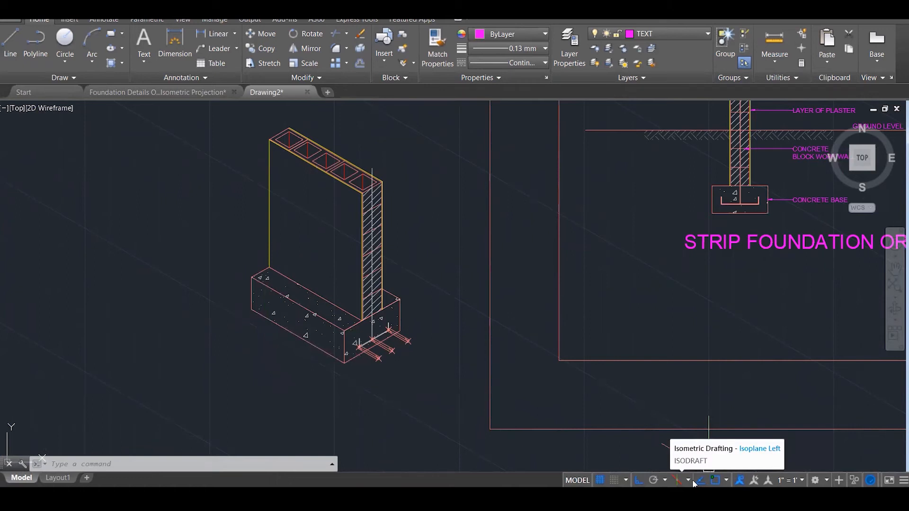
{"action": "scroll", "coordinate": [455, 322], "scroll_direction": "down", "scroll_amount": 4}
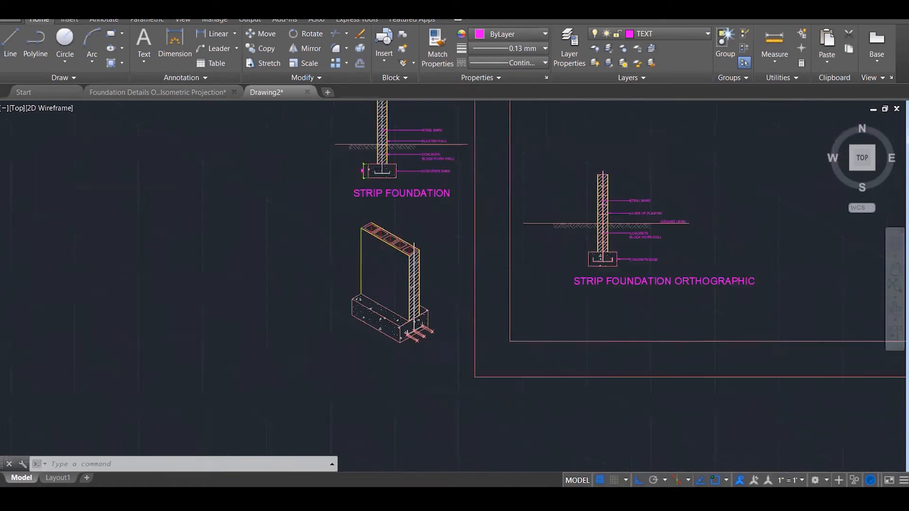
{"action": "key", "text": "Escape"}
{"action": "key", "text": "Escape"}
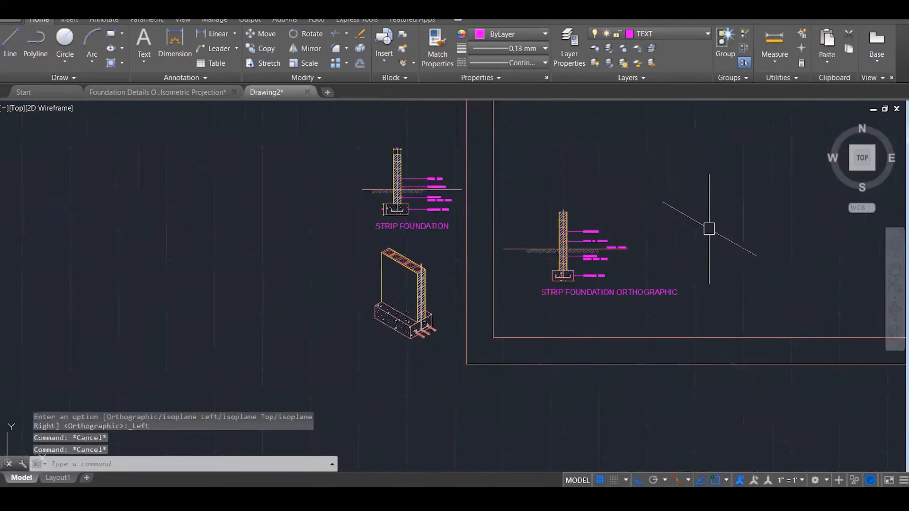
Begin the isometric base's end face beside the orthographic detail by drawing a vertical line 300 long.
{"action": "scroll", "coordinate": [709, 229], "scroll_direction": "up", "scroll_amount": 2}
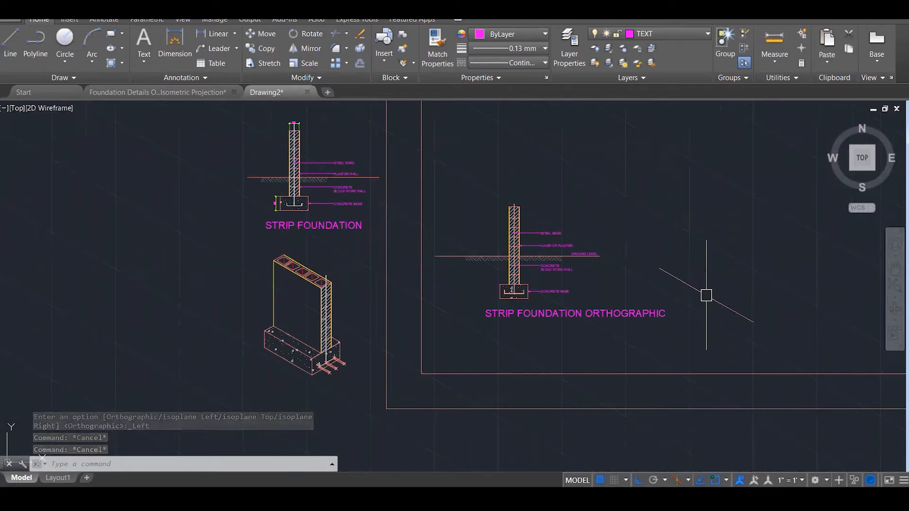
{"action": "scroll", "coordinate": [646, 177], "scroll_direction": "up", "scroll_amount": 1}
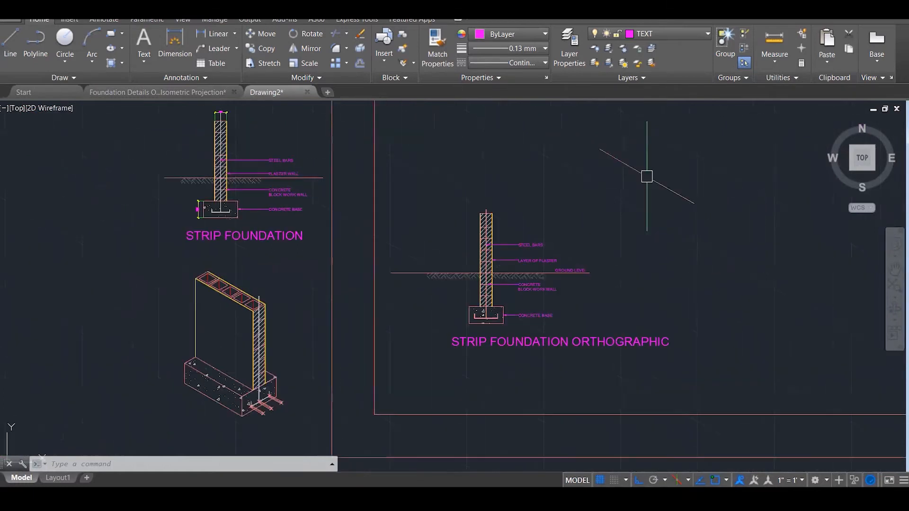
{"action": "scroll", "coordinate": [647, 177], "scroll_direction": "up", "scroll_amount": 1}
{"action": "type", "text": "l"}
{"action": "key", "text": "Return"}
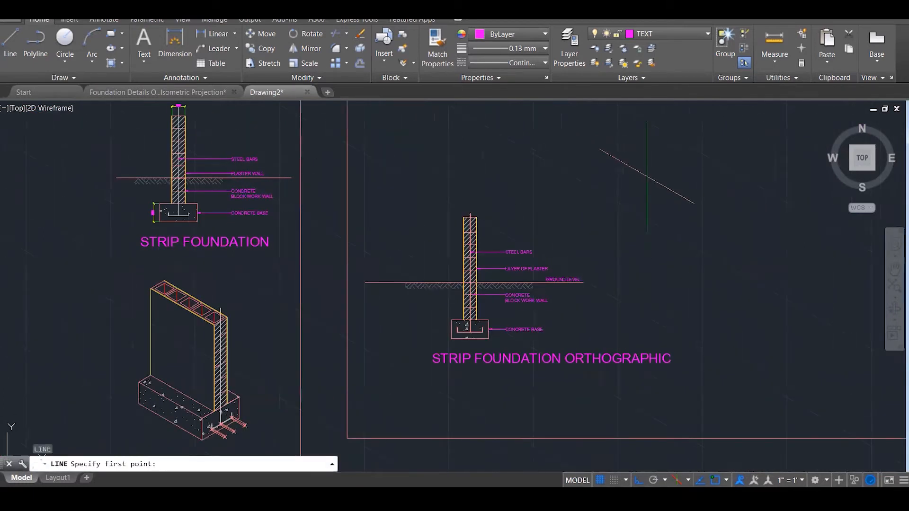
{"action": "left_click", "coordinate": [688, 286]}
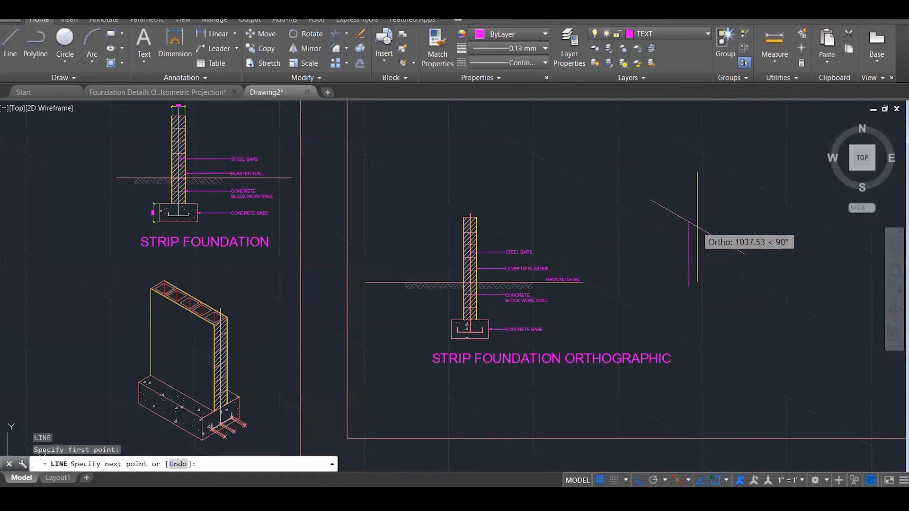
{"action": "key", "text": "Return"}
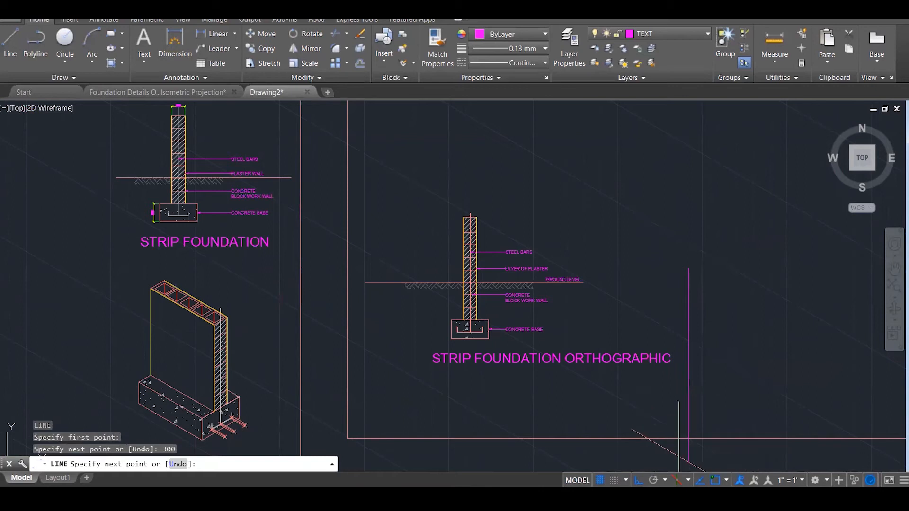
Change to the top isoplane and extend the end-face outline with a 600 edge rising at 30°.
{"action": "left_click", "coordinate": [688, 480]}
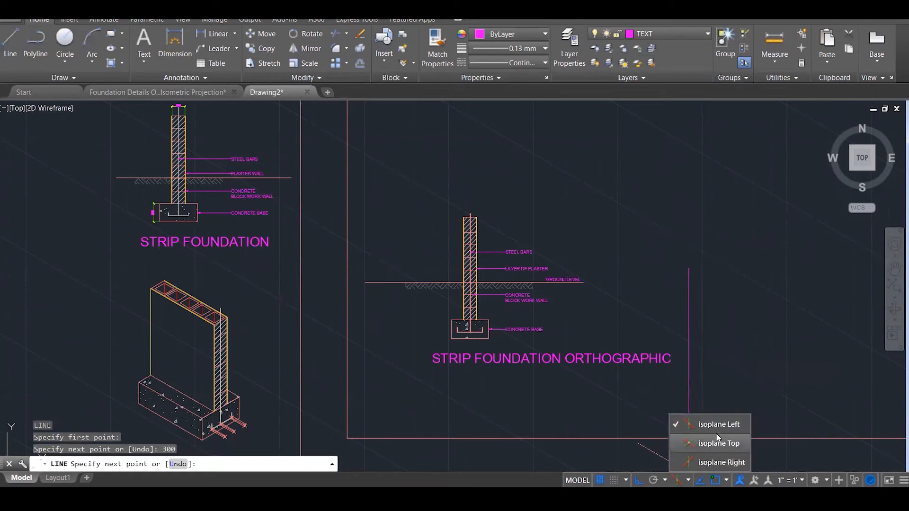
{"action": "left_click", "coordinate": [715, 445]}
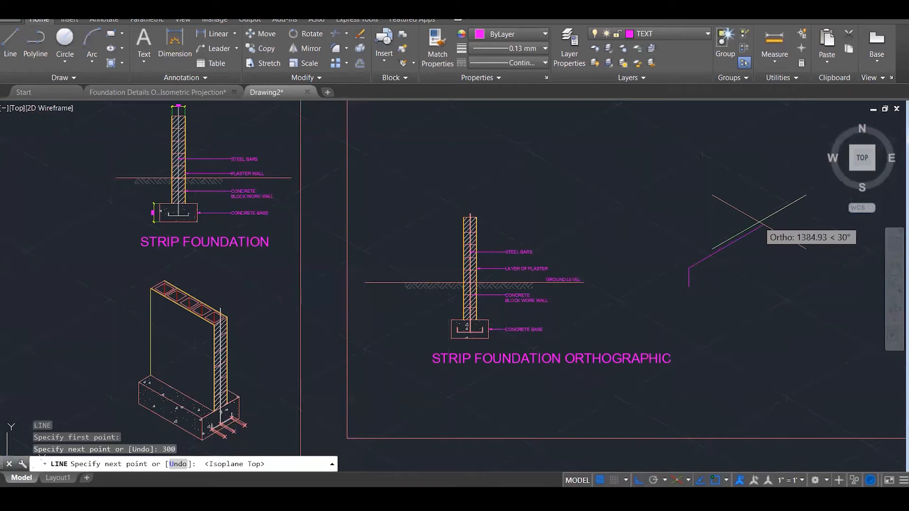
{"action": "key", "text": "Return"}
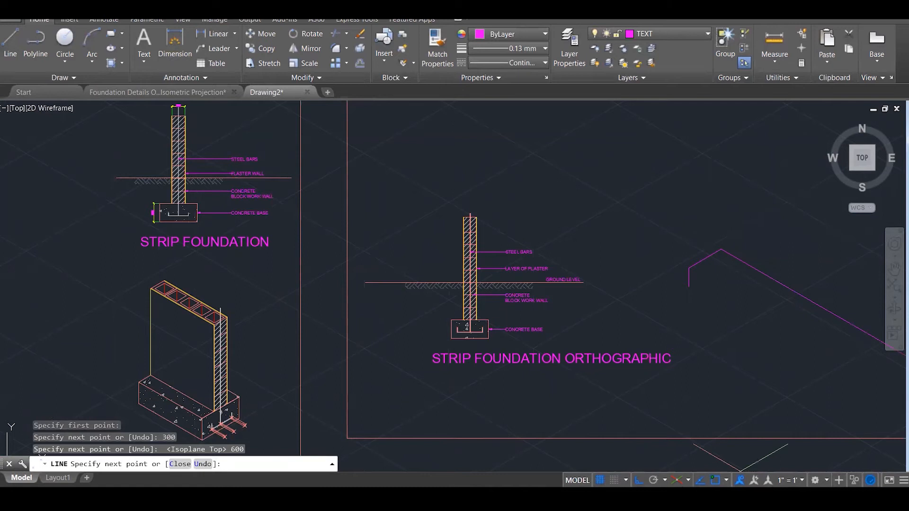
Change to the left isoplane, draw the end face's second vertical edge 300 downward, and close the outline at its start point.
{"action": "left_click", "coordinate": [688, 480]}
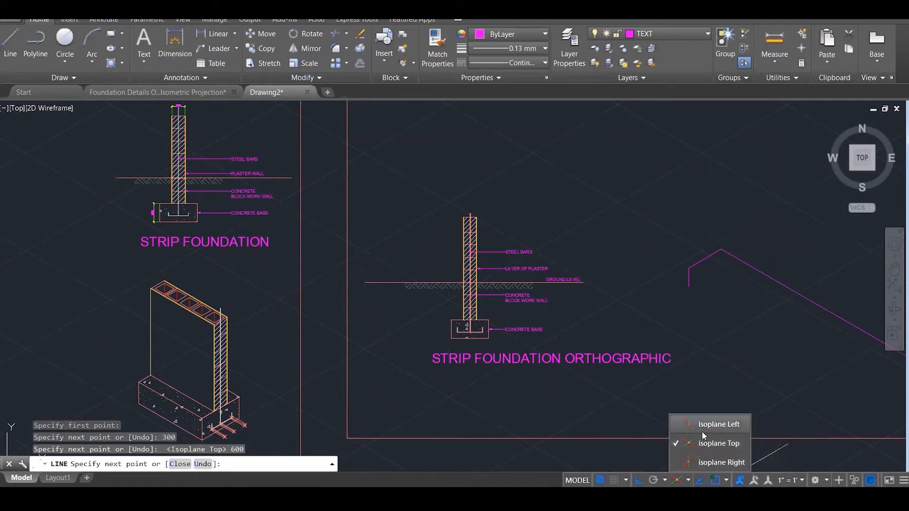
{"action": "left_click", "coordinate": [703, 426]}
{"action": "type", "text": "300"}
{"action": "key", "text": "Return"}
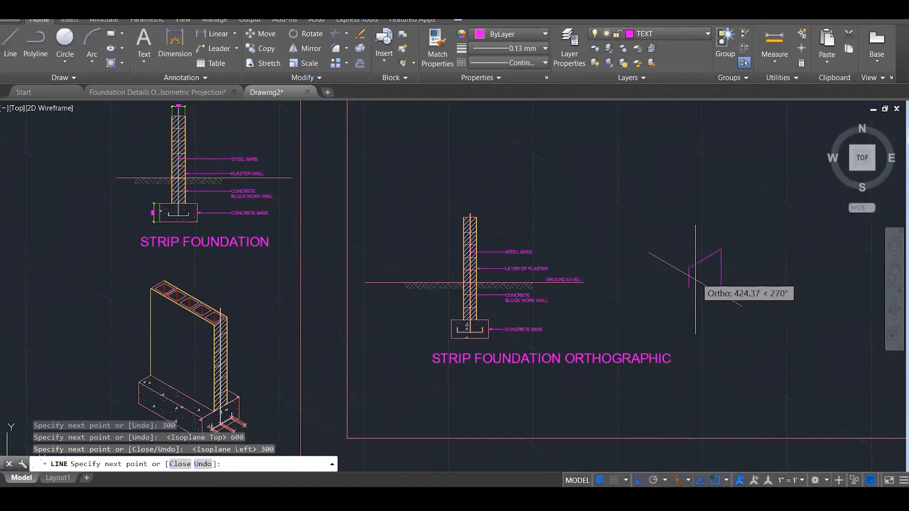
{"action": "left_click", "coordinate": [689, 287]}
{"action": "key", "text": "Escape"}
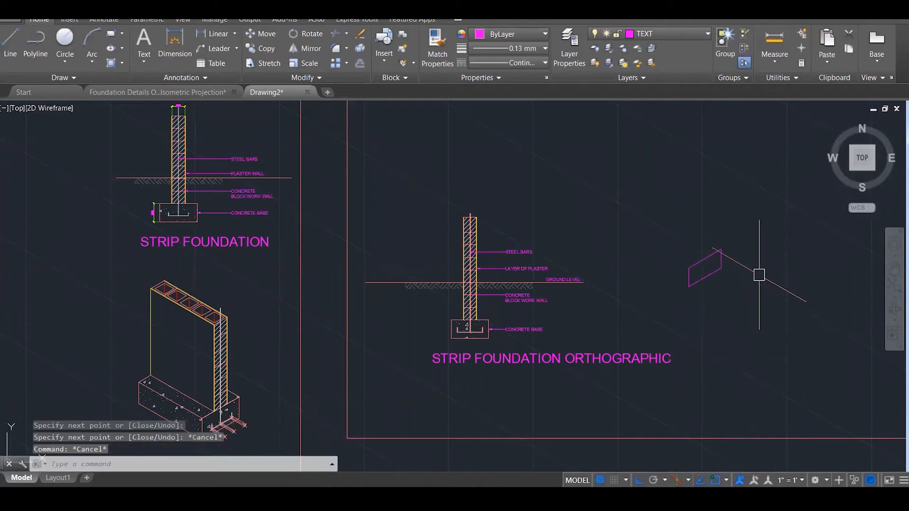
Draw a 1600 edge at 150° from the end face's upper near corner, with a vertical line down from its far end.
{"action": "scroll", "coordinate": [759, 274], "scroll_direction": "up", "scroll_amount": 3}
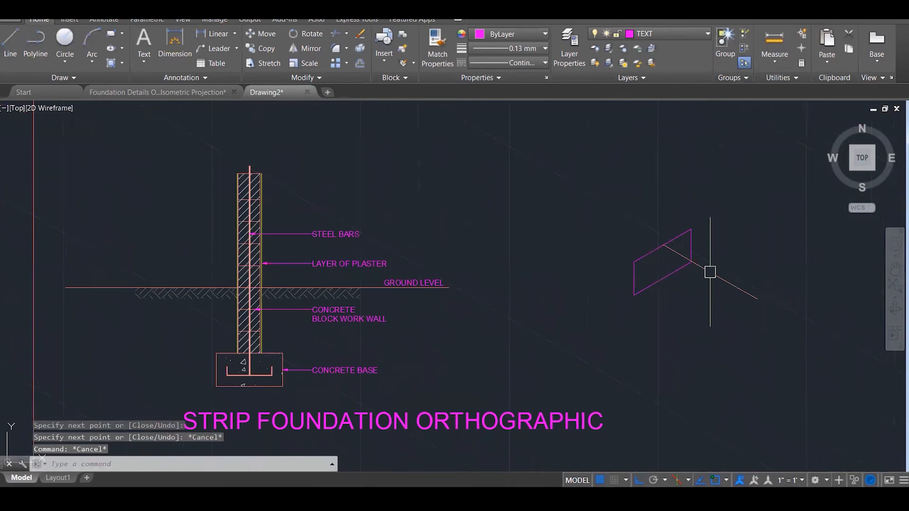
{"action": "key", "text": "space"}
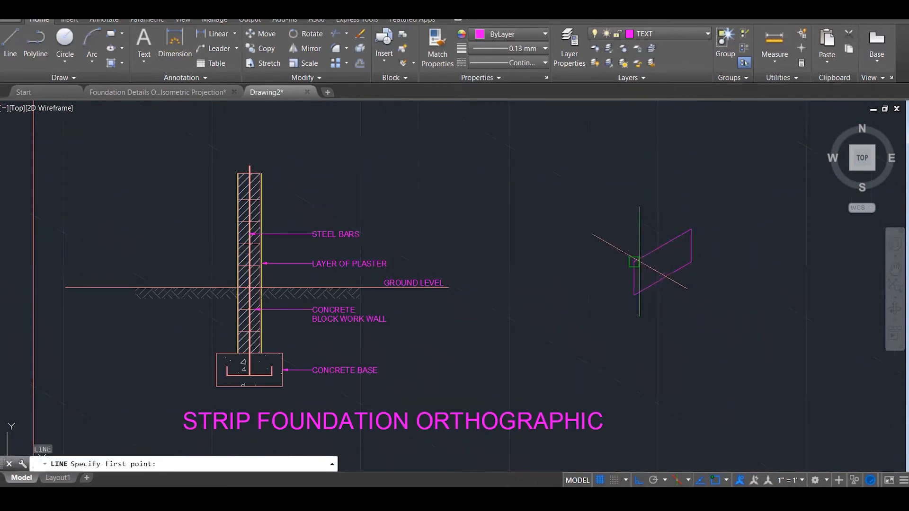
{"action": "left_click", "coordinate": [635, 262]}
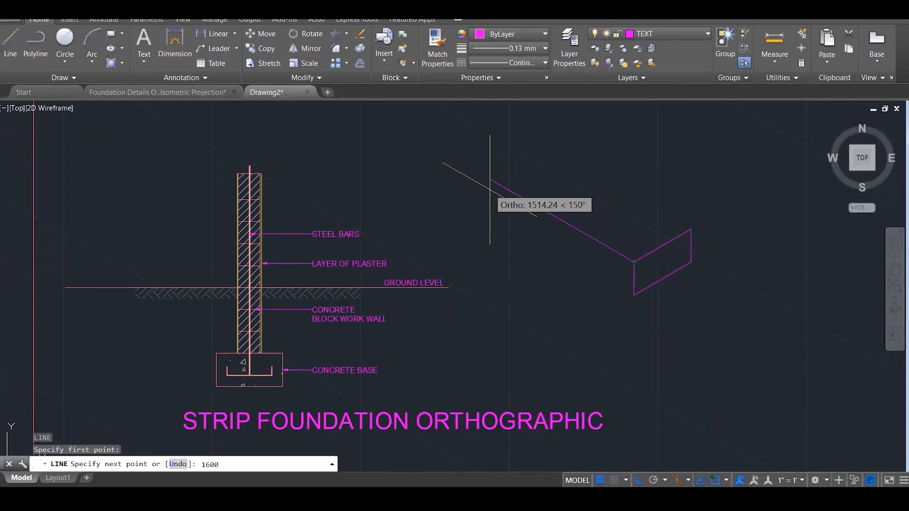
{"action": "key", "text": "Return"}
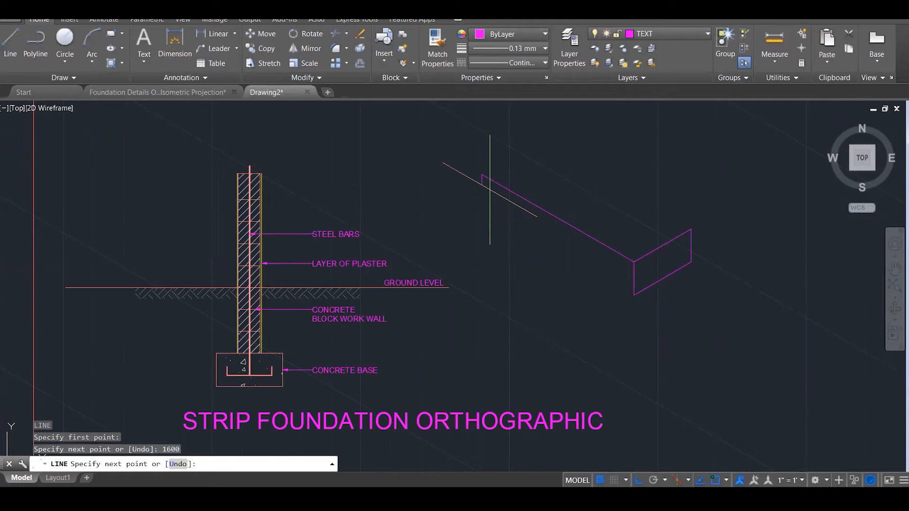
{"action": "left_click", "coordinate": [482, 232]}
{"action": "key", "text": "Escape"}
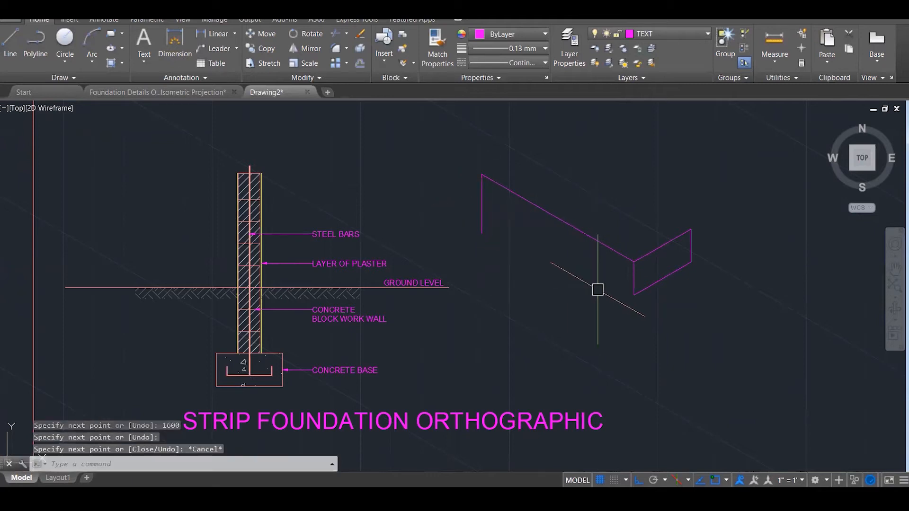
Draw a line at 150° from the end face's lower near corner, extending past the far vertical edge.
{"action": "type", "text": "L"}
{"action": "key", "text": "Return"}
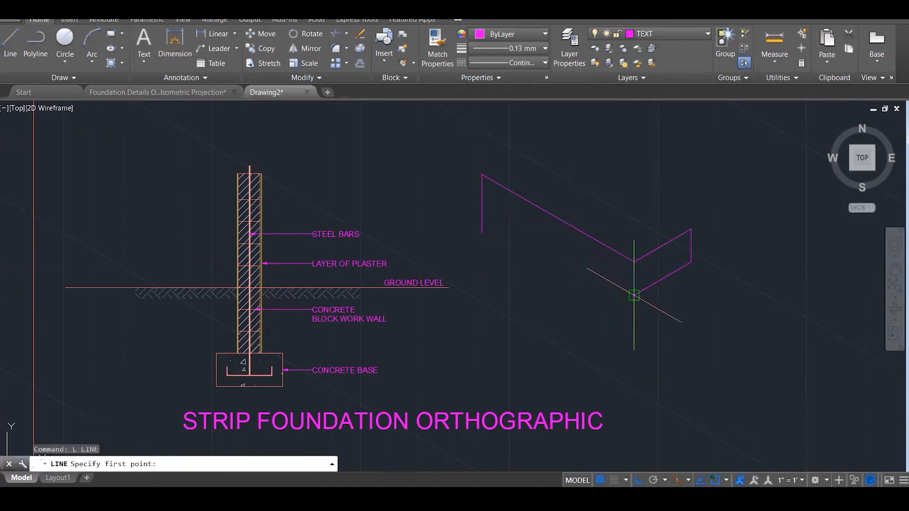
{"action": "left_click", "coordinate": [634, 295]}
{"action": "left_click", "coordinate": [407, 162]}
{"action": "key", "text": "Escape"}
{"action": "key", "text": "Escape"}
Fillet the lower sloping line and the far vertical edge into a corner.
{"action": "type", "text": "F"}
{"action": "key", "text": "Return"}
{"action": "left_click", "coordinate": [508, 217]}
{"action": "left_click", "coordinate": [484, 188]}
{"action": "key", "text": "Escape"}
{"action": "key", "text": "Escape"}
Replace the lower sloping line with a new one drawn at 150° from the end face's lower near corner.
{"action": "left_click", "coordinate": [611, 281]}
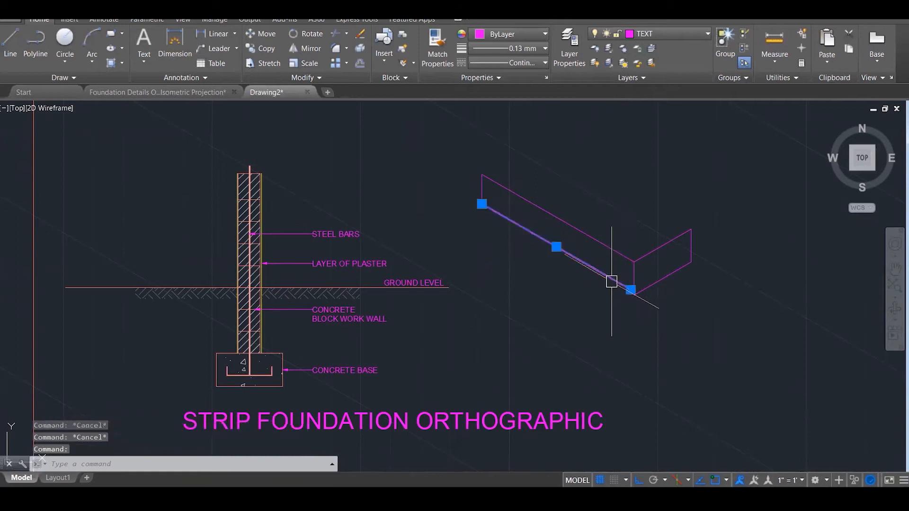
{"action": "key", "text": "Delete"}
{"action": "type", "text": "l"}
{"action": "key", "text": "Return"}
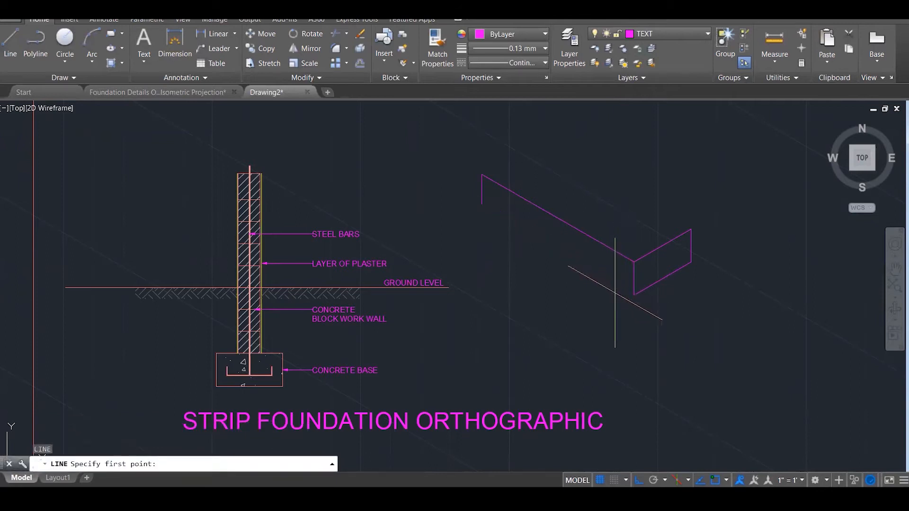
{"action": "left_click", "coordinate": [626, 290]}
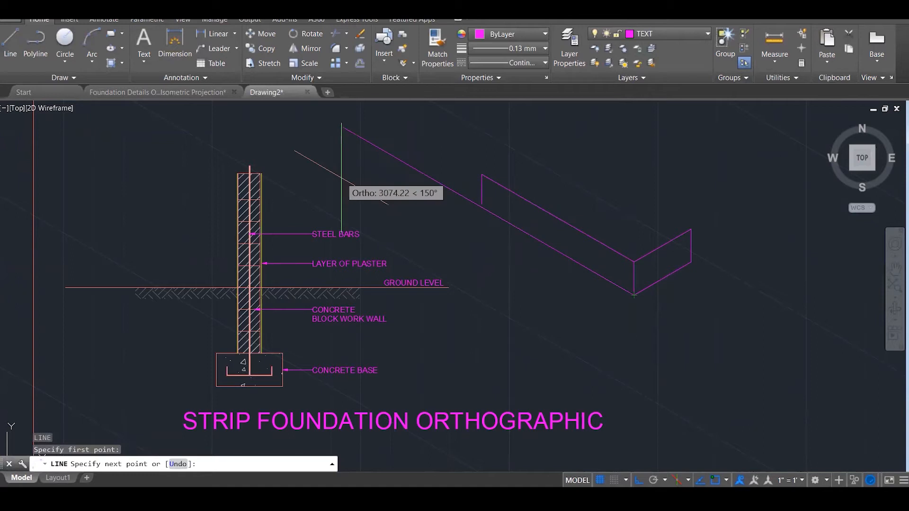
{"action": "key", "text": "Escape"}
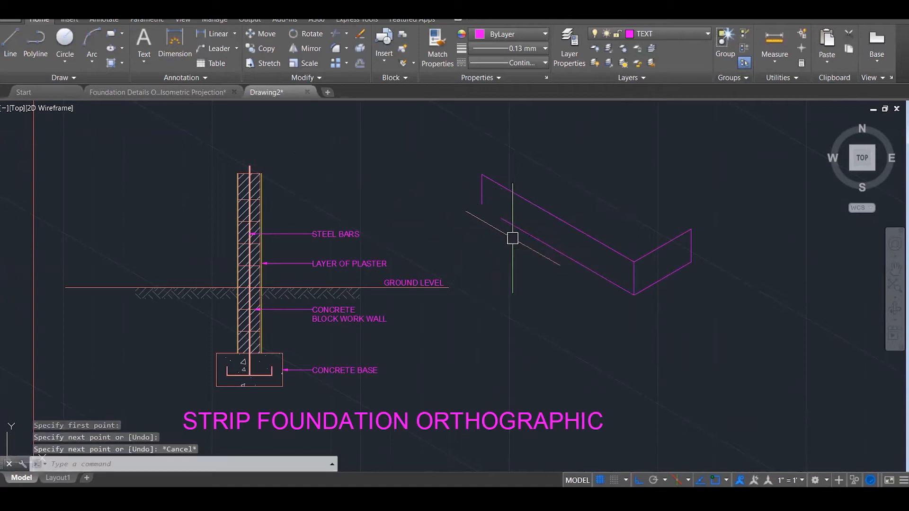
Fillet the redrawn lower sloping line with the far vertical edge to form a corner.
{"action": "type", "text": "f"}
{"action": "key", "text": "Return"}
{"action": "left_click", "coordinate": [519, 232]}
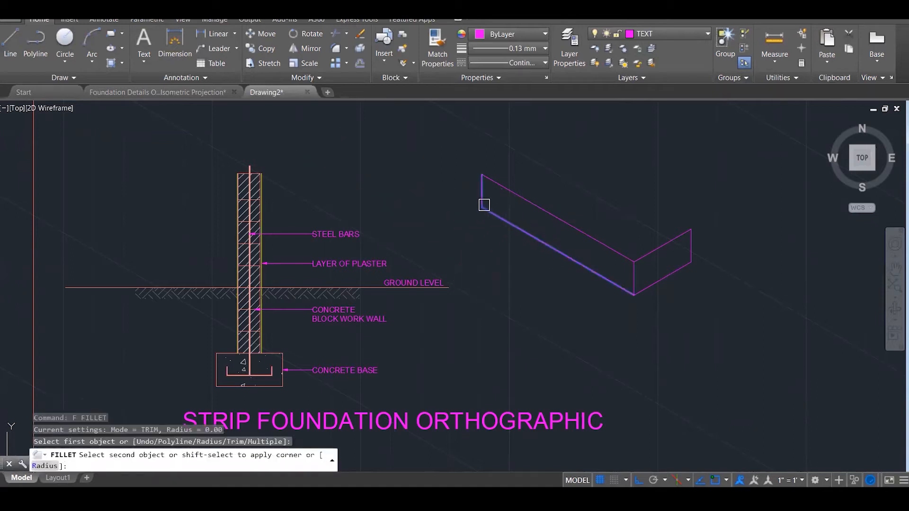
{"action": "left_click", "coordinate": [482, 203]}
{"action": "key", "text": "Escape"}
{"action": "key", "text": "Escape"}
{"action": "key", "text": "Escape"}
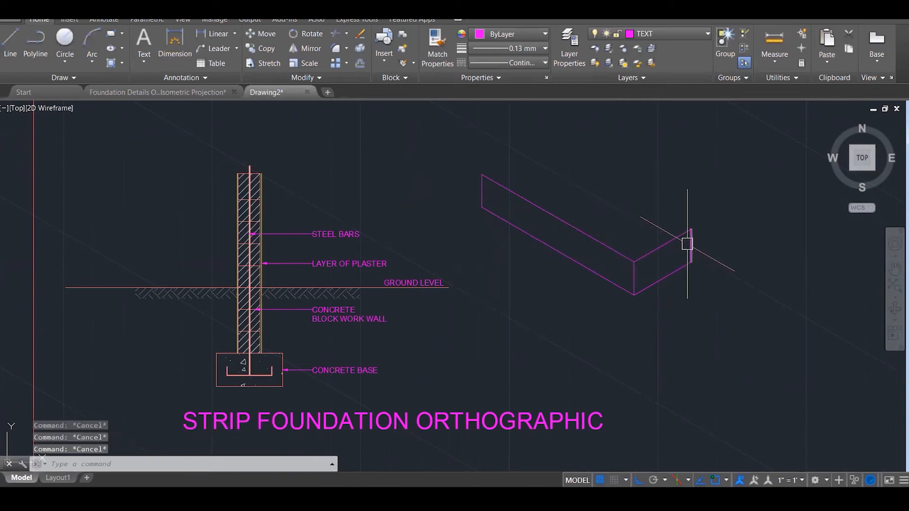
Draw a line at 150° from the end face's other upper corner, extending past the base's far end.
{"action": "type", "text": "l"}
{"action": "key", "text": "Return"}
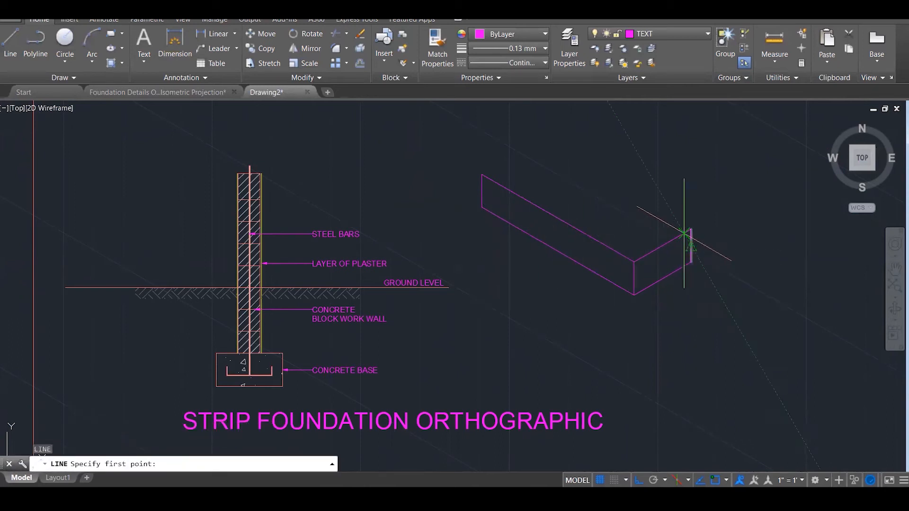
{"action": "left_click", "coordinate": [691, 229]}
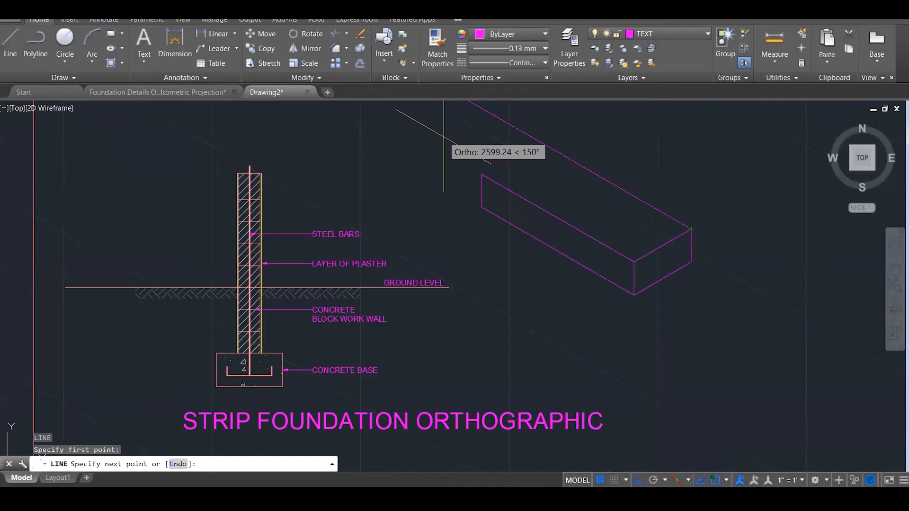
{"action": "key", "text": "Escape"}
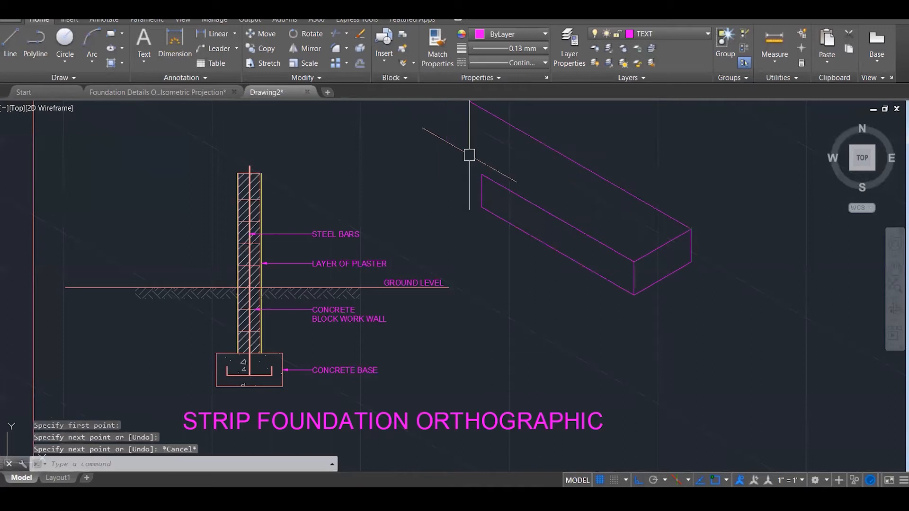
Change to the top isoplane and draw the far end's top edge from the upper far corner, crossing the back edge line.
{"action": "left_click", "coordinate": [688, 480]}
{"action": "left_click", "coordinate": [705, 444]}
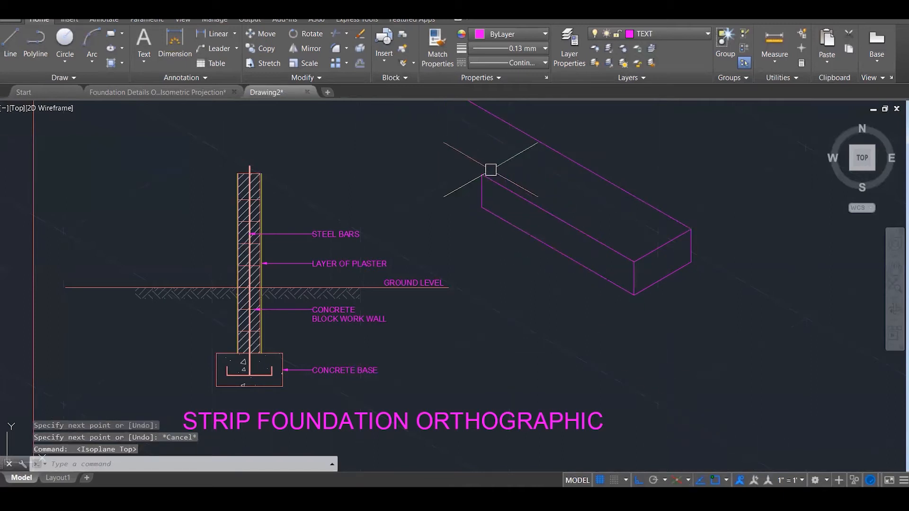
{"action": "type", "text": "l"}
{"action": "key", "text": "Return"}
{"action": "left_click", "coordinate": [482, 175]}
{"action": "left_click", "coordinate": [589, 142]}
{"action": "key", "text": "Return"}
Fillet the far end's top edge with the long back edge to close the base's top face.
{"action": "type", "text": "f"}
{"action": "key", "text": "Return"}
{"action": "left_click", "coordinate": [525, 148]}
{"action": "left_click", "coordinate": [555, 151]}
{"action": "key", "text": "Escape"}
{"action": "key", "text": "Escape"}
Move all lines of the isometric base block to the OUTLINE layer.
{"action": "scroll", "coordinate": [625, 300], "scroll_direction": "down", "scroll_amount": 3}
{"action": "left_click", "coordinate": [508, 153]}
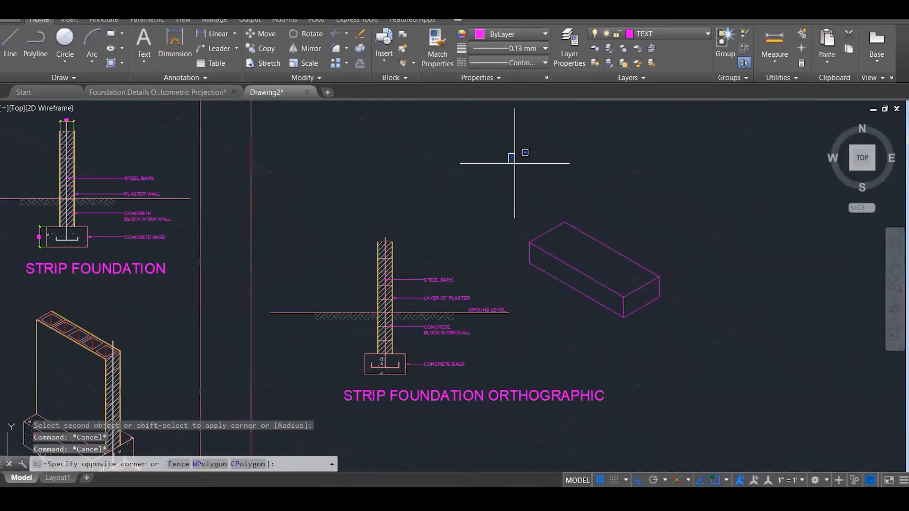
{"action": "left_click", "coordinate": [708, 313]}
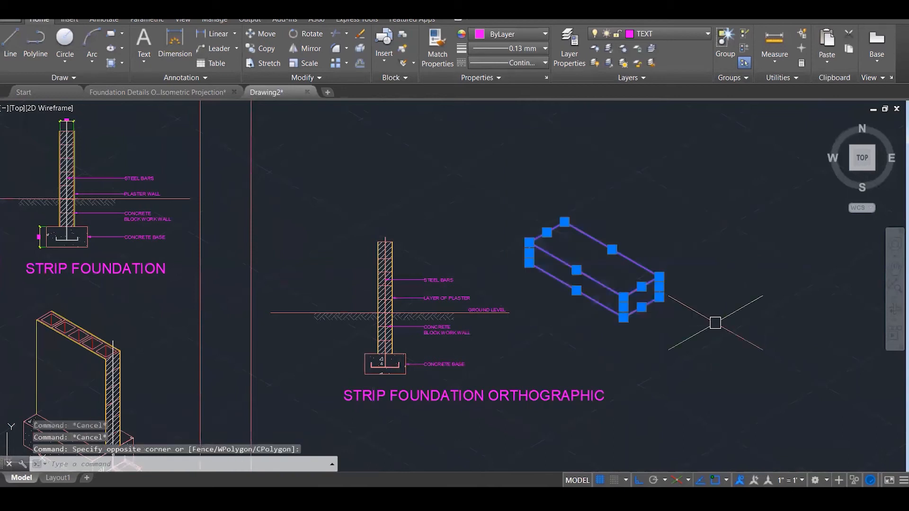
{"action": "left_click", "coordinate": [685, 33]}
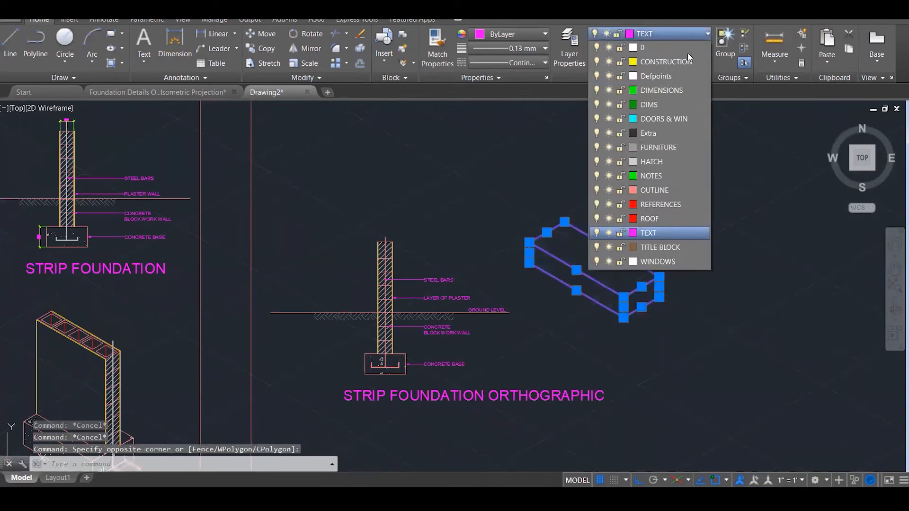
{"action": "left_click", "coordinate": [666, 188]}
{"action": "key", "text": "Escape"}
{"action": "scroll", "coordinate": [666, 186], "scroll_direction": "down", "scroll_amount": 2}
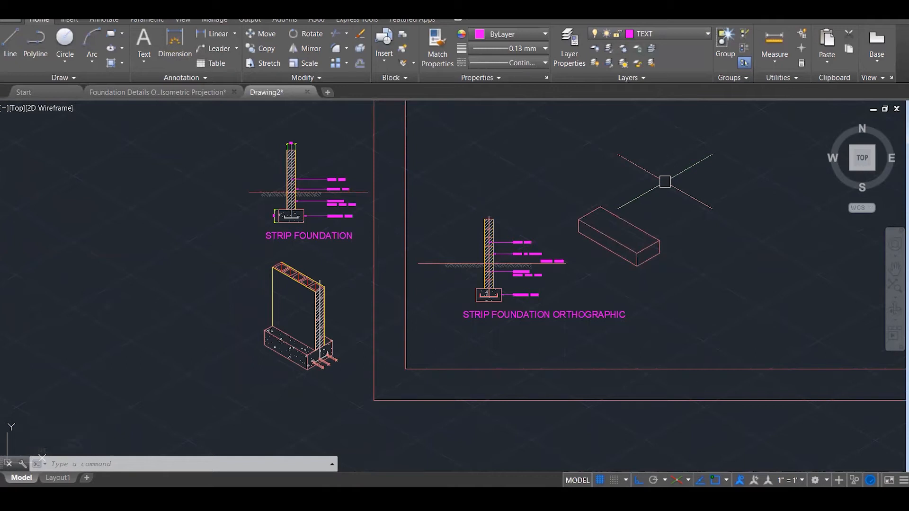
Change to the left isoplane and draw a vertical line about 2180 upward from the midpoint of the end face's upper edge.
{"action": "scroll", "coordinate": [665, 181], "scroll_direction": "up", "scroll_amount": 4}
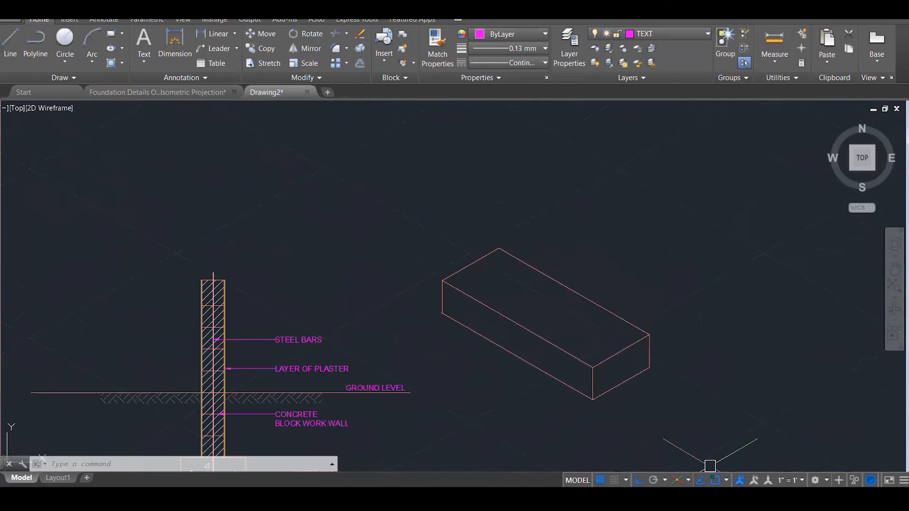
{"action": "left_click", "coordinate": [687, 480]}
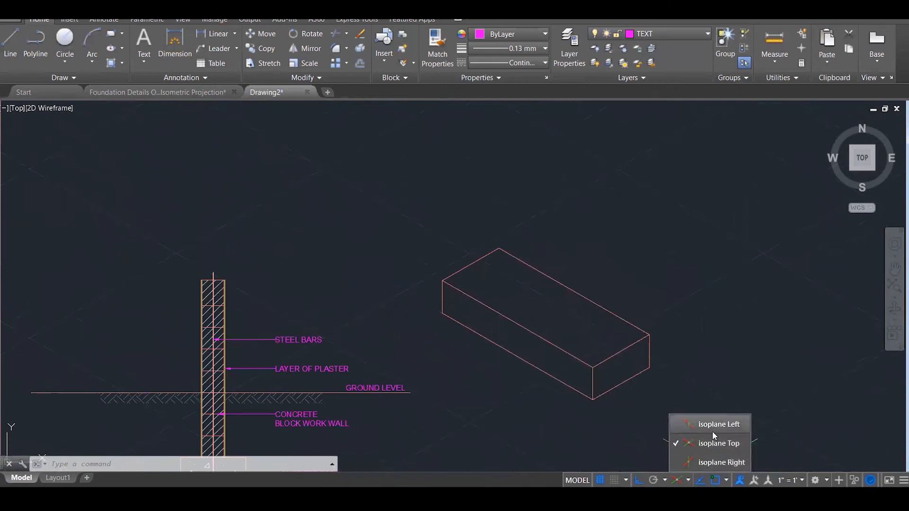
{"action": "left_click", "coordinate": [713, 430]}
{"action": "type", "text": "l"}
{"action": "key", "text": "Return"}
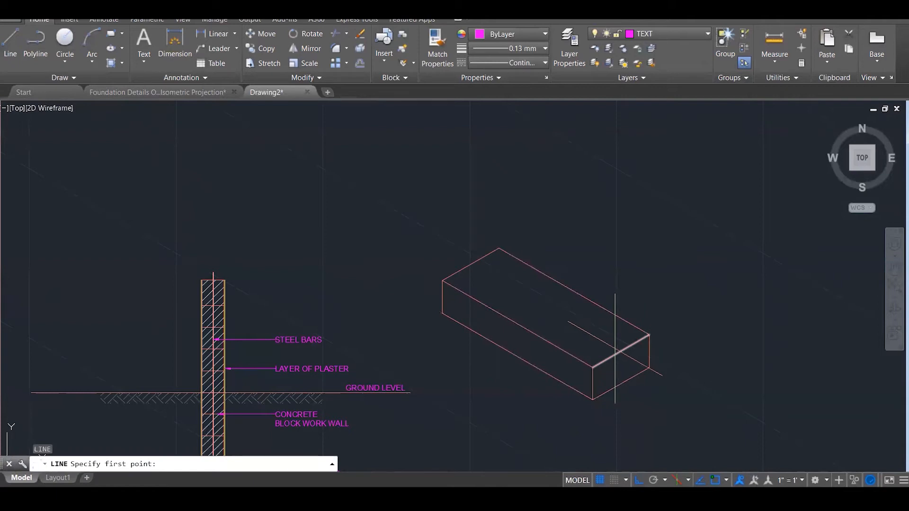
{"action": "left_click", "coordinate": [621, 353]}
{"action": "scroll", "coordinate": [620, 353], "scroll_direction": "down", "scroll_amount": 2}
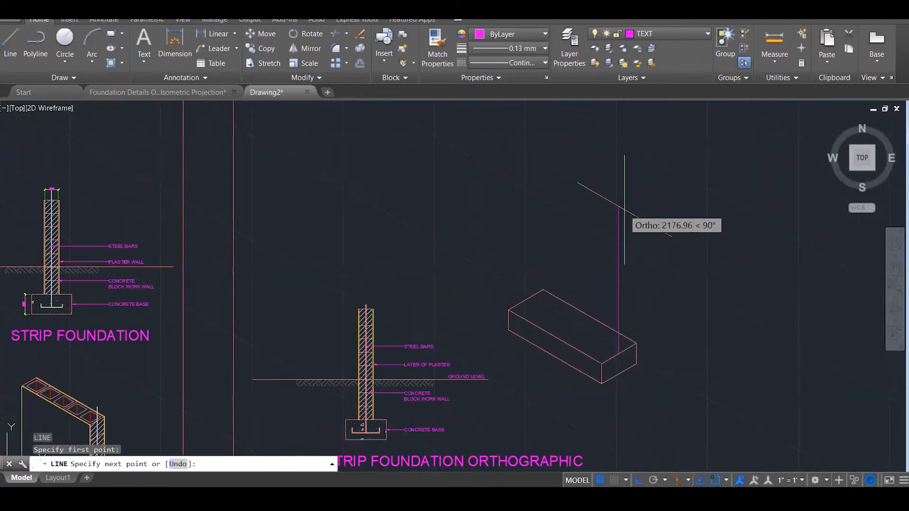
{"action": "key", "text": "Escape"}
{"action": "key", "text": "Escape"}
{"action": "scroll", "coordinate": [607, 379], "scroll_direction": "up", "scroll_amount": 4}
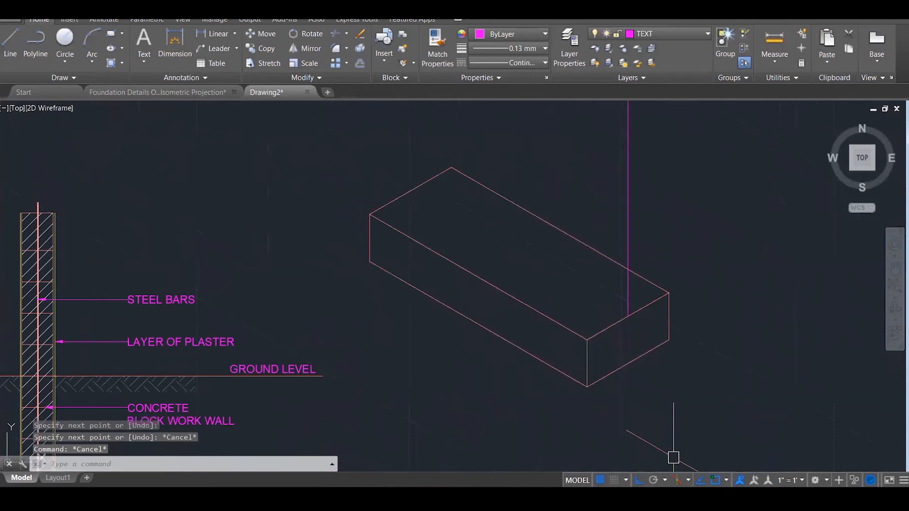
Change to the top isoplane and draw a 100 line from the vertical's foot along the end face's upper edge, toward the back corner.
{"action": "left_click", "coordinate": [688, 480]}
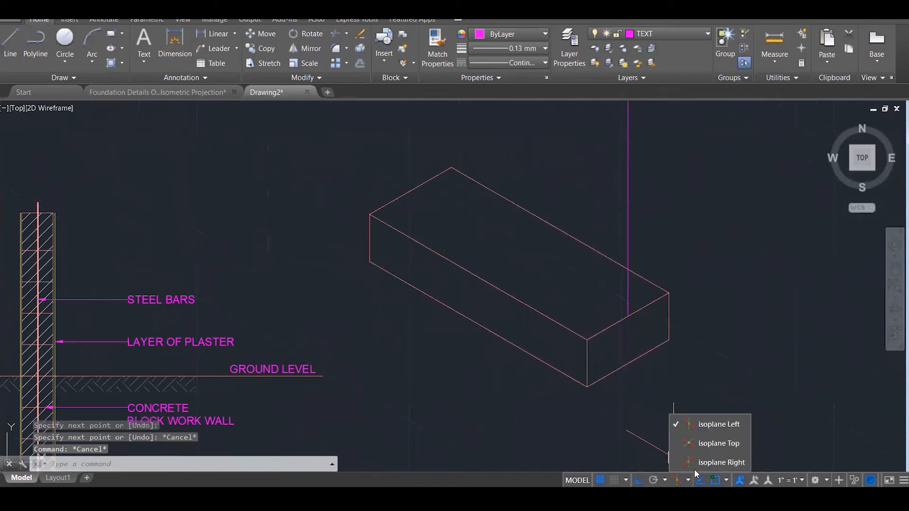
{"action": "left_click", "coordinate": [712, 445]}
{"action": "type", "text": "l"}
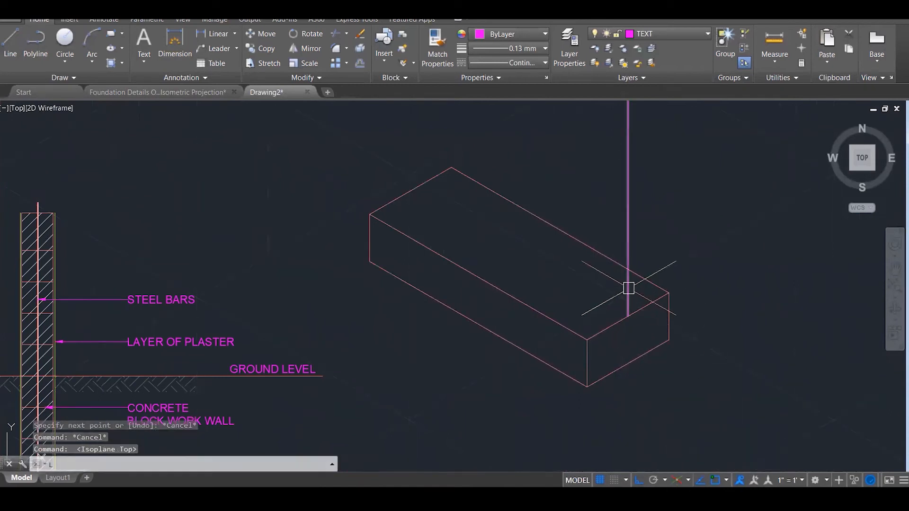
{"action": "key", "text": "Return"}
{"action": "left_click", "coordinate": [628, 315]}
{"action": "type", "text": "100"}
{"action": "key", "text": "Return"}
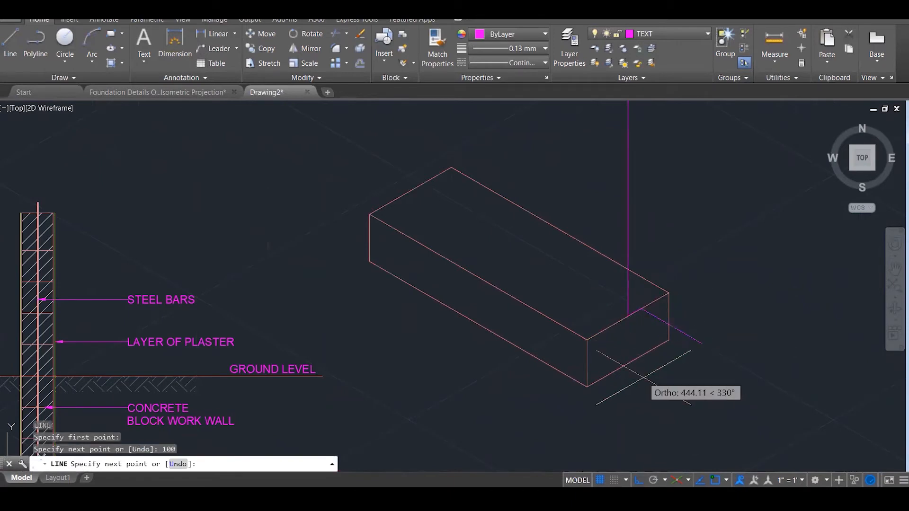
Change to the left isoplane and draw a second tall vertical line upward from the end of the 100 line.
{"action": "scroll", "coordinate": [662, 308], "scroll_direction": "down", "scroll_amount": 3}
{"action": "scroll", "coordinate": [660, 315], "scroll_direction": "up", "scroll_amount": 4}
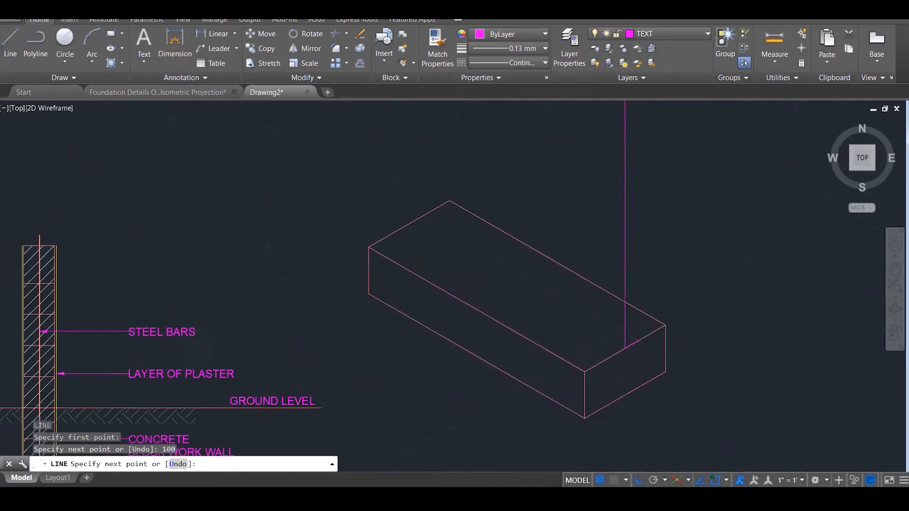
{"action": "left_click", "coordinate": [689, 480]}
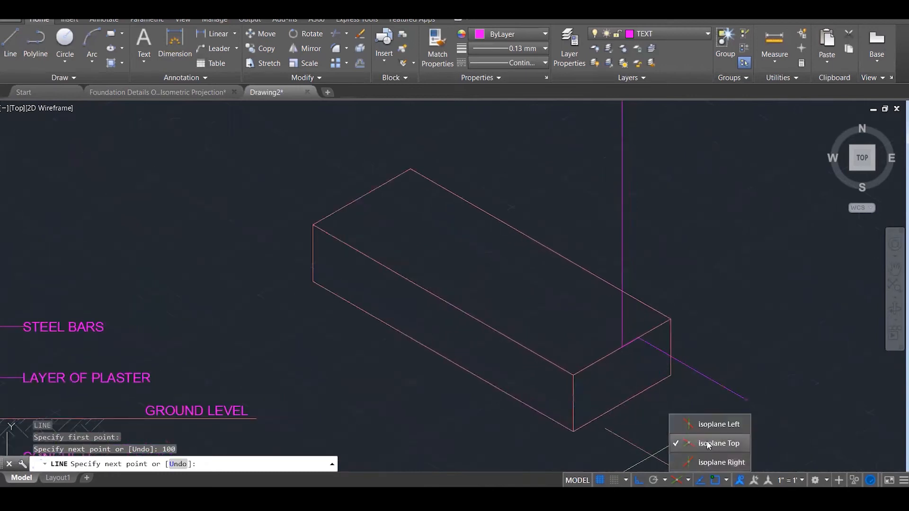
{"action": "left_click", "coordinate": [718, 424]}
{"action": "scroll", "coordinate": [620, 384], "scroll_direction": "down", "scroll_amount": 2}
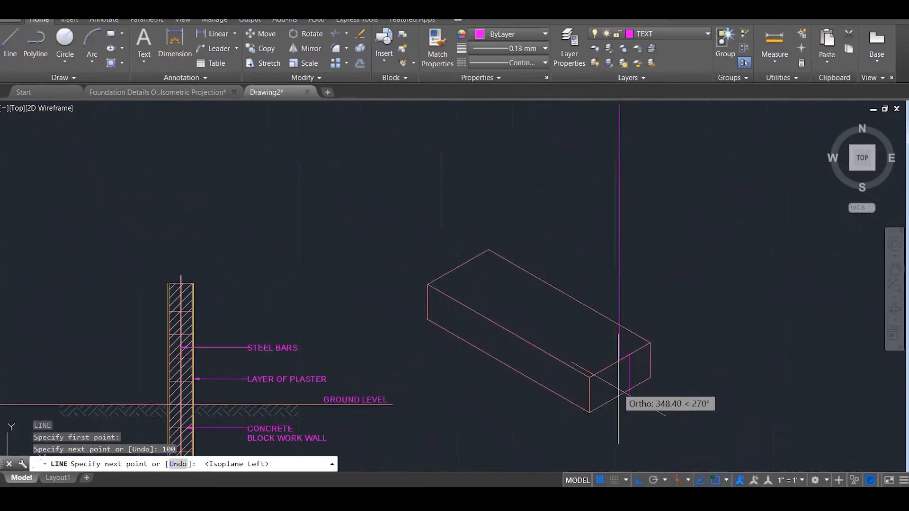
{"action": "scroll", "coordinate": [649, 218], "scroll_direction": "down", "scroll_amount": 2}
{"action": "left_click", "coordinate": [646, 187]}
{"action": "key", "text": "Escape"}
{"action": "scroll", "coordinate": [608, 280], "scroll_direction": "up", "scroll_amount": 4}
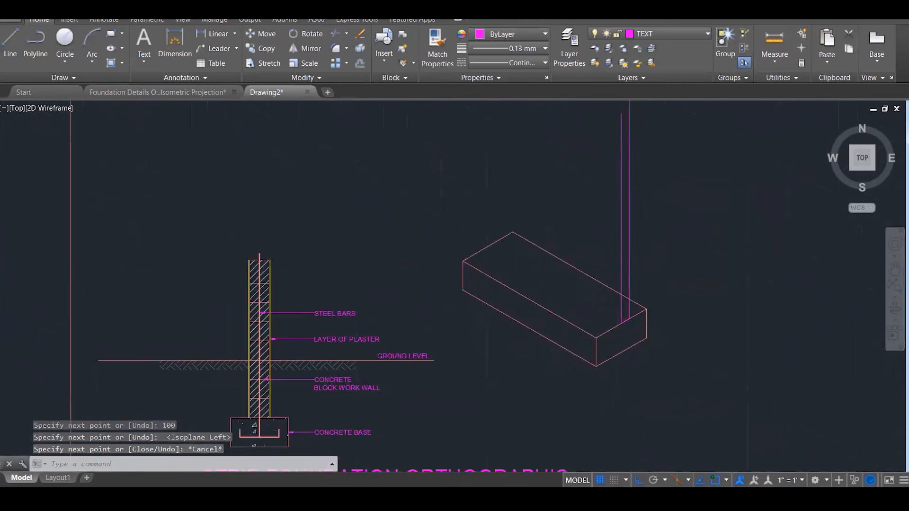
Offset the first vertical wall line by 100 to the side facing away from the second vertical.
{"action": "scroll", "coordinate": [608, 280], "scroll_direction": "up", "scroll_amount": 3}
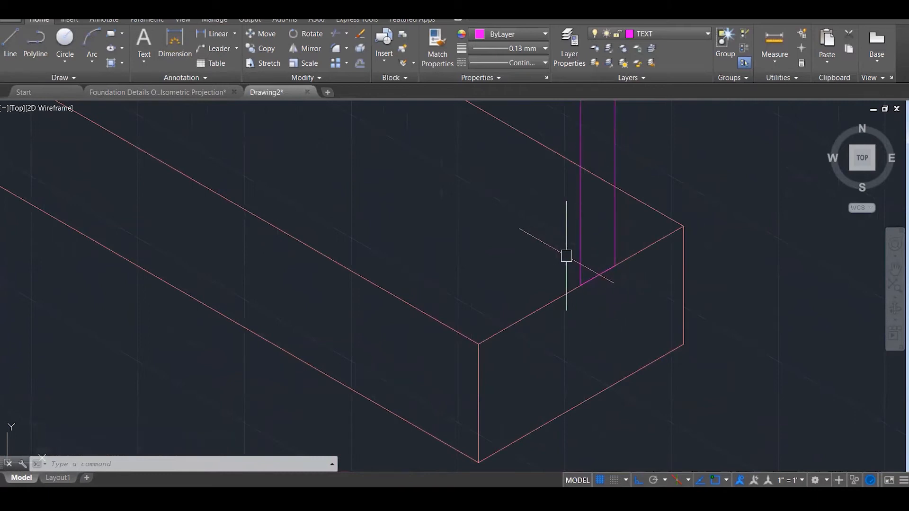
{"action": "type", "text": "o"}
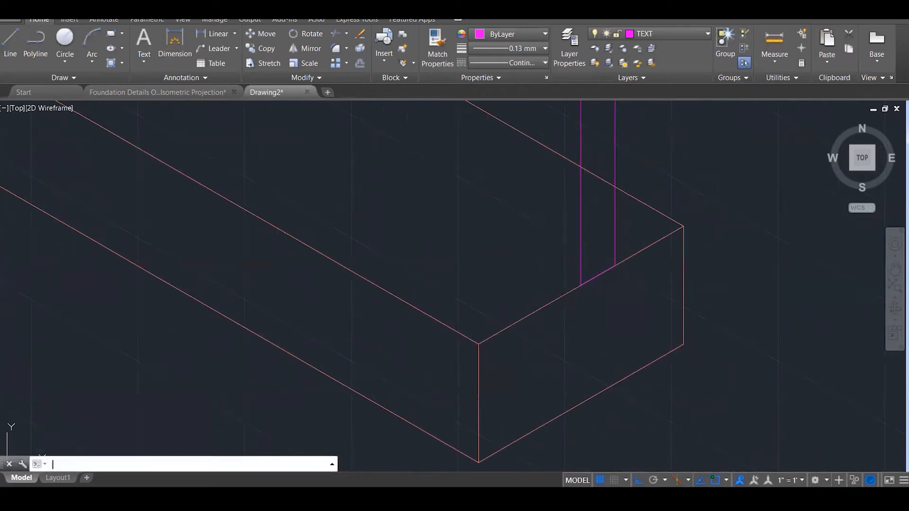
{"action": "key", "text": "Return"}
{"action": "type", "text": "100"}
{"action": "key", "text": "Return"}
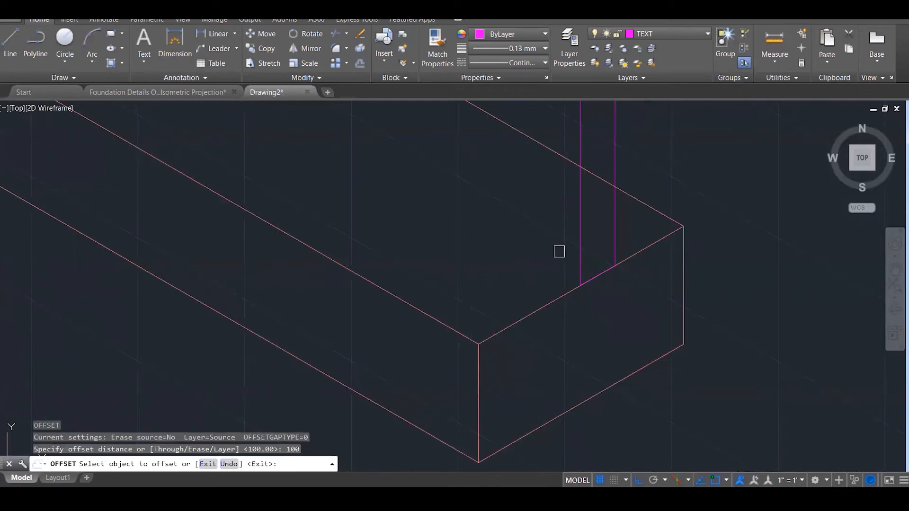
{"action": "left_click", "coordinate": [576, 240]}
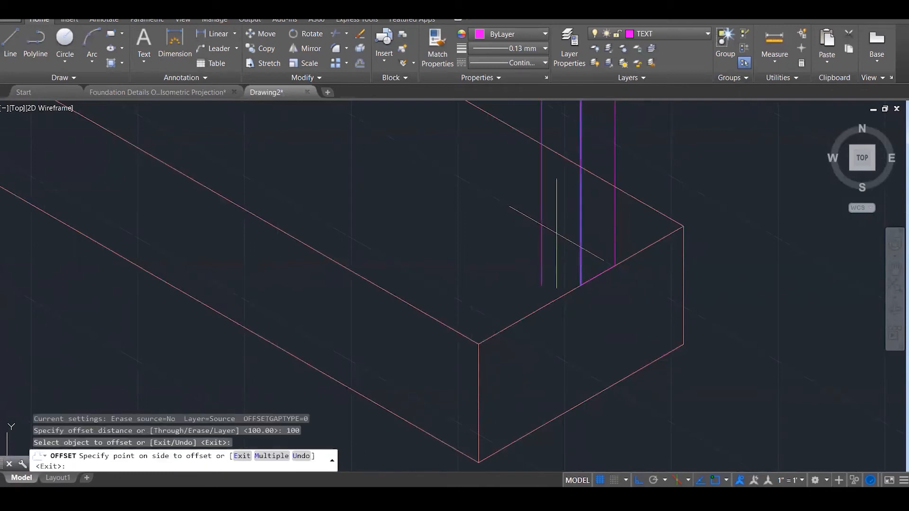
{"action": "left_click", "coordinate": [522, 237]}
{"action": "key", "text": "Escape"}
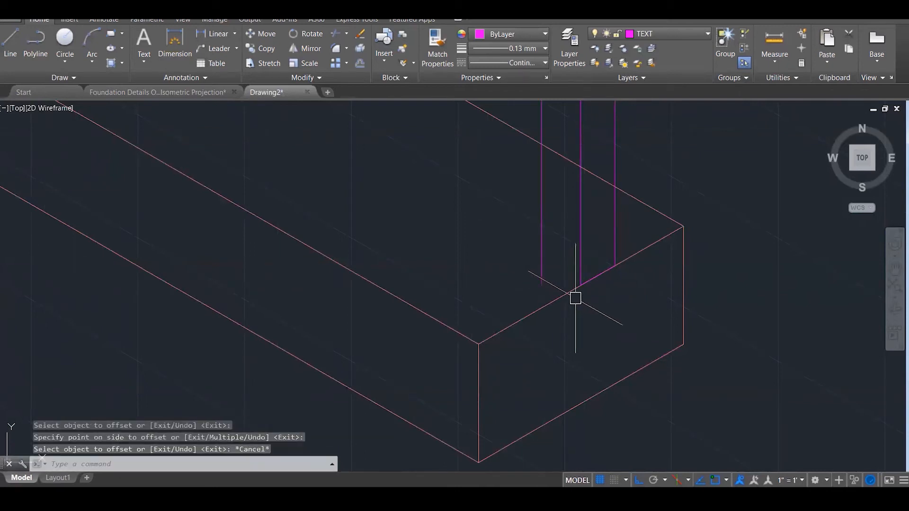
{"action": "key", "text": "Escape"}
{"action": "key", "text": "Escape"}
Draw a circle centred on the middle vertical's foot, with its radius reaching the offset line's lower end.
{"action": "type", "text": "c"}
{"action": "key", "text": "Return"}
{"action": "left_click", "coordinate": [581, 286]}
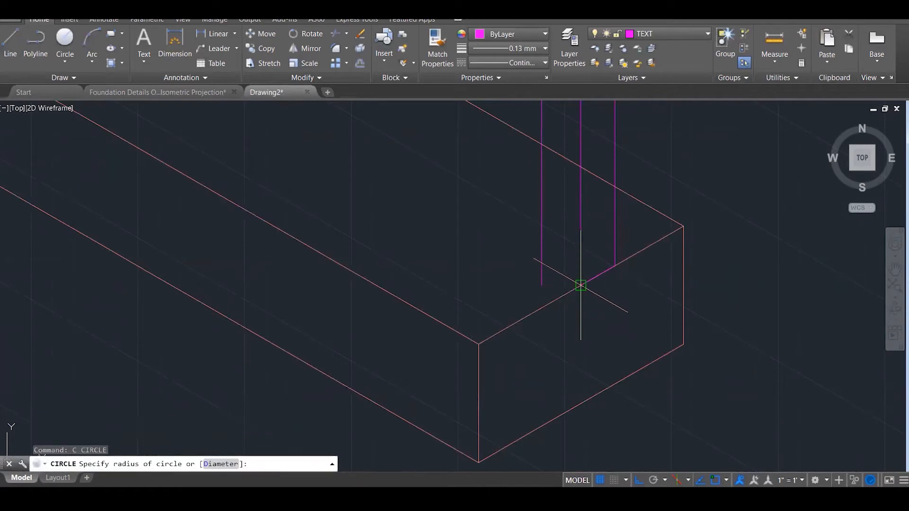
{"action": "scroll", "coordinate": [524, 320], "scroll_direction": "up", "scroll_amount": 4}
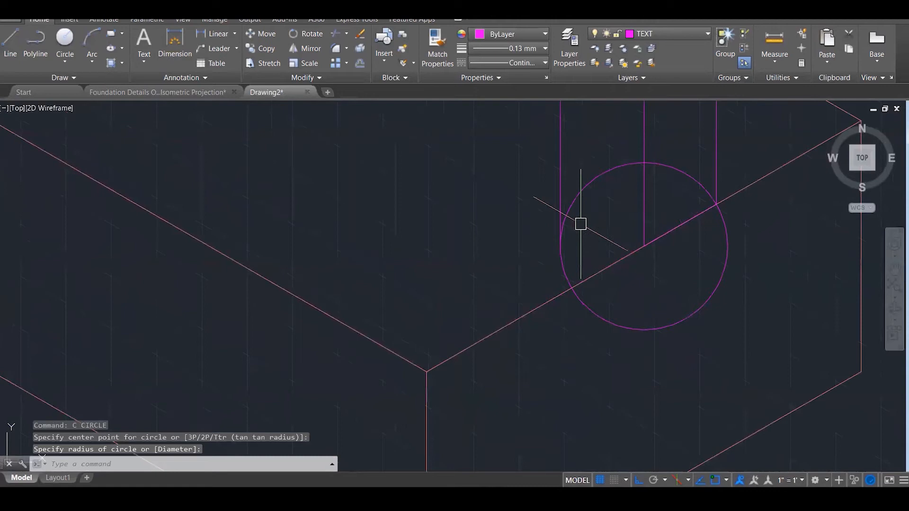
Erase the offset vertical line together with the construction circle at the first vertical's foot.
{"action": "left_click", "coordinate": [560, 171]}
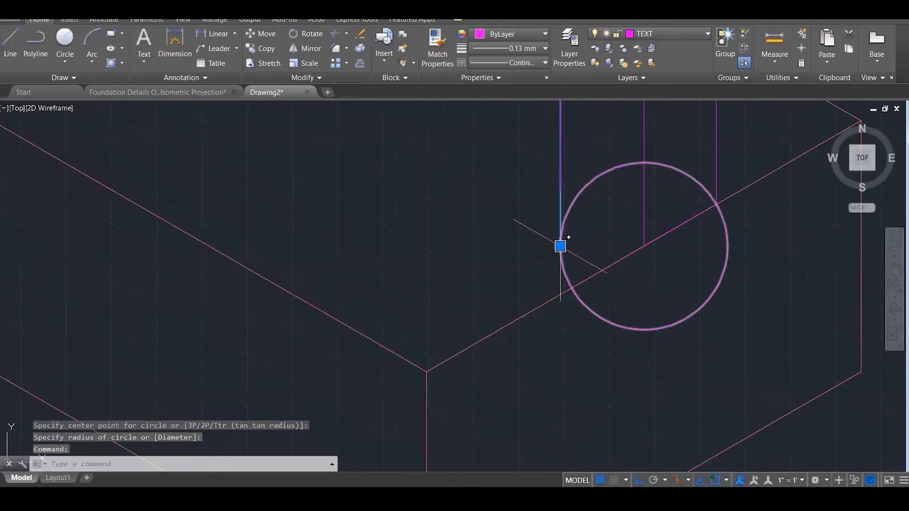
{"action": "left_click", "coordinate": [560, 246]}
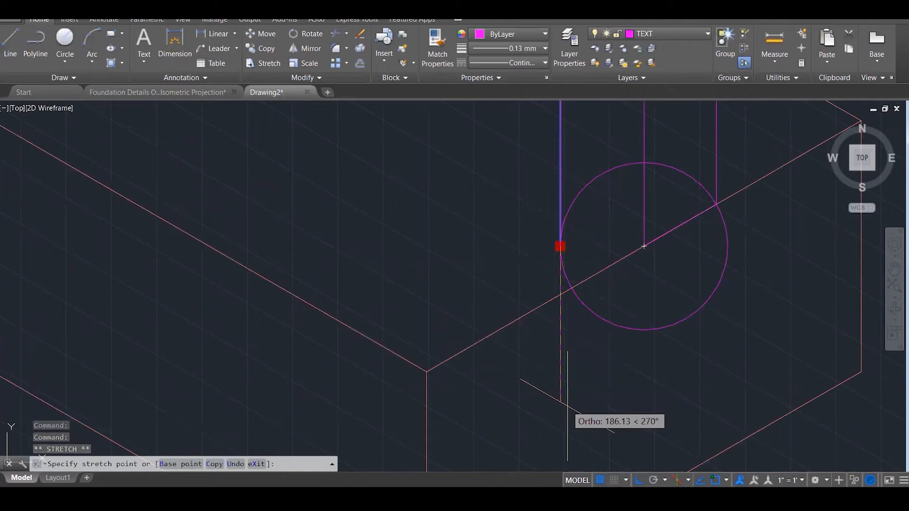
{"action": "key", "text": "Escape"}
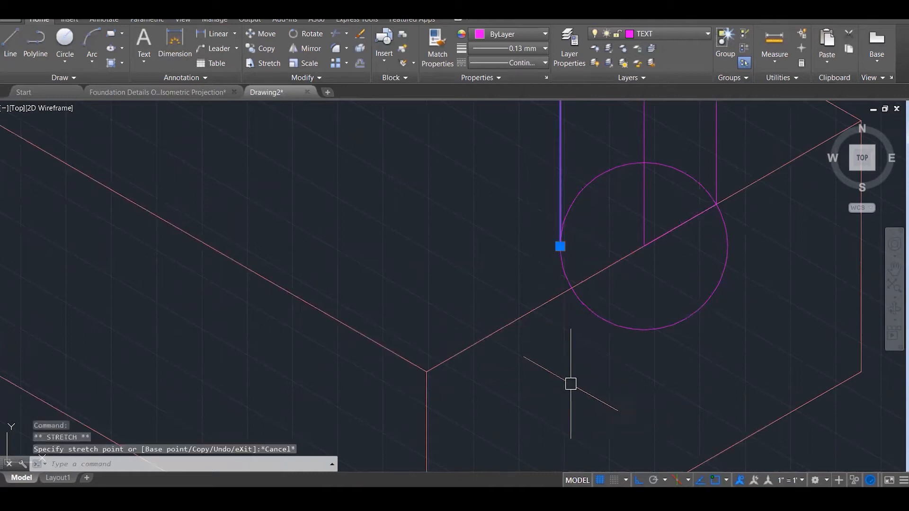
{"action": "left_click", "coordinate": [593, 309]}
{"action": "key", "text": "Delete"}
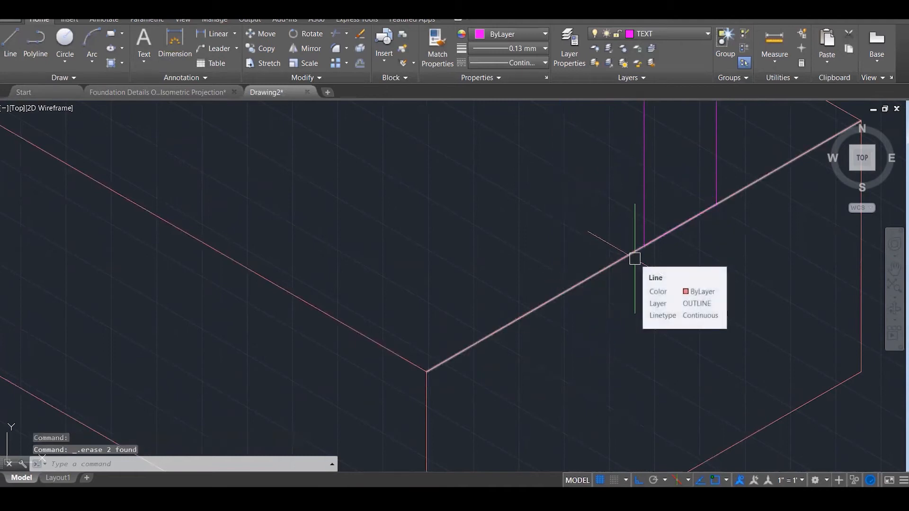
{"action": "key", "text": "Escape"}
Change to the top isoplane and draw a 100 line from the first vertical's foot along the end face's upper edge, toward the front corner.
{"action": "left_click", "coordinate": [686, 480]}
{"action": "left_click", "coordinate": [719, 443]}
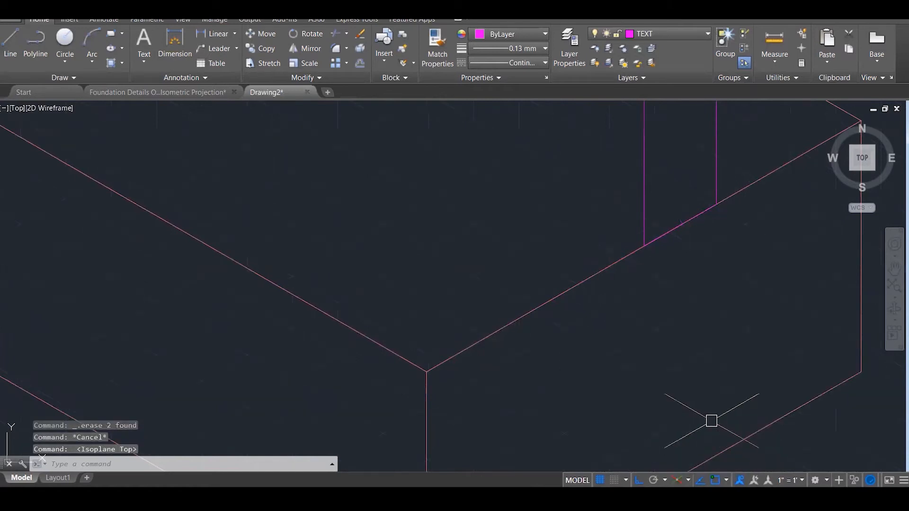
{"action": "type", "text": "l"}
{"action": "key", "text": "Return"}
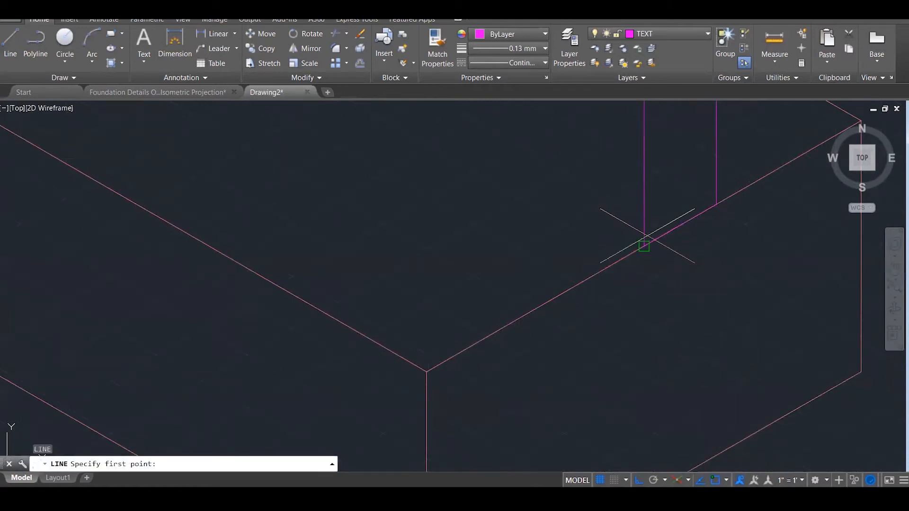
{"action": "left_click", "coordinate": [644, 246]}
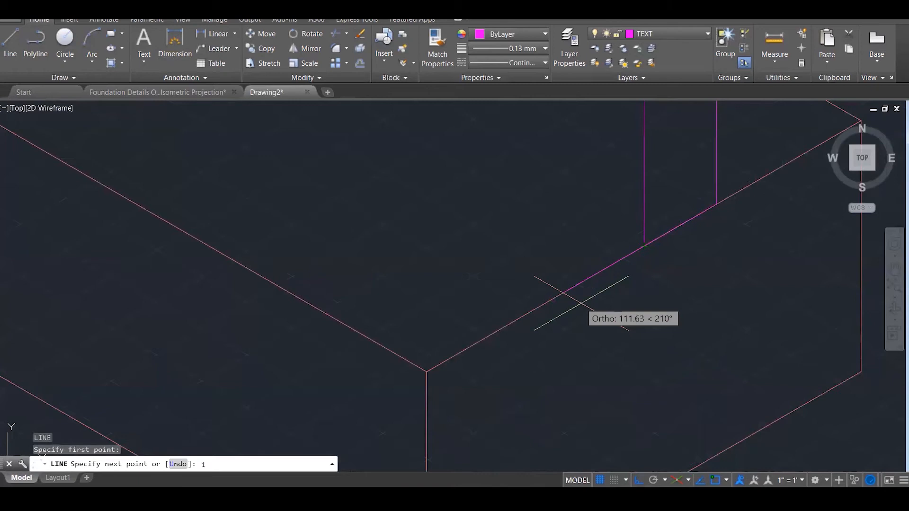
{"action": "type", "text": "100"}
{"action": "key", "text": "Return"}
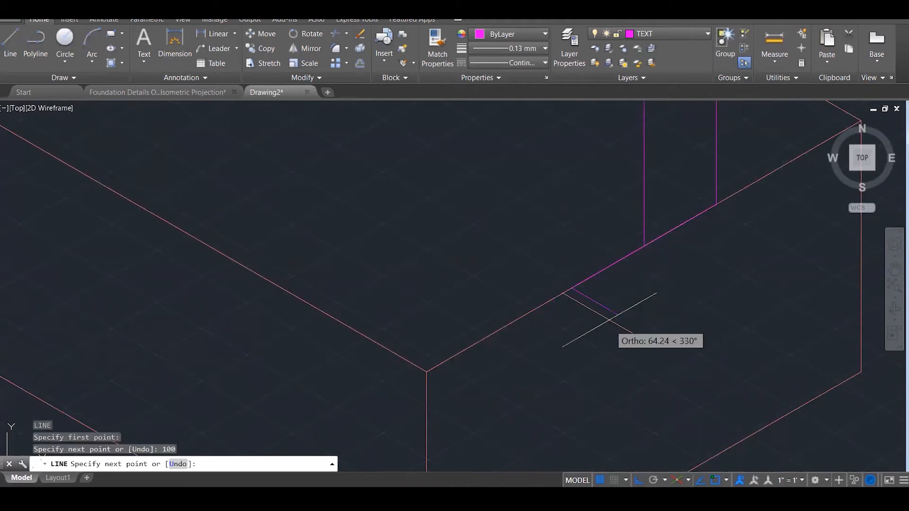
Change to the left isoplane and continue with a third tall vertical line upward from the end of the 100 line.
{"action": "left_click", "coordinate": [688, 483]}
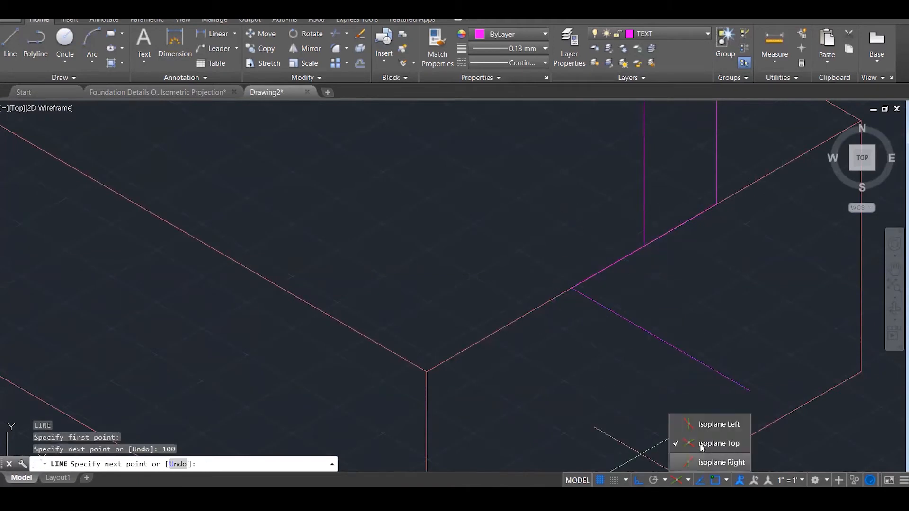
{"action": "left_click", "coordinate": [710, 423]}
{"action": "scroll", "coordinate": [658, 453], "scroll_direction": "down", "scroll_amount": 6}
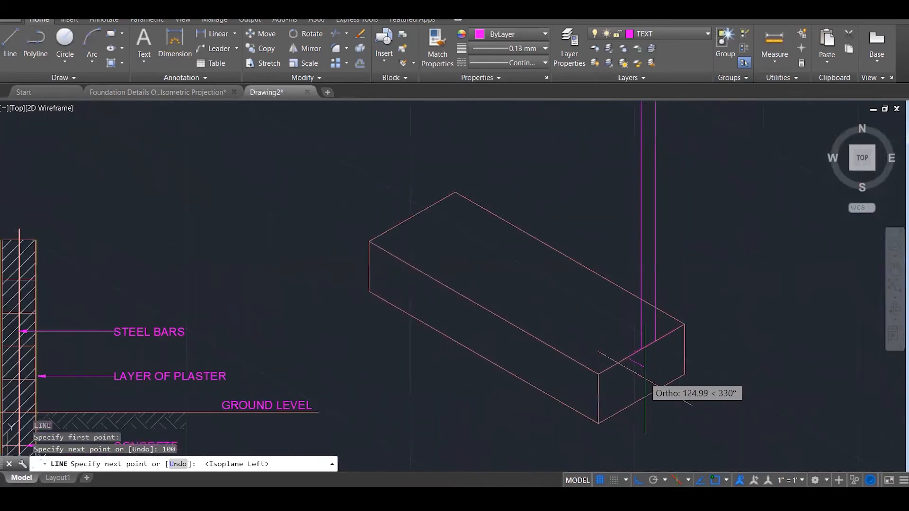
{"action": "left_click", "coordinate": [634, 142]}
{"action": "key", "text": "Escape"}
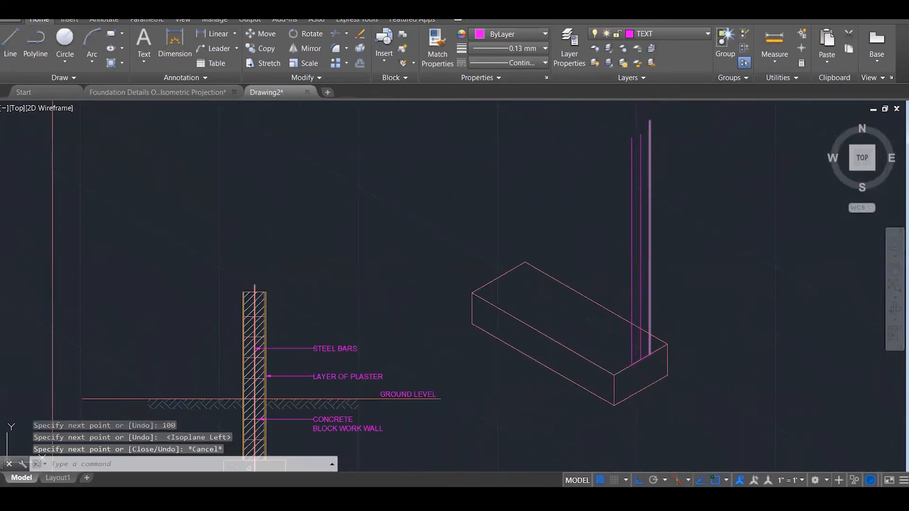
Join the two 100 base lines between the outer verticals into a single line.
{"action": "scroll", "coordinate": [643, 396], "scroll_direction": "up", "scroll_amount": 3}
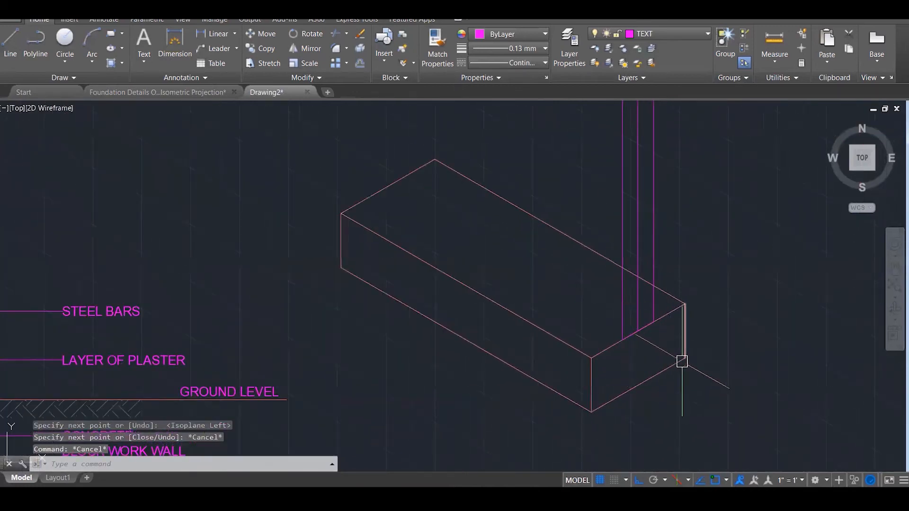
{"action": "scroll", "coordinate": [680, 369], "scroll_direction": "down", "scroll_amount": 3}
{"action": "scroll", "coordinate": [686, 303], "scroll_direction": "up", "scroll_amount": 3}
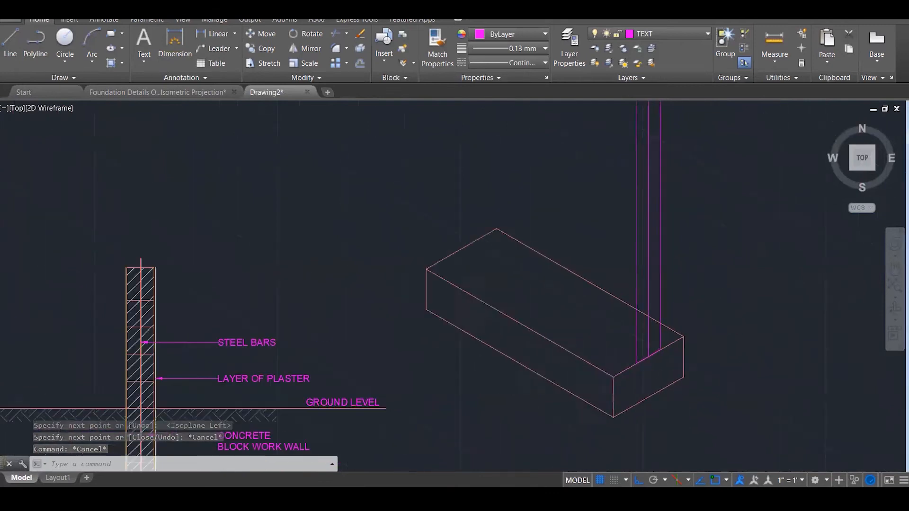
{"action": "scroll", "coordinate": [646, 375], "scroll_direction": "up", "scroll_amount": 3}
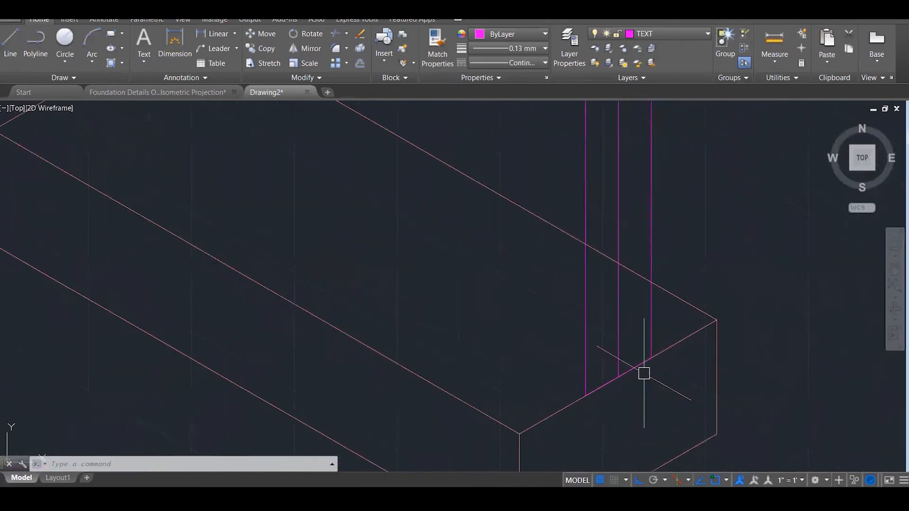
{"action": "type", "text": "j"}
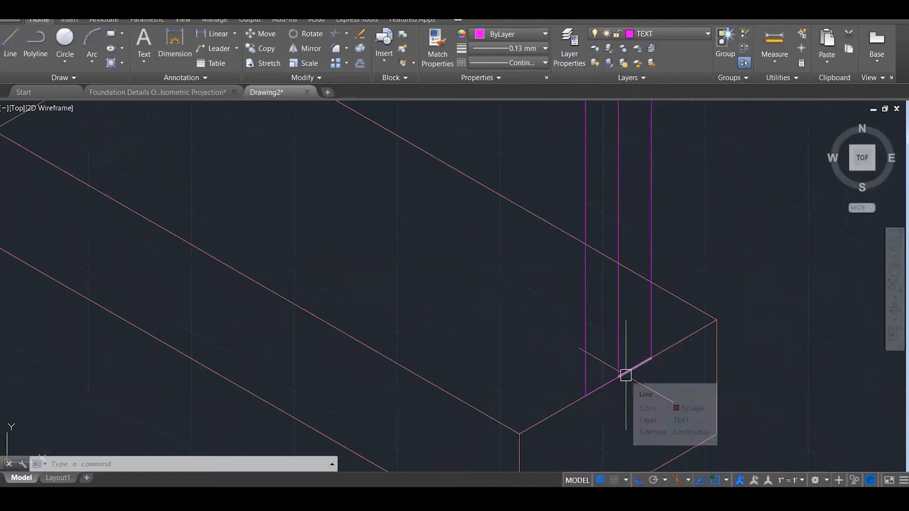
{"action": "key", "text": "Return"}
{"action": "left_click", "coordinate": [631, 370]}
{"action": "left_click", "coordinate": [607, 379]}
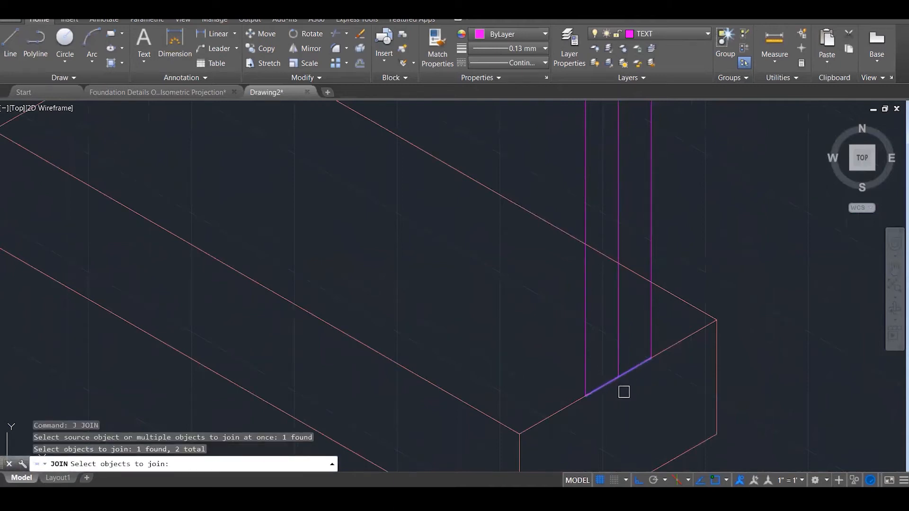
{"action": "key", "text": "Return"}
{"action": "key", "text": "Escape"}
{"action": "key", "text": "Escape"}
{"action": "key", "text": "Escape"}
Draw a 200 line straight up from the foot of the vertical nearest the back corner.
{"action": "scroll", "coordinate": [656, 357], "scroll_direction": "up", "scroll_amount": 3}
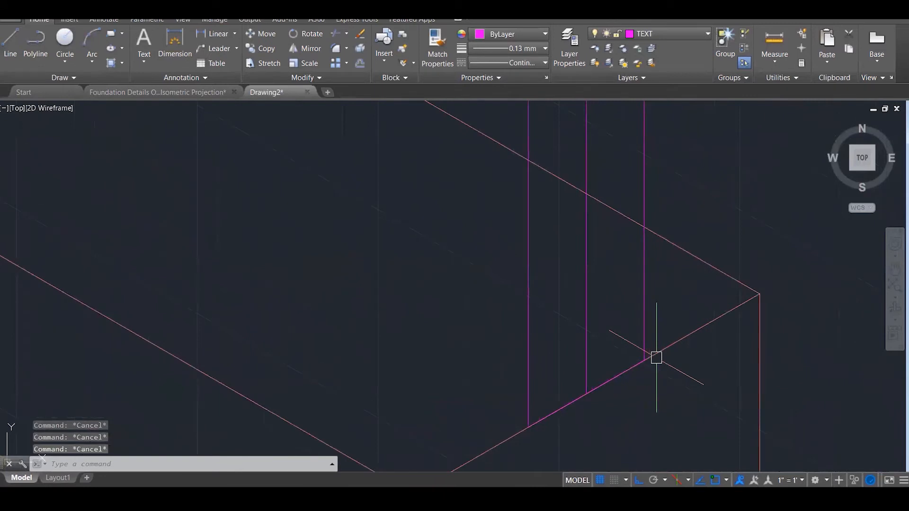
{"action": "type", "text": "l"}
{"action": "key", "text": "Return"}
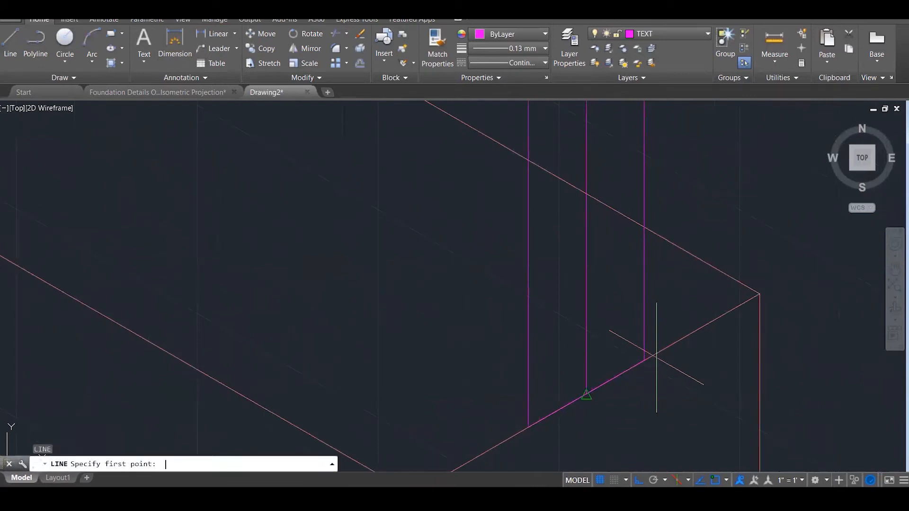
{"action": "left_click", "coordinate": [644, 361]}
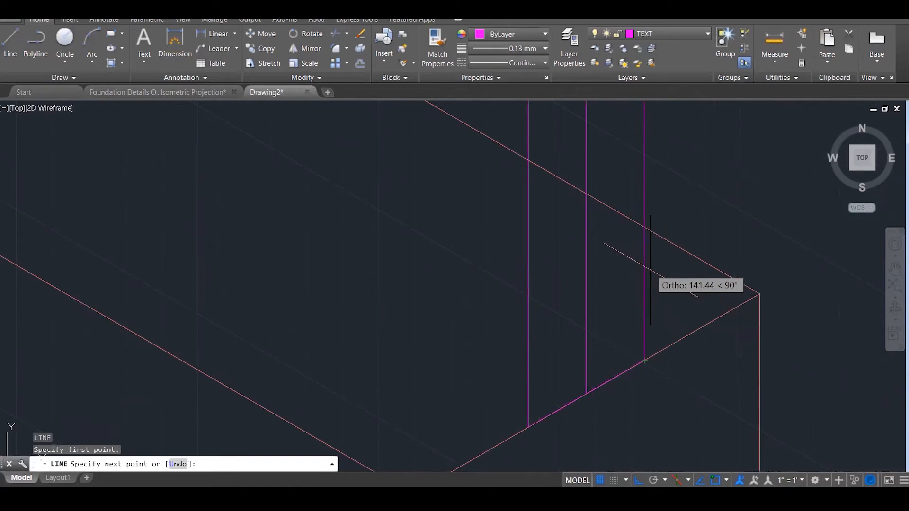
{"action": "key", "text": "Return"}
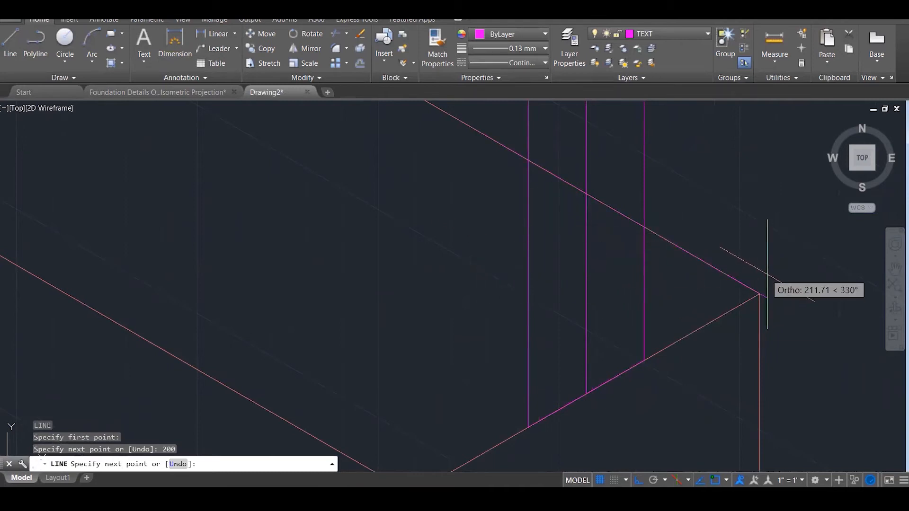
{"action": "key", "text": "Escape"}
Copy the joined base line upward from its back end to the top of the 200 vertical line.
{"action": "left_click", "coordinate": [638, 362]}
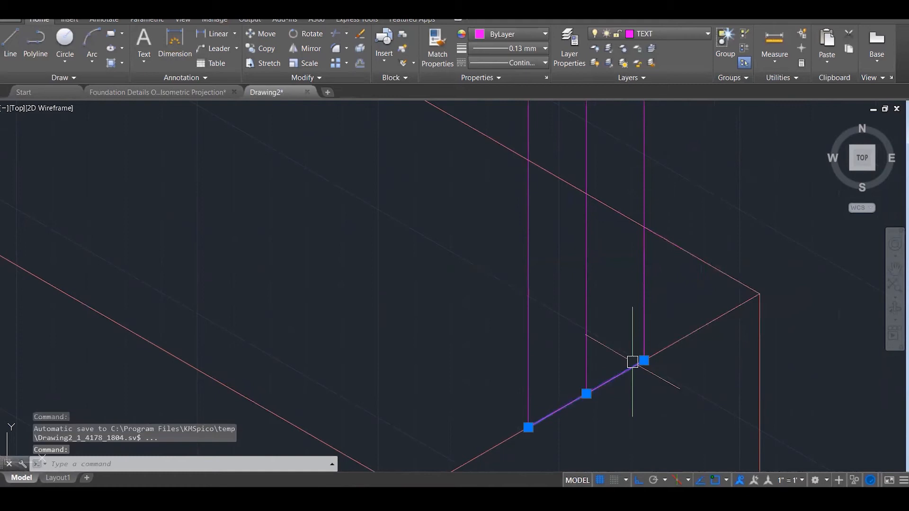
{"action": "type", "text": "co"}
{"action": "key", "text": "Return"}
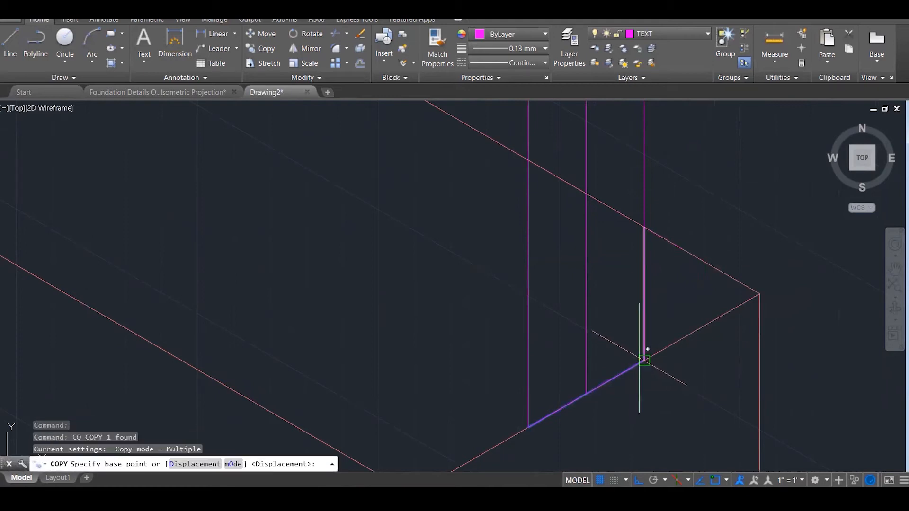
{"action": "left_click", "coordinate": [644, 361]}
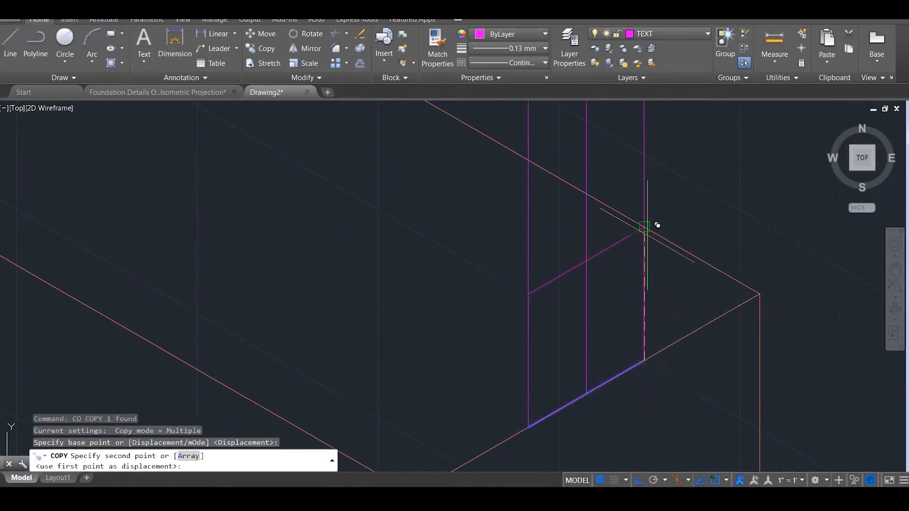
{"action": "left_click", "coordinate": [654, 216]}
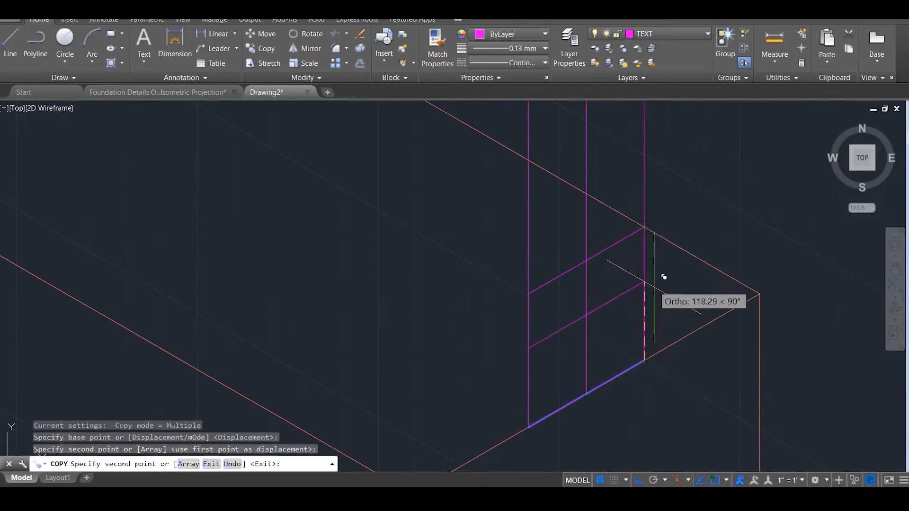
{"action": "key", "text": "Escape"}
{"action": "scroll", "coordinate": [653, 288], "scroll_direction": "down", "scroll_amount": 1}
{"action": "scroll", "coordinate": [653, 287], "scroll_direction": "down", "scroll_amount": 4}
{"action": "scroll", "coordinate": [635, 278], "scroll_direction": "up", "scroll_amount": 3}
{"action": "type", "text": "o"}
{"action": "key", "text": "Return"}
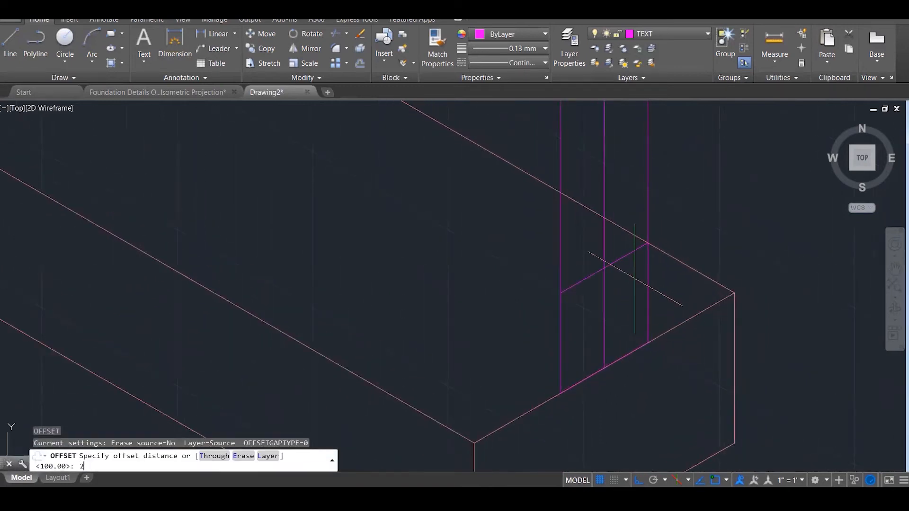
{"action": "type", "text": "200"}
{"action": "key", "text": "Return"}
{"action": "left_click", "coordinate": [617, 261]}
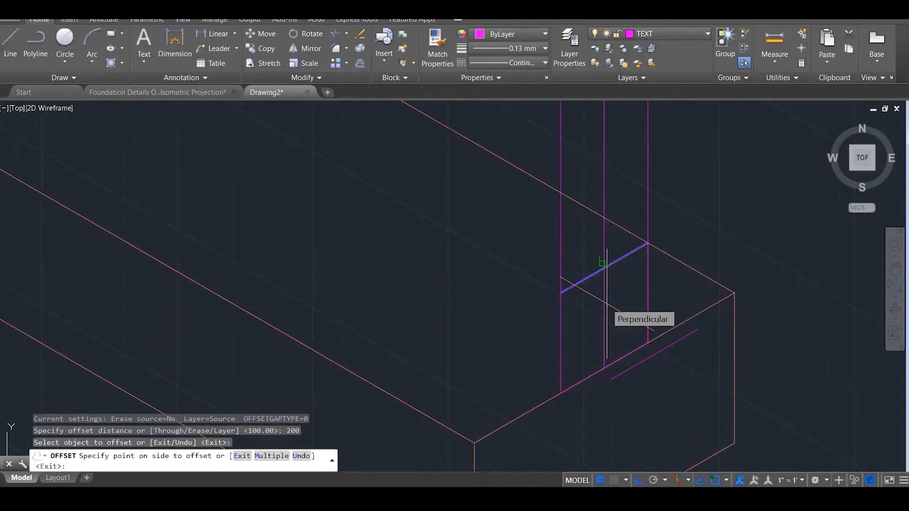
{"action": "key", "text": "Escape"}
Erase the middle one of the three tall vertical wall lines.
{"action": "scroll", "coordinate": [606, 304], "scroll_direction": "down", "scroll_amount": 3}
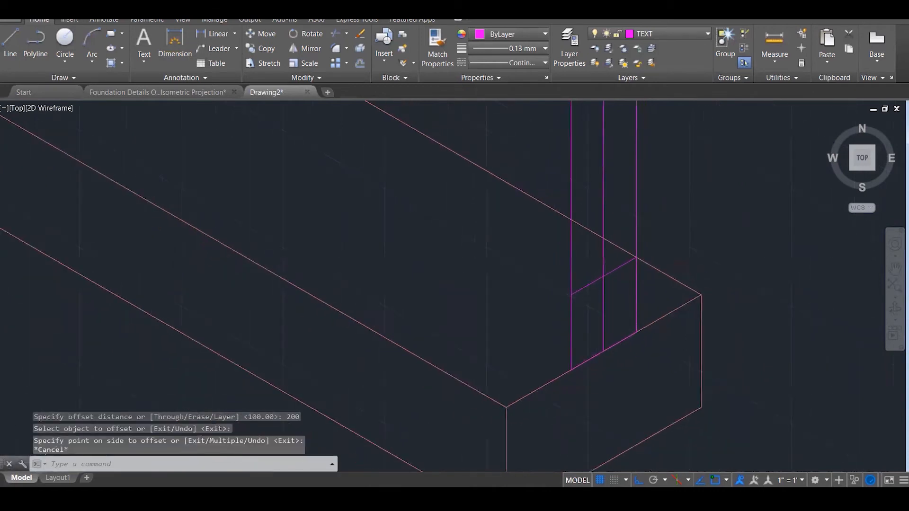
{"action": "scroll", "coordinate": [613, 270], "scroll_direction": "up", "scroll_amount": 4}
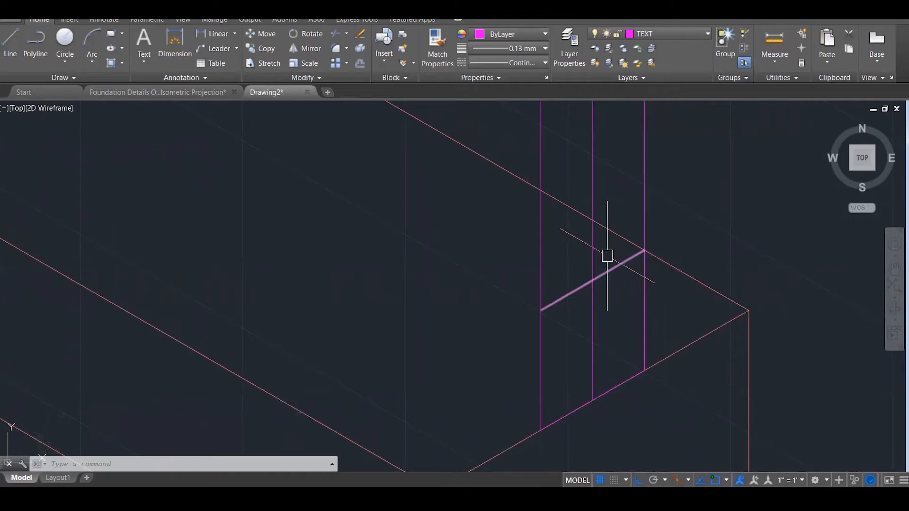
{"action": "left_click", "coordinate": [597, 246]}
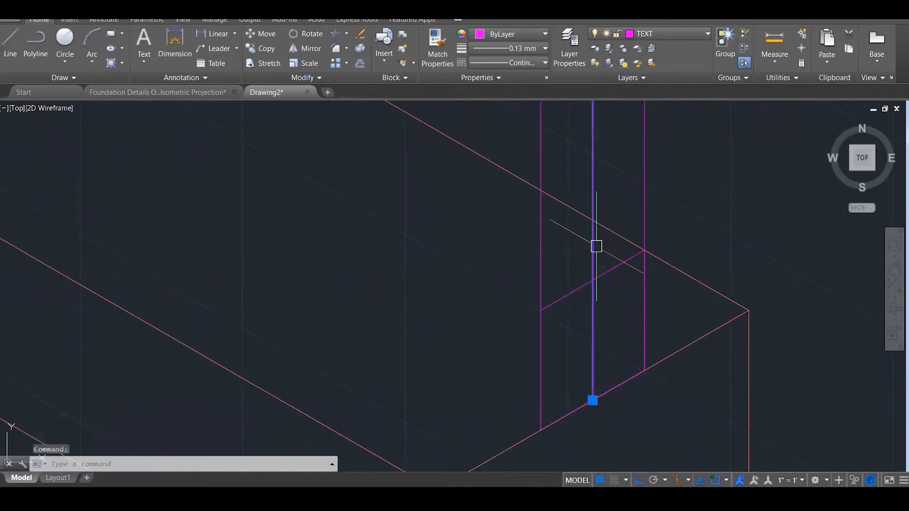
{"action": "key", "text": "Delete"}
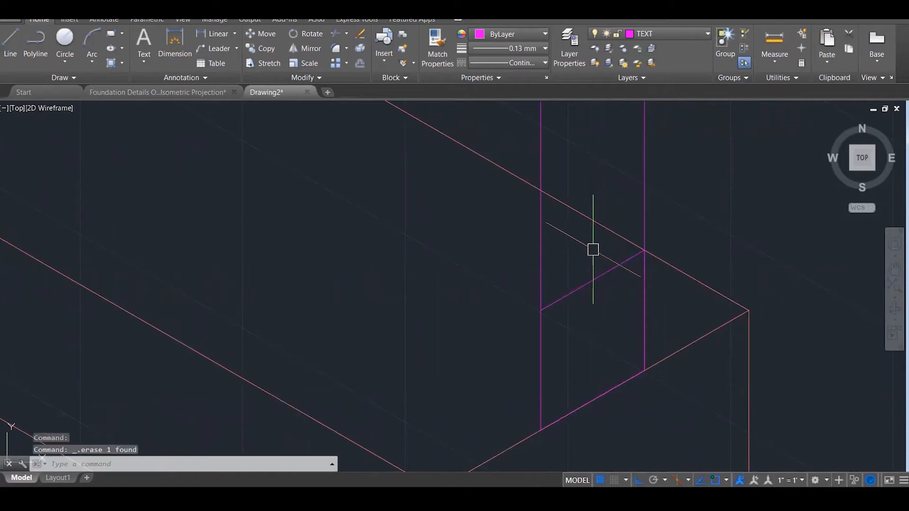
{"action": "key", "text": "Escape"}
{"action": "key", "text": "Escape"}
Draw a 200 vertical line up from the copied course line's midpoint, continuing with a short freehand segment parallel to the footing's long edges.
{"action": "type", "text": "l"}
{"action": "key", "text": "Return"}
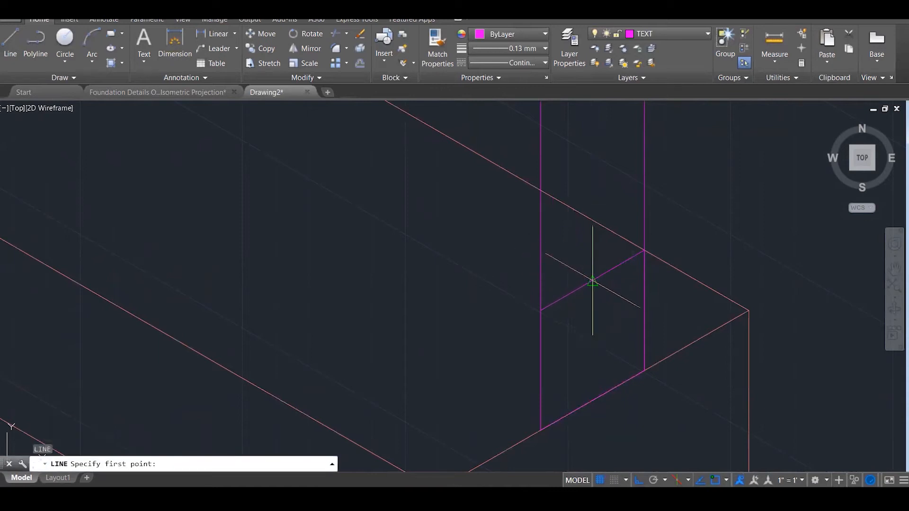
{"action": "left_click", "coordinate": [593, 281]}
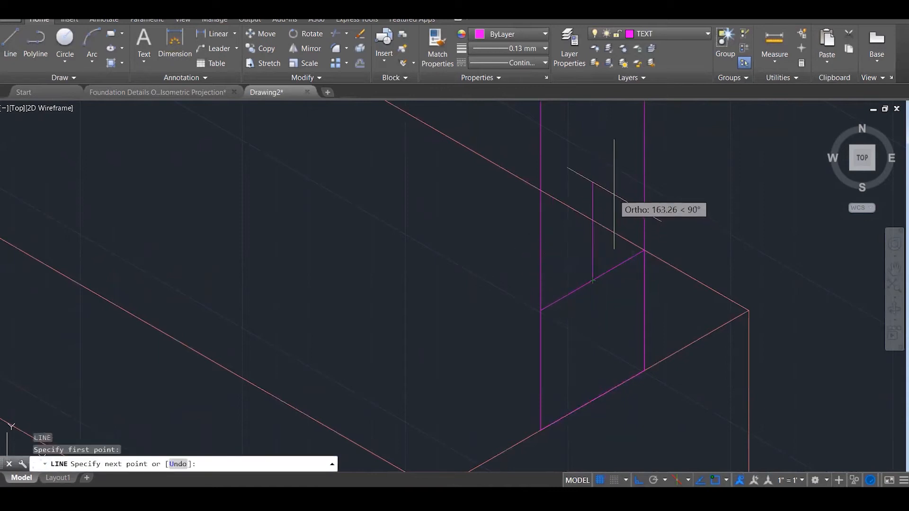
{"action": "type", "text": "200"}
{"action": "key", "text": "Return"}
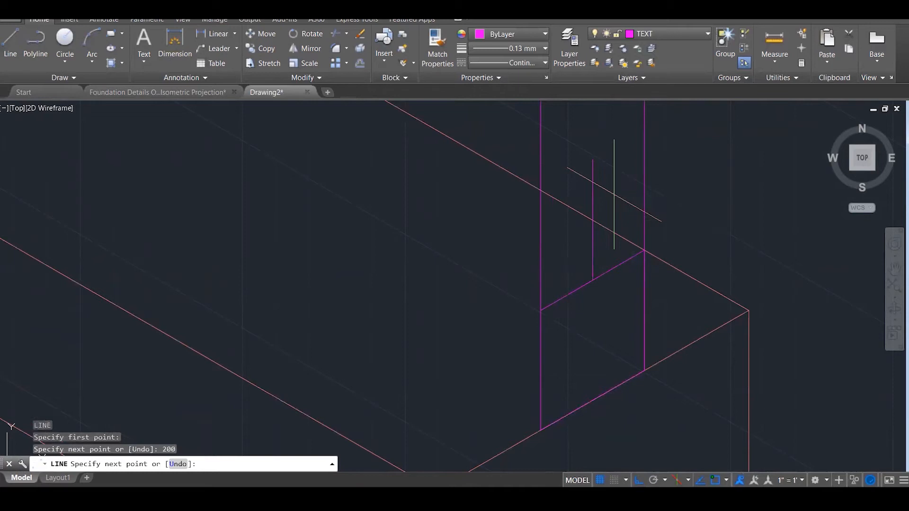
{"action": "left_click", "coordinate": [670, 204]}
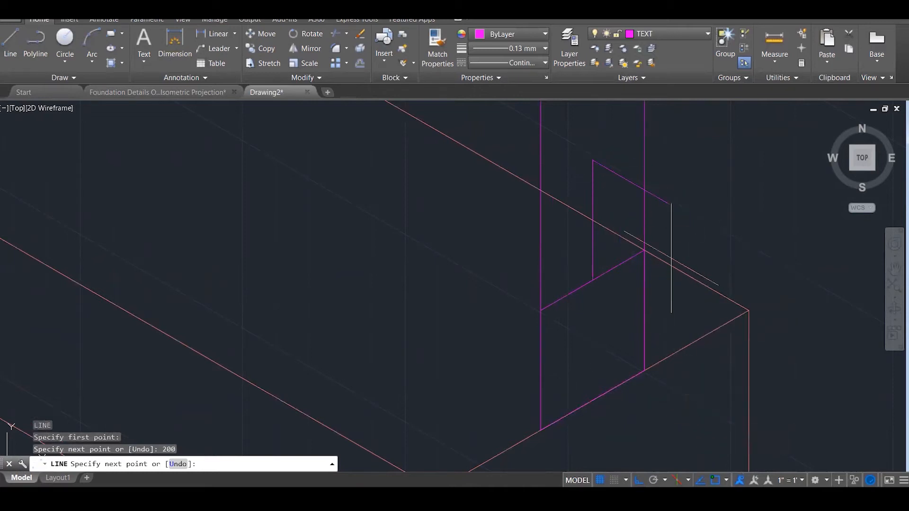
{"action": "key", "text": "Escape"}
{"action": "key", "text": "Escape"}
{"action": "key", "text": "Escape"}
Copy the upper course line of the wall's end face from its midpoint to the top of the 200 vertical line.
{"action": "left_click", "coordinate": [623, 265]}
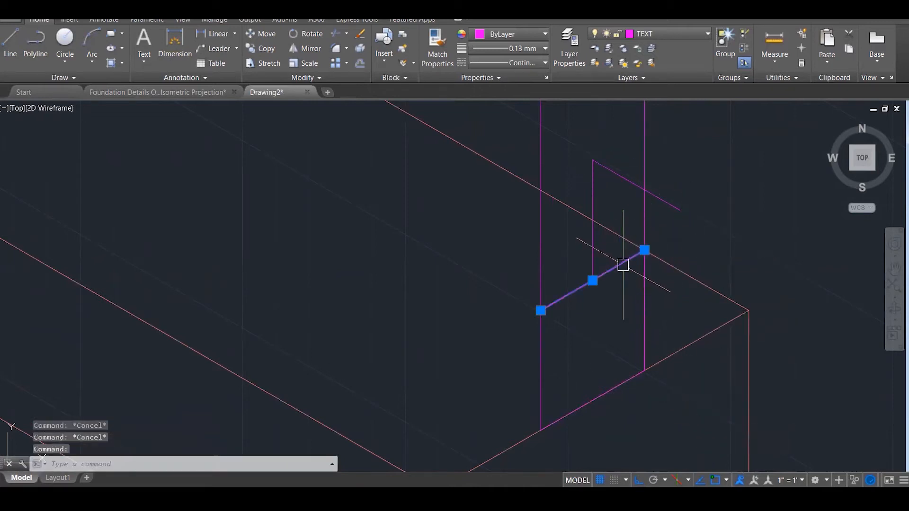
{"action": "scroll", "coordinate": [640, 246], "scroll_direction": "down", "scroll_amount": 2}
{"action": "type", "text": "c"}
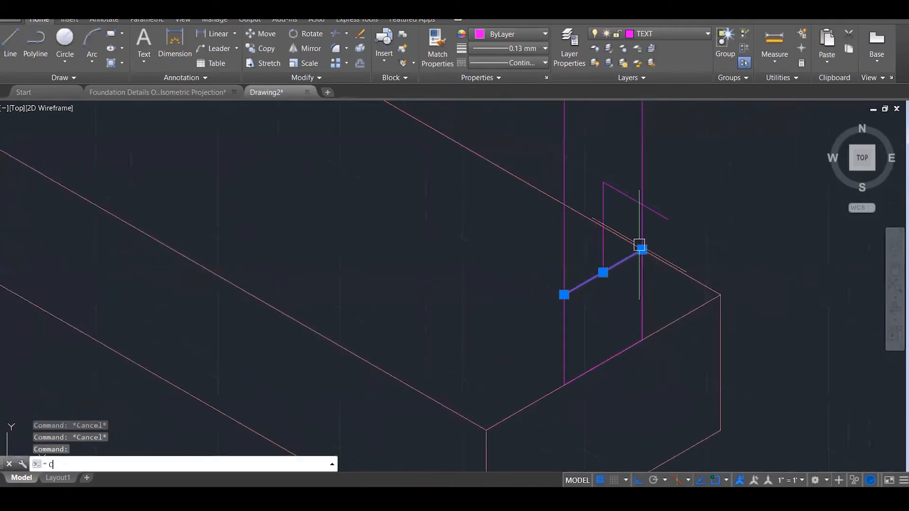
{"action": "type", "text": "o"}
{"action": "key", "text": "Return"}
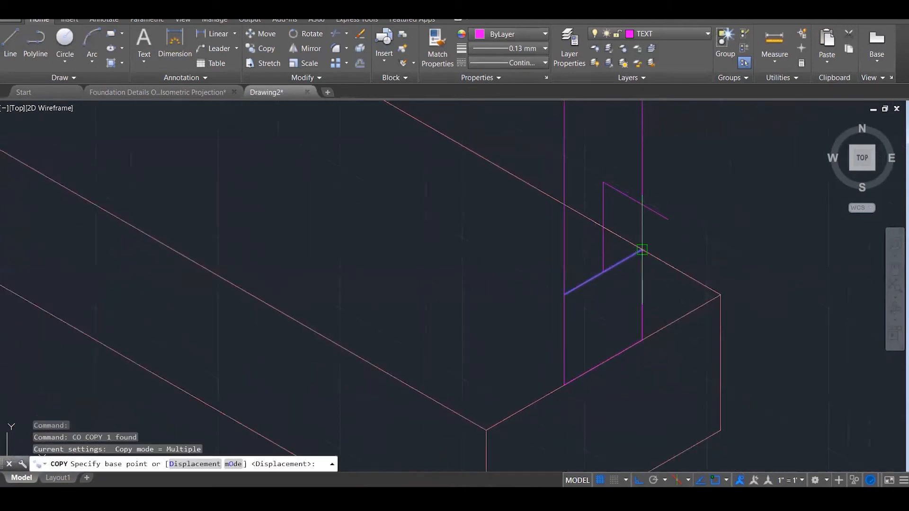
{"action": "left_click", "coordinate": [603, 272]}
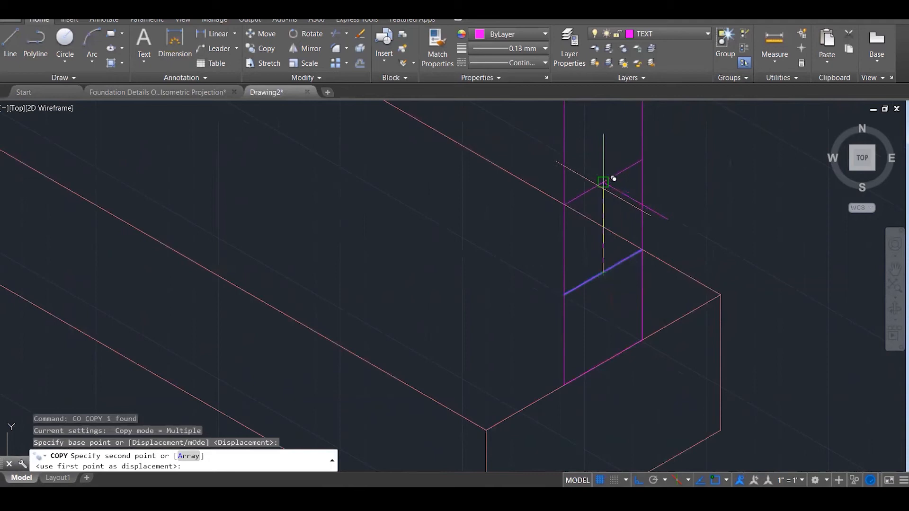
{"action": "scroll", "coordinate": [604, 179], "scroll_direction": "up", "scroll_amount": 2}
{"action": "left_click", "coordinate": [608, 174]}
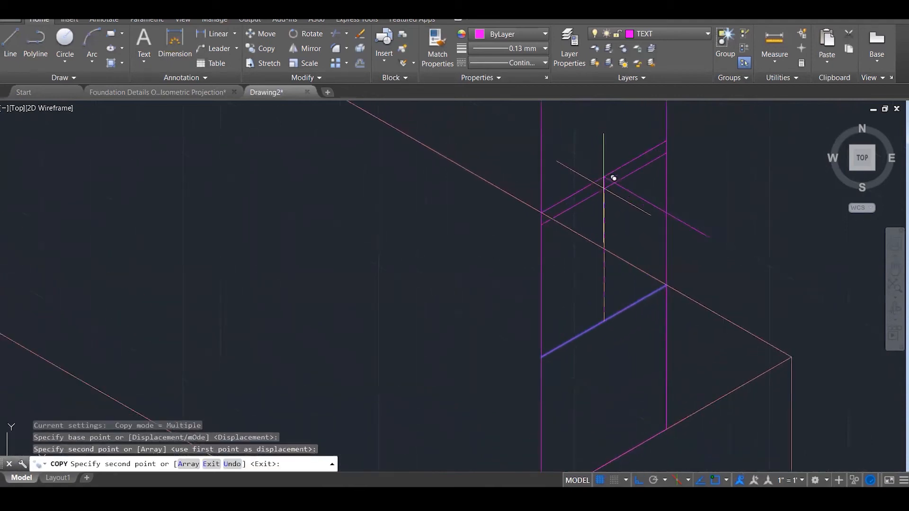
{"action": "key", "text": "Escape"}
{"action": "key", "text": "Escape"}
Copy the end face's three course lines upward, from the back end of the base line to the back end of the highest course line.
{"action": "scroll", "coordinate": [703, 225], "scroll_direction": "down", "scroll_amount": 2}
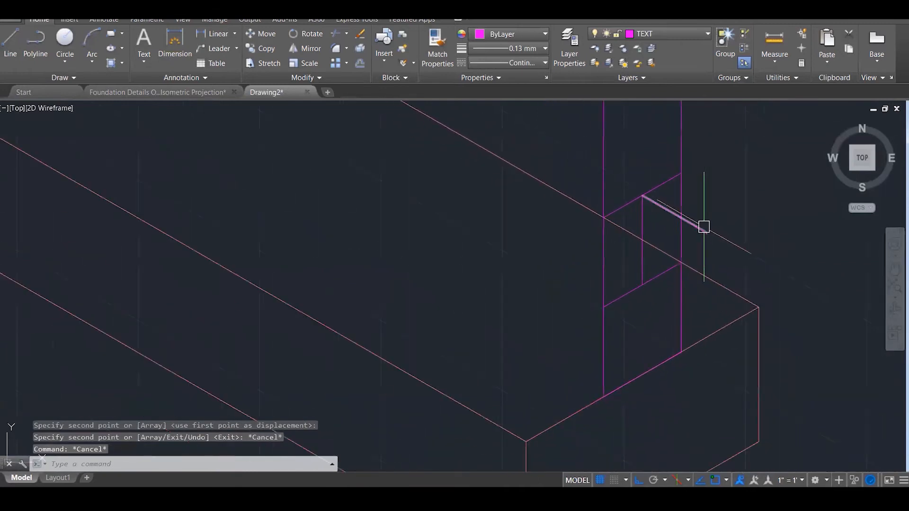
{"action": "left_click", "coordinate": [620, 297]}
{"action": "left_click", "coordinate": [641, 197]}
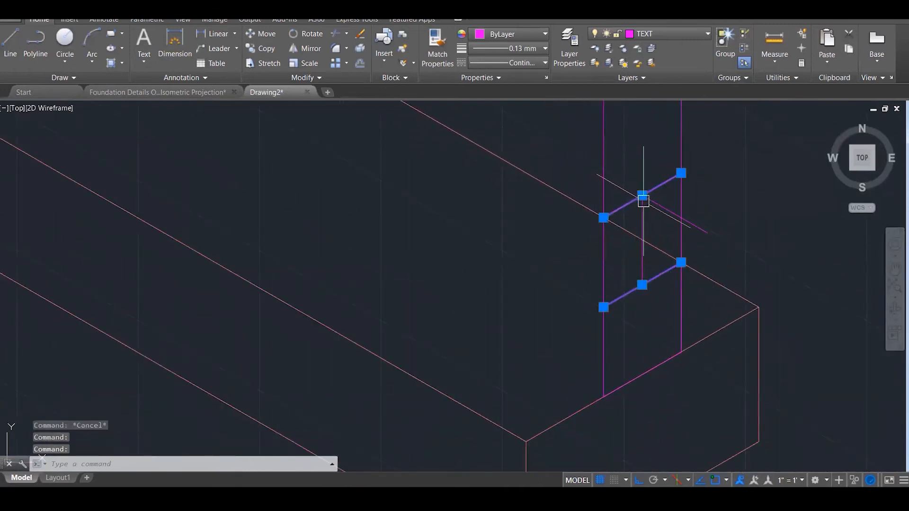
{"action": "scroll", "coordinate": [653, 212], "scroll_direction": "down", "scroll_amount": 1}
{"action": "left_click", "coordinate": [641, 353]}
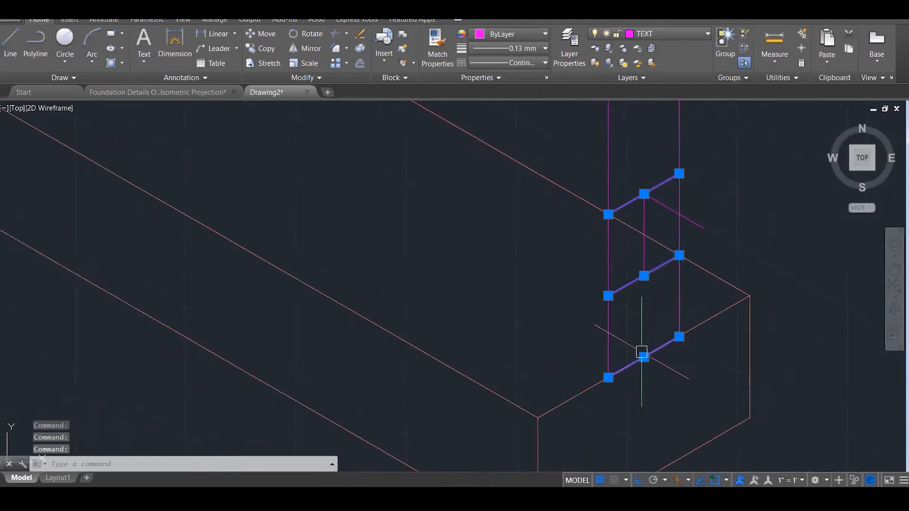
{"action": "type", "text": "c"}
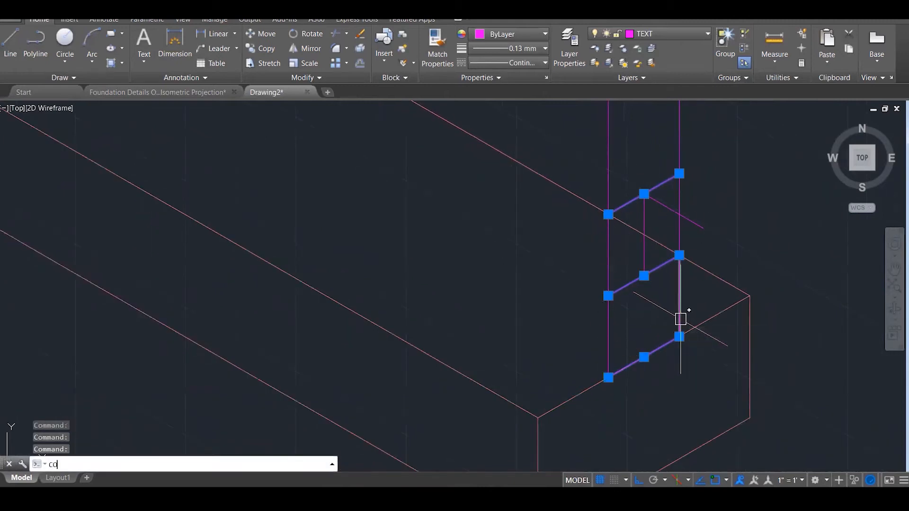
{"action": "type", "text": "o"}
{"action": "key", "text": "Return"}
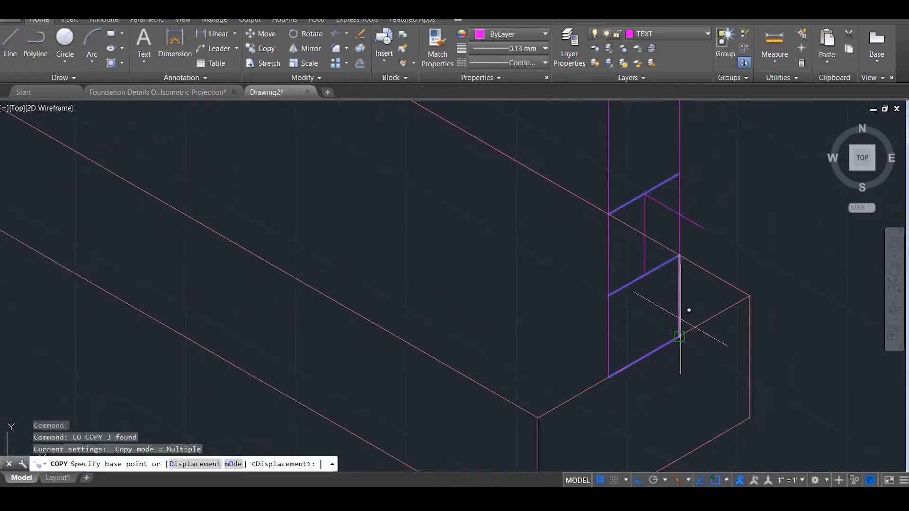
{"action": "left_click", "coordinate": [679, 336]}
{"action": "left_click", "coordinate": [685, 165]}
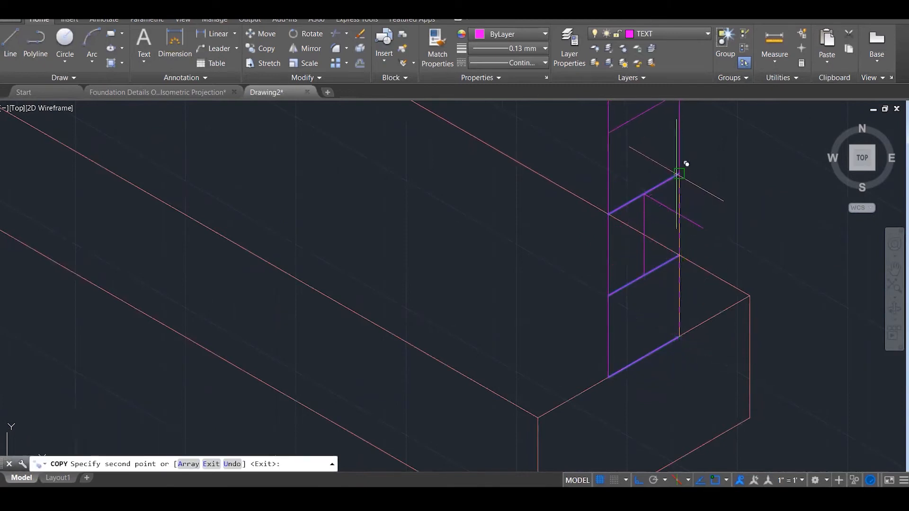
Place two more copies of the three course lines up the wall's end face, each stacked on the highest line so far.
{"action": "scroll", "coordinate": [687, 192], "scroll_direction": "up", "scroll_amount": 7}
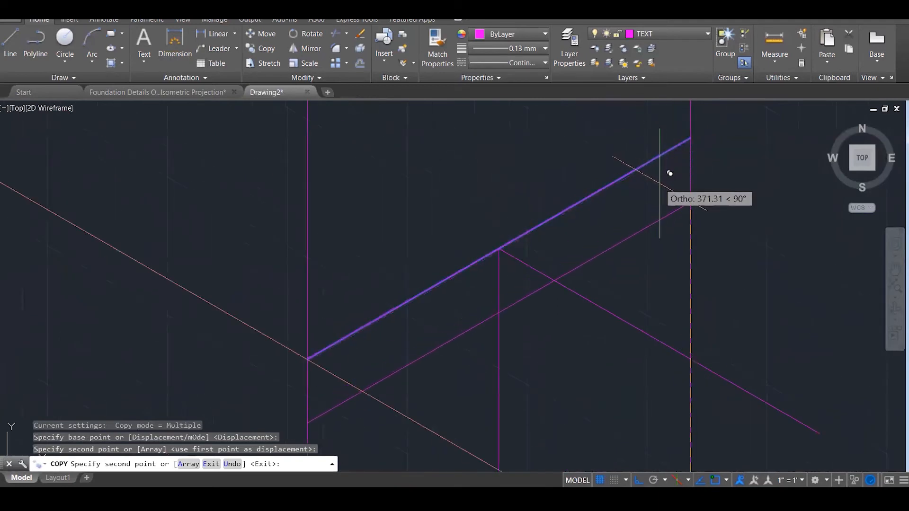
{"action": "scroll", "coordinate": [681, 133], "scroll_direction": "up", "scroll_amount": 4}
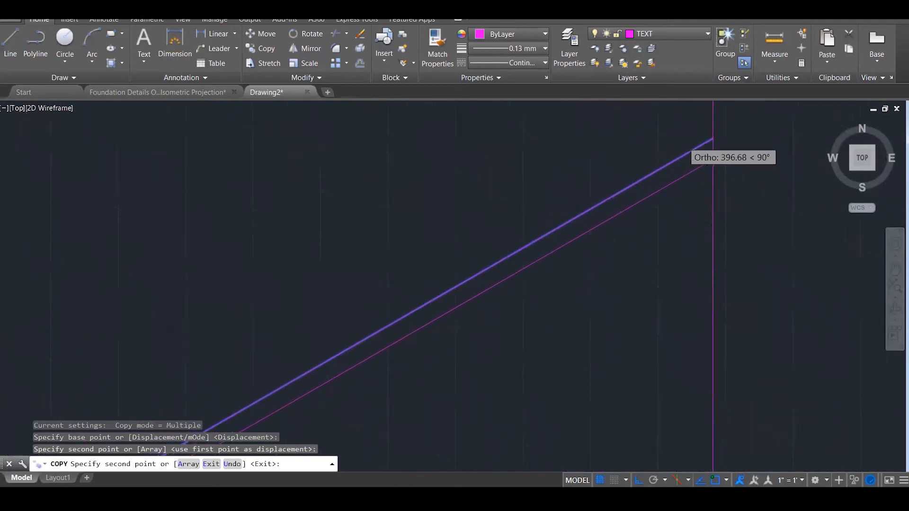
{"action": "scroll", "coordinate": [681, 189], "scroll_direction": "down", "scroll_amount": 6}
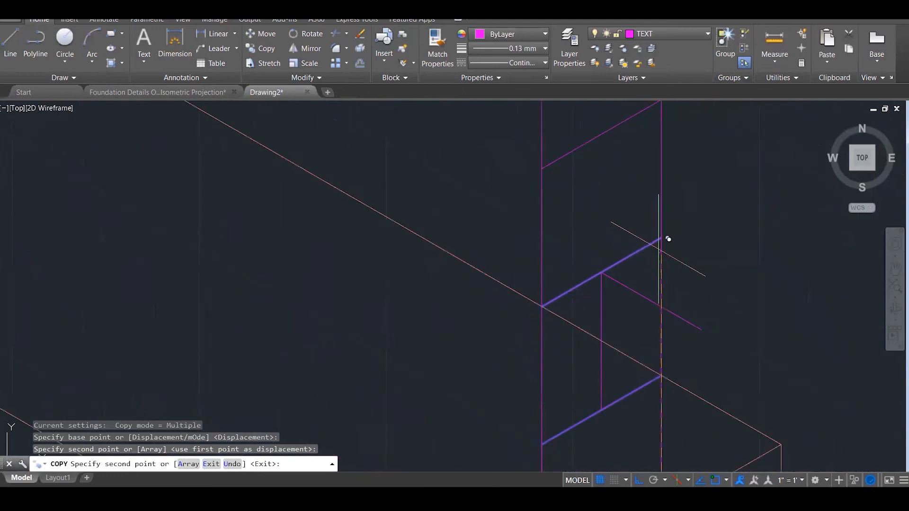
{"action": "scroll", "coordinate": [646, 131], "scroll_direction": "up", "scroll_amount": 5}
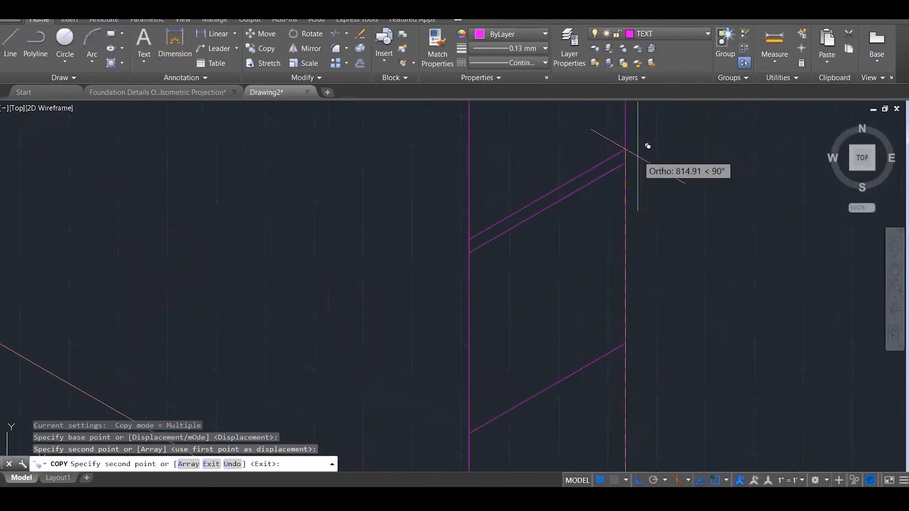
{"action": "left_click", "coordinate": [634, 152]}
{"action": "scroll", "coordinate": [609, 289], "scroll_direction": "down", "scroll_amount": 6}
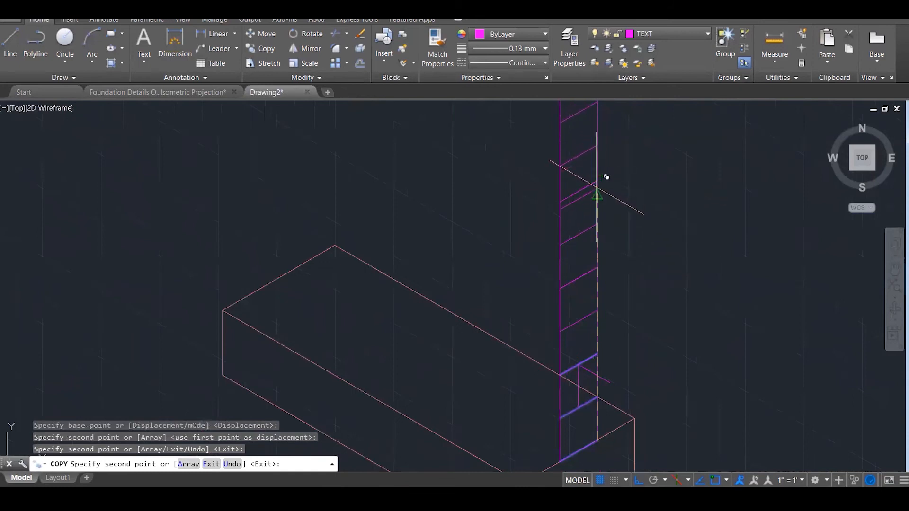
{"action": "left_click", "coordinate": [607, 170]}
{"action": "key", "text": "Escape"}
Erase the short vertical and slanted construction lines in the middle of the wall's end face.
{"action": "scroll", "coordinate": [654, 235], "scroll_direction": "down", "scroll_amount": 4}
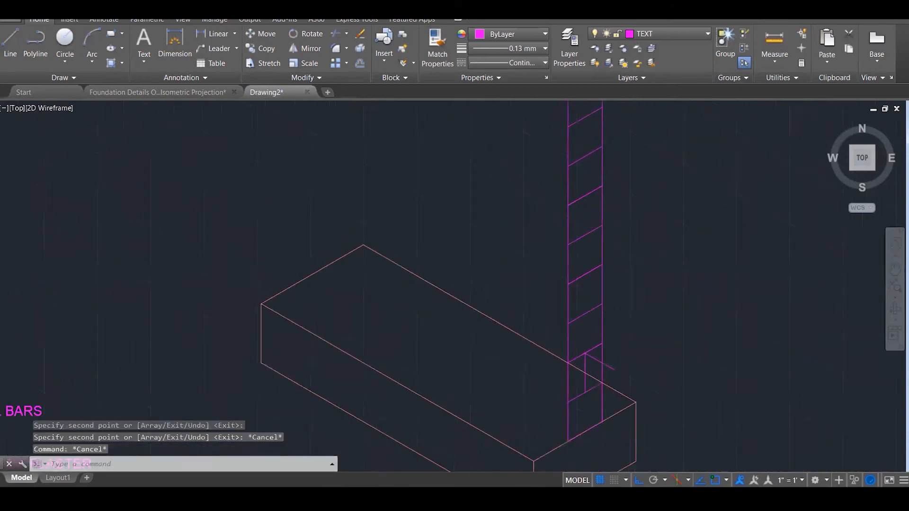
{"action": "scroll", "coordinate": [648, 293], "scroll_direction": "up", "scroll_amount": 8}
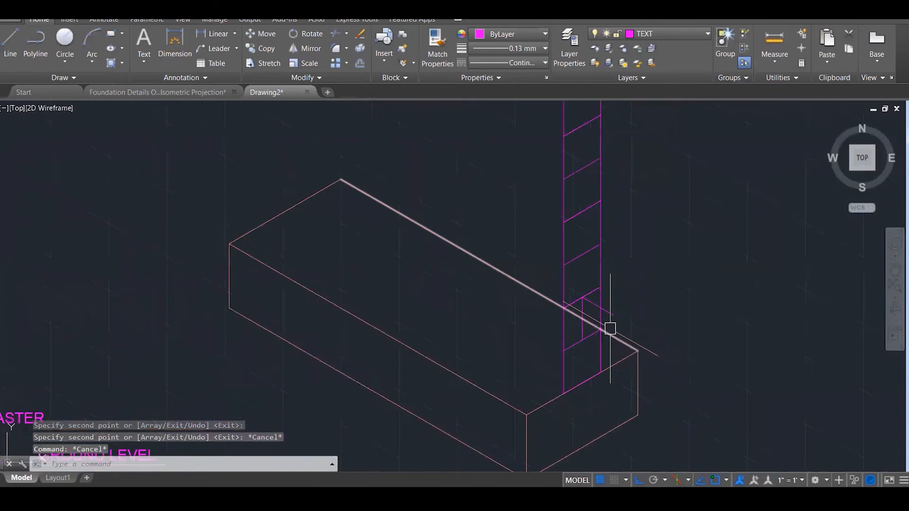
{"action": "left_click", "coordinate": [575, 290]}
{"action": "left_click", "coordinate": [565, 296]}
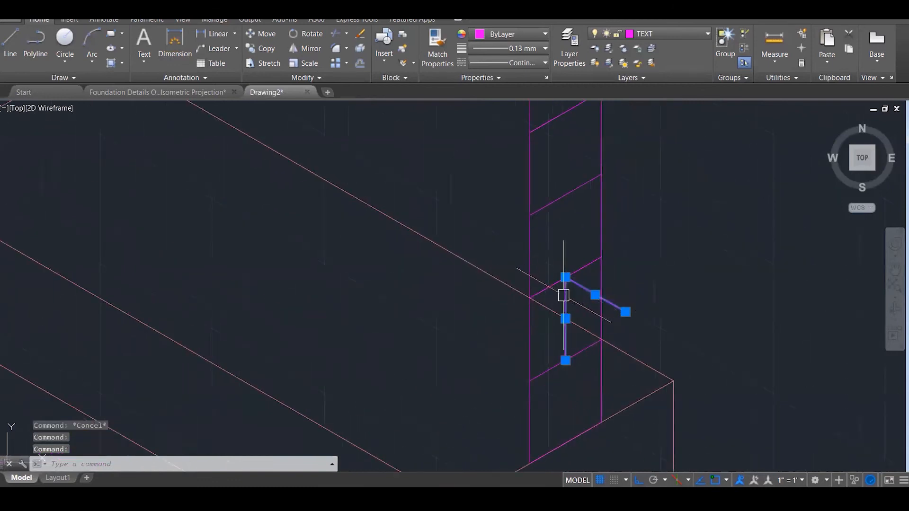
{"action": "key", "text": "Delete"}
Draw a line about 2145 long from the wall's front base corner along the footing, parallel to its long edges and past its far edge.
{"action": "scroll", "coordinate": [566, 296], "scroll_direction": "down", "scroll_amount": 1}
{"action": "scroll", "coordinate": [642, 256], "scroll_direction": "down", "scroll_amount": 3}
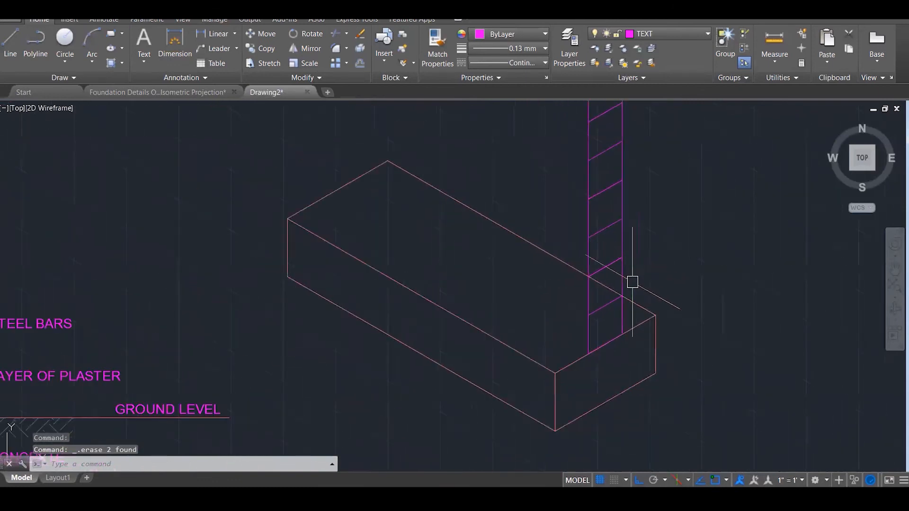
{"action": "scroll", "coordinate": [633, 282], "scroll_direction": "down", "scroll_amount": 3}
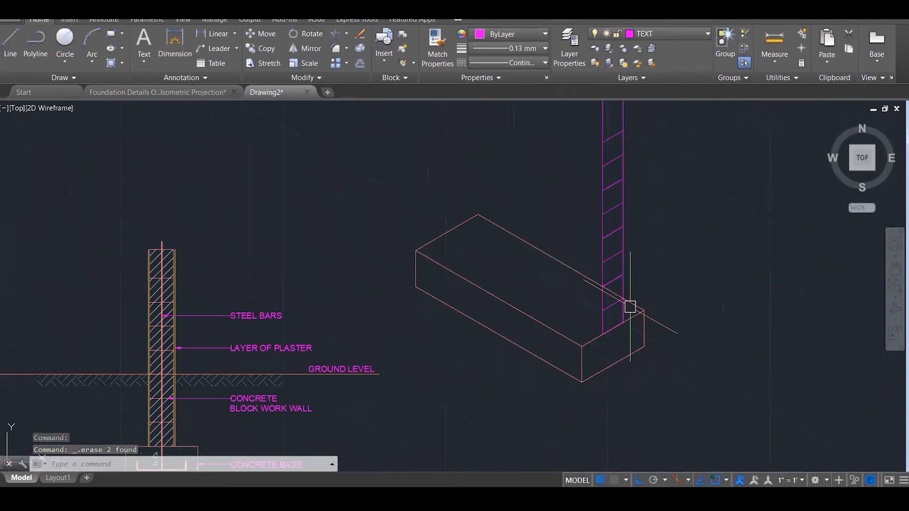
{"action": "type", "text": "l"}
{"action": "key", "text": "Return"}
{"action": "left_click", "coordinate": [602, 335]}
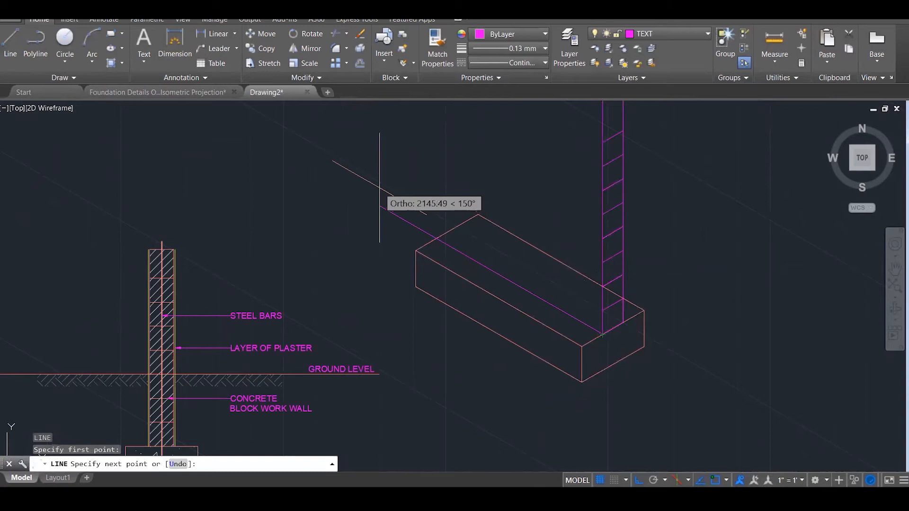
{"action": "left_click", "coordinate": [379, 206]}
{"action": "key", "text": "Escape"}
Draw a vertical line about 2020 high from where the wall's base line crosses the footing's far edge.
{"action": "type", "text": "l"}
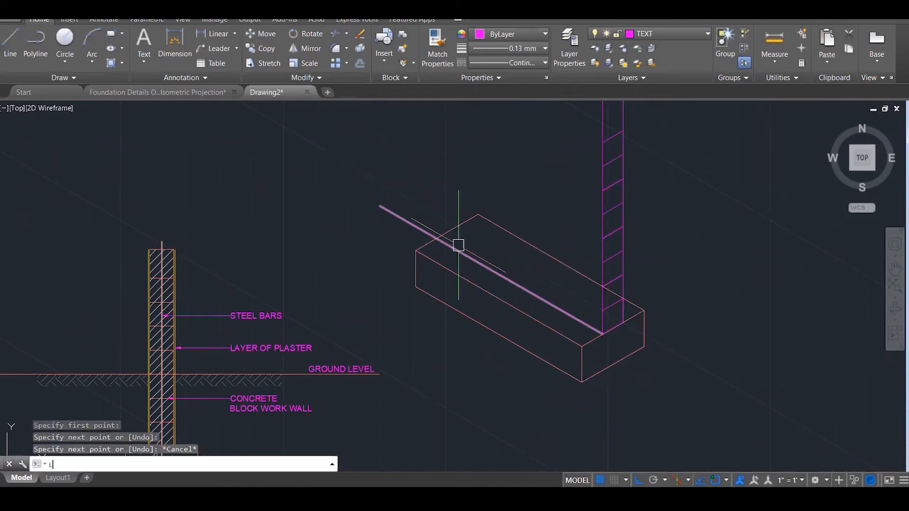
{"action": "key", "text": "Return"}
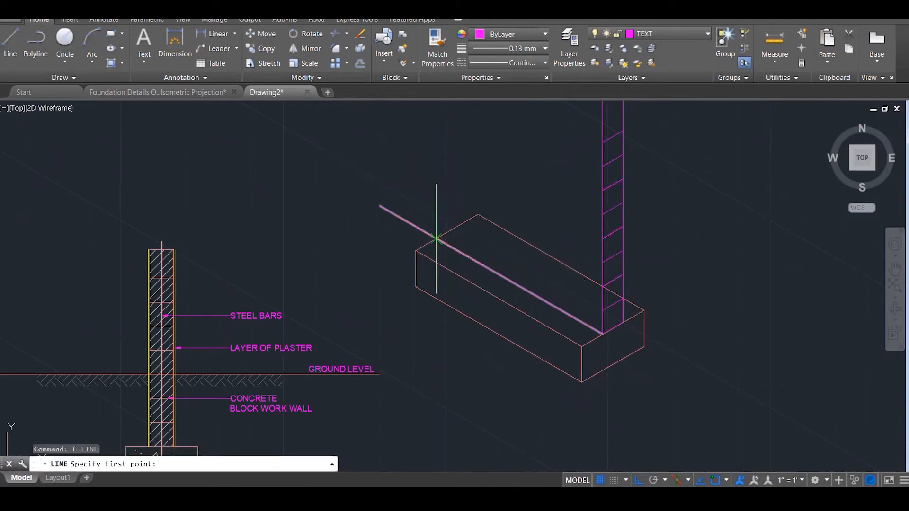
{"action": "left_click", "coordinate": [436, 239]}
{"action": "scroll", "coordinate": [454, 284], "scroll_direction": "down", "scroll_amount": 3}
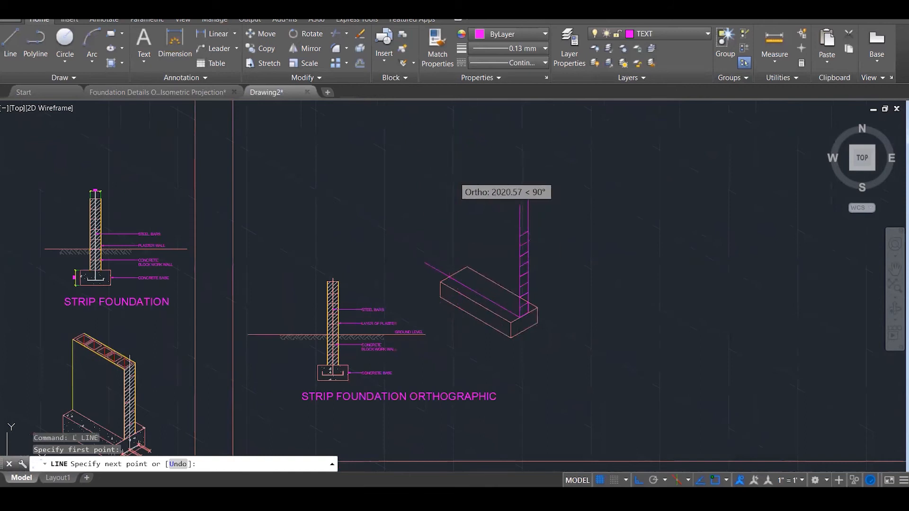
{"action": "left_click", "coordinate": [521, 199]}
{"action": "scroll", "coordinate": [511, 253], "scroll_direction": "up", "scroll_amount": 4}
{"action": "key", "text": "Escape"}
Draw the wall's top edge from the front end of the highest course line, parallel to the base line and past the far vertical.
{"action": "type", "text": "l"}
{"action": "key", "text": "Return"}
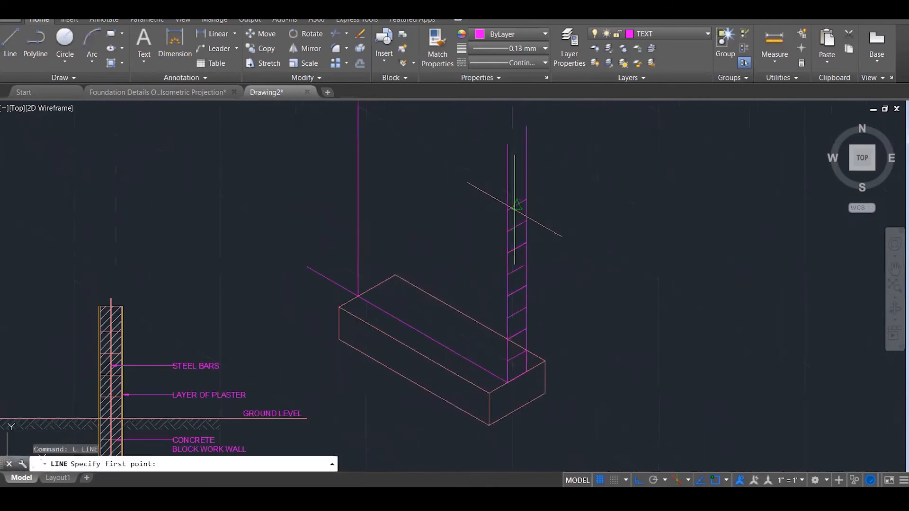
{"action": "left_click", "coordinate": [507, 208]}
{"action": "left_click", "coordinate": [331, 156]}
{"action": "key", "text": "Escape"}
Fillet the wall's far vertical with its top edge and with its base line at radius 0 to form square corners.
{"action": "type", "text": "f"}
{"action": "key", "text": "Return"}
{"action": "left_click", "coordinate": [403, 149]}
{"action": "left_click", "coordinate": [361, 184]}
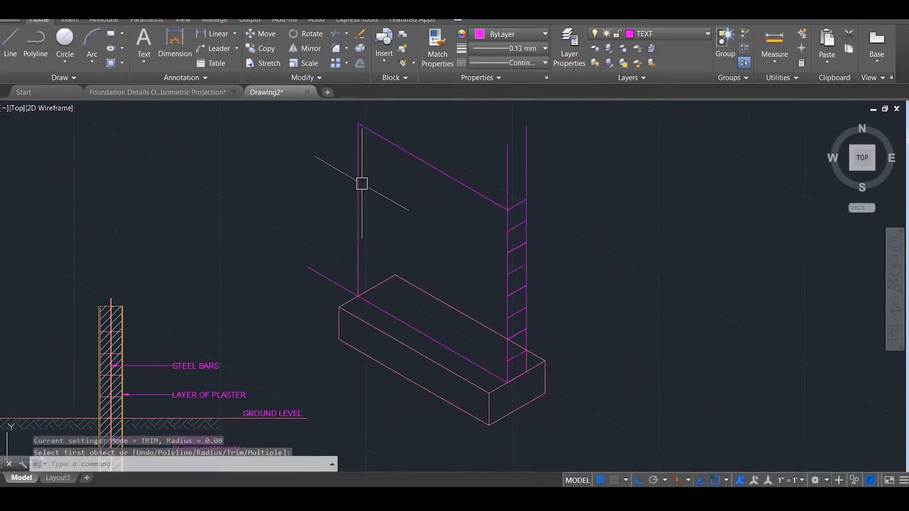
{"action": "left_click", "coordinate": [358, 204]}
{"action": "left_click", "coordinate": [396, 318]}
{"action": "key", "text": "Return"}
{"action": "left_click", "coordinate": [506, 218]}
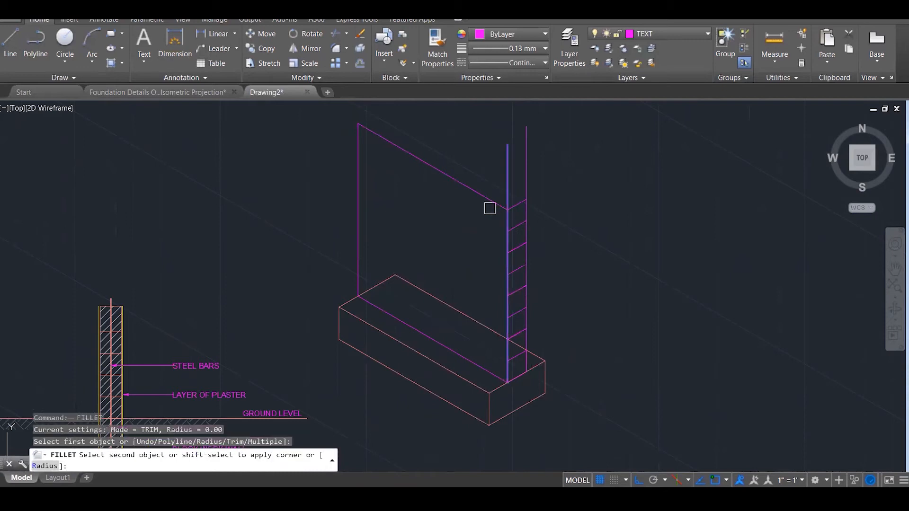
{"action": "key", "text": "Escape"}
{"action": "key", "text": "Escape"}
{"action": "key", "text": "Escape"}
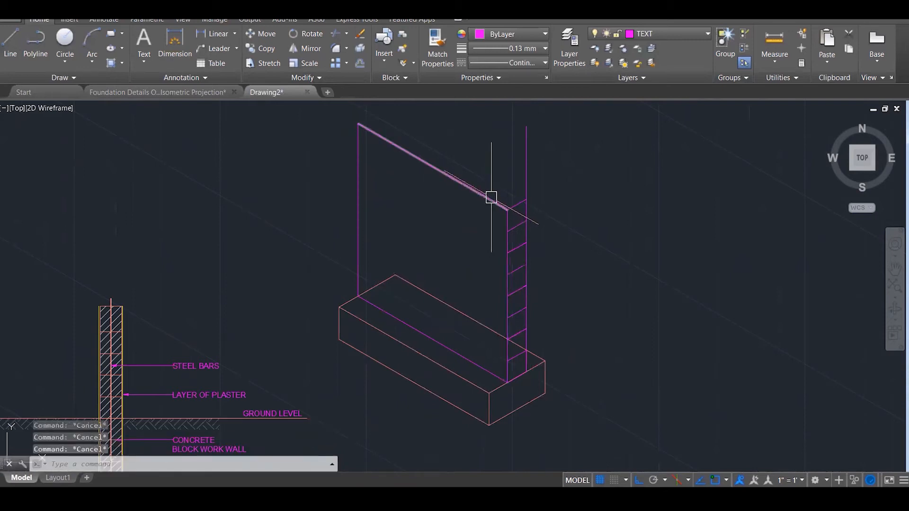
Copy the wall's long top edge from its near end to the back end of the highest course line.
{"action": "type", "text": "c"}
{"action": "key", "text": "Return"}
{"action": "left_click", "coordinate": [477, 193]}
{"action": "key", "text": "Return"}
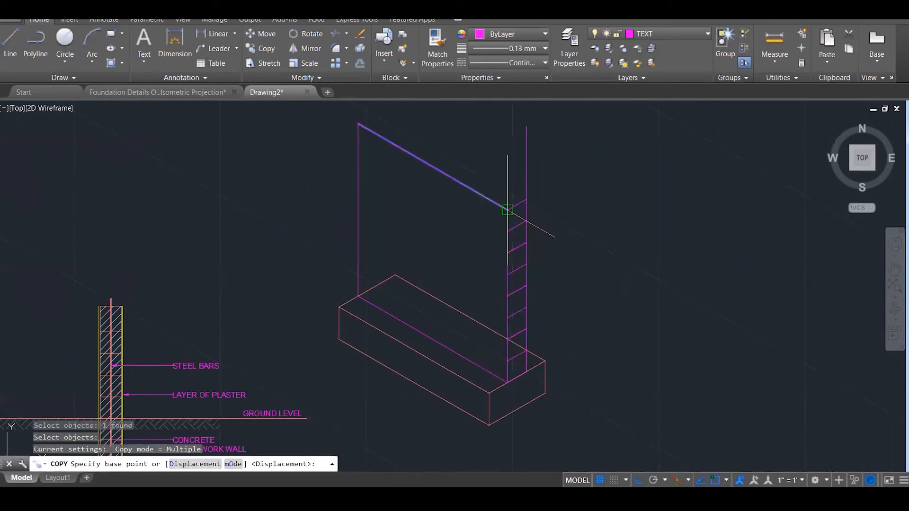
{"action": "left_click", "coordinate": [507, 209]}
{"action": "left_click", "coordinate": [526, 200]}
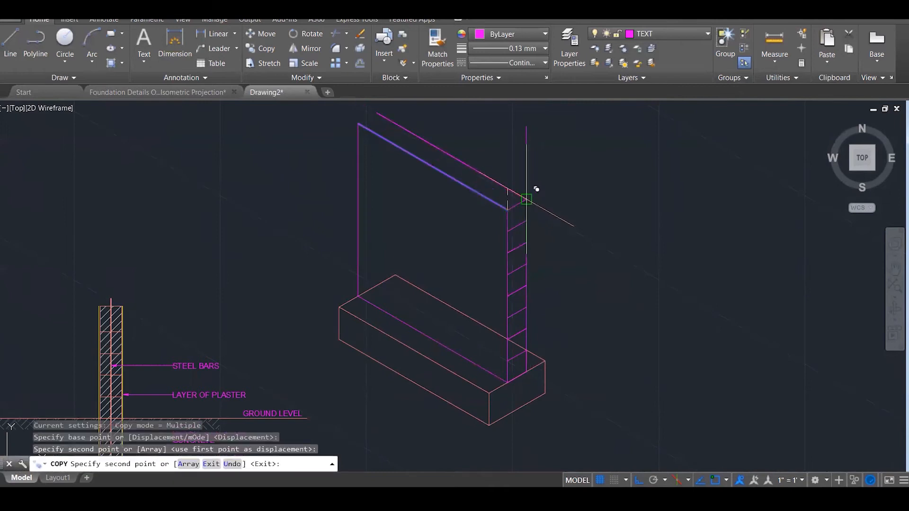
{"action": "key", "text": "Escape"}
{"action": "key", "text": "Escape"}
{"action": "key", "text": "Escape"}
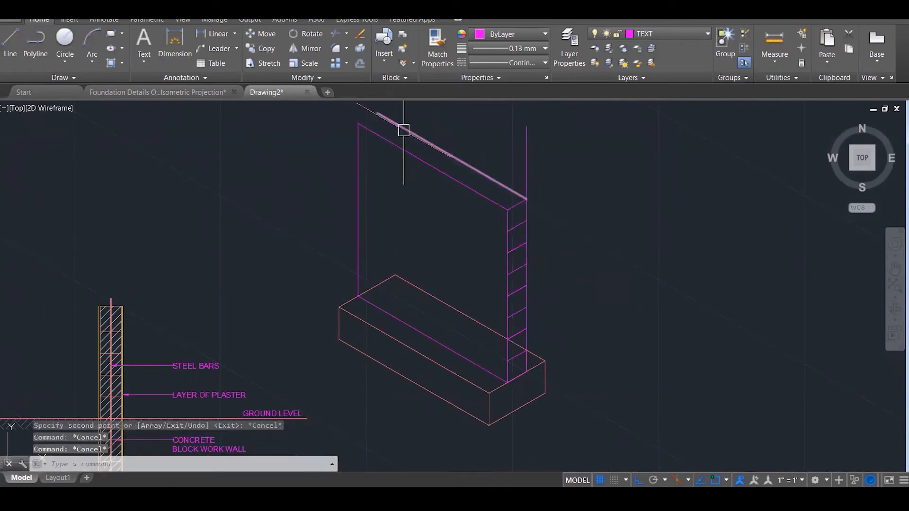
Switch to the top isoplane and draw a line from the wall's far top corner across its thickness, past the copied top edge.
{"action": "left_click", "coordinate": [687, 481]}
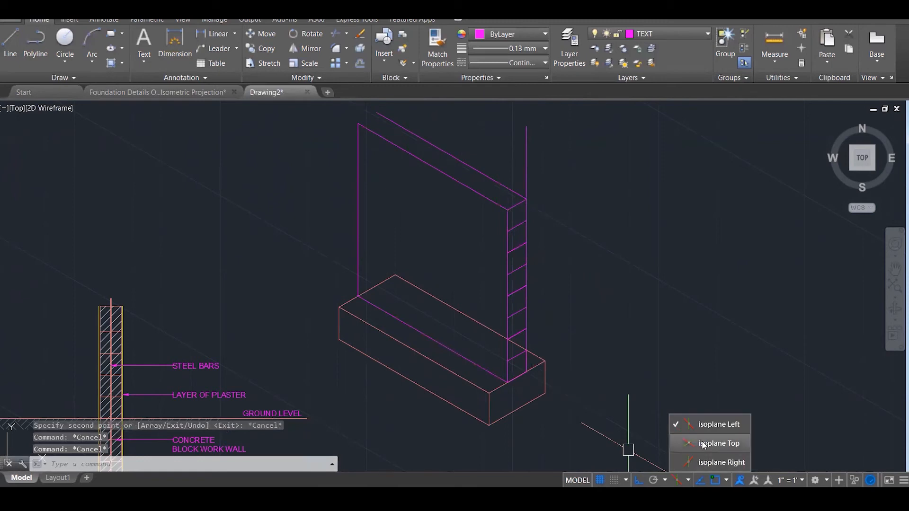
{"action": "left_click", "coordinate": [704, 444]}
{"action": "type", "text": "l"}
{"action": "key", "text": "Return"}
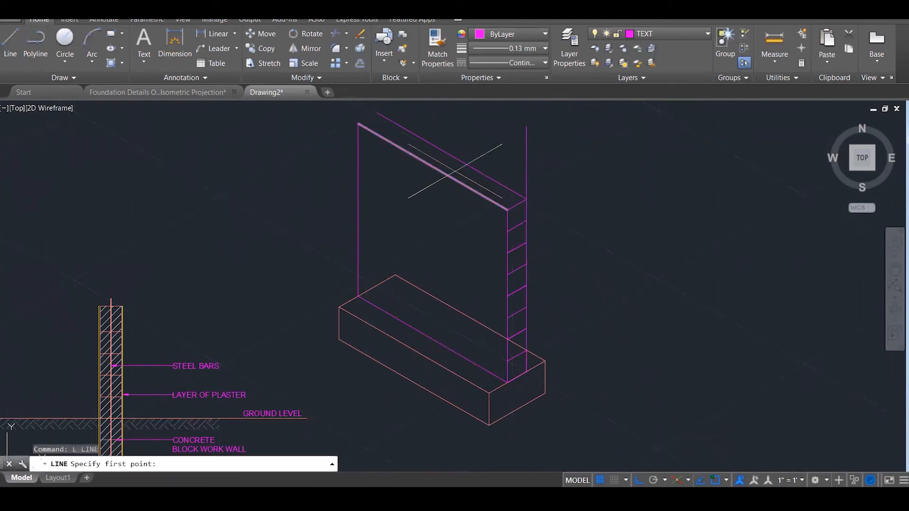
{"action": "left_click", "coordinate": [358, 124]}
{"action": "left_click", "coordinate": [419, 115]}
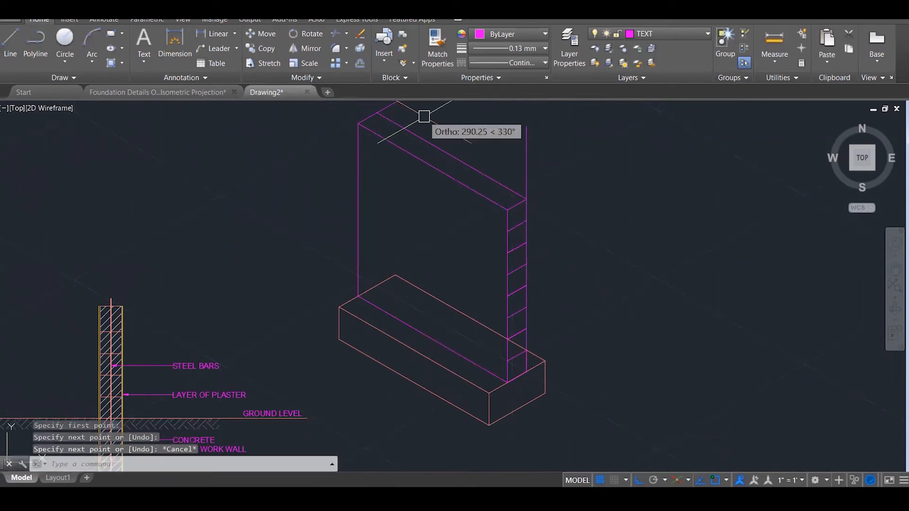
Fillet the wall's copied long top edge with the short edge at its far top corner at radius 0.
{"action": "key", "text": "Escape"}
{"action": "type", "text": "f"}
{"action": "key", "text": "Return"}
{"action": "left_click", "coordinate": [411, 128]}
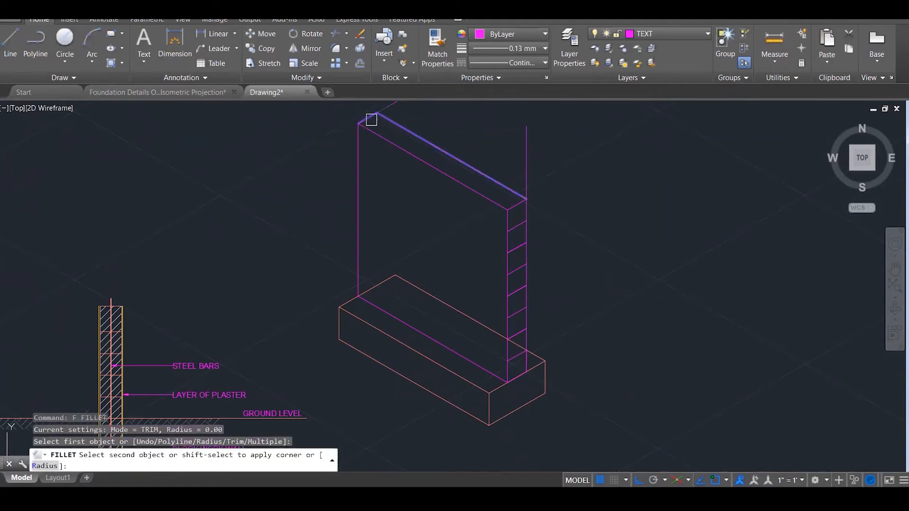
{"action": "key", "text": "Escape"}
Fillet the back vertical of the wall's near end with the short top edge at radius 0, removing the overshoot.
{"action": "scroll", "coordinate": [522, 198], "scroll_direction": "up", "scroll_amount": 3}
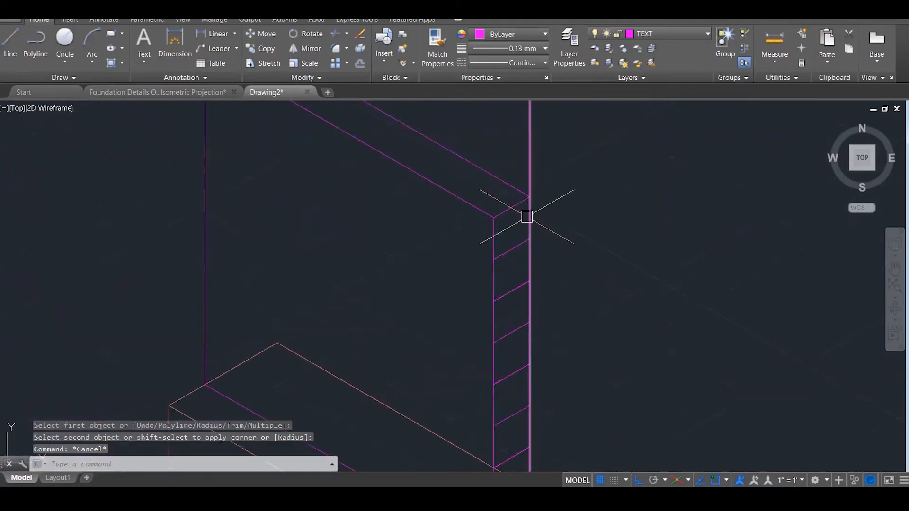
{"action": "key", "text": "Return"}
{"action": "left_click", "coordinate": [530, 223]}
{"action": "left_click", "coordinate": [513, 204]}
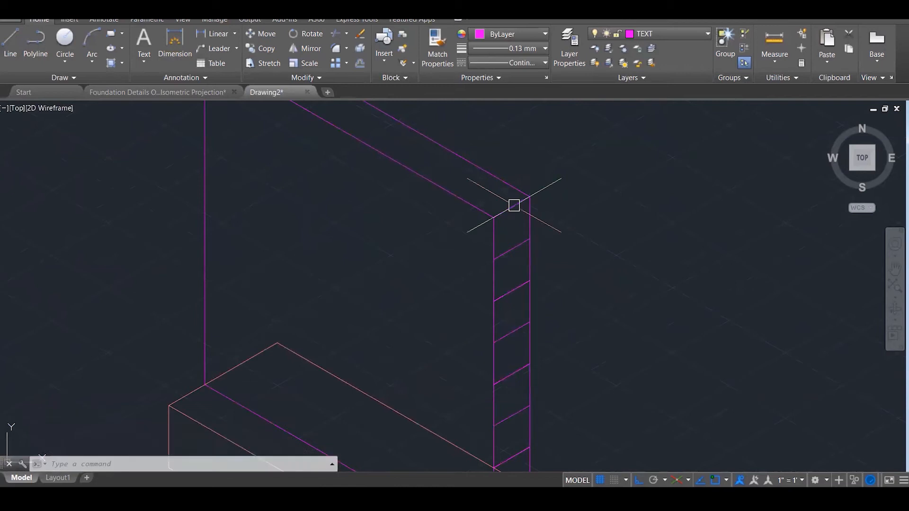
{"action": "scroll", "coordinate": [613, 225], "scroll_direction": "down", "scroll_amount": 5}
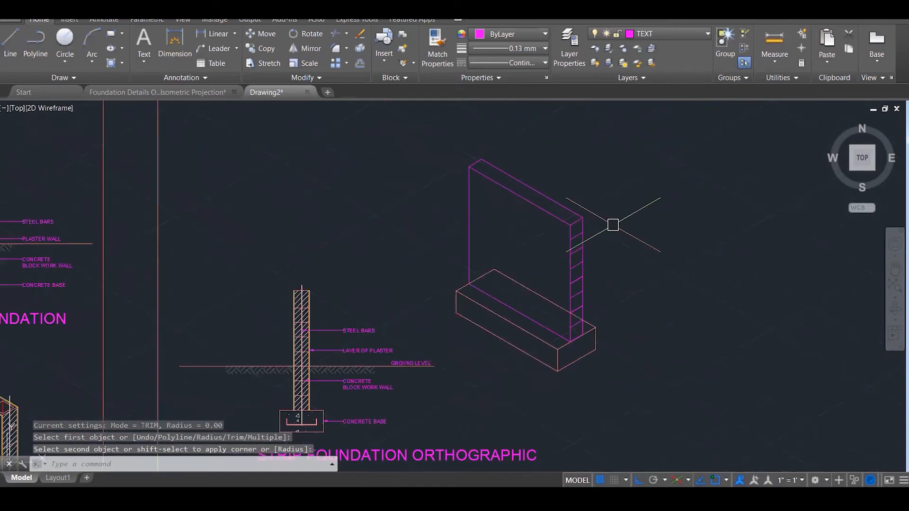
{"action": "scroll", "coordinate": [613, 225], "scroll_direction": "down", "scroll_amount": 2}
{"action": "scroll", "coordinate": [598, 345], "scroll_direction": "up", "scroll_amount": 2}
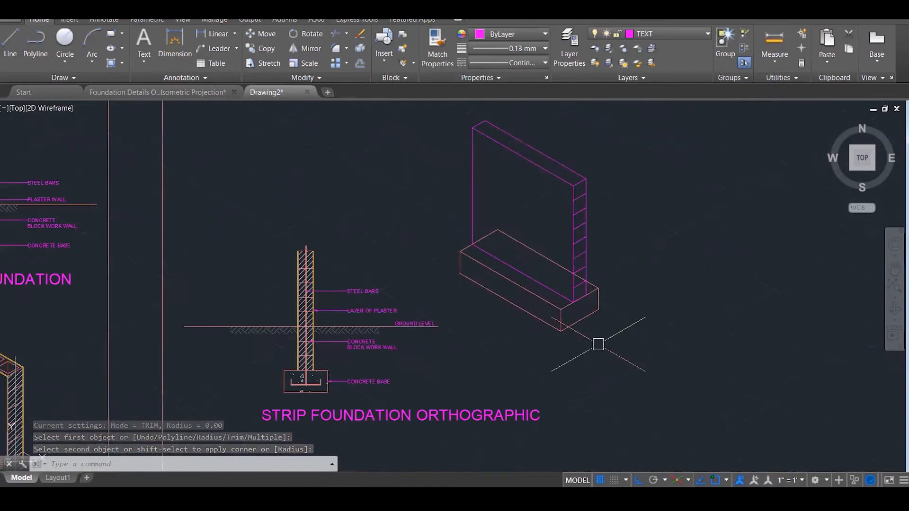
{"action": "key", "text": "Escape"}
{"action": "key", "text": "Escape"}
{"action": "key", "text": "Escape"}
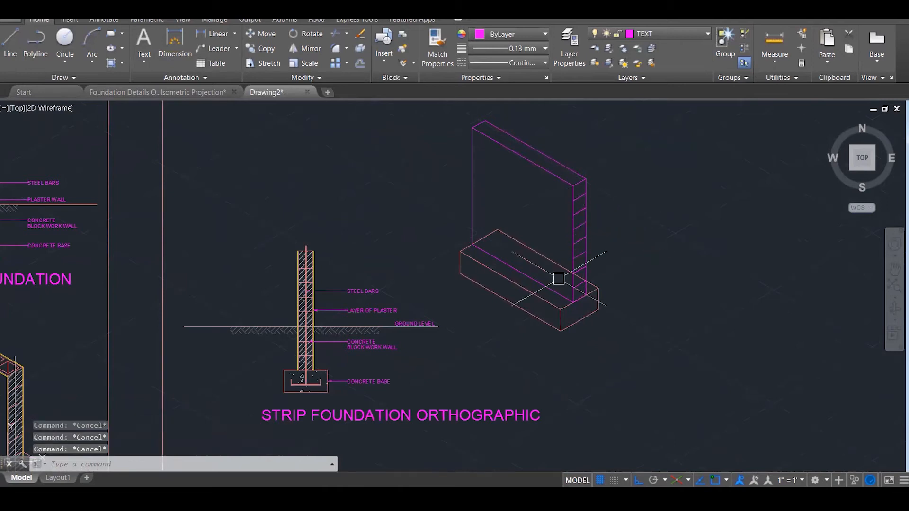
Put all lines of the new isometric wall and footing on the OUTLINE layer.
{"action": "scroll", "coordinate": [558, 278], "scroll_direction": "down", "scroll_amount": 1}
{"action": "left_click", "coordinate": [462, 123]}
{"action": "left_click", "coordinate": [615, 351]}
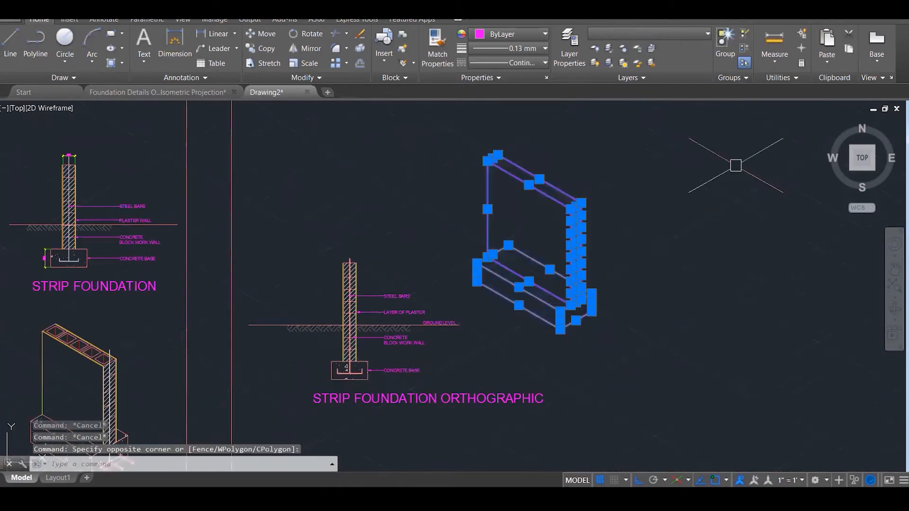
{"action": "left_click", "coordinate": [697, 34]}
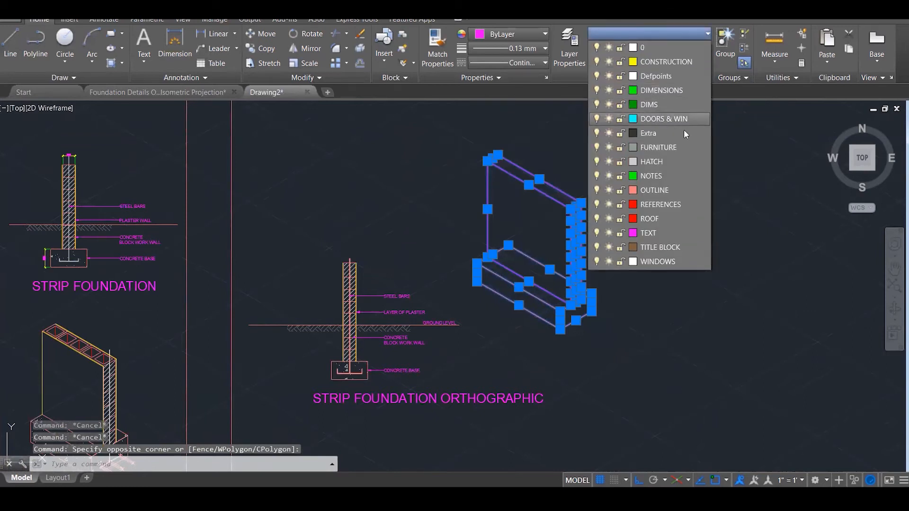
{"action": "left_click", "coordinate": [662, 191]}
{"action": "key", "text": "Escape"}
{"action": "key", "text": "Escape"}
{"action": "key", "text": "Escape"}
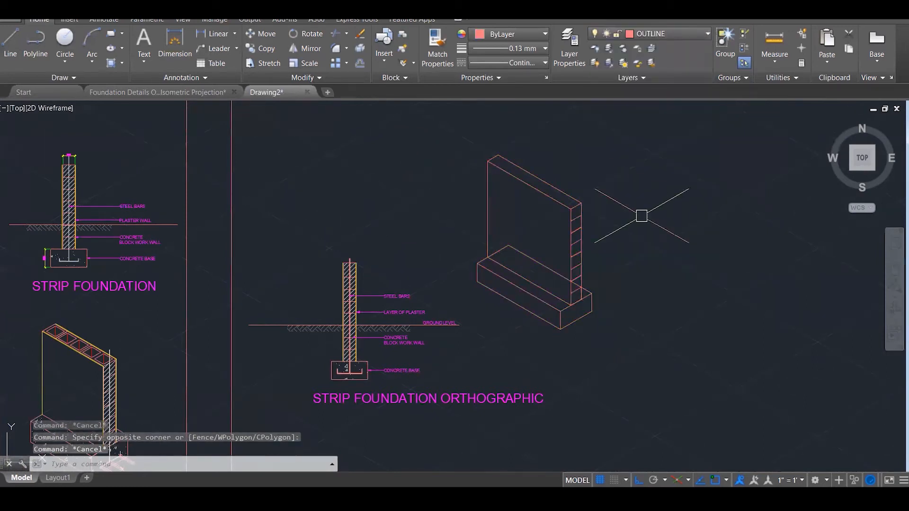
Trim away the footing's top edges hidden behind the wall, using the wall and footing lines as cutting edges.
{"action": "scroll", "coordinate": [580, 307], "scroll_direction": "up", "scroll_amount": 3}
{"action": "type", "text": "tr"}
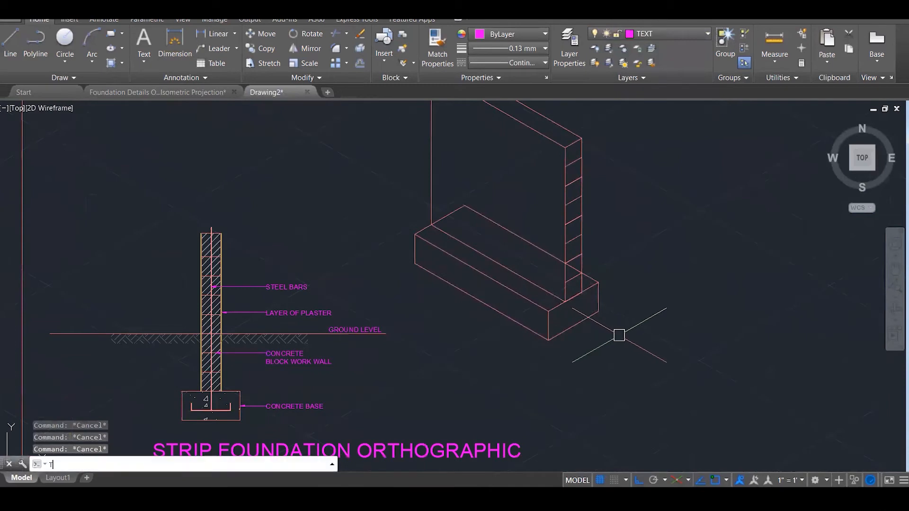
{"action": "key", "text": "Return"}
{"action": "left_click", "coordinate": [655, 385]}
{"action": "left_click", "coordinate": [435, 195]}
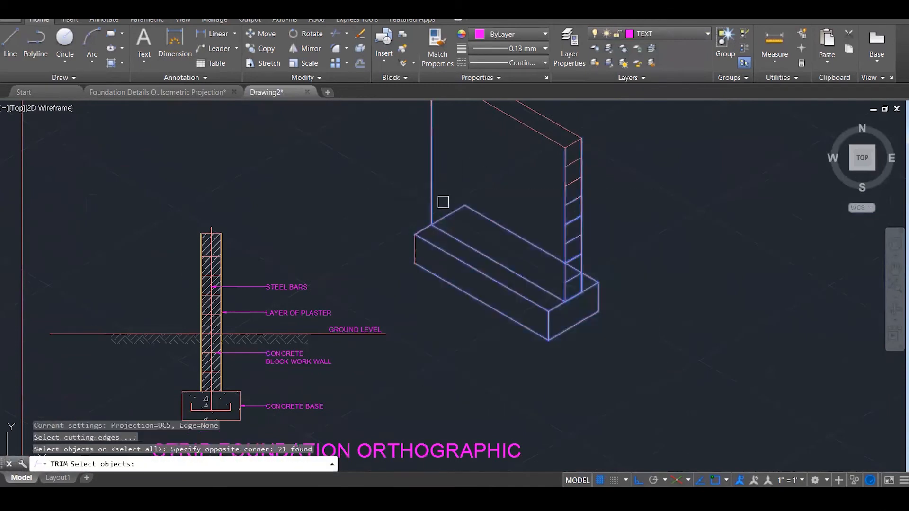
{"action": "key", "text": "Return"}
{"action": "scroll", "coordinate": [561, 275], "scroll_direction": "up", "scroll_amount": 1}
{"action": "left_click", "coordinate": [570, 269]}
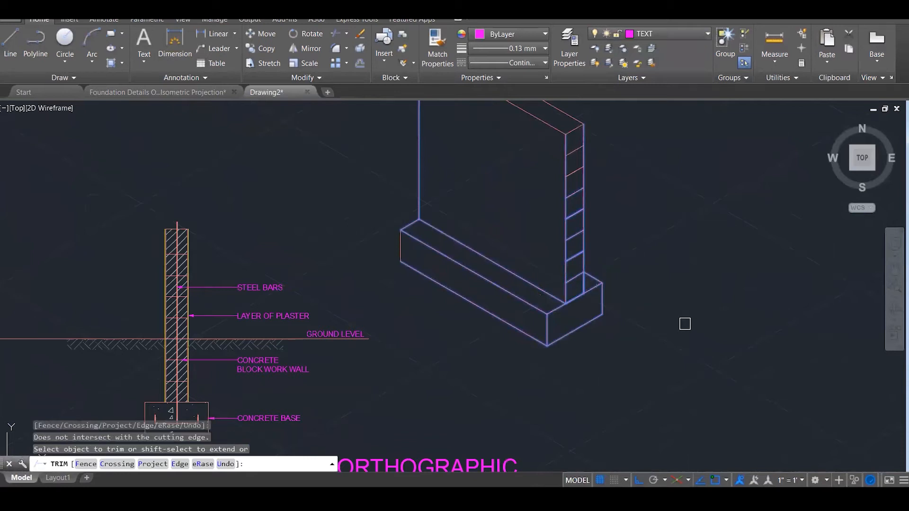
{"action": "scroll", "coordinate": [673, 331], "scroll_direction": "down", "scroll_amount": 1}
{"action": "key", "text": "Escape"}
{"action": "key", "text": "Escape"}
Move the whole isometric wall and footing along the 330° axis, farther from the orthographic detail.
{"action": "scroll", "coordinate": [655, 327], "scroll_direction": "down", "scroll_amount": 2}
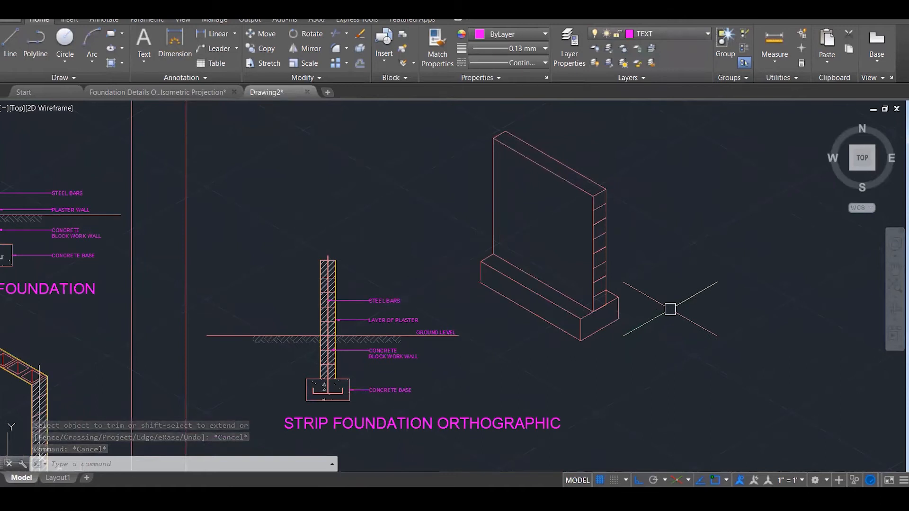
{"action": "type", "text": "m"}
{"action": "key", "text": "Return"}
{"action": "left_click", "coordinate": [456, 112]}
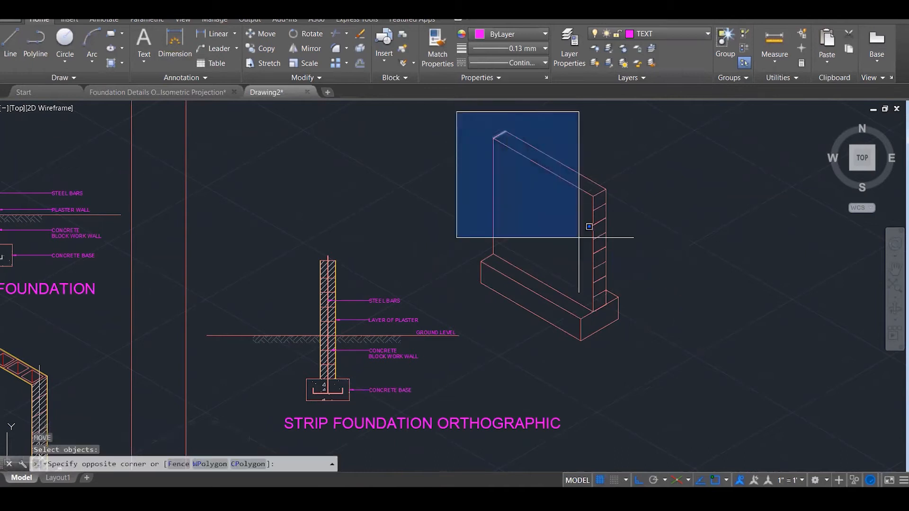
{"action": "left_click", "coordinate": [649, 347]}
{"action": "key", "text": "Return"}
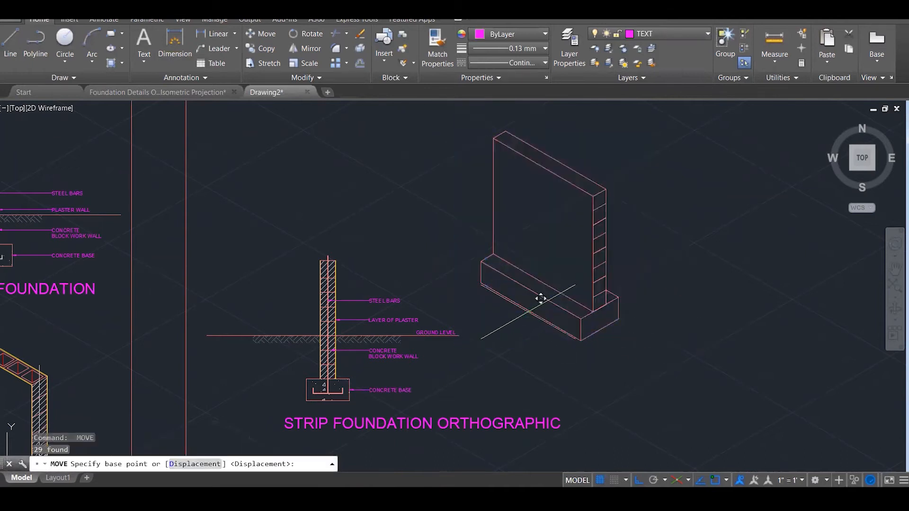
{"action": "left_click", "coordinate": [538, 300]}
{"action": "scroll", "coordinate": [561, 322], "scroll_direction": "down", "scroll_amount": 3}
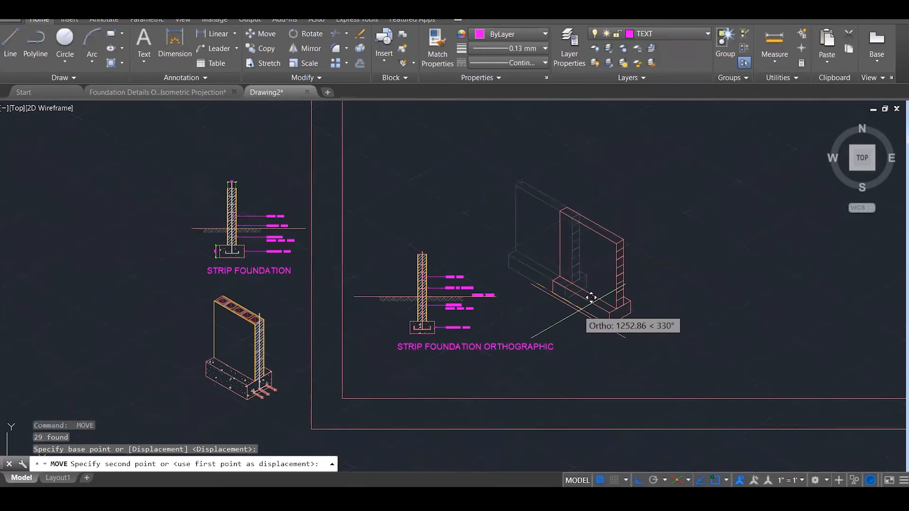
{"action": "left_click", "coordinate": [604, 312]}
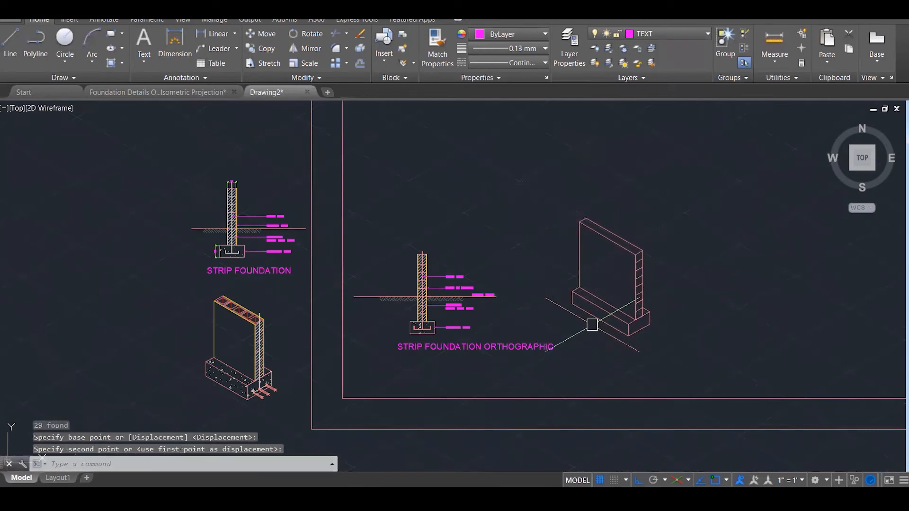
Examine the hollow block openings along the wall top in the reference isometric detail.
{"action": "scroll", "coordinate": [671, 294], "scroll_direction": "up", "scroll_amount": 3}
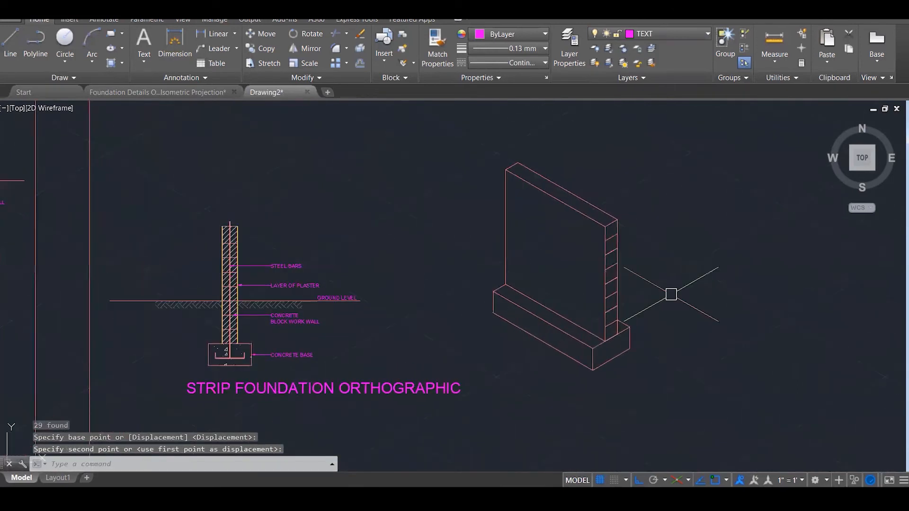
{"action": "scroll", "coordinate": [671, 294], "scroll_direction": "down", "scroll_amount": 2}
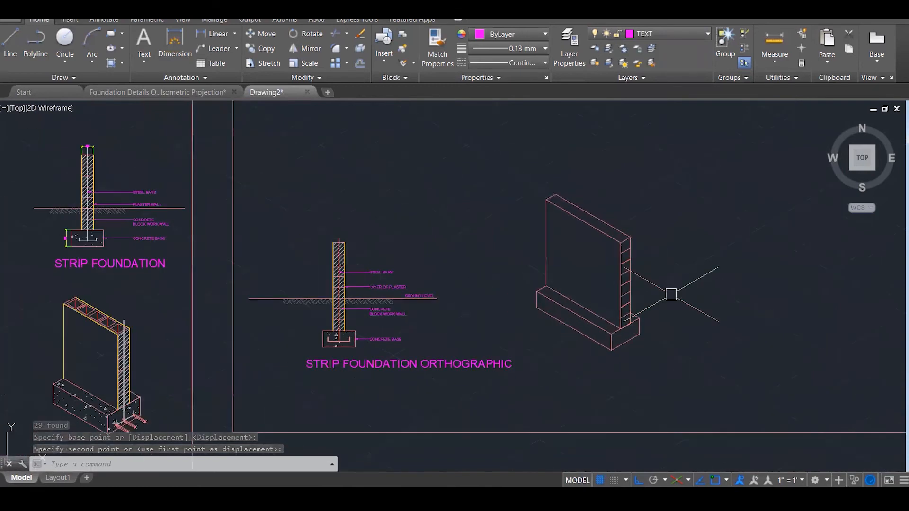
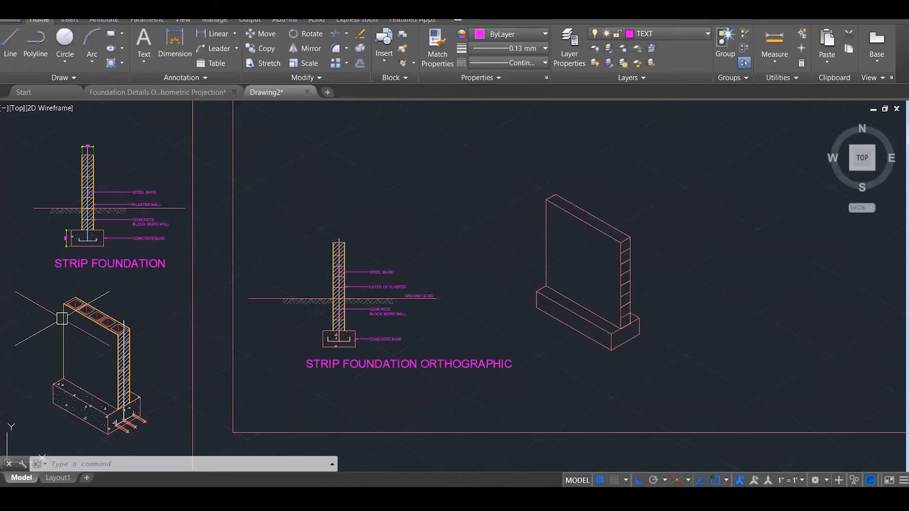
{"action": "scroll", "coordinate": [52, 306], "scroll_direction": "up", "scroll_amount": 4}
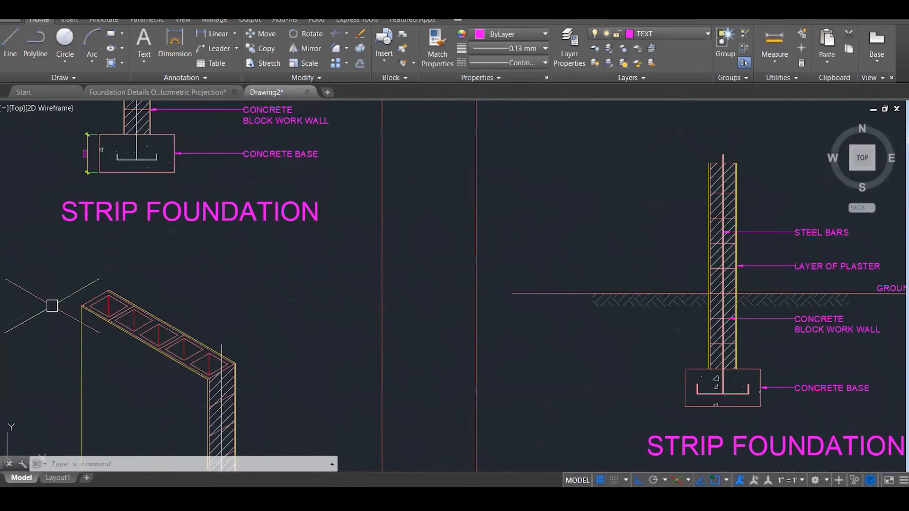
{"action": "scroll", "coordinate": [52, 306], "scroll_direction": "up", "scroll_amount": 3}
{"action": "scroll", "coordinate": [173, 259], "scroll_direction": "down", "scroll_amount": 2}
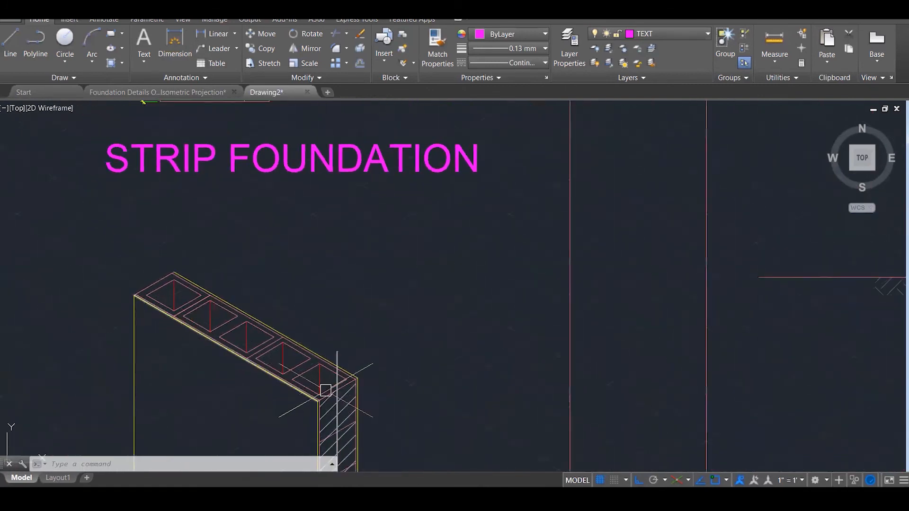
{"action": "scroll", "coordinate": [328, 387], "scroll_direction": "up", "scroll_amount": 4}
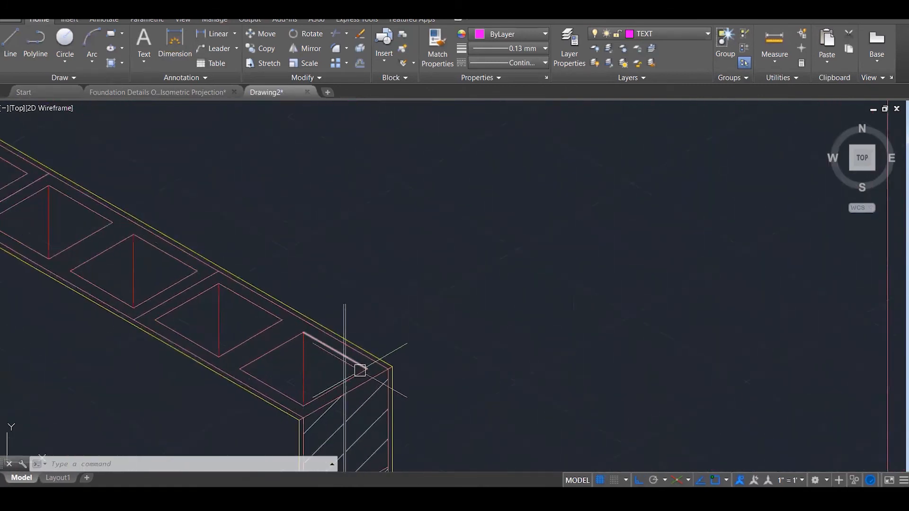
{"action": "scroll", "coordinate": [404, 327], "scroll_direction": "down", "scroll_amount": 2}
{"action": "scroll", "coordinate": [371, 355], "scroll_direction": "up", "scroll_amount": 4}
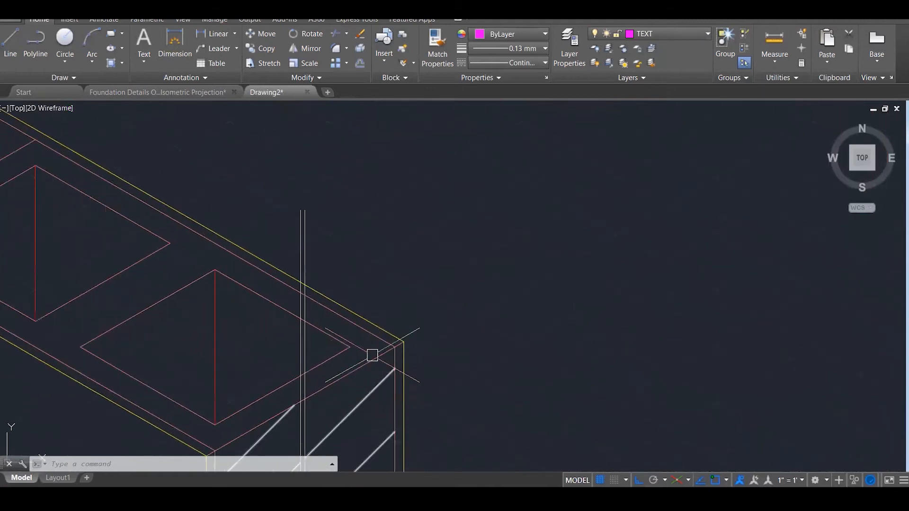
{"action": "type", "text": "D"}
{"action": "key", "text": "Return"}
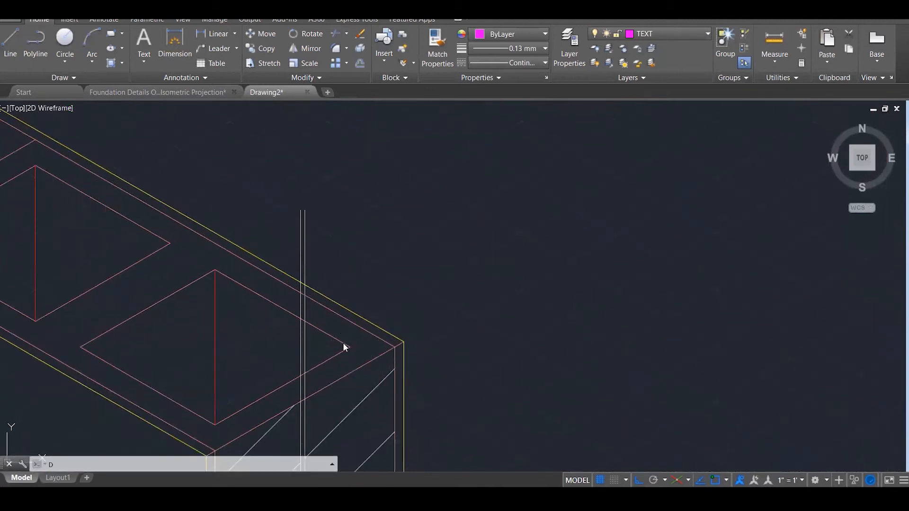
{"action": "key", "text": "Escape"}
{"action": "type", "text": "DI"}
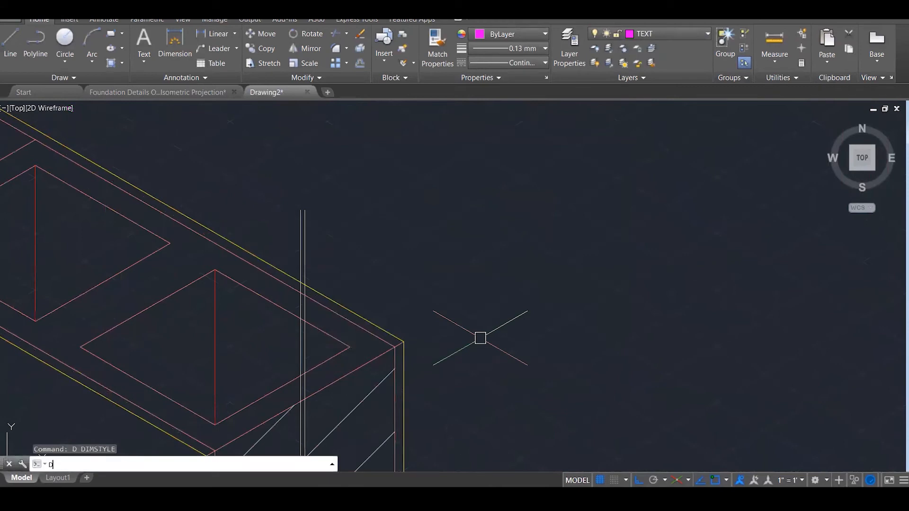
{"action": "key", "text": "Return"}
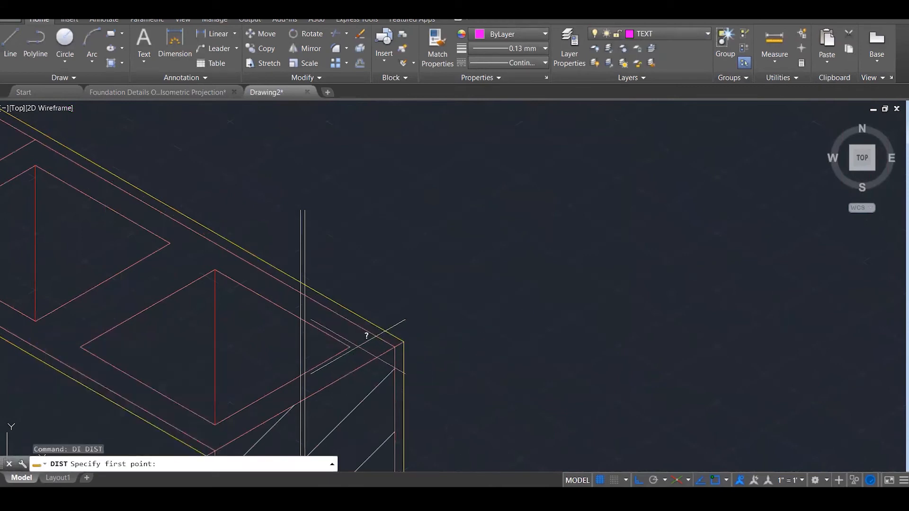
{"action": "left_click", "coordinate": [350, 347]}
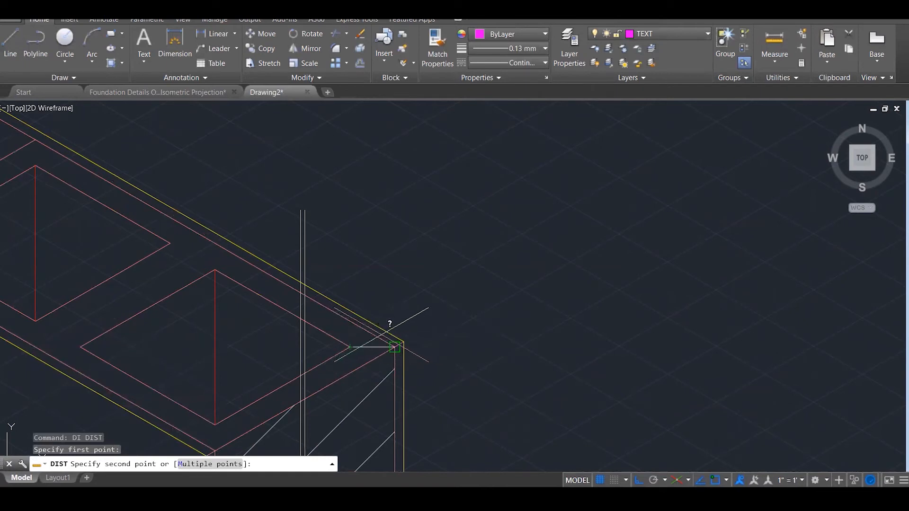
{"action": "key", "text": "Escape"}
Draw a short helper line from the end block opening's outer corner along the 30° axis, past the reference wall's back edge.
{"action": "type", "text": "L"}
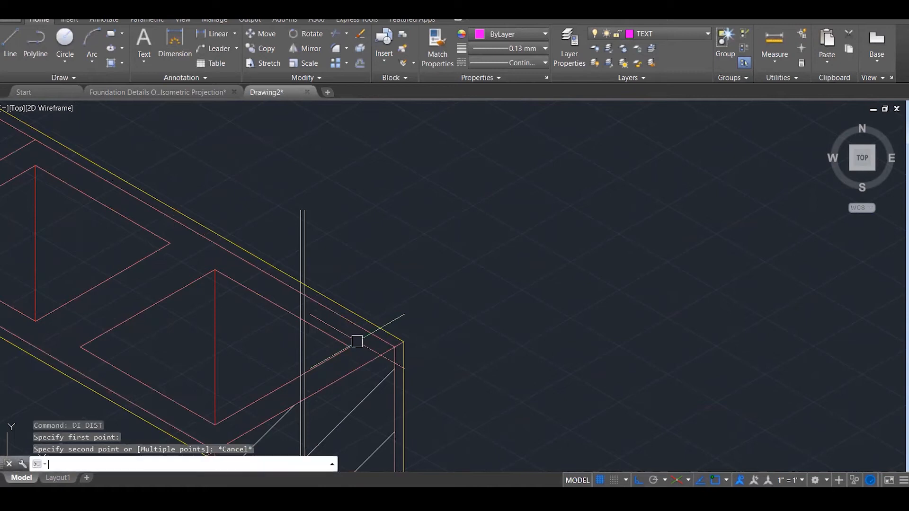
{"action": "key", "text": "Return"}
{"action": "left_click", "coordinate": [350, 347]}
{"action": "left_click", "coordinate": [400, 324]}
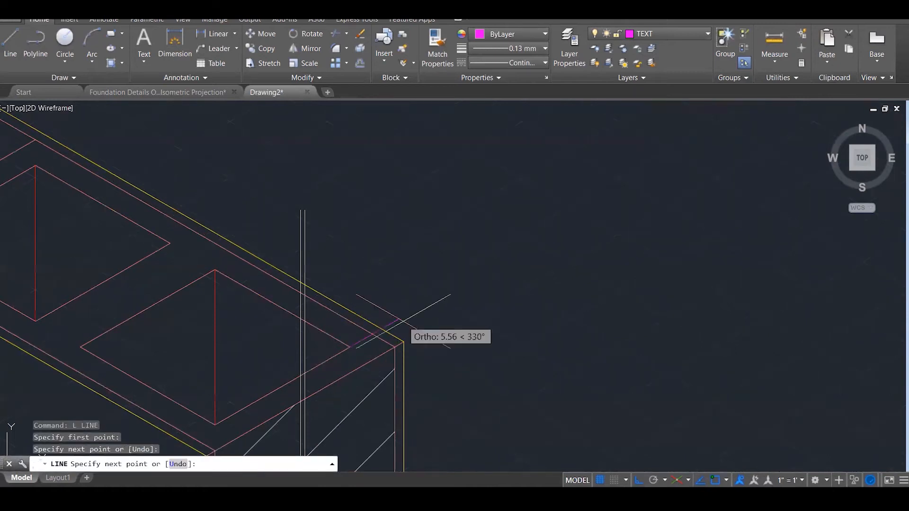
{"action": "key", "text": "Escape"}
Measure along the helper line from the end block opening's corner to the block wall's back edge.
{"action": "type", "text": "D"}
{"action": "key", "text": "Return"}
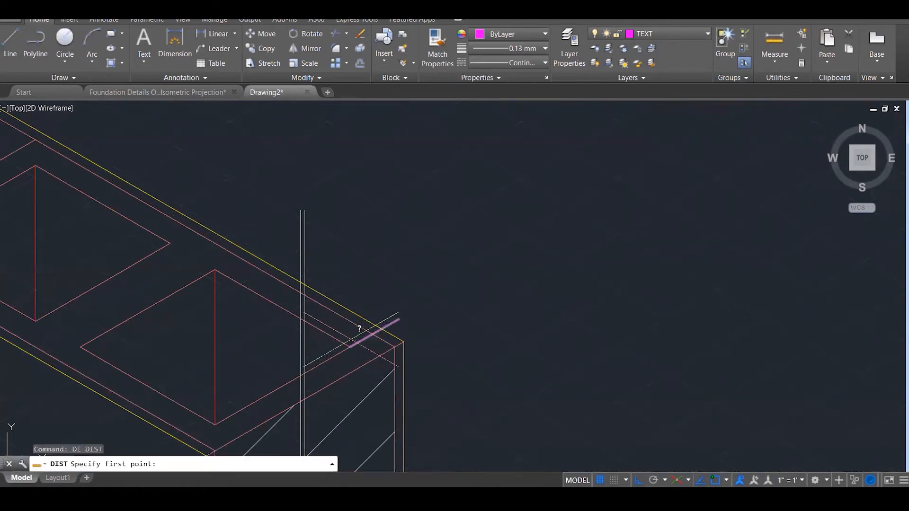
{"action": "left_click", "coordinate": [373, 334]}
{"action": "left_click", "coordinate": [375, 334]}
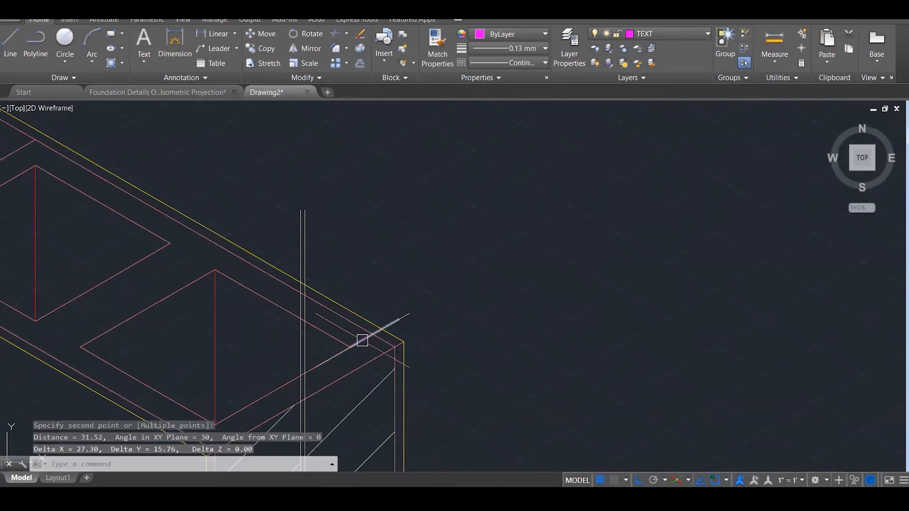
{"action": "key", "text": "Return"}
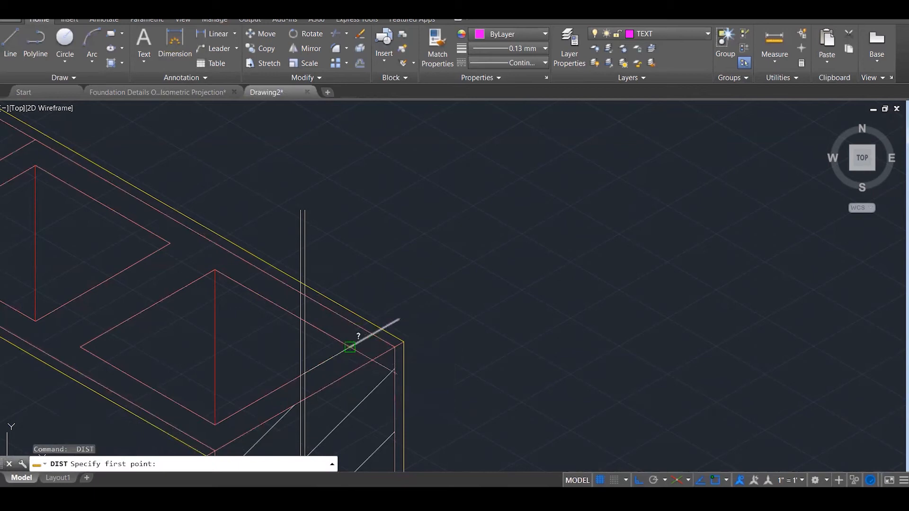
{"action": "left_click", "coordinate": [349, 347]}
{"action": "left_click", "coordinate": [373, 334]}
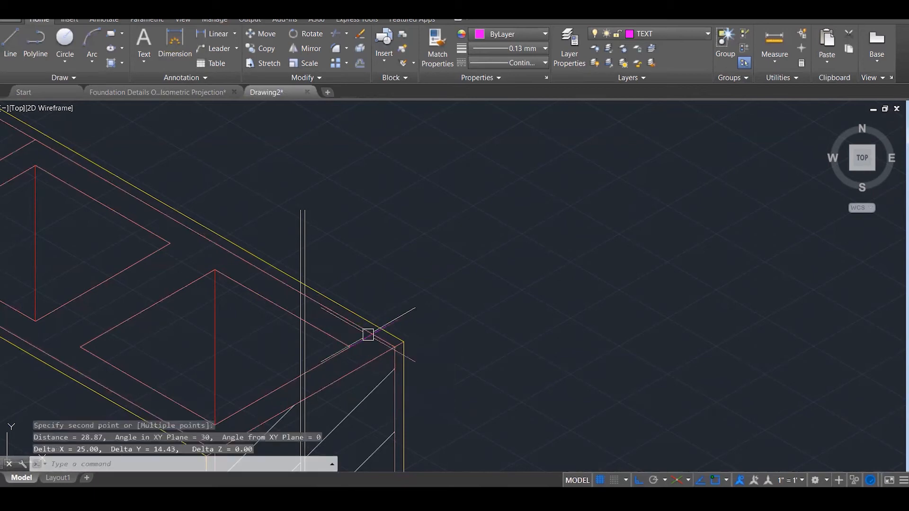
{"action": "key", "text": "Escape"}
{"action": "scroll", "coordinate": [527, 286], "scroll_direction": "down", "scroll_amount": 2}
{"action": "scroll", "coordinate": [528, 289], "scroll_direction": "down", "scroll_amount": 1}
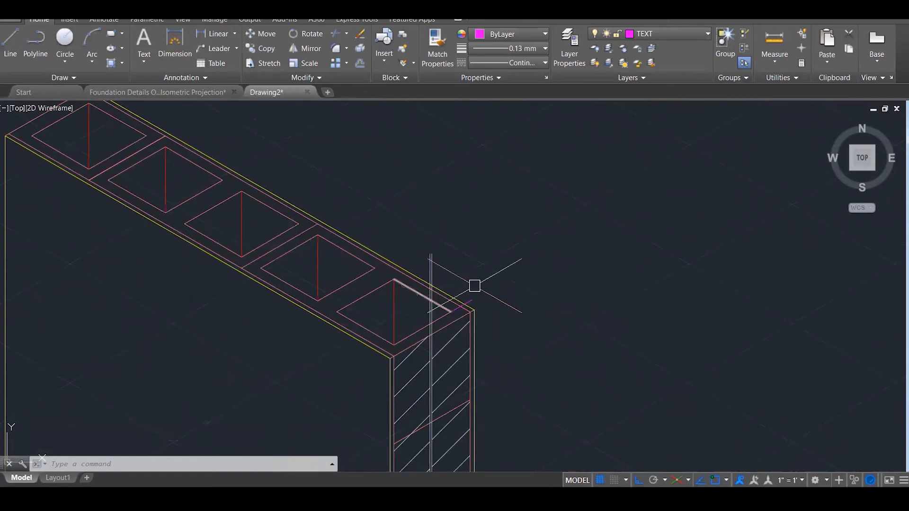
Draw a line from the midpoint of the isometric wall's top end edge, 400 along 150°, continuing about 300 along the 30° axis.
{"action": "scroll", "coordinate": [469, 284], "scroll_direction": "down", "scroll_amount": 6}
{"action": "scroll", "coordinate": [325, 262], "scroll_direction": "down", "scroll_amount": 1}
{"action": "scroll", "coordinate": [758, 208], "scroll_direction": "up", "scroll_amount": 7}
{"action": "scroll", "coordinate": [625, 239], "scroll_direction": "up", "scroll_amount": 1}
{"action": "key", "text": "Escape"}
{"action": "key", "text": "Escape"}
{"action": "key", "text": "Escape"}
{"action": "scroll", "coordinate": [640, 234], "scroll_direction": "up", "scroll_amount": 1}
{"action": "type", "text": "l"}
{"action": "key", "text": "Return"}
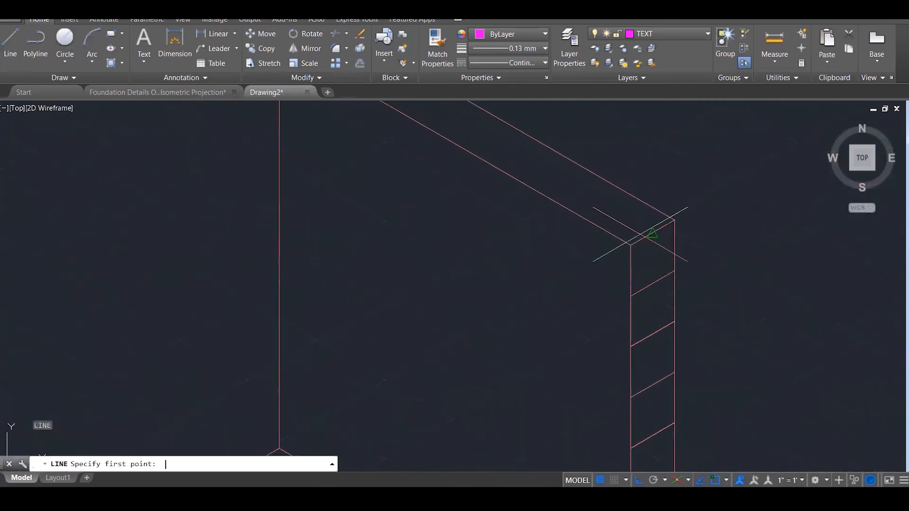
{"action": "left_click", "coordinate": [652, 233]}
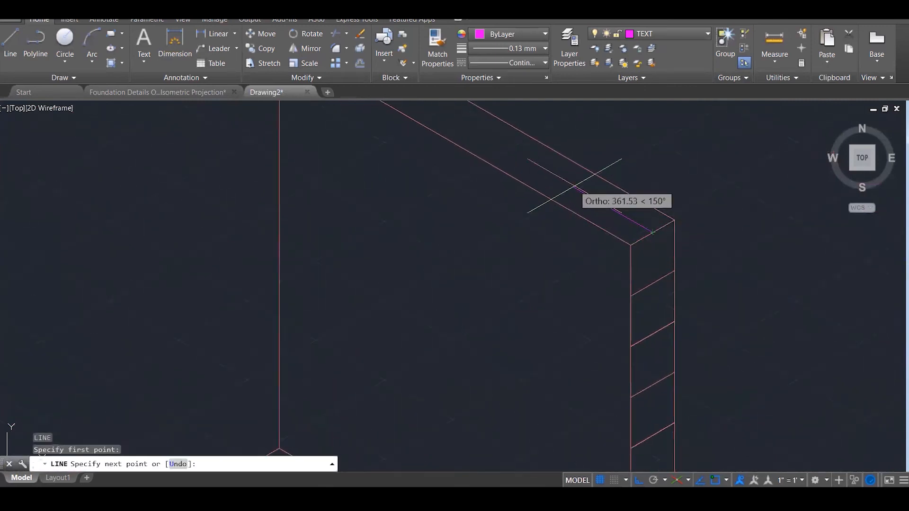
{"action": "key", "text": "Return"}
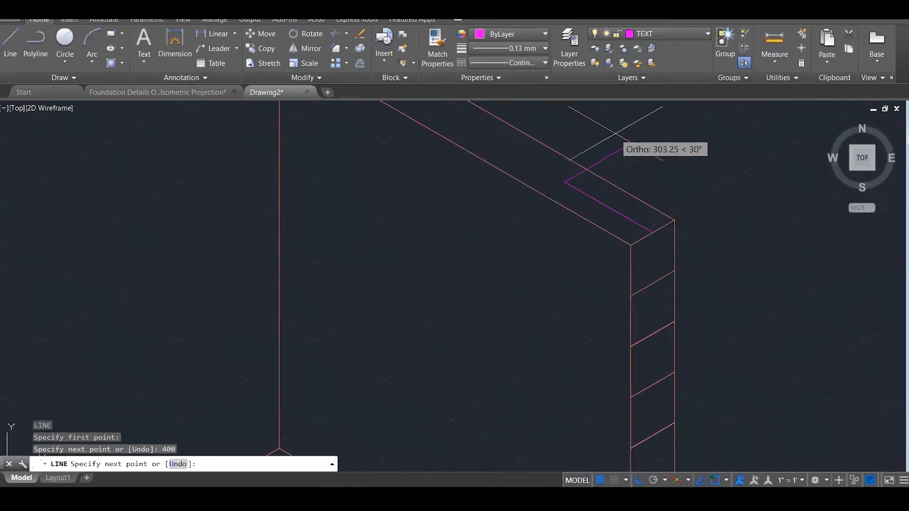
{"action": "left_click", "coordinate": [622, 141]}
{"action": "key", "text": "Escape"}
{"action": "key", "text": "Escape"}
Stretch the 30° cross line past the wall top's front edge and erase the 400 guide line.
{"action": "left_click", "coordinate": [577, 176]}
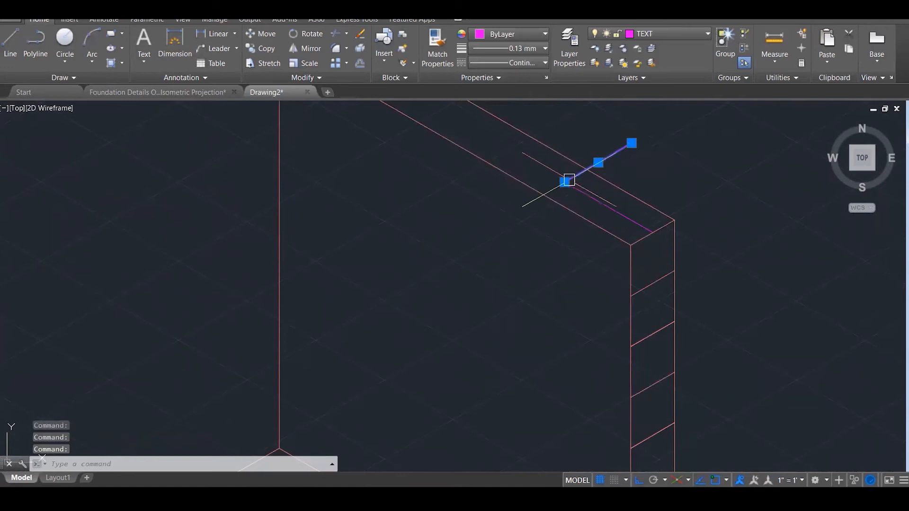
{"action": "left_click", "coordinate": [510, 231]}
{"action": "key", "text": "Escape"}
{"action": "key", "text": "Escape"}
{"action": "key", "text": "Escape"}
{"action": "scroll", "coordinate": [625, 207], "scroll_direction": "up", "scroll_amount": 2}
{"action": "left_click", "coordinate": [613, 218]}
{"action": "key", "text": "Delete"}
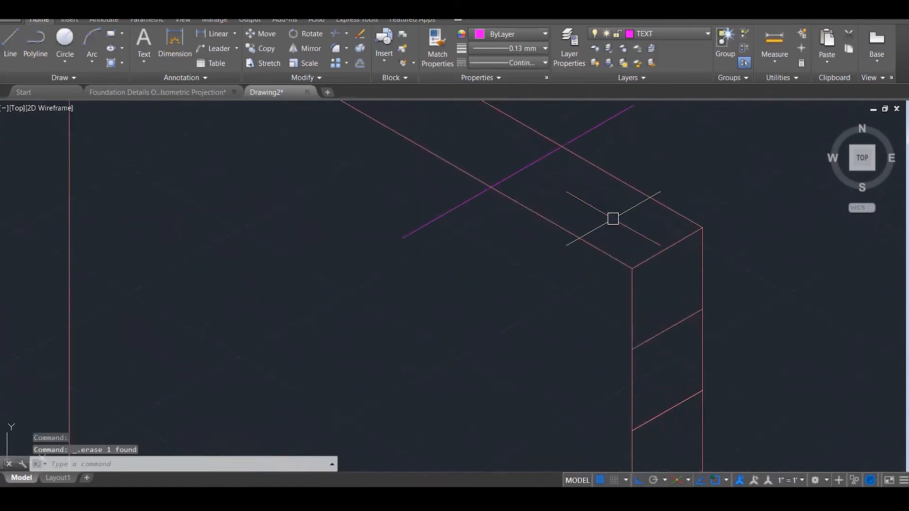
Offset the wall top's two long edges, the end edge and the cross line by 30 toward the inside of the end block.
{"action": "type", "text": "o"}
{"action": "key", "text": "Return"}
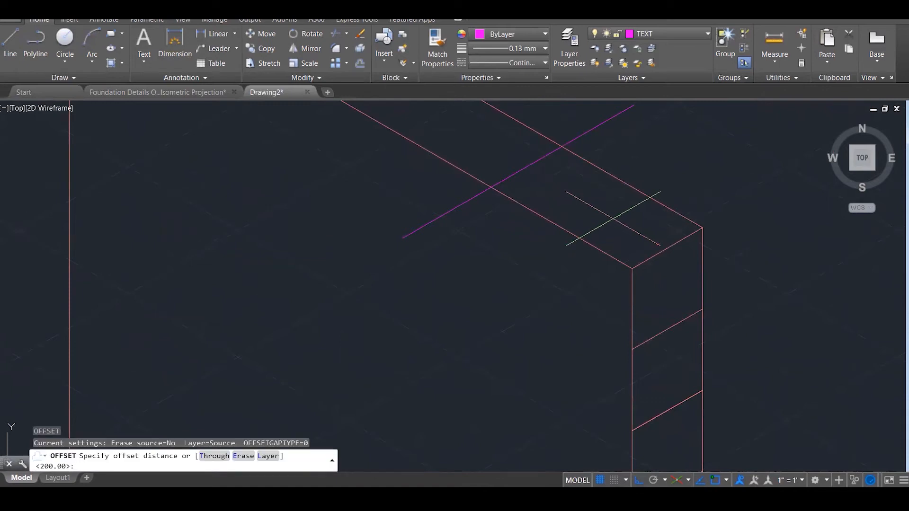
{"action": "key", "text": "Return"}
{"action": "left_click", "coordinate": [623, 182]}
{"action": "left_click", "coordinate": [556, 197]}
{"action": "left_click", "coordinate": [523, 169]}
{"action": "left_click", "coordinate": [568, 207]}
{"action": "left_click", "coordinate": [558, 217]}
{"action": "left_click", "coordinate": [570, 204]}
{"action": "left_click", "coordinate": [663, 249]}
{"action": "left_click", "coordinate": [639, 225]}
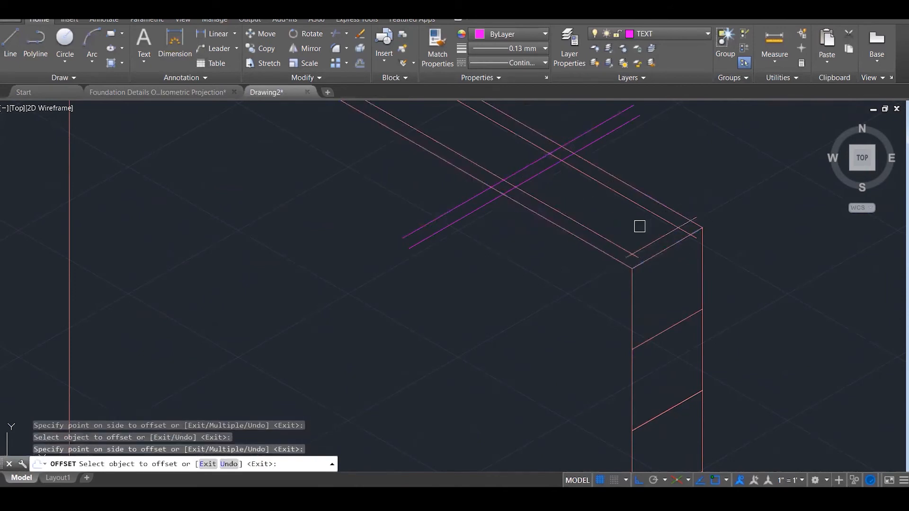
Fillet the four offset lines at zero radius into a closed rectangular opening in the end block.
{"action": "key", "text": "Escape"}
{"action": "key", "text": "Escape"}
{"action": "key", "text": "Escape"}
{"action": "type", "text": "f"}
{"action": "key", "text": "Return"}
{"action": "left_click", "coordinate": [647, 218]}
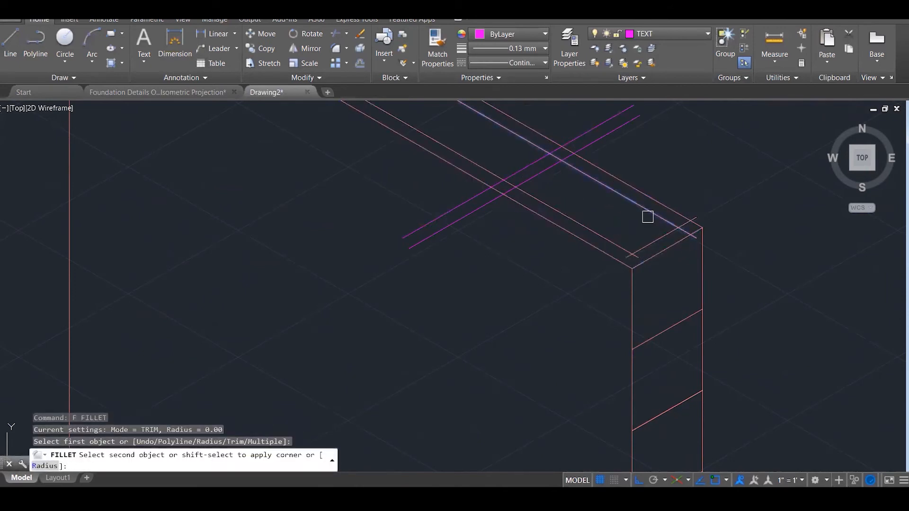
{"action": "left_click", "coordinate": [650, 239]}
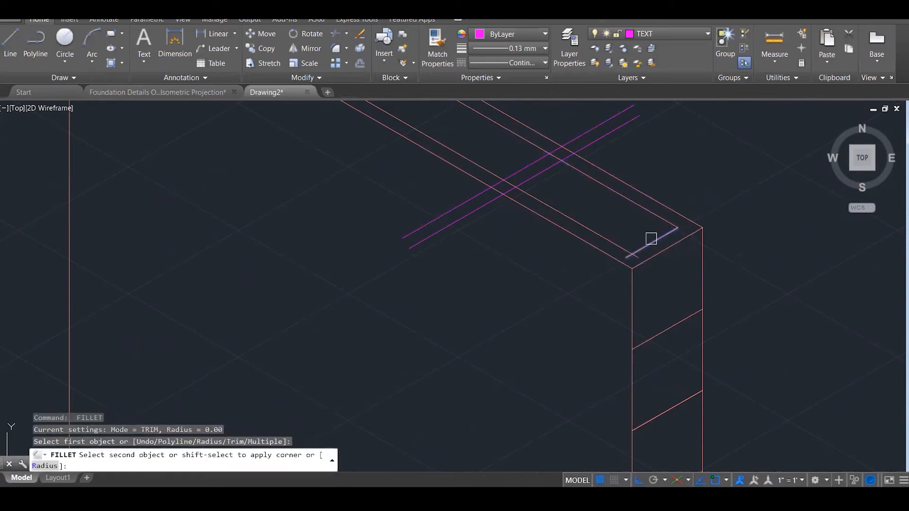
{"action": "key", "text": "Return"}
{"action": "left_click", "coordinate": [547, 204]}
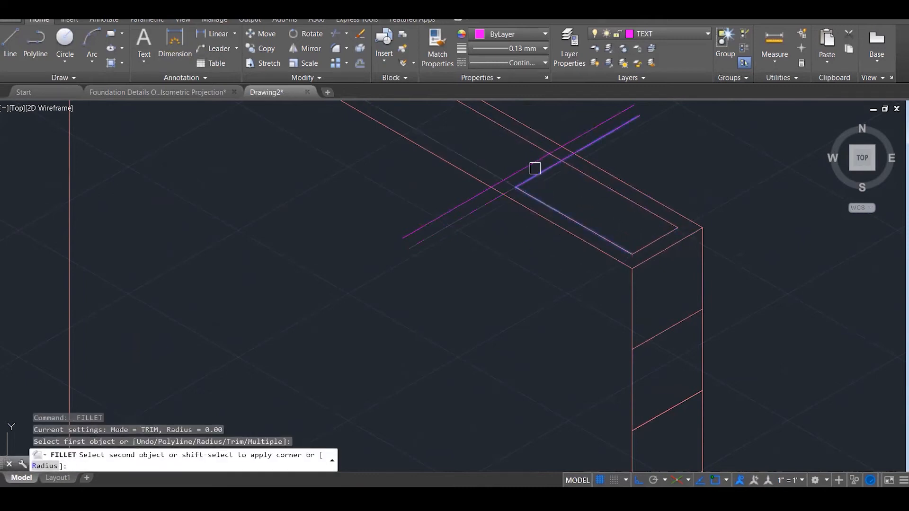
{"action": "left_click", "coordinate": [540, 173]}
{"action": "key", "text": "Return"}
{"action": "left_click", "coordinate": [541, 173]}
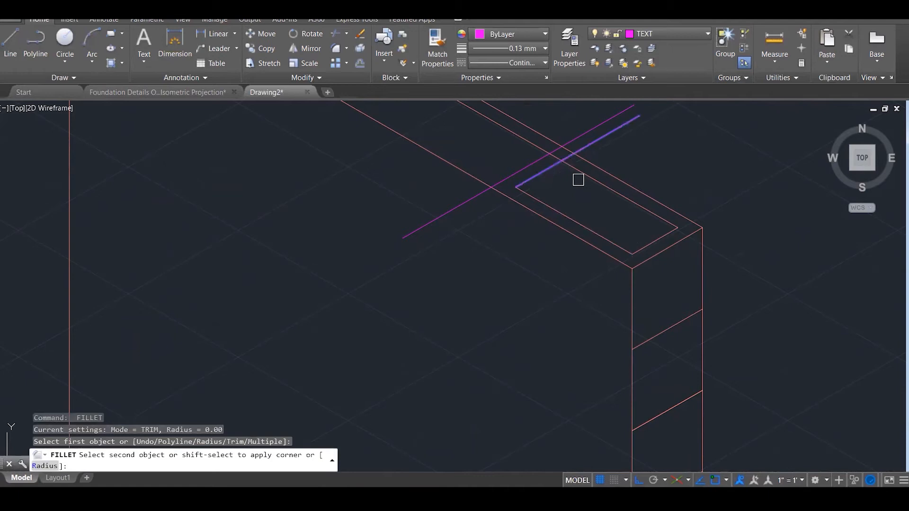
{"action": "key", "text": "Escape"}
{"action": "key", "text": "Escape"}
Trim the block joint line's overhanging ends at both long edges of the wall top.
{"action": "type", "text": "T"}
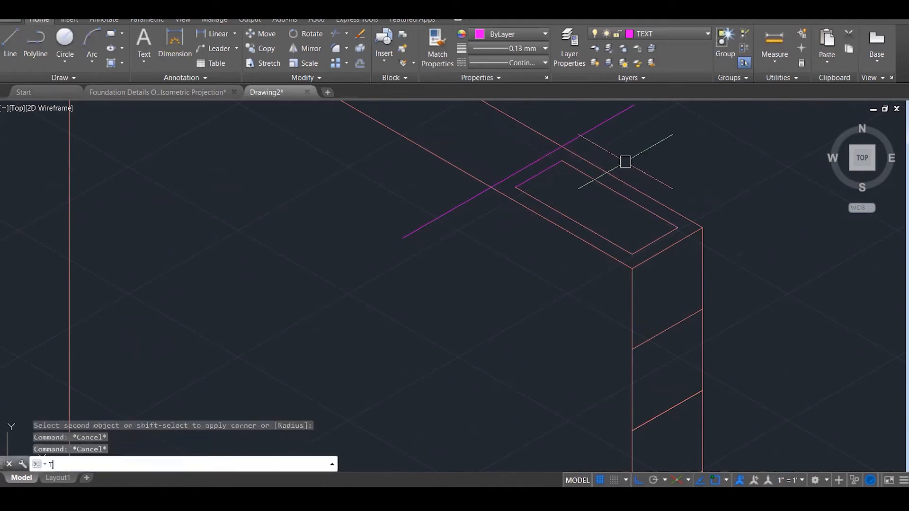
{"action": "type", "text": "R"}
{"action": "key", "text": "Return"}
{"action": "left_click", "coordinate": [578, 305]}
{"action": "left_click", "coordinate": [486, 125]}
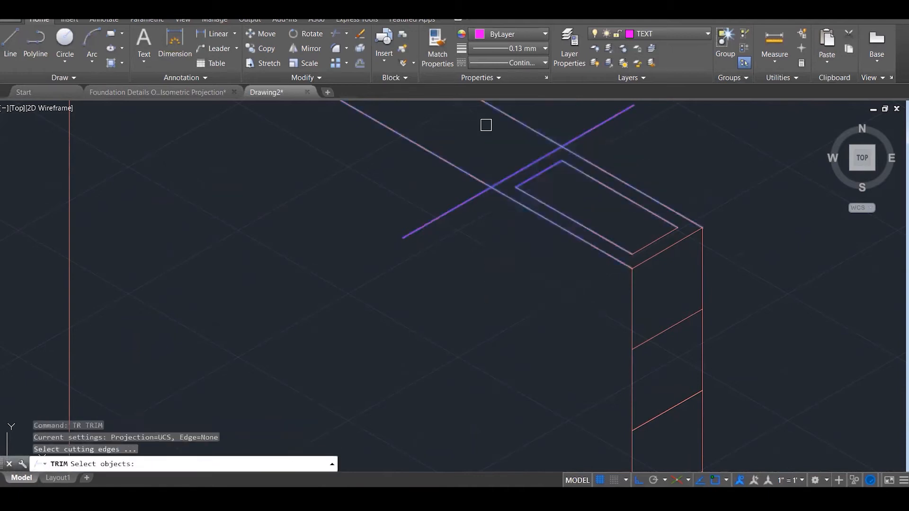
{"action": "key", "text": "Return"}
{"action": "left_click", "coordinate": [447, 214]}
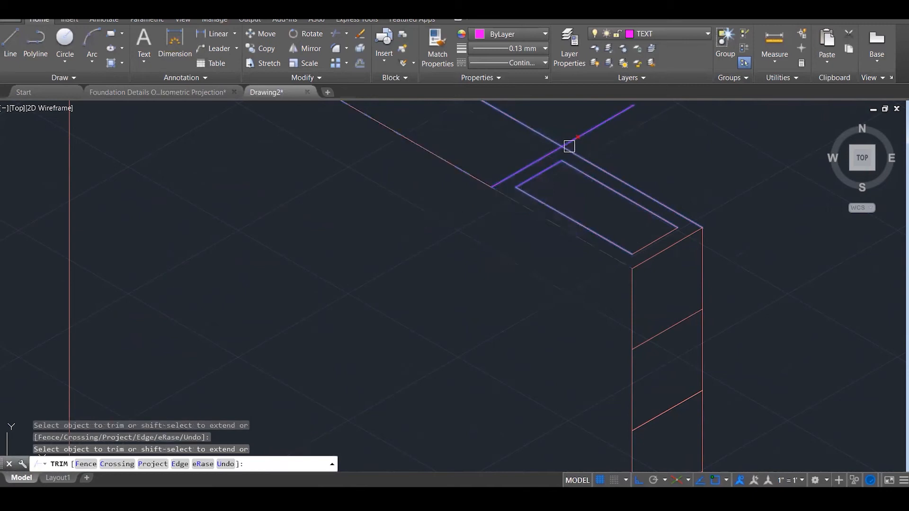
{"action": "left_click", "coordinate": [586, 125]}
{"action": "key", "text": "Escape"}
{"action": "key", "text": "Escape"}
{"action": "key", "text": "Escape"}
Match the magenta joint line and opening side to the properties of the opening's other block lines.
{"action": "type", "text": "ma"}
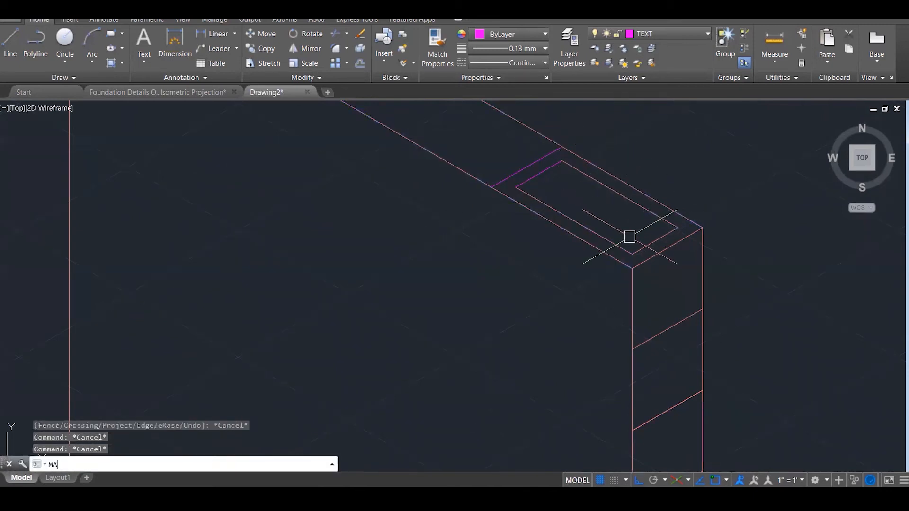
{"action": "key", "text": "Return"}
{"action": "left_click", "coordinate": [632, 205]}
{"action": "left_click", "coordinate": [453, 130]}
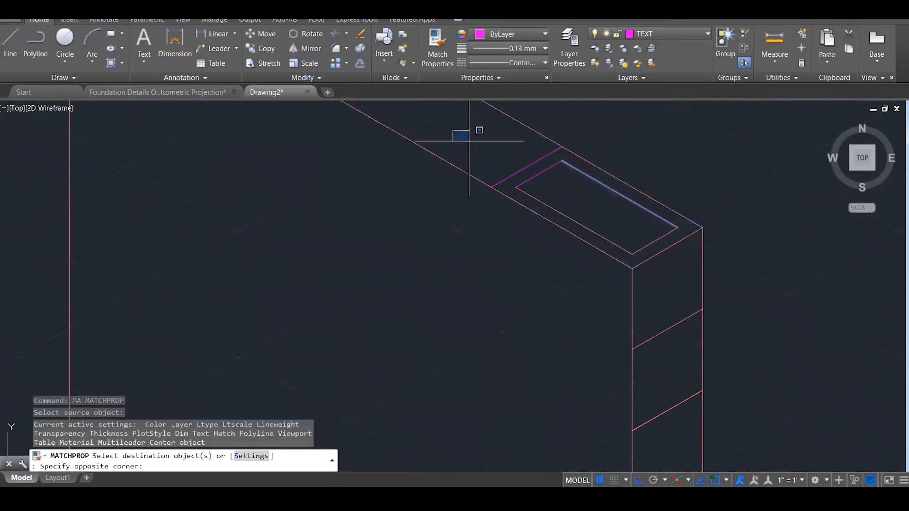
{"action": "left_click", "coordinate": [652, 241]}
{"action": "key", "text": "Escape"}
{"action": "key", "text": "Escape"}
{"action": "key", "text": "Escape"}
Draw a line across the end block opening between the midpoints of its two long sides.
{"action": "scroll", "coordinate": [669, 326], "scroll_direction": "down", "scroll_amount": 3}
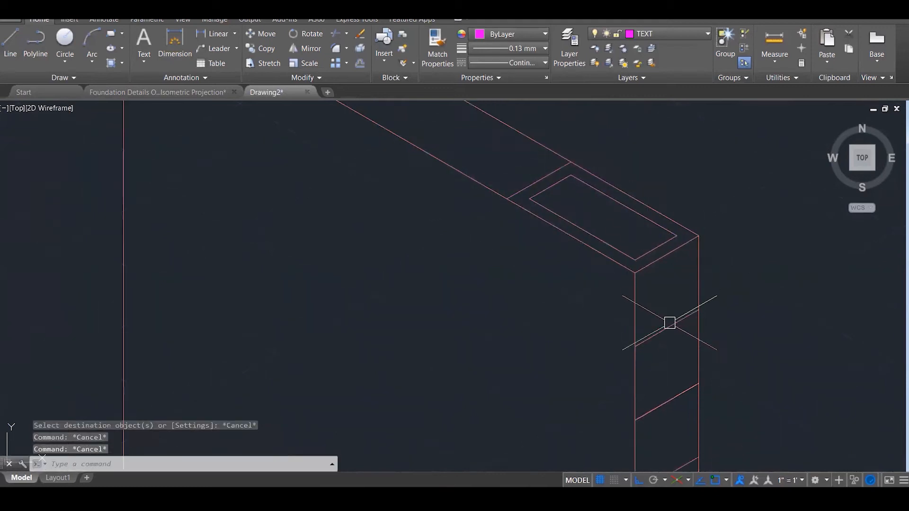
{"action": "scroll", "coordinate": [696, 274], "scroll_direction": "up", "scroll_amount": 2}
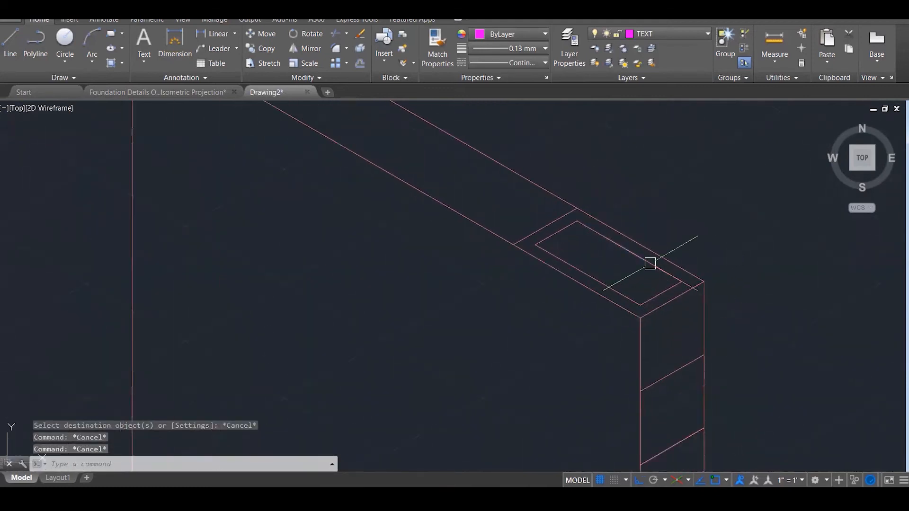
{"action": "type", "text": "l"}
{"action": "key", "text": "Return"}
{"action": "left_click", "coordinate": [627, 250]}
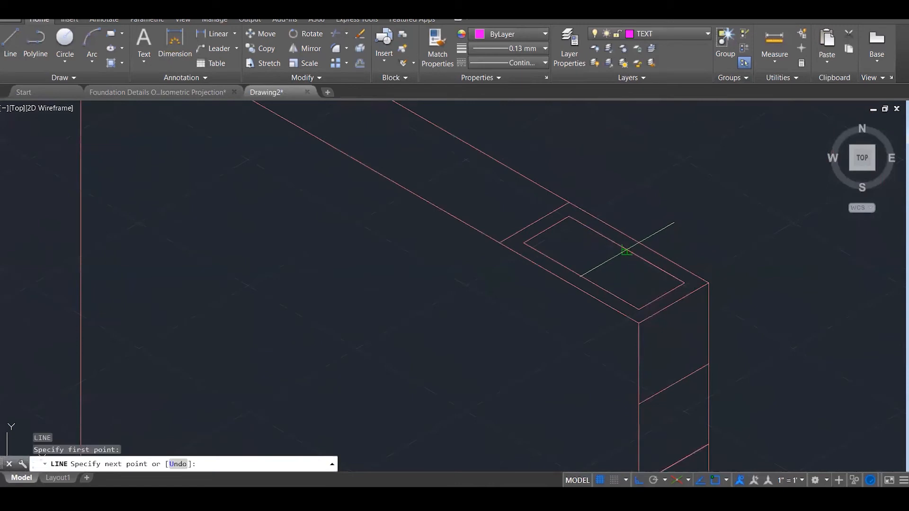
{"action": "left_click", "coordinate": [580, 277]}
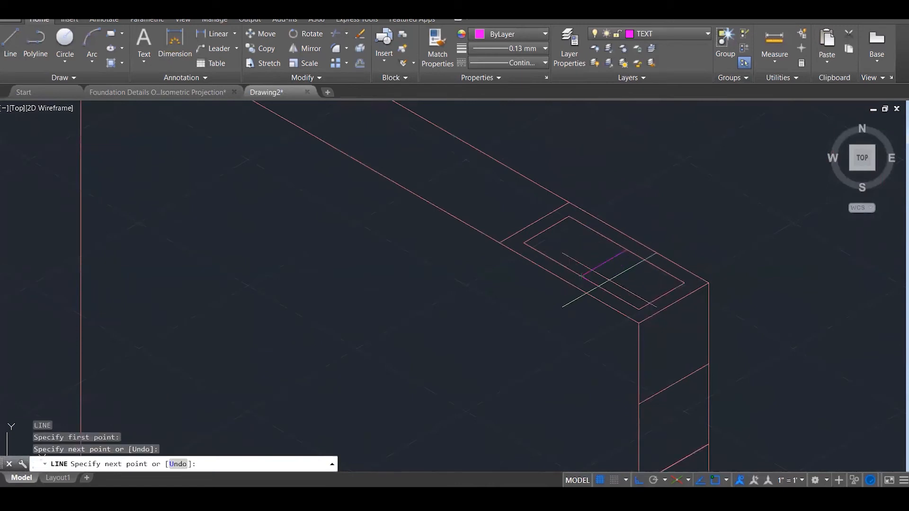
{"action": "key", "text": "Escape"}
Offset the opening's middle line by 30 to each side and undo both copies.
{"action": "type", "text": "o"}
{"action": "key", "text": "Return"}
{"action": "key", "text": "Return"}
{"action": "left_click", "coordinate": [608, 261]}
{"action": "left_click", "coordinate": [620, 280]}
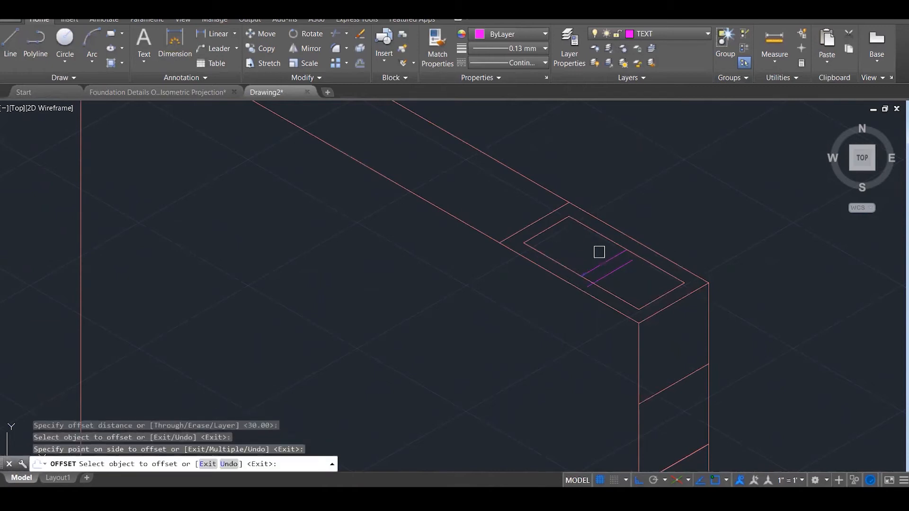
{"action": "left_click", "coordinate": [603, 259]}
{"action": "left_click", "coordinate": [578, 237]}
{"action": "scroll", "coordinate": [595, 237], "scroll_direction": "up", "scroll_amount": 3}
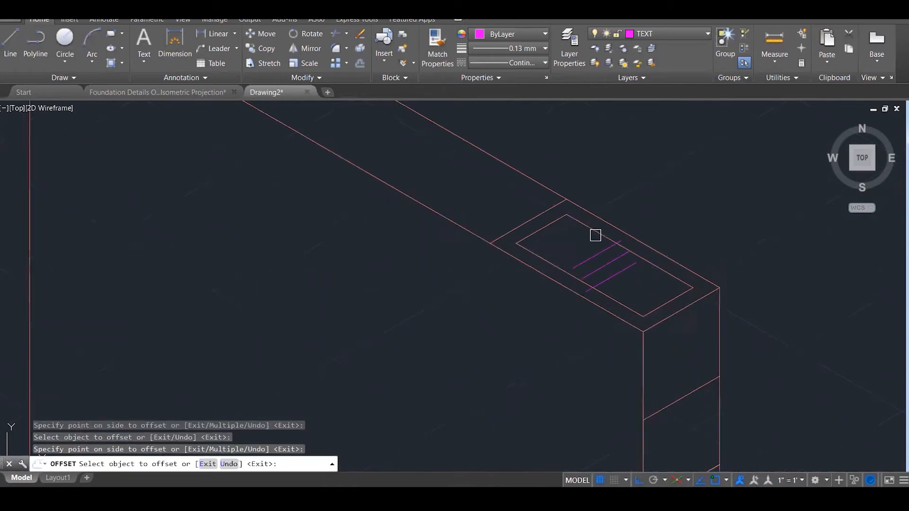
{"action": "key", "text": "ctrl+z"}
{"action": "key", "text": "ctrl+z"}
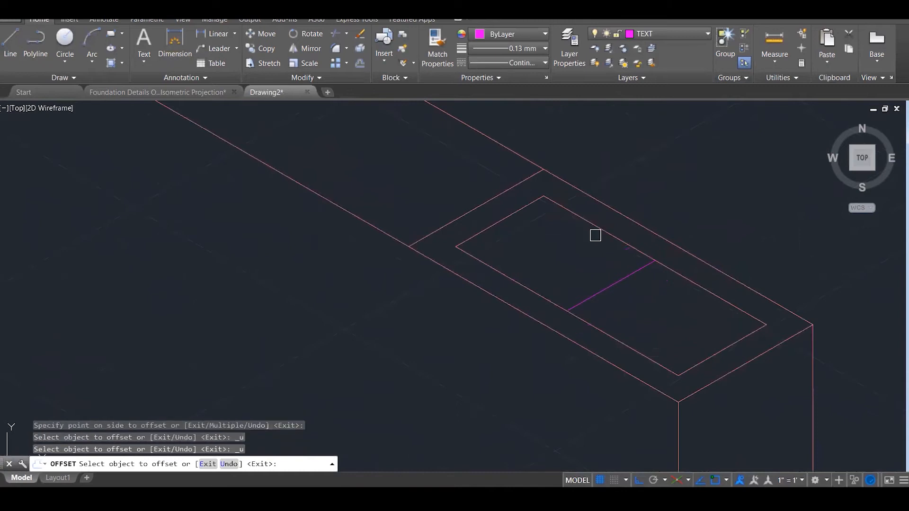
Try to change the offset distance to 15 and offset the middle line toward the wall's end.
{"action": "type", "text": "0"}
{"action": "key", "text": "Return"}
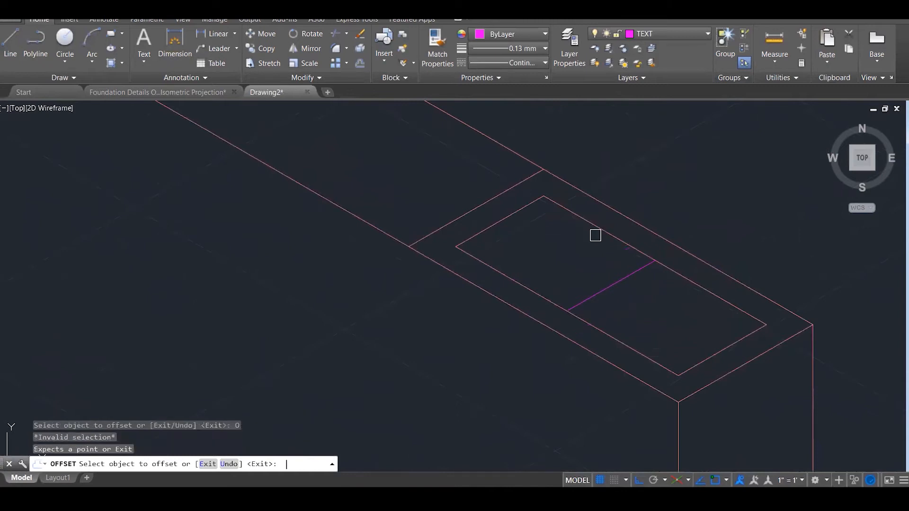
{"action": "key", "text": "Return"}
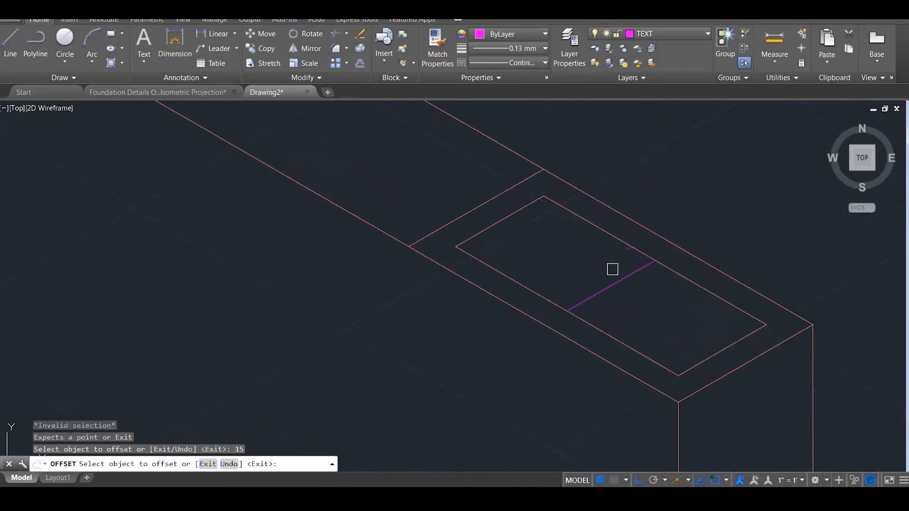
{"action": "left_click", "coordinate": [611, 286]}
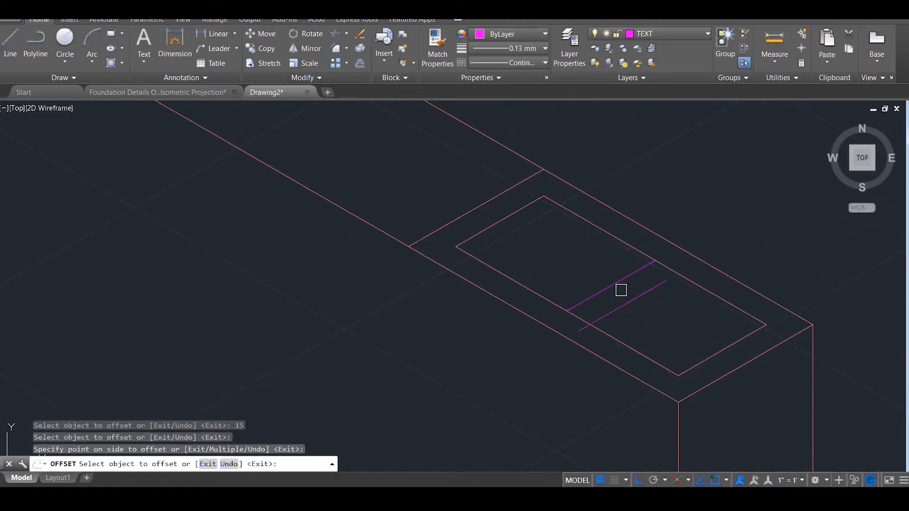
{"action": "key", "text": "Escape"}
Offset the opening's middle line by 15 to each side.
{"action": "key", "text": "Return"}
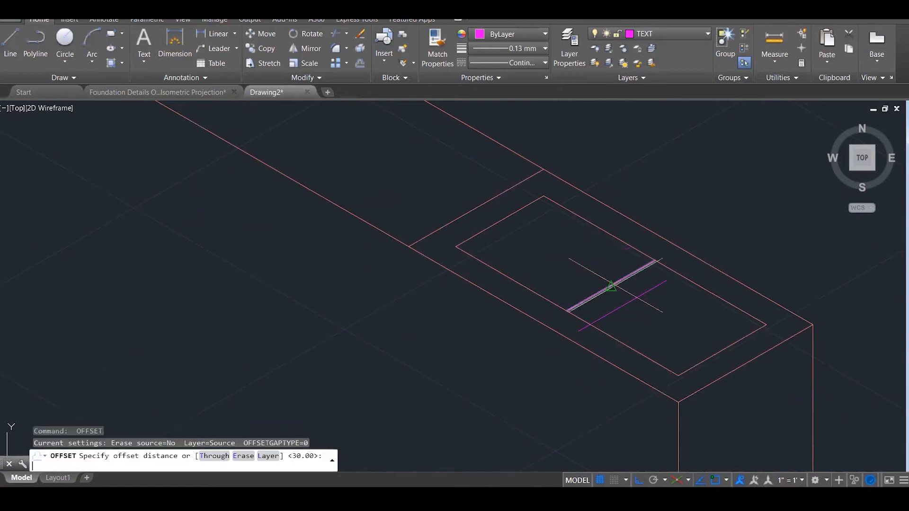
{"action": "type", "text": "15"}
{"action": "key", "text": "Return"}
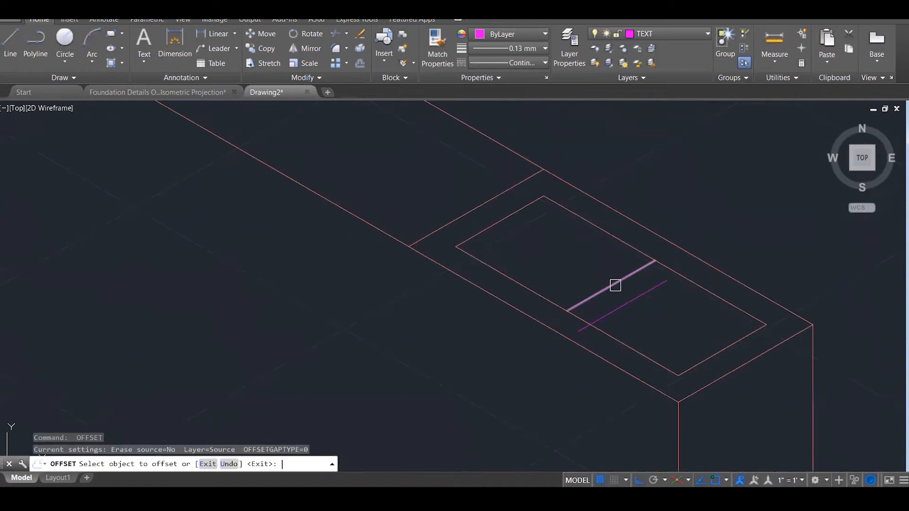
{"action": "left_click", "coordinate": [615, 283]}
{"action": "left_click", "coordinate": [621, 290]}
{"action": "left_click", "coordinate": [624, 274]}
{"action": "left_click", "coordinate": [625, 272]}
{"action": "key", "text": "Escape"}
Erase the leftover line offset 30 from the opening's middle line.
{"action": "left_click", "coordinate": [631, 300]}
{"action": "key", "text": "Delete"}
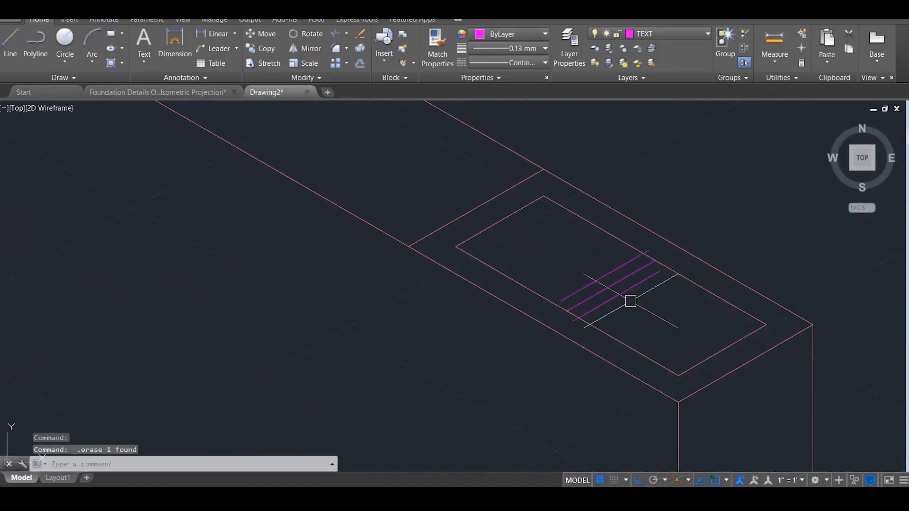
{"action": "key", "text": "Escape"}
{"action": "key", "text": "Escape"}
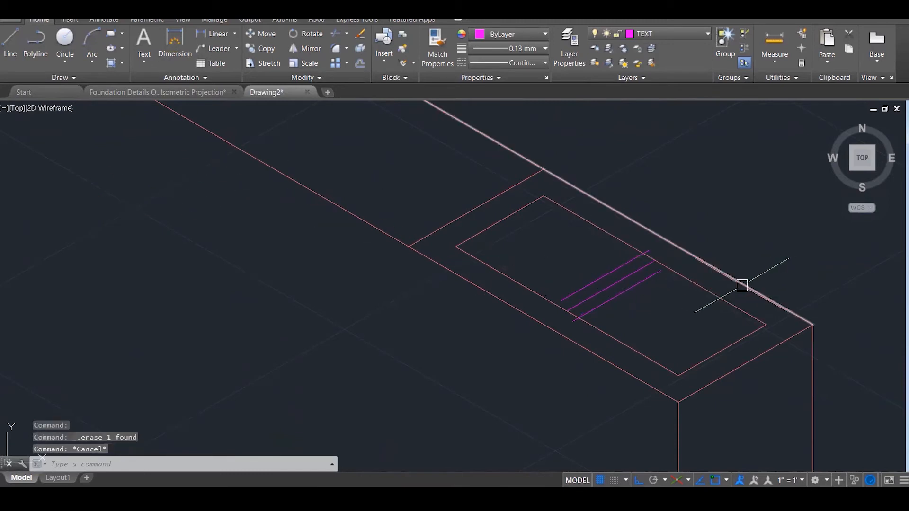
Extend the two lines offset from the middle line to the opening's long sides where they fall short.
{"action": "scroll", "coordinate": [685, 300], "scroll_direction": "up", "scroll_amount": 1}
{"action": "type", "text": "ex"}
{"action": "key", "text": "Return"}
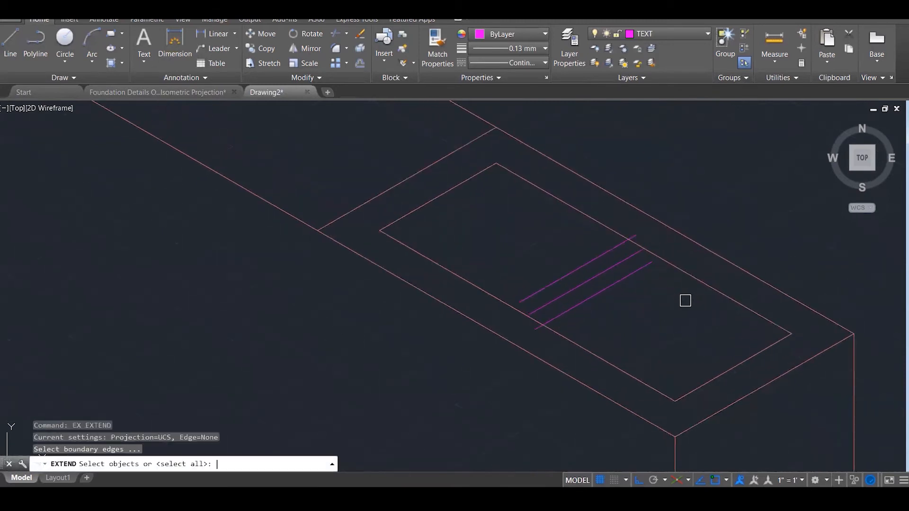
{"action": "left_click", "coordinate": [471, 203]}
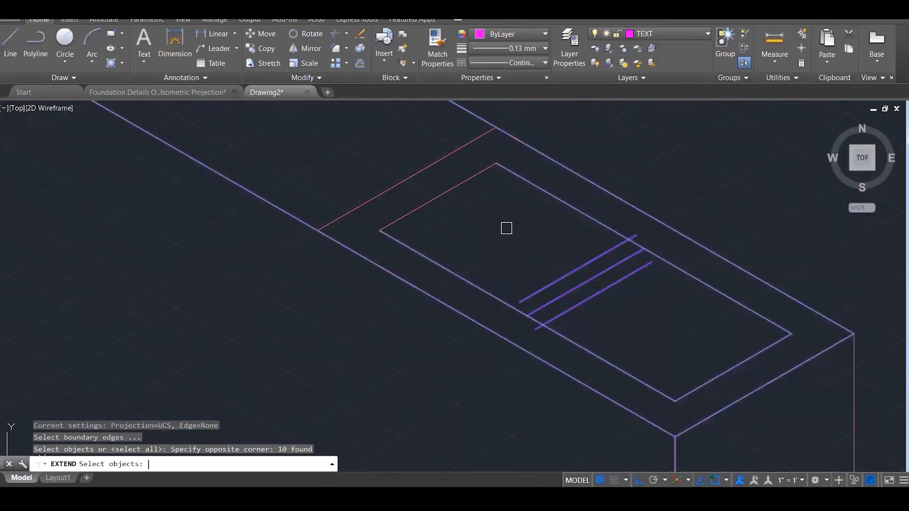
{"action": "key", "text": "Return"}
{"action": "left_click", "coordinate": [547, 290]}
{"action": "left_click", "coordinate": [561, 296]}
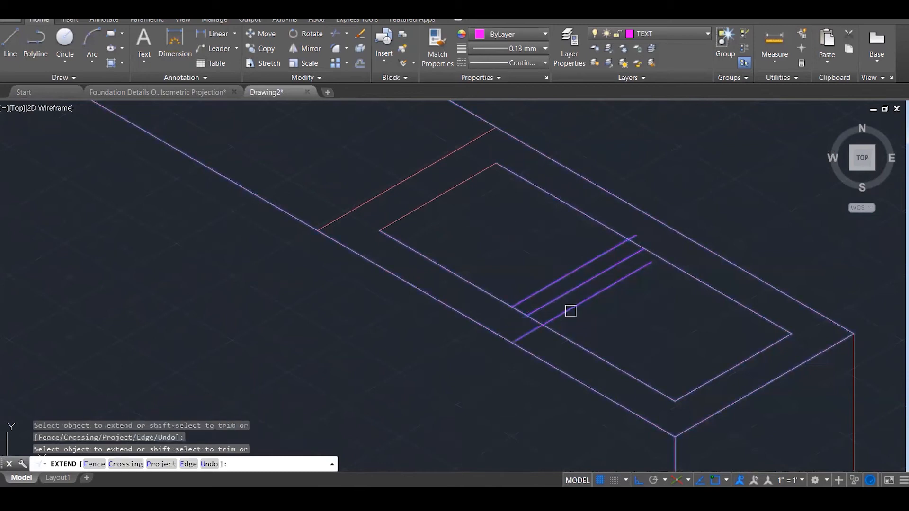
{"action": "left_click", "coordinate": [626, 268]}
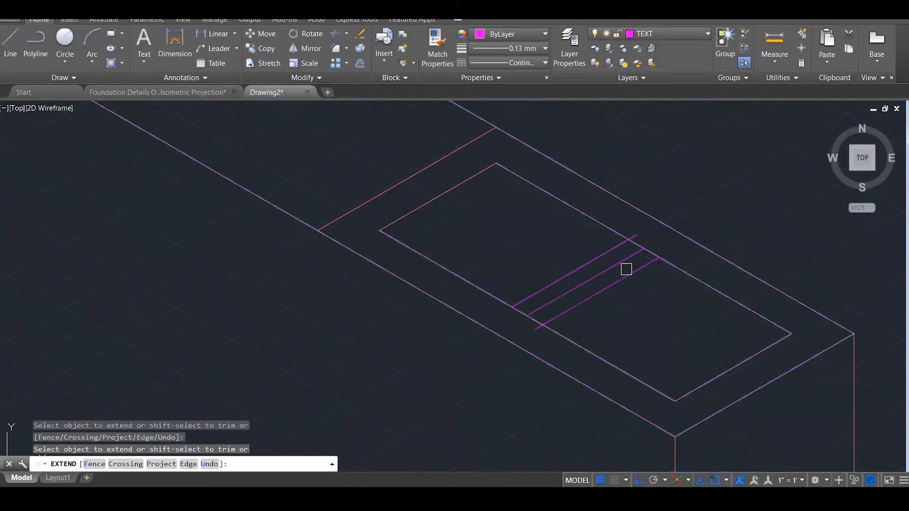
{"action": "key", "text": "Escape"}
{"action": "key", "text": "Escape"}
{"action": "key", "text": "Escape"}
Trim the opening's two long sides between the two outer web lines.
{"action": "type", "text": "tr"}
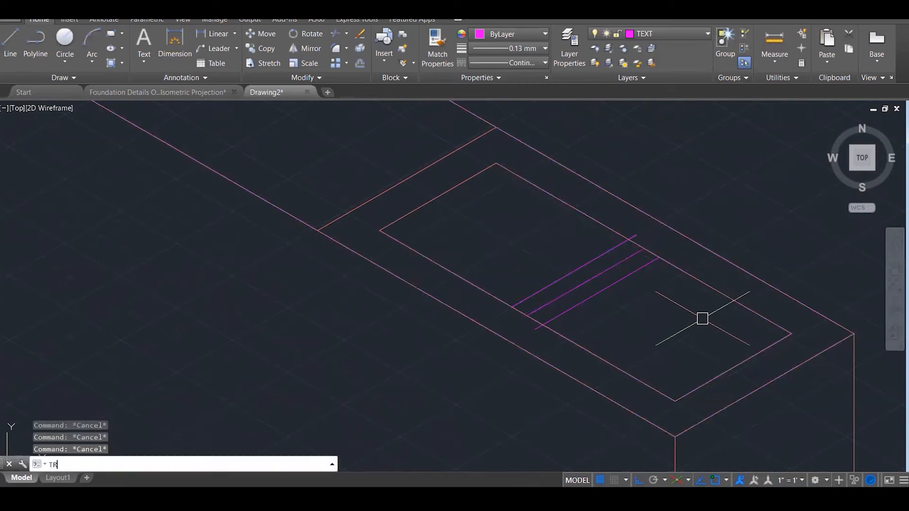
{"action": "key", "text": "Return"}
{"action": "left_click", "coordinate": [707, 330]}
{"action": "left_click", "coordinate": [459, 205]}
{"action": "key", "text": "Return"}
{"action": "scroll", "coordinate": [543, 283], "scroll_direction": "up", "scroll_amount": 3}
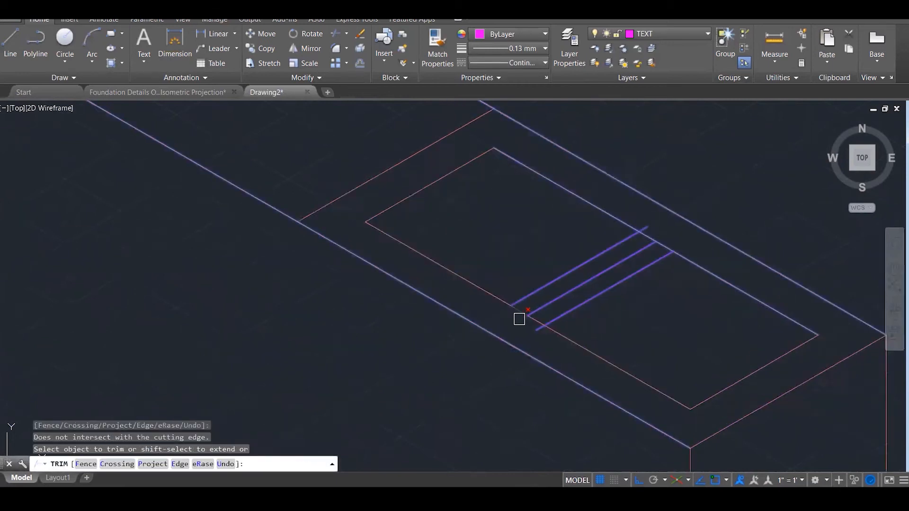
{"action": "left_click", "coordinate": [524, 311]}
{"action": "left_click", "coordinate": [548, 326]}
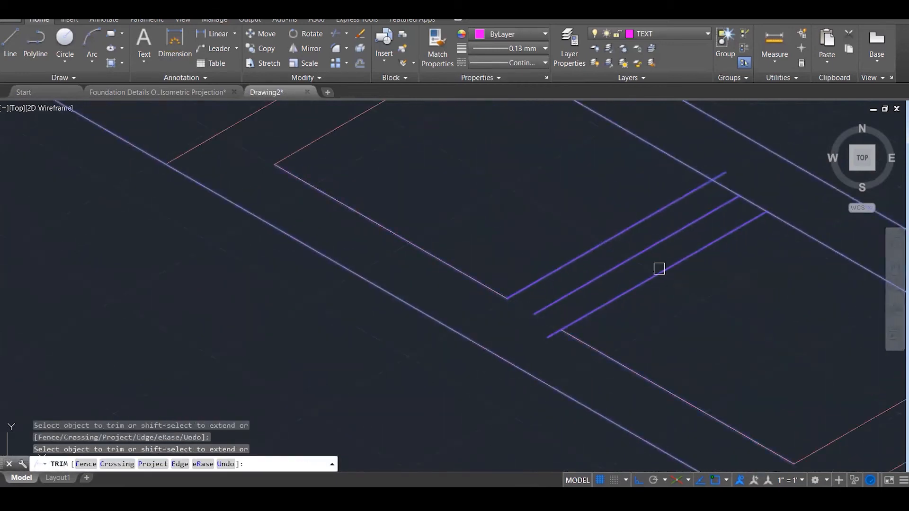
{"action": "left_click", "coordinate": [743, 205]}
{"action": "key", "text": "Escape"}
{"action": "key", "text": "Escape"}
Fillet the upper block opening's two corners where its long sides meet the web line.
{"action": "type", "text": "f"}
{"action": "key", "text": "Return"}
{"action": "left_click", "coordinate": [685, 162]}
{"action": "left_click", "coordinate": [686, 189]}
{"action": "key", "text": "Return"}
{"action": "left_click", "coordinate": [613, 237]}
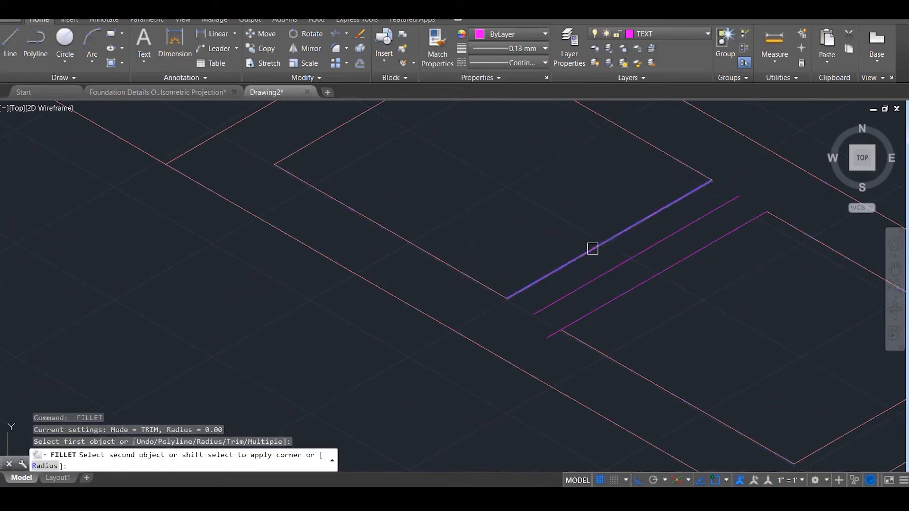
{"action": "left_click", "coordinate": [477, 280]}
Fillet the overshooting corner of the second opening at its web line and erase the leftover middle line.
{"action": "key", "text": "Return"}
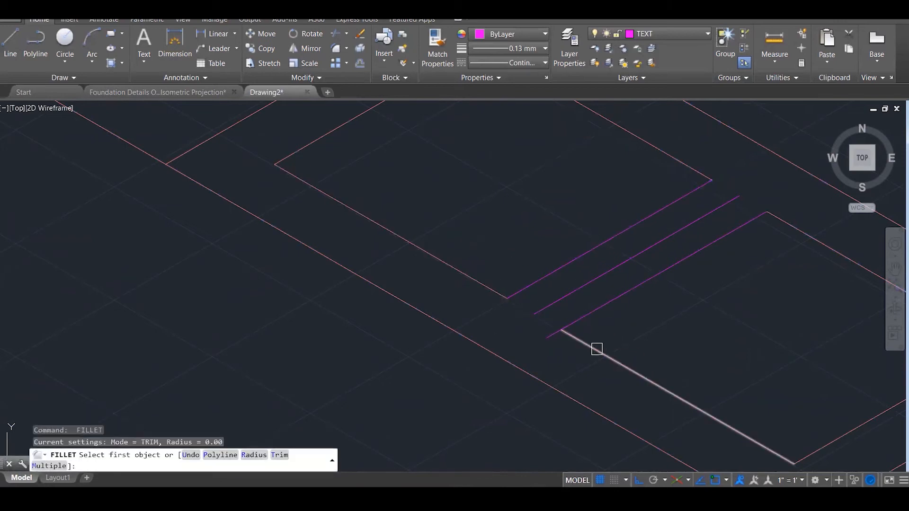
{"action": "left_click", "coordinate": [597, 350]}
{"action": "left_click", "coordinate": [604, 309]}
{"action": "key", "text": "Return"}
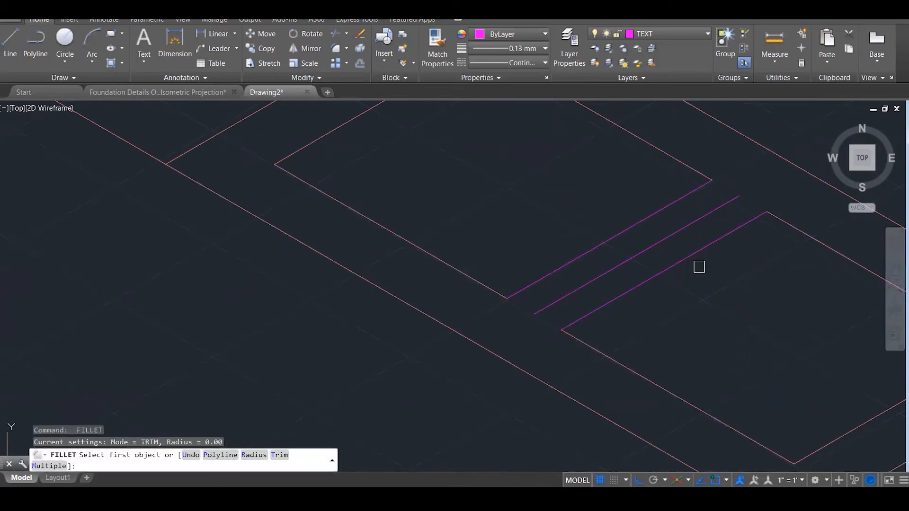
{"action": "left_click", "coordinate": [697, 252]}
{"action": "key", "text": "Escape"}
{"action": "key", "text": "Escape"}
{"action": "left_click", "coordinate": [687, 223]}
{"action": "key", "text": "Delete"}
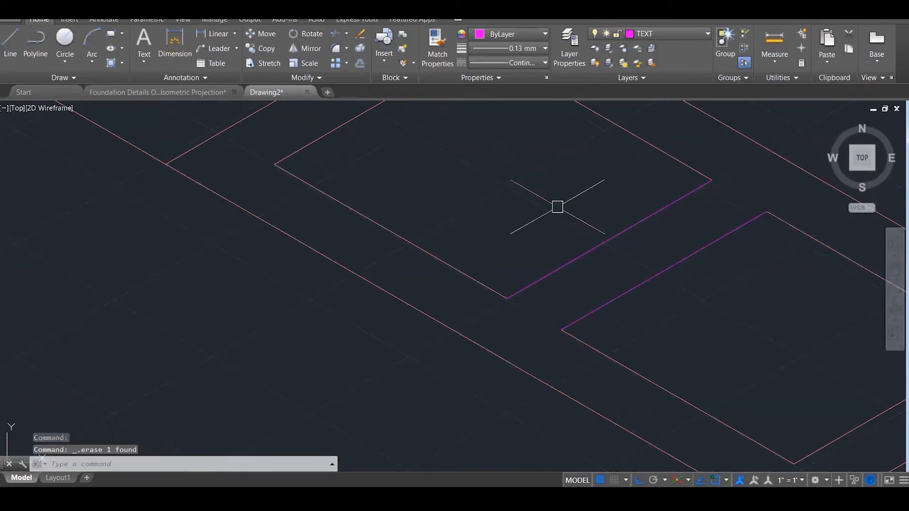
Match the two magenta web lines to the properties of the opening's outline.
{"action": "type", "text": "ma"}
{"action": "key", "text": "Return"}
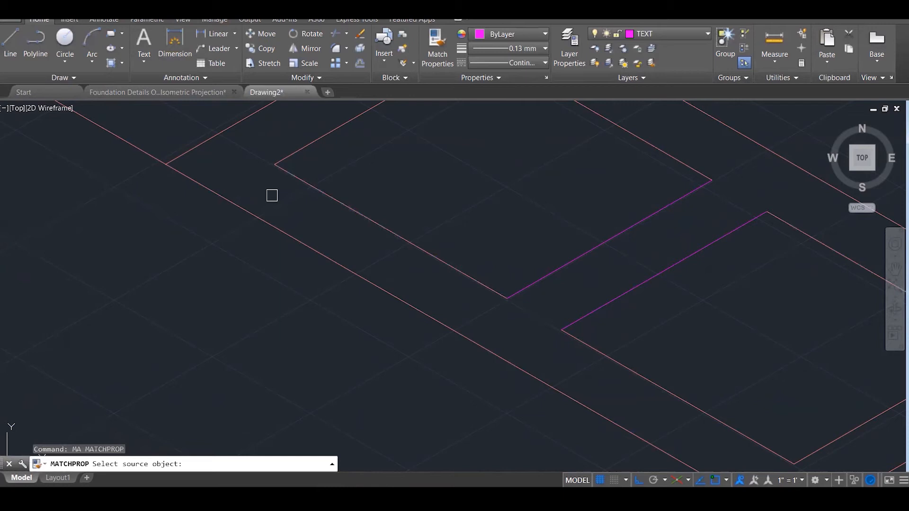
{"action": "left_click", "coordinate": [378, 222]}
{"action": "left_click", "coordinate": [749, 352]}
{"action": "left_click", "coordinate": [484, 190]}
{"action": "key", "text": "Escape"}
{"action": "key", "text": "Escape"}
Copy the finished block's two openings and end lines three times, block by block, along the isometric wall top.
{"action": "scroll", "coordinate": [507, 287], "scroll_direction": "down", "scroll_amount": 1}
{"action": "scroll", "coordinate": [505, 289], "scroll_direction": "down", "scroll_amount": 4}
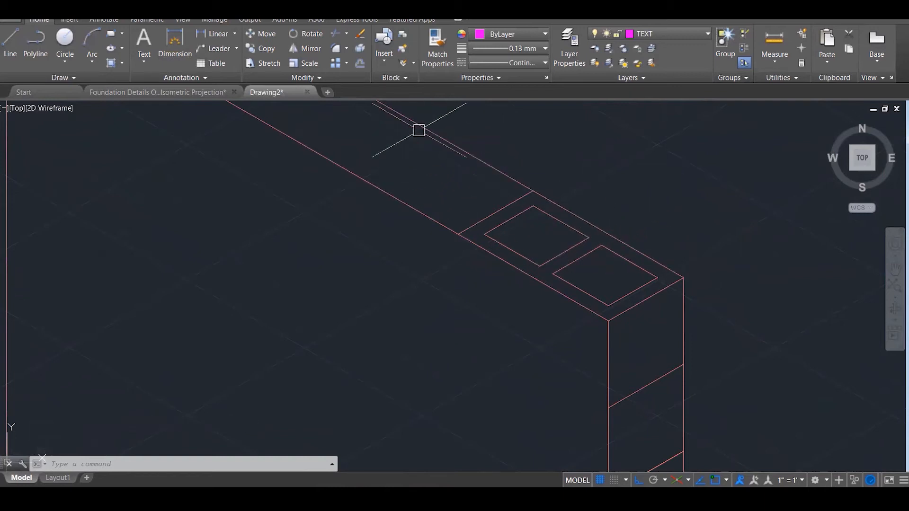
{"action": "left_click", "coordinate": [307, 175]}
{"action": "left_click", "coordinate": [802, 353]}
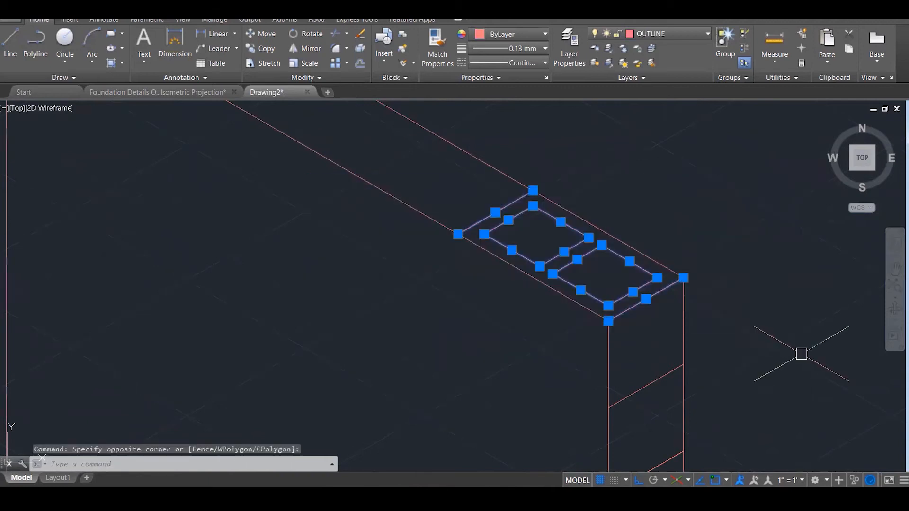
{"action": "type", "text": "co"}
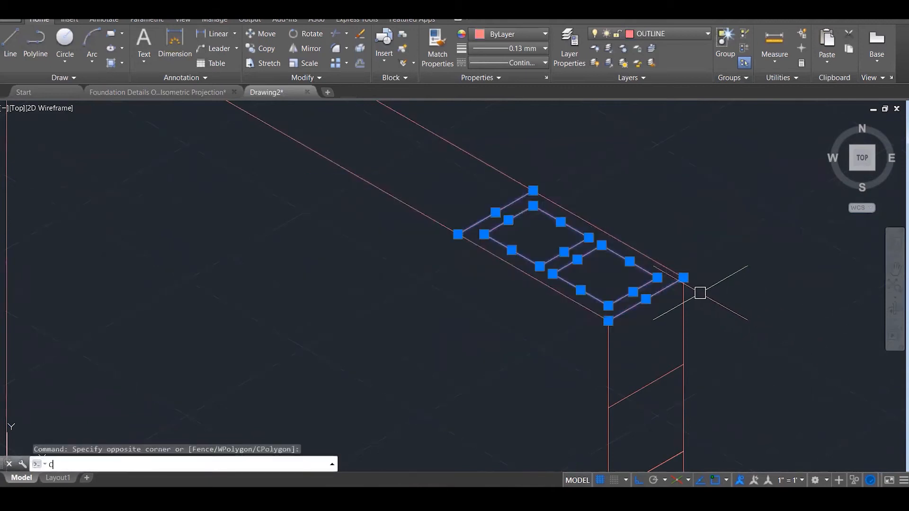
{"action": "key", "text": "Return"}
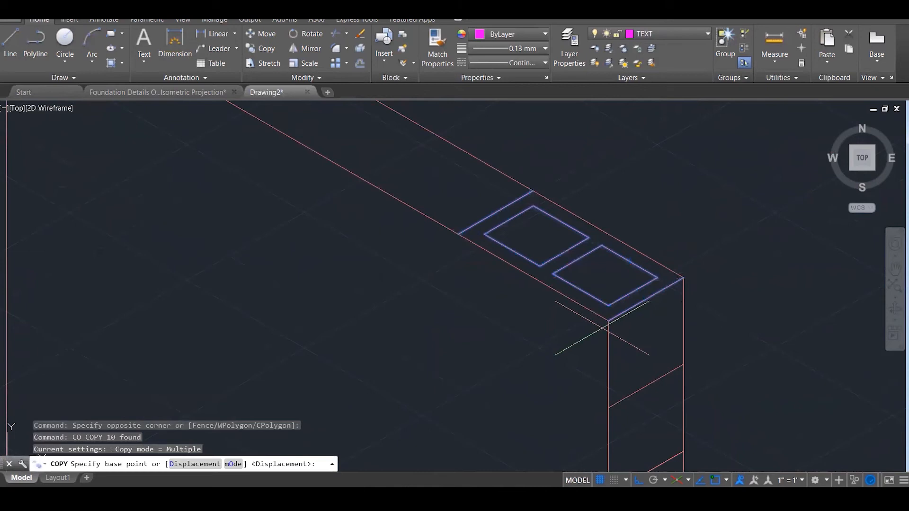
{"action": "left_click", "coordinate": [609, 321]}
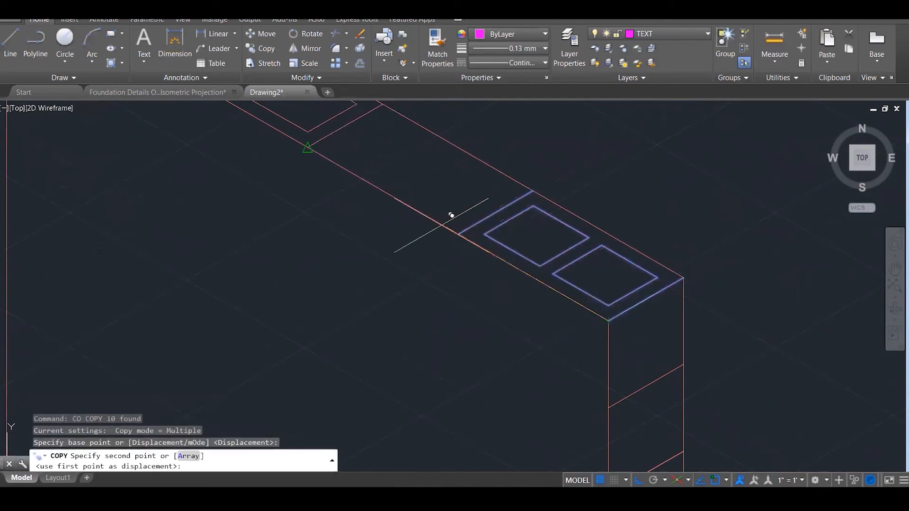
{"action": "left_click", "coordinate": [457, 235]}
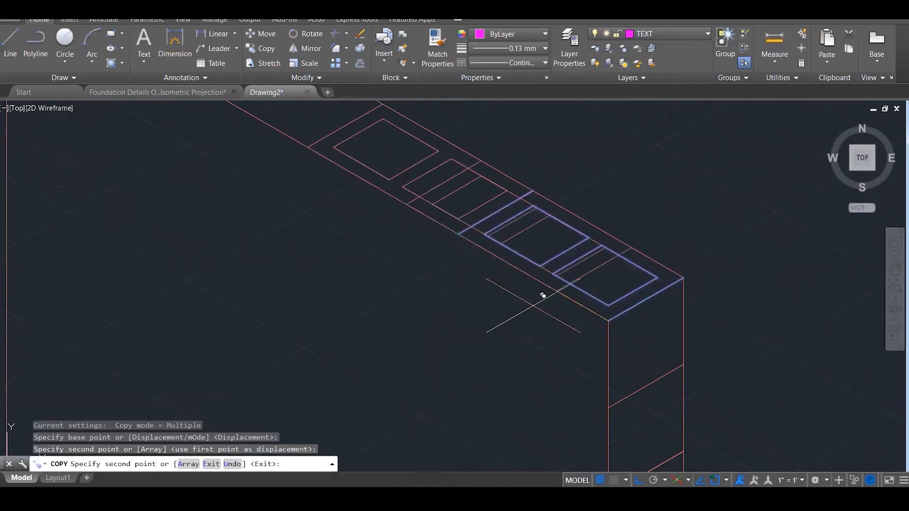
{"action": "scroll", "coordinate": [540, 313], "scroll_direction": "down", "scroll_amount": 2}
{"action": "scroll", "coordinate": [411, 214], "scroll_direction": "up", "scroll_amount": 3}
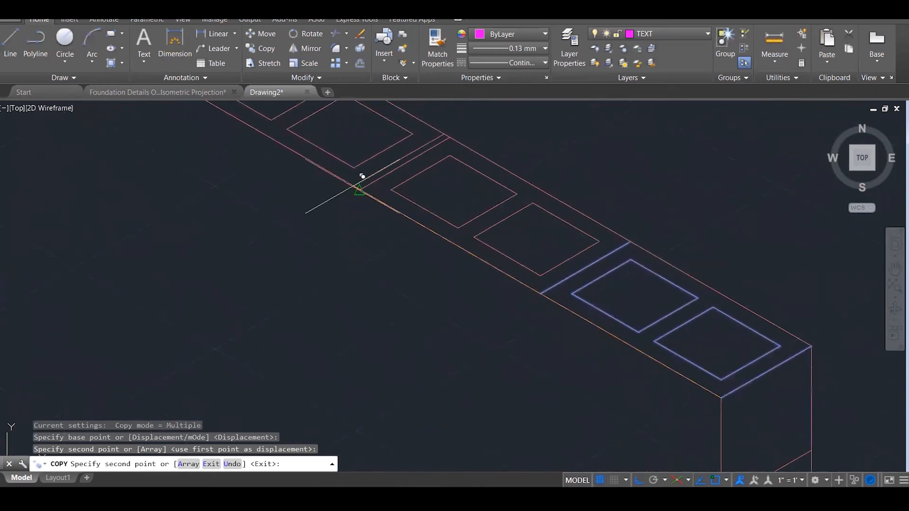
{"action": "left_click", "coordinate": [362, 188]}
{"action": "scroll", "coordinate": [640, 359], "scroll_direction": "down", "scroll_amount": 2}
{"action": "scroll", "coordinate": [639, 365], "scroll_direction": "down", "scroll_amount": 2}
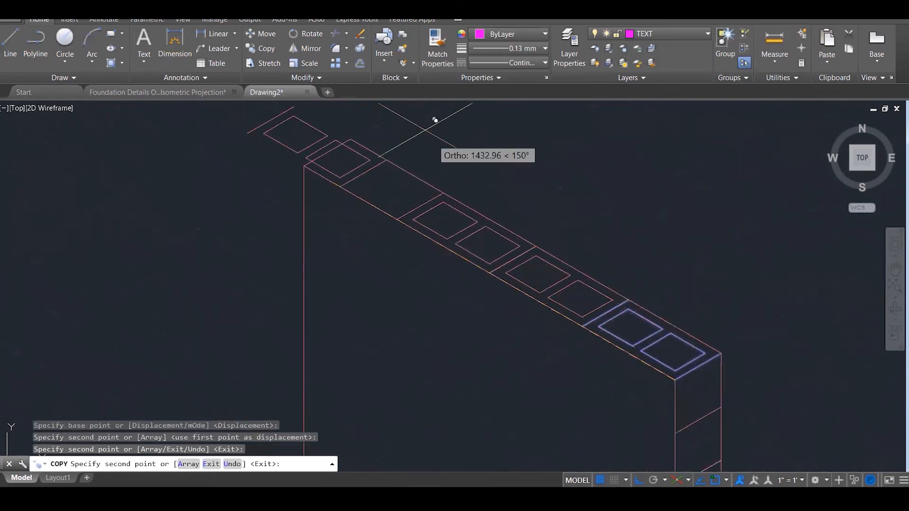
{"action": "scroll", "coordinate": [415, 216], "scroll_direction": "up", "scroll_amount": 3}
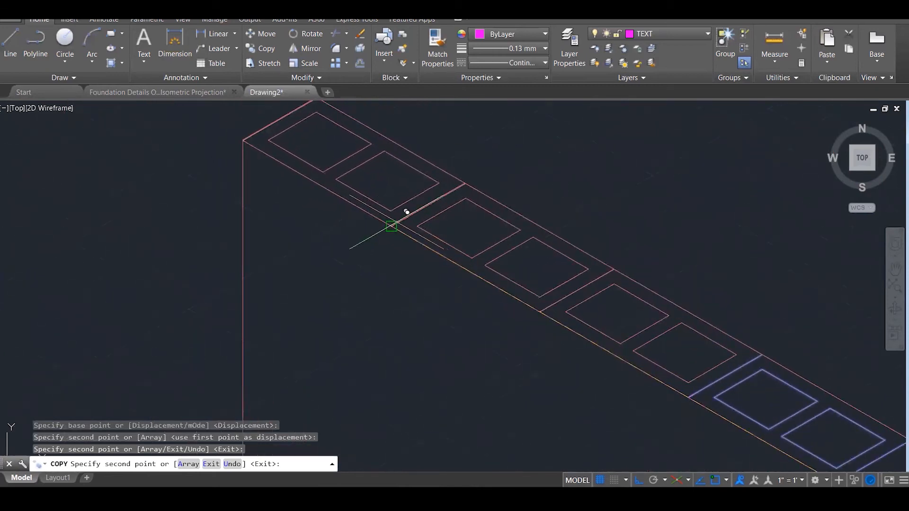
{"action": "left_click", "coordinate": [401, 217]}
{"action": "scroll", "coordinate": [540, 208], "scroll_direction": "down", "scroll_amount": 3}
{"action": "key", "text": "Escape"}
{"action": "key", "text": "Escape"}
{"action": "key", "text": "Escape"}
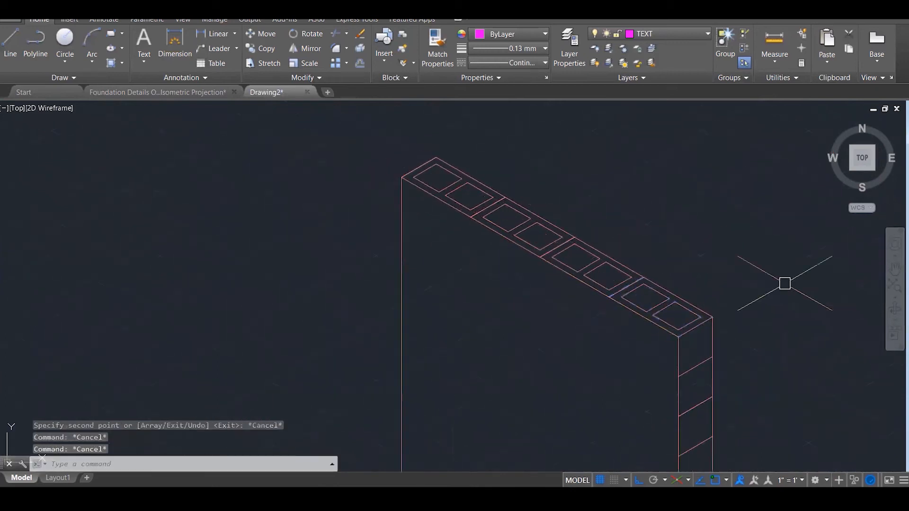
Put the outlines of the five openings nearest the wall's exposed block end on the REFERENCES layer.
{"action": "scroll", "coordinate": [518, 237], "scroll_direction": "down", "scroll_amount": 3}
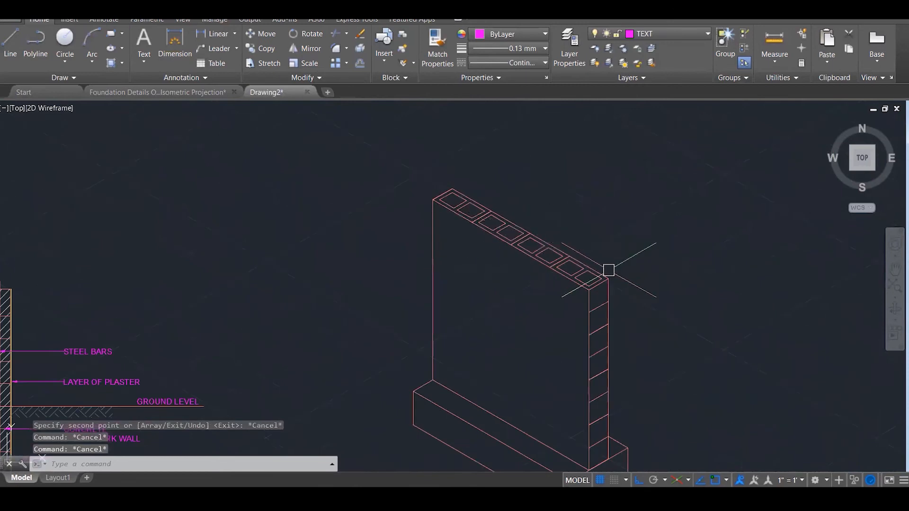
{"action": "scroll", "coordinate": [609, 270], "scroll_direction": "up", "scroll_amount": 5}
{"action": "left_click", "coordinate": [585, 278]}
{"action": "left_click", "coordinate": [573, 294]}
{"action": "left_click", "coordinate": [530, 293]}
{"action": "left_click", "coordinate": [530, 266]}
{"action": "left_click", "coordinate": [513, 242]}
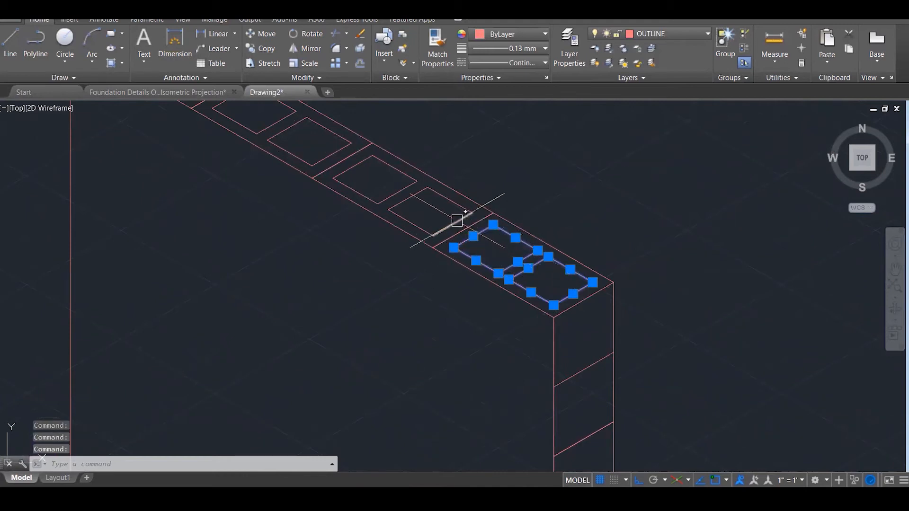
{"action": "left_click", "coordinate": [415, 225]}
{"action": "left_click", "coordinate": [419, 195]}
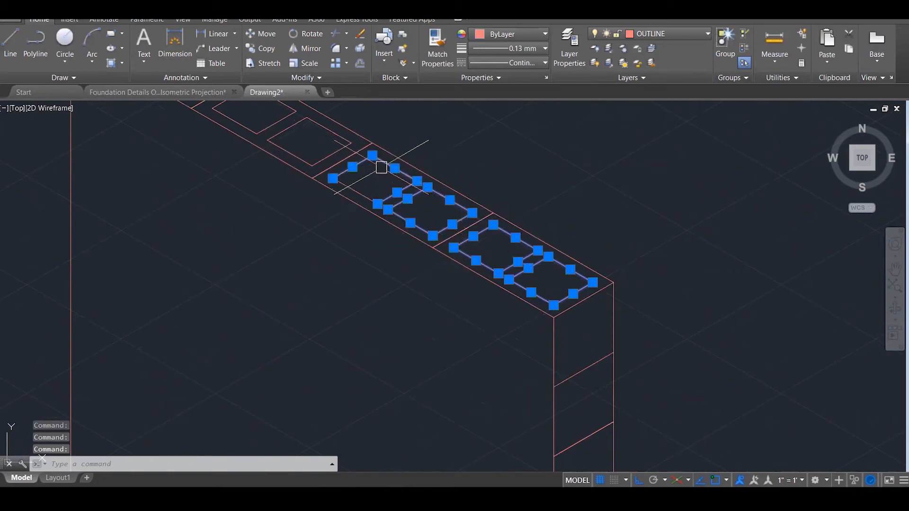
{"action": "left_click", "coordinate": [356, 190]}
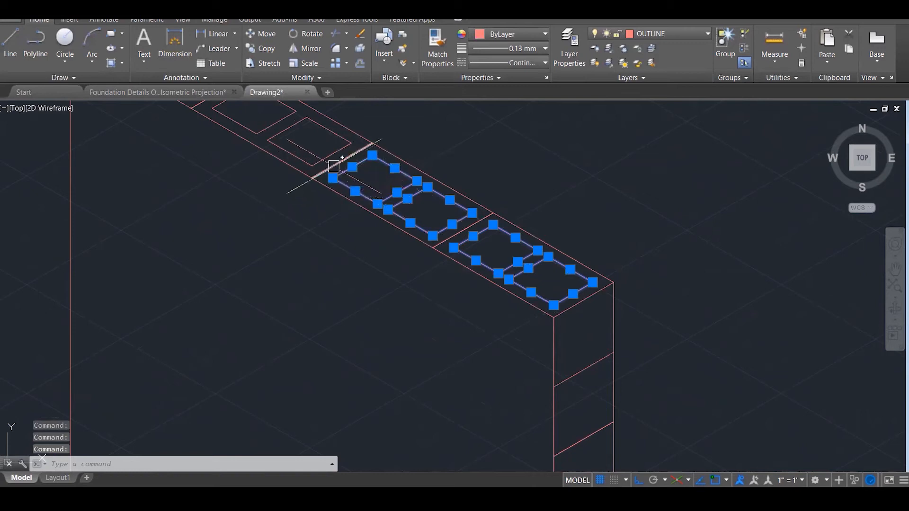
{"action": "left_click", "coordinate": [307, 153]}
{"action": "left_click", "coordinate": [330, 139]}
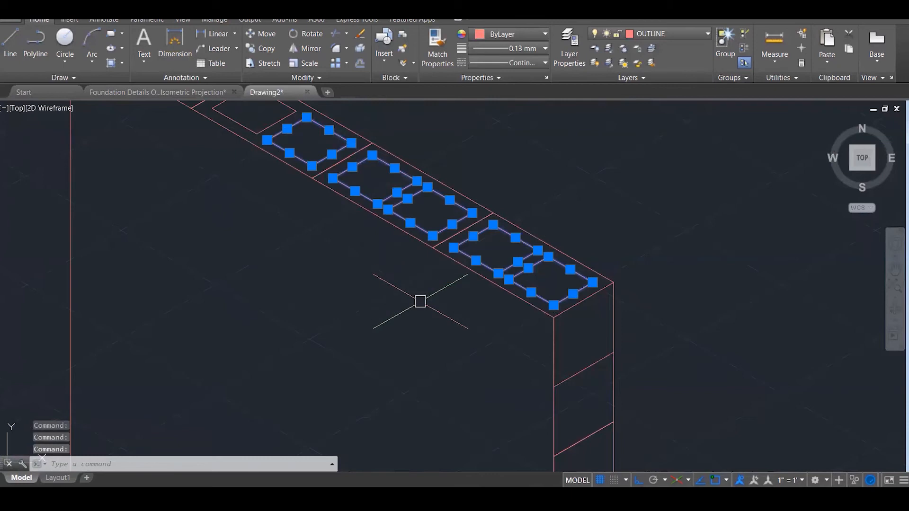
{"action": "scroll", "coordinate": [421, 302], "scroll_direction": "down", "scroll_amount": 2}
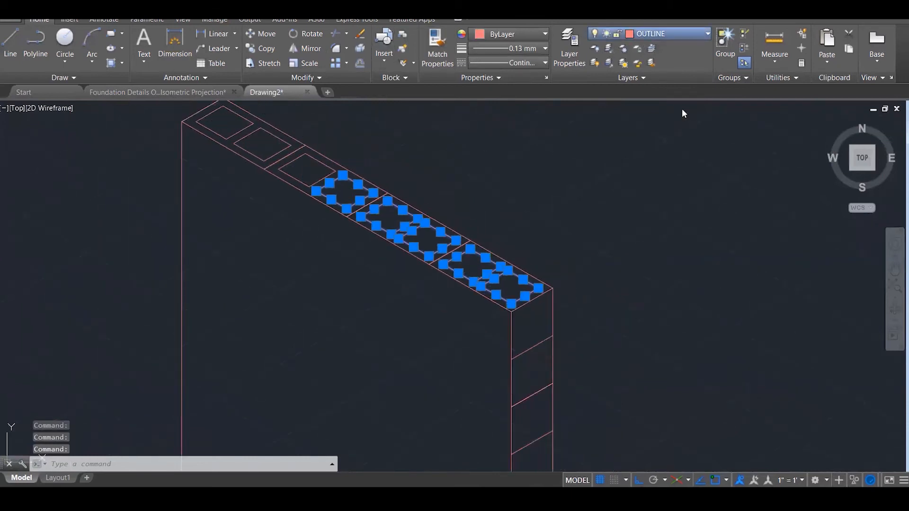
{"action": "left_click", "coordinate": [670, 202]}
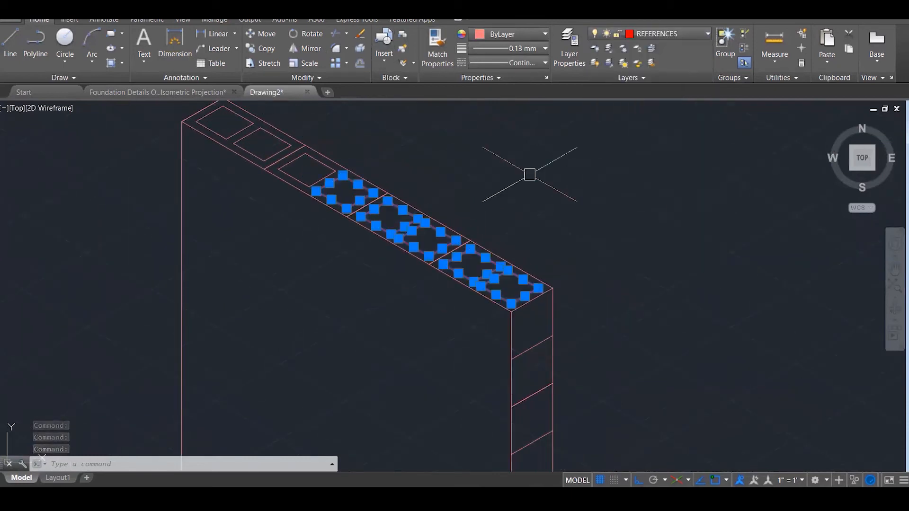
{"action": "scroll", "coordinate": [272, 115], "scroll_direction": "up", "scroll_amount": 3}
{"action": "key", "text": "Escape"}
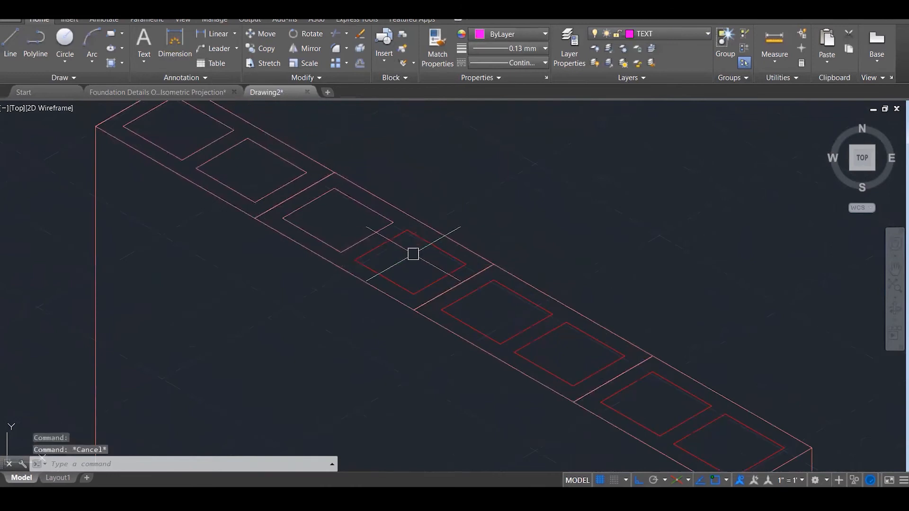
Match the remaining three openings toward the wall's far end to the properties of a red opening line.
{"action": "type", "text": "ma"}
{"action": "key", "text": "Return"}
{"action": "left_click", "coordinate": [423, 241]}
{"action": "scroll", "coordinate": [458, 254], "scroll_direction": "down", "scroll_amount": 1}
{"action": "scroll", "coordinate": [458, 254], "scroll_direction": "down", "scroll_amount": 1}
{"action": "left_click", "coordinate": [211, 131]}
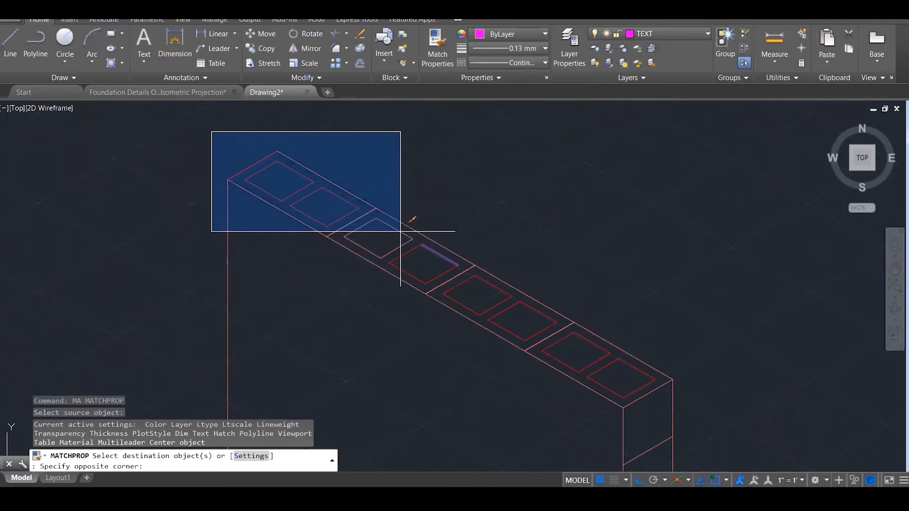
{"action": "key", "text": "Escape"}
{"action": "key", "text": "Escape"}
{"action": "key", "text": "Escape"}
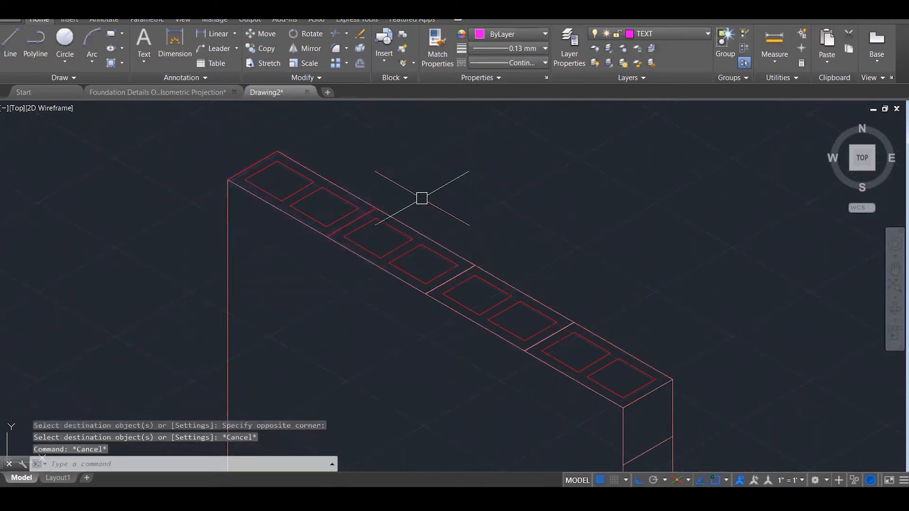
Match the wall top's far end line to the properties of its long outline edge.
{"action": "type", "text": "MA"}
{"action": "key", "text": "Return"}
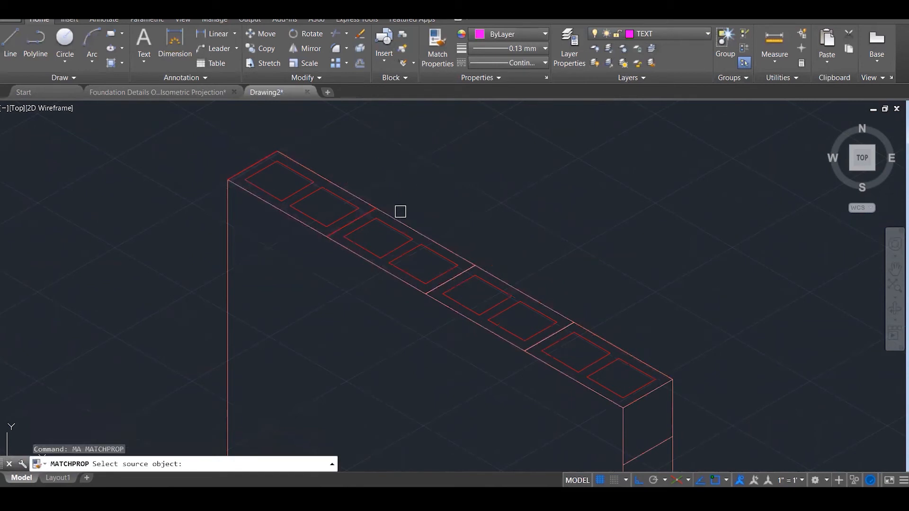
{"action": "left_click", "coordinate": [400, 213]}
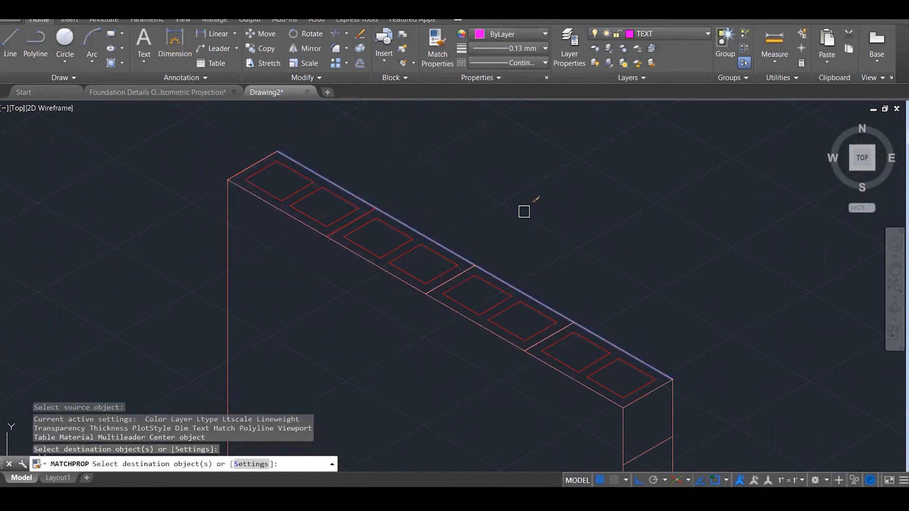
{"action": "key", "text": "Escape"}
{"action": "key", "text": "Escape"}
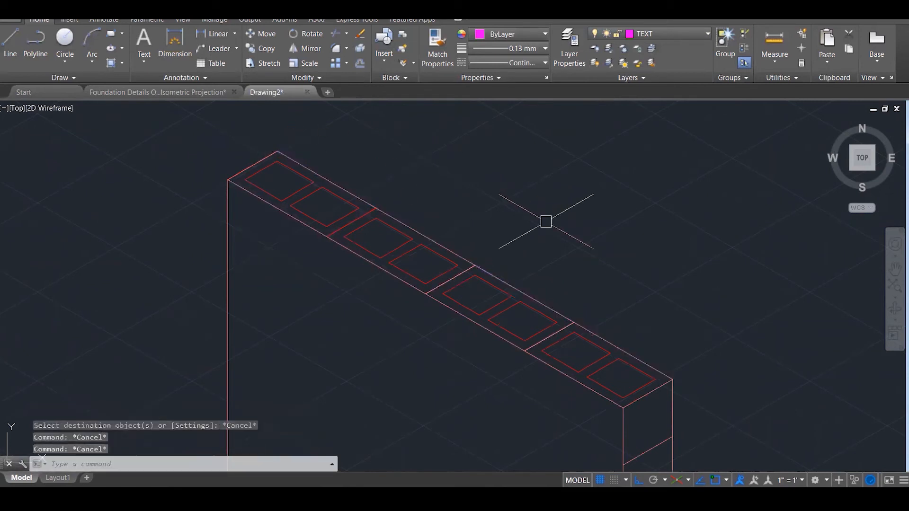
Offset the wall's front vertical edge and front long top edge outward by 10 for the plaster layer.
{"action": "scroll", "coordinate": [563, 200], "scroll_direction": "down", "scroll_amount": 5}
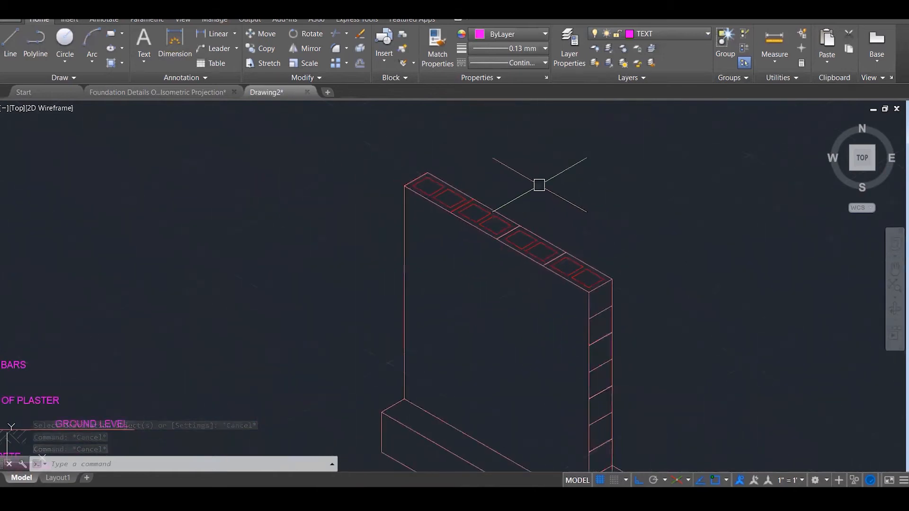
{"action": "scroll", "coordinate": [441, 166], "scroll_direction": "down", "scroll_amount": 3}
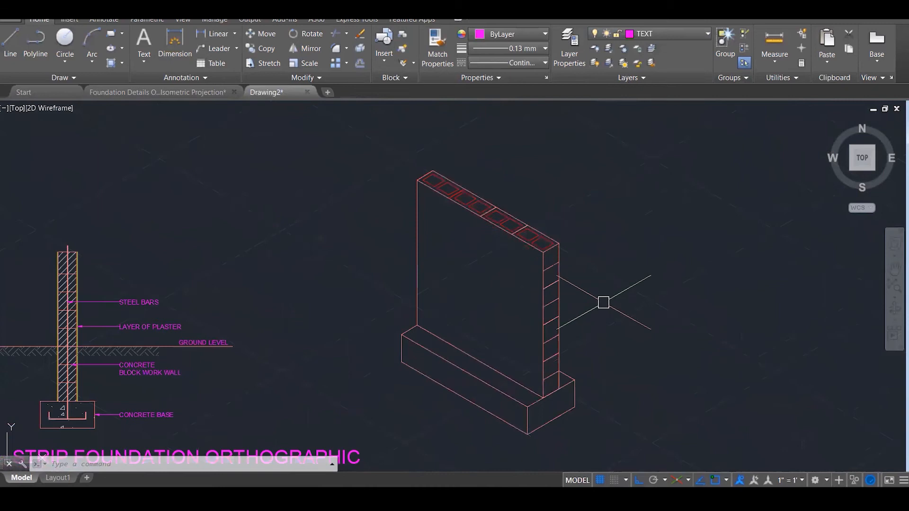
{"action": "scroll", "coordinate": [603, 302], "scroll_direction": "up", "scroll_amount": 1}
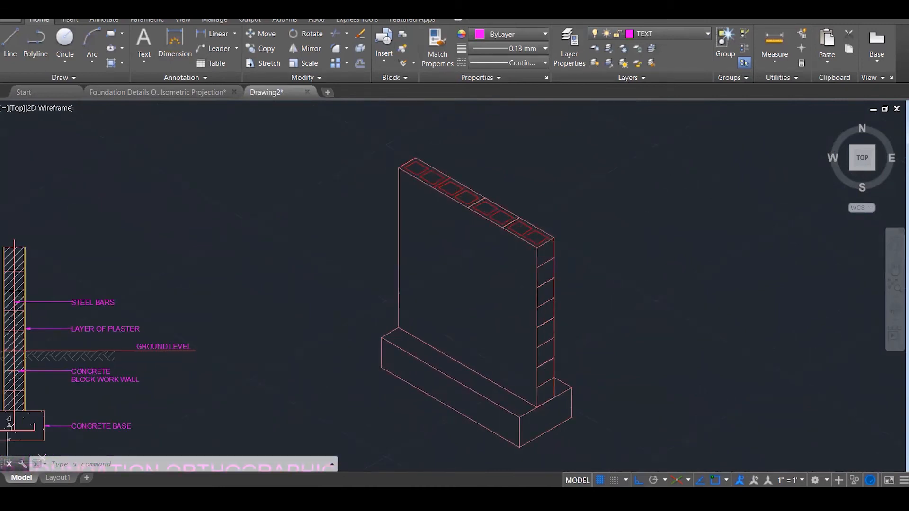
{"action": "type", "text": "o"}
{"action": "key", "text": "Return"}
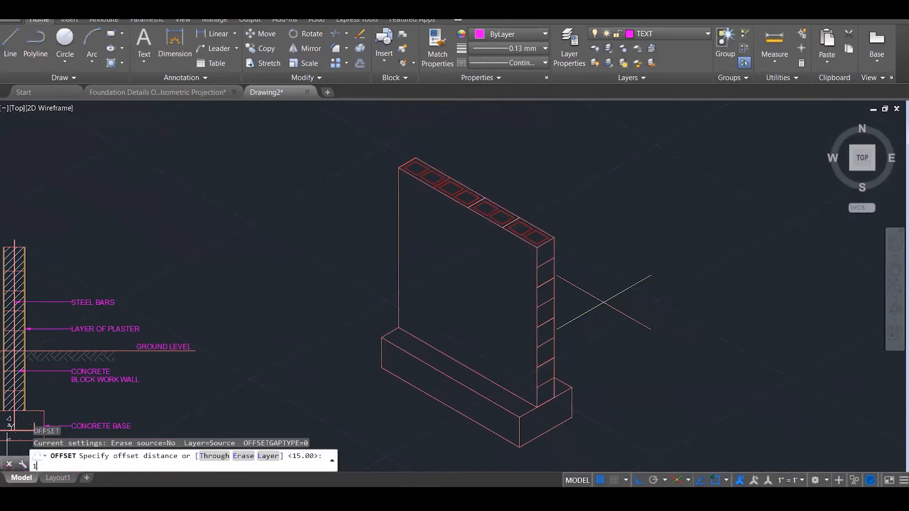
{"action": "type", "text": "10"}
{"action": "key", "text": "Return"}
{"action": "scroll", "coordinate": [521, 265], "scroll_direction": "up", "scroll_amount": 3}
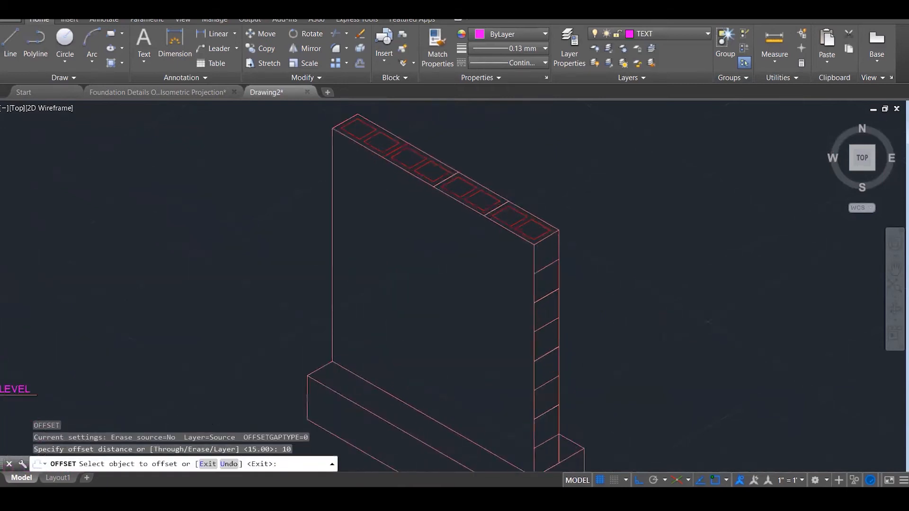
{"action": "scroll", "coordinate": [538, 260], "scroll_direction": "up", "scroll_amount": 2}
{"action": "left_click", "coordinate": [522, 253]}
{"action": "left_click", "coordinate": [497, 258]}
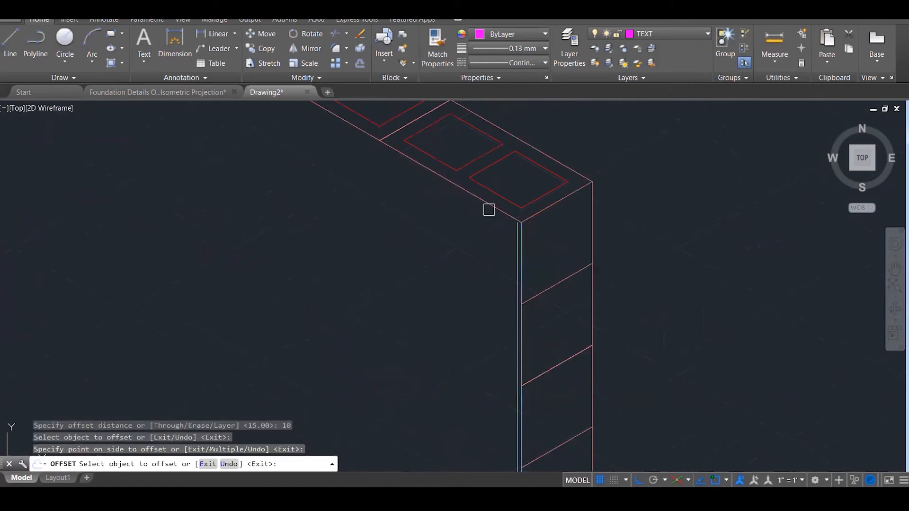
{"action": "left_click", "coordinate": [484, 194]}
{"action": "left_click", "coordinate": [431, 246]}
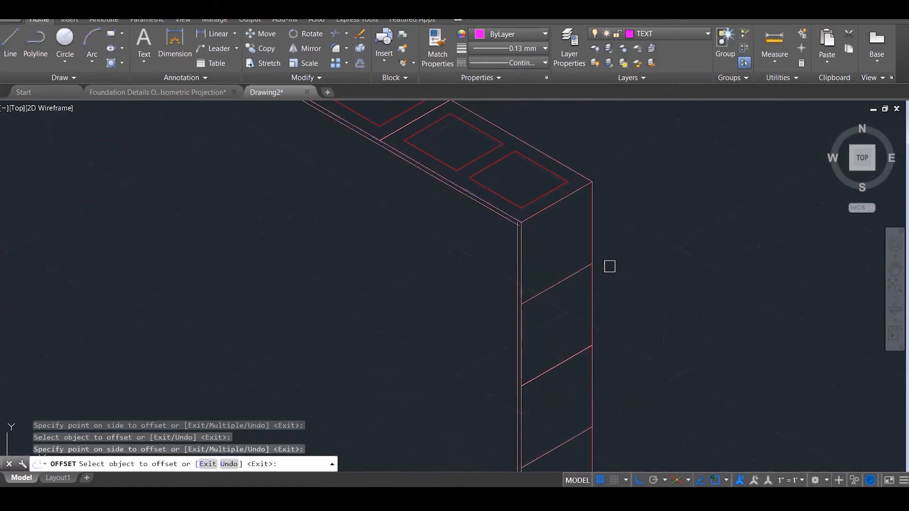
Offset the exposed end's rear vertical edge and the rear long top edge outward by the same 10 distance.
{"action": "scroll", "coordinate": [610, 267], "scroll_direction": "down", "scroll_amount": 2}
{"action": "left_click", "coordinate": [600, 247]}
{"action": "left_click", "coordinate": [633, 227]}
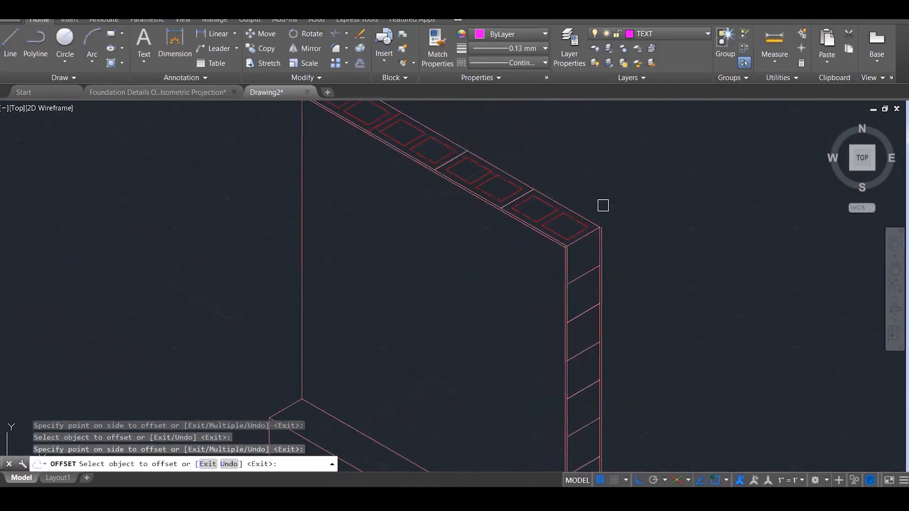
{"action": "scroll", "coordinate": [587, 210], "scroll_direction": "up", "scroll_amount": 3}
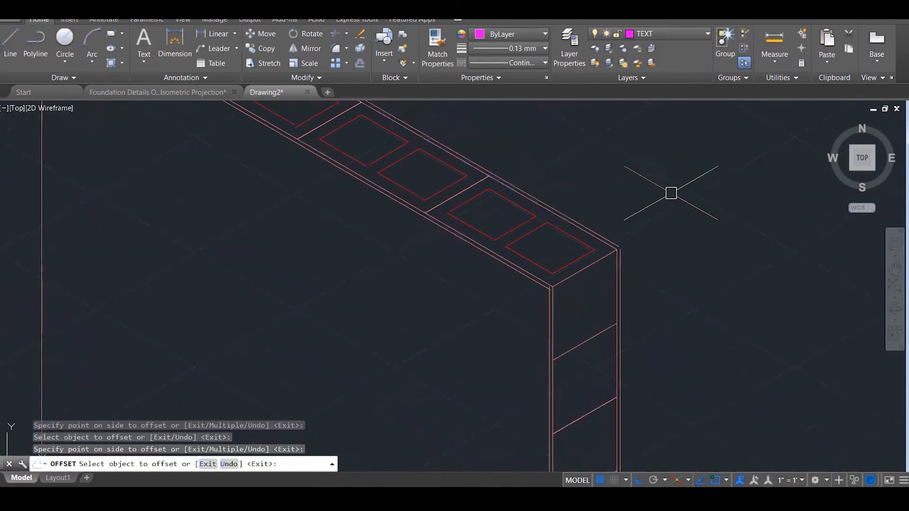
{"action": "key", "text": "Escape"}
Fillet the front vertical and front top offset lines with radius 0 into a sharp corner.
{"action": "scroll", "coordinate": [610, 246], "scroll_direction": "down", "scroll_amount": 2}
{"action": "scroll", "coordinate": [587, 280], "scroll_direction": "up", "scroll_amount": 4}
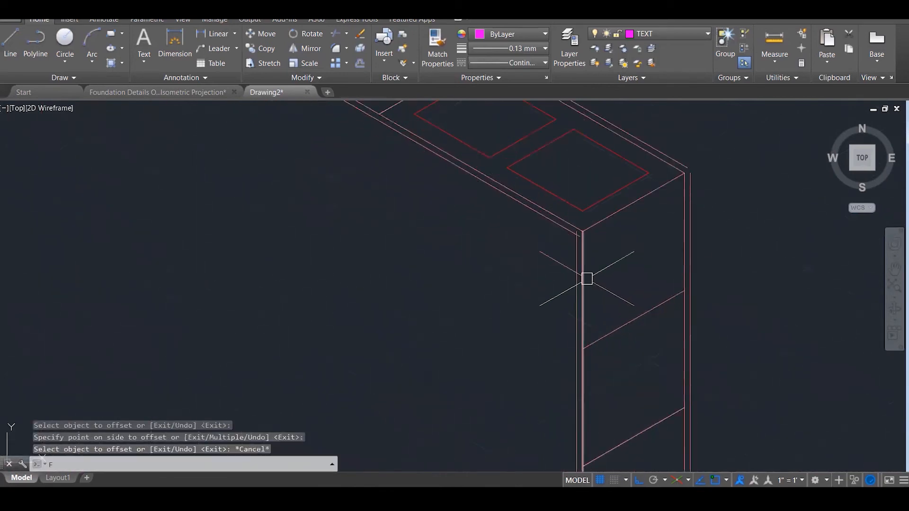
{"action": "type", "text": "F"}
{"action": "key", "text": "Return"}
{"action": "left_click", "coordinate": [576, 251]}
{"action": "scroll", "coordinate": [721, 321], "scroll_direction": "down", "scroll_amount": 4}
{"action": "scroll", "coordinate": [571, 174], "scroll_direction": "up", "scroll_amount": 5}
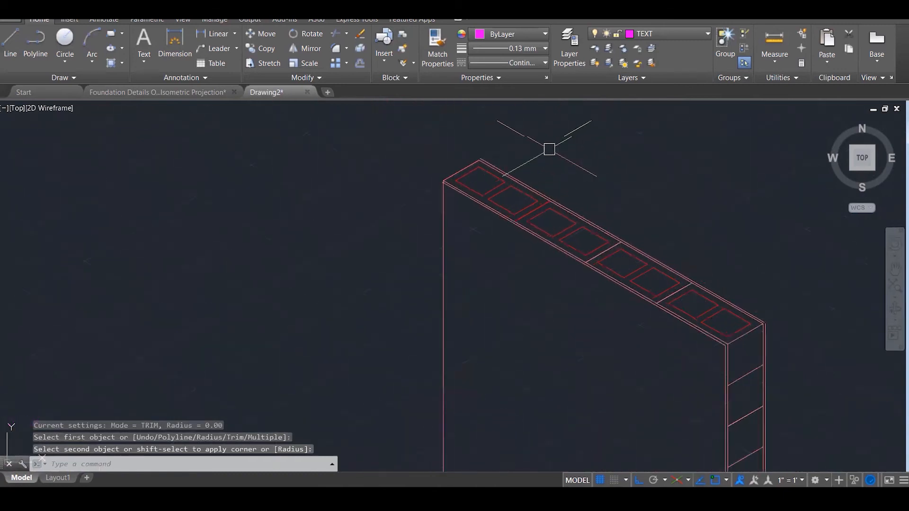
Fillet the rear vertical and rear top offset lines into a sharp corner.
{"action": "left_click", "coordinate": [743, 302]}
{"action": "key", "text": "Return"}
{"action": "left_click", "coordinate": [742, 283]}
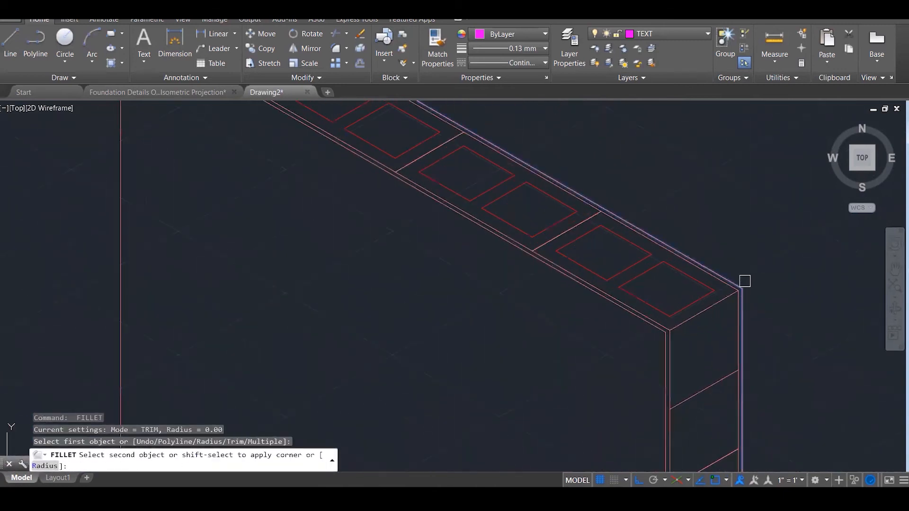
{"action": "left_click", "coordinate": [734, 277]}
{"action": "scroll", "coordinate": [665, 228], "scroll_direction": "down", "scroll_amount": 1}
{"action": "scroll", "coordinate": [661, 218], "scroll_direction": "down", "scroll_amount": 3}
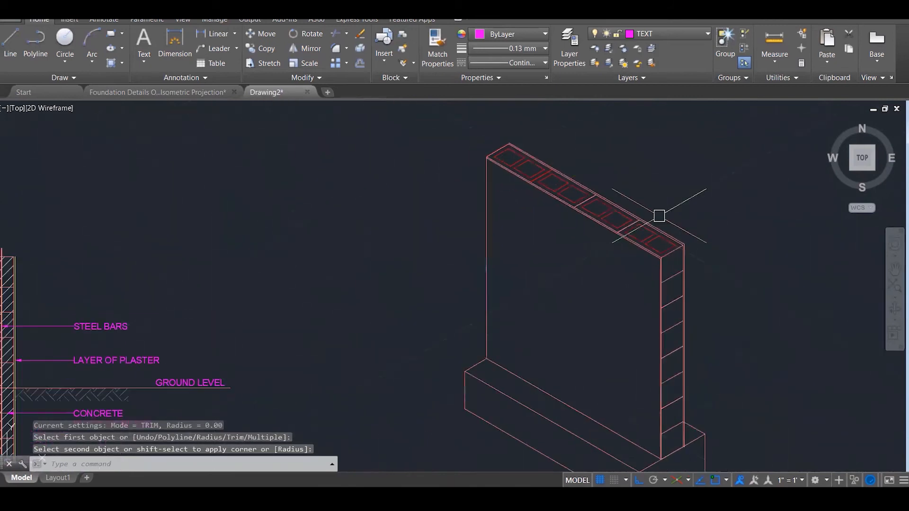
Extend the front vertical offset line down to the concrete base's top end edge.
{"action": "scroll", "coordinate": [656, 393], "scroll_direction": "up", "scroll_amount": 4}
{"action": "scroll", "coordinate": [654, 400], "scroll_direction": "up", "scroll_amount": 4}
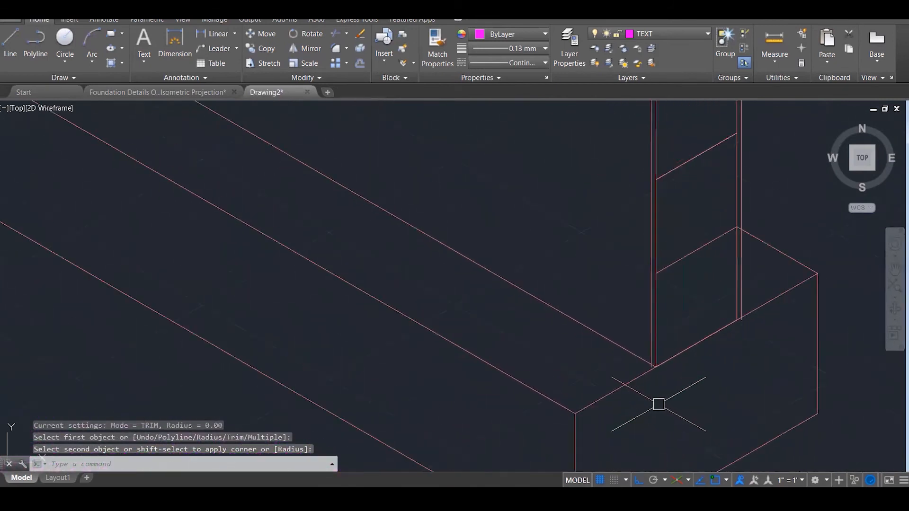
{"action": "scroll", "coordinate": [664, 397], "scroll_direction": "up", "scroll_amount": 3}
{"action": "key", "text": "Escape"}
{"action": "key", "text": "Escape"}
{"action": "key", "text": "Escape"}
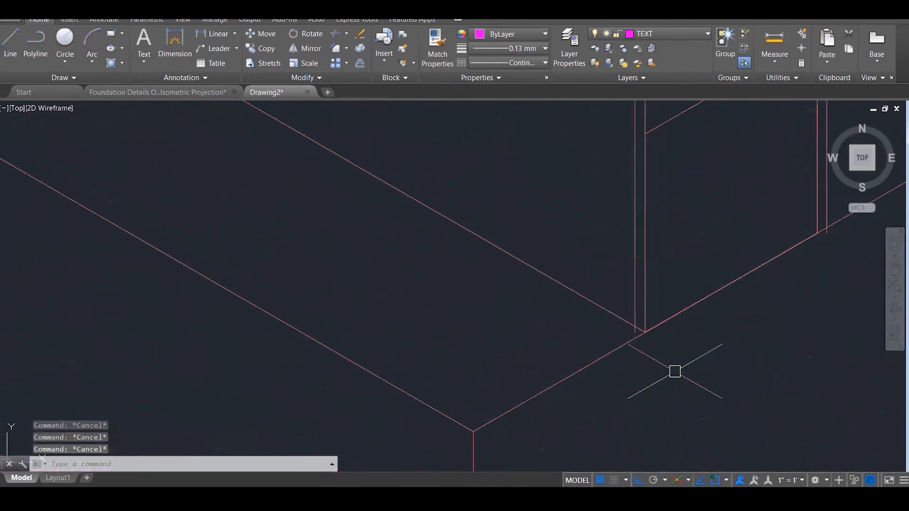
{"action": "type", "text": "EX"}
{"action": "key", "text": "Return"}
{"action": "left_click", "coordinate": [685, 391]}
{"action": "left_click", "coordinate": [624, 263]}
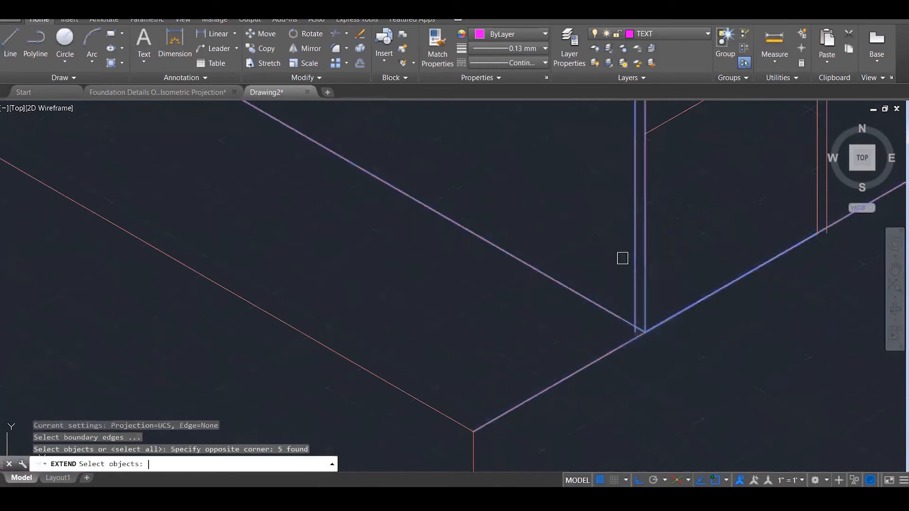
{"action": "key", "text": "Return"}
{"action": "left_click", "coordinate": [632, 273]}
{"action": "scroll", "coordinate": [578, 296], "scroll_direction": "down", "scroll_amount": 2}
{"action": "scroll", "coordinate": [710, 253], "scroll_direction": "up", "scroll_amount": 3}
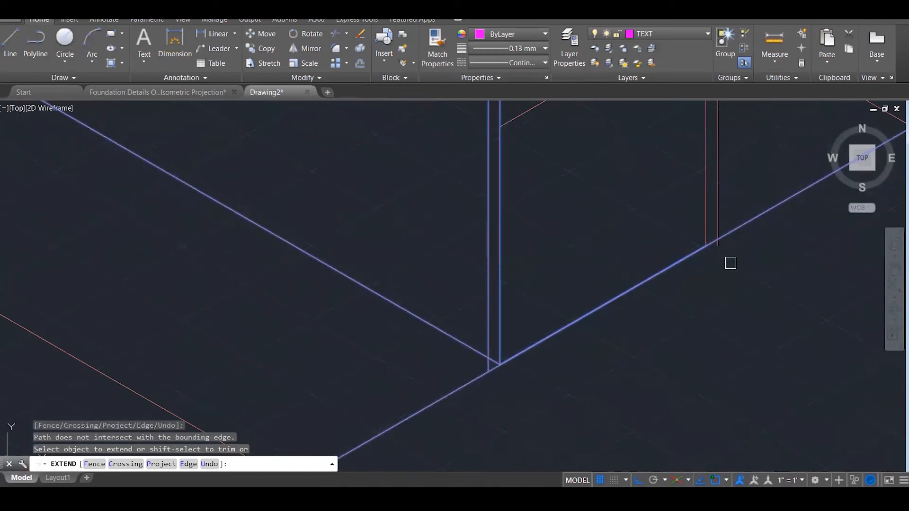
Trim the rear vertical offset line where it overshoots the concrete base's top end edge.
{"action": "key", "text": "Escape"}
{"action": "type", "text": "tr"}
{"action": "key", "text": "Return"}
{"action": "left_click", "coordinate": [754, 314]}
{"action": "left_click", "coordinate": [701, 237]}
{"action": "key", "text": "Return"}
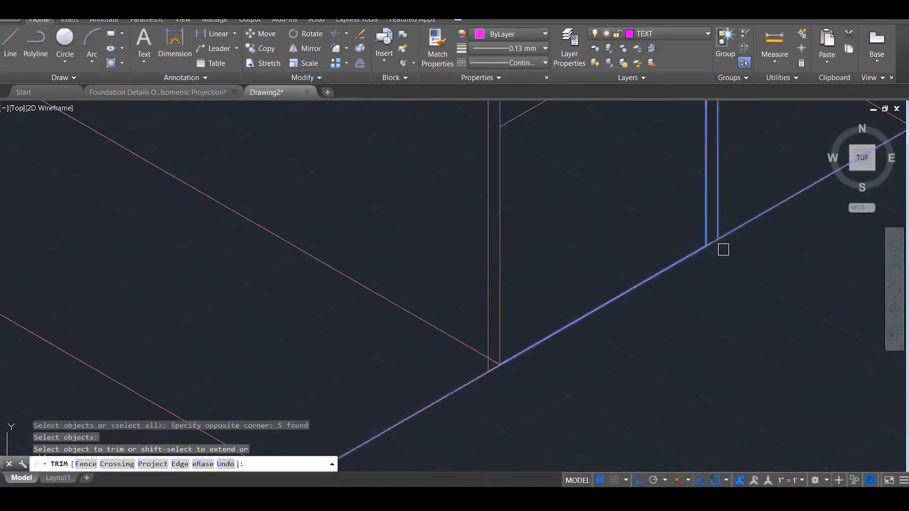
{"action": "key", "text": "Escape"}
{"action": "key", "text": "Escape"}
Put the front and rear vertical plaster lines on the CONSTRUCTION layer.
{"action": "left_click", "coordinate": [719, 189]}
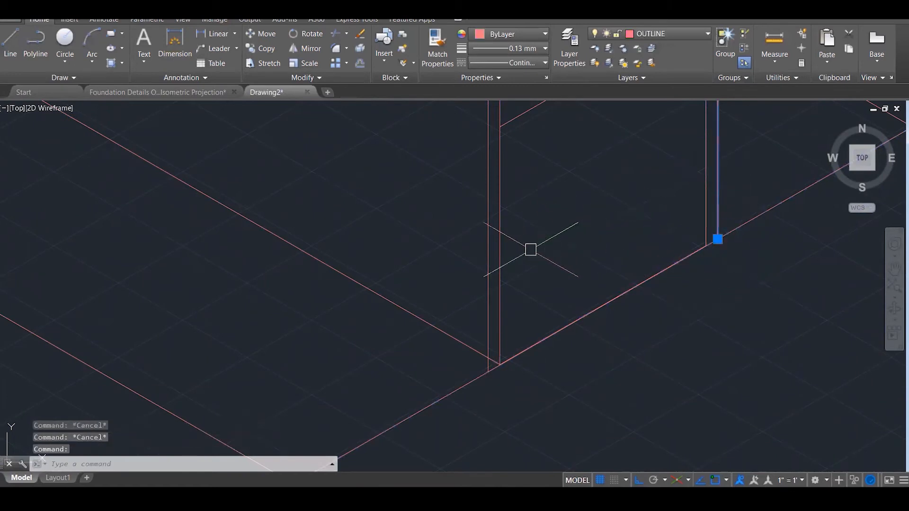
{"action": "left_click", "coordinate": [489, 257]}
{"action": "left_click", "coordinate": [677, 33]}
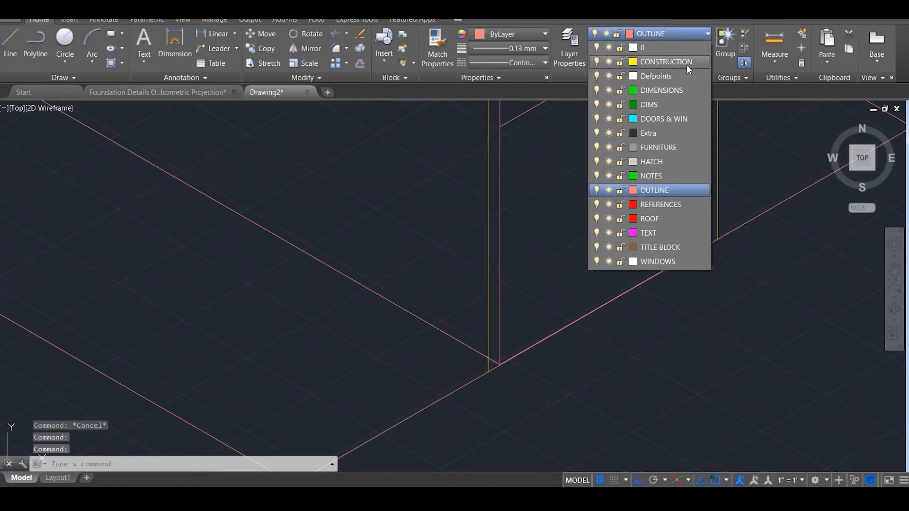
{"action": "left_click", "coordinate": [687, 64]}
{"action": "key", "text": "Escape"}
Trim the wall's long bottom line back to the front vertical plaster line.
{"action": "type", "text": "tr"}
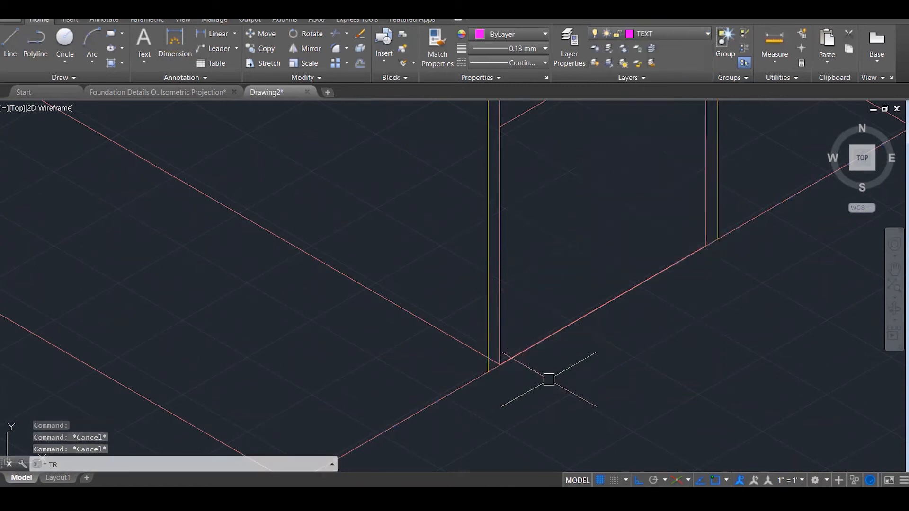
{"action": "key", "text": "Return"}
{"action": "left_click", "coordinate": [560, 380]}
{"action": "left_click", "coordinate": [452, 286]}
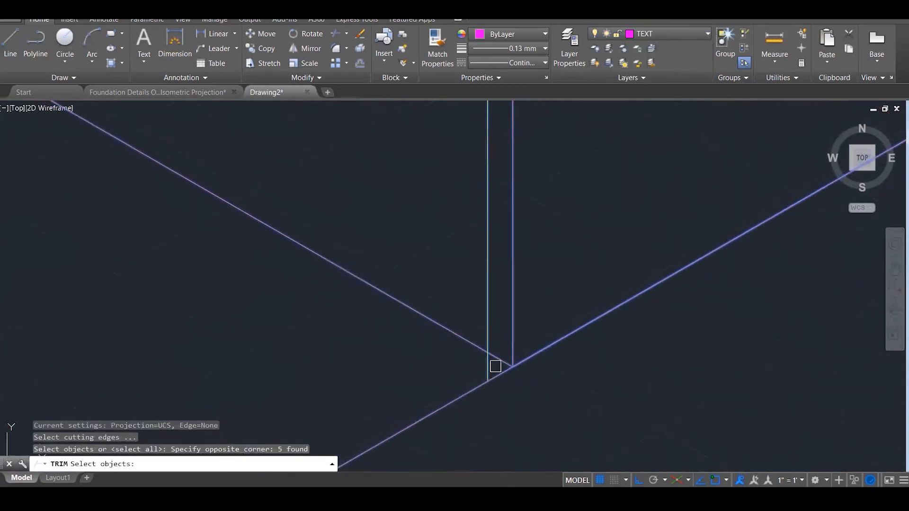
{"action": "key", "text": "Return"}
{"action": "left_click", "coordinate": [501, 357]}
{"action": "middle_click_drag", "start_coordinate": [574, 367], "coordinate": [646, 367]}
{"action": "scroll", "coordinate": [646, 368], "scroll_direction": "down", "scroll_amount": 3}
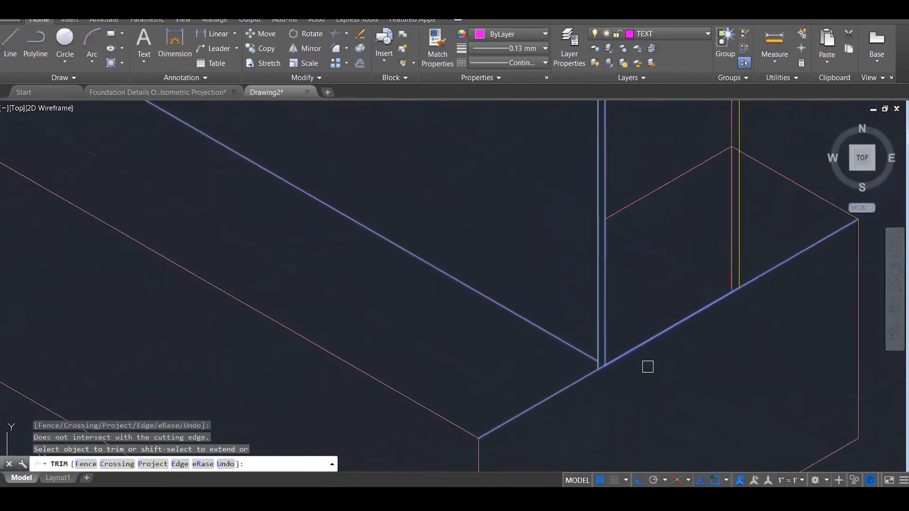
{"action": "key", "text": "Escape"}
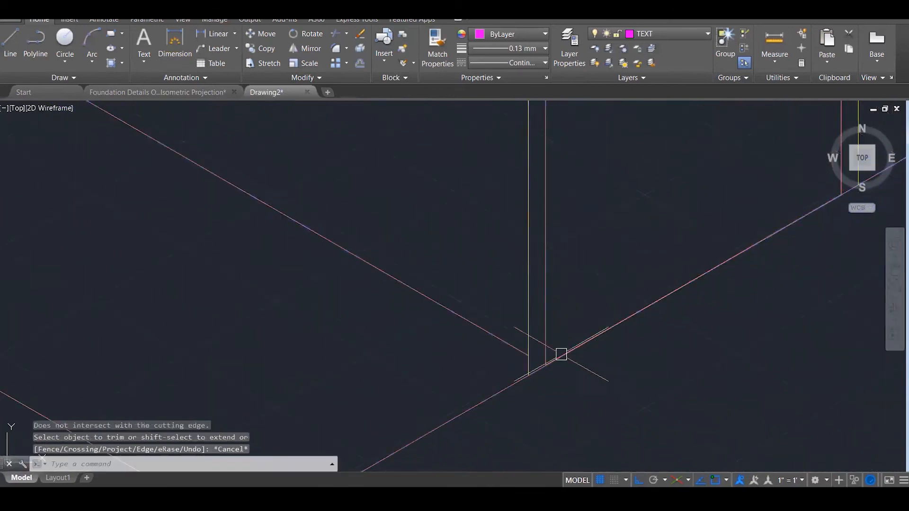
{"action": "key", "text": "Escape"}
{"action": "key", "text": "Escape"}
Move the wall's long bottom line from its trimmed end down to the plaster line's lower endpoint on the base edge.
{"action": "left_click", "coordinate": [505, 343]}
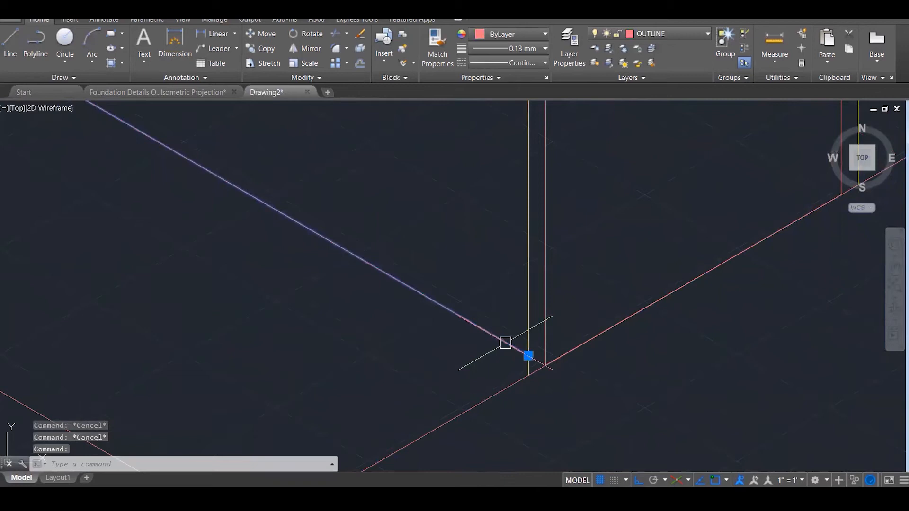
{"action": "type", "text": "m"}
{"action": "key", "text": "Return"}
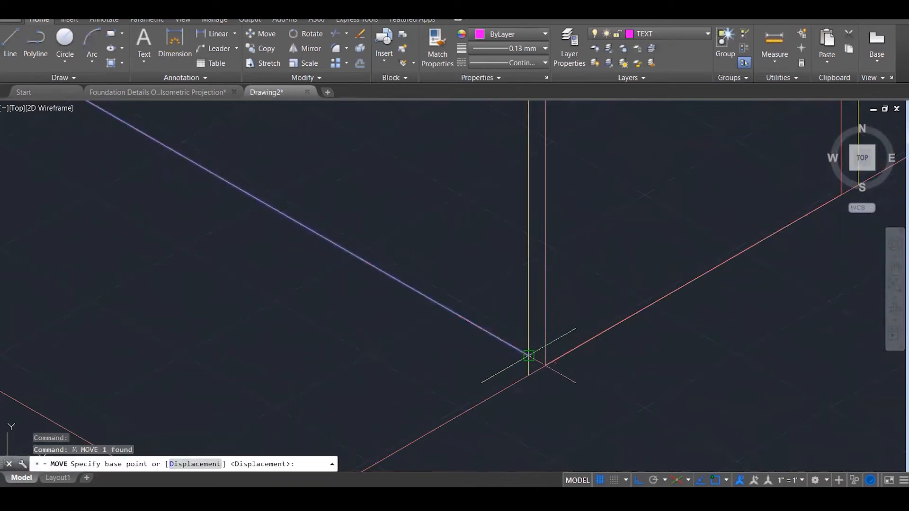
{"action": "left_click", "coordinate": [528, 356]}
{"action": "left_click", "coordinate": [527, 375]}
{"action": "key", "text": "Escape"}
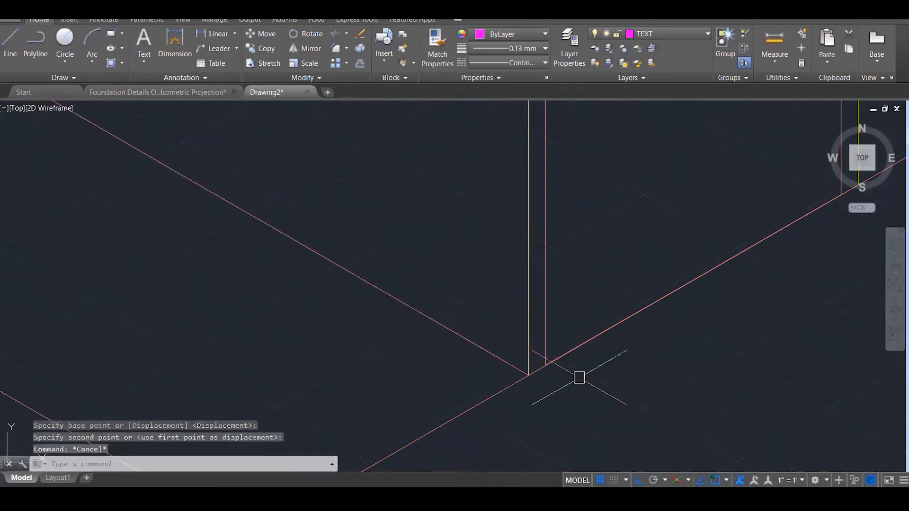
{"action": "key", "text": "Escape"}
{"action": "key", "text": "Escape"}
Extend the wall's far vertical edge down to the long bottom line.
{"action": "scroll", "coordinate": [579, 377], "scroll_direction": "down", "scroll_amount": 5}
{"action": "scroll", "coordinate": [579, 375], "scroll_direction": "down", "scroll_amount": 3}
{"action": "scroll", "coordinate": [251, 147], "scroll_direction": "up", "scroll_amount": 3}
{"action": "scroll", "coordinate": [248, 260], "scroll_direction": "up", "scroll_amount": 3}
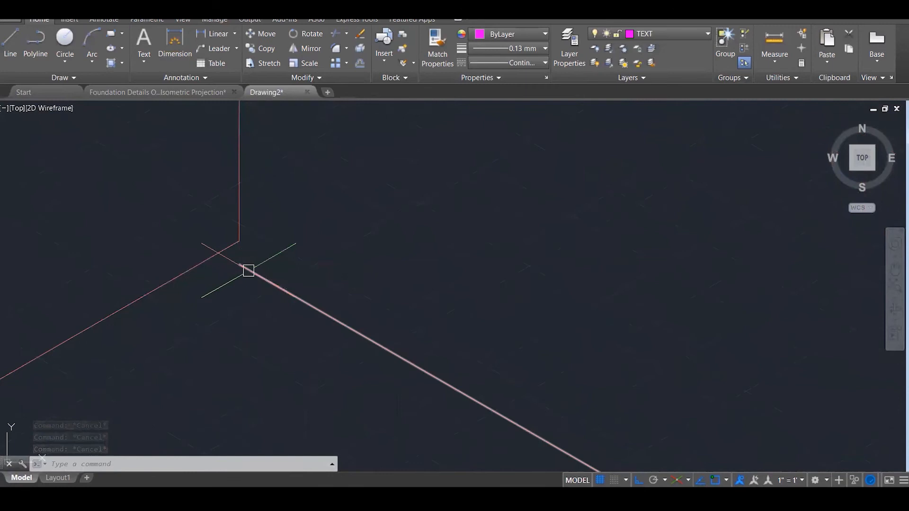
{"action": "left_click", "coordinate": [249, 271]}
{"action": "key", "text": "Escape"}
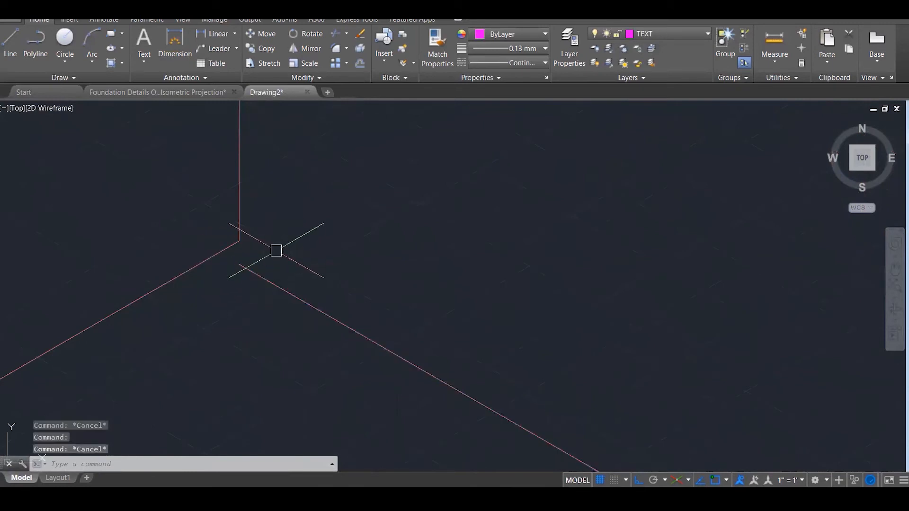
{"action": "type", "text": "ex"}
{"action": "key", "text": "Return"}
{"action": "left_click", "coordinate": [232, 249]}
{"action": "left_click", "coordinate": [242, 267]}
{"action": "key", "text": "Return"}
{"action": "key", "text": "Escape"}
{"action": "key", "text": "Escape"}
Match the front and rear top plaster lines to the properties of the yellow vertical plaster line.
{"action": "scroll", "coordinate": [302, 246], "scroll_direction": "down", "scroll_amount": 4}
{"action": "scroll", "coordinate": [302, 246], "scroll_direction": "down", "scroll_amount": 8}
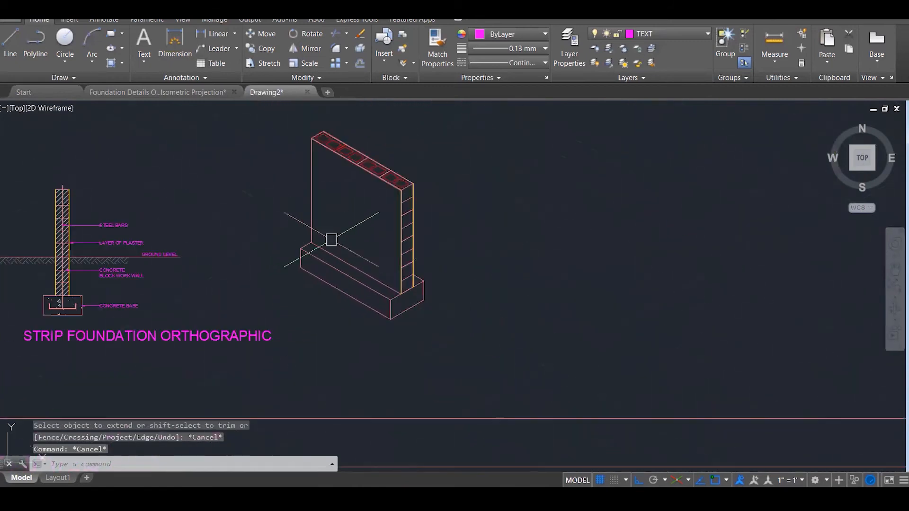
{"action": "scroll", "coordinate": [324, 138], "scroll_direction": "up", "scroll_amount": 5}
{"action": "scroll", "coordinate": [451, 252], "scroll_direction": "up", "scroll_amount": 2}
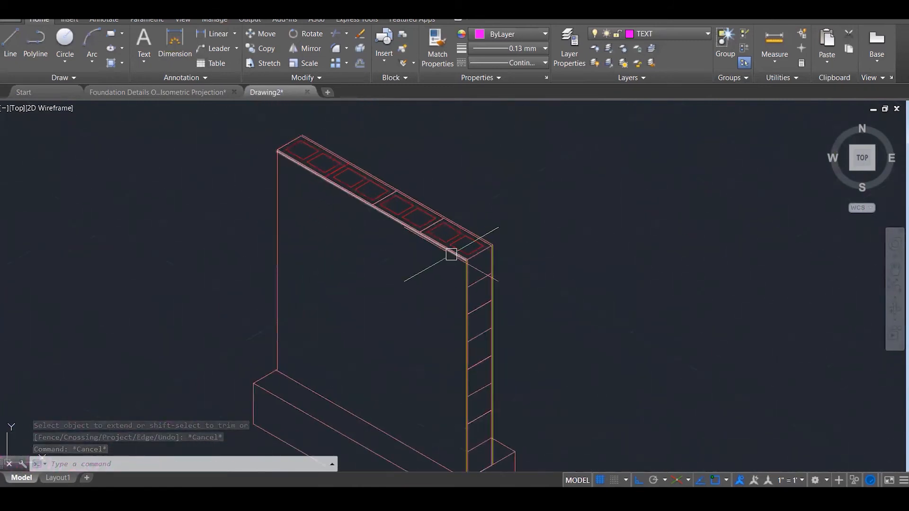
{"action": "type", "text": "ma"}
{"action": "key", "text": "Return"}
{"action": "scroll", "coordinate": [451, 261], "scroll_direction": "up", "scroll_amount": 3}
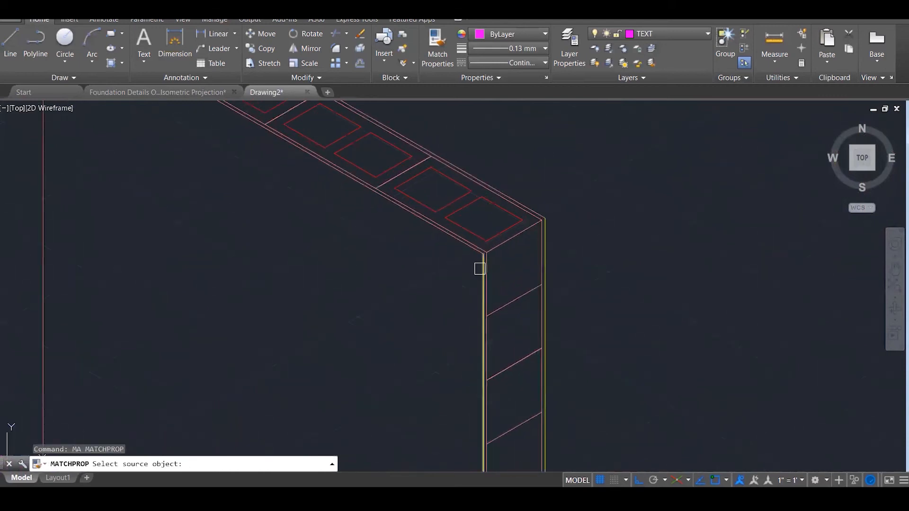
{"action": "left_click", "coordinate": [480, 268]}
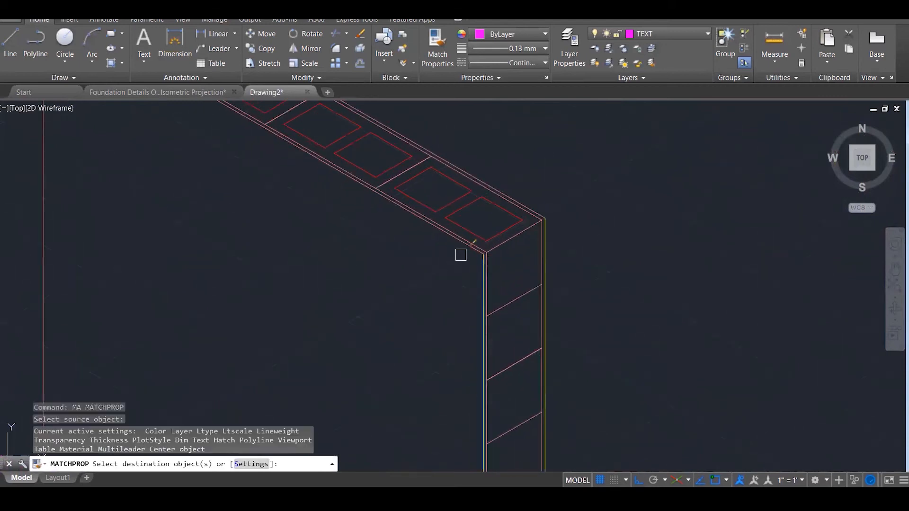
{"action": "left_click", "coordinate": [533, 205]}
{"action": "scroll", "coordinate": [626, 250], "scroll_direction": "down", "scroll_amount": 3}
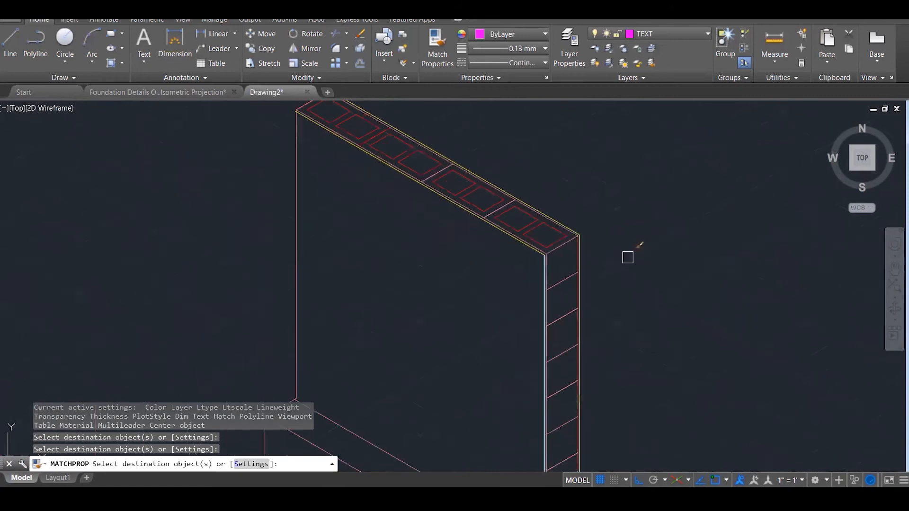
{"action": "scroll", "coordinate": [635, 251], "scroll_direction": "down", "scroll_amount": 3}
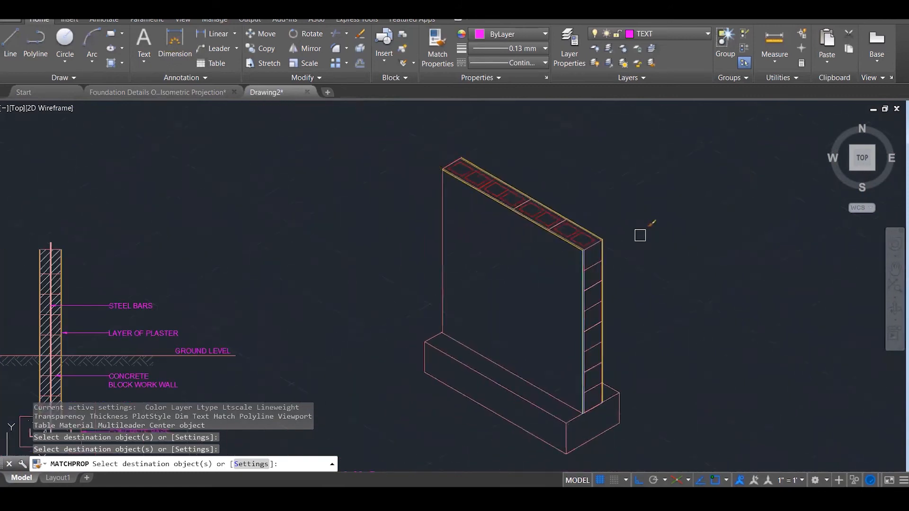
Examine the reinforcement bars at the base's end face in the reference isometric strip foundation.
{"action": "key", "text": "Escape"}
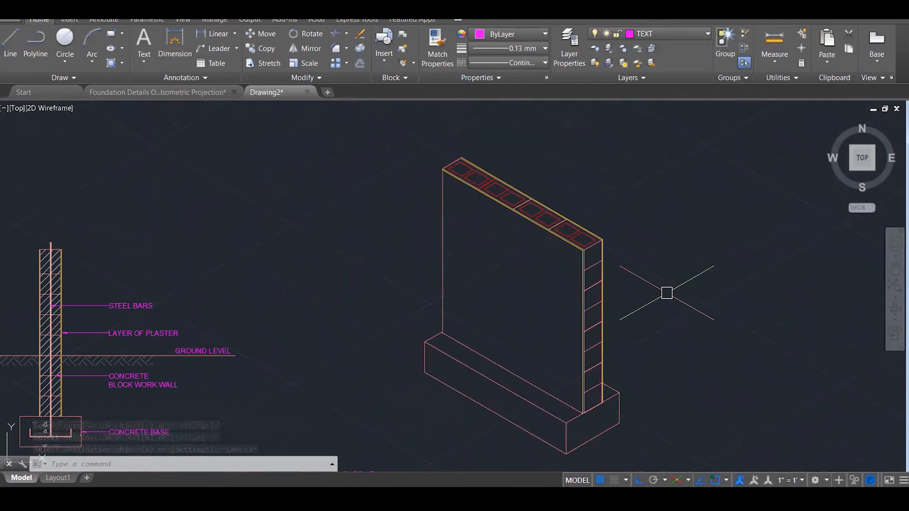
{"action": "key", "text": "Escape"}
{"action": "key", "text": "Escape"}
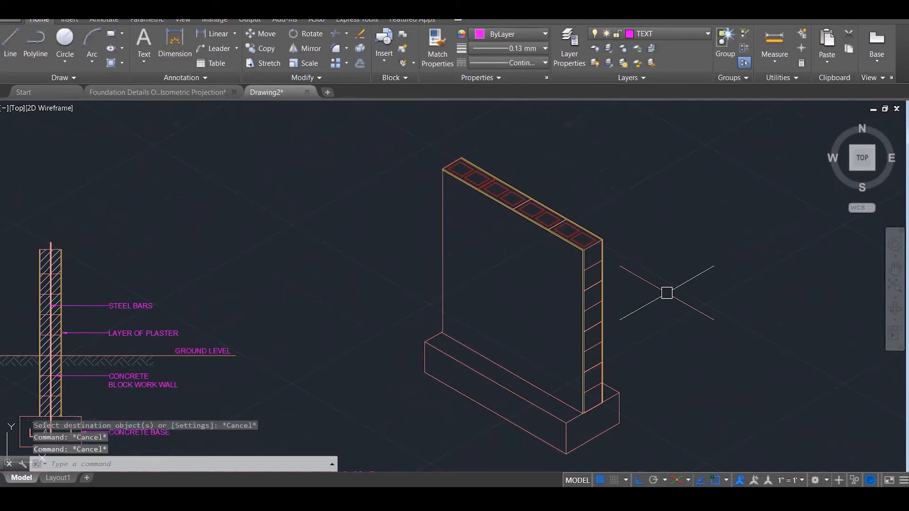
{"action": "middle_click_drag", "start_coordinate": [670, 255], "coordinate": [672, 211]}
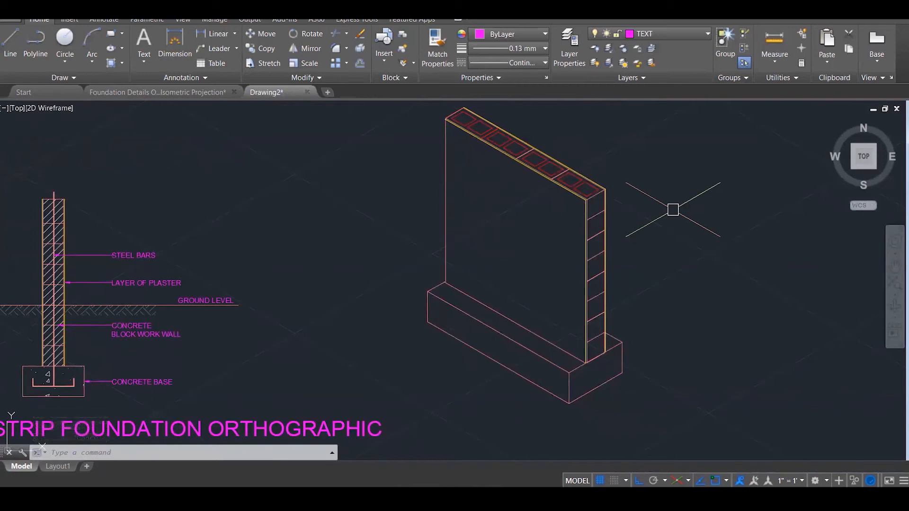
{"action": "scroll", "coordinate": [672, 210], "scroll_direction": "down", "scroll_amount": 2}
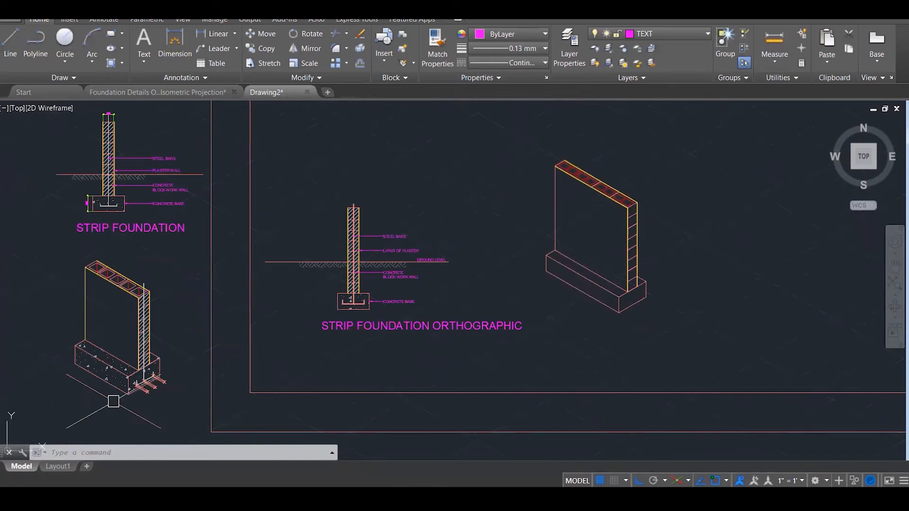
{"action": "scroll", "coordinate": [113, 401], "scroll_direction": "up", "scroll_amount": 7}
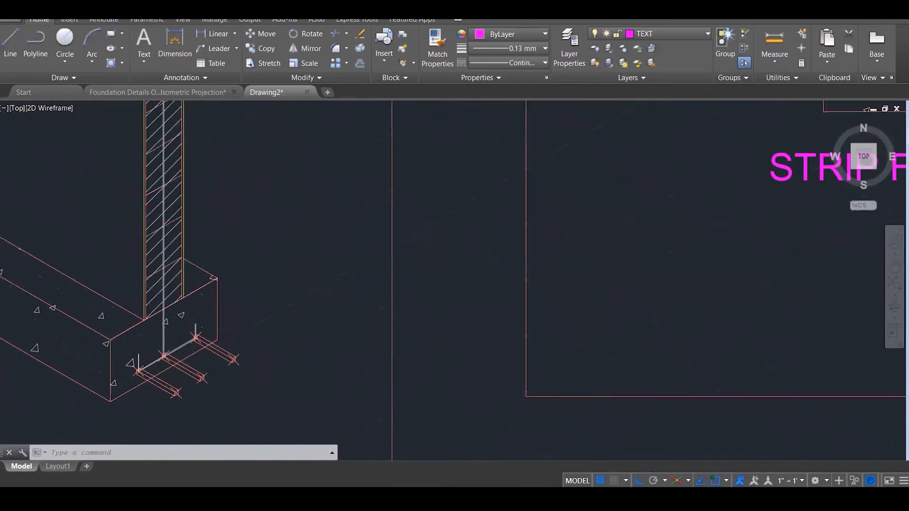
{"action": "scroll", "coordinate": [139, 392], "scroll_direction": "up", "scroll_amount": 3}
{"action": "key", "text": "Escape"}
{"action": "key", "text": "Escape"}
{"action": "key", "text": "Escape"}
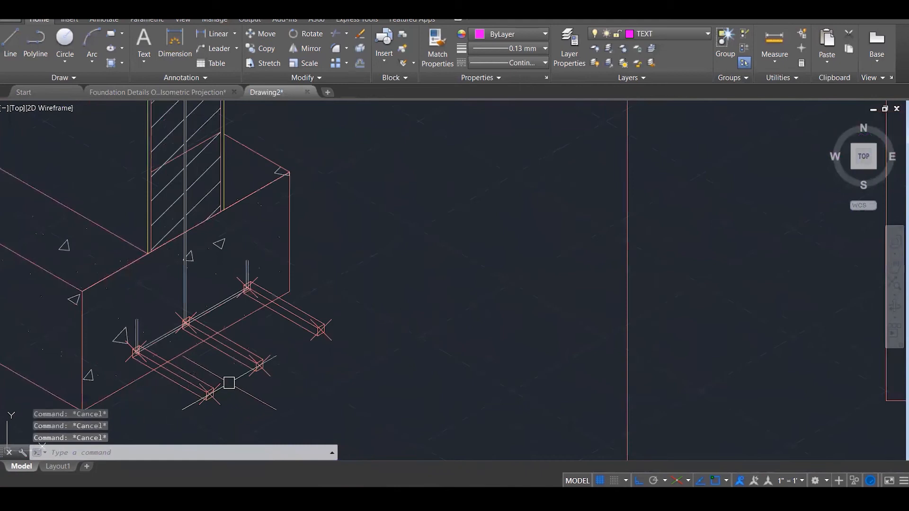
{"action": "type", "text": "ma"}
{"action": "key", "text": "Return"}
{"action": "key", "text": "Escape"}
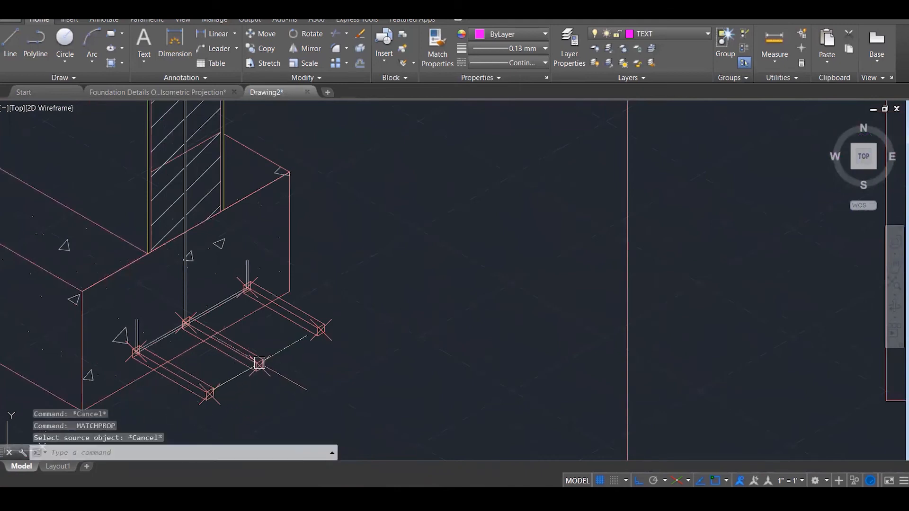
{"action": "scroll", "coordinate": [209, 341], "scroll_direction": "down", "scroll_amount": 10}
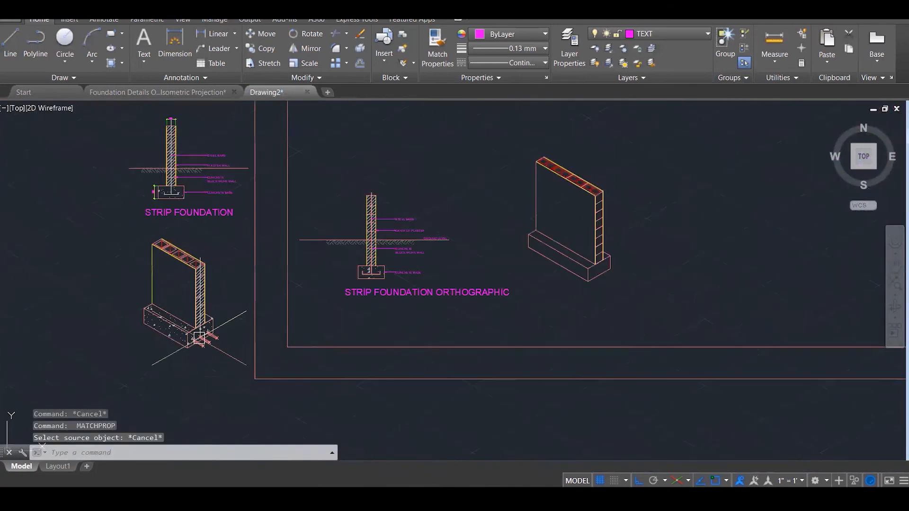
Draw a line across the isometric base's end face between the midpoints of its two vertical edges.
{"action": "scroll", "coordinate": [653, 264], "scroll_direction": "up", "scroll_amount": 8}
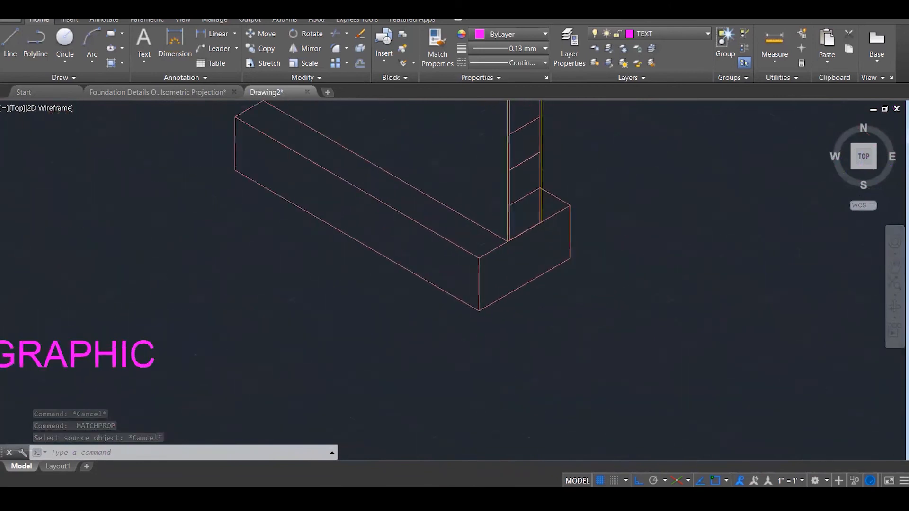
{"action": "scroll", "coordinate": [554, 274], "scroll_direction": "up", "scroll_amount": 2}
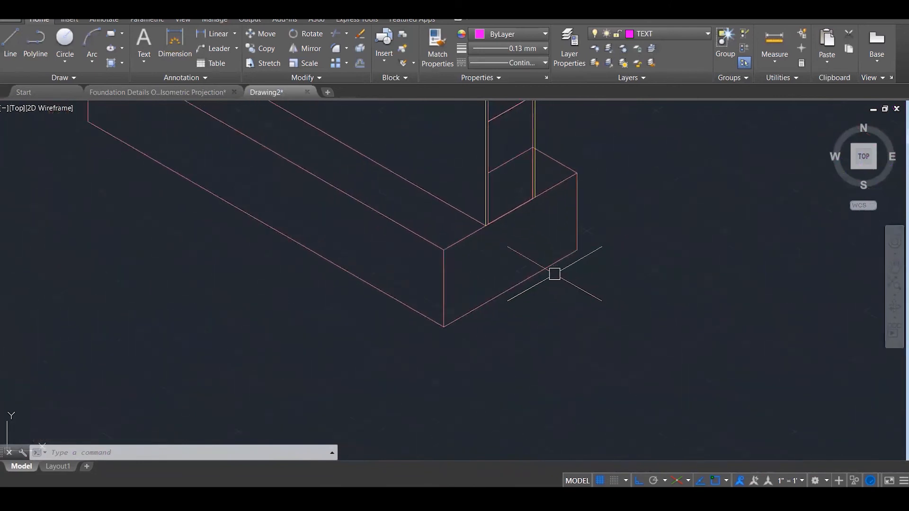
{"action": "left_click", "coordinate": [577, 214]}
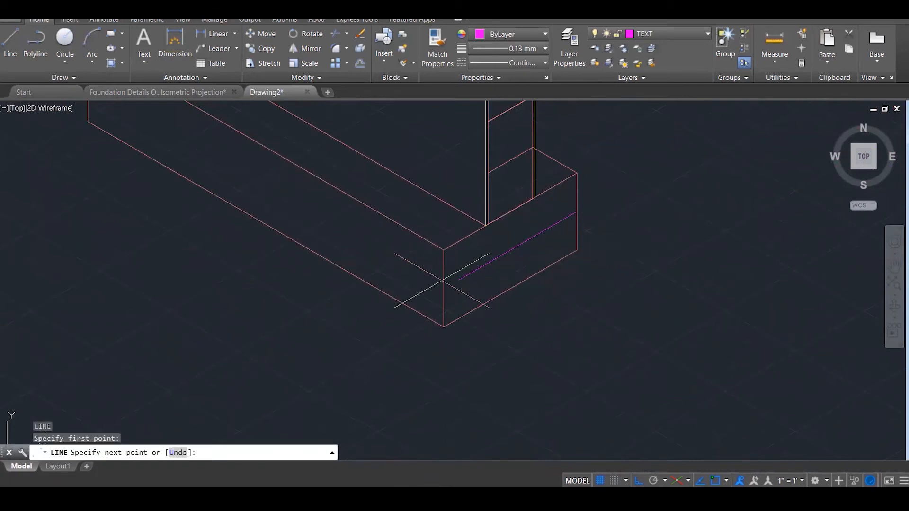
{"action": "left_click", "coordinate": [443, 288]}
{"action": "key", "text": "Escape"}
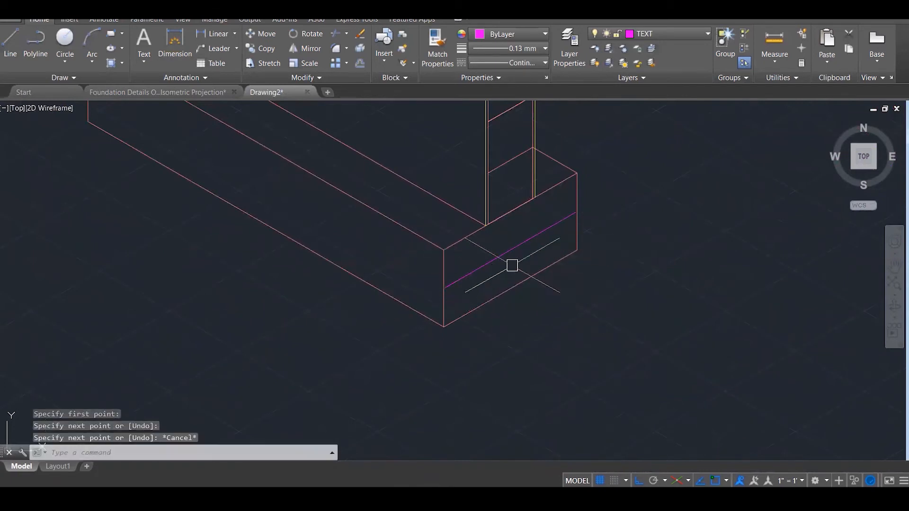
{"action": "key", "text": "Escape"}
{"action": "key", "text": "Escape"}
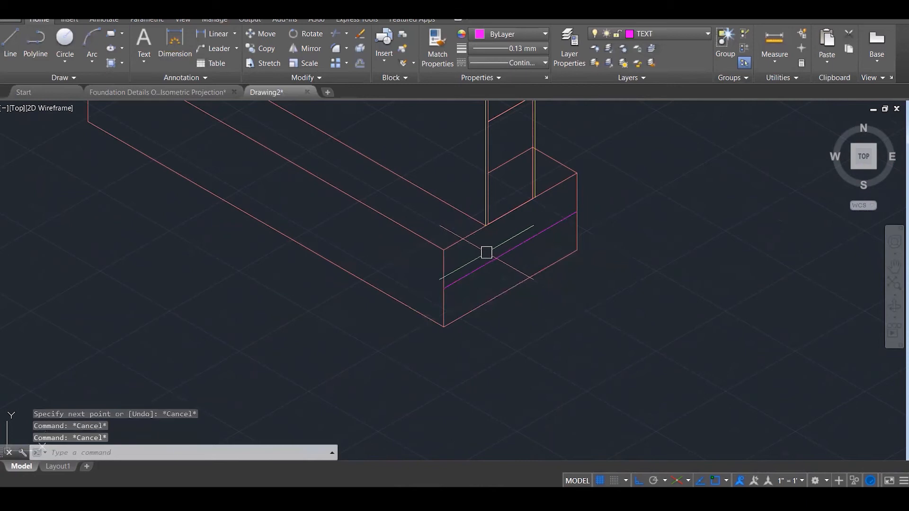
Switch to the left isoplane and draw two short vertical lines crossing the magenta midline near each end of the base's end face.
{"action": "left_click", "coordinate": [632, 32]}
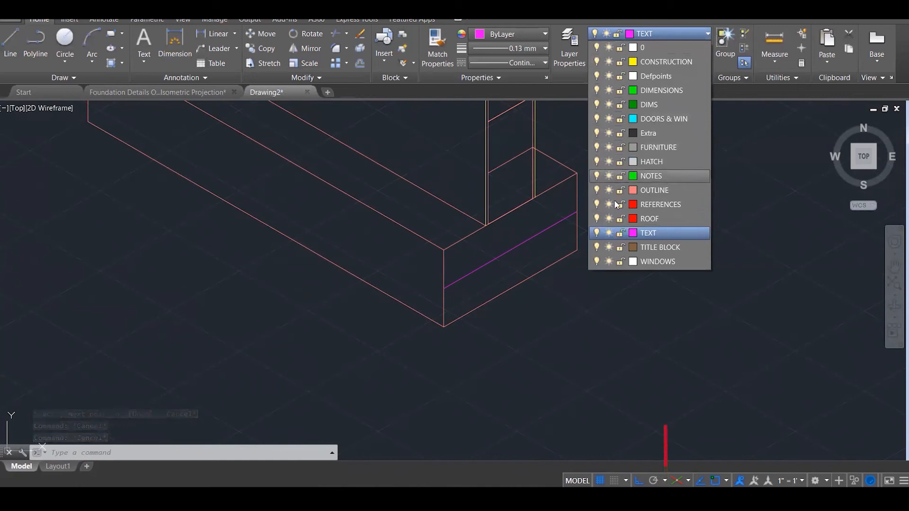
{"action": "left_click", "coordinate": [615, 233]}
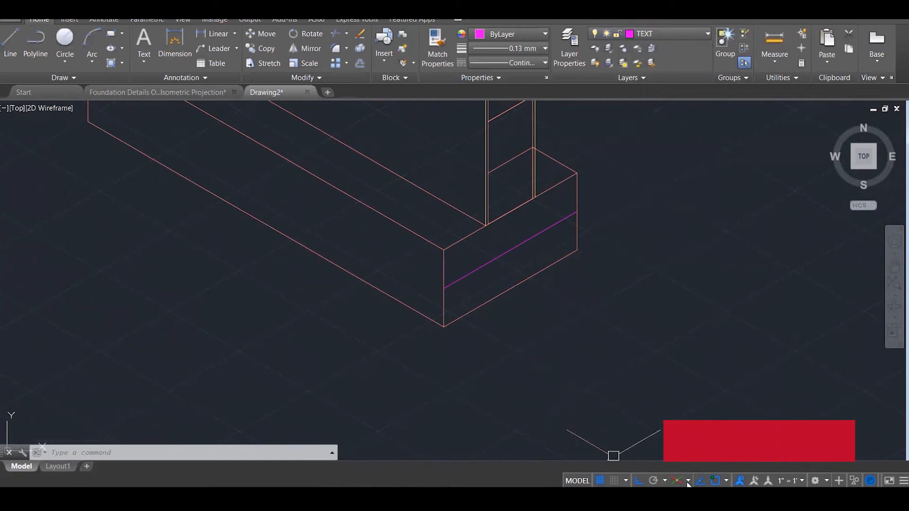
{"action": "key", "text": "F5"}
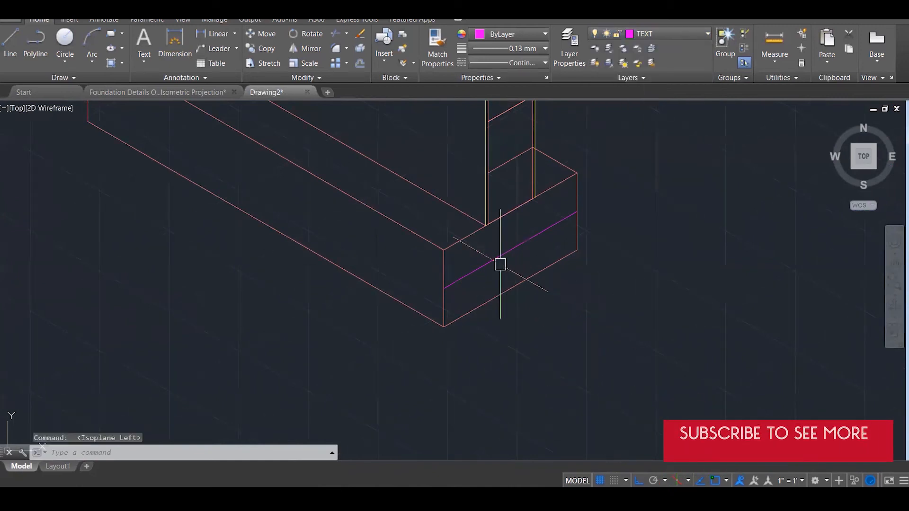
{"action": "type", "text": "l"}
{"action": "key", "text": "Return"}
{"action": "left_click", "coordinate": [468, 248]}
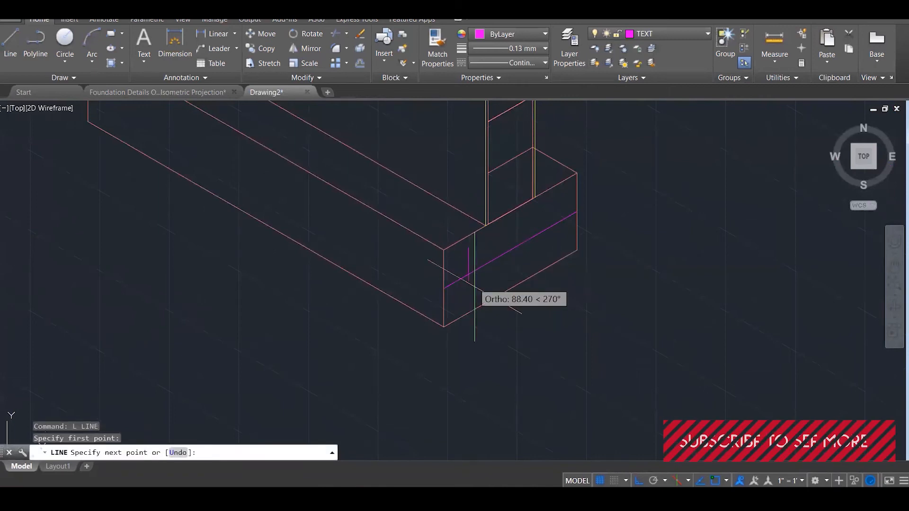
{"action": "left_click", "coordinate": [475, 291]}
{"action": "key", "text": "Escape"}
{"action": "key", "text": "Return"}
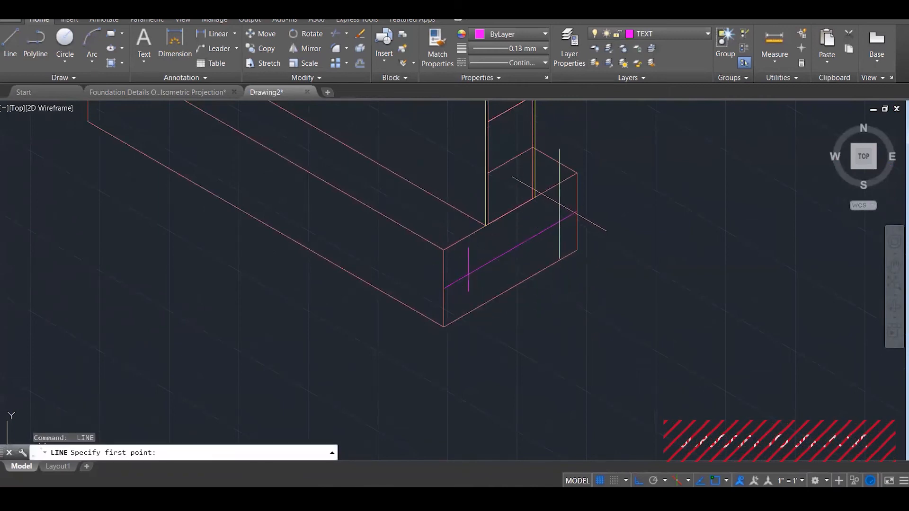
{"action": "left_click", "coordinate": [559, 205]}
{"action": "left_click", "coordinate": [559, 251]}
{"action": "key", "text": "Escape"}
{"action": "key", "text": "Escape"}
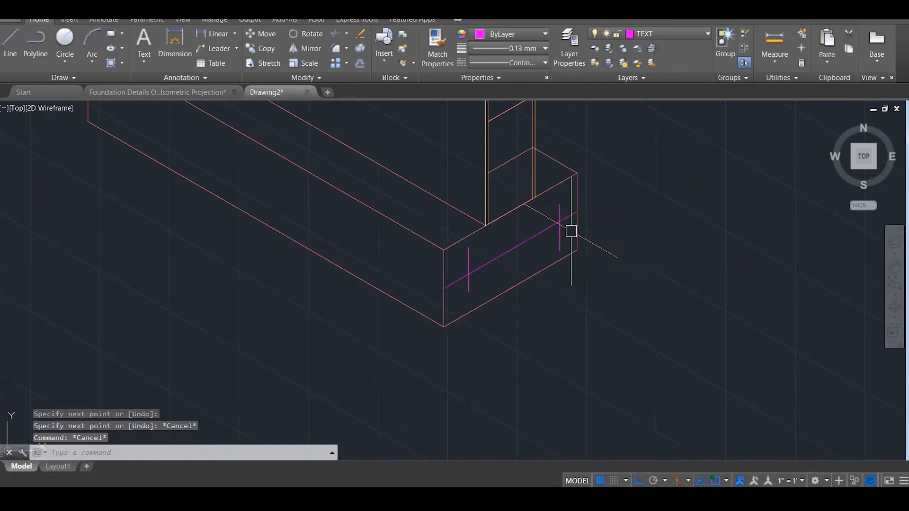
Fillet both short vertical lines with the magenta midline into sharp corners, forming a U-shaped bar with upturned ends.
{"action": "type", "text": "f"}
{"action": "key", "text": "Return"}
{"action": "left_click", "coordinate": [560, 210]}
{"action": "left_click", "coordinate": [542, 231]}
{"action": "key", "text": "Return"}
{"action": "left_click", "coordinate": [519, 244]}
{"action": "left_click", "coordinate": [467, 258]}
{"action": "key", "text": "Escape"}
{"action": "key", "text": "Escape"}
{"action": "key", "text": "Escape"}
Draw a vertical steel bar line from the midpoint of the U-shaped bar up through the wall's end face.
{"action": "type", "text": "l"}
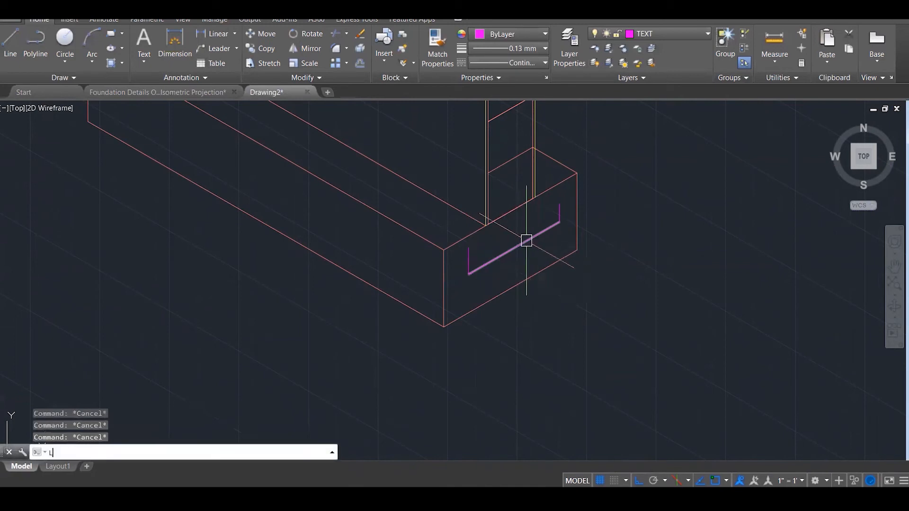
{"action": "key", "text": "Return"}
{"action": "left_click", "coordinate": [520, 247]}
{"action": "scroll", "coordinate": [516, 265], "scroll_direction": "down", "scroll_amount": 4}
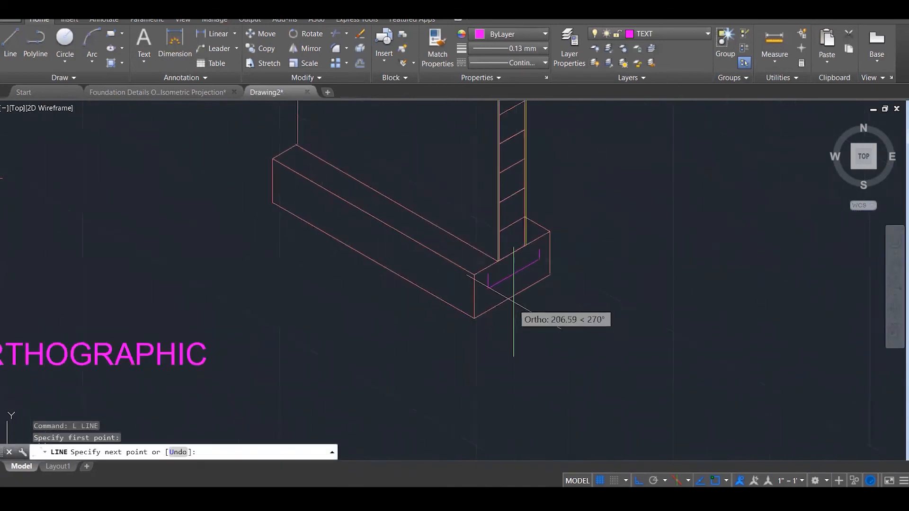
{"action": "scroll", "coordinate": [516, 114], "scroll_direction": "up", "scroll_amount": 2}
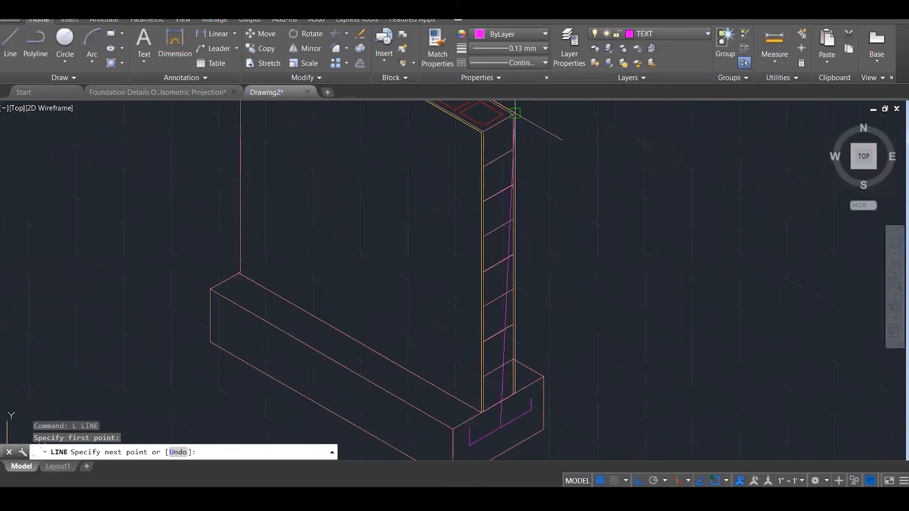
Finish the vertical steel bar line from the footing bar's midpoint up to a point above the top of the wall.
{"action": "scroll", "coordinate": [509, 189], "scroll_direction": "down", "scroll_amount": 1}
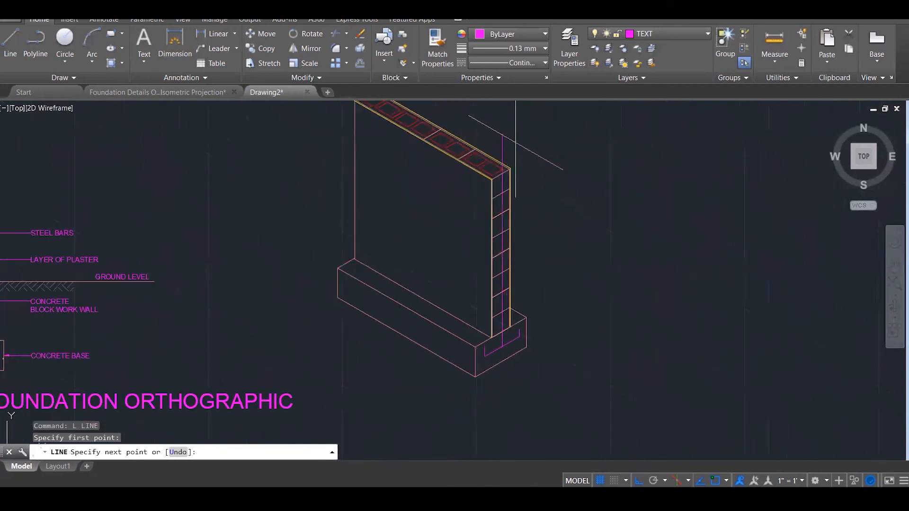
{"action": "left_click", "coordinate": [502, 136]}
{"action": "key", "text": "Escape"}
{"action": "key", "text": "Escape"}
{"action": "scroll", "coordinate": [512, 354], "scroll_direction": "up", "scroll_amount": 4}
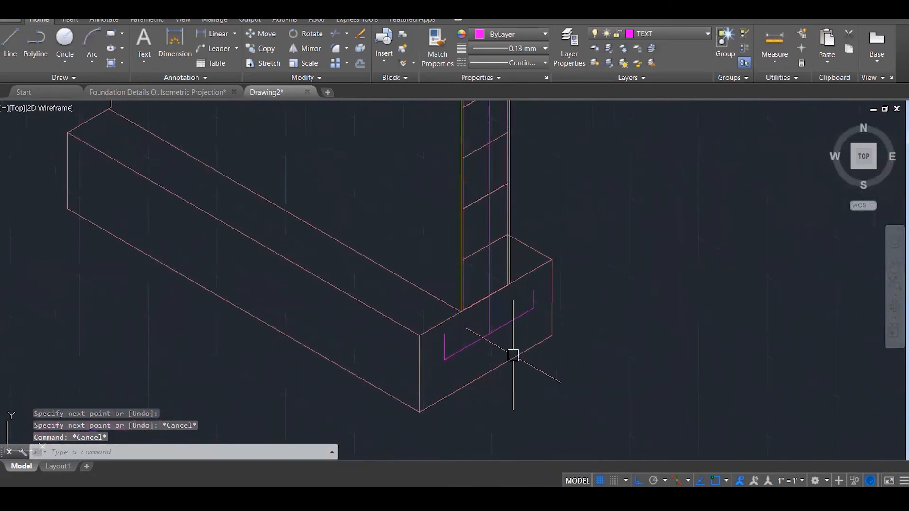
{"action": "scroll", "coordinate": [540, 321], "scroll_direction": "up", "scroll_amount": 3}
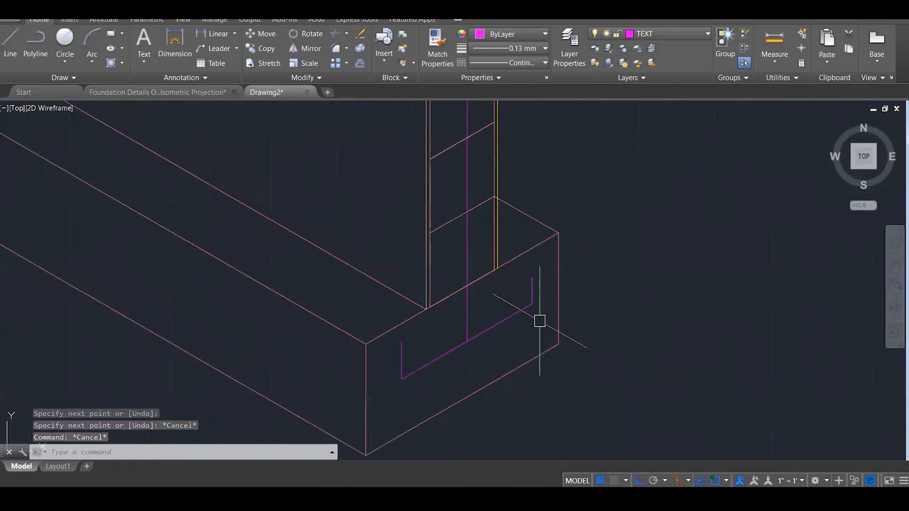
{"action": "type", "text": "L"}
{"action": "key", "text": "Return"}
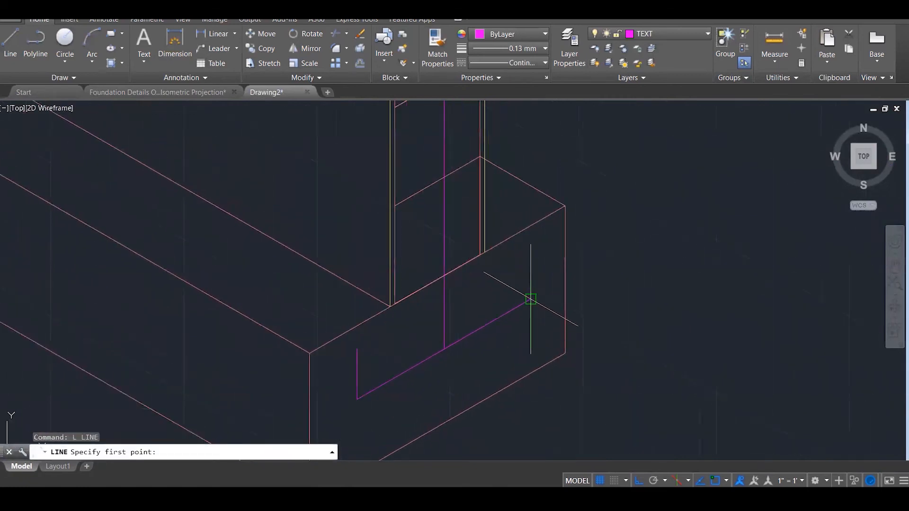
{"action": "key", "text": "Escape"}
{"action": "key", "text": "Escape"}
Try to divide the sloping bar line in the footing's end face into 3 equal segments.
{"action": "left_click", "coordinate": [515, 308]}
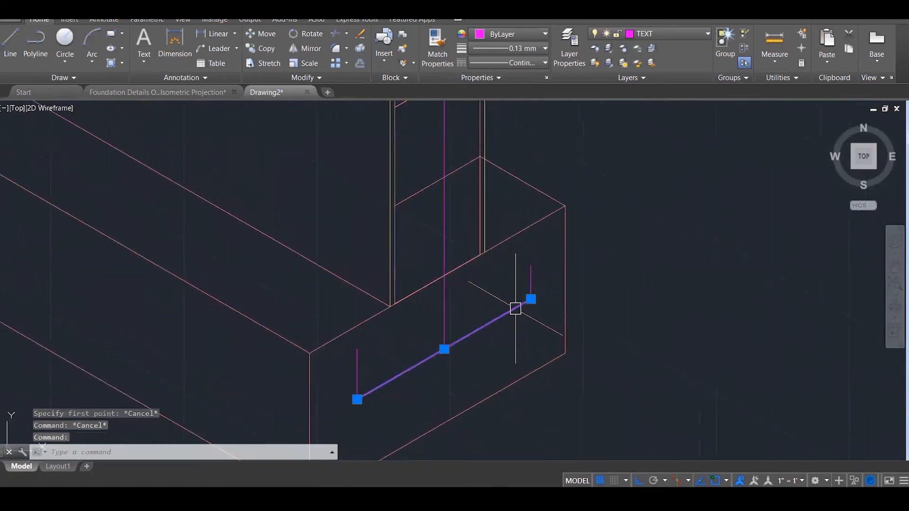
{"action": "type", "text": "DIV"}
{"action": "key", "text": "Return"}
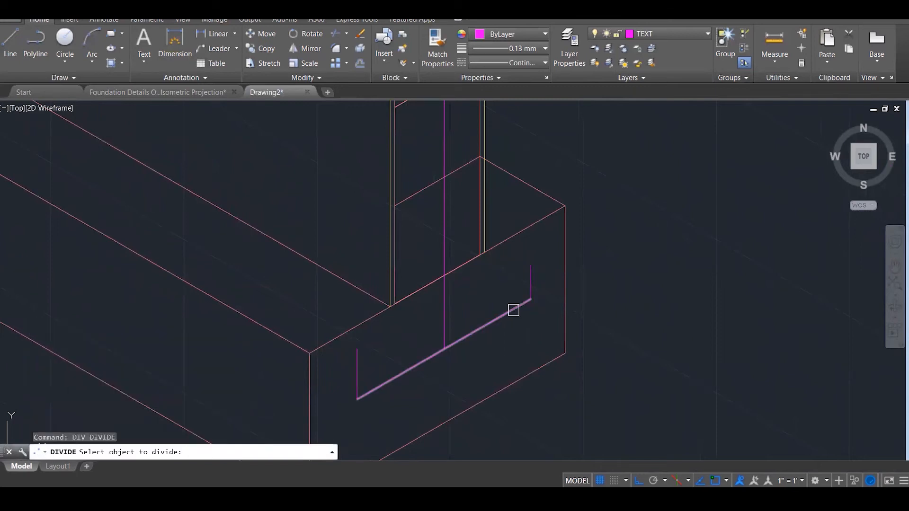
{"action": "type", "text": "3"}
{"action": "key", "text": "Return"}
{"action": "left_click", "coordinate": [491, 322]}
{"action": "key", "text": "Escape"}
{"action": "key", "text": "Escape"}
Set the point style's size to 2% relative to the screen, using the X-shaped point symbol.
{"action": "type", "text": "DDP"}
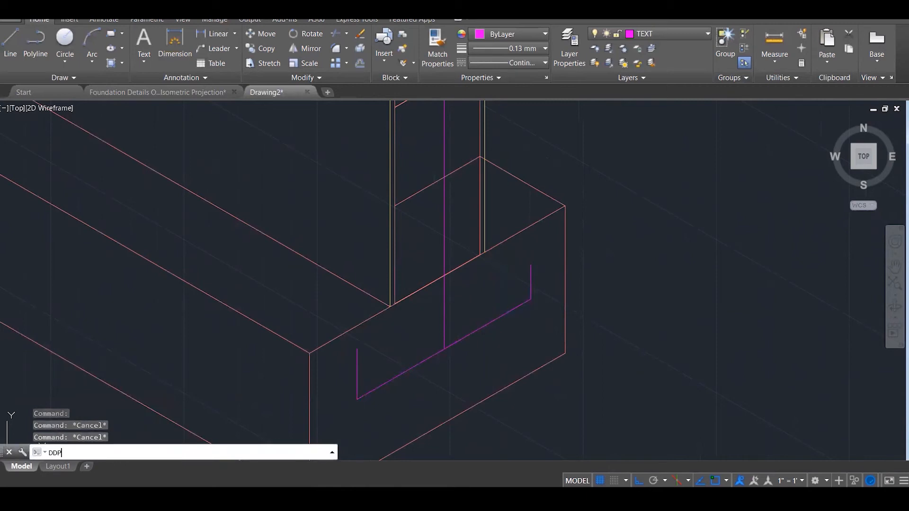
{"action": "type", "text": "TYPE"}
{"action": "key", "text": "Return"}
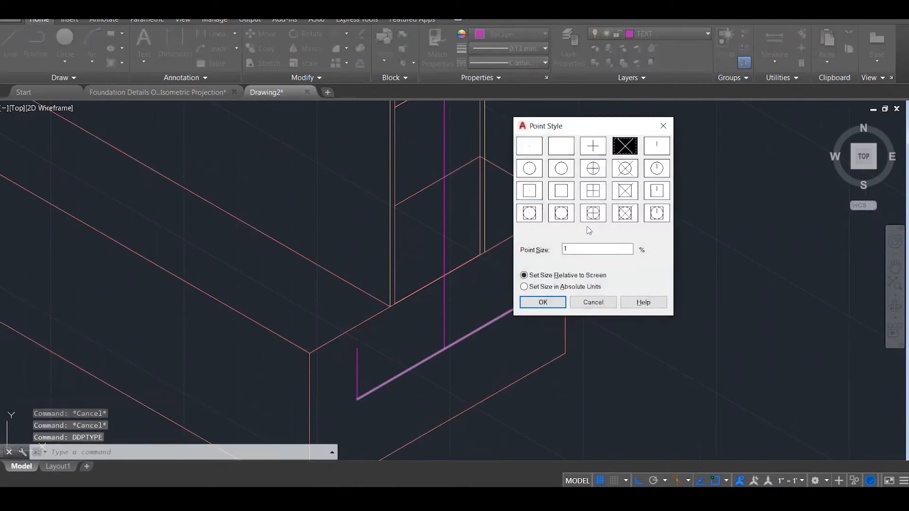
{"action": "type", "text": "1"}
{"action": "left_click", "coordinate": [543, 302]}
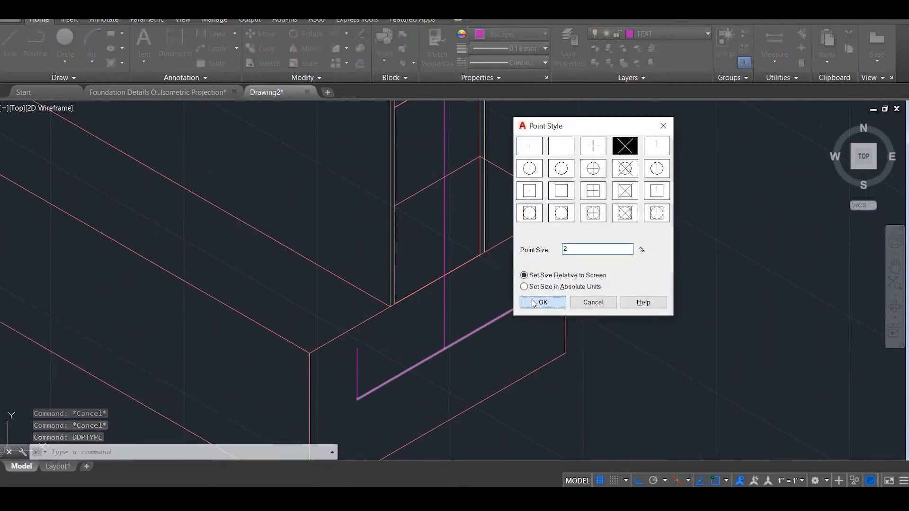
{"action": "key", "text": "Escape"}
{"action": "key", "text": "Escape"}
Divide the sloping bar line in the footing's end face into 3 equal segments with point markers.
{"action": "type", "text": "DI"}
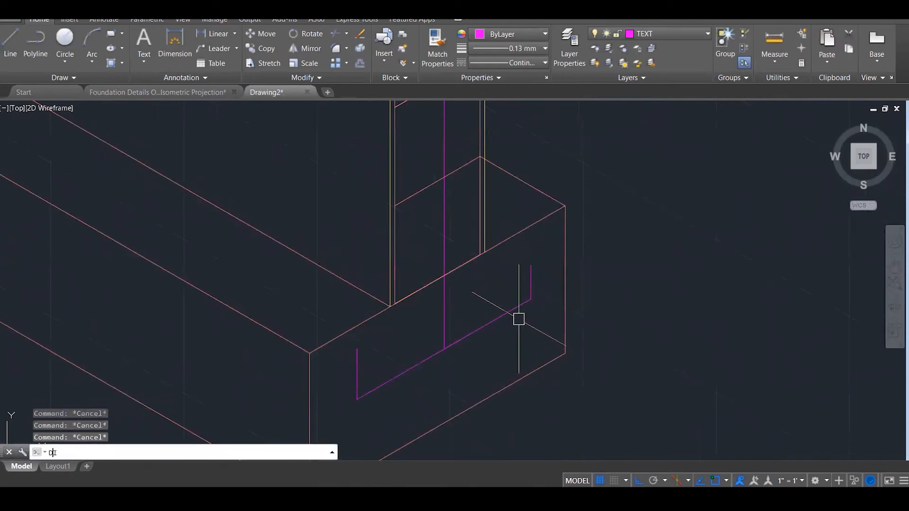
{"action": "type", "text": "V"}
{"action": "key", "text": "Return"}
{"action": "left_click", "coordinate": [512, 315]}
{"action": "type", "text": "3"}
{"action": "key", "text": "Return"}
{"action": "key", "text": "Escape"}
{"action": "key", "text": "Escape"}
{"action": "key", "text": "Escape"}
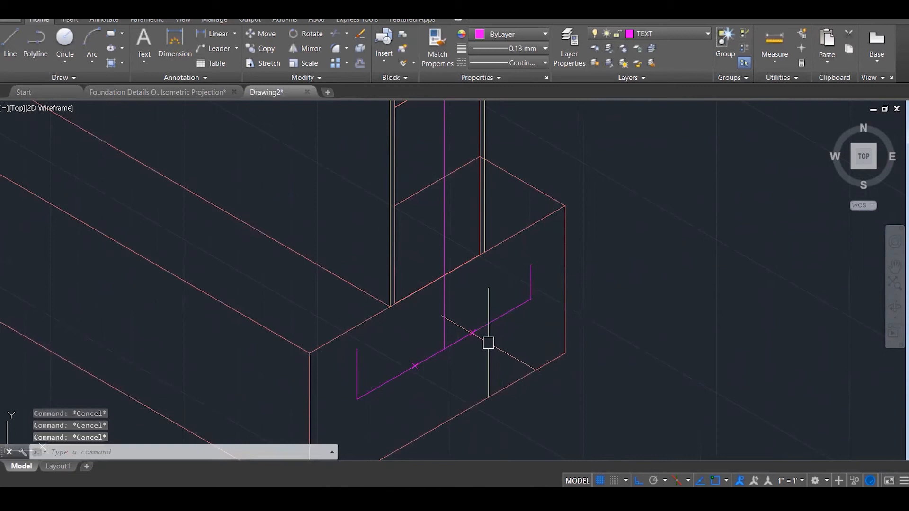
Draw a short line at 330° from each of the two division points on the footing bar.
{"action": "type", "text": "L"}
{"action": "key", "text": "Return"}
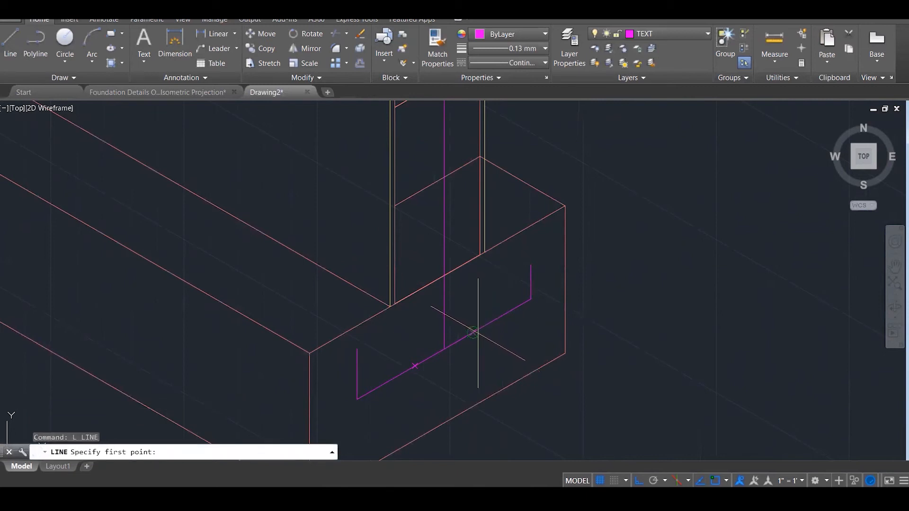
{"action": "left_click", "coordinate": [473, 333]}
{"action": "left_click", "coordinate": [521, 359]}
{"action": "key", "text": "Return"}
{"action": "key", "text": "Return"}
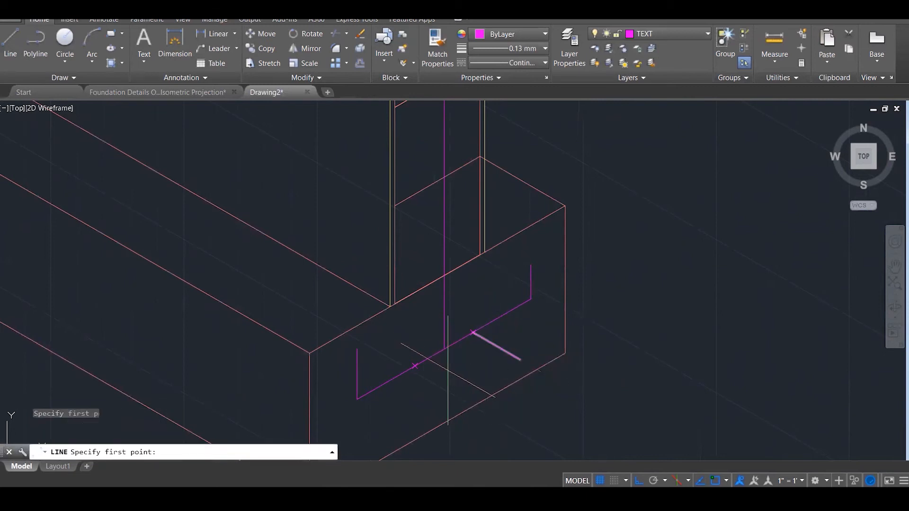
{"action": "left_click", "coordinate": [415, 365]}
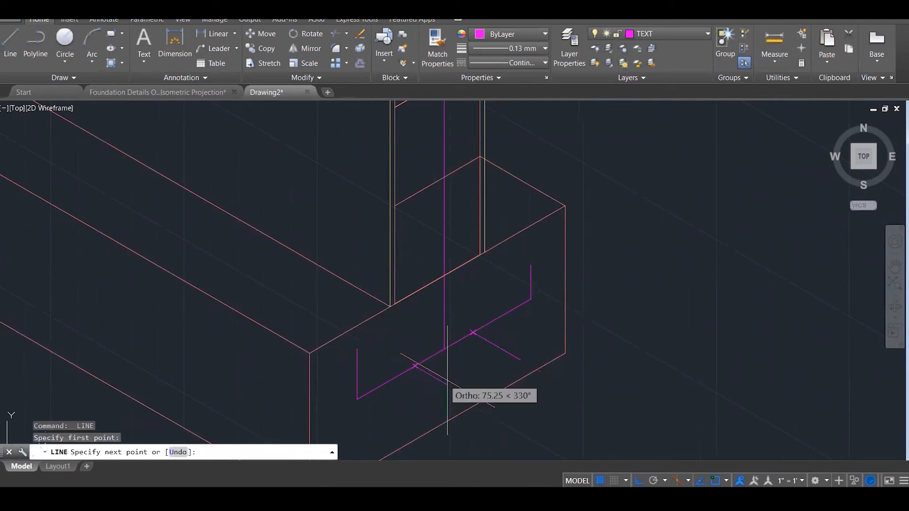
{"action": "key", "text": "Escape"}
{"action": "scroll", "coordinate": [526, 223], "scroll_direction": "down", "scroll_amount": 3}
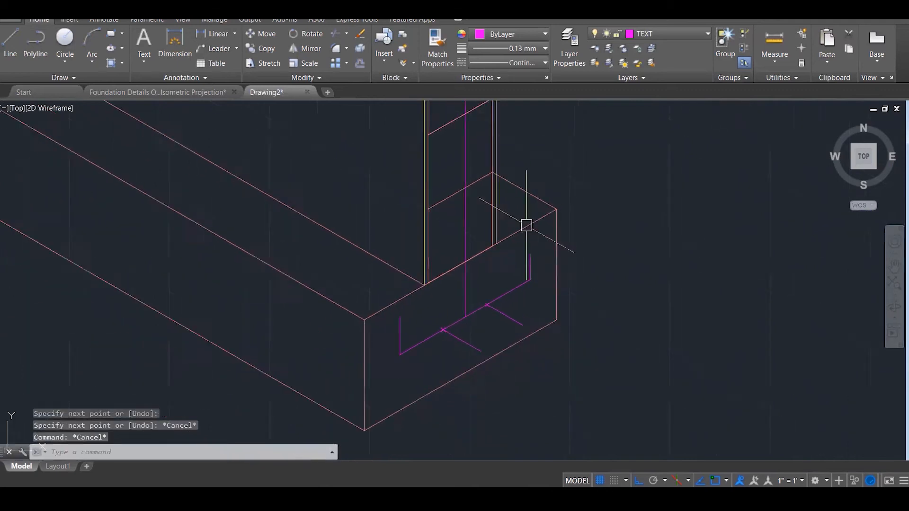
Draw a short line at 330° from each of the two bent corners of the footing bar.
{"action": "scroll", "coordinate": [436, 339], "scroll_direction": "up", "scroll_amount": 2}
{"action": "key", "text": "space"}
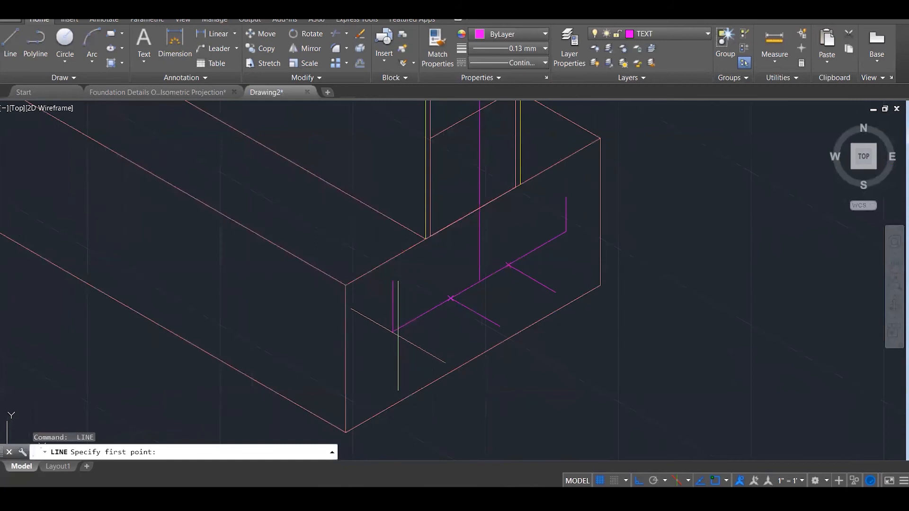
{"action": "left_click", "coordinate": [393, 331]}
{"action": "left_click", "coordinate": [430, 354]}
{"action": "key", "text": "Escape"}
{"action": "key", "text": "space"}
{"action": "left_click", "coordinate": [566, 232]}
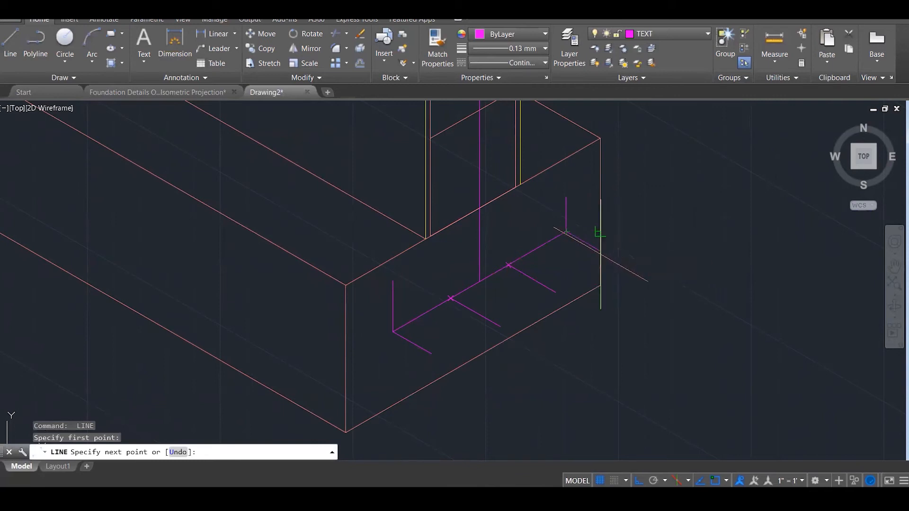
{"action": "left_click", "coordinate": [604, 257]}
{"action": "key", "text": "Escape"}
{"action": "key", "text": "Escape"}
Switch the isometric drafting plane to Isoplane Right.
{"action": "scroll", "coordinate": [430, 352], "scroll_direction": "up", "scroll_amount": 3}
{"action": "scroll", "coordinate": [476, 340], "scroll_direction": "up", "scroll_amount": 2}
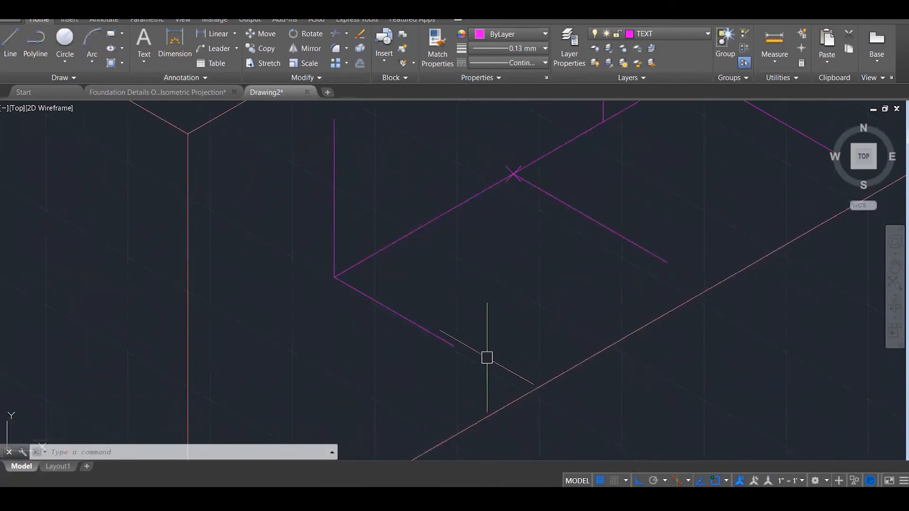
{"action": "left_click", "coordinate": [689, 479]}
{"action": "left_click", "coordinate": [706, 462]}
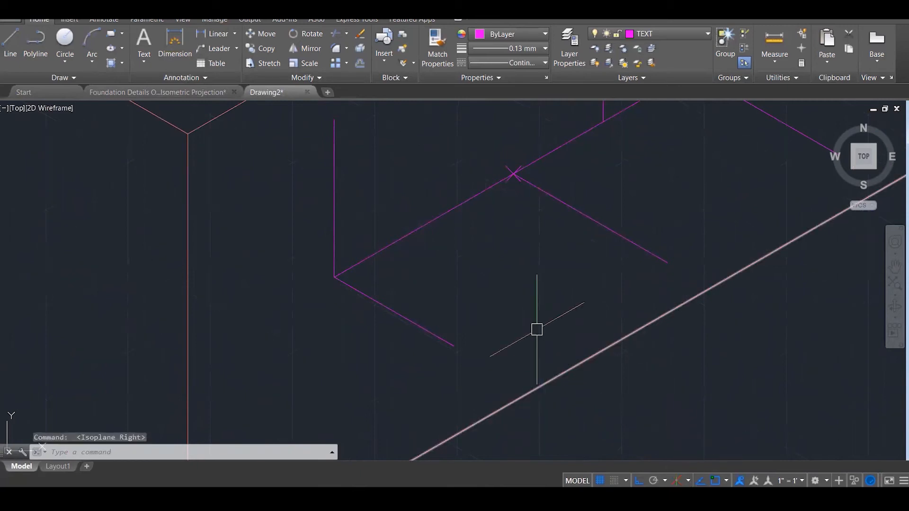
Draw an isometric square with 5-unit sides at the free end of the short line from the footing bar's lower-left corner.
{"action": "type", "text": "l"}
{"action": "key", "text": "Return"}
{"action": "left_click", "coordinate": [452, 343]}
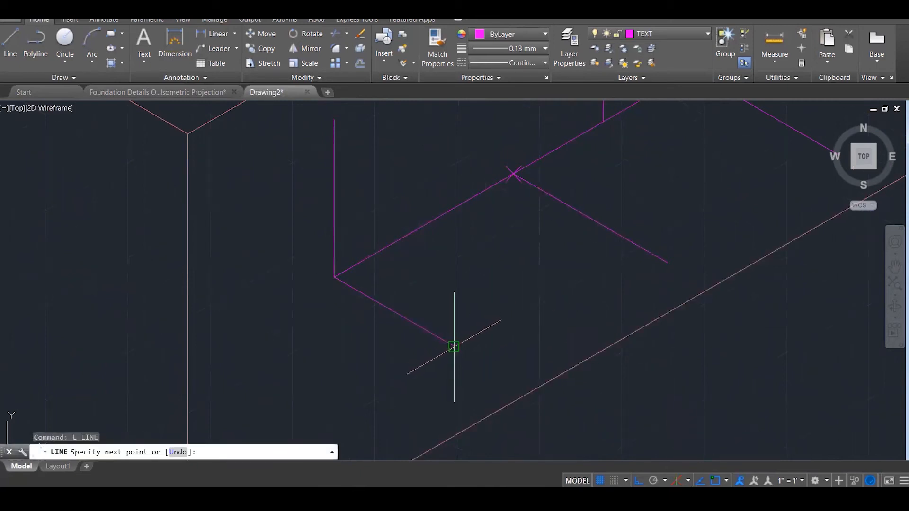
{"action": "type", "text": "5"}
{"action": "key", "text": "Return"}
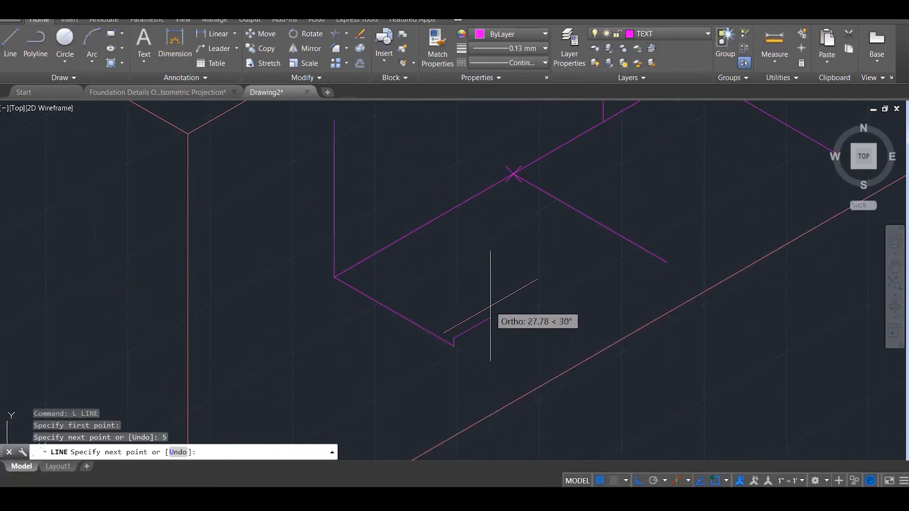
{"action": "type", "text": "5"}
{"action": "key", "text": "Return"}
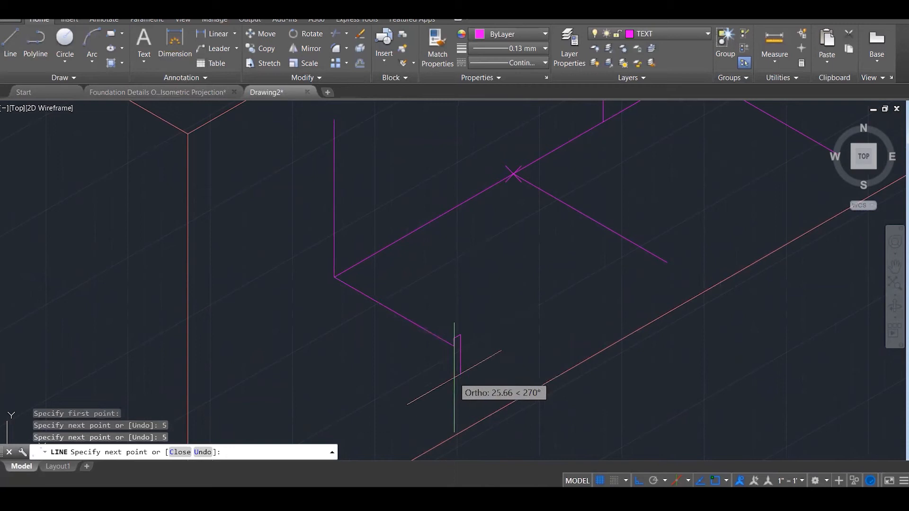
{"action": "type", "text": "5"}
{"action": "key", "text": "Return"}
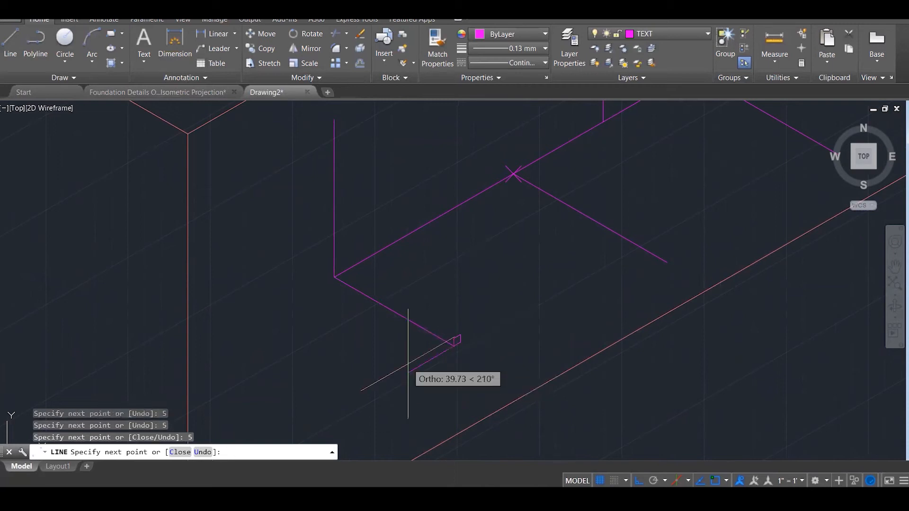
{"action": "key", "text": "Return"}
{"action": "scroll", "coordinate": [462, 339], "scroll_direction": "up", "scroll_amount": 5}
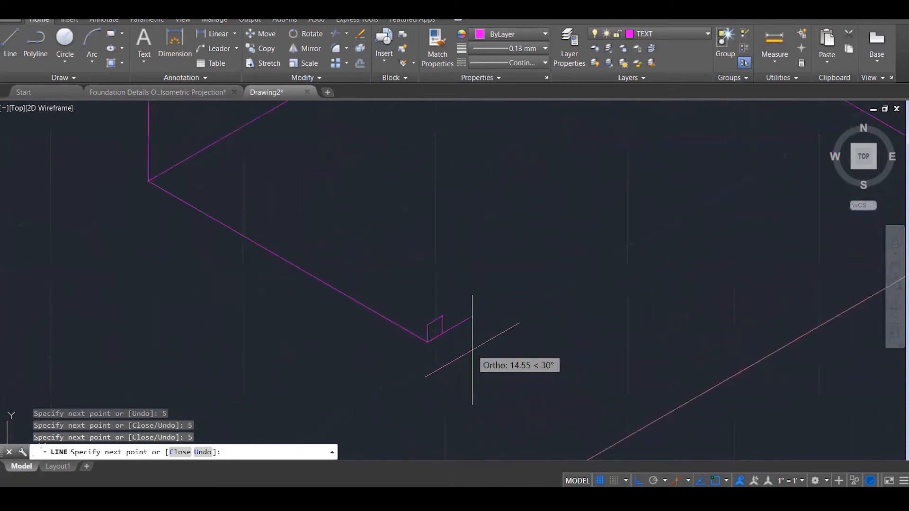
{"action": "scroll", "coordinate": [450, 341], "scroll_direction": "up", "scroll_amount": 1}
{"action": "key", "text": "Escape"}
{"action": "key", "text": "Escape"}
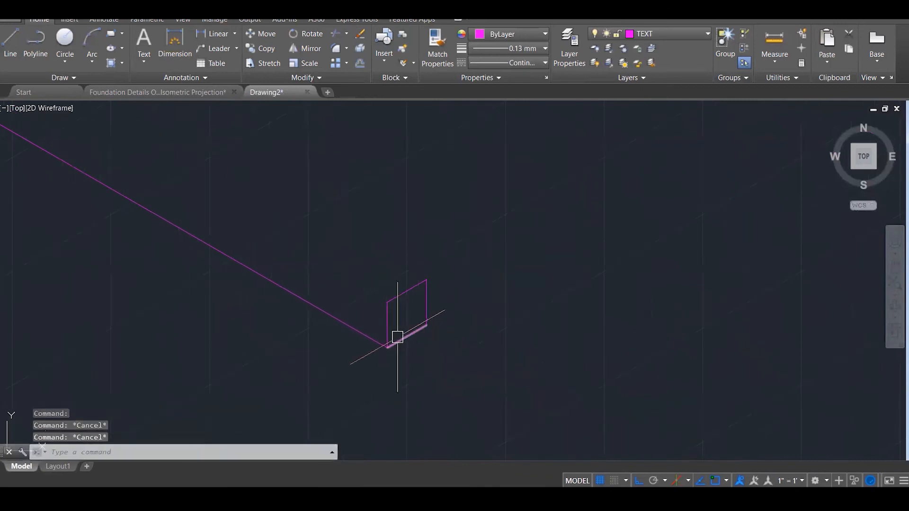
Draw the isometric square's long diagonal and a vertical line joining the midpoints of its bottom and top edges.
{"action": "type", "text": "l"}
{"action": "key", "text": "Return"}
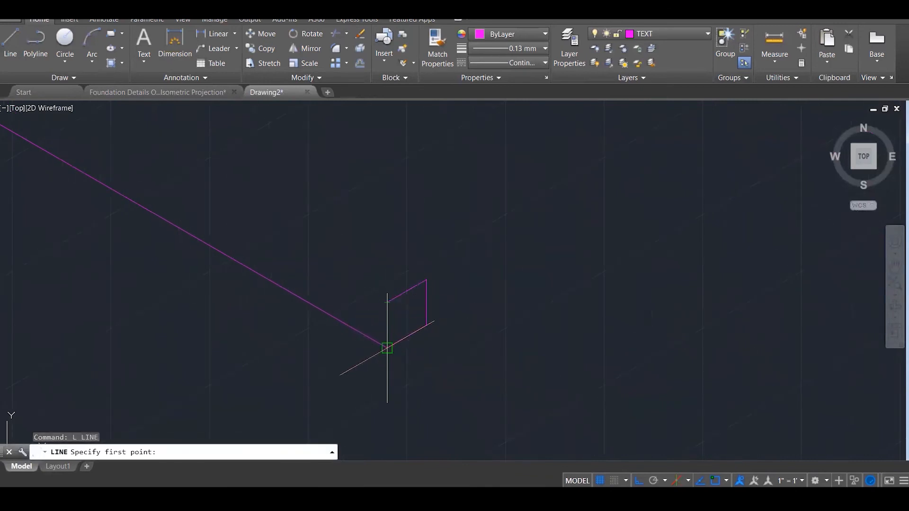
{"action": "left_click", "coordinate": [387, 348]}
{"action": "left_click", "coordinate": [427, 280]}
{"action": "key", "text": "Escape"}
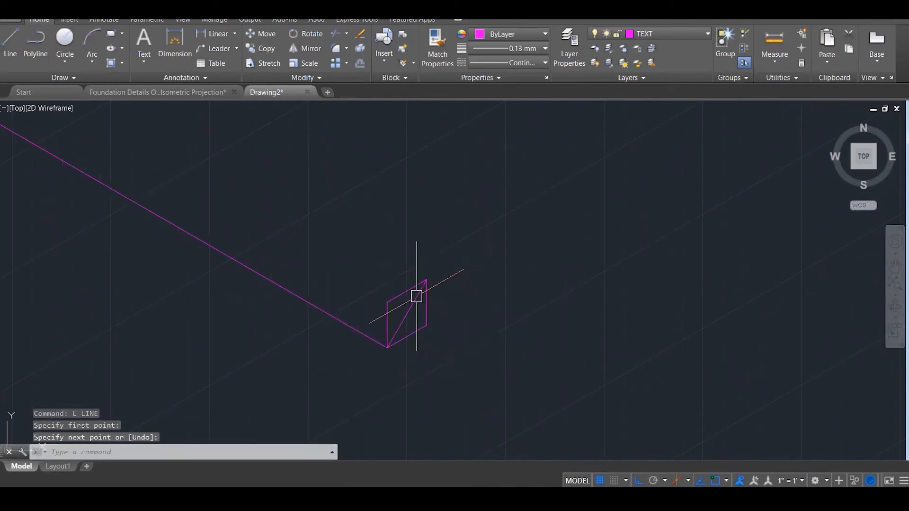
{"action": "key", "text": "Return"}
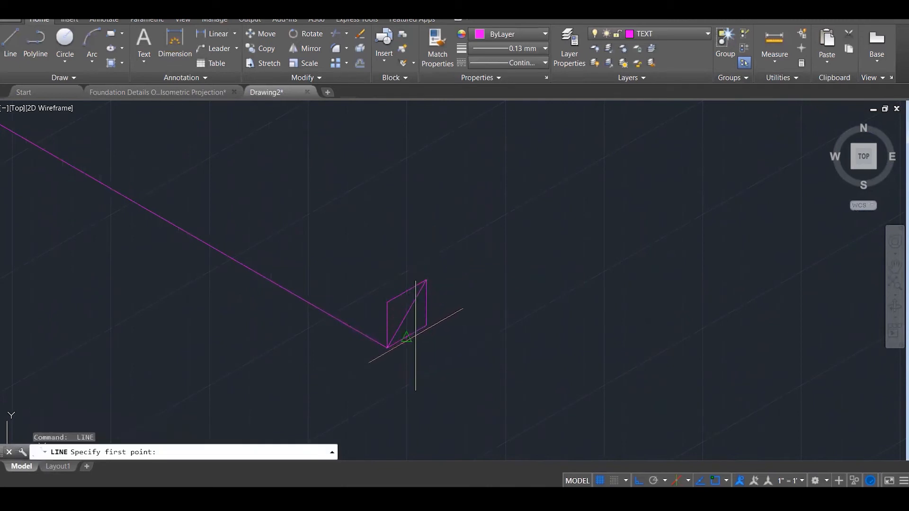
{"action": "left_click", "coordinate": [407, 337]}
{"action": "left_click", "coordinate": [407, 292]}
{"action": "key", "text": "Escape"}
Connect the isometric square's lower-right corner to the top edge's midpoint, and the bottom edge's midpoint to its upper-left corner.
{"action": "key", "text": "Return"}
{"action": "left_click", "coordinate": [426, 325]}
{"action": "left_click", "coordinate": [406, 291]}
{"action": "key", "text": "Escape"}
{"action": "key", "text": "Return"}
{"action": "left_click", "coordinate": [406, 337]}
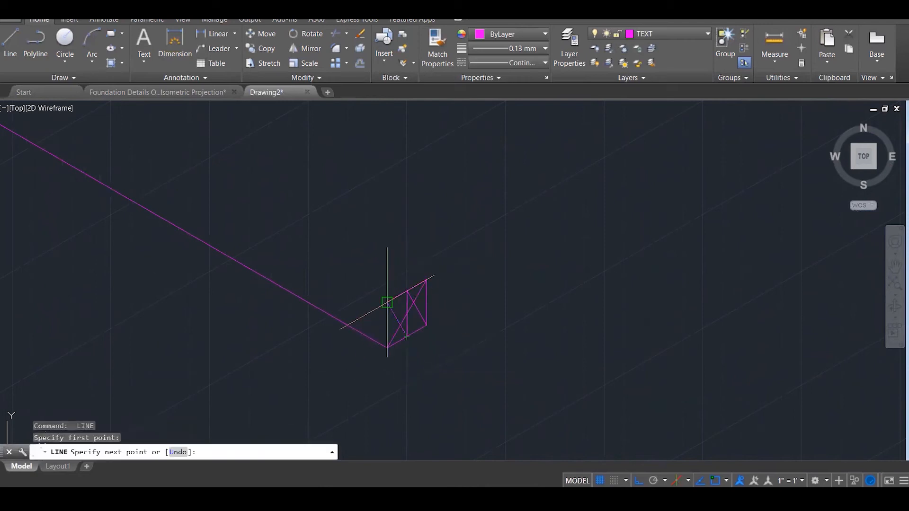
{"action": "left_click", "coordinate": [387, 302]}
{"action": "key", "text": "Escape"}
Draw two circles of radius about 1.44 centred where the construction lines cross the long diagonal, reaching the bottom and top edge midpoints.
{"action": "type", "text": "c"}
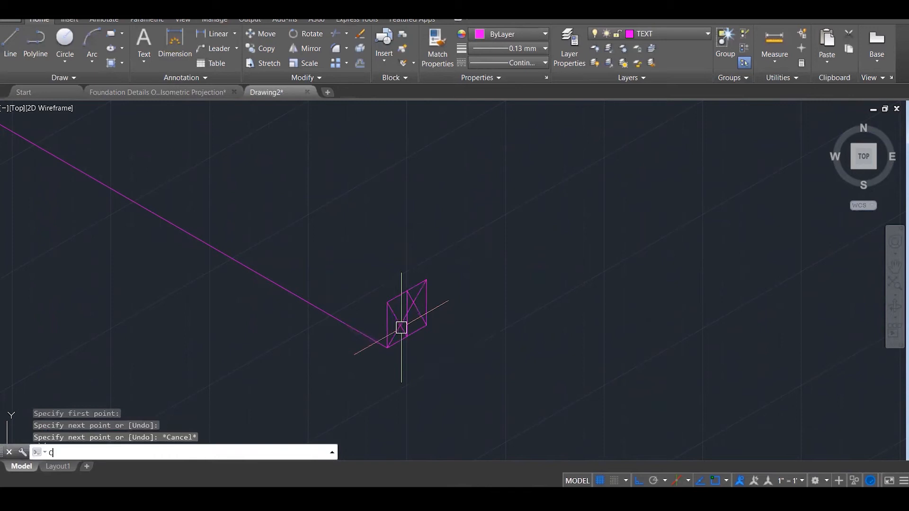
{"action": "key", "text": "Return"}
{"action": "left_click", "coordinate": [400, 326]}
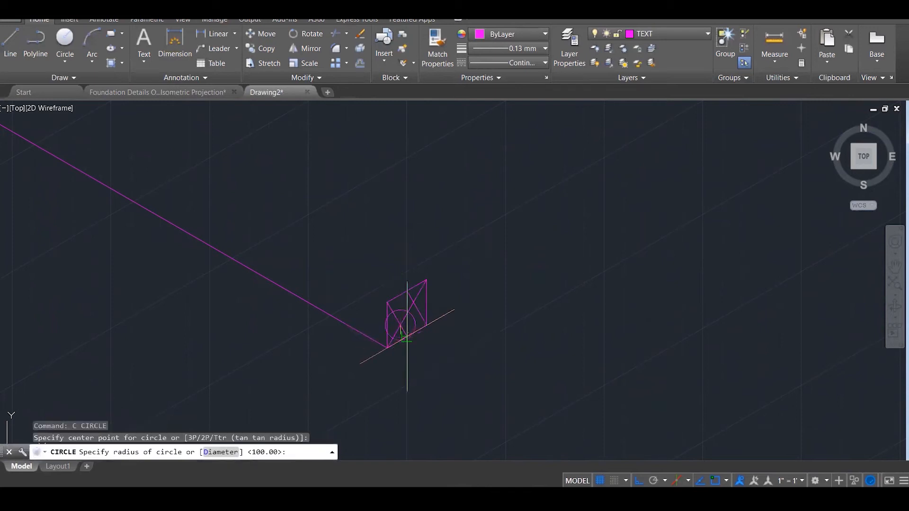
{"action": "left_click", "coordinate": [406, 336]}
{"action": "key", "text": "Return"}
{"action": "left_click", "coordinate": [411, 305]}
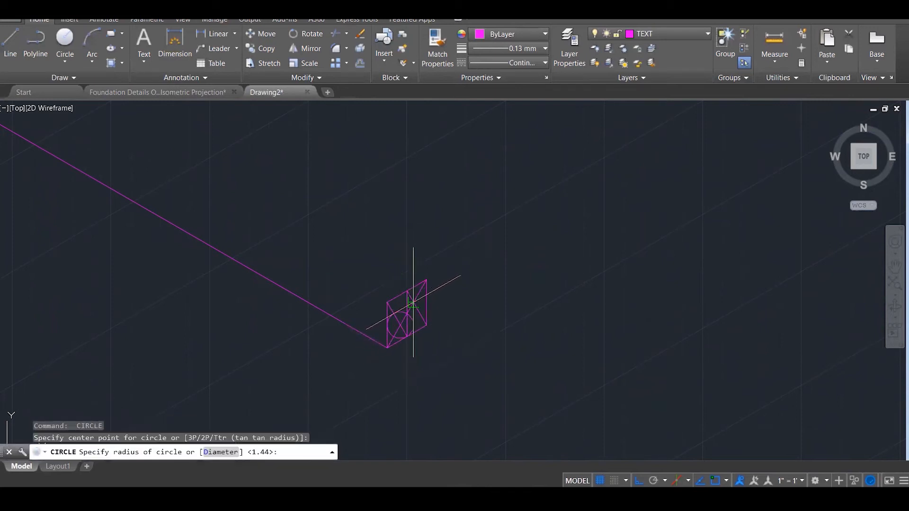
{"action": "left_click", "coordinate": [405, 293]}
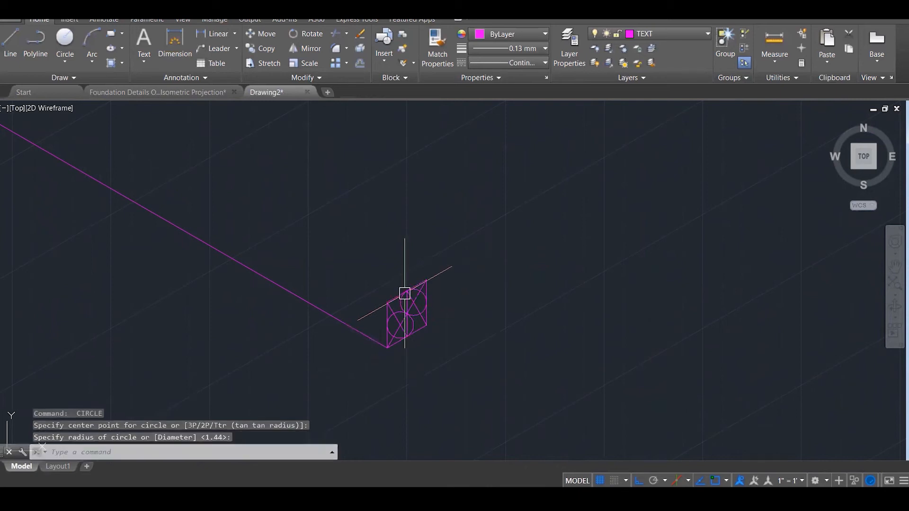
Draw a large circle centred on the isometric square's upper-left corner, extending to the opposite side.
{"action": "key", "text": "Return"}
{"action": "left_click", "coordinate": [387, 302]}
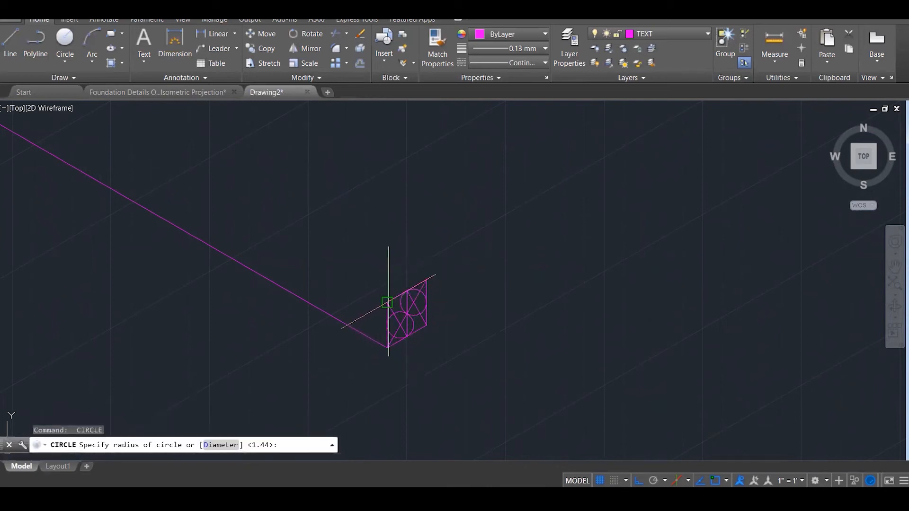
{"action": "left_click", "coordinate": [422, 302]}
{"action": "key", "text": "Return"}
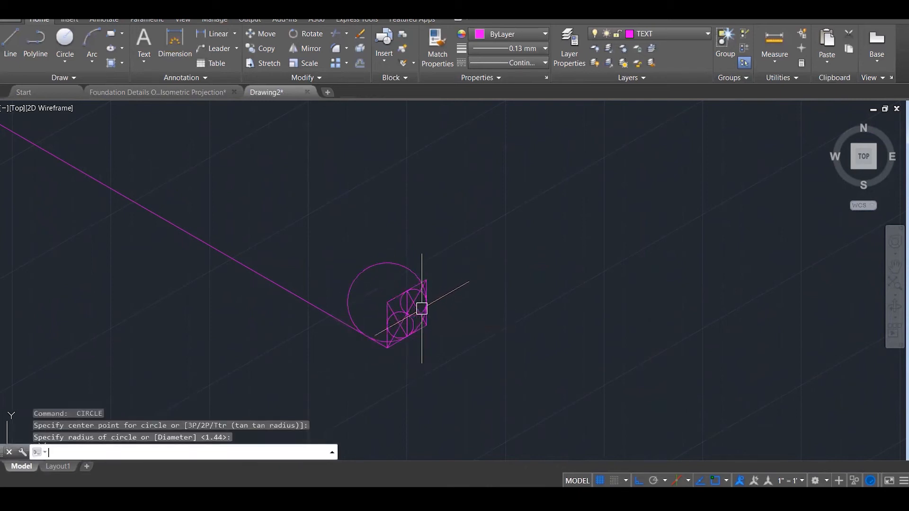
Draw a large circle centred on the isometric square's lower-right corner, extending to the top edge's midpoint.
{"action": "left_click", "coordinate": [425, 326]}
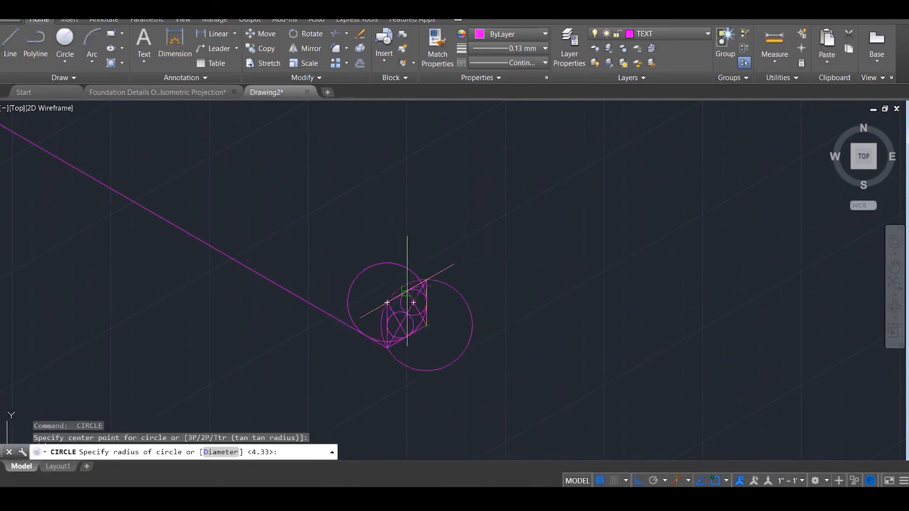
{"action": "left_click", "coordinate": [407, 291]}
{"action": "key", "text": "Escape"}
{"action": "key", "text": "Escape"}
{"action": "key", "text": "Escape"}
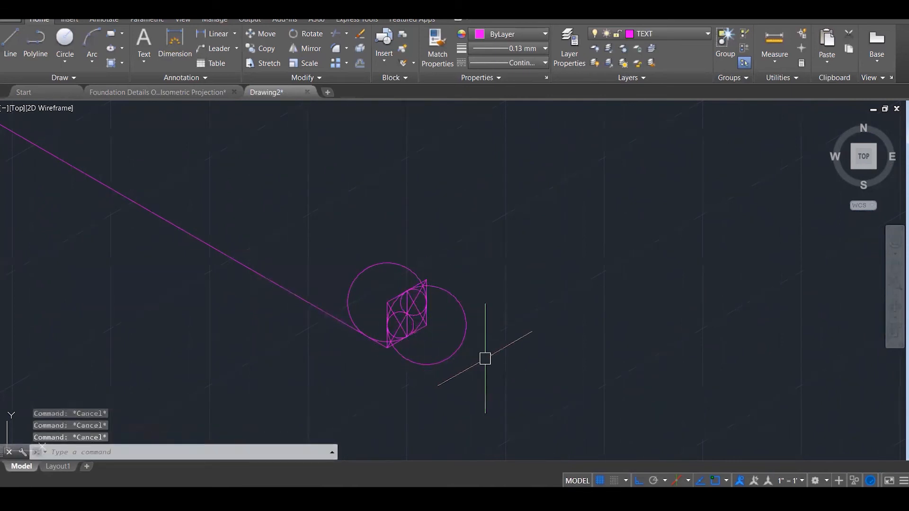
Try to trim the large circles' outer arcs and the small circles' inner arcs, using the construction geometry as cutting edges.
{"action": "type", "text": "tr"}
{"action": "key", "text": "Return"}
{"action": "left_click", "coordinate": [492, 380]}
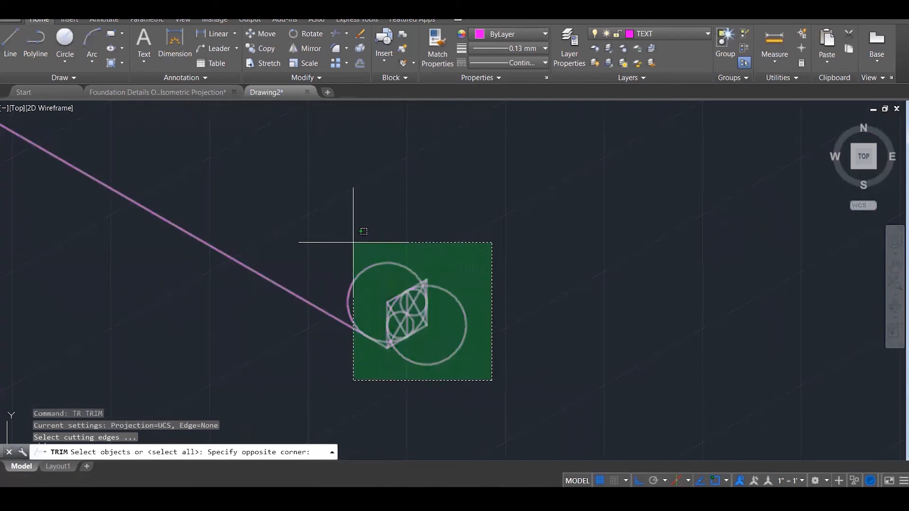
{"action": "left_click", "coordinate": [353, 243]}
{"action": "key", "text": "Return"}
{"action": "left_click", "coordinate": [363, 263]}
{"action": "left_click", "coordinate": [467, 298]}
{"action": "left_click", "coordinate": [458, 306]}
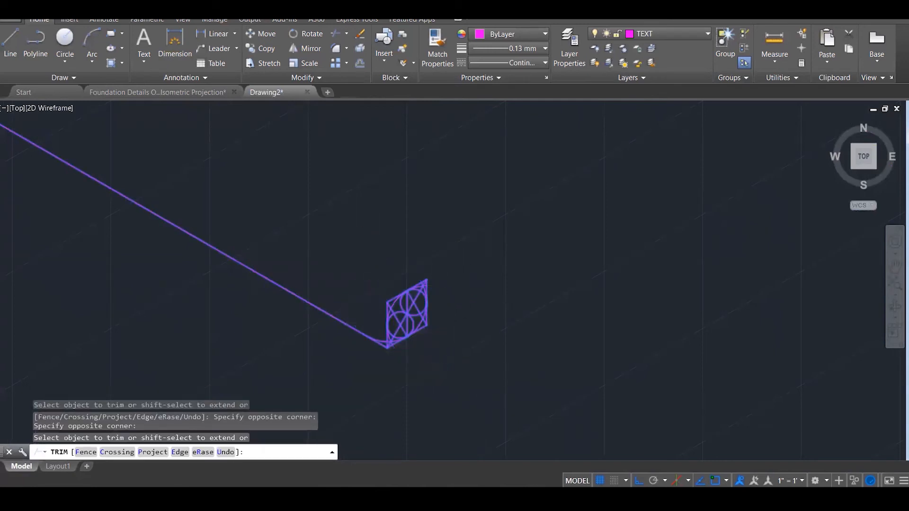
{"action": "scroll", "coordinate": [439, 313], "scroll_direction": "up", "scroll_amount": 3}
{"action": "scroll", "coordinate": [407, 276], "scroll_direction": "up", "scroll_amount": 2}
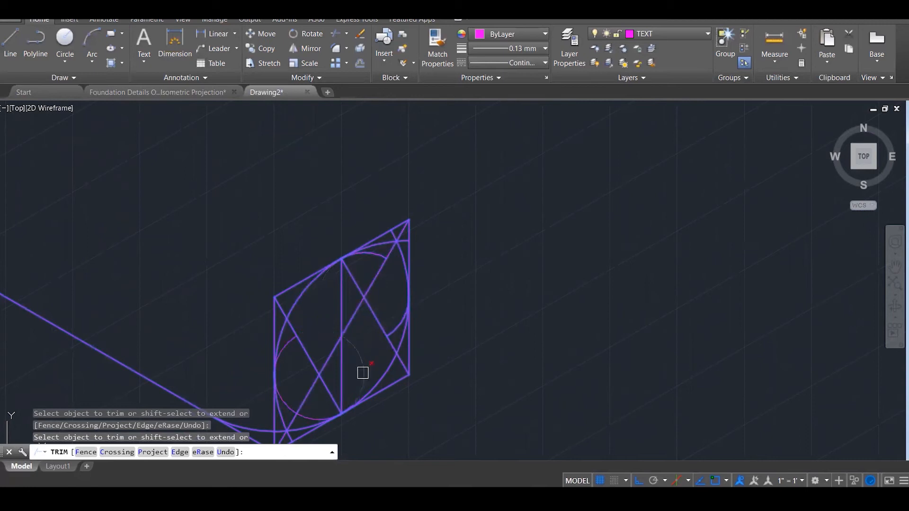
{"action": "scroll", "coordinate": [375, 284], "scroll_direction": "down", "scroll_amount": 2}
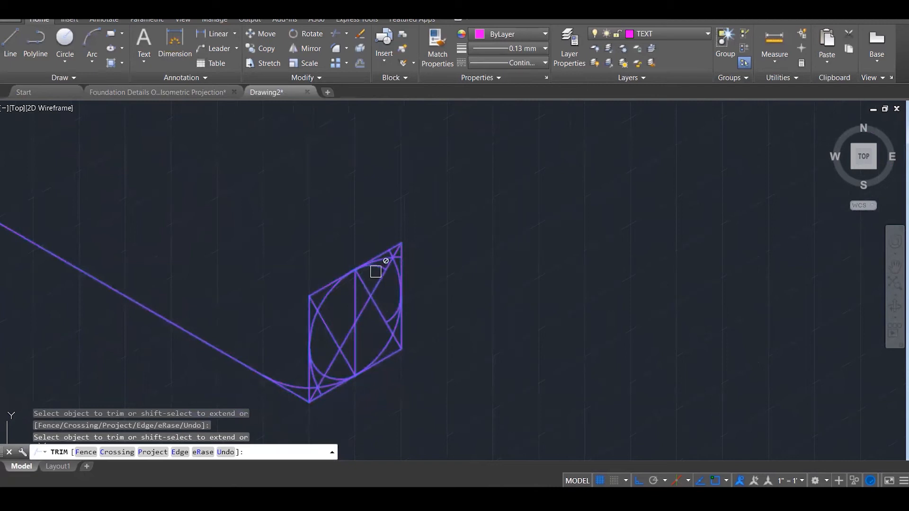
{"action": "scroll", "coordinate": [377, 269], "scroll_direction": "up", "scroll_amount": 1}
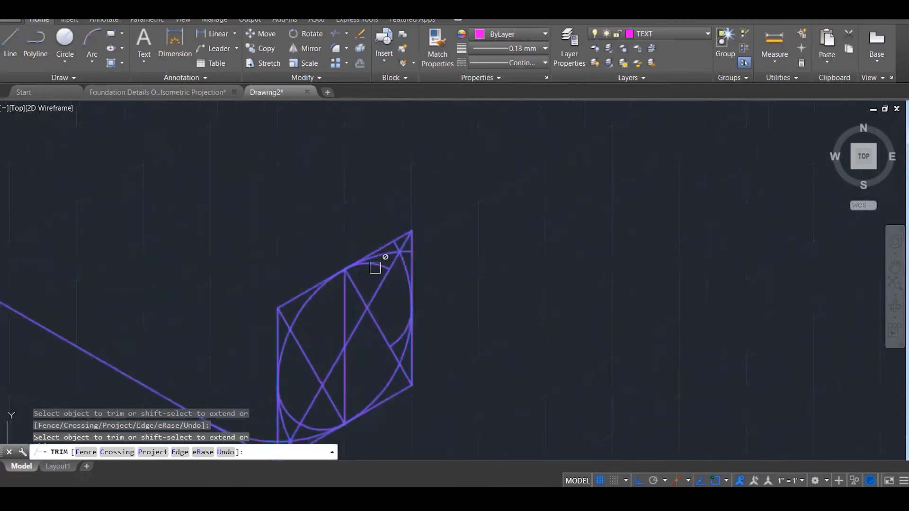
Try to continue trimming the construction circles, and erase the leftover small-circle arc beside the top edge's midpoint.
{"action": "key", "text": "Return"}
{"action": "key", "text": "Return"}
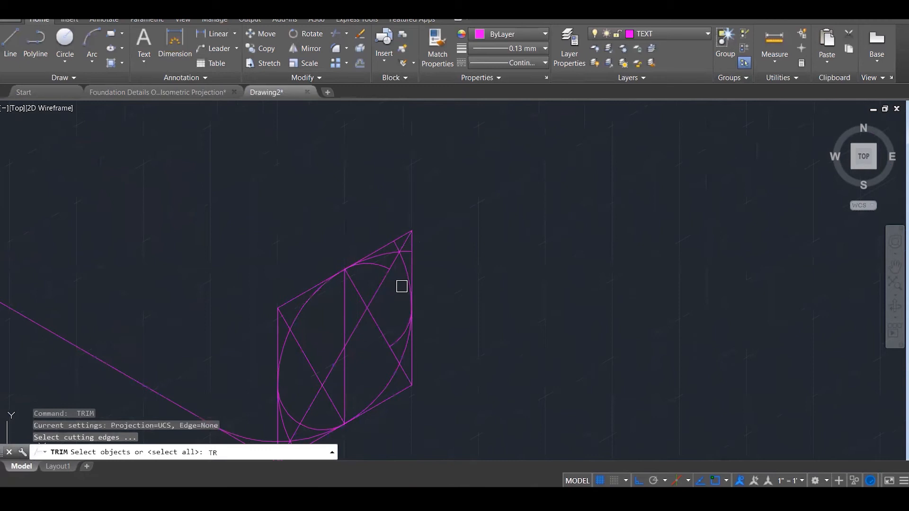
{"action": "type", "text": "TR"}
{"action": "key", "text": "Return"}
{"action": "scroll", "coordinate": [471, 284], "scroll_direction": "down", "scroll_amount": 1}
{"action": "left_click", "coordinate": [459, 412]}
{"action": "left_click", "coordinate": [367, 284]}
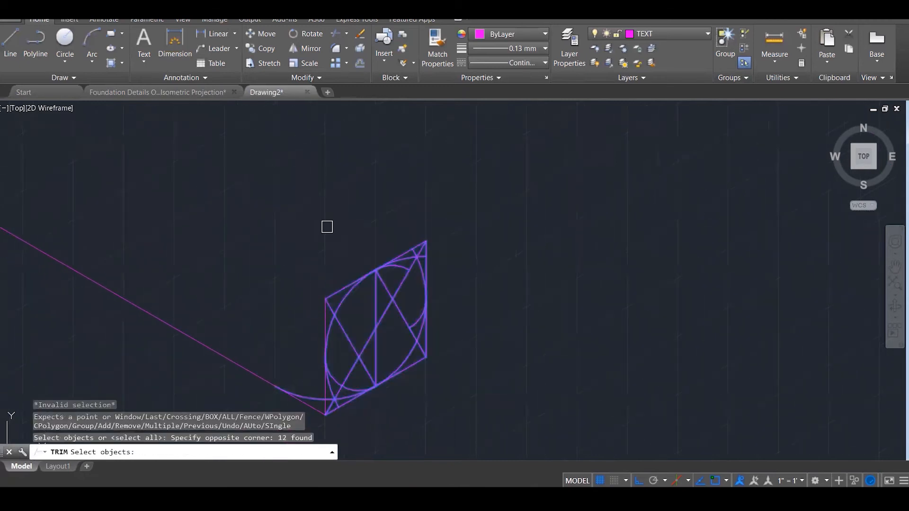
{"action": "key", "text": "Return"}
{"action": "scroll", "coordinate": [401, 269], "scroll_direction": "up", "scroll_amount": 2}
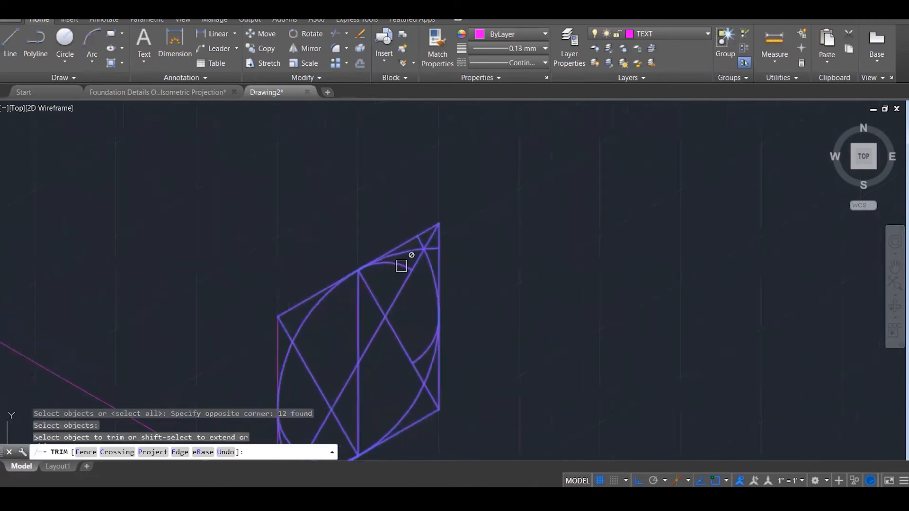
{"action": "key", "text": "Escape"}
{"action": "left_click", "coordinate": [396, 268]}
{"action": "key", "text": "Delete"}
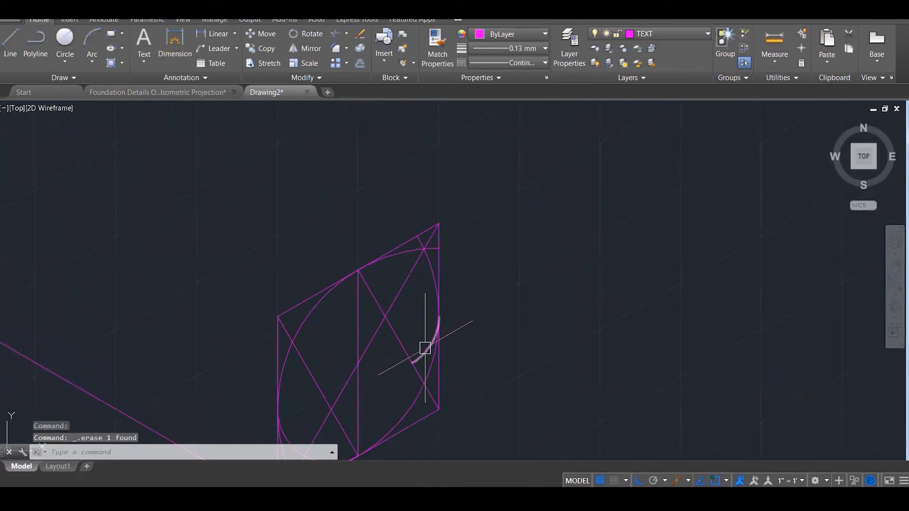
{"action": "scroll", "coordinate": [453, 265], "scroll_direction": "down", "scroll_amount": 2}
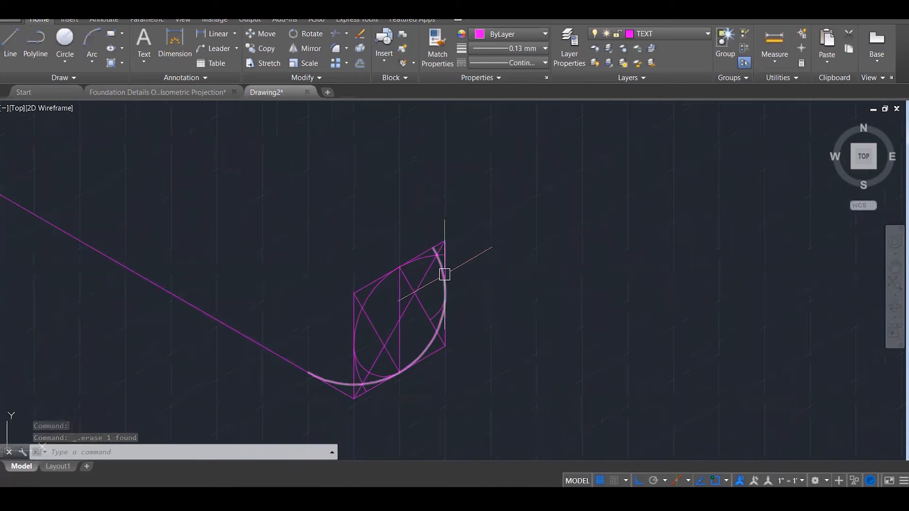
Undo the arc's erasure and the preceding trims of the construction circles.
{"action": "key", "text": "ctrl+z"}
{"action": "key", "text": "ctrl+z"}
{"action": "key", "text": "ctrl+z"}
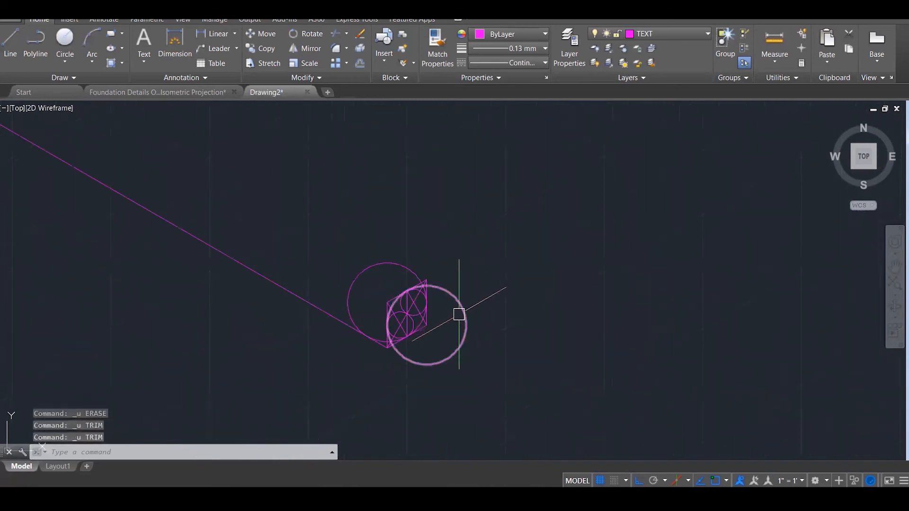
Trim the large and small circles at the construction lines, keeping the four arcs that form the isometric circle.
{"action": "scroll", "coordinate": [468, 341], "scroll_direction": "up", "scroll_amount": 1}
{"action": "key", "text": "Escape"}
{"action": "key", "text": "Escape"}
{"action": "type", "text": "TR"}
{"action": "key", "text": "Return"}
{"action": "left_click", "coordinate": [508, 384]}
{"action": "left_click", "coordinate": [320, 204]}
{"action": "key", "text": "Return"}
{"action": "left_click", "coordinate": [373, 255]}
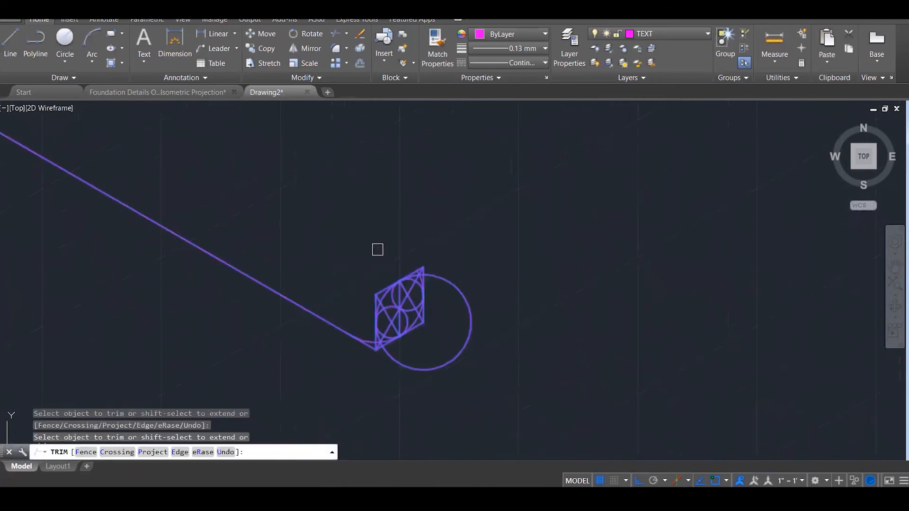
{"action": "scroll", "coordinate": [398, 308], "scroll_direction": "up", "scroll_amount": 6}
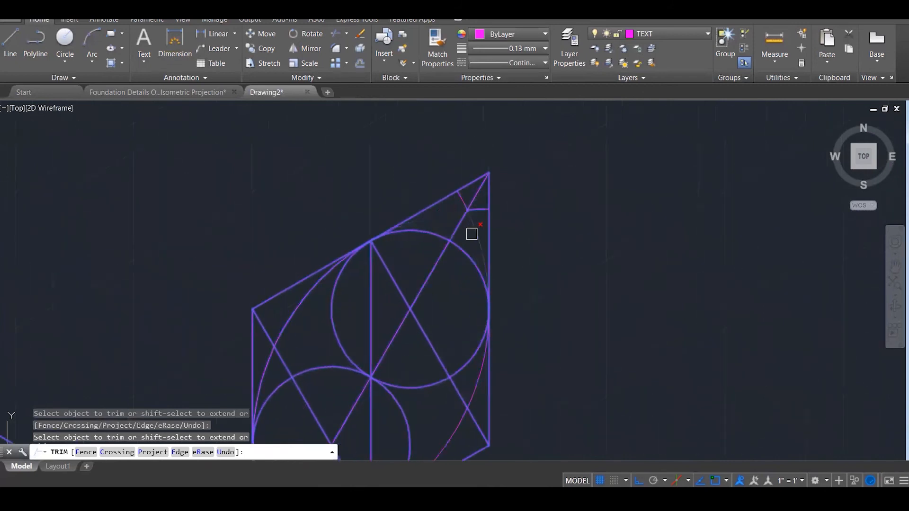
{"action": "left_click", "coordinate": [337, 302]}
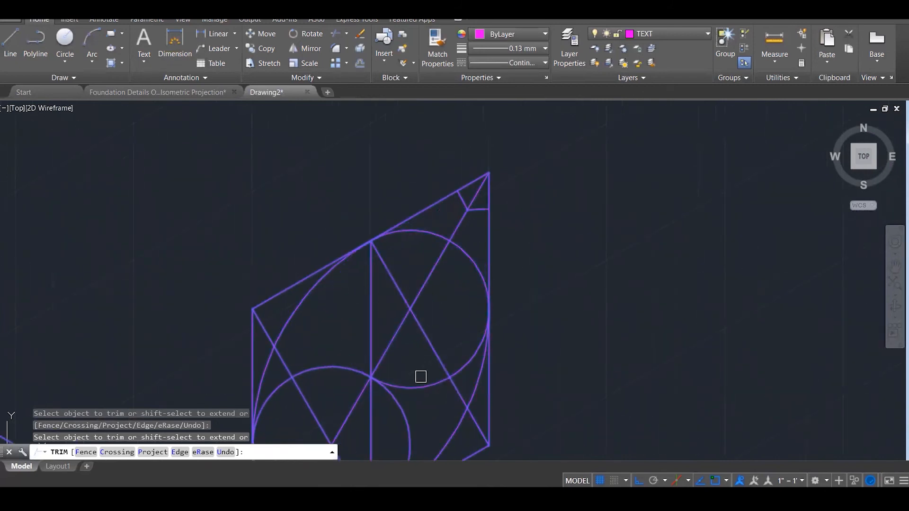
{"action": "scroll", "coordinate": [444, 287], "scroll_direction": "down", "scroll_amount": 3}
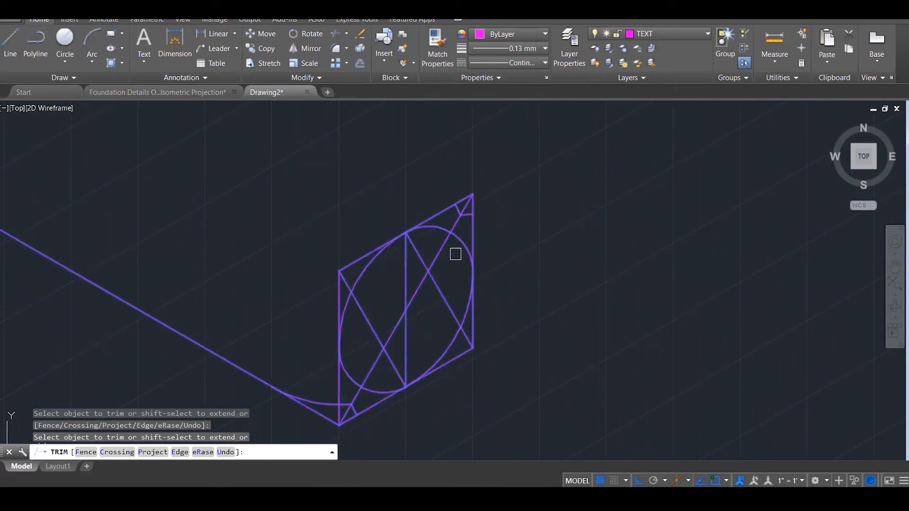
{"action": "key", "text": "Escape"}
{"action": "key", "text": "Escape"}
{"action": "key", "text": "Escape"}
Erase the leftover arcs at the square's lower-left corner, its diagonal and crossing lines, and its left, top and bottom edges.
{"action": "scroll", "coordinate": [482, 212], "scroll_direction": "down", "scroll_amount": 2}
{"action": "scroll", "coordinate": [447, 231], "scroll_direction": "up", "scroll_amount": 2}
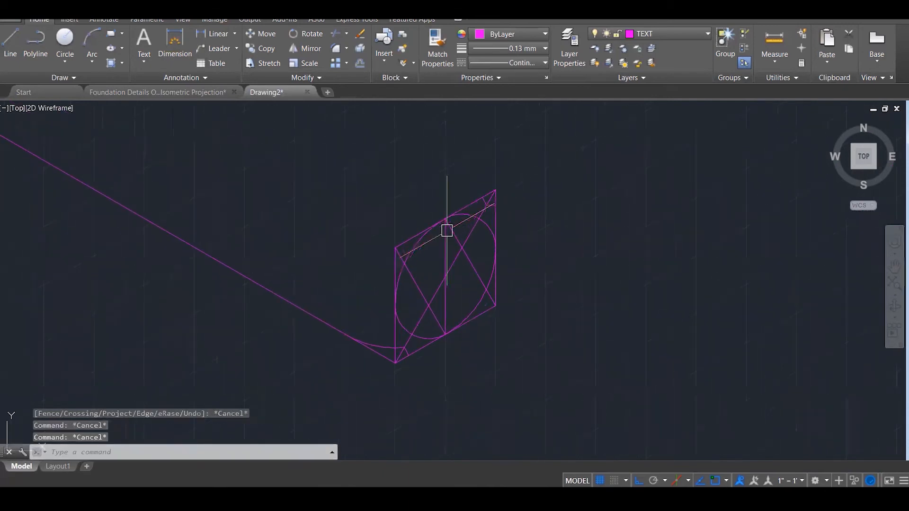
{"action": "left_click", "coordinate": [377, 346]}
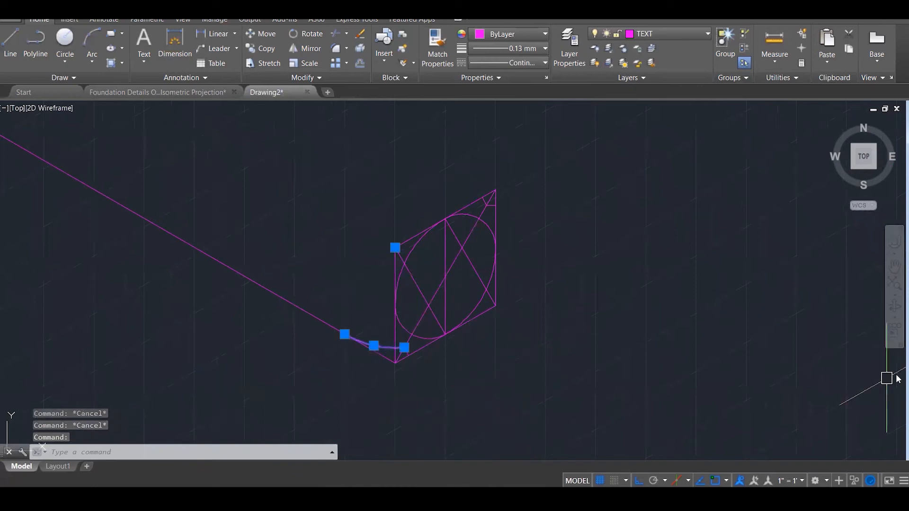
{"action": "key", "text": "Delete"}
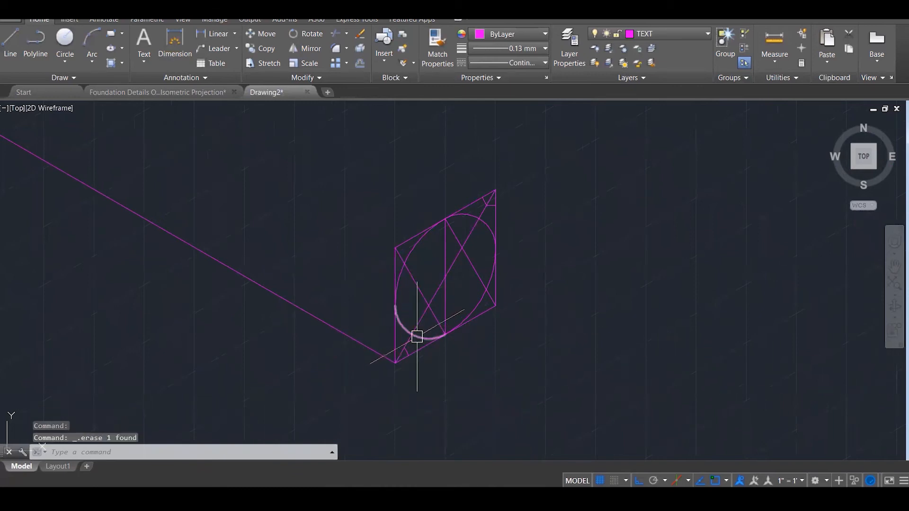
{"action": "left_click", "coordinate": [404, 347]}
{"action": "key", "text": "Delete"}
{"action": "left_click", "coordinate": [406, 355]}
{"action": "key", "text": "Delete"}
{"action": "left_click", "coordinate": [414, 290]}
{"action": "key", "text": "Delete"}
{"action": "left_click", "coordinate": [405, 240]}
{"action": "key", "text": "Delete"}
{"action": "left_click", "coordinate": [460, 248]}
{"action": "key", "text": "Delete"}
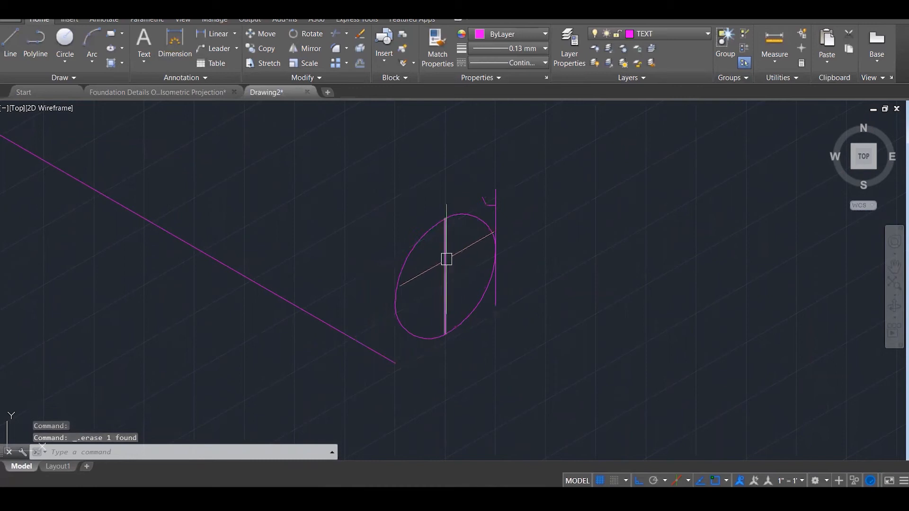
Erase the central vertical line, the square's right edge and the leftover arc stubs near its upper-right corner.
{"action": "left_click", "coordinate": [446, 259]}
{"action": "left_click", "coordinate": [503, 208]}
{"action": "left_click", "coordinate": [489, 189]}
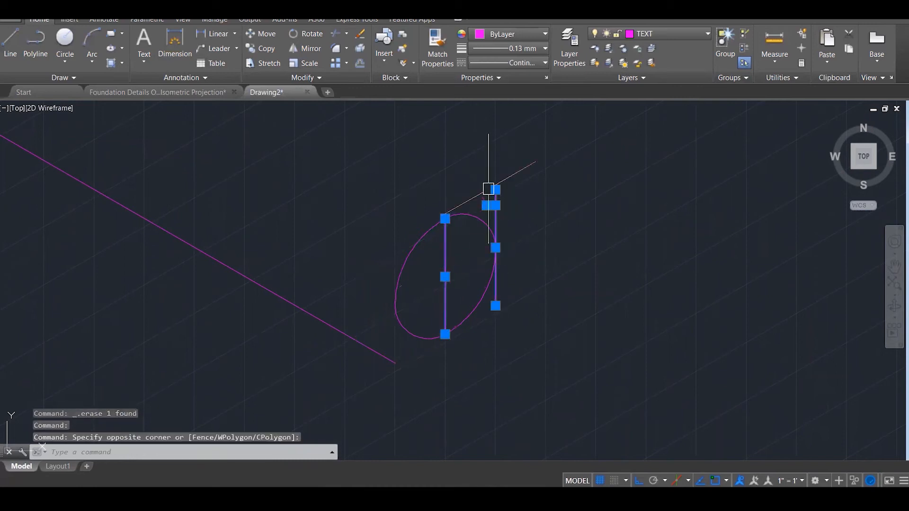
{"action": "key", "text": "Delete"}
{"action": "left_click", "coordinate": [484, 200]}
{"action": "key", "text": "Delete"}
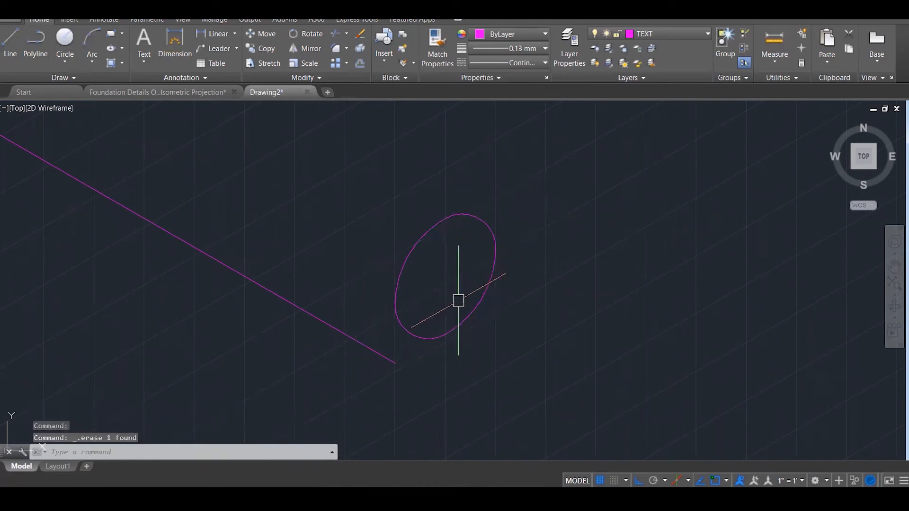
Move the isometric circle's four arcs from the lower-left arc's midpoint onto the end of the bar line.
{"action": "left_click", "coordinate": [347, 175]}
{"action": "left_click", "coordinate": [583, 376]}
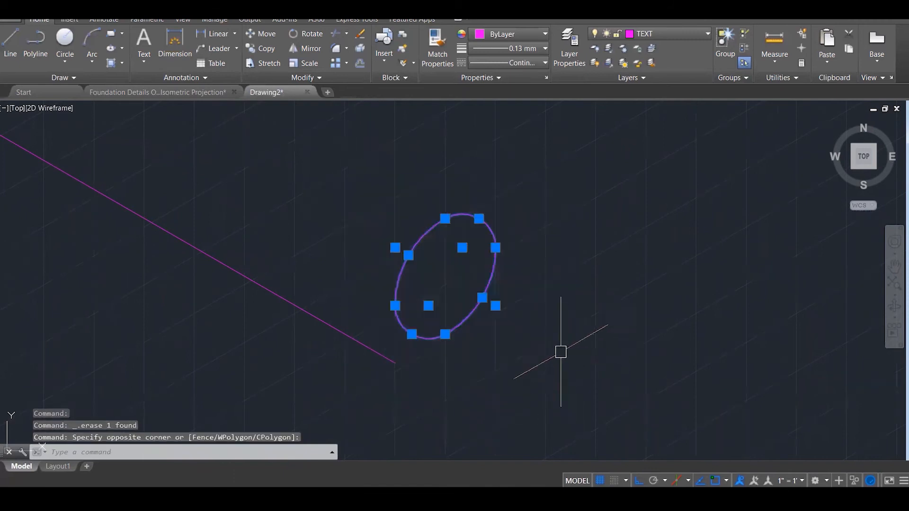
{"action": "type", "text": "M"}
{"action": "key", "text": "Return"}
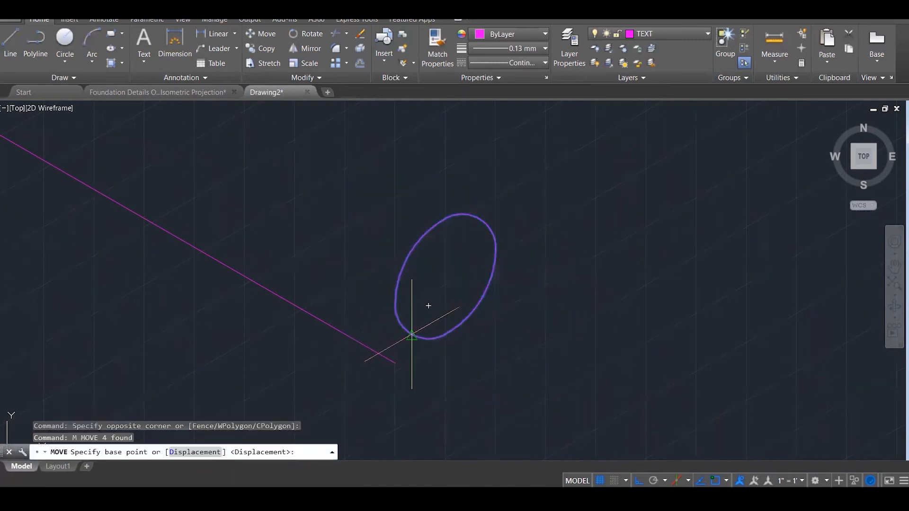
{"action": "left_click", "coordinate": [412, 337]}
{"action": "left_click", "coordinate": [395, 364]}
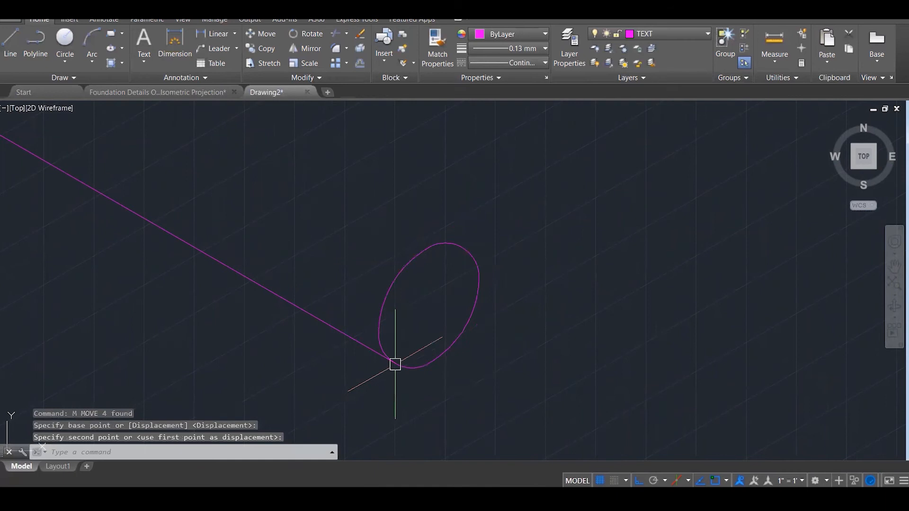
Copy the bar line from its lower end to the midpoint of the isometric circle's upper-right arc, forming the bar's second edge.
{"action": "scroll", "coordinate": [521, 283], "scroll_direction": "down", "scroll_amount": 6}
{"action": "scroll", "coordinate": [522, 306], "scroll_direction": "down", "scroll_amount": 1}
{"action": "key", "text": "Escape"}
{"action": "key", "text": "Escape"}
{"action": "key", "text": "Escape"}
{"action": "type", "text": "co"}
{"action": "key", "text": "Return"}
{"action": "left_click", "coordinate": [505, 300]}
{"action": "key", "text": "Return"}
{"action": "scroll", "coordinate": [505, 303], "scroll_direction": "up", "scroll_amount": 2}
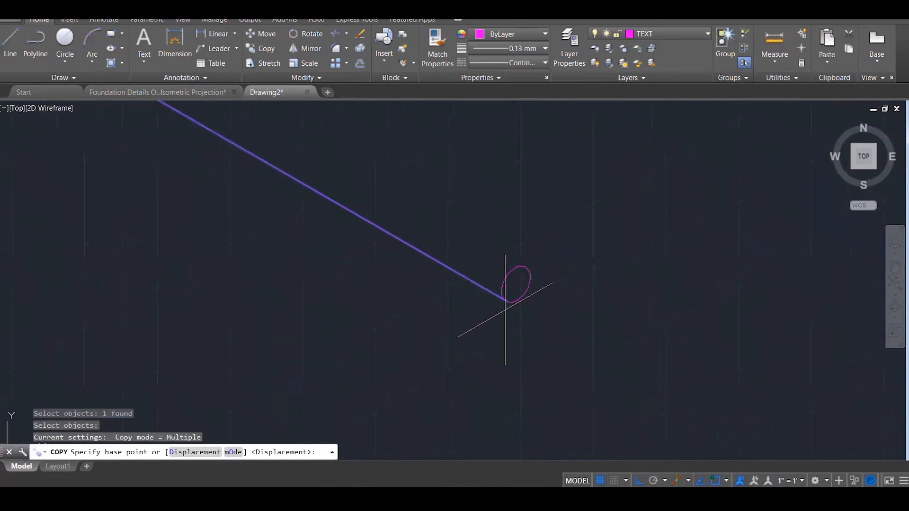
{"action": "left_click", "coordinate": [507, 300]}
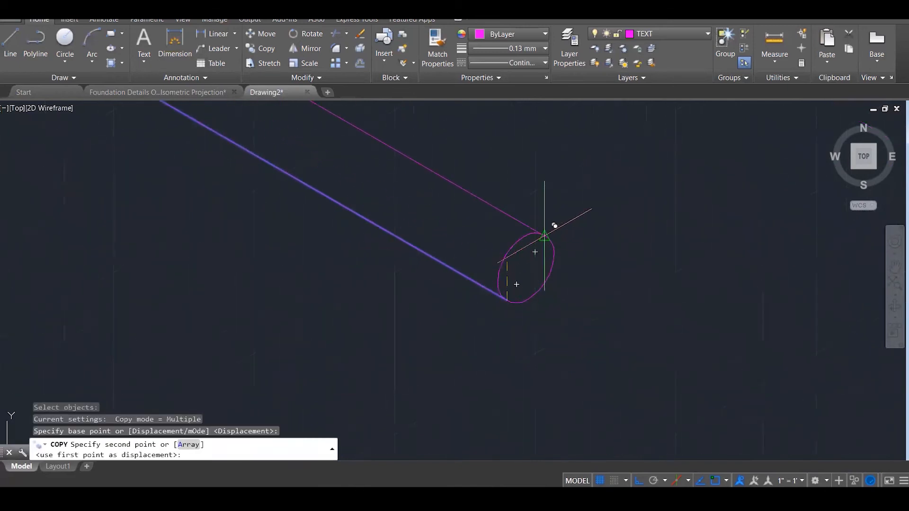
{"action": "left_click", "coordinate": [548, 237]}
{"action": "key", "text": "Escape"}
{"action": "scroll", "coordinate": [524, 331], "scroll_direction": "down", "scroll_amount": 2}
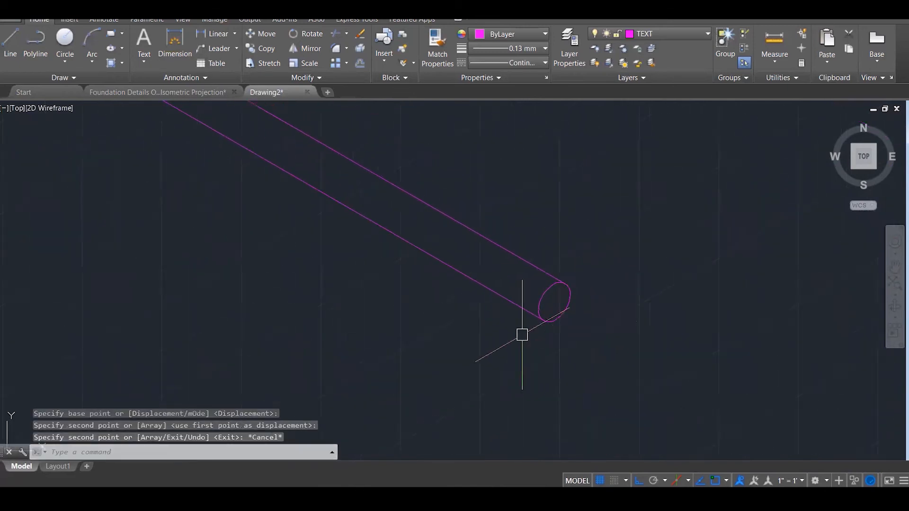
Copy the double-line bar with its circular end from its inner end to the first cross mark on the footing's sloping bar line.
{"action": "scroll", "coordinate": [466, 315], "scroll_direction": "down", "scroll_amount": 6}
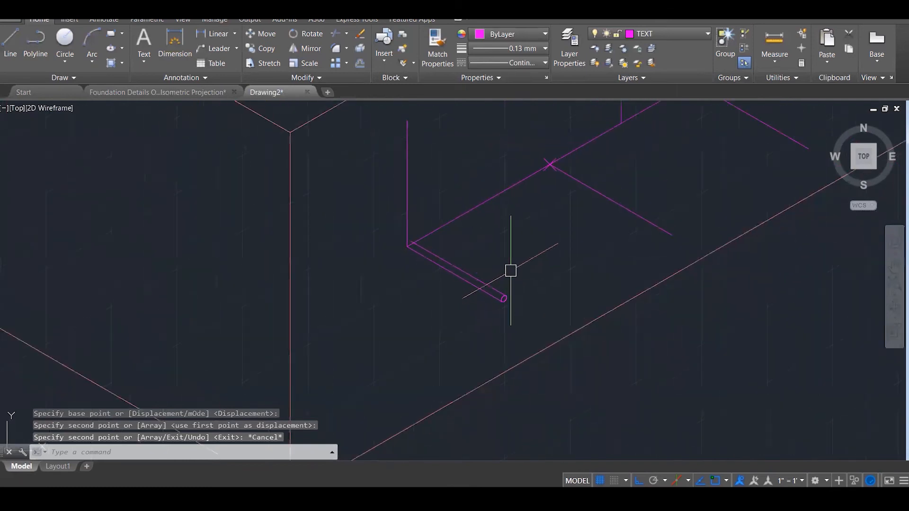
{"action": "scroll", "coordinate": [503, 314], "scroll_direction": "up", "scroll_amount": 3}
{"action": "left_click", "coordinate": [501, 324]}
{"action": "left_click", "coordinate": [441, 282]}
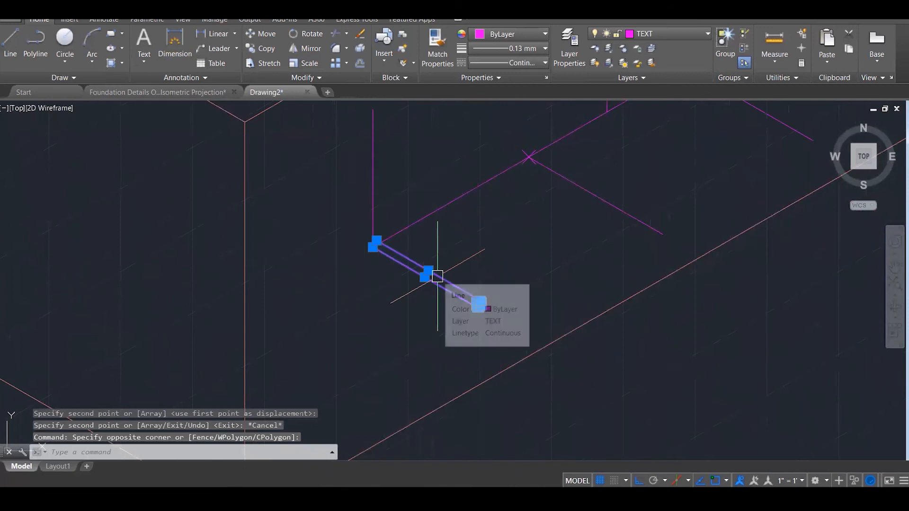
{"action": "type", "text": "co"}
{"action": "key", "text": "Return"}
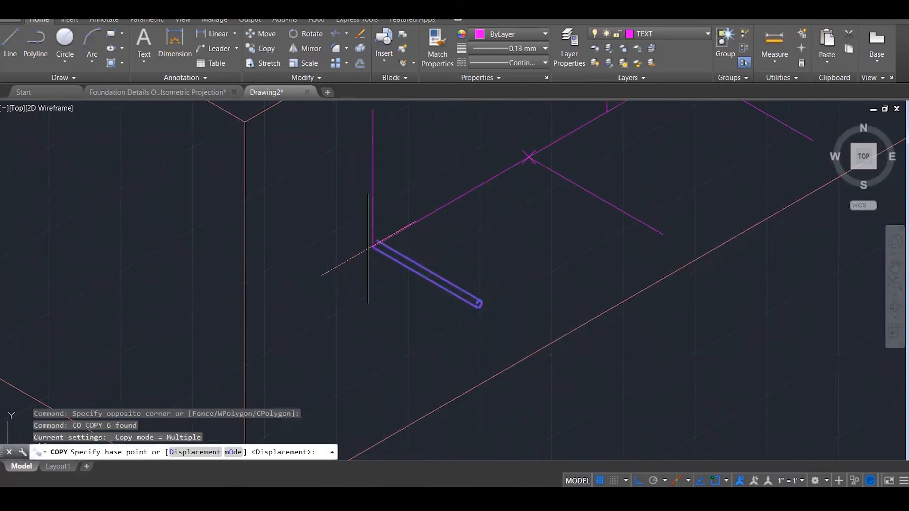
{"action": "left_click", "coordinate": [373, 244]}
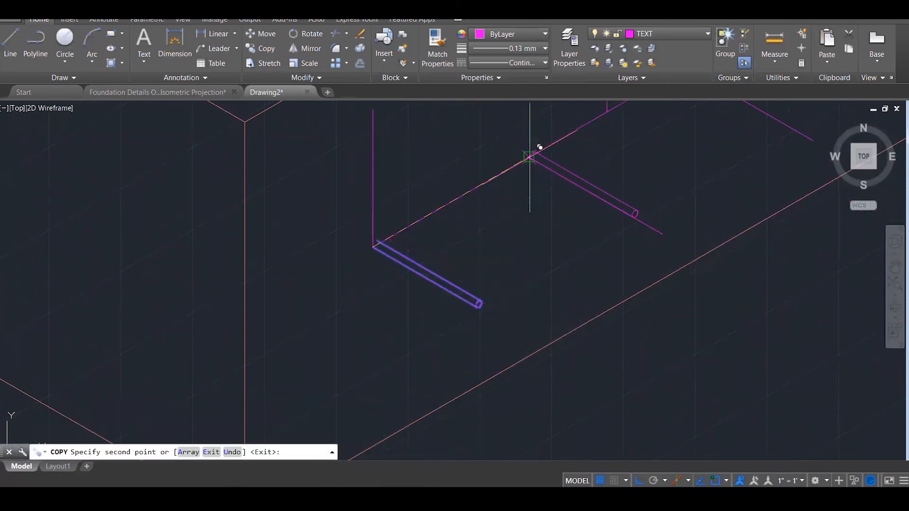
{"action": "left_click", "coordinate": [529, 156]}
{"action": "scroll", "coordinate": [451, 254], "scroll_direction": "down", "scroll_amount": 3}
{"action": "scroll", "coordinate": [575, 165], "scroll_direction": "up", "scroll_amount": 3}
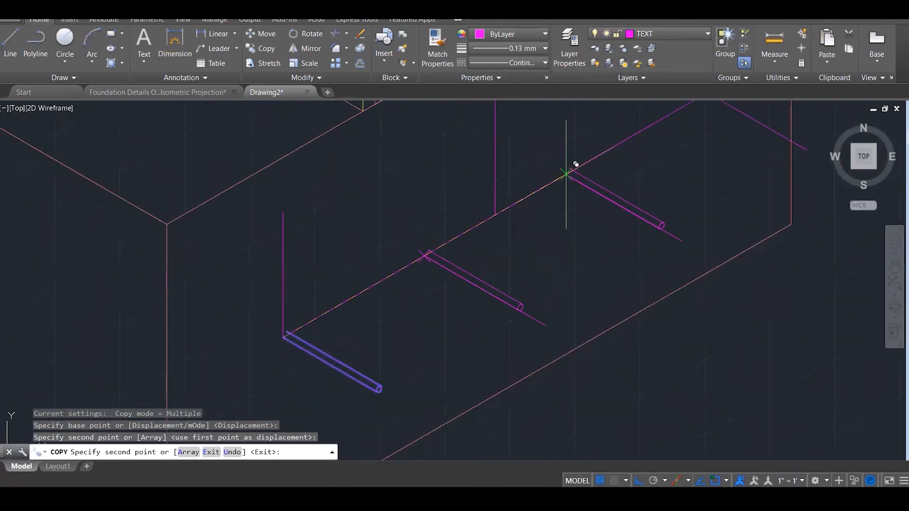
Place two more copies of the bar, at the second cross mark and at the far end of the sloping bar line.
{"action": "left_click", "coordinate": [576, 164]}
{"action": "scroll", "coordinate": [532, 260], "scroll_direction": "down", "scroll_amount": 2}
{"action": "scroll", "coordinate": [630, 173], "scroll_direction": "up", "scroll_amount": 3}
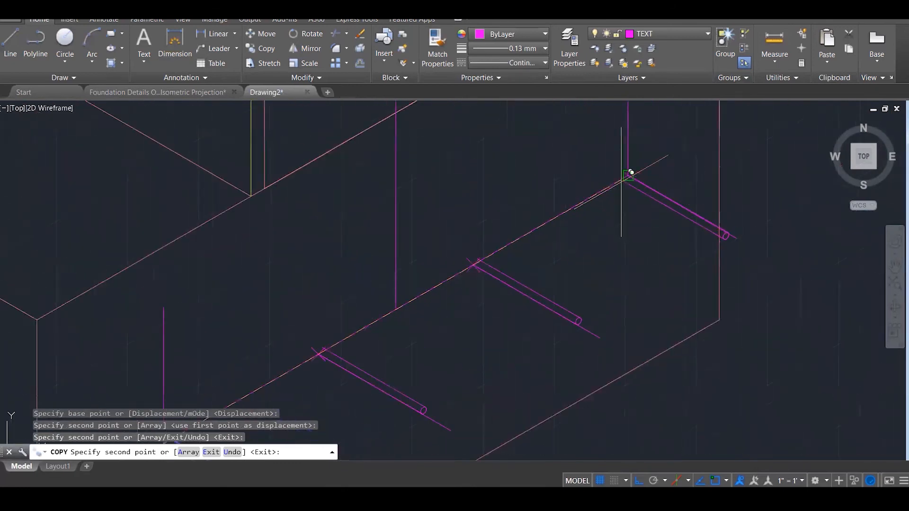
{"action": "left_click", "coordinate": [632, 172]}
{"action": "scroll", "coordinate": [635, 171], "scroll_direction": "down", "scroll_amount": 2}
{"action": "key", "text": "Escape"}
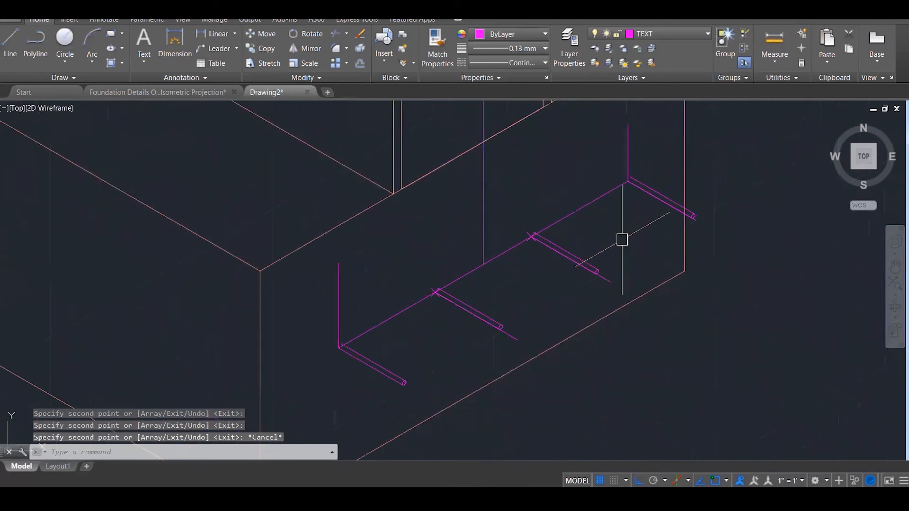
{"action": "key", "text": "Escape"}
{"action": "key", "text": "Escape"}
Erase the two original single bar lines that start at the cross marks on the footing's end face.
{"action": "left_click", "coordinate": [609, 281]}
{"action": "left_click", "coordinate": [503, 341]}
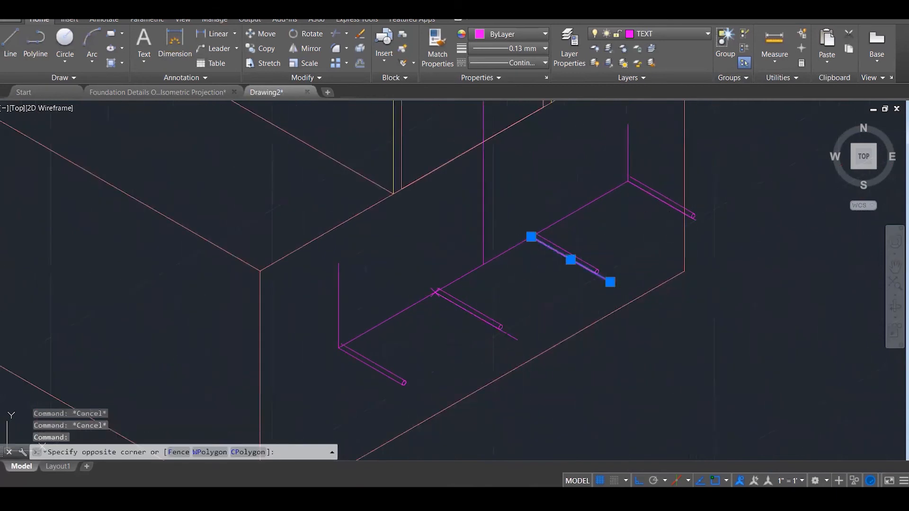
{"action": "left_click", "coordinate": [515, 337]}
{"action": "mouse_move", "coordinate": [518, 340]}
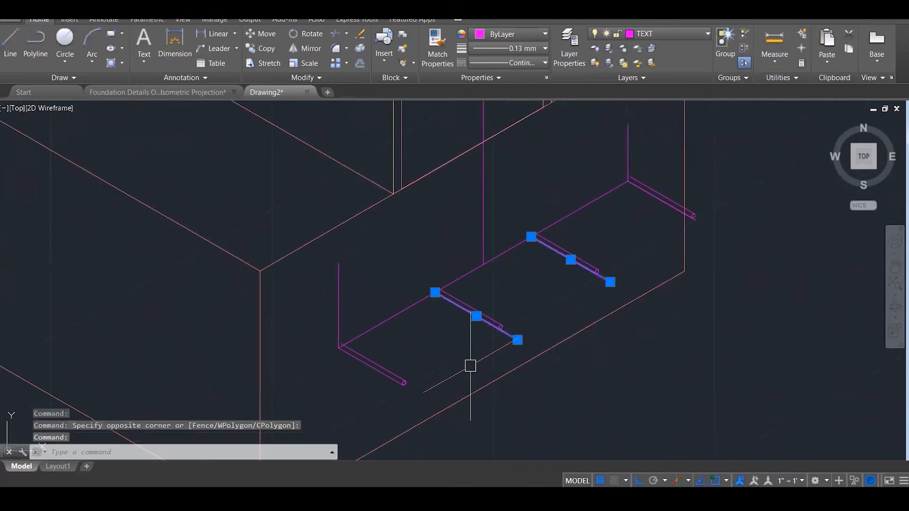
{"action": "key", "text": "Delete"}
Offset the wall's vertical bar line by 5 toward its right side.
{"action": "scroll", "coordinate": [634, 167], "scroll_direction": "down", "scroll_amount": 6}
{"action": "scroll", "coordinate": [535, 275], "scroll_direction": "down", "scroll_amount": 1}
{"action": "scroll", "coordinate": [543, 243], "scroll_direction": "up", "scroll_amount": 4}
{"action": "type", "text": "o"}
{"action": "key", "text": "Return"}
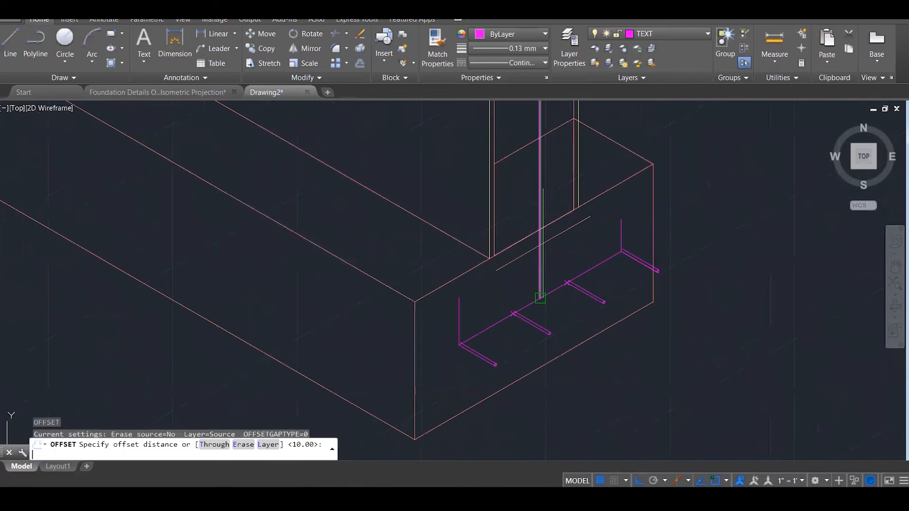
{"action": "type", "text": "5"}
{"action": "key", "text": "Return"}
{"action": "left_click", "coordinate": [543, 243]}
{"action": "left_click", "coordinate": [544, 252]}
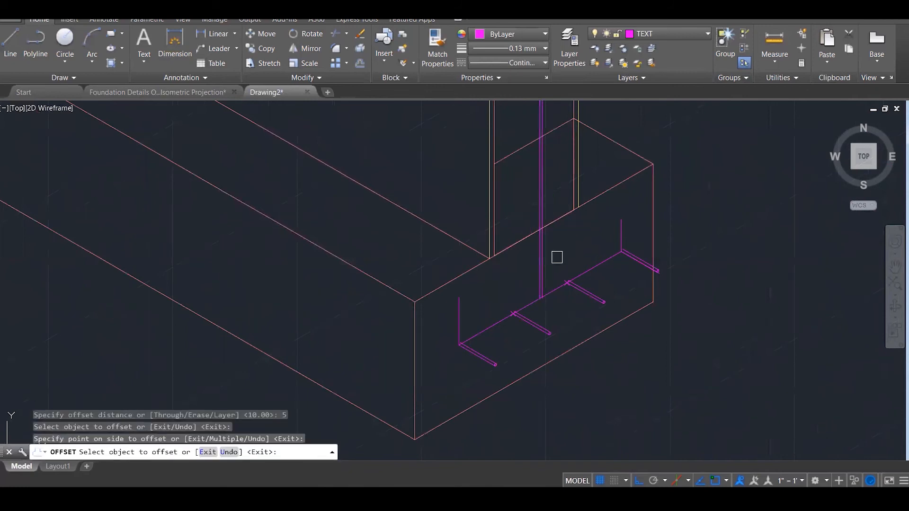
Offset the sloping footing bar line upward and its left upright hook line inward with the same distance of 5.
{"action": "left_click", "coordinate": [560, 294]}
{"action": "left_click", "coordinate": [555, 253]}
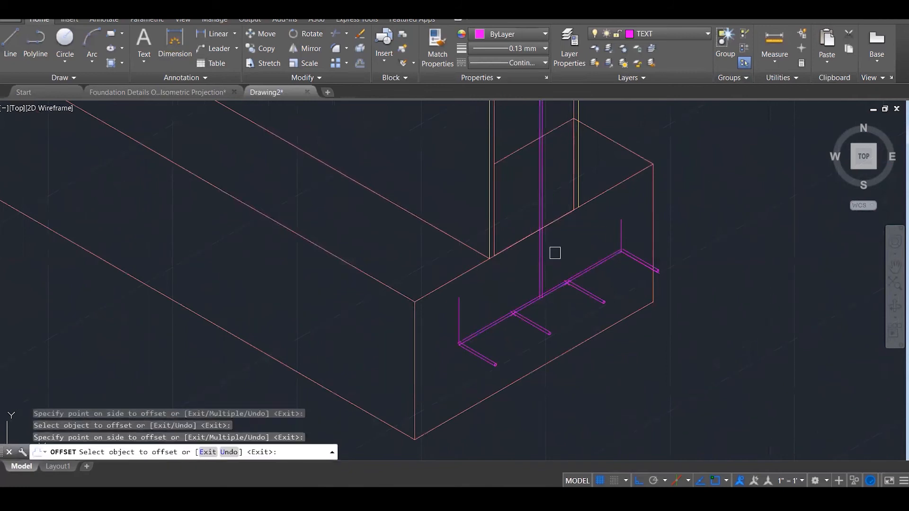
{"action": "left_click", "coordinate": [457, 317]}
{"action": "left_click", "coordinate": [478, 304]}
{"action": "key", "text": "Escape"}
{"action": "key", "text": "Escape"}
{"action": "key", "text": "Escape"}
{"action": "scroll", "coordinate": [595, 250], "scroll_direction": "up", "scroll_amount": 3}
{"action": "scroll", "coordinate": [595, 250], "scroll_direction": "down", "scroll_amount": 6}
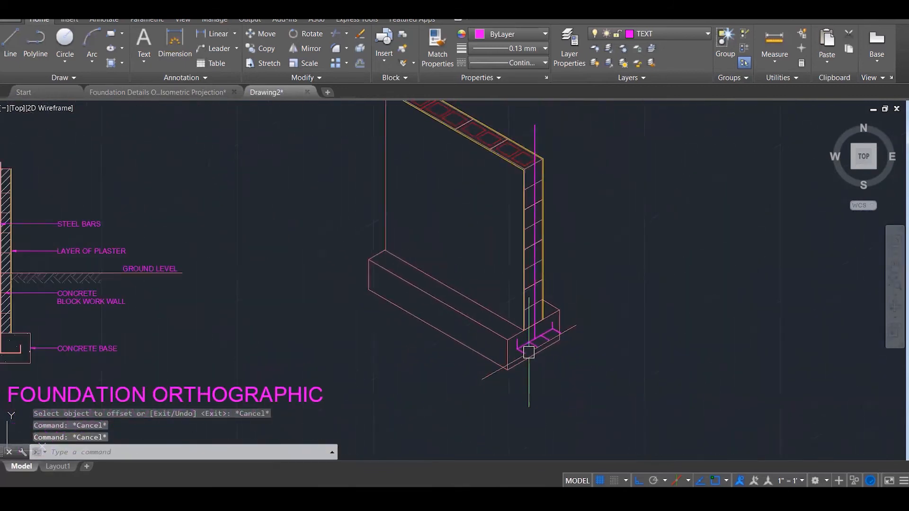
{"action": "scroll", "coordinate": [558, 301], "scroll_direction": "down", "scroll_amount": 1}
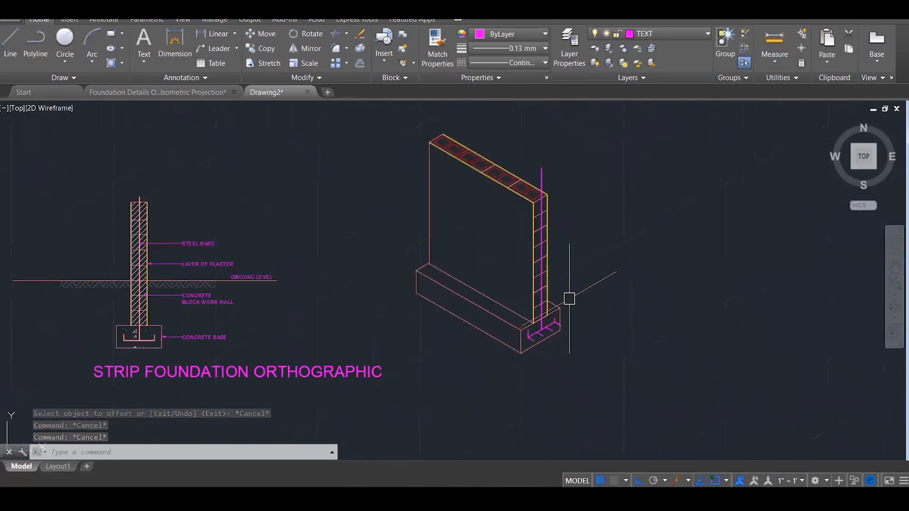
{"action": "scroll", "coordinate": [527, 332], "scroll_direction": "up", "scroll_amount": 4}
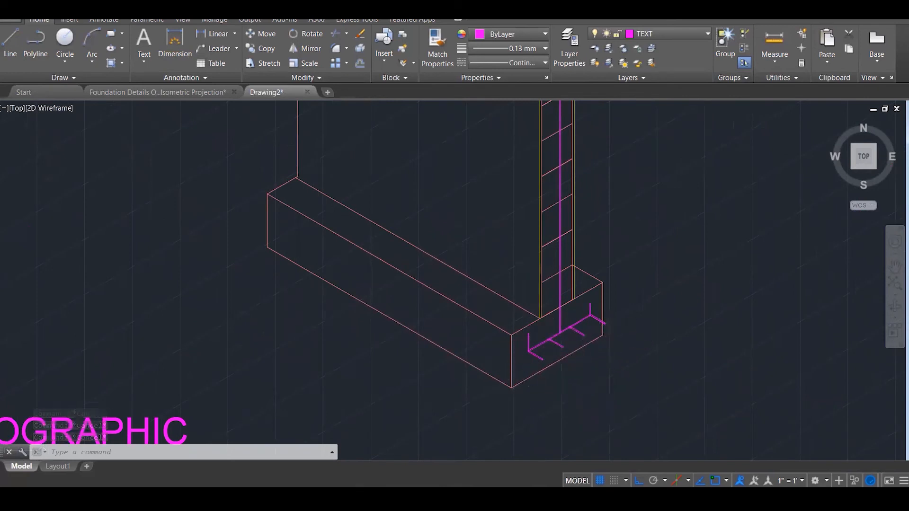
{"action": "scroll", "coordinate": [551, 365], "scroll_direction": "up", "scroll_amount": 4}
{"action": "scroll", "coordinate": [561, 367], "scroll_direction": "up", "scroll_amount": 3}
{"action": "left_click", "coordinate": [605, 379]}
{"action": "left_click", "coordinate": [478, 200]}
{"action": "left_click", "coordinate": [743, 294]}
{"action": "left_click", "coordinate": [617, 207]}
{"action": "scroll", "coordinate": [617, 208], "scroll_direction": "down", "scroll_amount": 4}
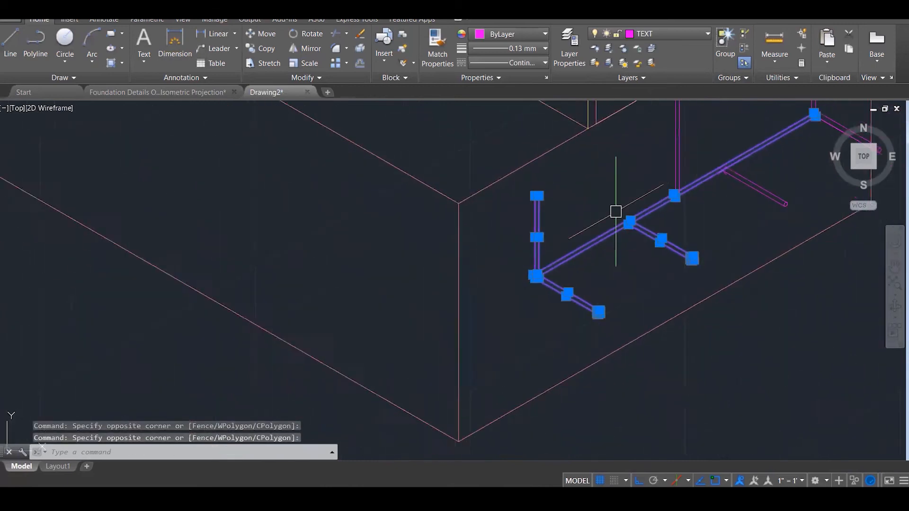
{"action": "key", "text": "Escape"}
{"action": "key", "text": "Escape"}
Erase the wall's vertical bar lines together with the sloping footing bar lines.
{"action": "scroll", "coordinate": [667, 212], "scroll_direction": "up", "scroll_amount": 3}
{"action": "left_click", "coordinate": [669, 215]}
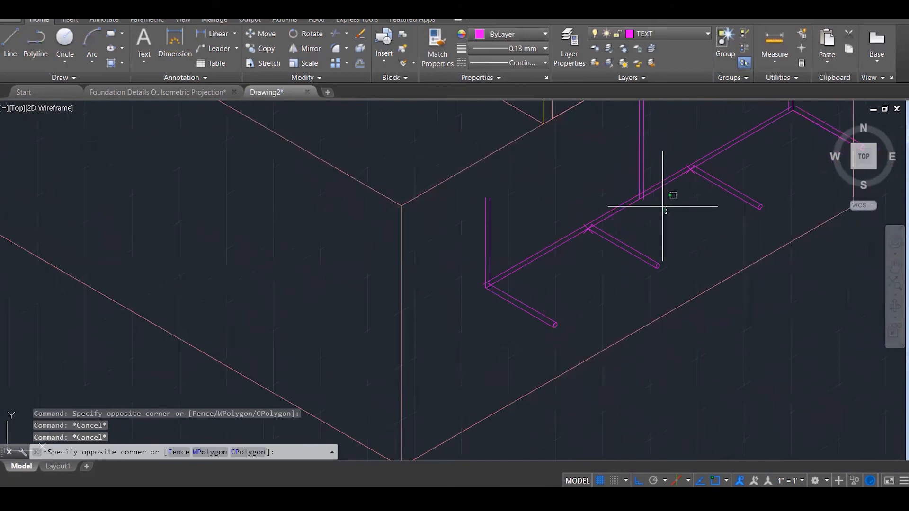
{"action": "left_click", "coordinate": [631, 160]}
{"action": "key", "text": "Delete"}
Erase the upright hook lines at both ends of the former sloping footing bar, leaving only the four short bars.
{"action": "left_click", "coordinate": [498, 270]}
{"action": "left_click", "coordinate": [464, 217]}
{"action": "key", "text": "Delete"}
{"action": "scroll", "coordinate": [588, 211], "scroll_direction": "down", "scroll_amount": 3}
{"action": "scroll", "coordinate": [609, 195], "scroll_direction": "up", "scroll_amount": 3}
{"action": "left_click", "coordinate": [647, 190]}
{"action": "left_click", "coordinate": [615, 183]}
{"action": "key", "text": "Delete"}
{"action": "scroll", "coordinate": [615, 184], "scroll_direction": "down", "scroll_amount": 3}
{"action": "key", "text": "Escape"}
{"action": "key", "text": "Escape"}
{"action": "key", "text": "Escape"}
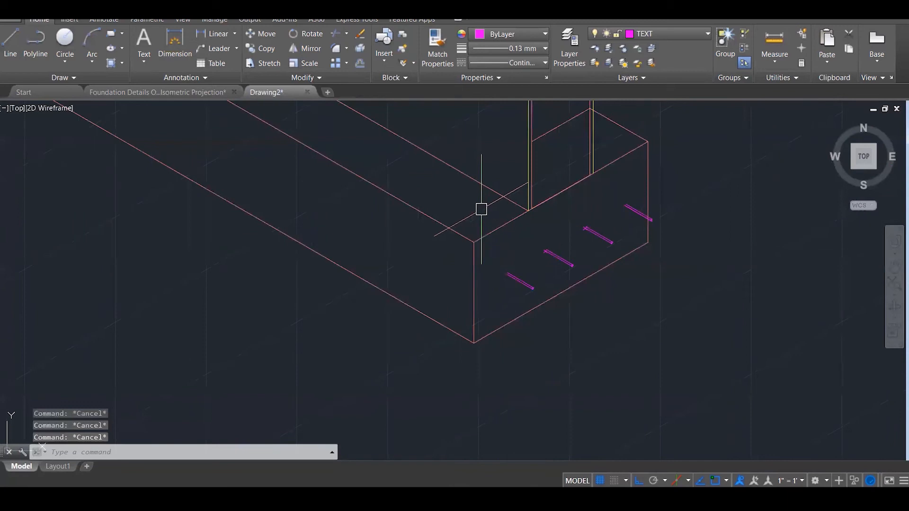
Move the four short footing bars to the HATCH layer and regenerate the drawing.
{"action": "left_click", "coordinate": [481, 209]}
{"action": "left_click", "coordinate": [694, 310]}
{"action": "left_click", "coordinate": [612, 183]}
{"action": "left_click", "coordinate": [687, 225]}
{"action": "left_click", "coordinate": [699, 32]}
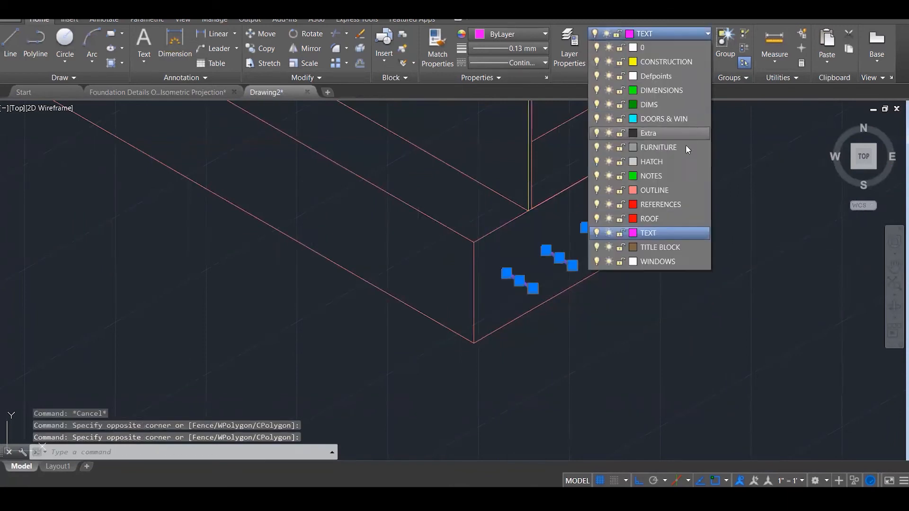
{"action": "left_click", "coordinate": [665, 161]}
{"action": "key", "text": "Escape"}
{"action": "scroll", "coordinate": [621, 220], "scroll_direction": "up", "scroll_amount": 3}
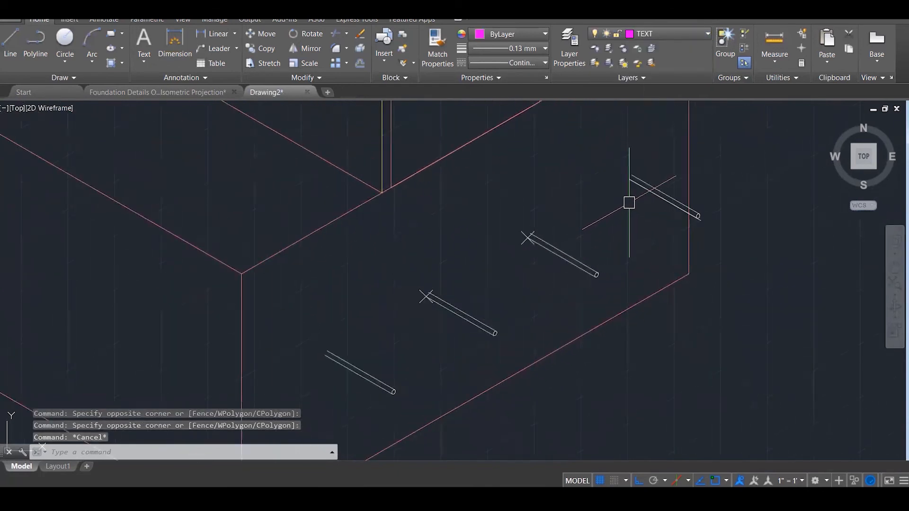
{"action": "type", "text": "RE"}
{"action": "key", "text": "Return"}
{"action": "scroll", "coordinate": [621, 225], "scroll_direction": "down", "scroll_amount": 3}
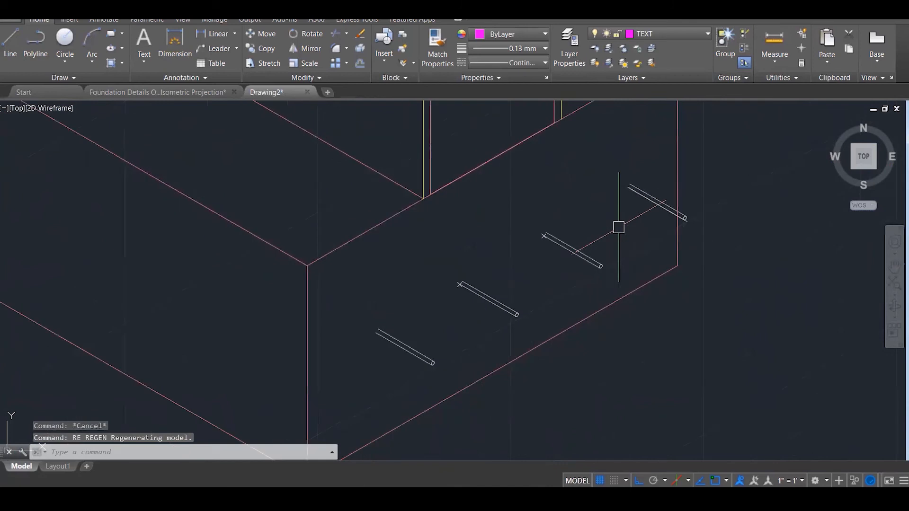
Hatch the top, front and end faces of the isometric footing with the SOLID pattern.
{"action": "scroll", "coordinate": [614, 244], "scroll_direction": "down", "scroll_amount": 5}
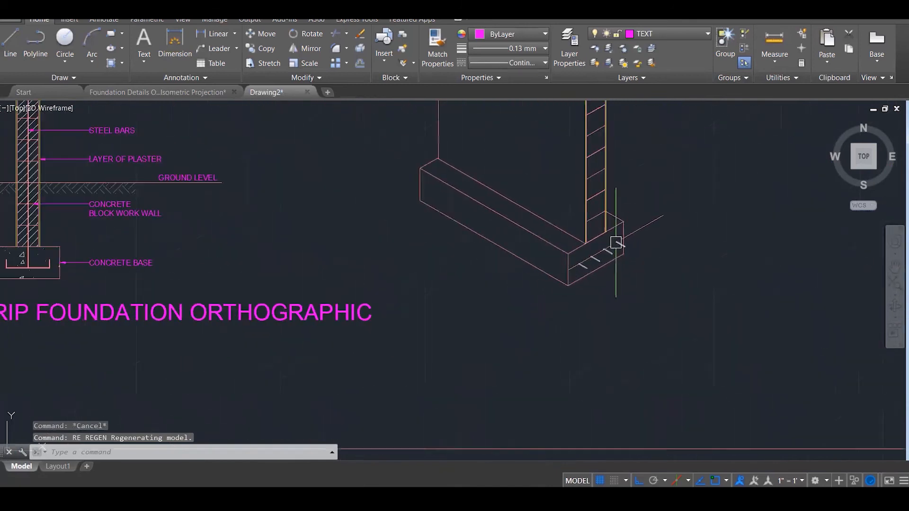
{"action": "scroll", "coordinate": [651, 175], "scroll_direction": "up", "scroll_amount": 1}
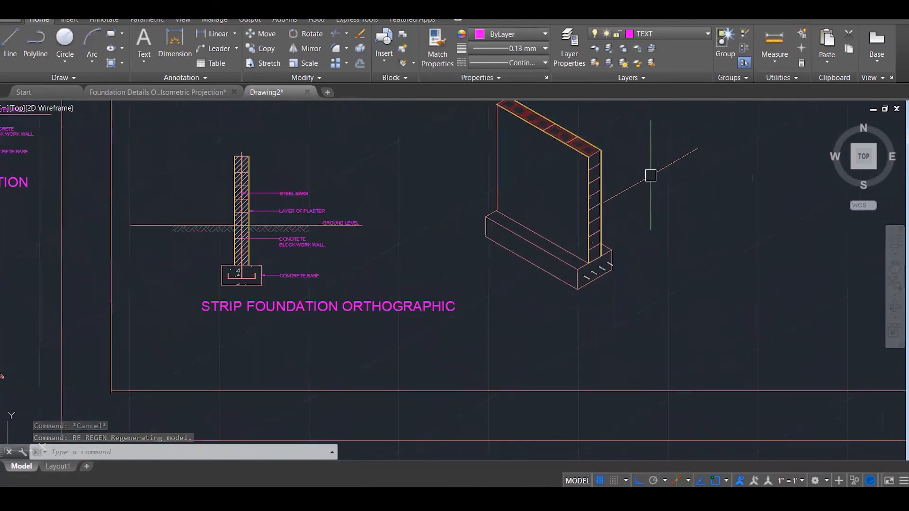
{"action": "type", "text": "H"}
{"action": "key", "text": "Return"}
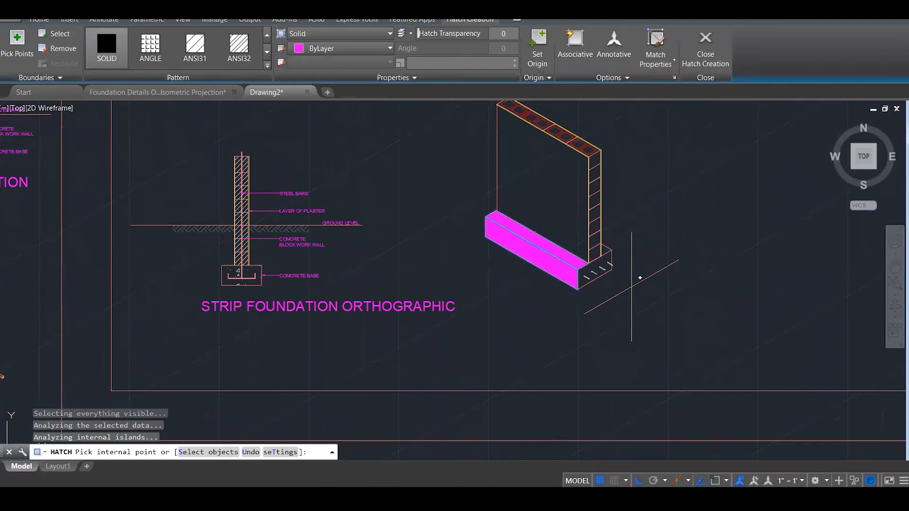
{"action": "scroll", "coordinate": [618, 243], "scroll_direction": "up", "scroll_amount": 3}
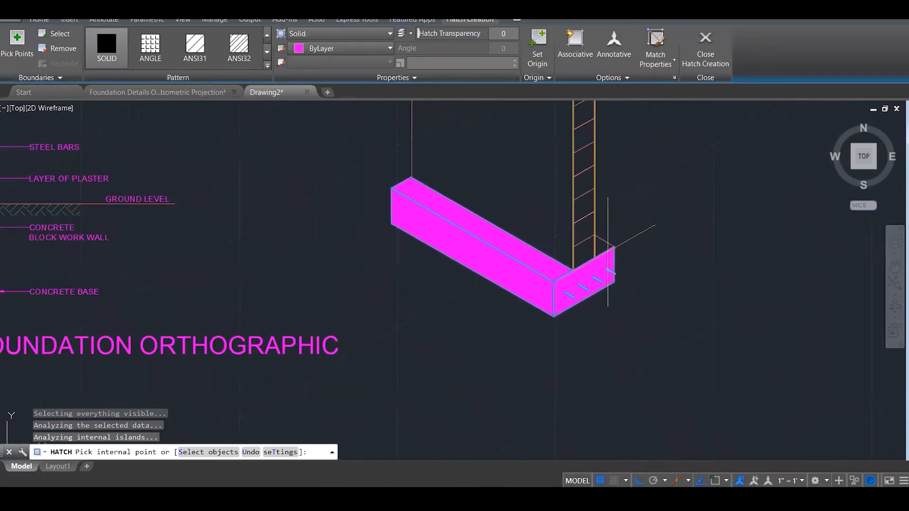
{"action": "scroll", "coordinate": [685, 251], "scroll_direction": "down", "scroll_amount": 3}
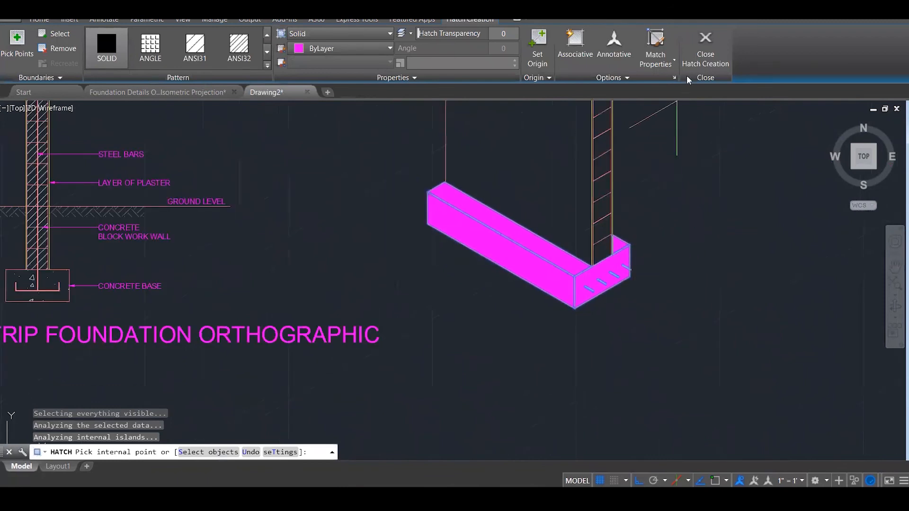
{"action": "left_click", "coordinate": [705, 48]}
Match the isometric footing's solid hatch to the concrete hatch in the orthographic section's base.
{"action": "type", "text": "ma"}
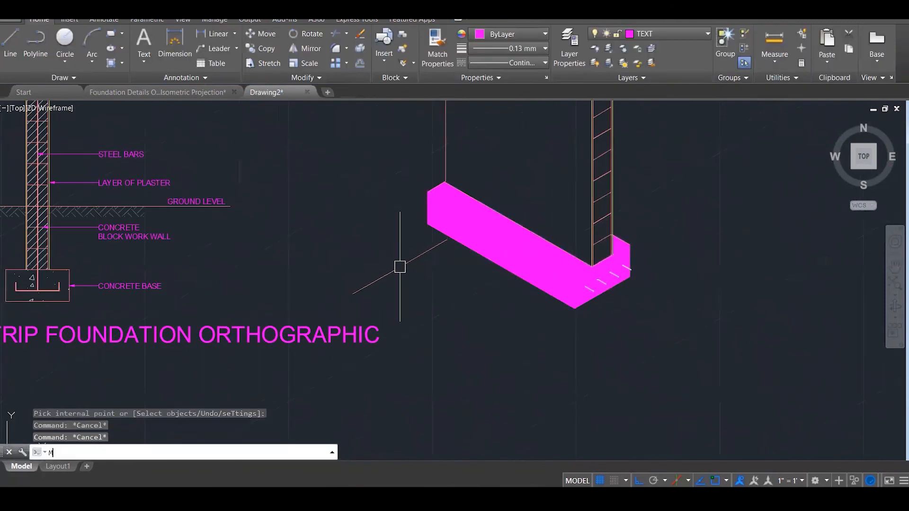
{"action": "key", "text": "Return"}
{"action": "scroll", "coordinate": [486, 287], "scroll_direction": "down", "scroll_amount": 8}
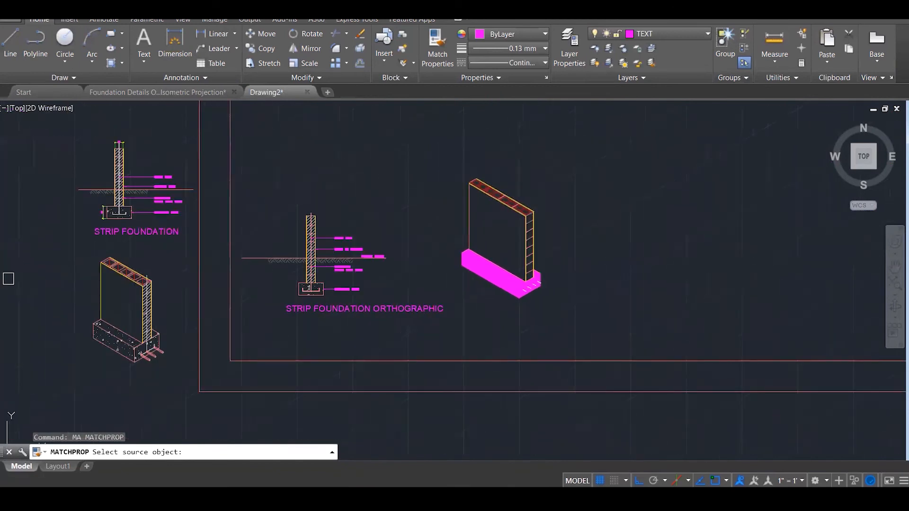
{"action": "scroll", "coordinate": [8, 279], "scroll_direction": "up", "scroll_amount": 1}
{"action": "scroll", "coordinate": [284, 303], "scroll_direction": "up", "scroll_amount": 1}
{"action": "scroll", "coordinate": [304, 304], "scroll_direction": "up", "scroll_amount": 4}
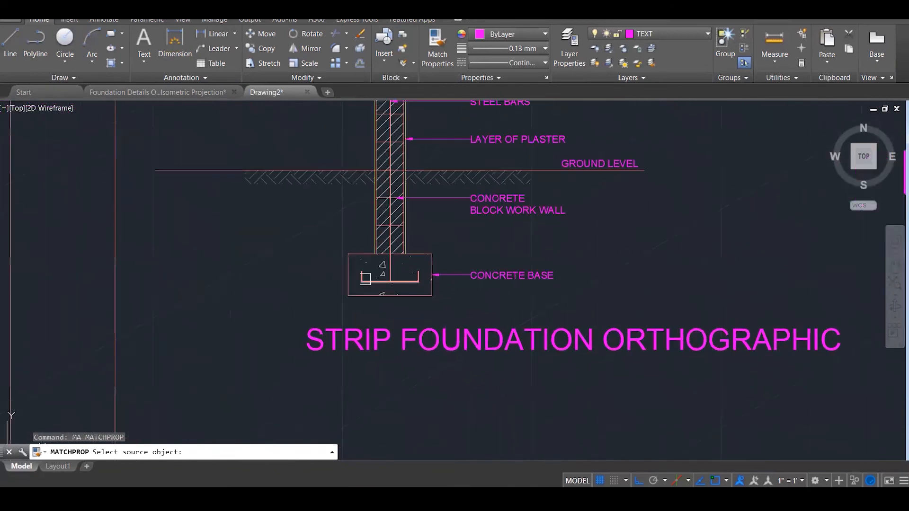
{"action": "left_click", "coordinate": [377, 269]}
{"action": "scroll", "coordinate": [361, 264], "scroll_direction": "down", "scroll_amount": 3}
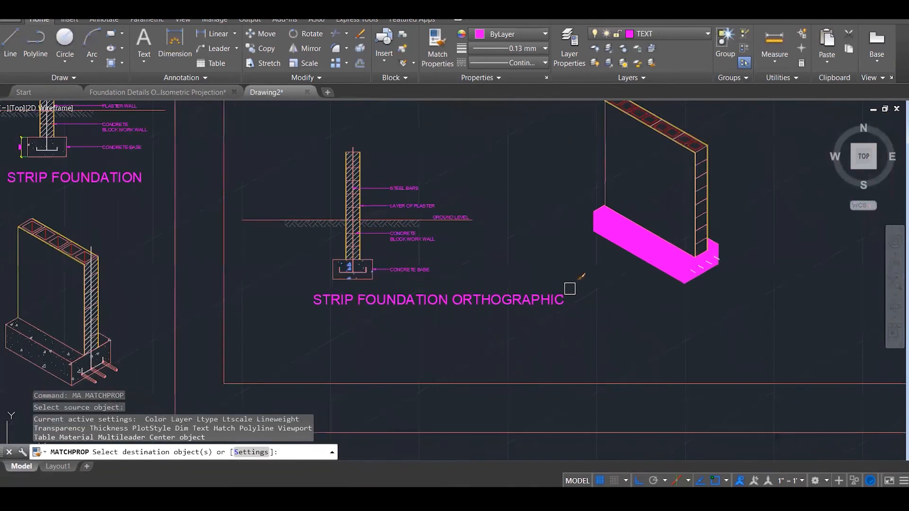
{"action": "left_click", "coordinate": [637, 253]}
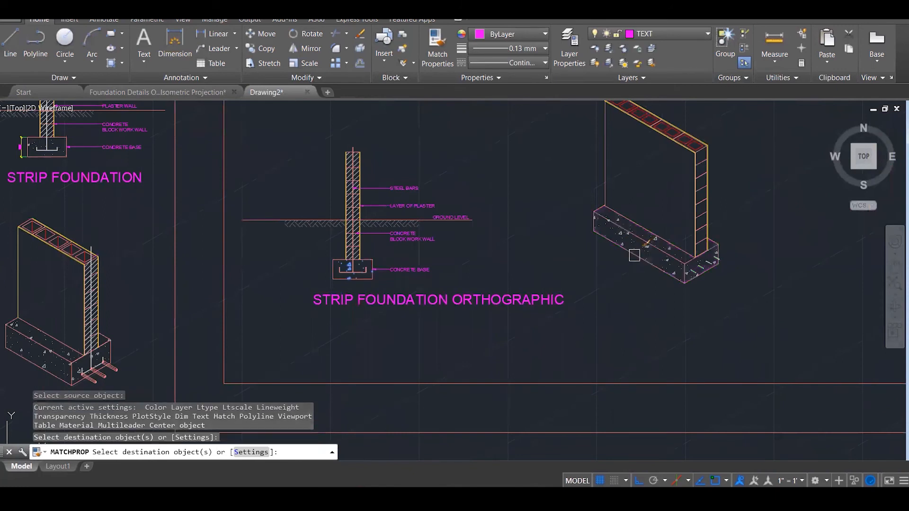
{"action": "key", "text": "Escape"}
{"action": "key", "text": "Escape"}
{"action": "key", "text": "Escape"}
{"action": "key", "text": "Escape"}
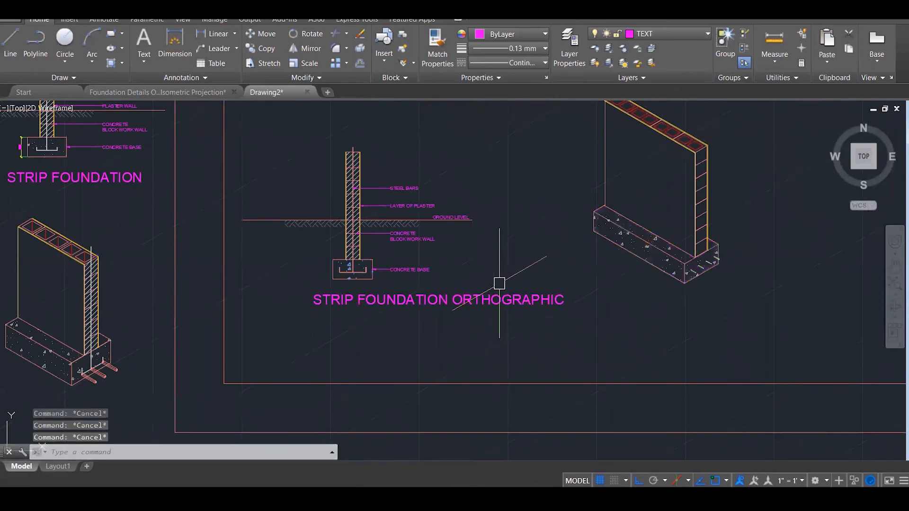
Hatch the block cells on the isometric wall's end face with the SOLID pattern.
{"action": "type", "text": "h"}
{"action": "key", "text": "Return"}
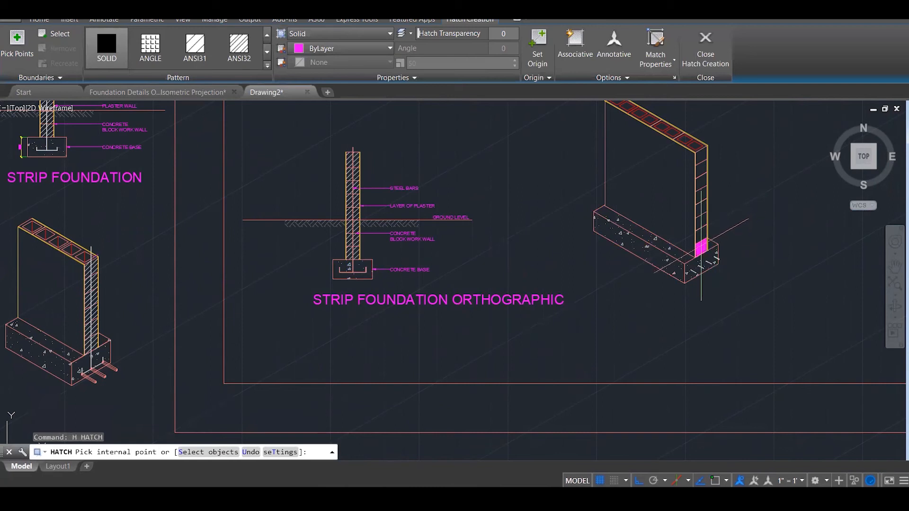
{"action": "left_click", "coordinate": [701, 241]}
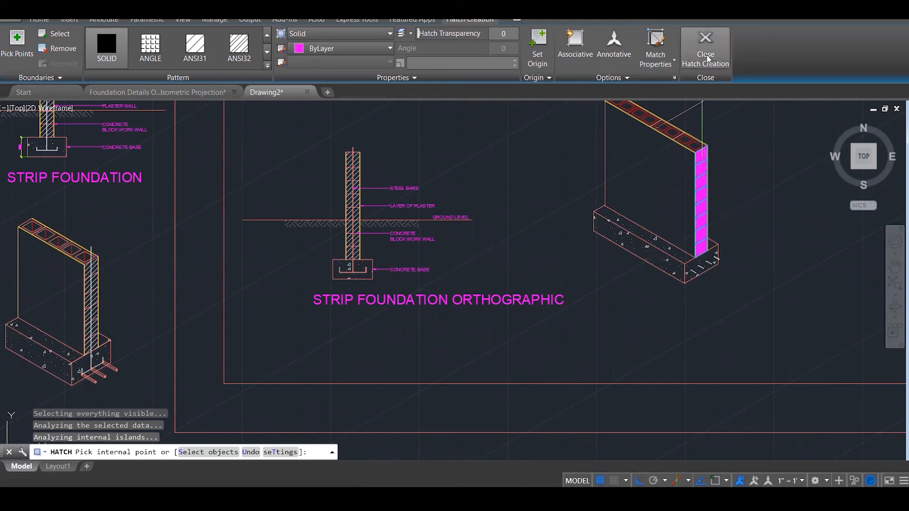
{"action": "left_click", "coordinate": [705, 50]}
Match the solid hatch on the isometric wall's end face to the diagonal block hatch of the reference isometric wall.
{"action": "type", "text": "ma"}
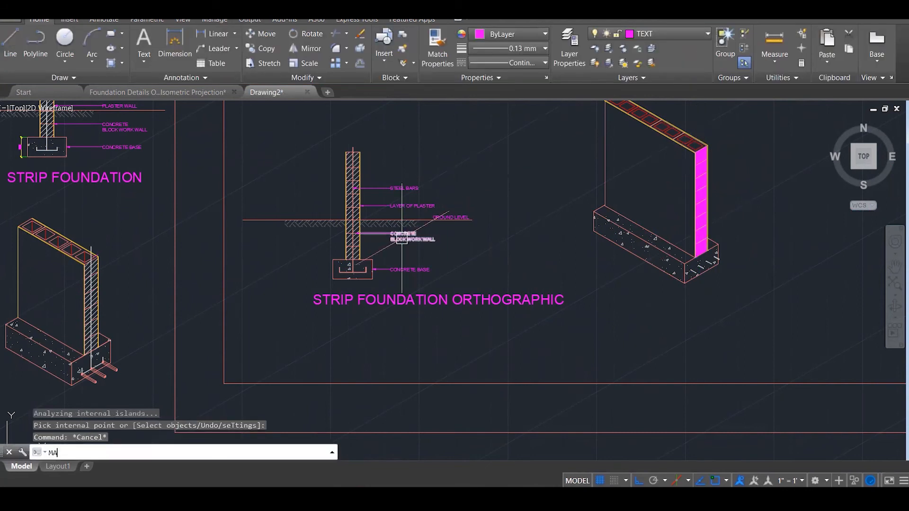
{"action": "key", "text": "Return"}
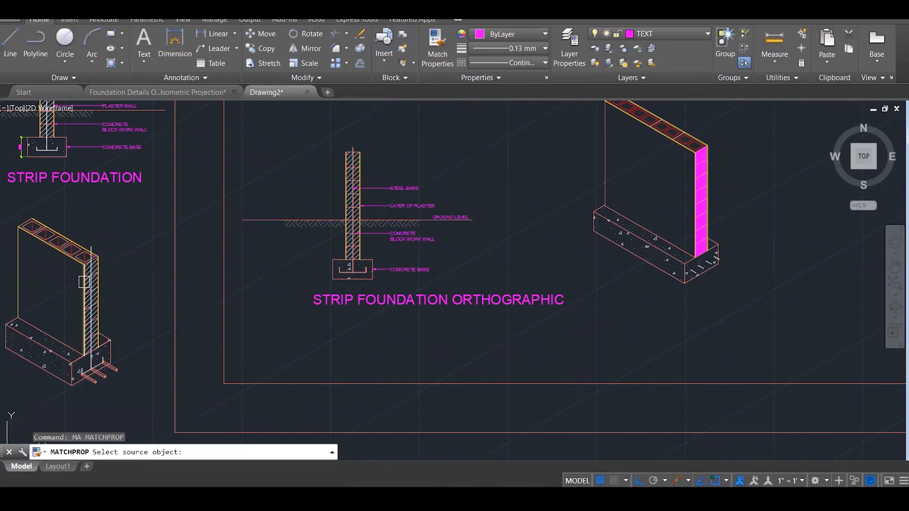
{"action": "scroll", "coordinate": [83, 282], "scroll_direction": "up", "scroll_amount": 4}
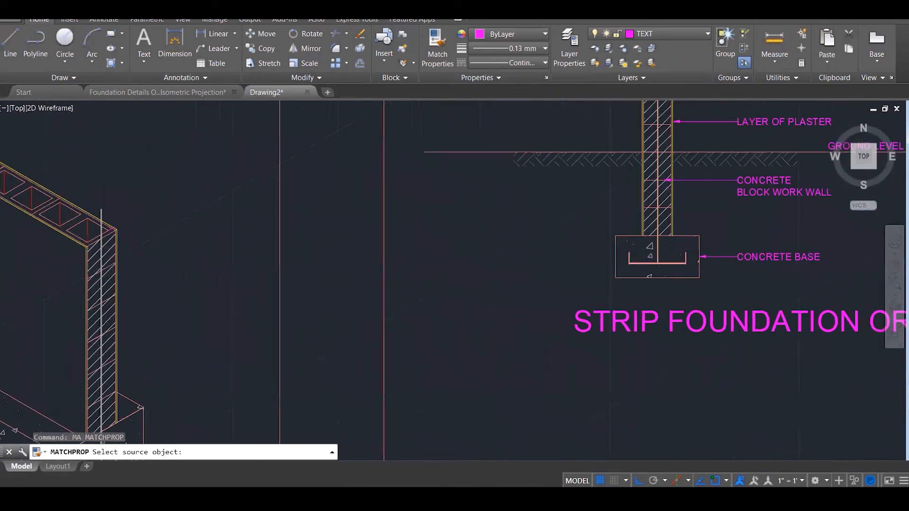
{"action": "left_click", "coordinate": [95, 293]}
{"action": "scroll", "coordinate": [96, 293], "scroll_direction": "down", "scroll_amount": 5}
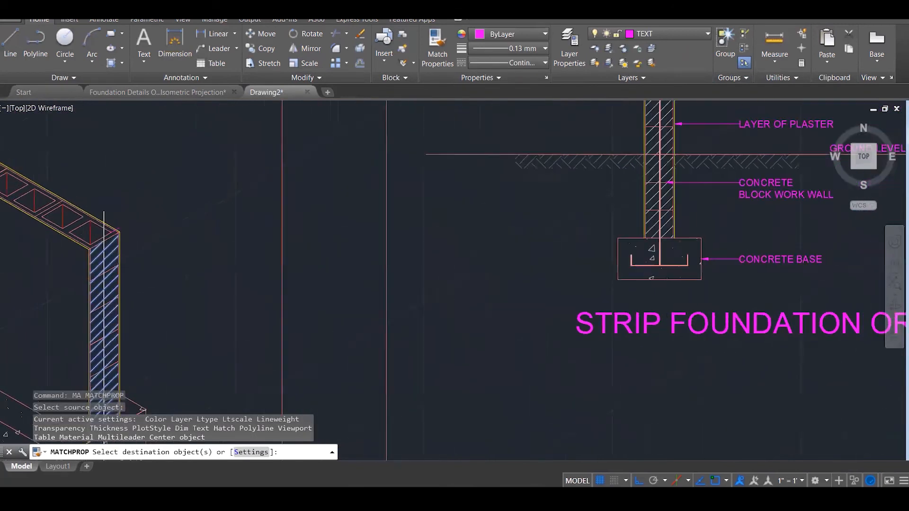
{"action": "scroll", "coordinate": [637, 200], "scroll_direction": "up", "scroll_amount": 6}
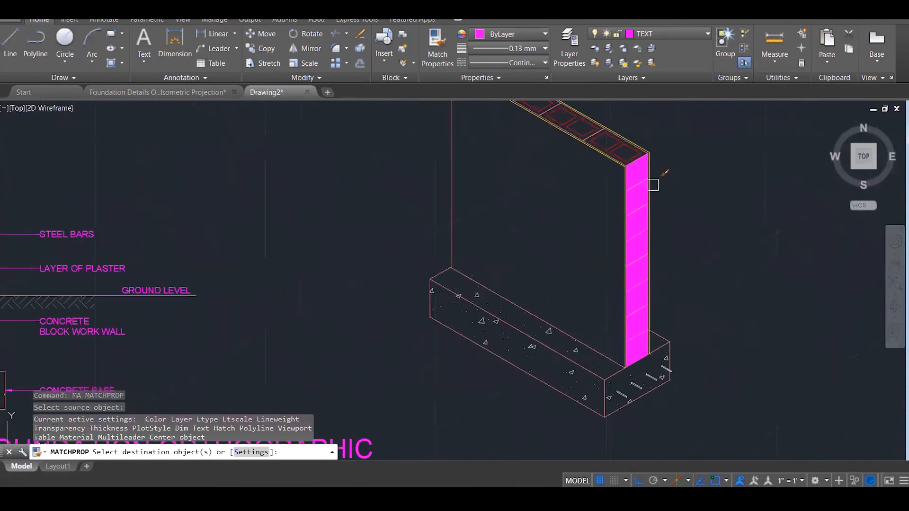
{"action": "left_click", "coordinate": [636, 201]}
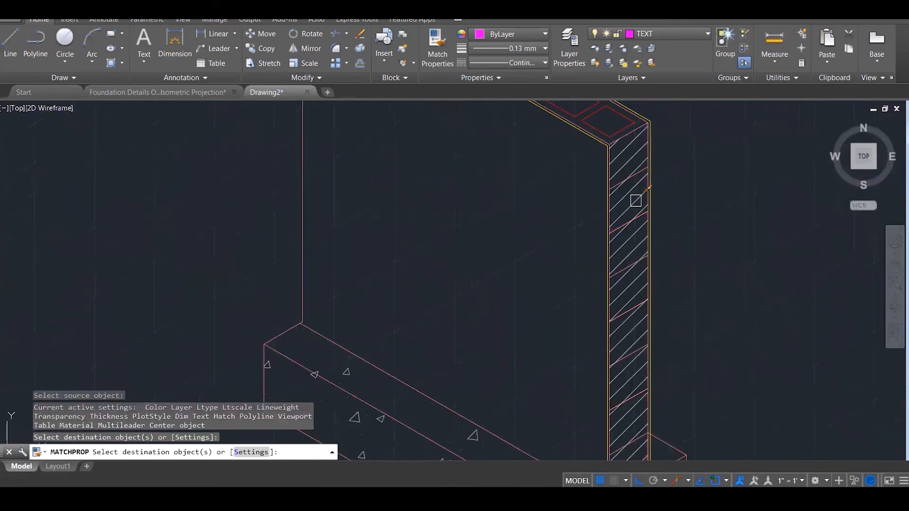
{"action": "key", "text": "Escape"}
{"action": "left_click", "coordinate": [634, 199]}
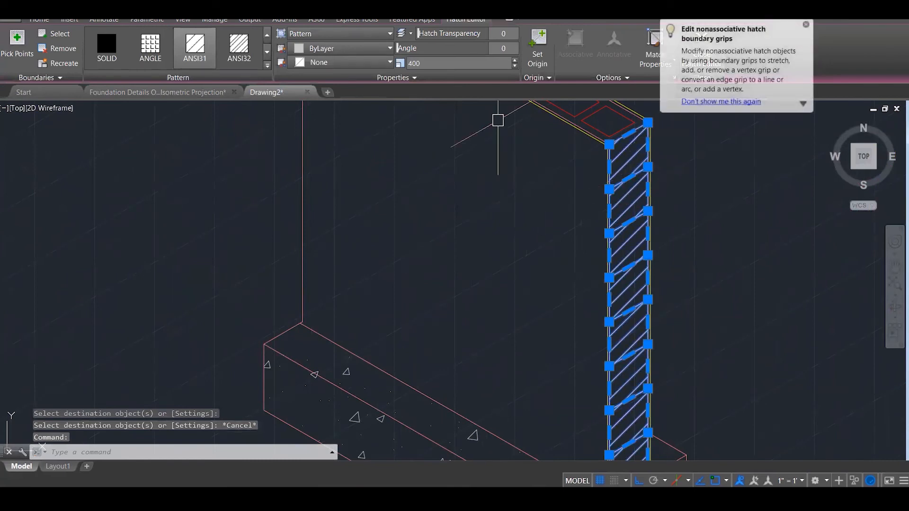
{"action": "key", "text": "Escape"}
{"action": "scroll", "coordinate": [671, 195], "scroll_direction": "down", "scroll_amount": 3}
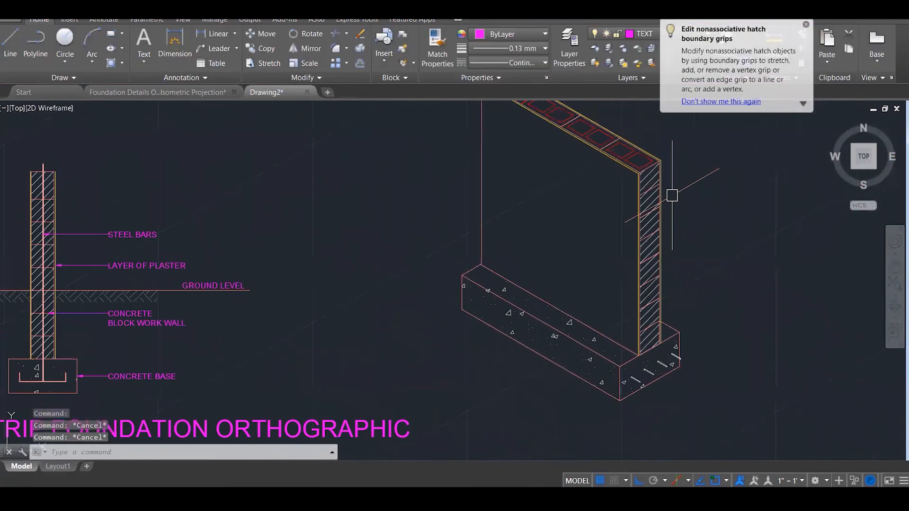
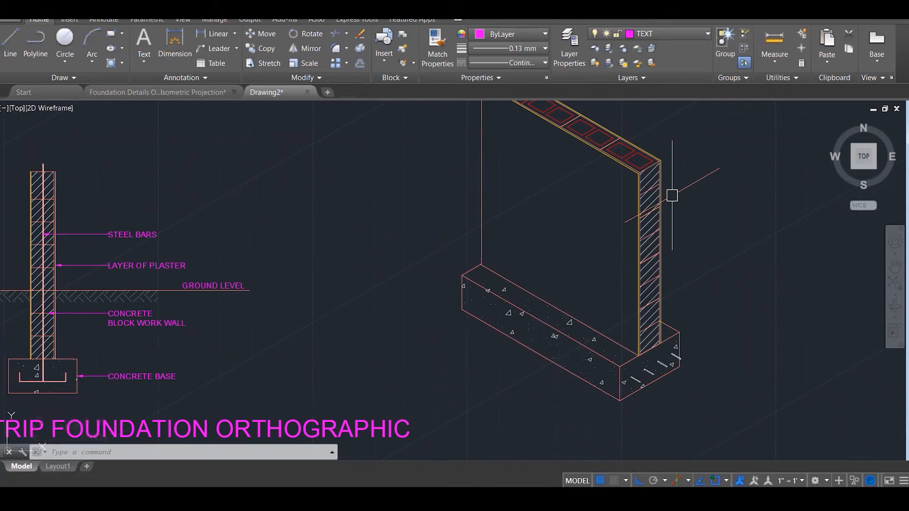
{"action": "scroll", "coordinate": [671, 196], "scroll_direction": "down", "scroll_amount": 4}
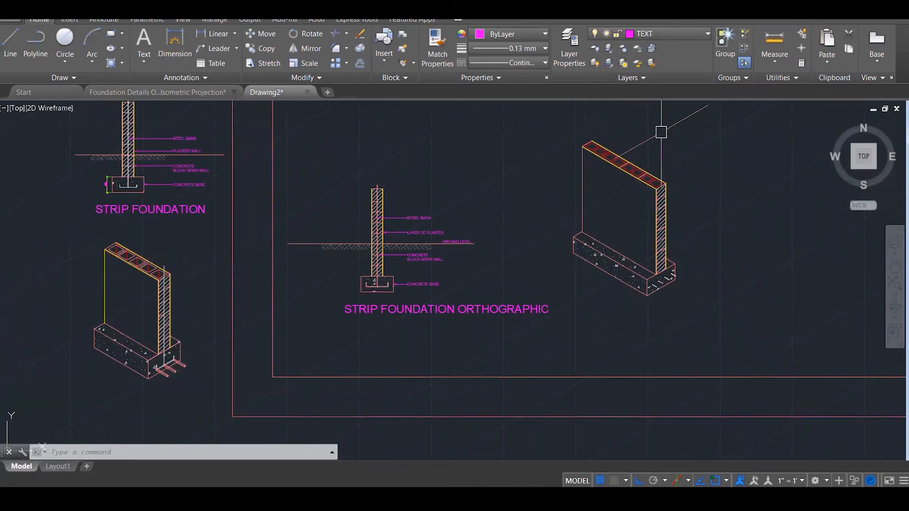
Copy the rearmost short bar on the footing's end face straight up to beside the isometric wall's top corner.
{"action": "scroll", "coordinate": [660, 132], "scroll_direction": "up", "scroll_amount": 6}
{"action": "key", "text": "Escape"}
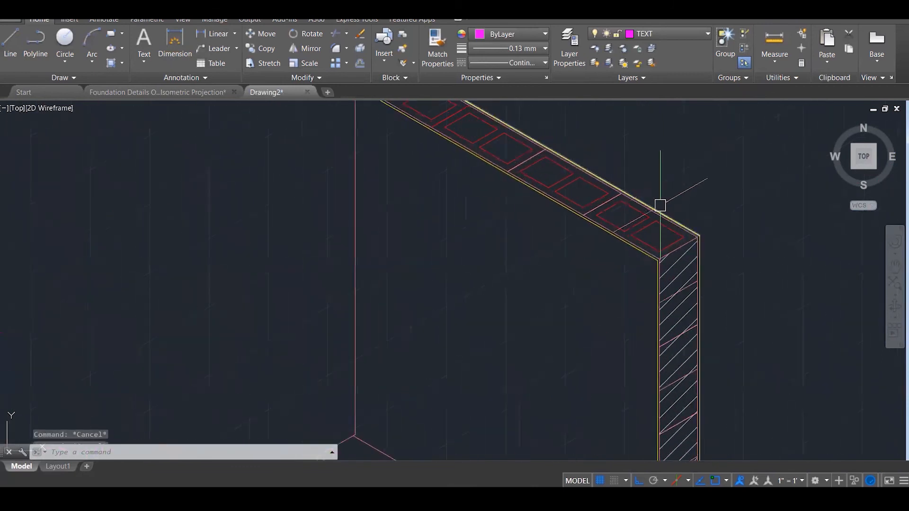
{"action": "key", "text": "Escape"}
{"action": "scroll", "coordinate": [661, 205], "scroll_direction": "down", "scroll_amount": 8}
{"action": "scroll", "coordinate": [710, 331], "scroll_direction": "up", "scroll_amount": 6}
{"action": "scroll", "coordinate": [716, 335], "scroll_direction": "up", "scroll_amount": 8}
{"action": "left_click", "coordinate": [666, 201]}
{"action": "left_click", "coordinate": [828, 302]}
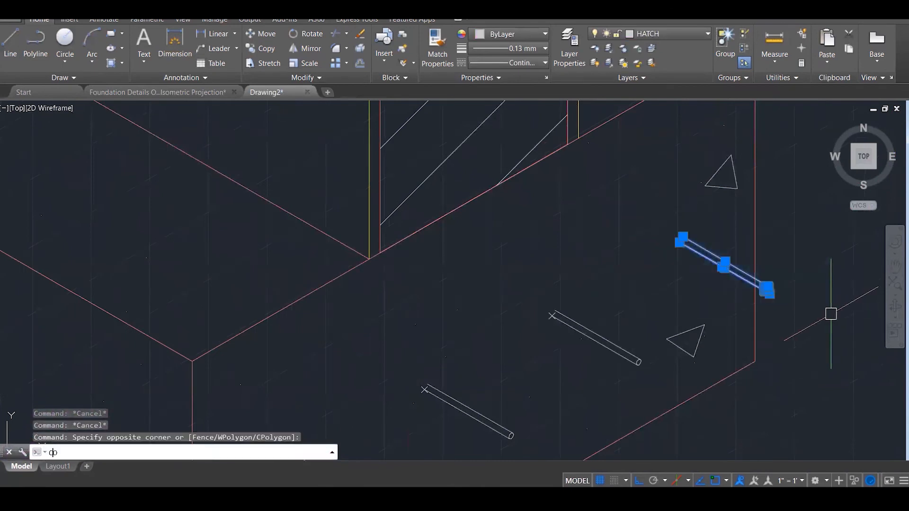
{"action": "key", "text": "Return"}
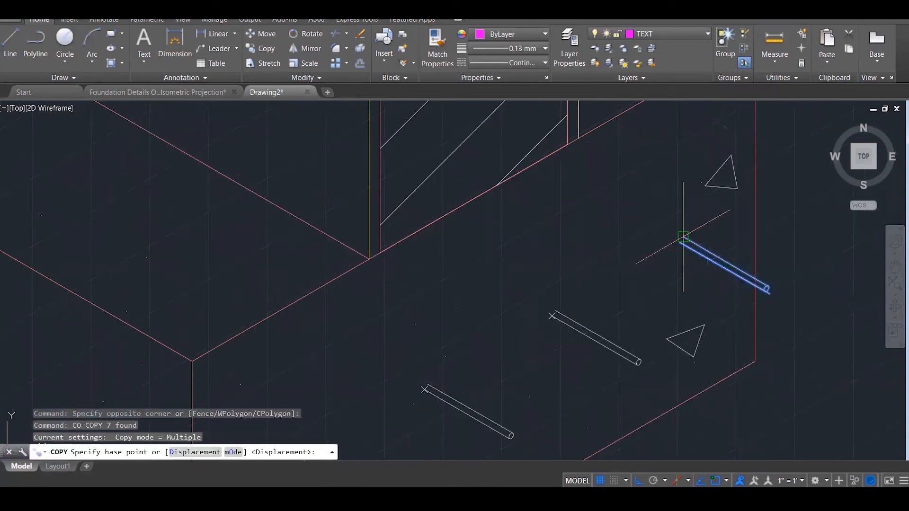
{"action": "left_click", "coordinate": [684, 237]}
{"action": "scroll", "coordinate": [668, 303], "scroll_direction": "down", "scroll_amount": 5}
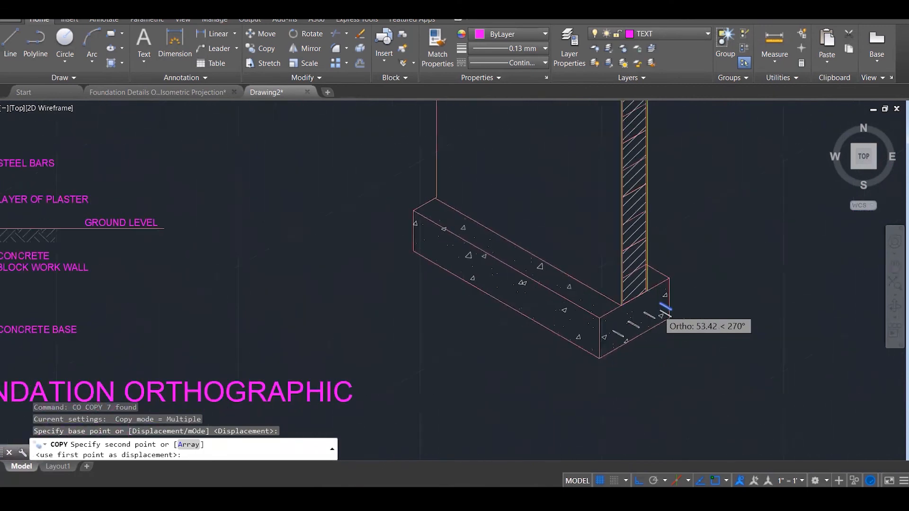
{"action": "scroll", "coordinate": [664, 203], "scroll_direction": "down", "scroll_amount": 3}
{"action": "scroll", "coordinate": [658, 172], "scroll_direction": "up", "scroll_amount": 5}
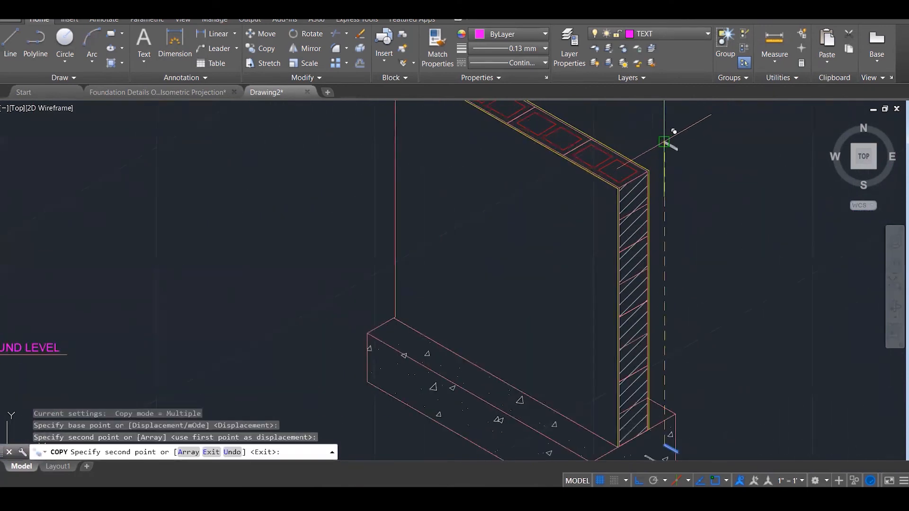
{"action": "scroll", "coordinate": [665, 145], "scroll_direction": "up", "scroll_amount": 5}
Try to rotate the copied bar about its lower end.
{"action": "key", "text": "Escape"}
{"action": "type", "text": "RO"}
{"action": "key", "text": "Return"}
{"action": "left_click", "coordinate": [606, 138]}
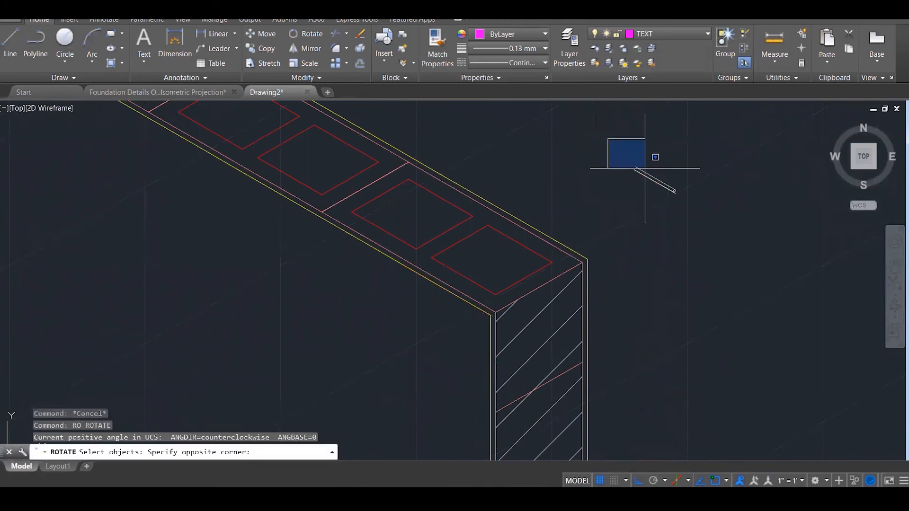
{"action": "left_click", "coordinate": [702, 213]}
{"action": "key", "text": "Return"}
{"action": "left_click", "coordinate": [674, 190]}
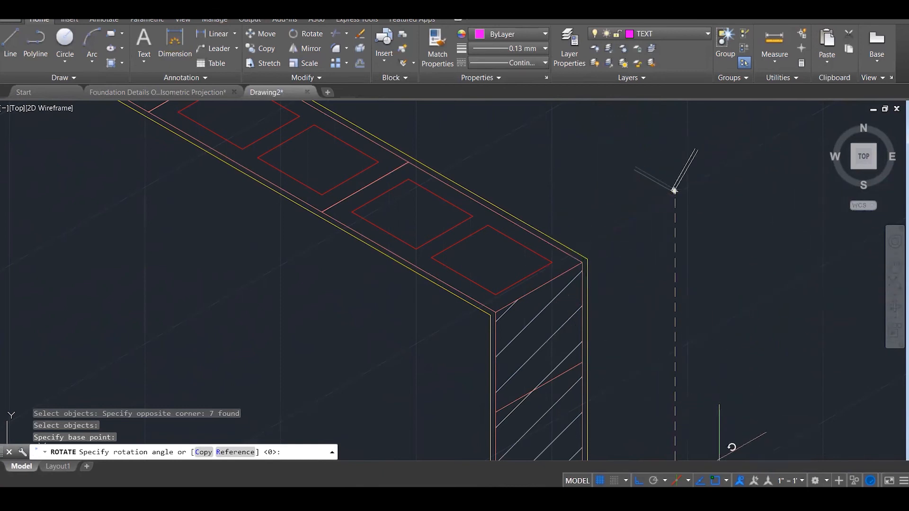
{"action": "key", "text": "Escape"}
Delete the copied bar beside the wall's top corner.
{"action": "left_click", "coordinate": [618, 138]}
{"action": "left_click", "coordinate": [767, 268]}
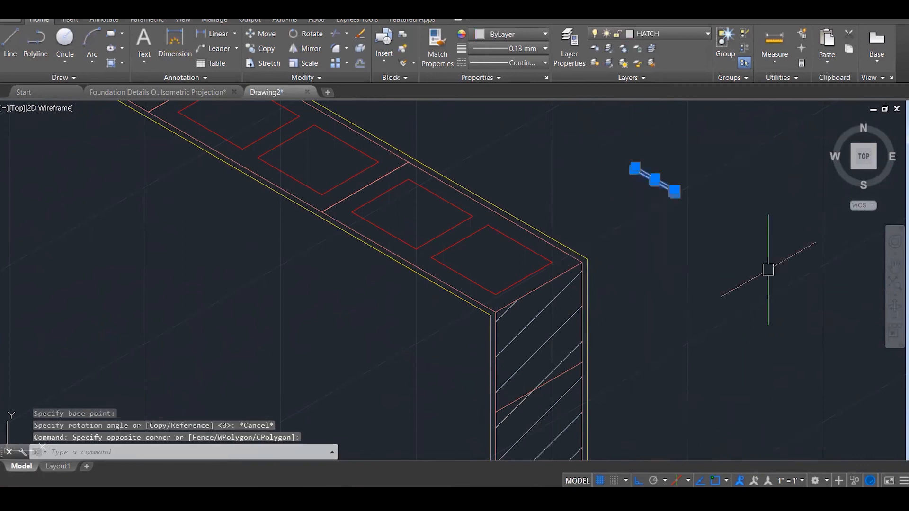
{"action": "key", "text": "Delete"}
Draw a vertical line from the middle of the end block's last core up past the top of the wall.
{"action": "scroll", "coordinate": [541, 264], "scroll_direction": "up", "scroll_amount": 1}
{"action": "type", "text": "l"}
{"action": "key", "text": "Return"}
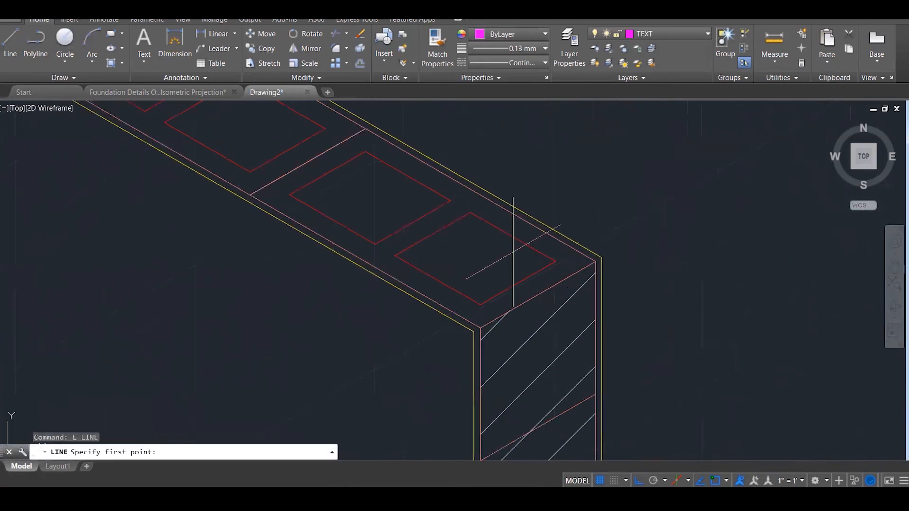
{"action": "left_click", "coordinate": [478, 259]}
{"action": "scroll", "coordinate": [497, 264], "scroll_direction": "down", "scroll_amount": 1}
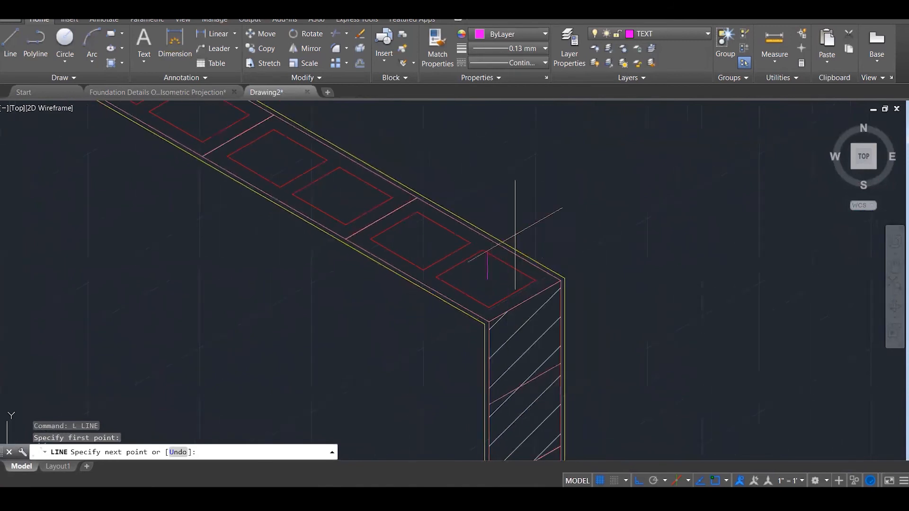
{"action": "left_click", "coordinate": [501, 173]}
{"action": "key", "text": "Escape"}
{"action": "key", "text": "Return"}
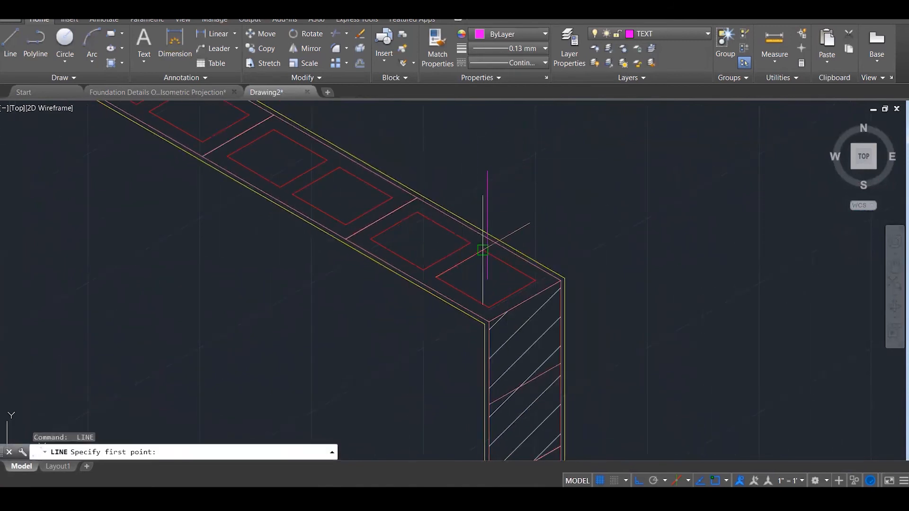
{"action": "left_click", "coordinate": [429, 240]}
{"action": "key", "text": "Escape"}
{"action": "type", "text": "l"}
{"action": "key", "text": "Return"}
{"action": "key", "text": "Escape"}
{"action": "key", "text": "Escape"}
{"action": "key", "text": "Escape"}
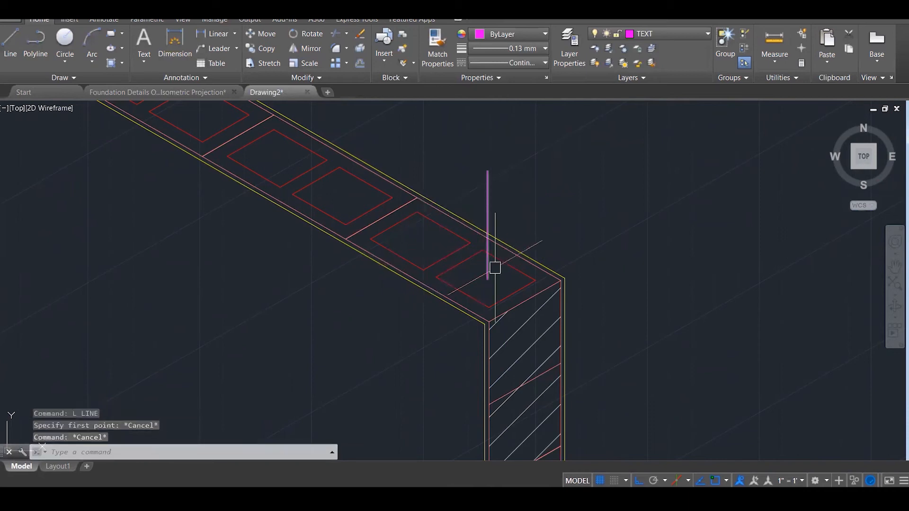
{"action": "scroll", "coordinate": [525, 168], "scroll_direction": "up", "scroll_amount": 5}
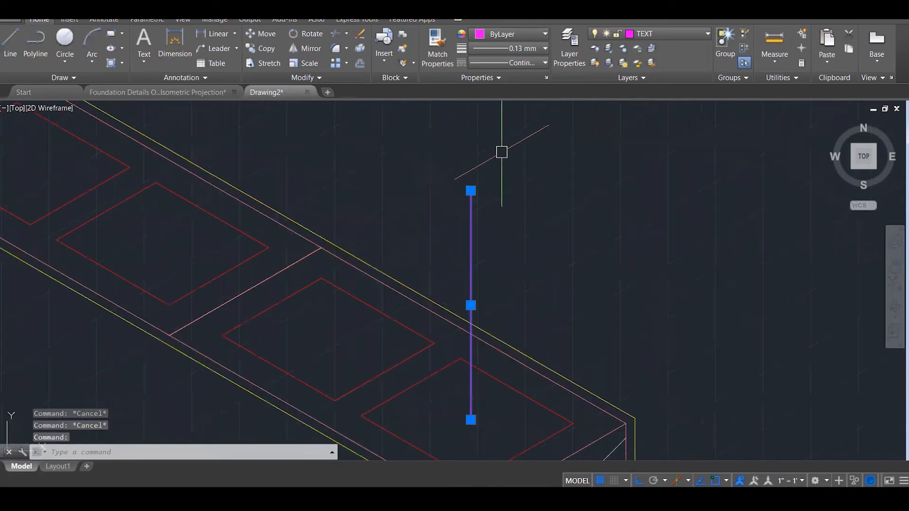
{"action": "key", "text": "Escape"}
Switch to the top isoplane and draw an isometric square with 10-unit sides at the upper end of the vertical line.
{"action": "type", "text": "l"}
{"action": "key", "text": "Return"}
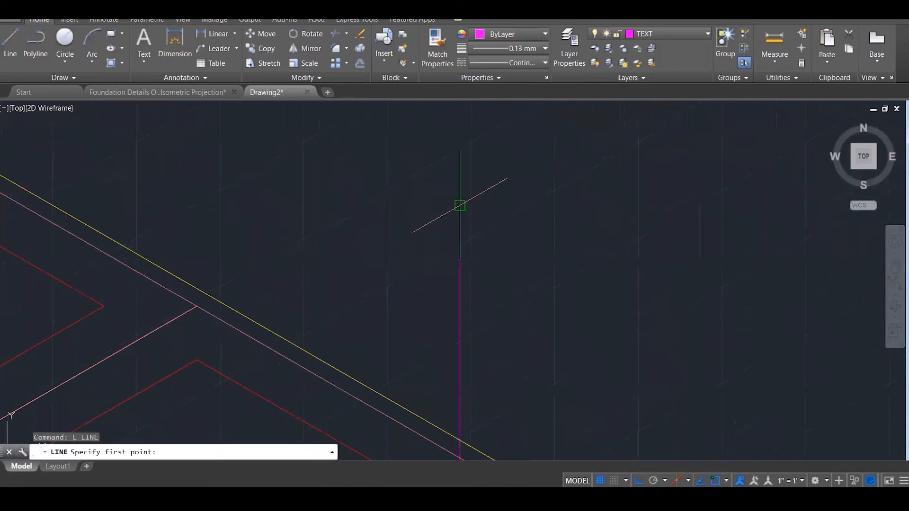
{"action": "left_click", "coordinate": [688, 480]}
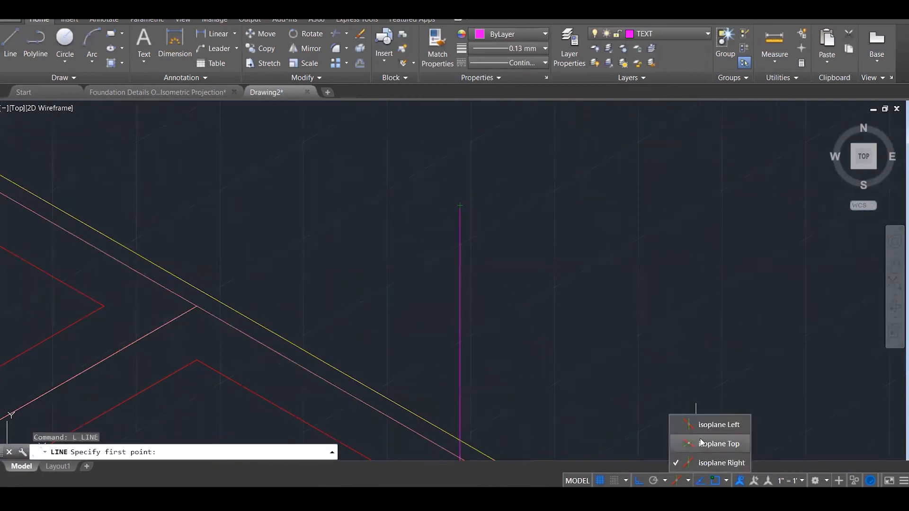
{"action": "left_click", "coordinate": [704, 444]}
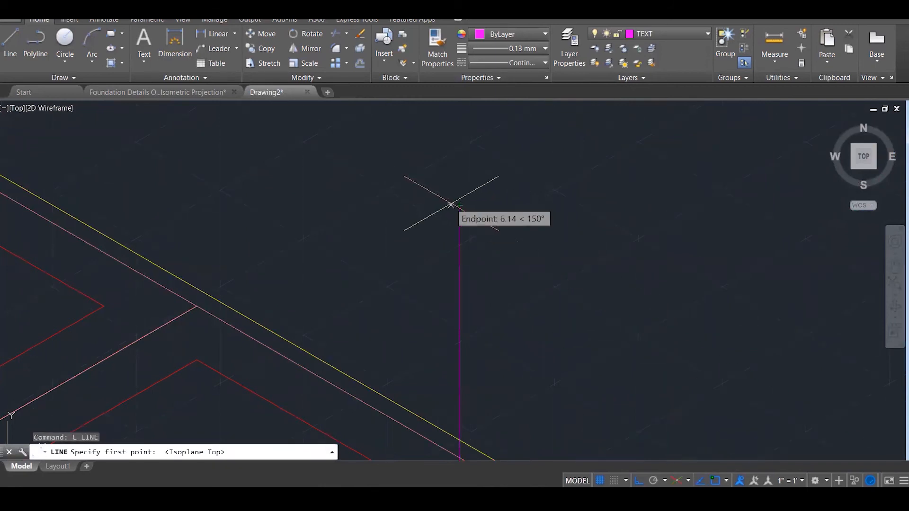
{"action": "left_click", "coordinate": [460, 205]}
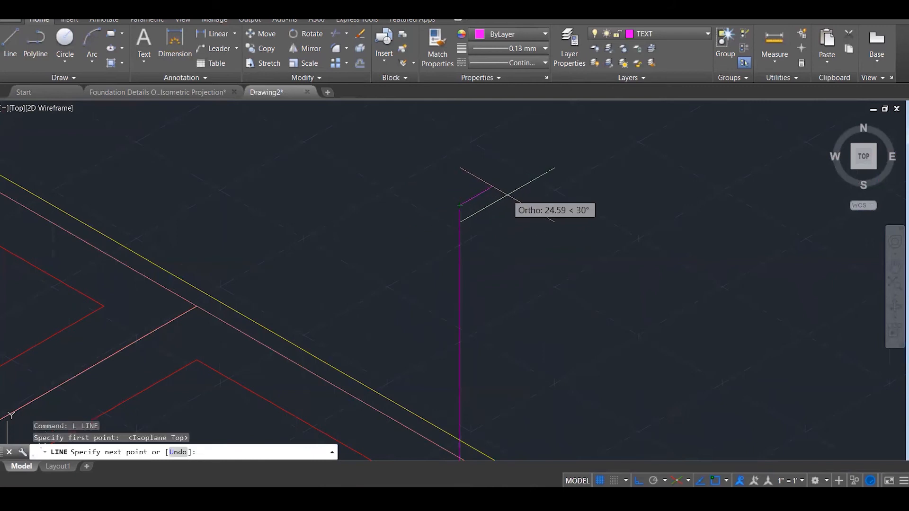
{"action": "type", "text": "10"}
{"action": "key", "text": "Return"}
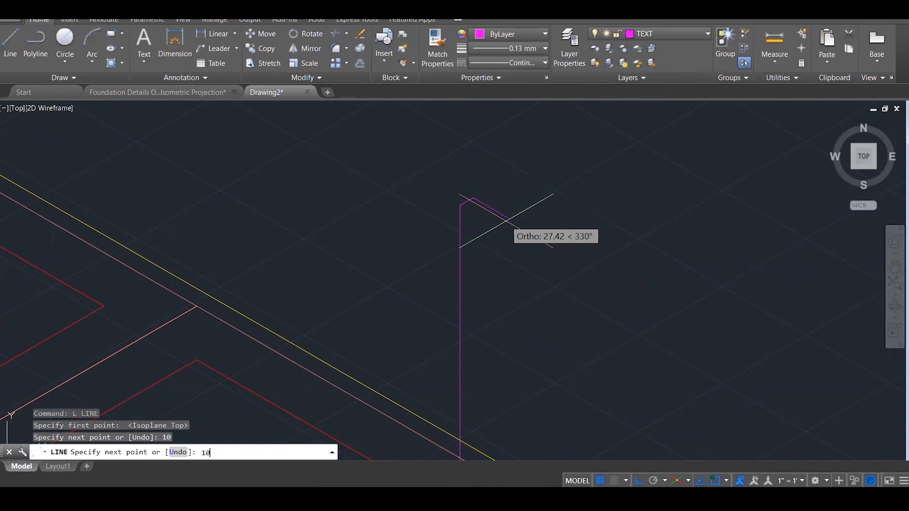
{"action": "type", "text": "10"}
{"action": "key", "text": "Return"}
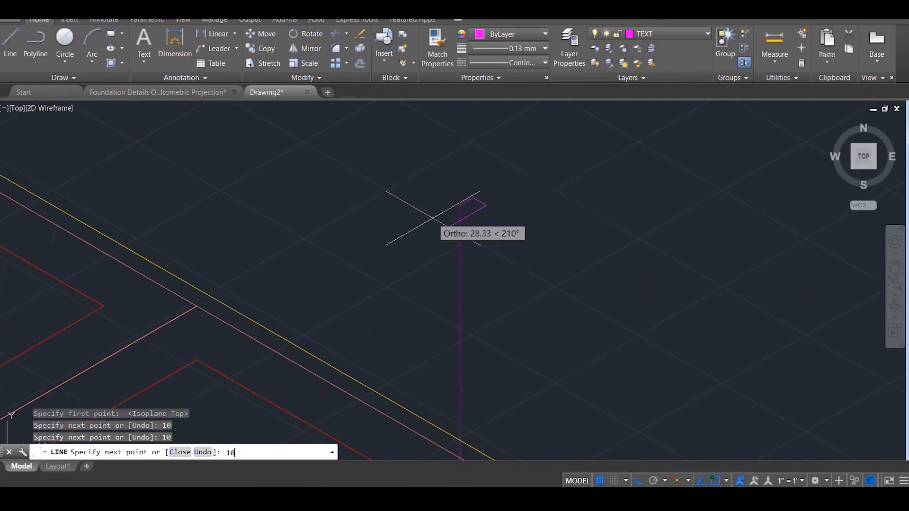
{"action": "type", "text": "10"}
{"action": "key", "text": "Return"}
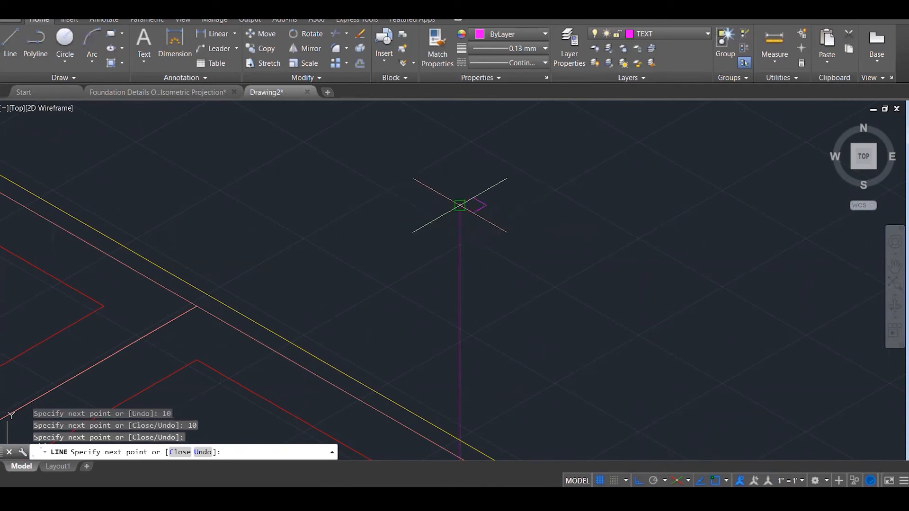
{"action": "key", "text": "Escape"}
Draw the long diagonal across the isometric square at the top of the vertical line.
{"action": "scroll", "coordinate": [467, 205], "scroll_direction": "up", "scroll_amount": 4}
{"action": "type", "text": "L"}
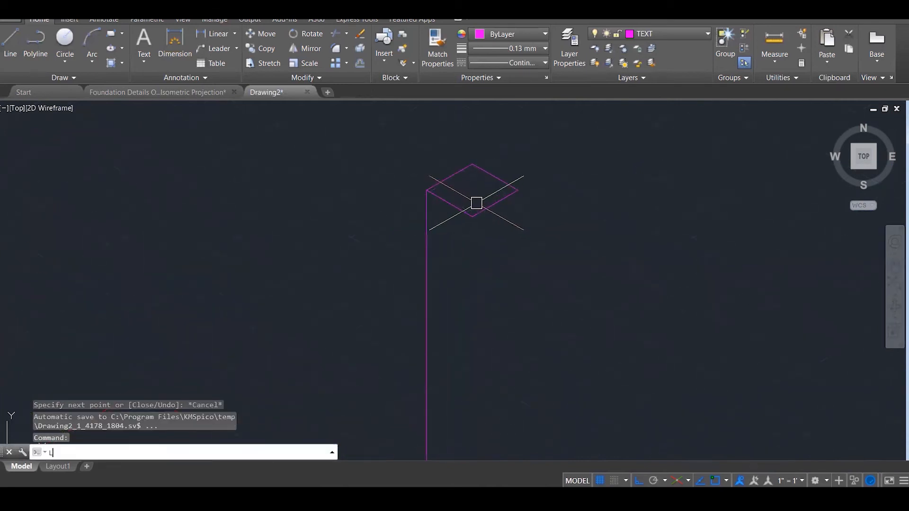
{"action": "key", "text": "Return"}
{"action": "left_click", "coordinate": [426, 190]}
{"action": "left_click", "coordinate": [517, 190]}
{"action": "key", "text": "Escape"}
Draw construction lines from the isometric square's lower and upper corners to the midpoints of the opposite sides.
{"action": "key", "text": "Return"}
{"action": "left_click", "coordinate": [472, 217]}
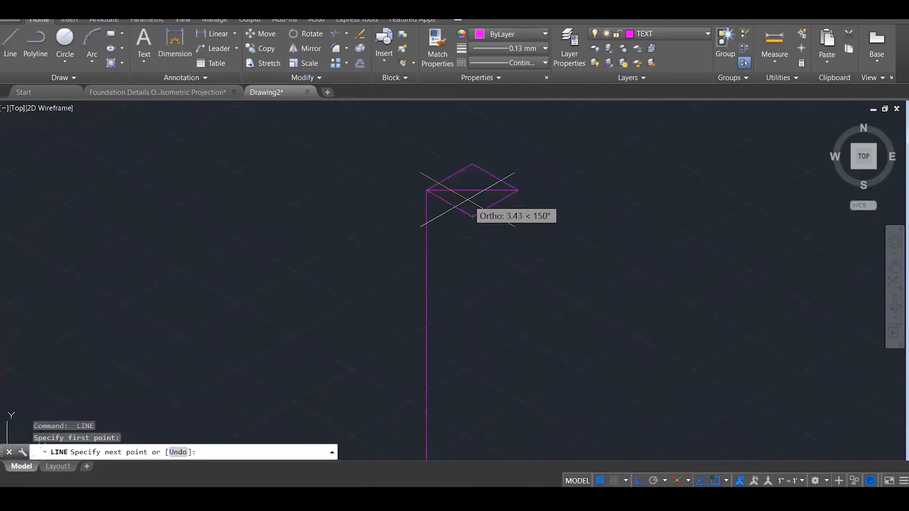
{"action": "left_click", "coordinate": [448, 177]}
{"action": "key", "text": "Escape"}
{"action": "key", "text": "Return"}
{"action": "left_click", "coordinate": [472, 163]}
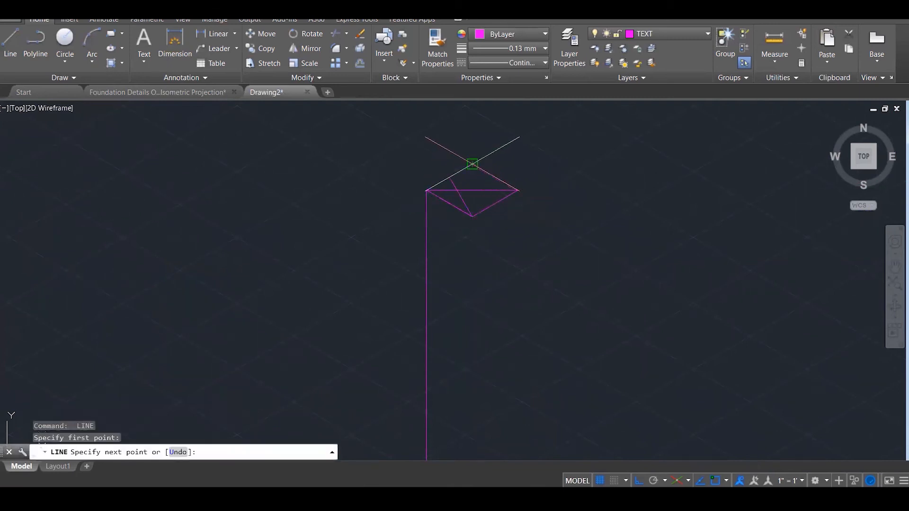
{"action": "left_click", "coordinate": [494, 203]}
{"action": "key", "text": "Escape"}
Draw two small circles of radius 2.89 centred where the long diagonal crosses each construction line, tangent to the isometric square's sides.
{"action": "scroll", "coordinate": [467, 191], "scroll_direction": "up", "scroll_amount": 2}
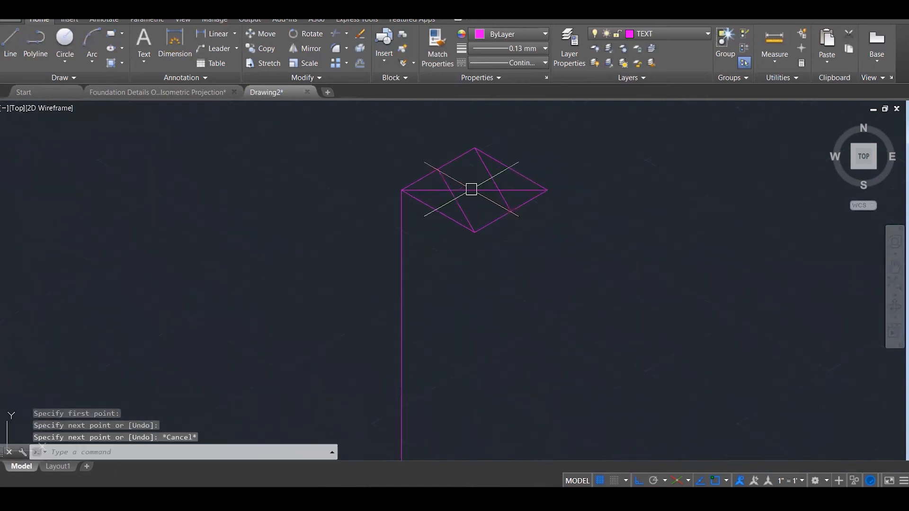
{"action": "type", "text": "c"}
{"action": "key", "text": "Return"}
{"action": "left_click", "coordinate": [451, 191]}
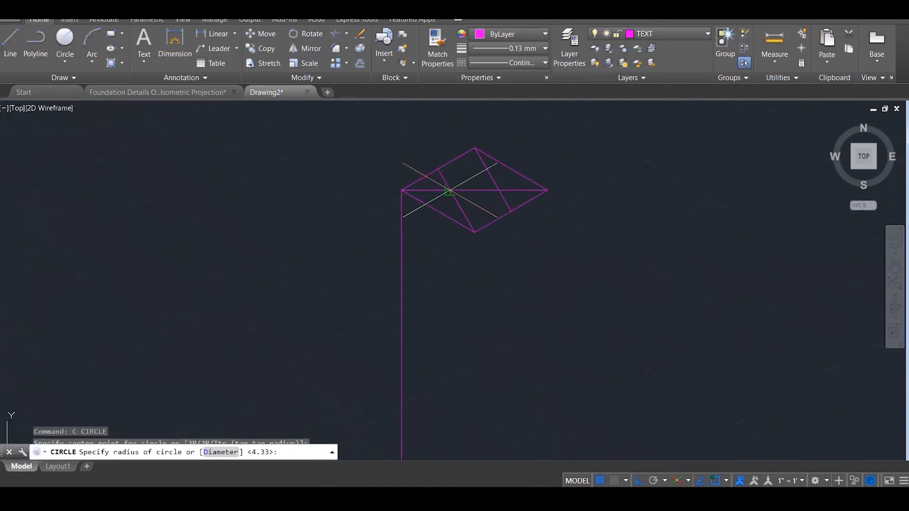
{"action": "left_click", "coordinate": [441, 168]}
{"action": "key", "text": "Escape"}
{"action": "key", "text": "Return"}
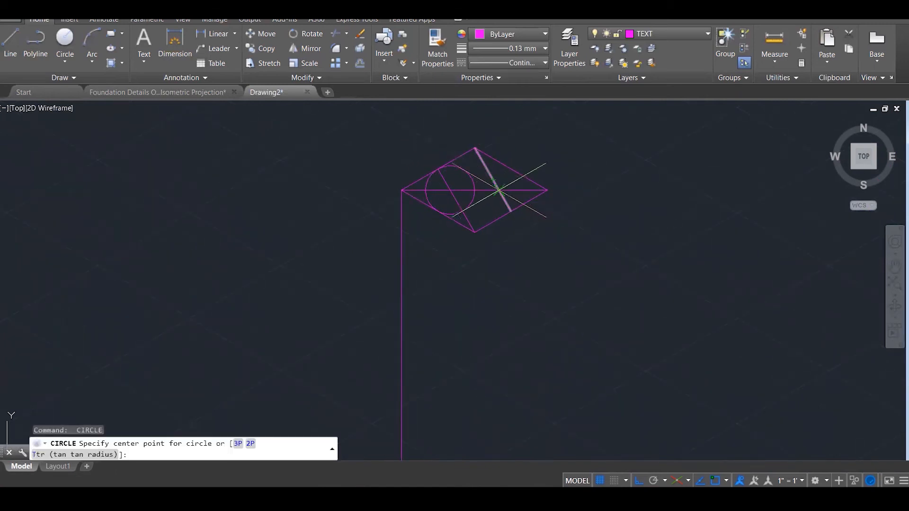
{"action": "left_click", "coordinate": [499, 190]}
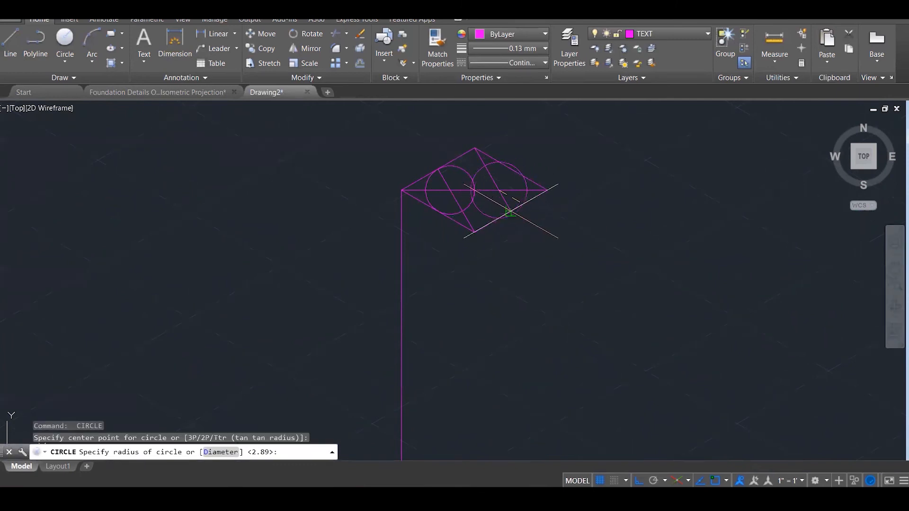
{"action": "left_click", "coordinate": [510, 212]}
Draw two large circles of radius 8.66 centred on the isometric square's lower and upper corners.
{"action": "key", "text": "Return"}
{"action": "left_click", "coordinate": [474, 232]}
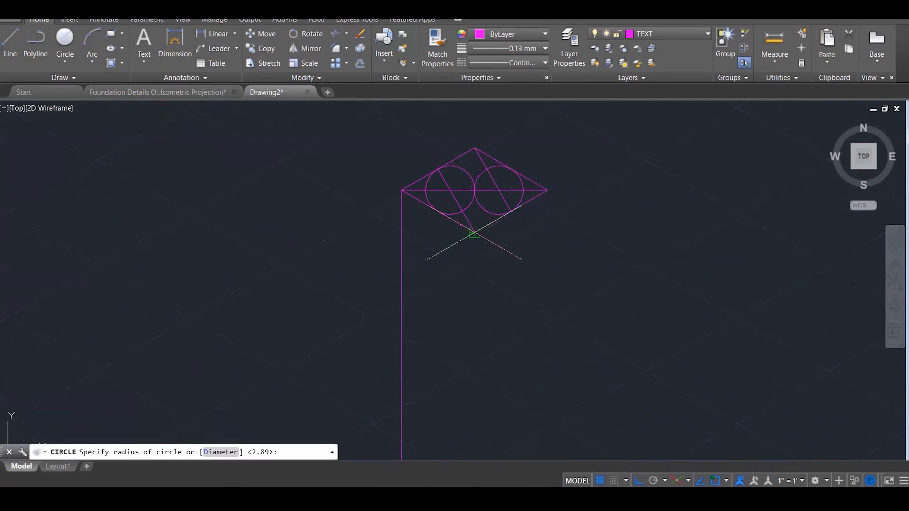
{"action": "left_click", "coordinate": [450, 189]}
{"action": "key", "text": "Return"}
{"action": "left_click", "coordinate": [475, 148]}
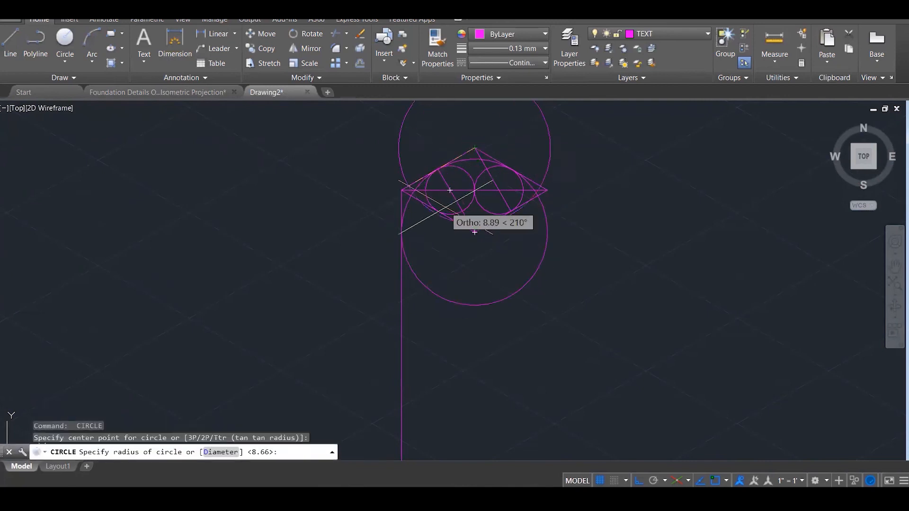
{"action": "key", "text": "Return"}
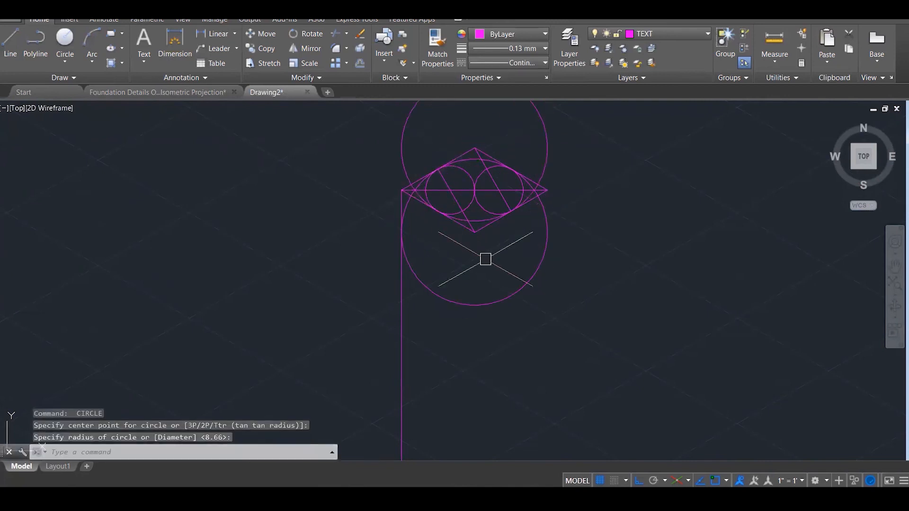
{"action": "key", "text": "Escape"}
{"action": "key", "text": "Escape"}
Trim away the outer parts of the two large circles above and below the isometric square, using all the geometry as cutting edges.
{"action": "scroll", "coordinate": [523, 282], "scroll_direction": "down", "scroll_amount": 2}
{"action": "type", "text": "tr"}
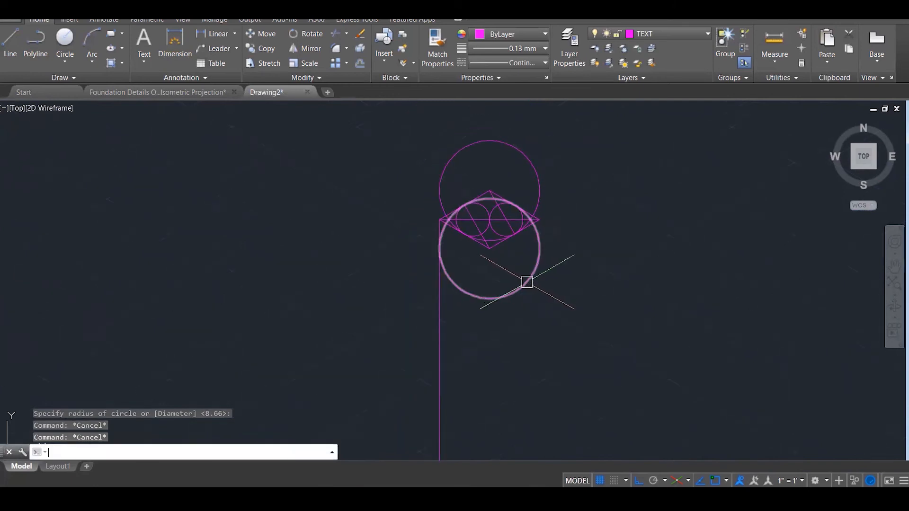
{"action": "key", "text": "Return"}
{"action": "left_click", "coordinate": [571, 321]}
{"action": "left_click", "coordinate": [408, 133]}
{"action": "key", "text": "Return"}
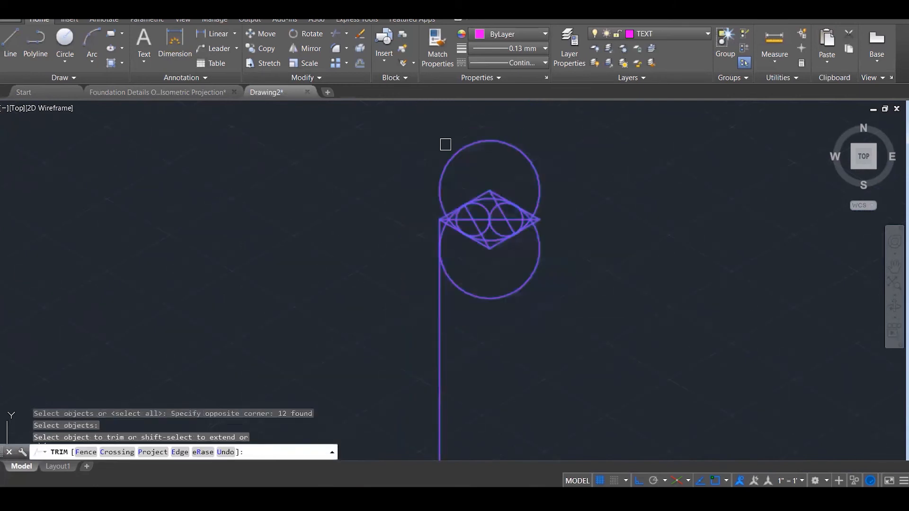
{"action": "left_click", "coordinate": [464, 149]}
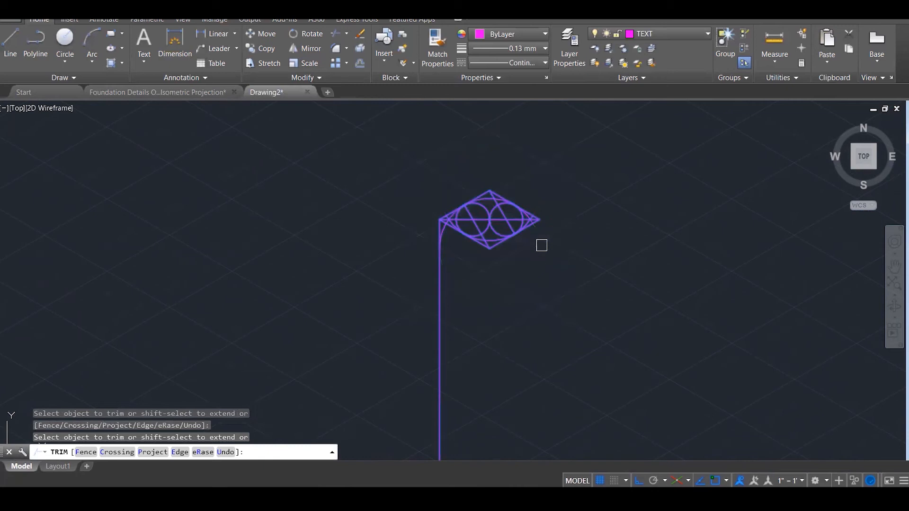
Trim the inner portions of the two small circles and the excess large-circle arcs to leave an isometric ellipse.
{"action": "scroll", "coordinate": [542, 245], "scroll_direction": "up", "scroll_amount": 6}
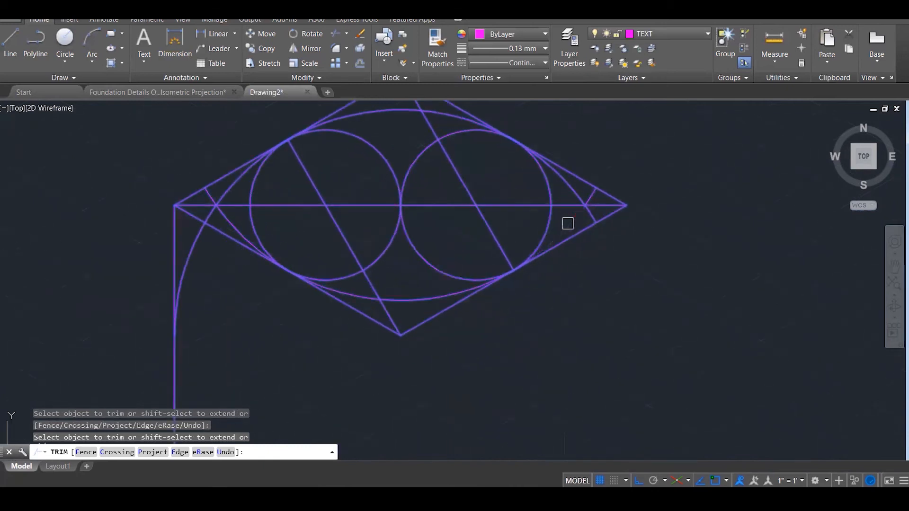
{"action": "left_click", "coordinate": [462, 139]}
{"action": "left_click", "coordinate": [465, 131]}
{"action": "left_click", "coordinate": [385, 157]}
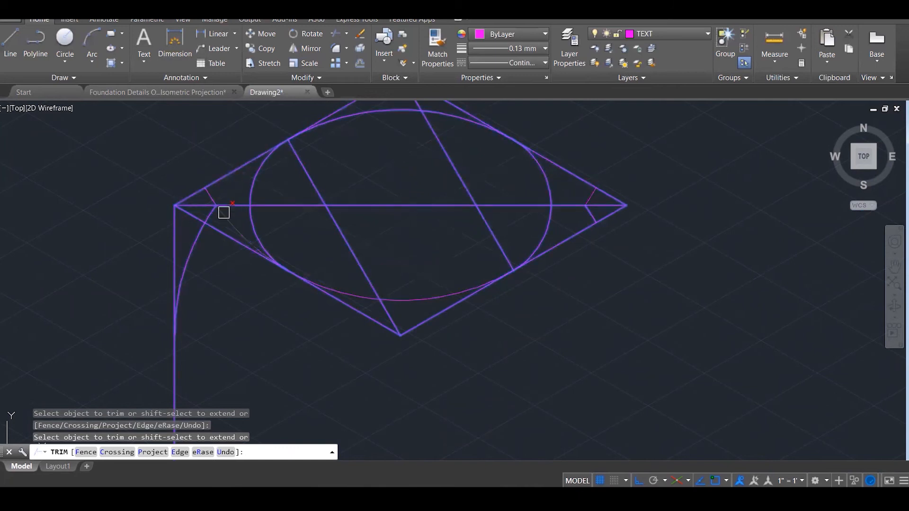
{"action": "scroll", "coordinate": [374, 318], "scroll_direction": "down", "scroll_amount": 2}
{"action": "key", "text": "Escape"}
{"action": "key", "text": "Escape"}
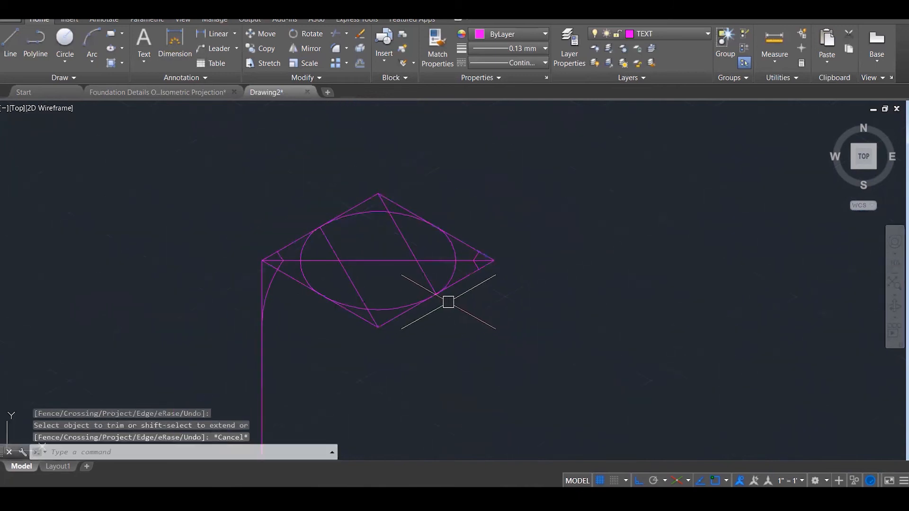
Erase the square's two right-hand sides, the long diagonal, the right-hand arc remnants and the construction line from the upper corner.
{"action": "left_click", "coordinate": [524, 292]}
{"action": "left_click", "coordinate": [490, 253]}
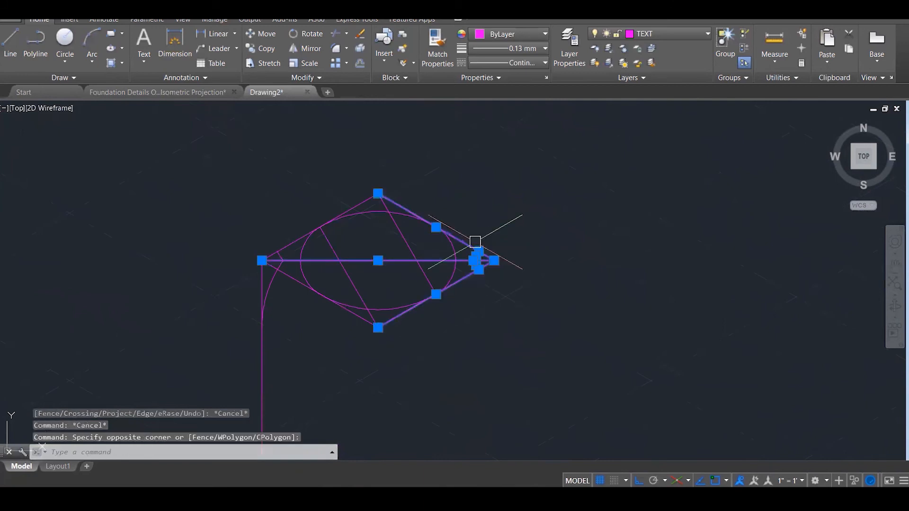
{"action": "key", "text": "Delete"}
{"action": "left_click", "coordinate": [383, 201]}
{"action": "key", "text": "Delete"}
Erase the square's two left-hand sides, the left-hand arc remnants and the last construction line, keeping only the ellipse and vertical line.
{"action": "left_click", "coordinate": [365, 194]}
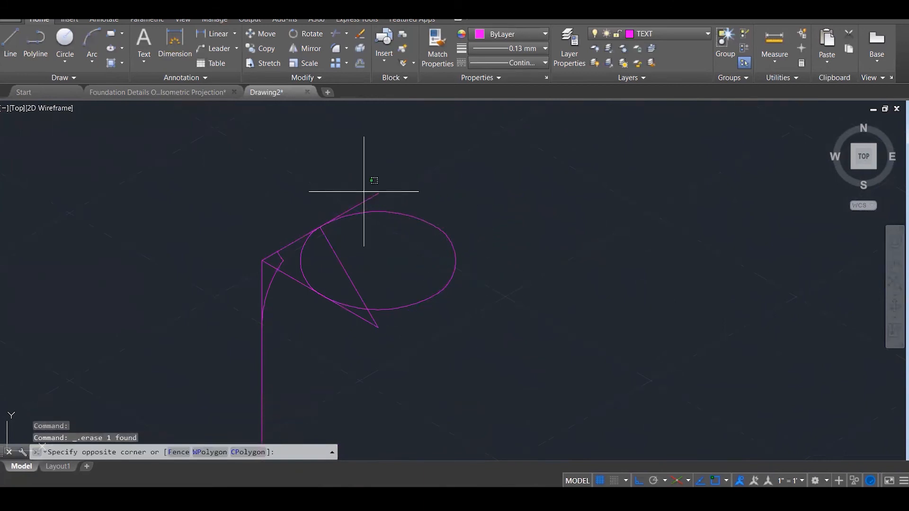
{"action": "left_click", "coordinate": [316, 220]}
{"action": "key", "text": "Delete"}
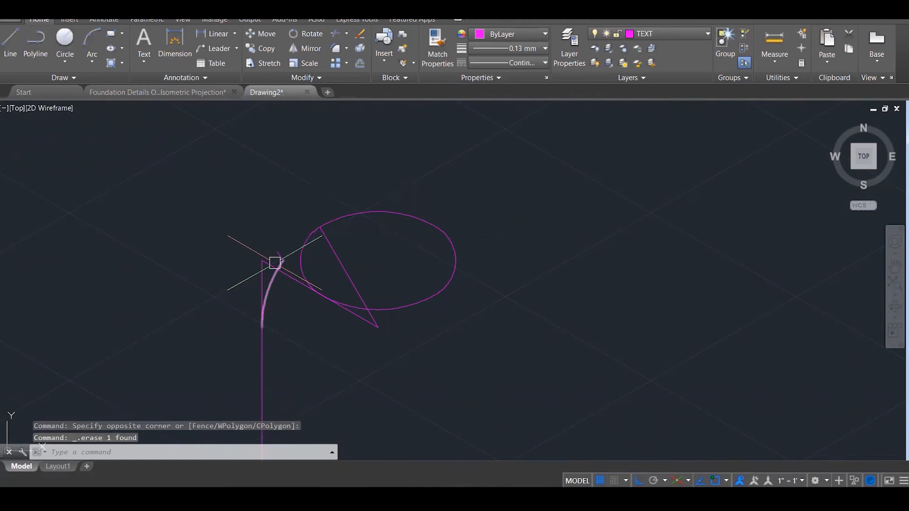
{"action": "left_click", "coordinate": [280, 258]}
{"action": "key", "text": "Delete"}
{"action": "left_click", "coordinate": [281, 268]}
{"action": "key", "text": "Delete"}
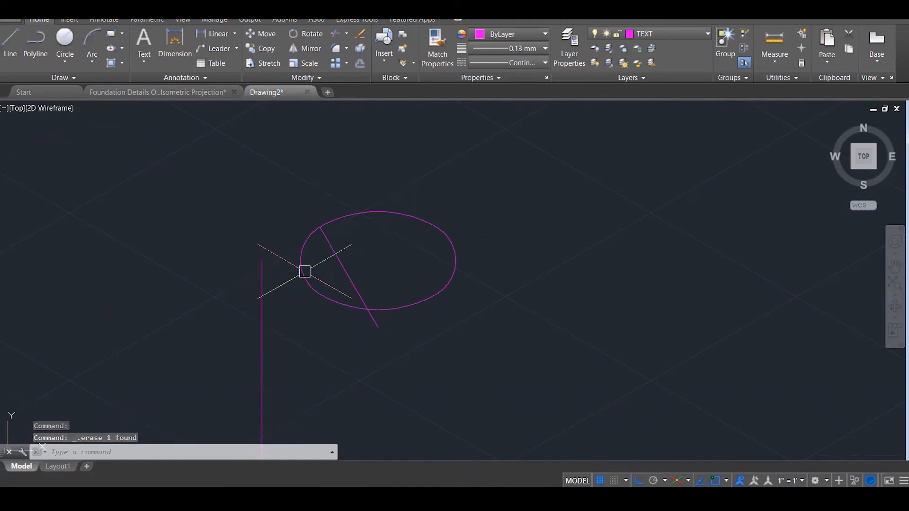
{"action": "left_click", "coordinate": [340, 262]}
{"action": "key", "text": "Delete"}
Move the ellipse by its leftmost point onto the upper end of the vertical line.
{"action": "type", "text": "M"}
{"action": "key", "text": "Return"}
{"action": "left_click", "coordinate": [273, 164]}
{"action": "left_click", "coordinate": [499, 327]}
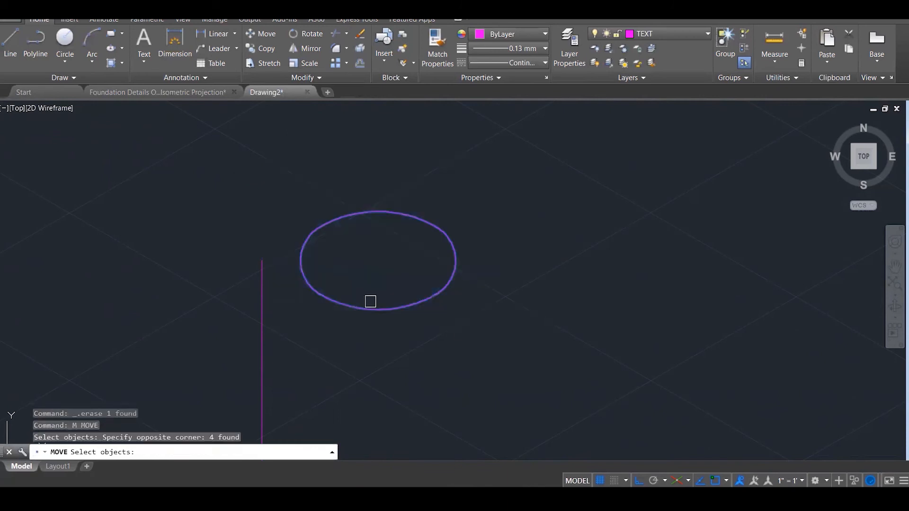
{"action": "key", "text": "Return"}
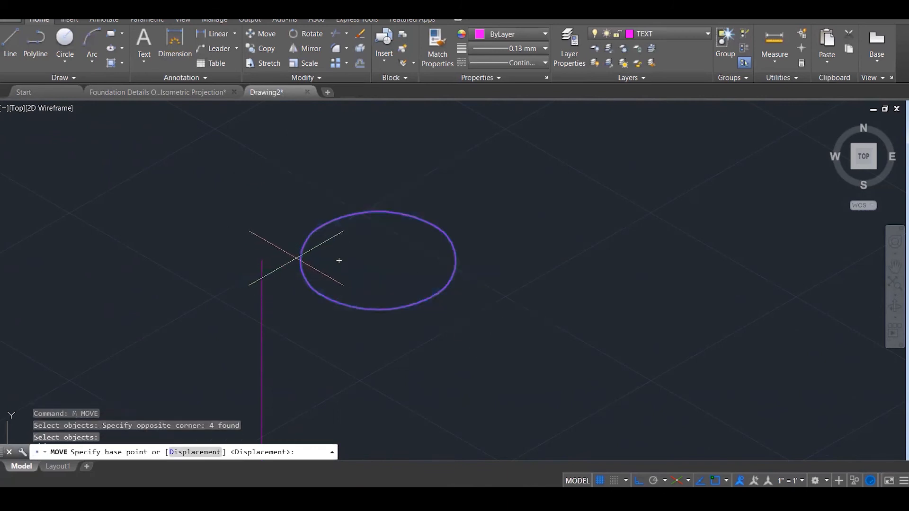
{"action": "left_click", "coordinate": [300, 260]}
{"action": "left_click", "coordinate": [261, 261]}
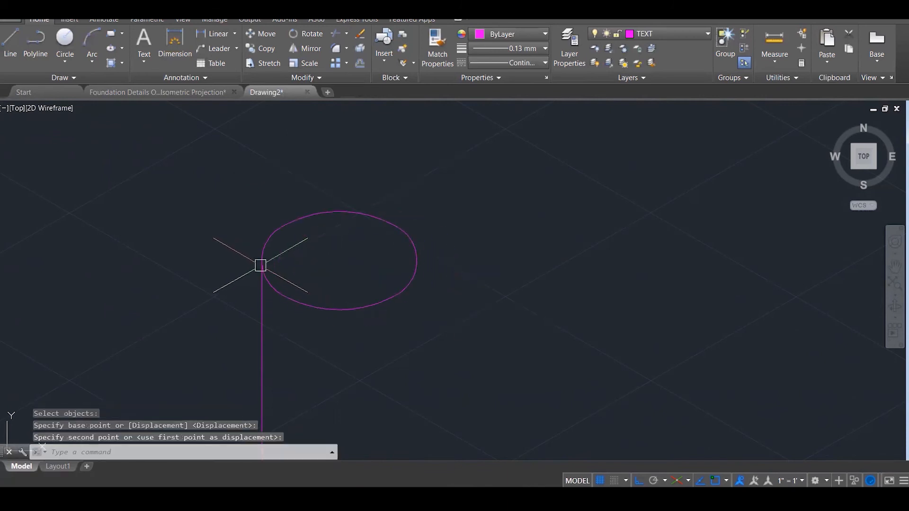
{"action": "scroll", "coordinate": [402, 227], "scroll_direction": "down", "scroll_amount": 5}
{"action": "key", "text": "Escape"}
{"action": "key", "text": "Escape"}
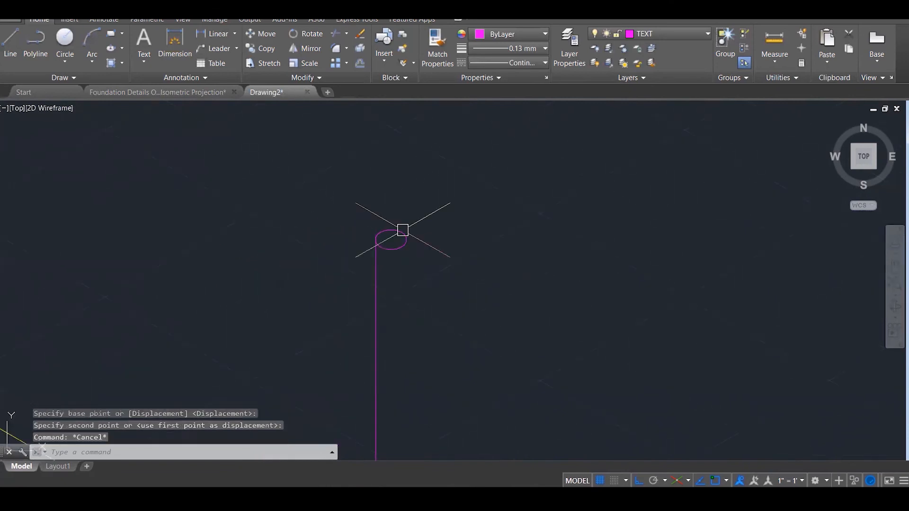
Copy the vertical line across to the ellipse's right side to form the second edge of the steel bar.
{"action": "type", "text": "co"}
{"action": "key", "text": "Return"}
{"action": "left_click", "coordinate": [375, 268]}
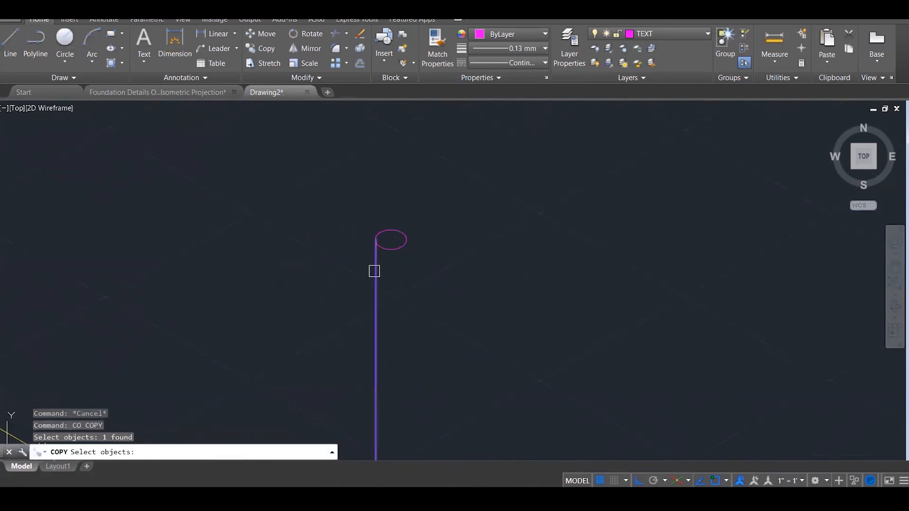
{"action": "key", "text": "Return"}
{"action": "left_click", "coordinate": [383, 240]}
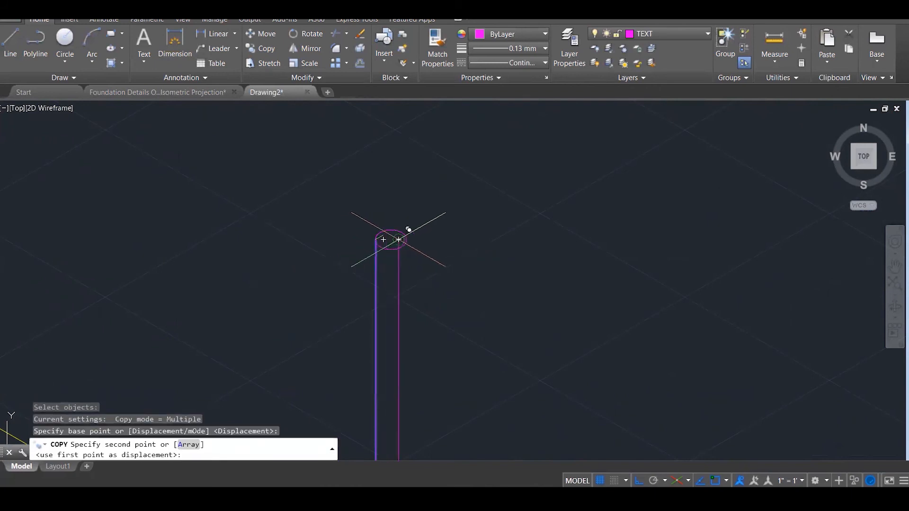
{"action": "key", "text": "Escape"}
{"action": "scroll", "coordinate": [473, 228], "scroll_direction": "down", "scroll_amount": 10}
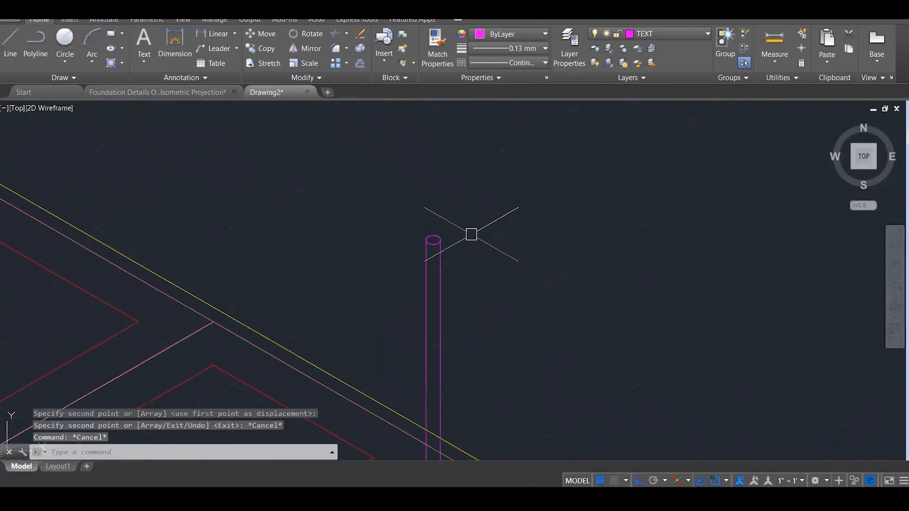
{"action": "scroll", "coordinate": [473, 313], "scroll_direction": "up", "scroll_amount": 2}
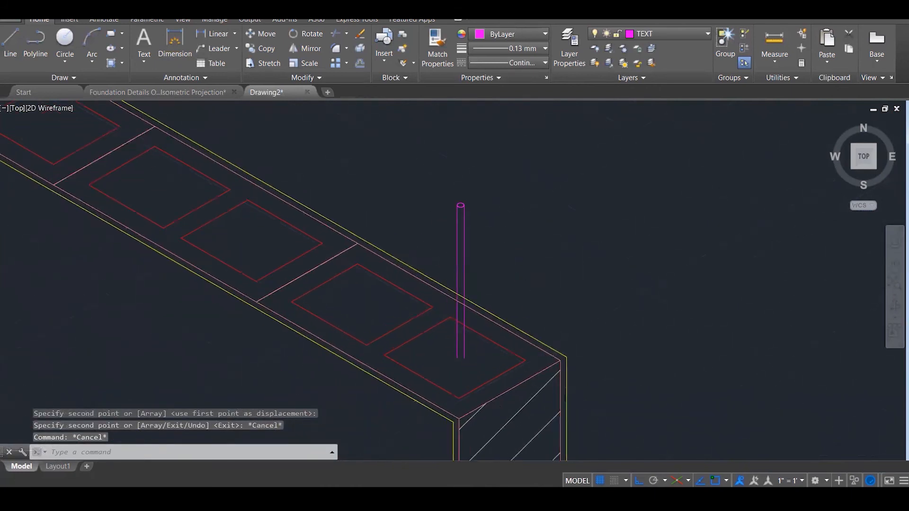
{"action": "scroll", "coordinate": [532, 251], "scroll_direction": "down", "scroll_amount": 3}
{"action": "key", "text": "Escape"}
{"action": "scroll", "coordinate": [532, 247], "scroll_direction": "down", "scroll_amount": 1}
{"action": "key", "text": "Escape"}
{"action": "type", "text": "c"}
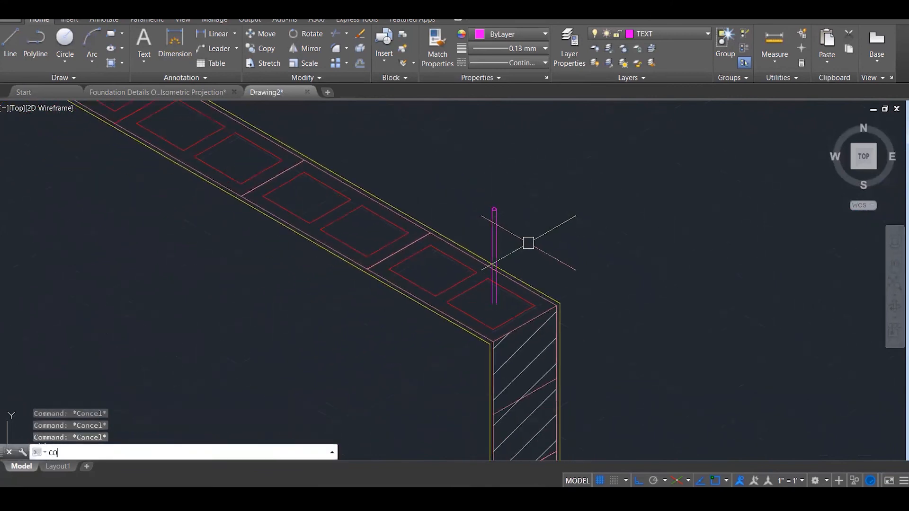
{"action": "type", "text": "o"}
{"action": "key", "text": "Return"}
{"action": "left_click", "coordinate": [529, 243]}
{"action": "left_click", "coordinate": [450, 194]}
{"action": "key", "text": "Escape"}
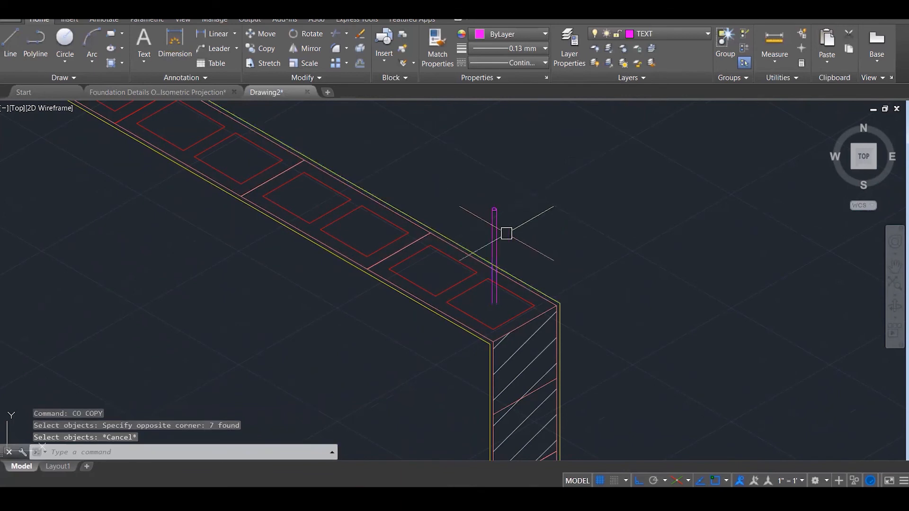
Copy the complete steel bar from the end core into the adjacent core, using the cores' matching right-hand corners as reference points.
{"action": "type", "text": "co"}
{"action": "key", "text": "Return"}
{"action": "left_click", "coordinate": [517, 244]}
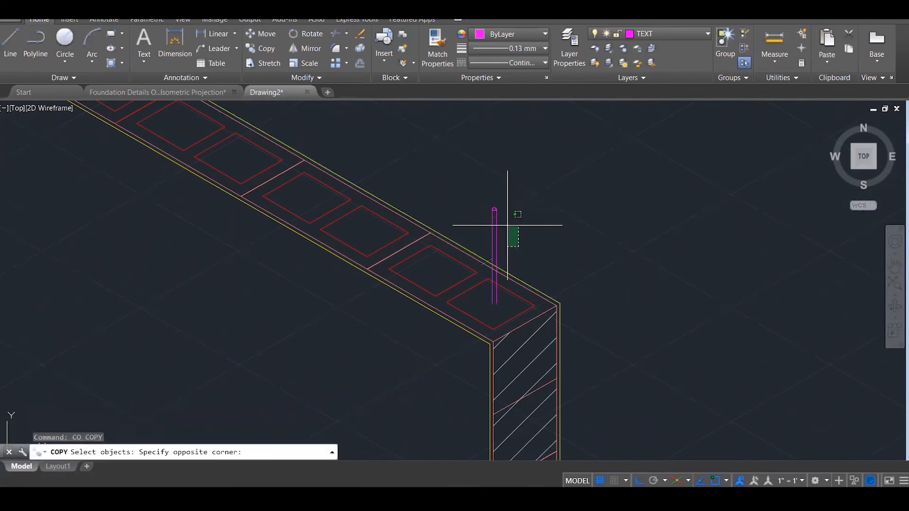
{"action": "left_click", "coordinate": [486, 183]}
{"action": "key", "text": "Return"}
{"action": "scroll", "coordinate": [525, 331], "scroll_direction": "up", "scroll_amount": 3}
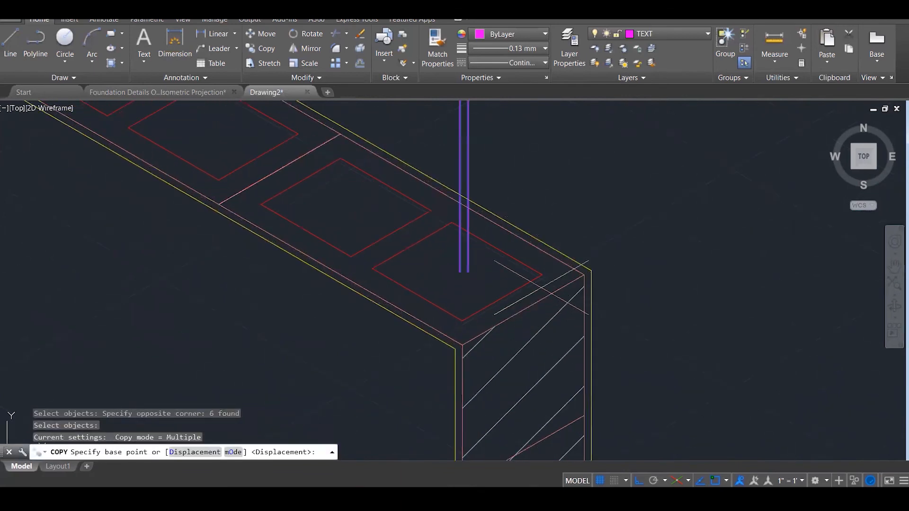
{"action": "left_click", "coordinate": [542, 275]}
{"action": "left_click", "coordinate": [432, 209]}
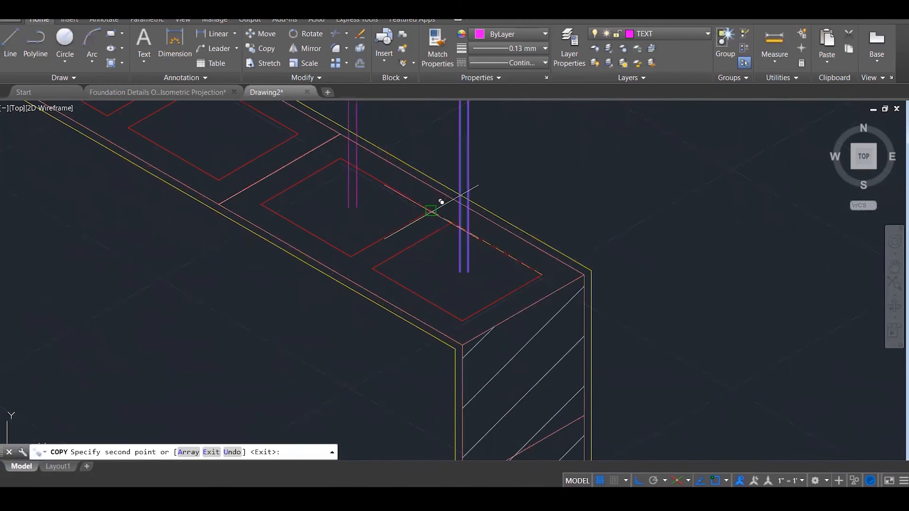
Place further copies of the steel bar in all the remaining cores up to the far end of the wall.
{"action": "scroll", "coordinate": [416, 193], "scroll_direction": "down", "scroll_amount": 3}
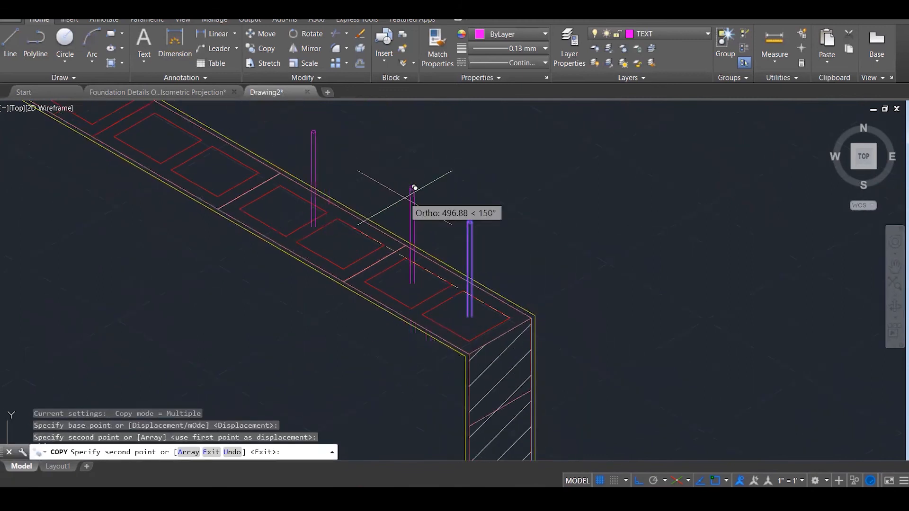
{"action": "left_click", "coordinate": [387, 237]}
{"action": "left_click", "coordinate": [330, 203]}
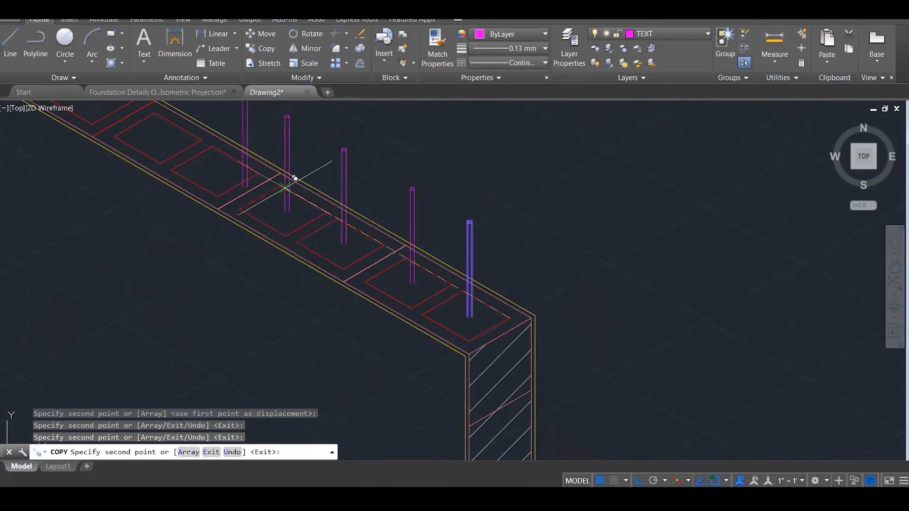
{"action": "left_click", "coordinate": [269, 161]}
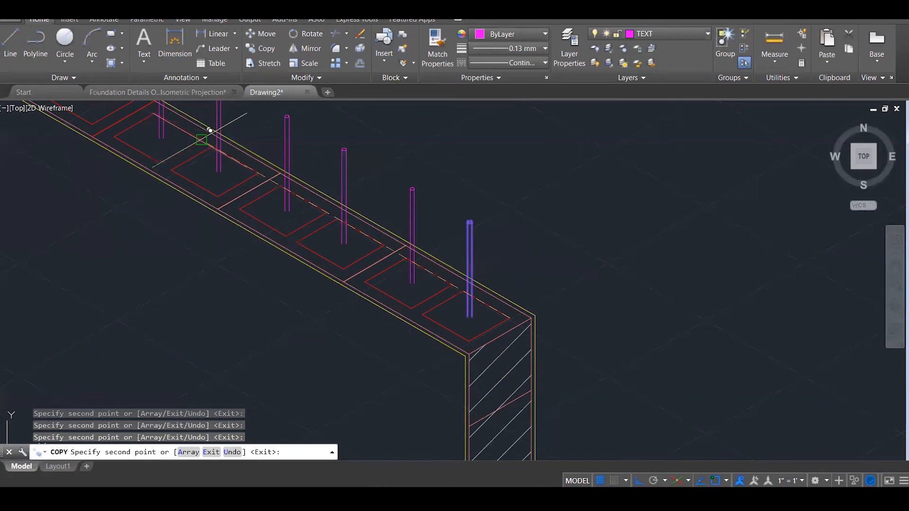
{"action": "scroll", "coordinate": [303, 213], "scroll_direction": "down", "scroll_amount": 3}
{"action": "scroll", "coordinate": [295, 203], "scroll_direction": "up", "scroll_amount": 4}
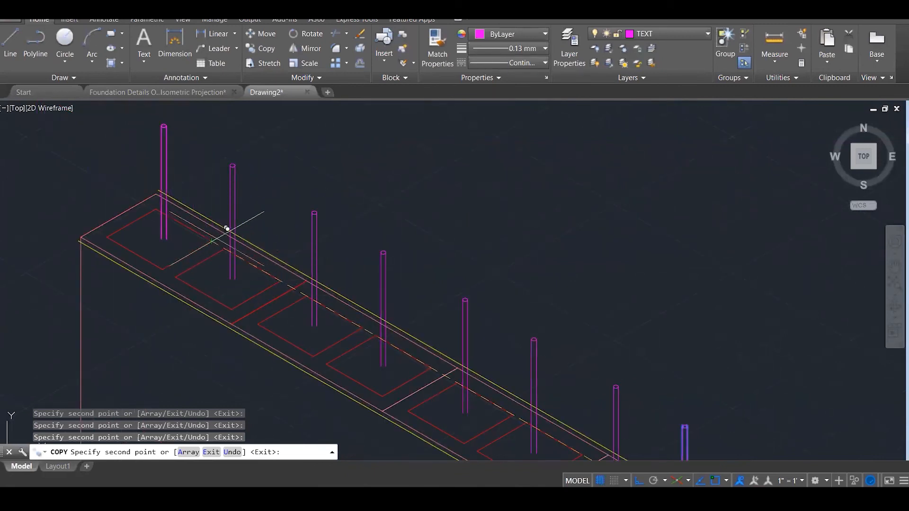
{"action": "key", "text": "Escape"}
{"action": "scroll", "coordinate": [390, 175], "scroll_direction": "down", "scroll_amount": 10}
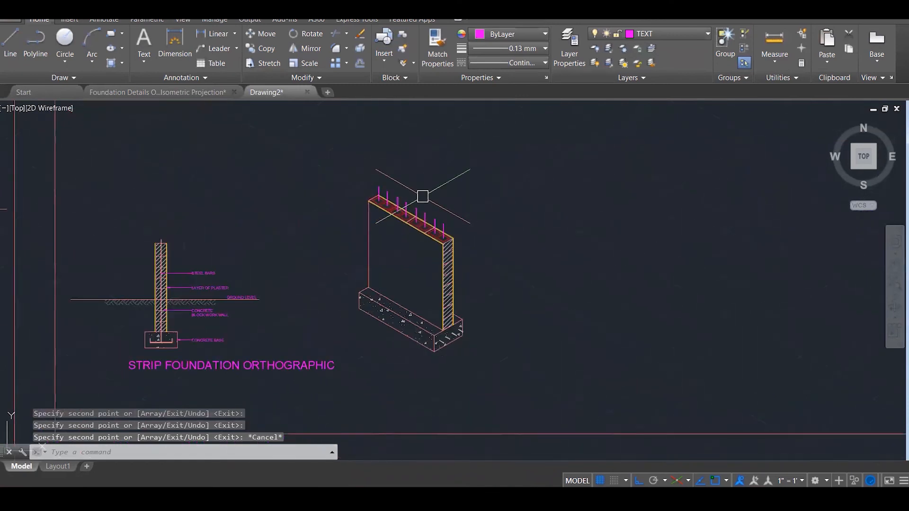
Assign all eight steel bars projecting from the isometric wall's cores to the HATCH layer.
{"action": "key", "text": "Escape"}
{"action": "key", "text": "Escape"}
{"action": "scroll", "coordinate": [431, 204], "scroll_direction": "up", "scroll_amount": 5}
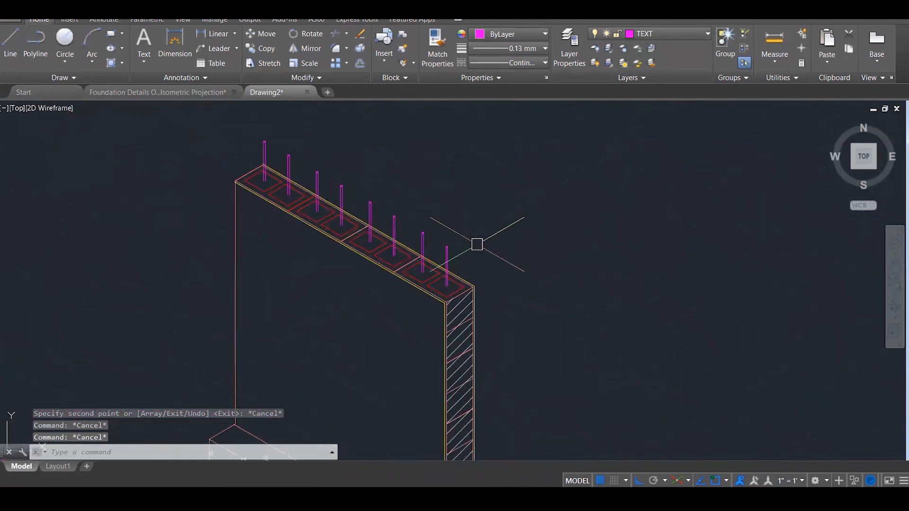
{"action": "left_click", "coordinate": [481, 258]}
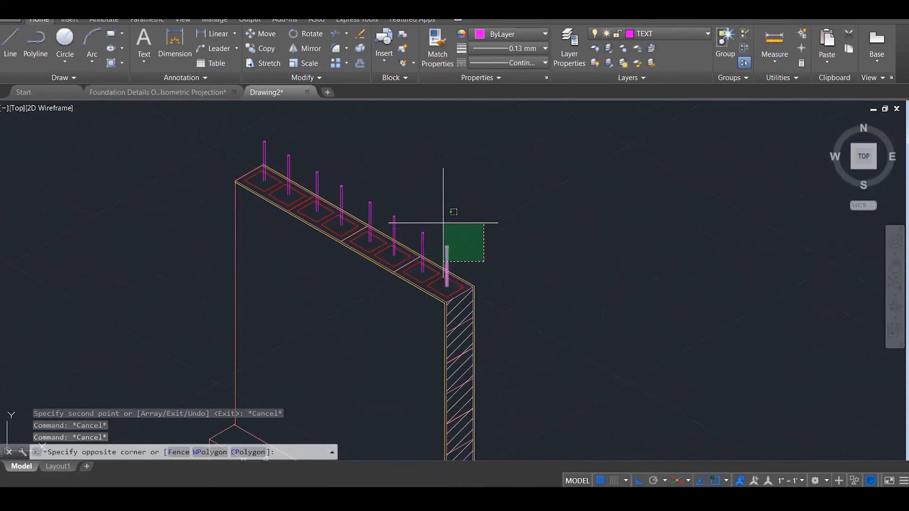
{"action": "left_click", "coordinate": [441, 245]}
{"action": "left_click", "coordinate": [463, 243]}
{"action": "left_click", "coordinate": [413, 219]}
{"action": "left_click", "coordinate": [410, 224]}
{"action": "left_click", "coordinate": [389, 209]}
{"action": "left_click", "coordinate": [384, 209]}
{"action": "left_click", "coordinate": [358, 188]}
{"action": "left_click", "coordinate": [351, 190]}
{"action": "left_click", "coordinate": [333, 180]}
{"action": "left_click", "coordinate": [331, 178]}
{"action": "left_click", "coordinate": [312, 167]}
{"action": "left_click", "coordinate": [307, 163]}
{"action": "left_click", "coordinate": [279, 151]}
{"action": "left_click", "coordinate": [283, 147]}
{"action": "left_click", "coordinate": [257, 139]}
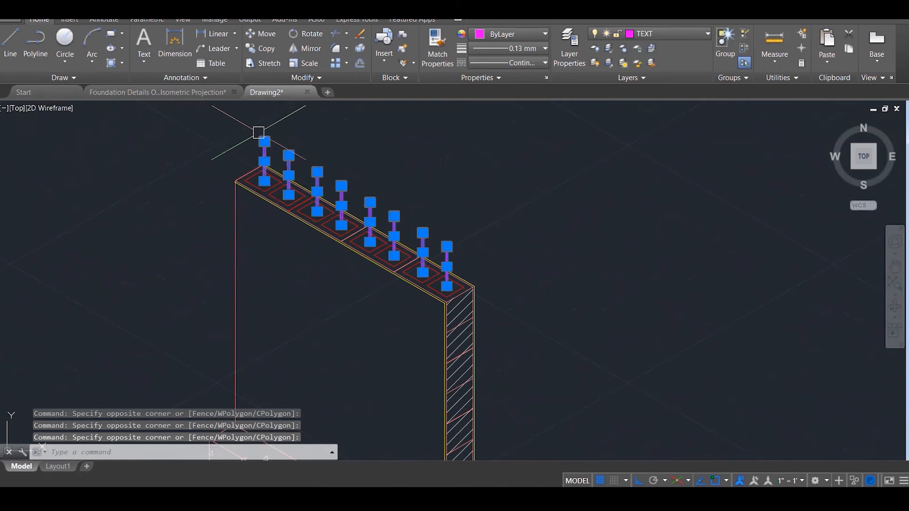
{"action": "left_click", "coordinate": [679, 32]}
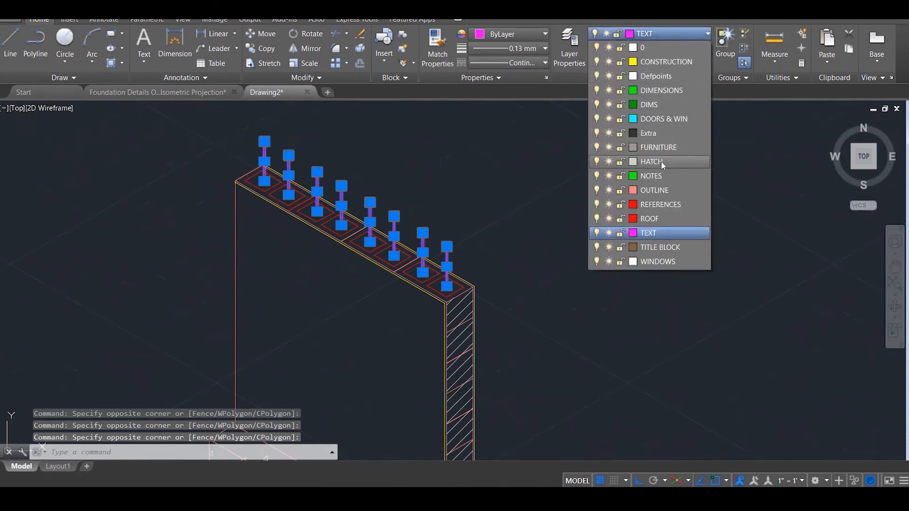
{"action": "left_click", "coordinate": [662, 161]}
{"action": "key", "text": "Escape"}
{"action": "key", "text": "Escape"}
{"action": "key", "text": "Escape"}
{"action": "scroll", "coordinate": [639, 178], "scroll_direction": "down", "scroll_amount": 1}
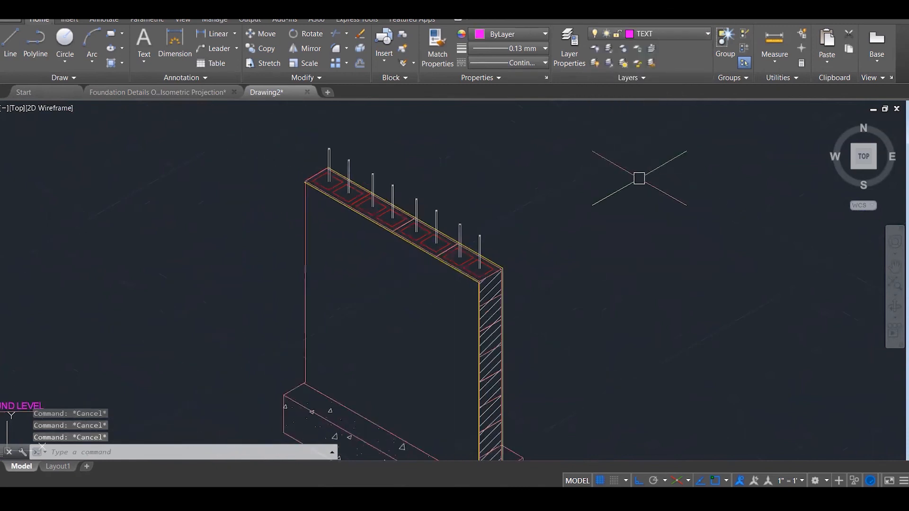
Compare the isometric foundation and its footing bars with the reference isometric drawing outside the frame.
{"action": "scroll", "coordinate": [639, 178], "scroll_direction": "down", "scroll_amount": 2}
{"action": "scroll", "coordinate": [585, 366], "scroll_direction": "up", "scroll_amount": 1}
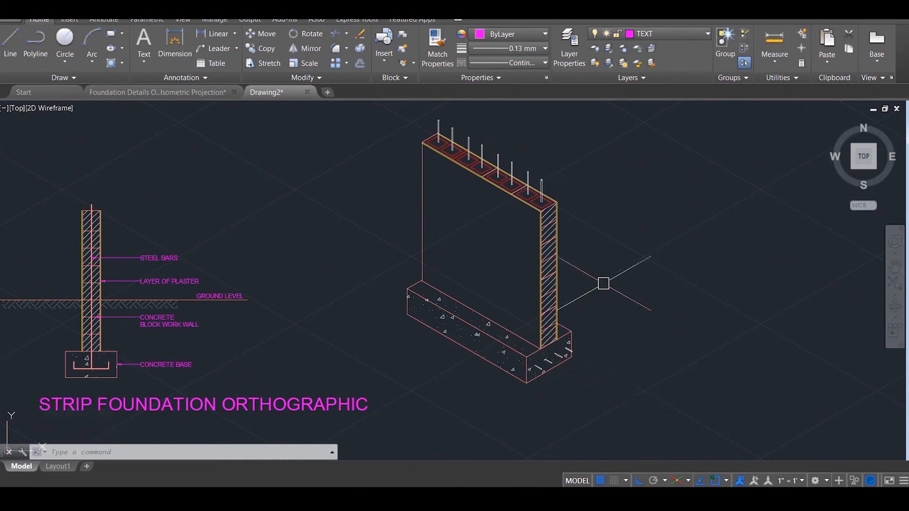
{"action": "scroll", "coordinate": [640, 209], "scroll_direction": "down", "scroll_amount": 3}
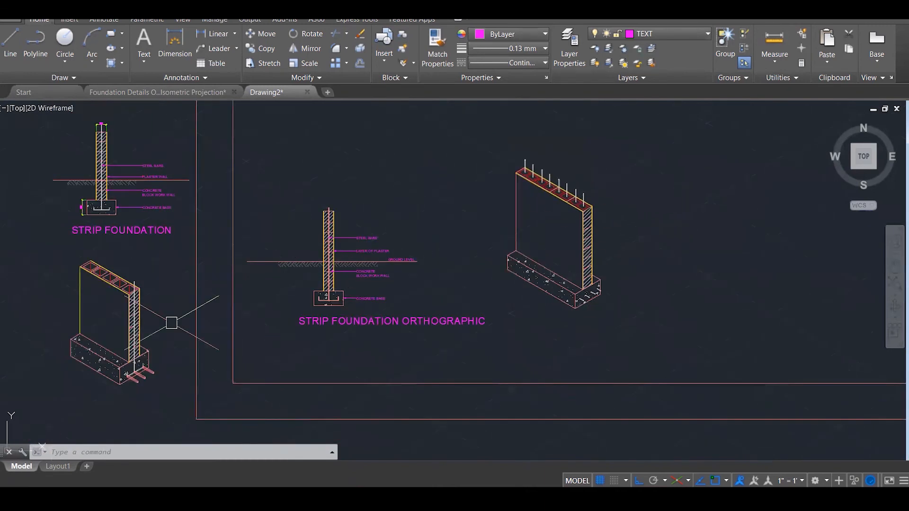
{"action": "scroll", "coordinate": [134, 373], "scroll_direction": "up", "scroll_amount": 6}
{"action": "scroll", "coordinate": [137, 364], "scroll_direction": "up", "scroll_amount": 4}
{"action": "scroll", "coordinate": [193, 309], "scroll_direction": "down", "scroll_amount": 4}
{"action": "scroll", "coordinate": [235, 287], "scroll_direction": "down", "scroll_amount": 4}
{"action": "scroll", "coordinate": [787, 162], "scroll_direction": "up", "scroll_amount": 7}
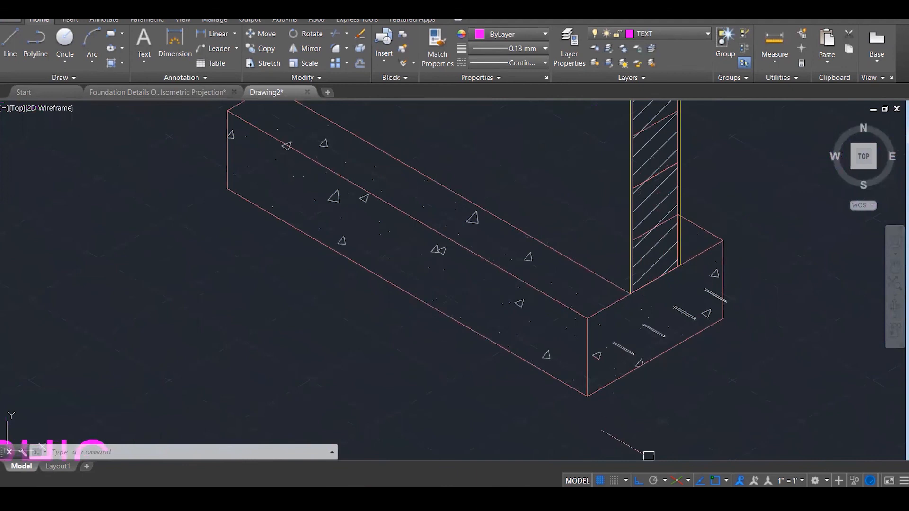
{"action": "left_click", "coordinate": [688, 480]}
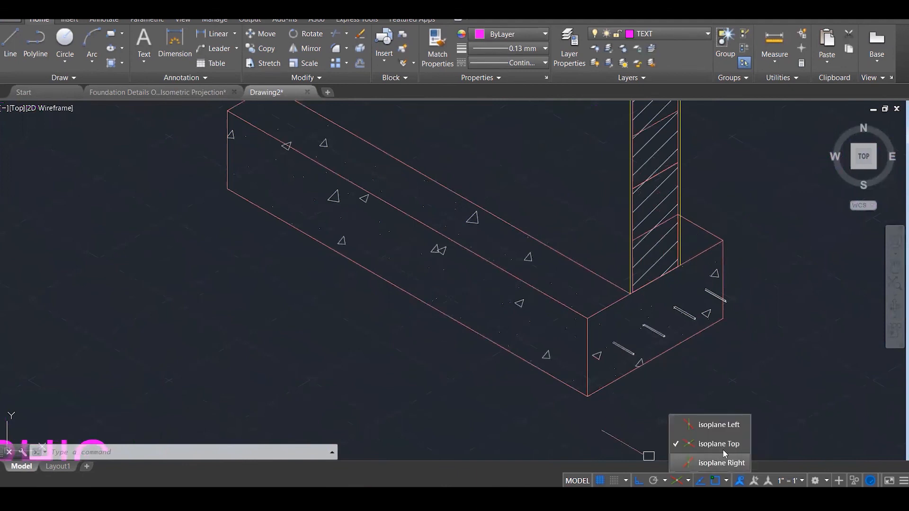
{"action": "left_click", "coordinate": [724, 422]}
{"action": "type", "text": "l"}
{"action": "key", "text": "Return"}
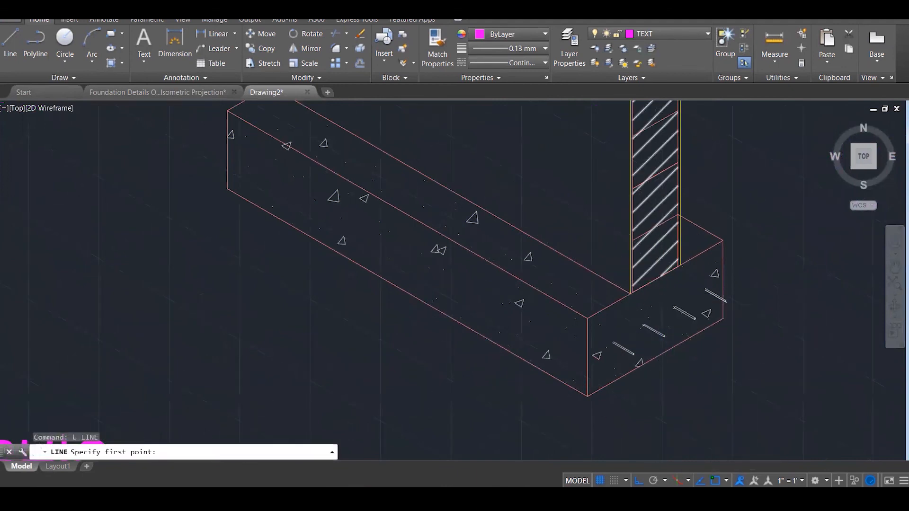
{"action": "scroll", "coordinate": [662, 246], "scroll_direction": "down", "scroll_amount": 5}
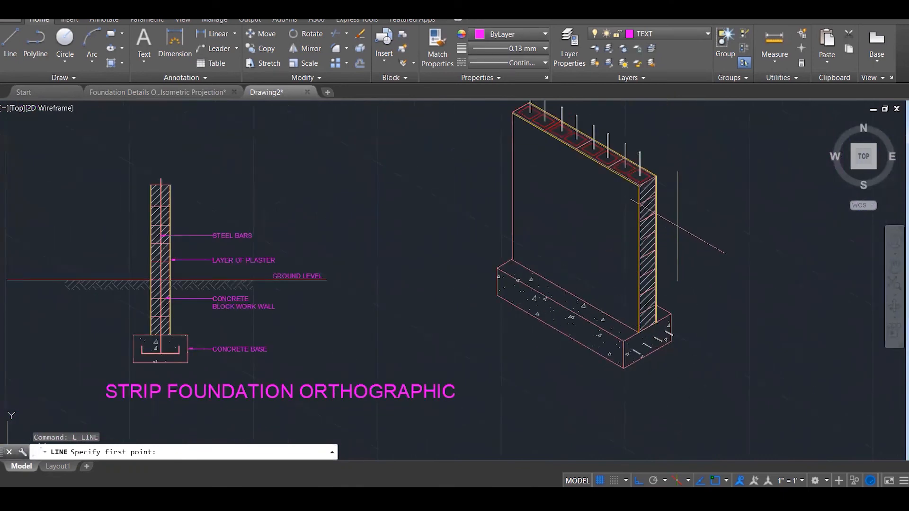
{"action": "scroll", "coordinate": [678, 227], "scroll_direction": "down", "scroll_amount": 3}
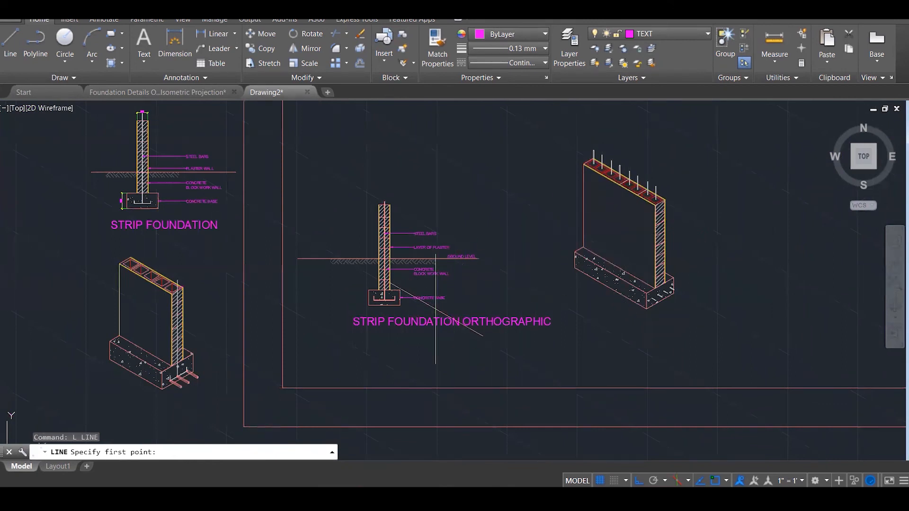
{"action": "left_click", "coordinate": [677, 481]}
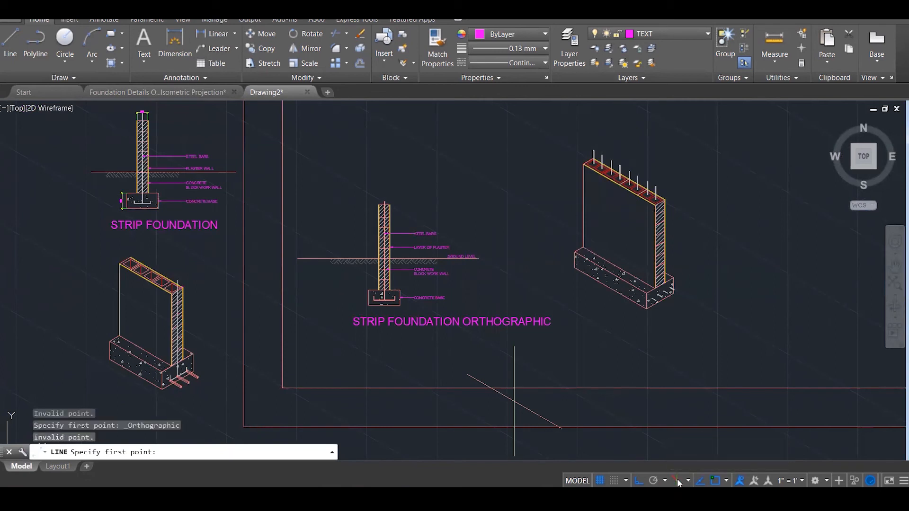
{"action": "left_click", "coordinate": [686, 350]}
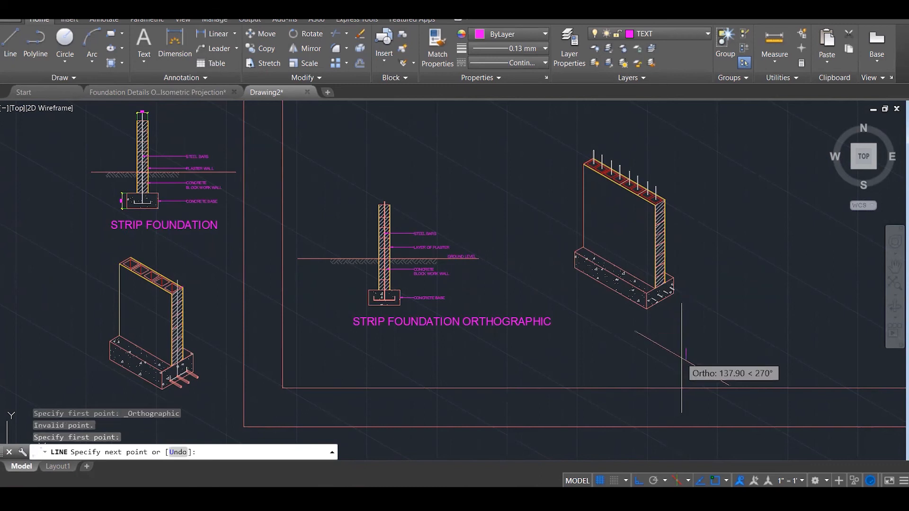
{"action": "key", "text": "Escape"}
Turn off isometric drafting and draw a horizontal guide line from under the start of the orthographic title to beyond the isometric view.
{"action": "left_click", "coordinate": [679, 481]}
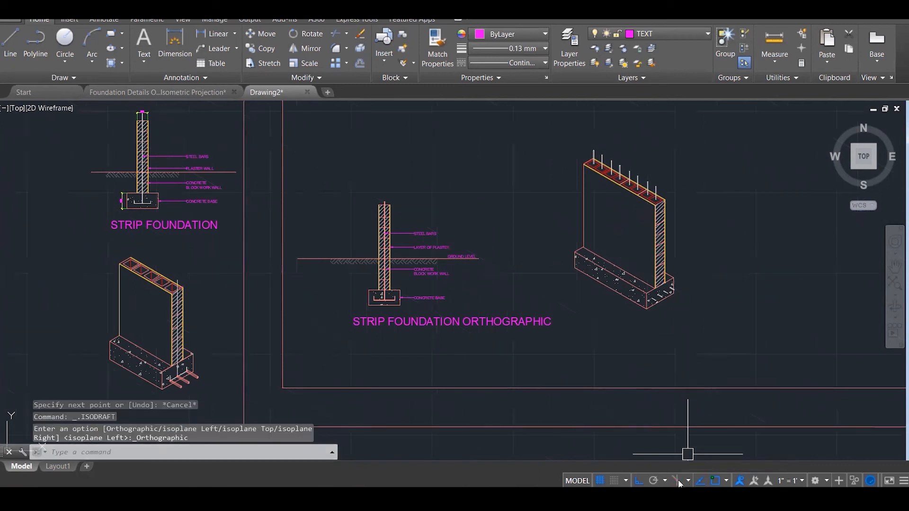
{"action": "type", "text": "L"}
{"action": "key", "text": "Return"}
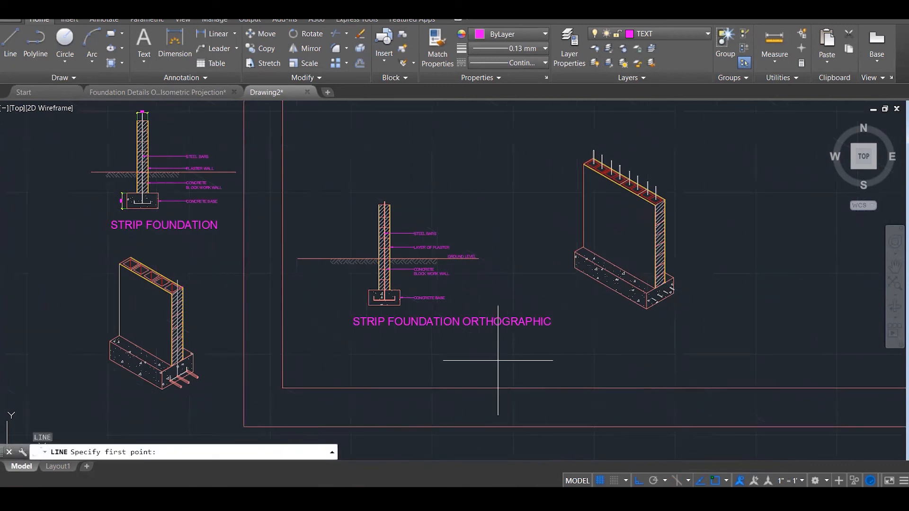
{"action": "left_click", "coordinate": [354, 326]}
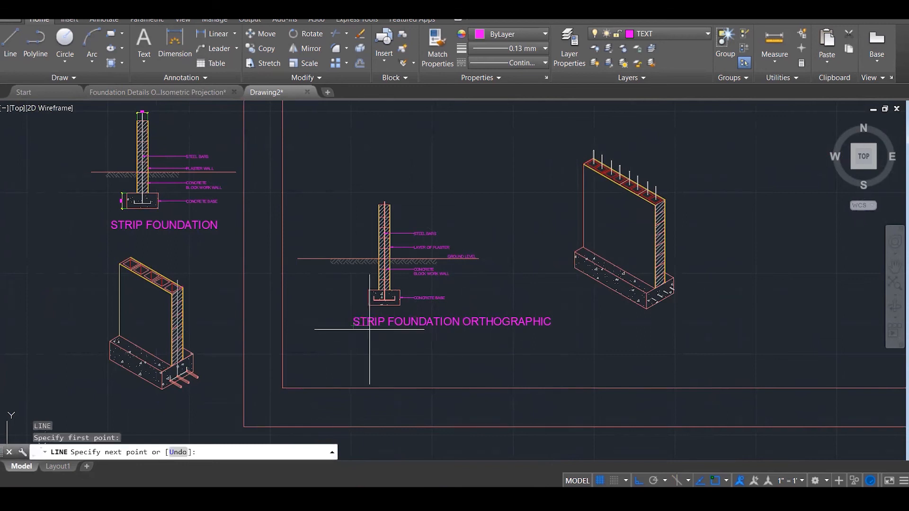
{"action": "left_click", "coordinate": [855, 350]}
{"action": "key", "text": "Escape"}
Draw a vertical guide line below the isometric footing, crossing the horizontal guide to mark the start of its title.
{"action": "type", "text": "L"}
{"action": "key", "text": "Return"}
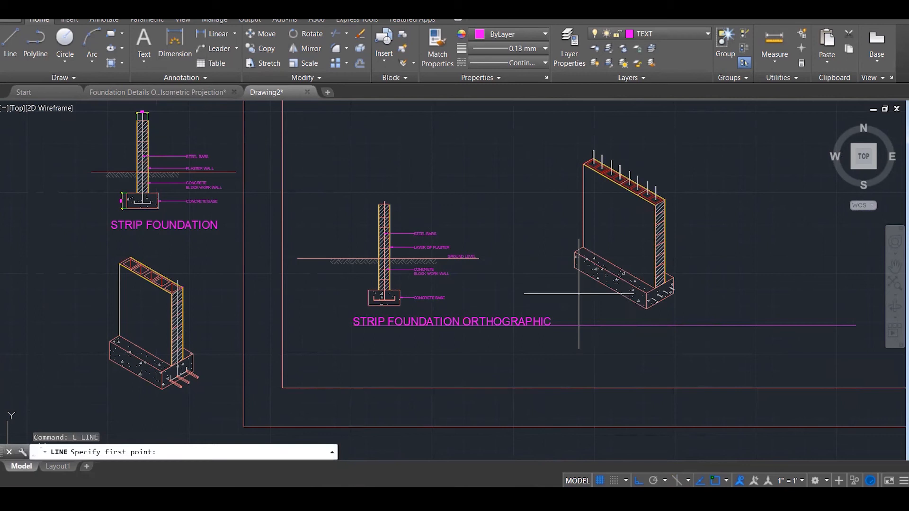
{"action": "left_click", "coordinate": [591, 303]}
{"action": "left_click", "coordinate": [590, 381]}
{"action": "key", "text": "Escape"}
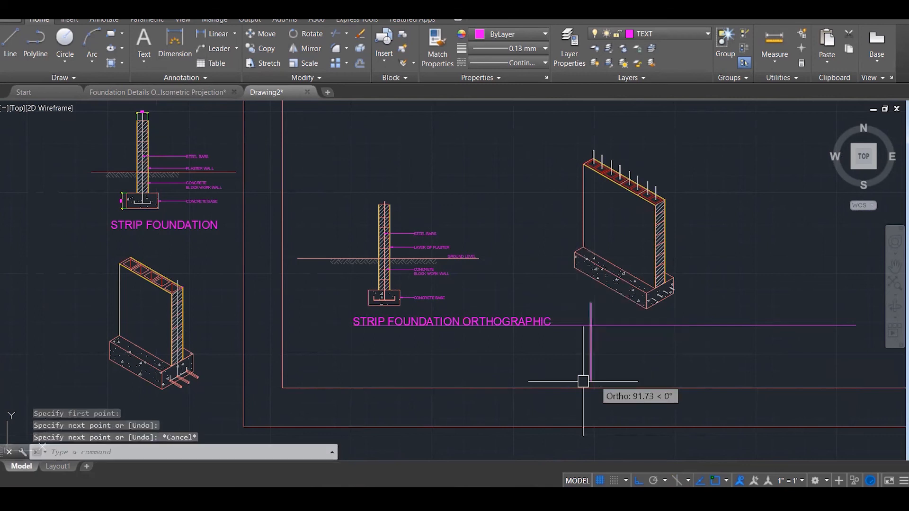
{"action": "key", "text": "Escape"}
{"action": "key", "text": "Escape"}
Copy the orthographic title to the guide lines' intersection and change the copy's text to STRIP FOUNDATION ISOMETRIC PROJECTION.
{"action": "type", "text": "do"}
{"action": "key", "text": "Return"}
{"action": "left_click", "coordinate": [456, 321]}
{"action": "key", "text": "Return"}
{"action": "left_click", "coordinate": [353, 326]}
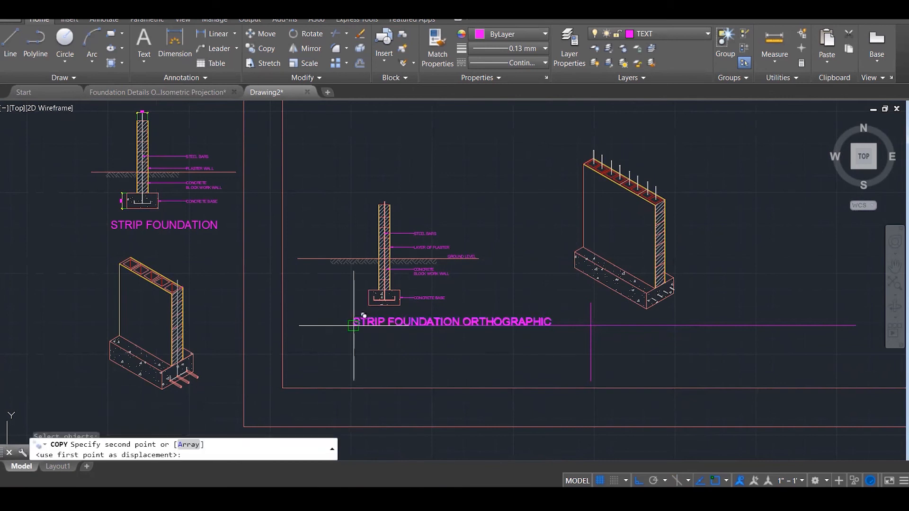
{"action": "left_click", "coordinate": [591, 325]}
{"action": "key", "text": "Escape"}
{"action": "double_click", "coordinate": [703, 323]}
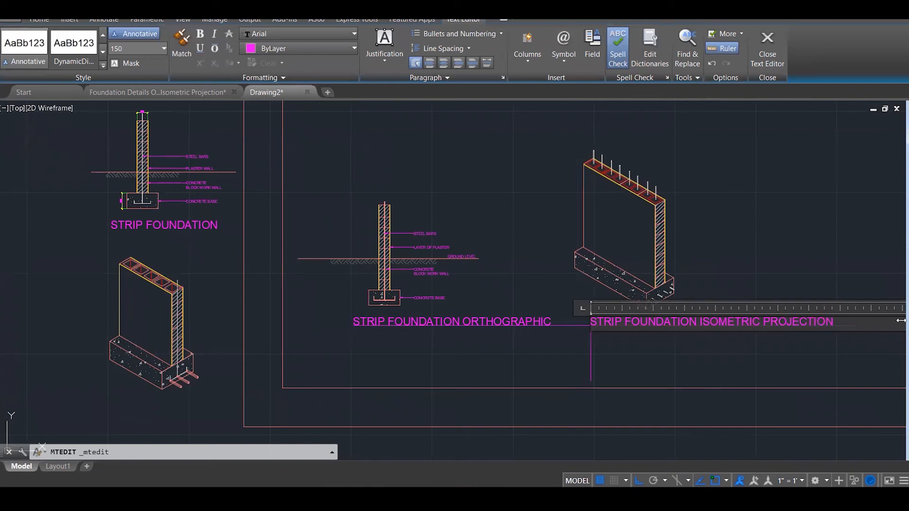
{"action": "left_click", "coordinate": [758, 204]}
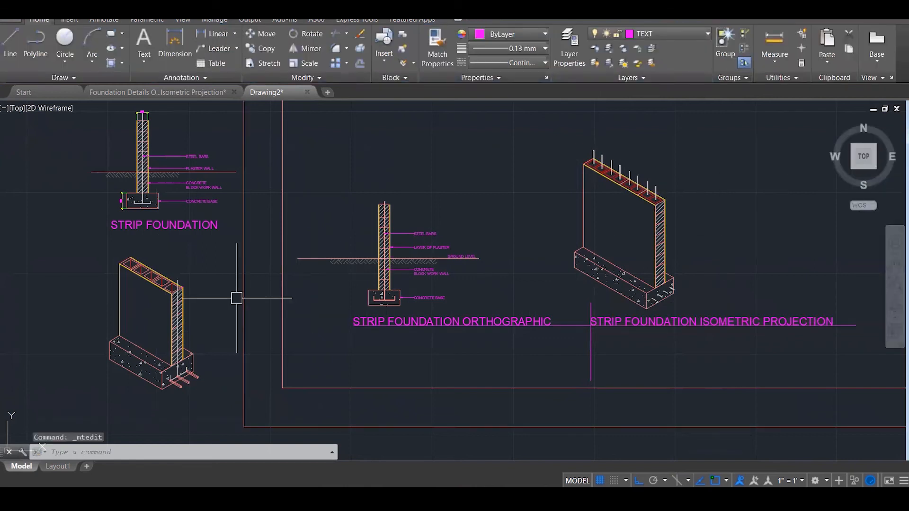
Erase the reference strip foundation section and isometric drawing outside the title block frame.
{"action": "scroll", "coordinate": [237, 298], "scroll_direction": "down", "scroll_amount": 2}
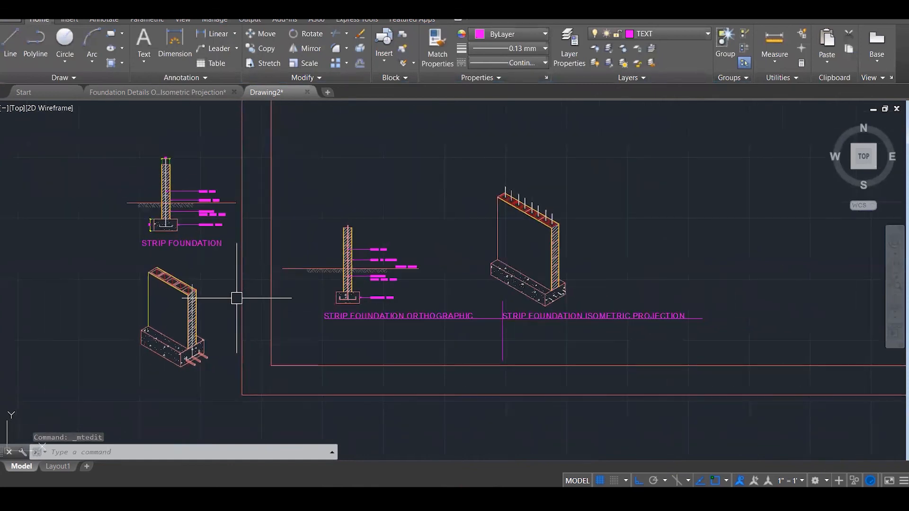
{"action": "left_click", "coordinate": [226, 365]}
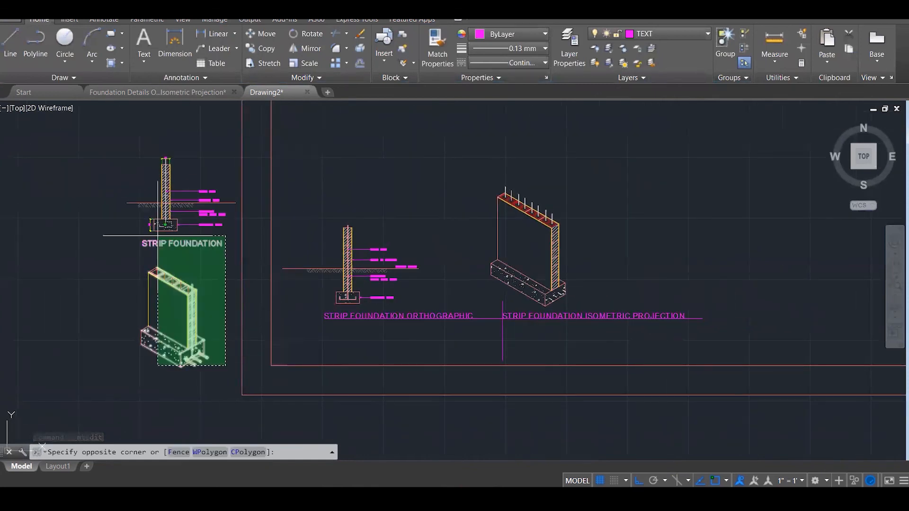
{"action": "left_click", "coordinate": [61, 147]}
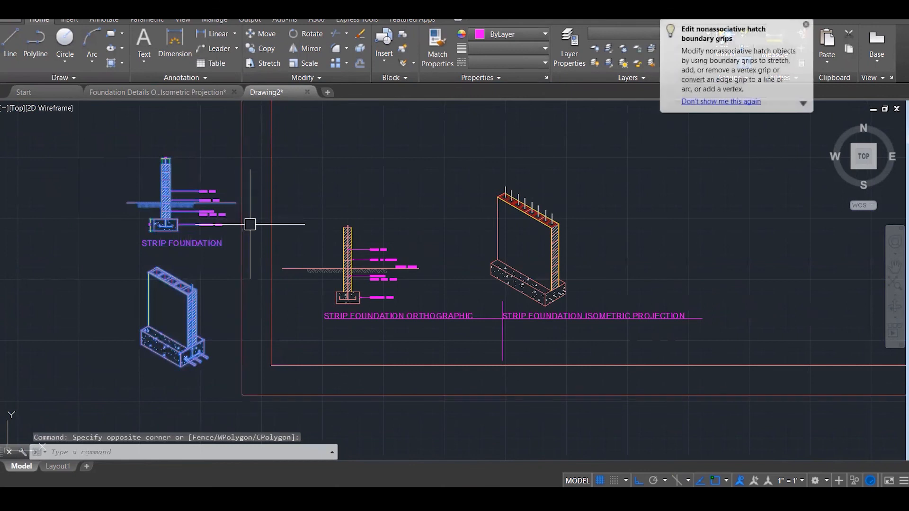
{"action": "key", "text": "Delete"}
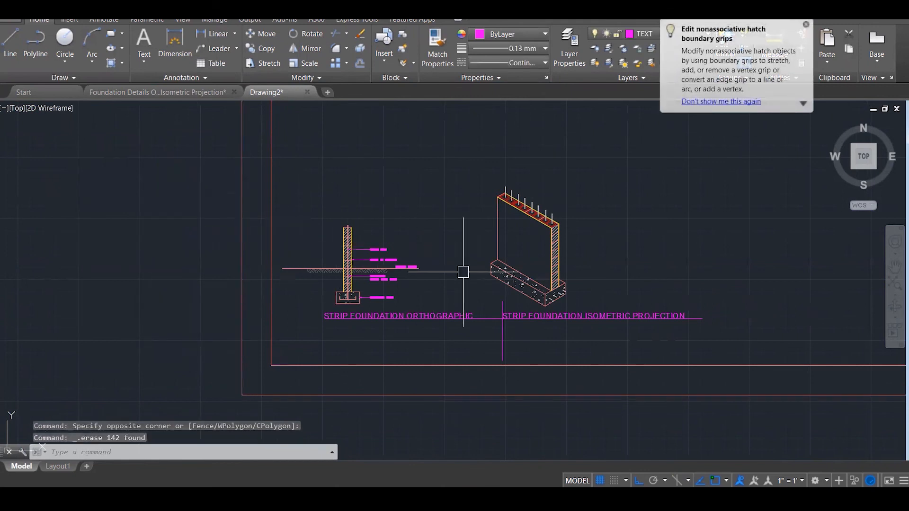
Erase the vertical and horizontal guide lines used for aligning the two titles.
{"action": "scroll", "coordinate": [486, 310], "scroll_direction": "up", "scroll_amount": 1}
{"action": "scroll", "coordinate": [488, 317], "scroll_direction": "up", "scroll_amount": 1}
{"action": "left_click", "coordinate": [511, 365]}
{"action": "key", "text": "Delete"}
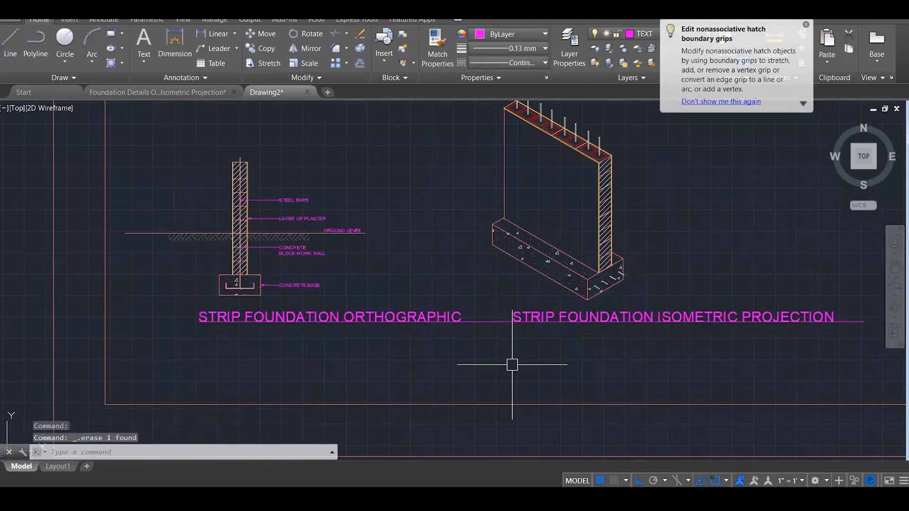
{"action": "left_click", "coordinate": [482, 327]}
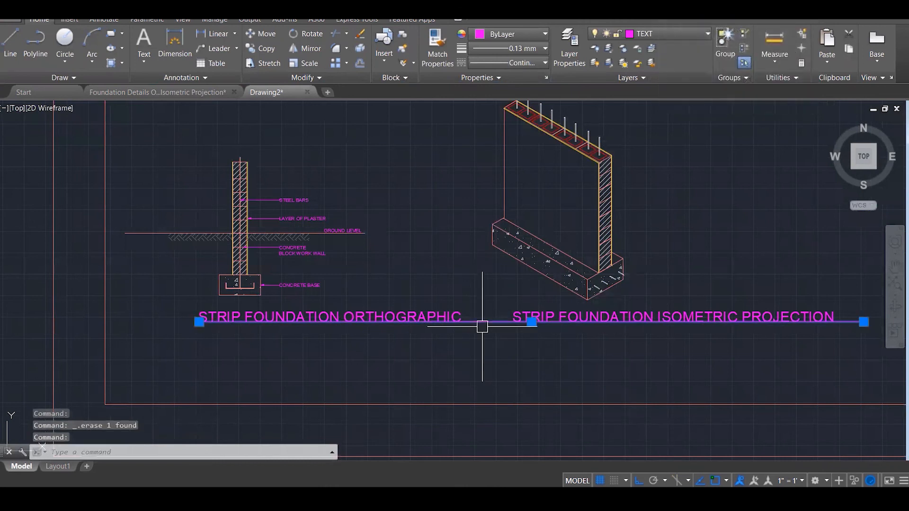
{"action": "key", "text": "Delete"}
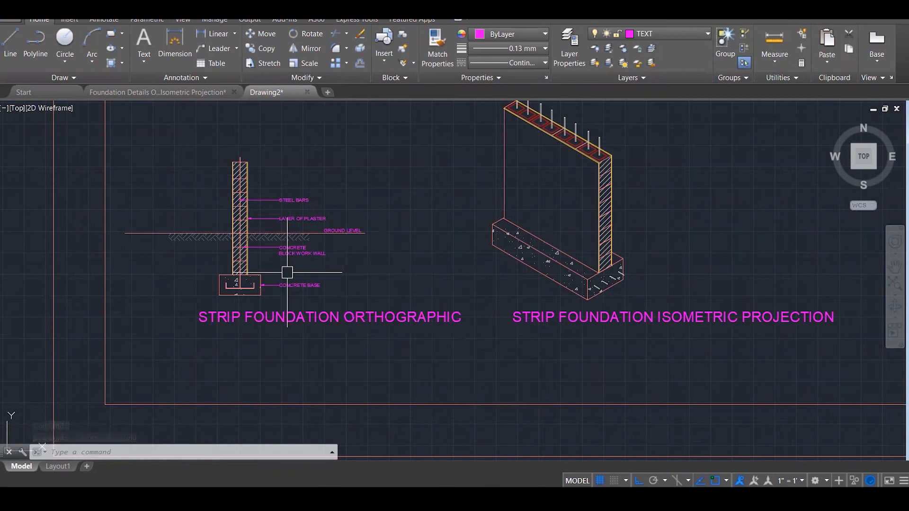
Draw a vertical guide line beside the isometric wall's hatched end, running down to the inner frame line.
{"action": "scroll", "coordinate": [377, 339], "scroll_direction": "down", "scroll_amount": 1}
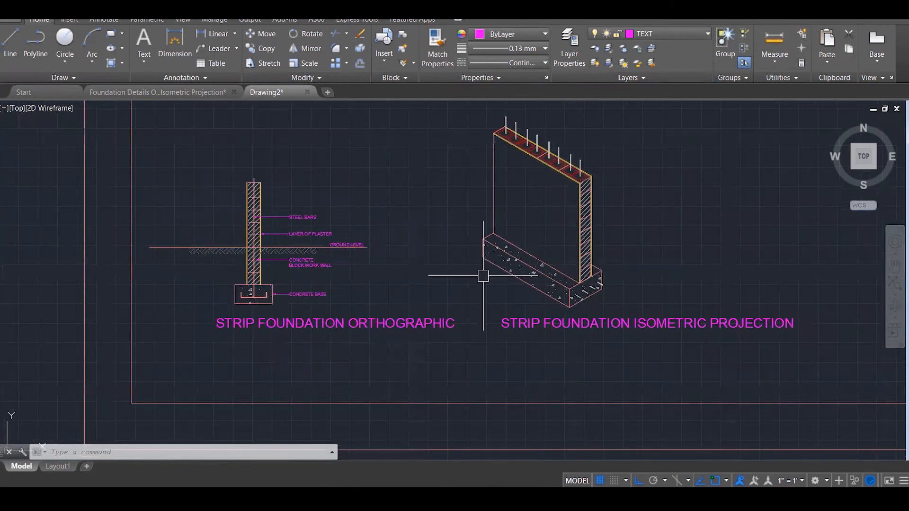
{"action": "type", "text": "l"}
{"action": "key", "text": "Return"}
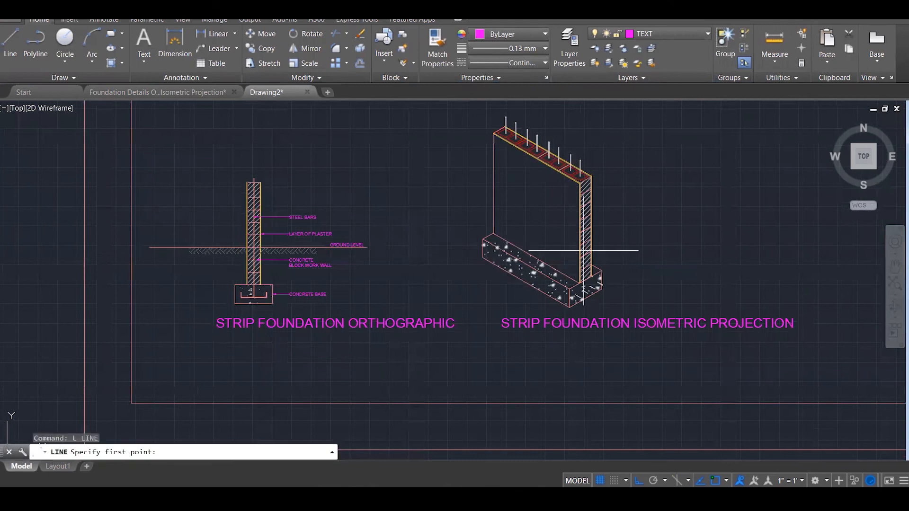
{"action": "left_click", "coordinate": [638, 126]}
{"action": "left_click", "coordinate": [636, 403]}
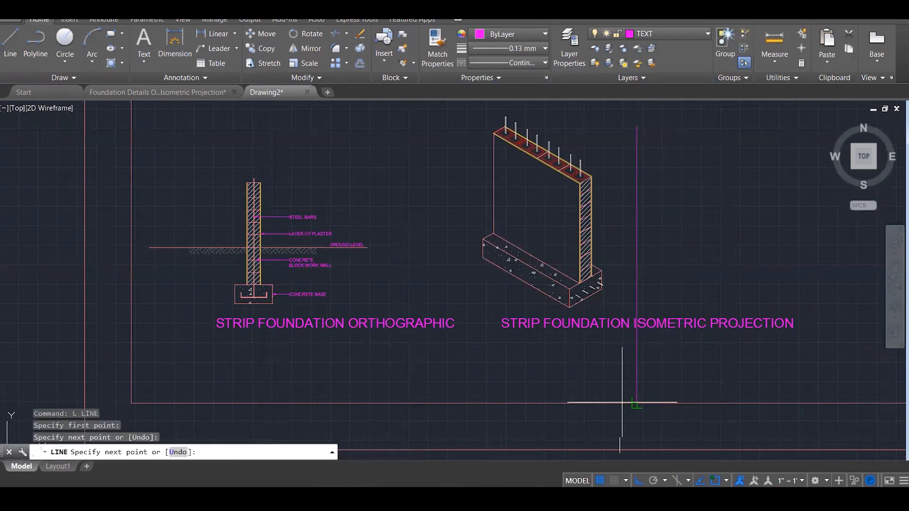
{"action": "key", "text": "Escape"}
{"action": "key", "text": "Escape"}
{"action": "key", "text": "Escape"}
Copy the CONCRETE BASE leader from the orthographic section to the outer end edge of the isometric base.
{"action": "type", "text": "c"}
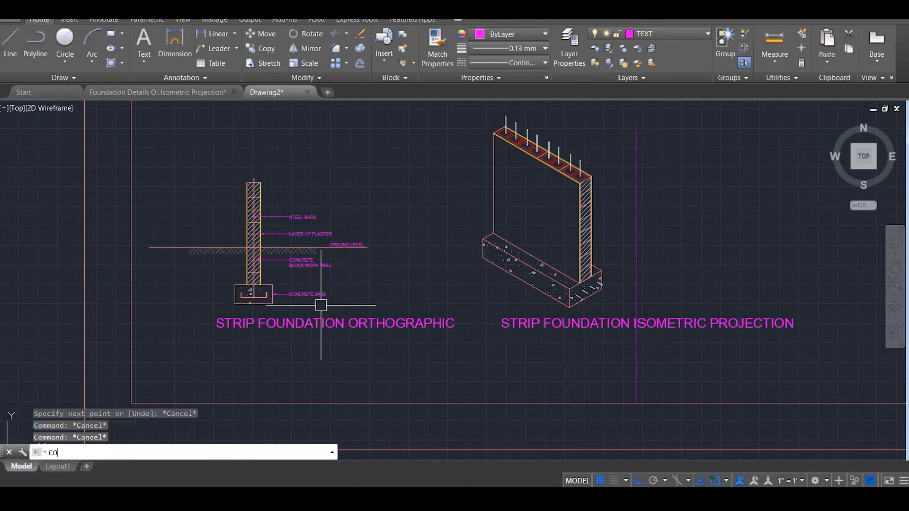
{"action": "type", "text": "o"}
{"action": "key", "text": "Return"}
{"action": "left_click", "coordinate": [303, 295]}
{"action": "key", "text": "Return"}
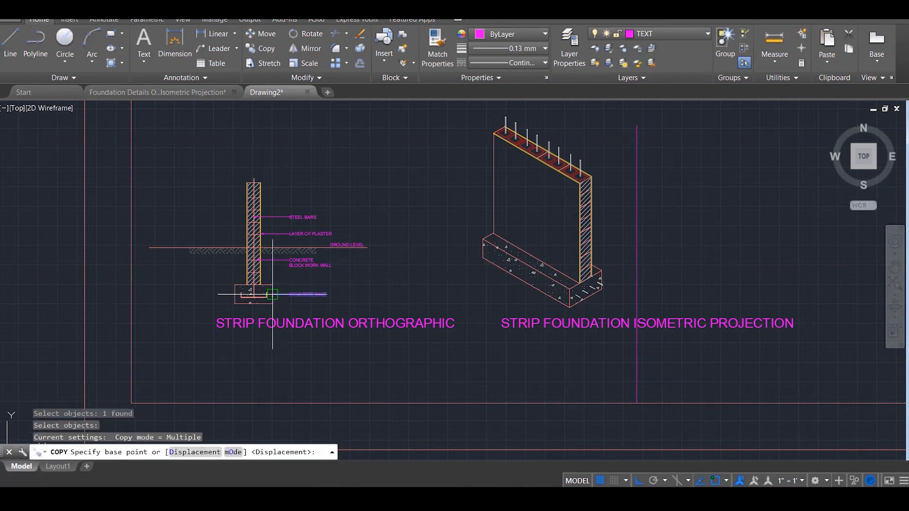
{"action": "left_click", "coordinate": [272, 300]}
{"action": "scroll", "coordinate": [615, 291], "scroll_direction": "up", "scroll_amount": 3}
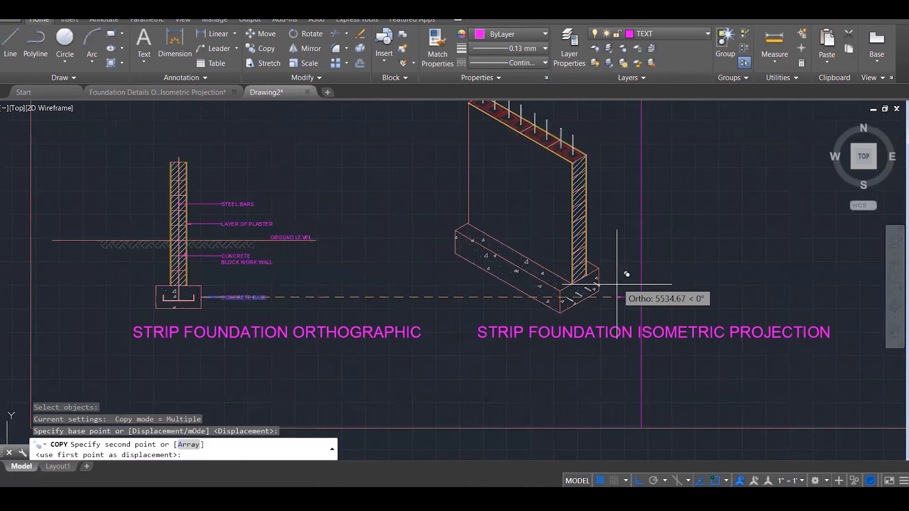
{"action": "left_click", "coordinate": [593, 276]}
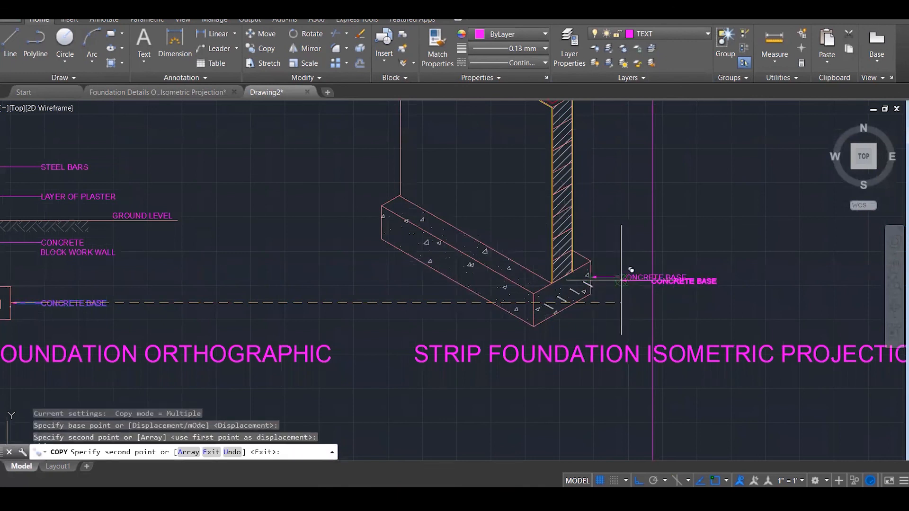
{"action": "key", "text": "Escape"}
Stretch the text end of the isometric CONCRETE BASE leader horizontally to the vertical guide line.
{"action": "scroll", "coordinate": [639, 275], "scroll_direction": "up", "scroll_amount": 2}
{"action": "left_click", "coordinate": [608, 278]}
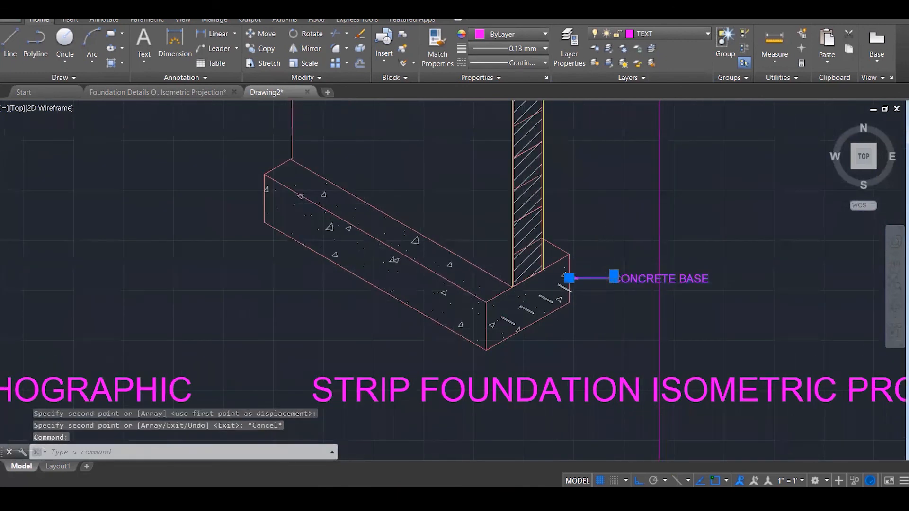
{"action": "scroll", "coordinate": [621, 265], "scroll_direction": "up", "scroll_amount": 2}
{"action": "left_click", "coordinate": [615, 271]}
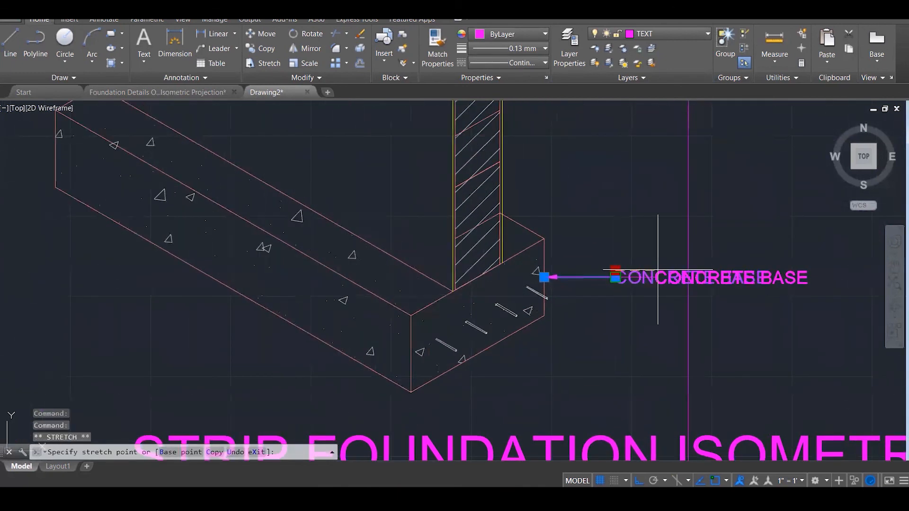
{"action": "left_click", "coordinate": [688, 270]}
{"action": "scroll", "coordinate": [601, 279], "scroll_direction": "down", "scroll_amount": 4}
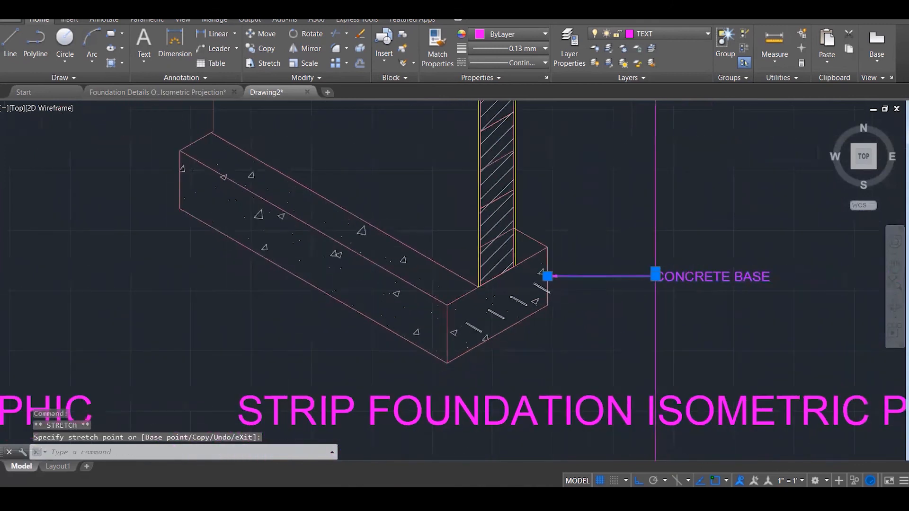
{"action": "scroll", "coordinate": [637, 281], "scroll_direction": "down", "scroll_amount": 3}
{"action": "key", "text": "Escape"}
{"action": "key", "text": "Escape"}
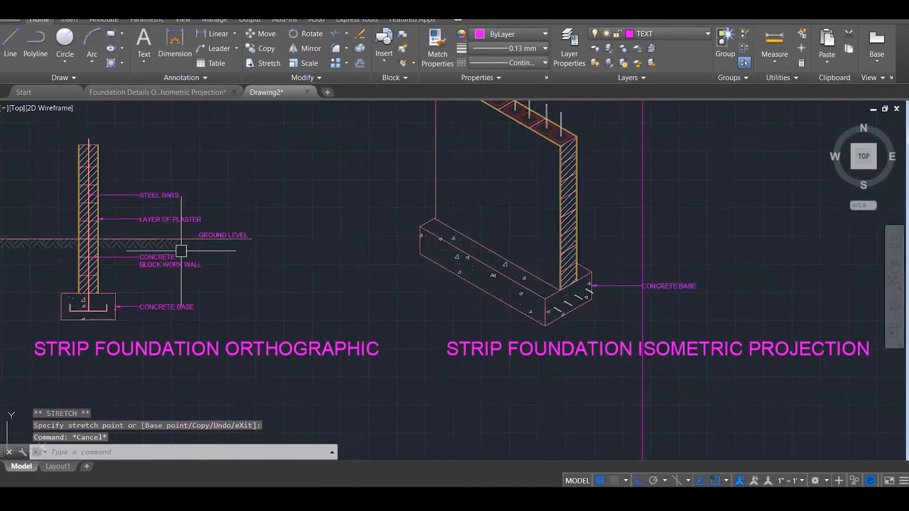
Copy the CONCRETE BLOCK WORK WALL leader from the orthographic section onto the hatched end of the isometric wall.
{"action": "left_click", "coordinate": [163, 263]}
{"action": "type", "text": "CO"}
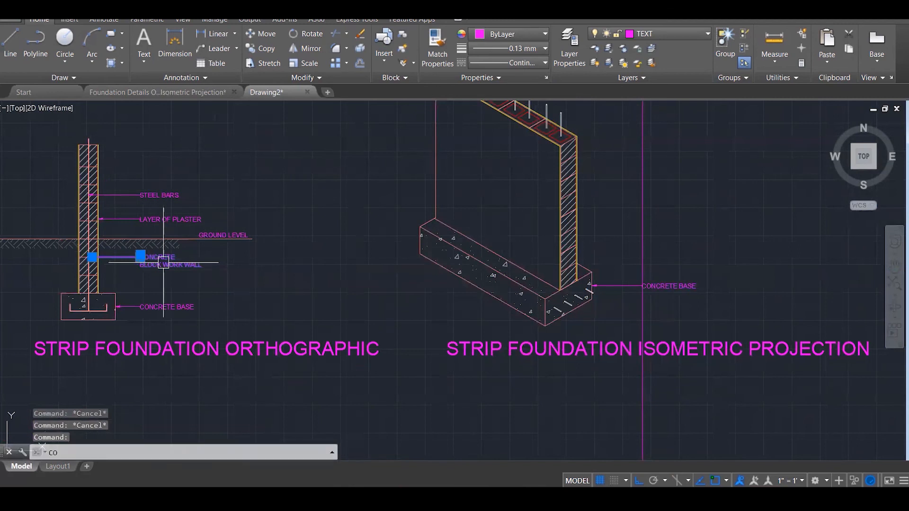
{"action": "key", "text": "Return"}
{"action": "left_click", "coordinate": [98, 257]}
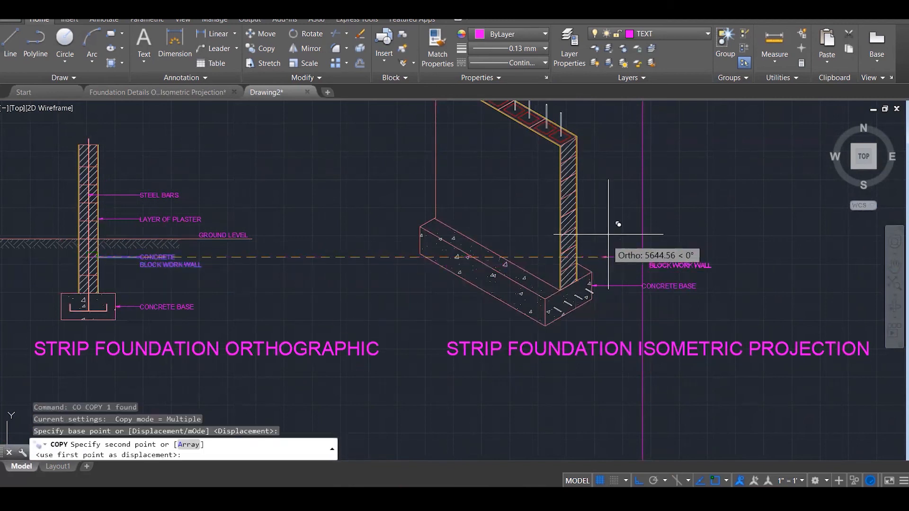
{"action": "left_click", "coordinate": [572, 247]}
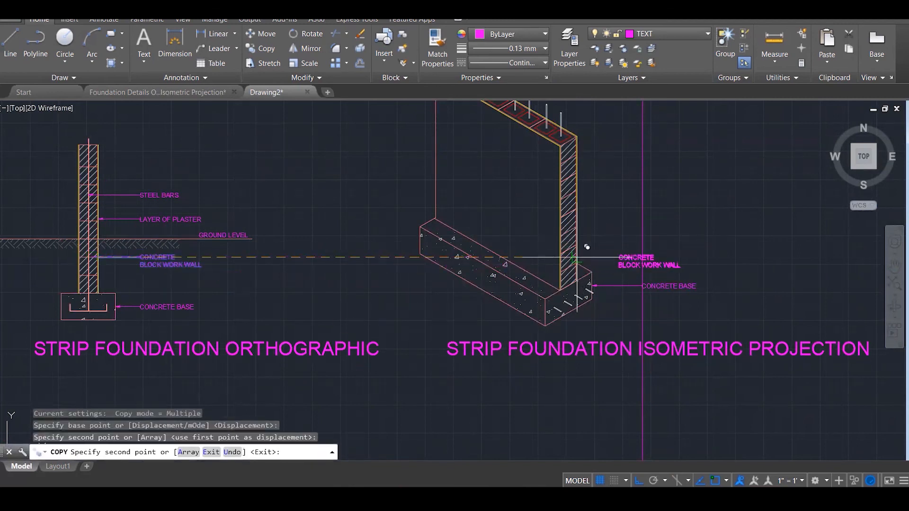
{"action": "scroll", "coordinate": [641, 241], "scroll_direction": "up", "scroll_amount": 2}
{"action": "scroll", "coordinate": [649, 244], "scroll_direction": "up", "scroll_amount": 2}
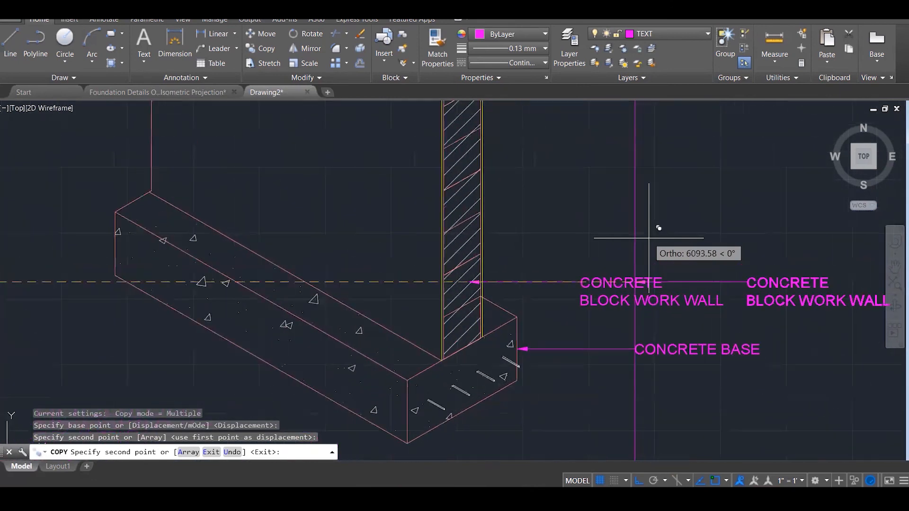
{"action": "key", "text": "Escape"}
{"action": "key", "text": "Escape"}
Stretch the text end of the isometric CONCRETE BLOCK WORK WALL leader horizontally to the vertical guide line.
{"action": "left_click", "coordinate": [576, 283]}
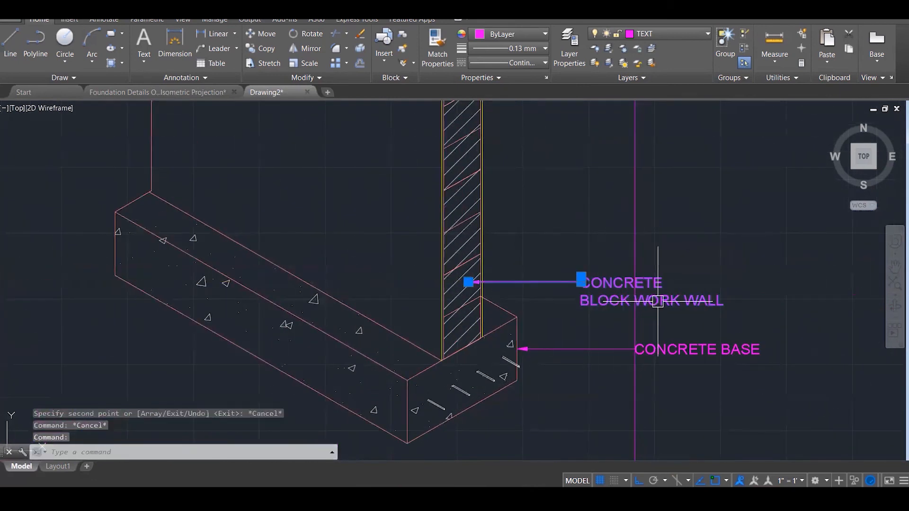
{"action": "left_click", "coordinate": [580, 281]}
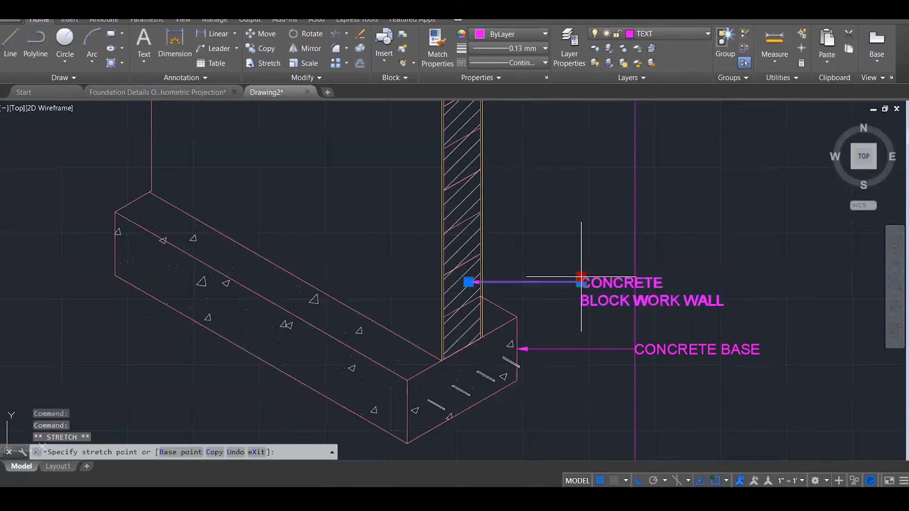
{"action": "left_click", "coordinate": [635, 276]}
{"action": "key", "text": "Escape"}
Copy the LAYER OF PLASTER leader from the orthographic section to the outer plaster edge of the isometric wall.
{"action": "scroll", "coordinate": [639, 282], "scroll_direction": "down", "scroll_amount": 3}
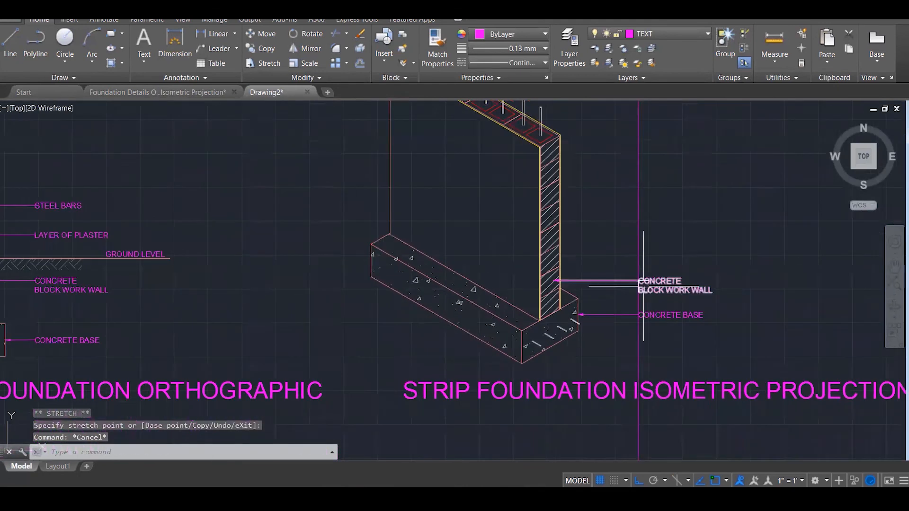
{"action": "scroll", "coordinate": [643, 286], "scroll_direction": "down", "scroll_amount": 2}
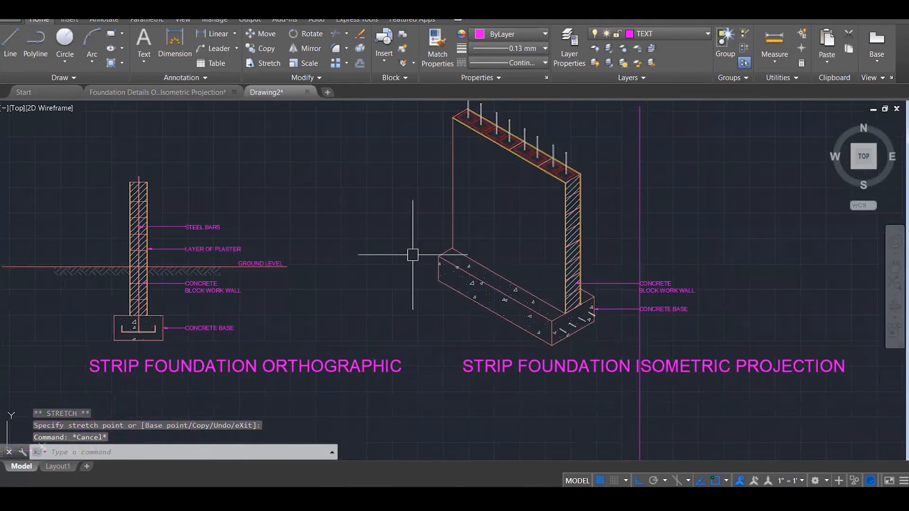
{"action": "left_click", "coordinate": [246, 248]}
{"action": "type", "text": "co"}
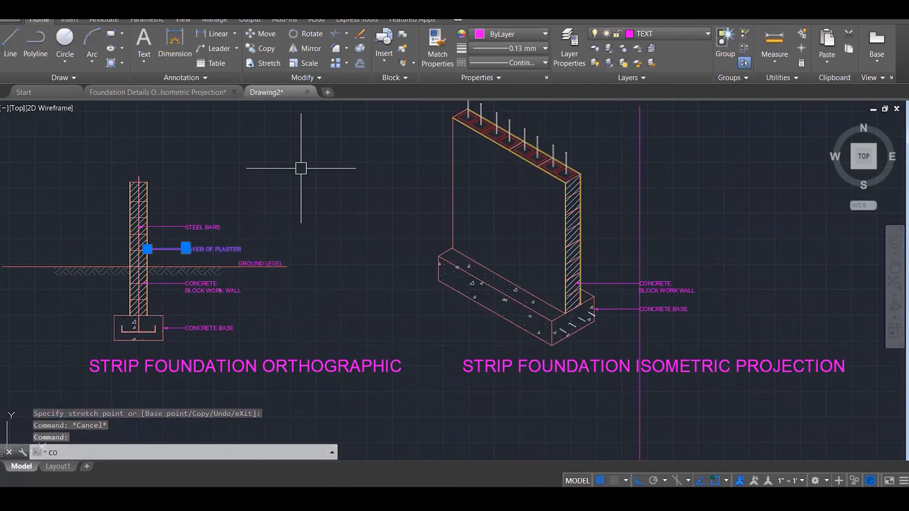
{"action": "key", "text": "Return"}
{"action": "left_click", "coordinate": [146, 249]}
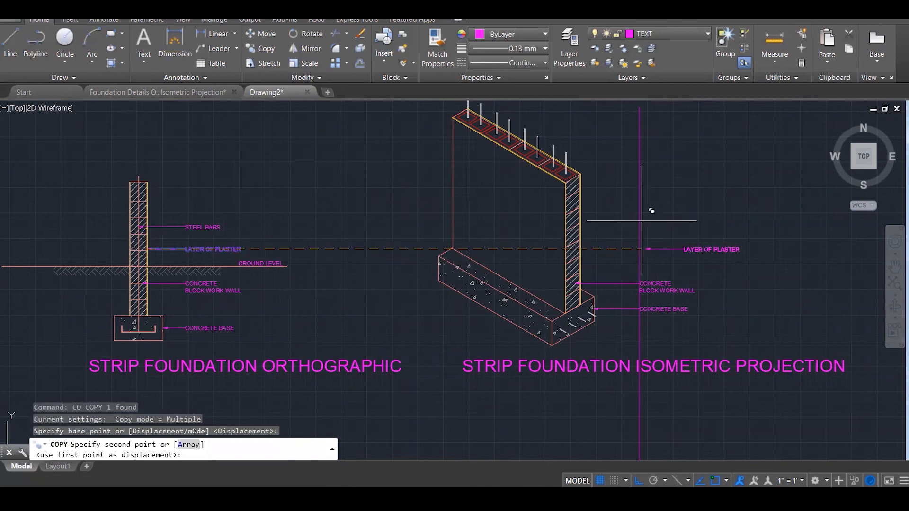
{"action": "scroll", "coordinate": [587, 252], "scroll_direction": "up", "scroll_amount": 3}
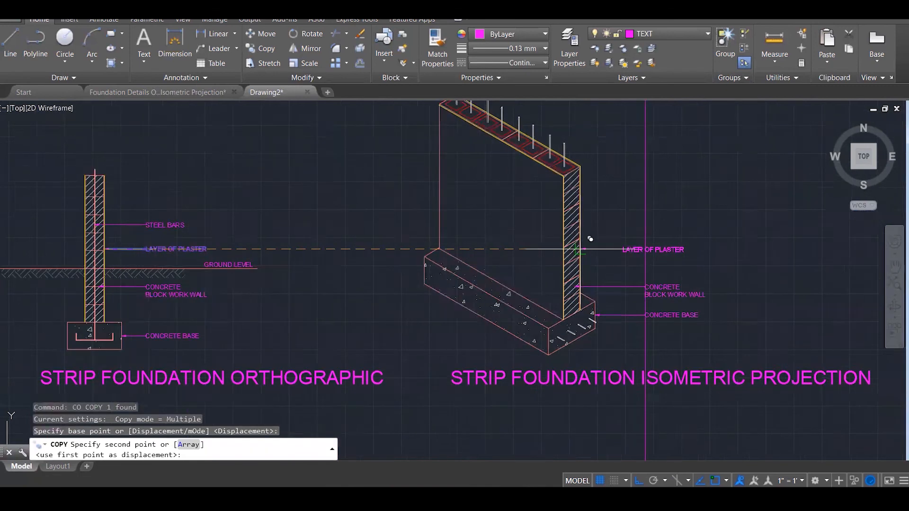
{"action": "left_click", "coordinate": [587, 241]}
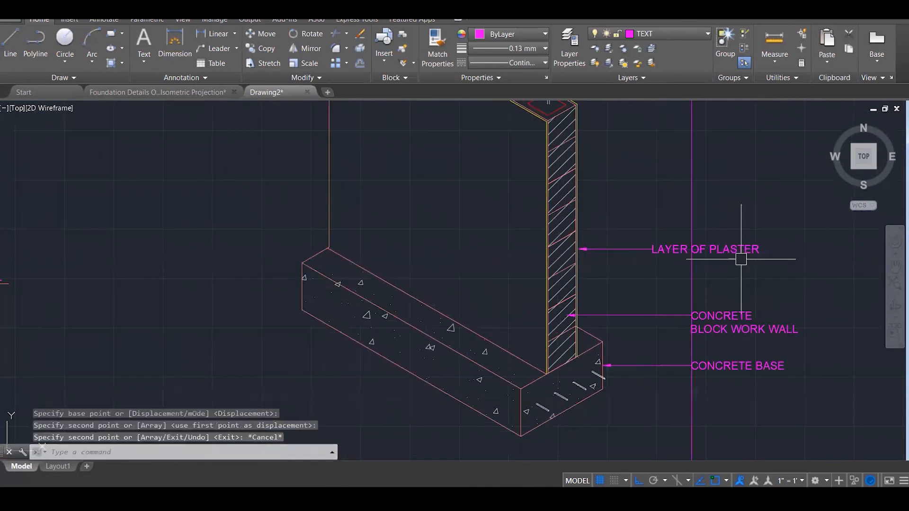
Stretch the text end of the isometric LAYER OF PLASTER leader horizontally to the vertical guide line.
{"action": "key", "text": "Escape"}
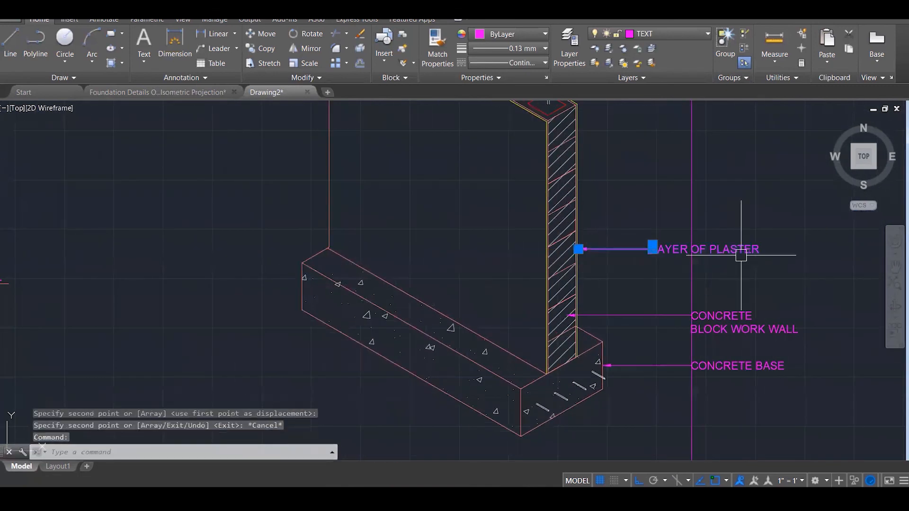
{"action": "left_click", "coordinate": [653, 245]}
{"action": "left_click", "coordinate": [691, 256]}
{"action": "key", "text": "Escape"}
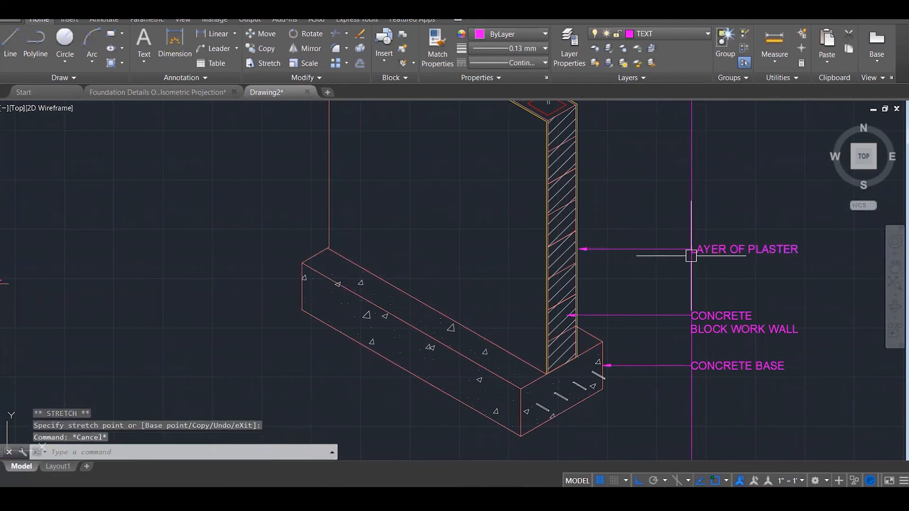
Copy the STEEL BARS leader from the orthographic section to the empty space beside the isometric wall, above LAYER OF PLASTER.
{"action": "scroll", "coordinate": [691, 255], "scroll_direction": "down", "scroll_amount": 5}
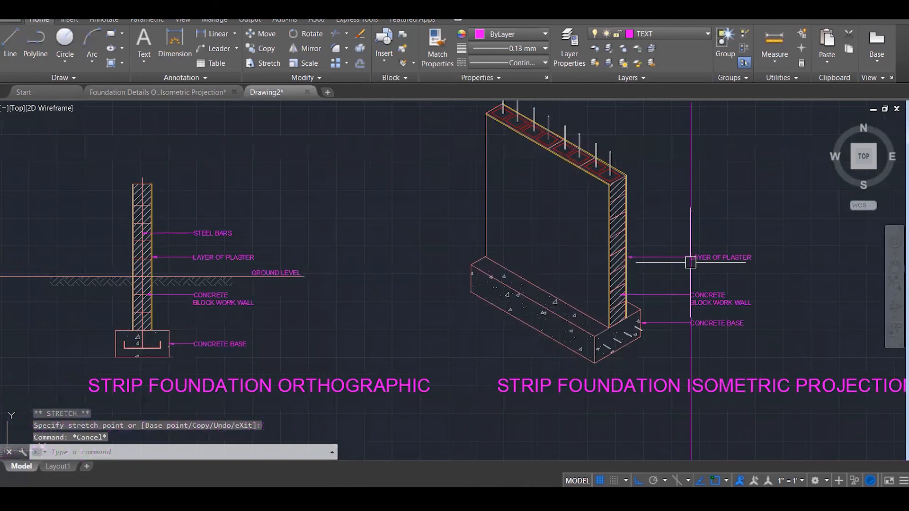
{"action": "left_click", "coordinate": [194, 233]}
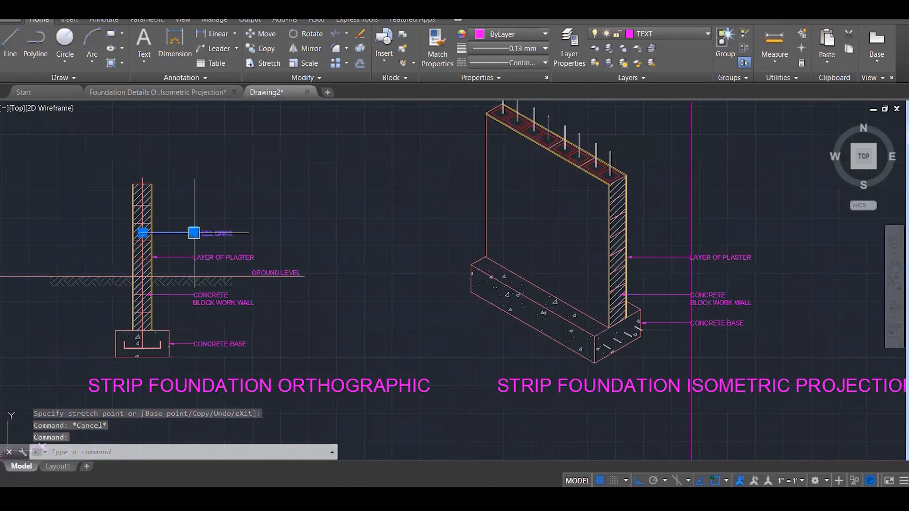
{"action": "type", "text": "co"}
{"action": "key", "text": "Return"}
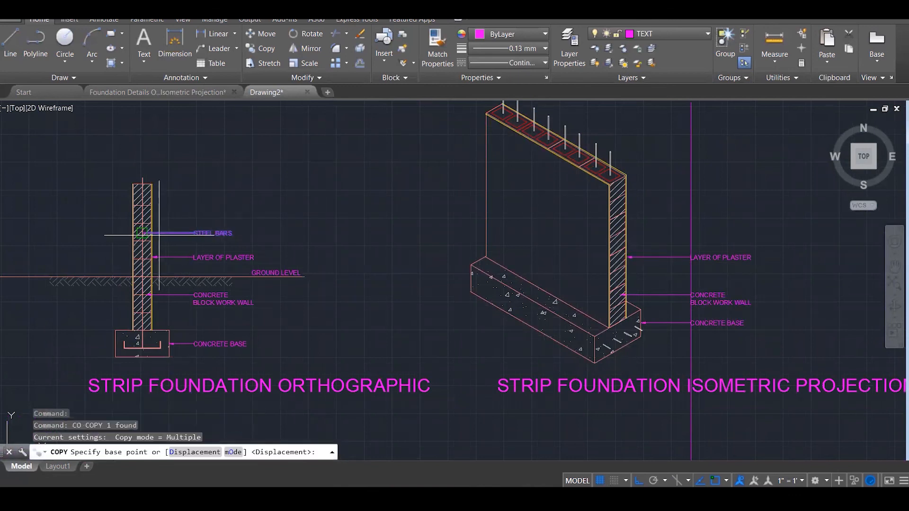
{"action": "left_click", "coordinate": [142, 233]}
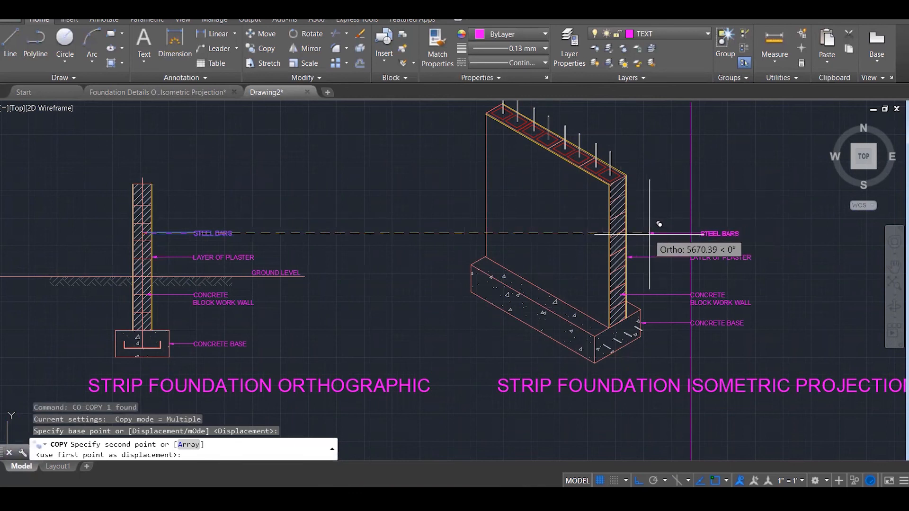
{"action": "left_click", "coordinate": [659, 223]}
{"action": "scroll", "coordinate": [706, 204], "scroll_direction": "up", "scroll_amount": 2}
{"action": "key", "text": "Escape"}
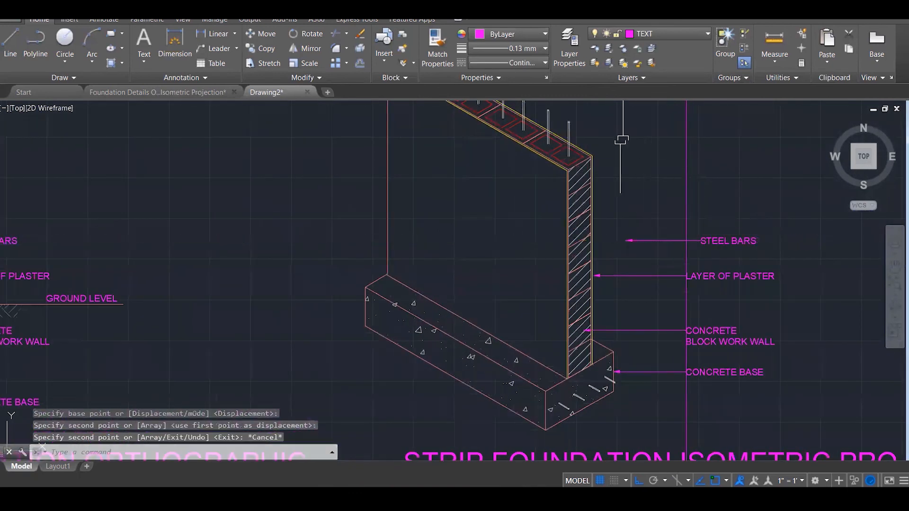
Draw a horizontal guide line from the top of the steel bar nearest the hatched wall end across the vertical guide line.
{"action": "type", "text": "l"}
{"action": "key", "text": "Return"}
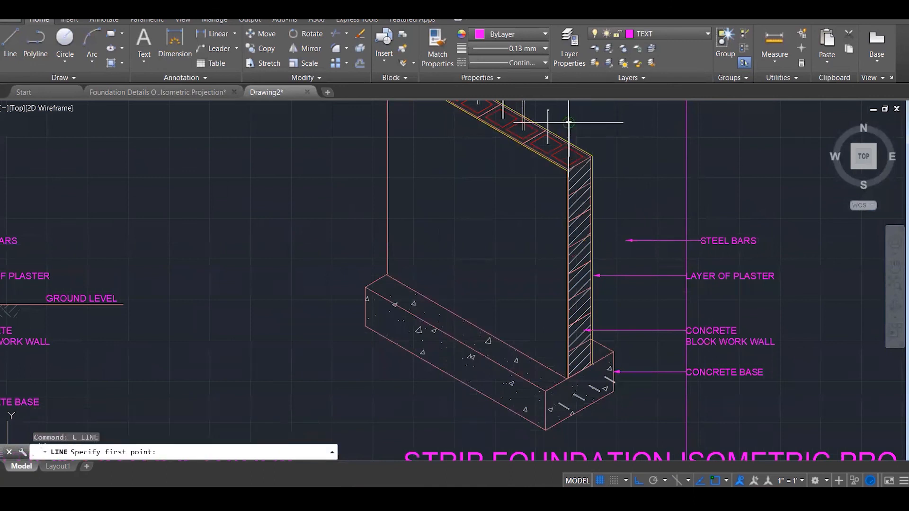
{"action": "left_click", "coordinate": [569, 123]}
{"action": "left_click", "coordinate": [755, 124]}
{"action": "key", "text": "Escape"}
{"action": "key", "text": "Escape"}
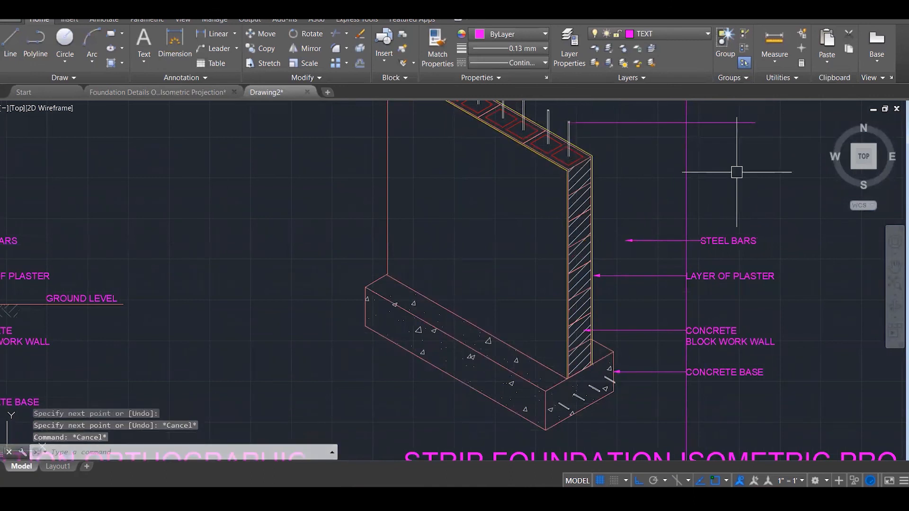
Move the isometric STEEL BARS leader straight up onto the horizontal guide line.
{"action": "type", "text": "m"}
{"action": "key", "text": "Return"}
{"action": "left_click", "coordinate": [716, 233]}
{"action": "key", "text": "Return"}
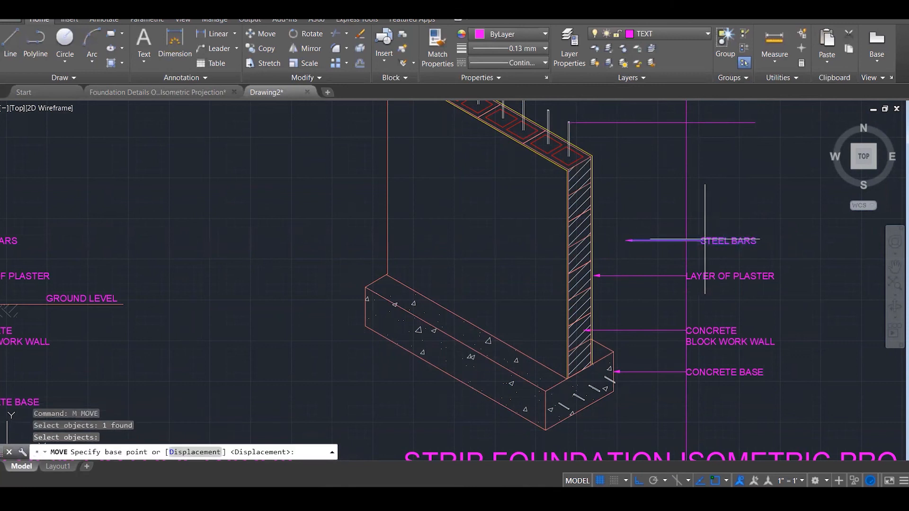
{"action": "left_click", "coordinate": [693, 241]}
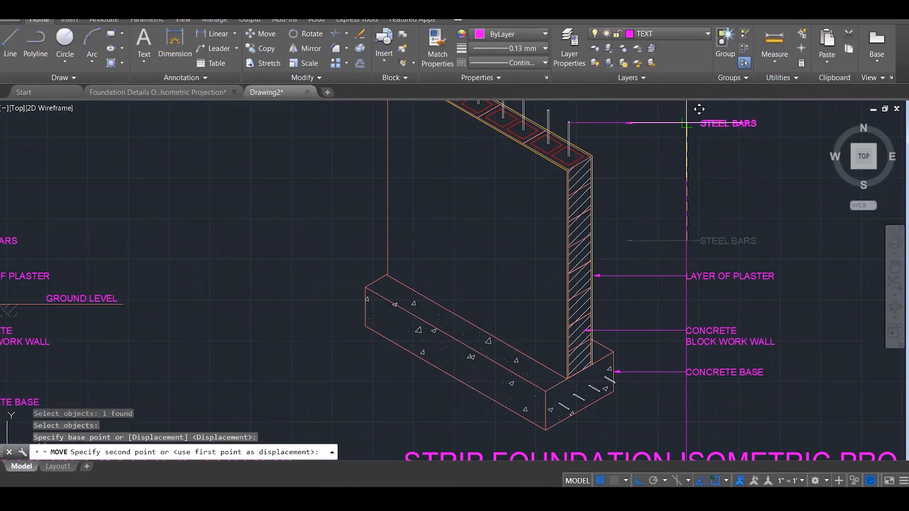
{"action": "left_click", "coordinate": [680, 128]}
{"action": "key", "text": "Escape"}
{"action": "key", "text": "Escape"}
Erase the horizontal guide line and stretch the STEEL BARS arrowhead to the top of the nearest steel bar.
{"action": "left_click", "coordinate": [616, 127]}
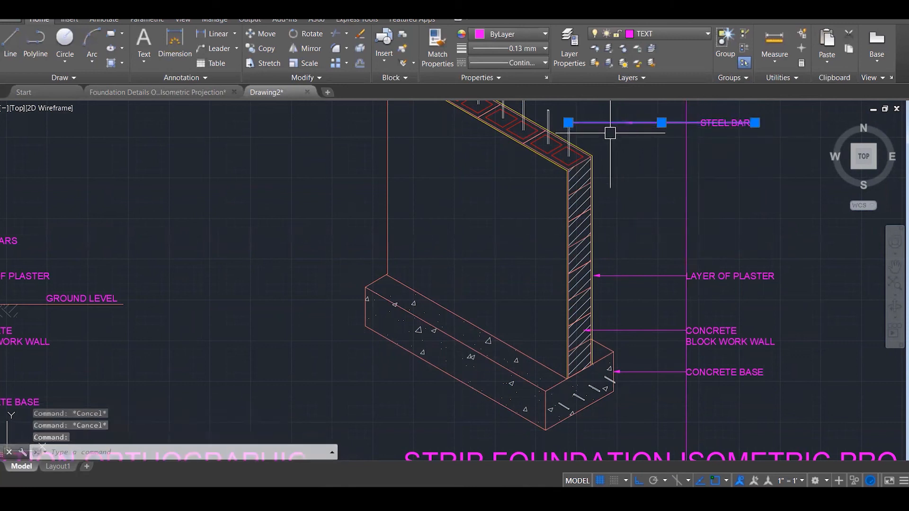
{"action": "key", "text": "Delete"}
{"action": "left_click", "coordinate": [632, 125]}
{"action": "left_click", "coordinate": [625, 122]}
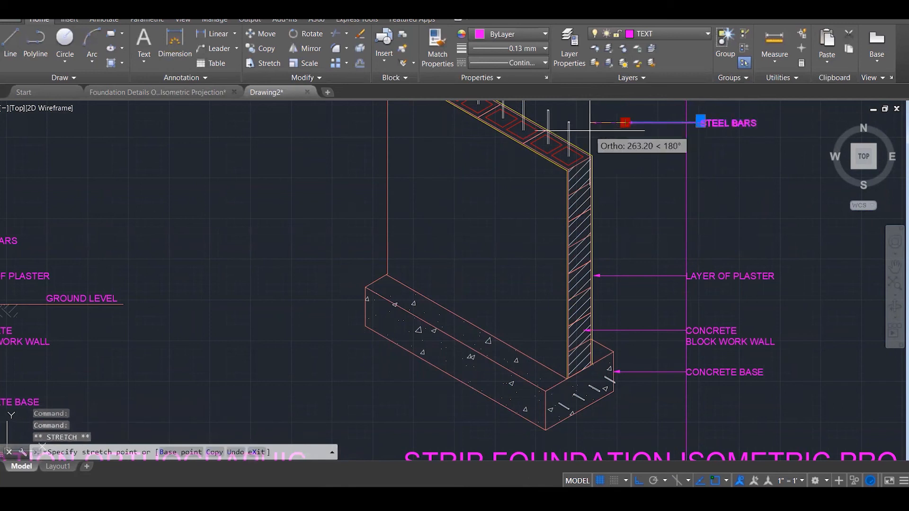
{"action": "left_click", "coordinate": [568, 123]}
{"action": "key", "text": "Escape"}
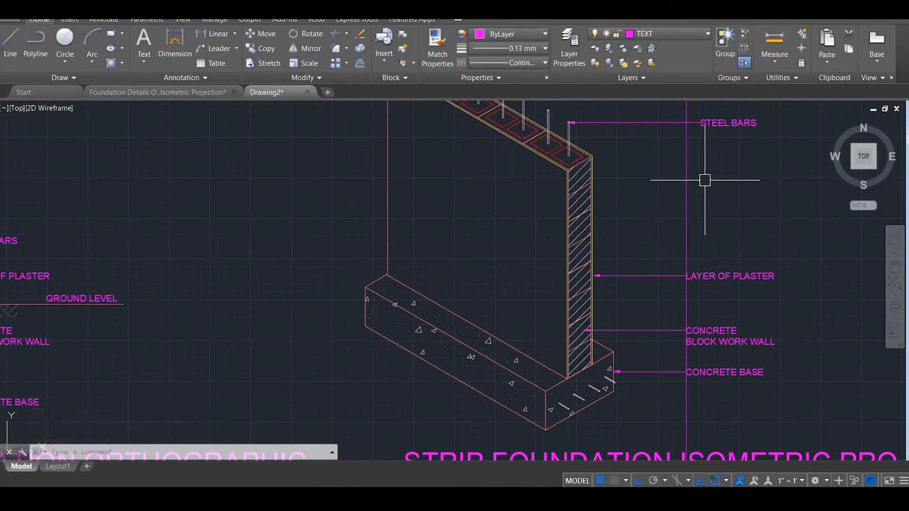
{"action": "scroll", "coordinate": [705, 180], "scroll_direction": "down", "scroll_amount": 2}
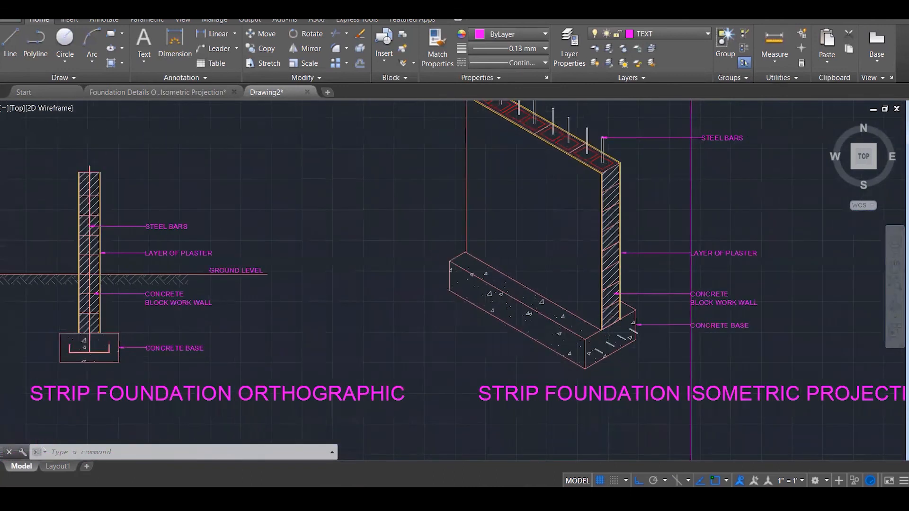
Erase the vertical guide line running through the isometric leader labels.
{"action": "key", "text": "Escape"}
{"action": "key", "text": "Escape"}
{"action": "left_click", "coordinate": [697, 184]}
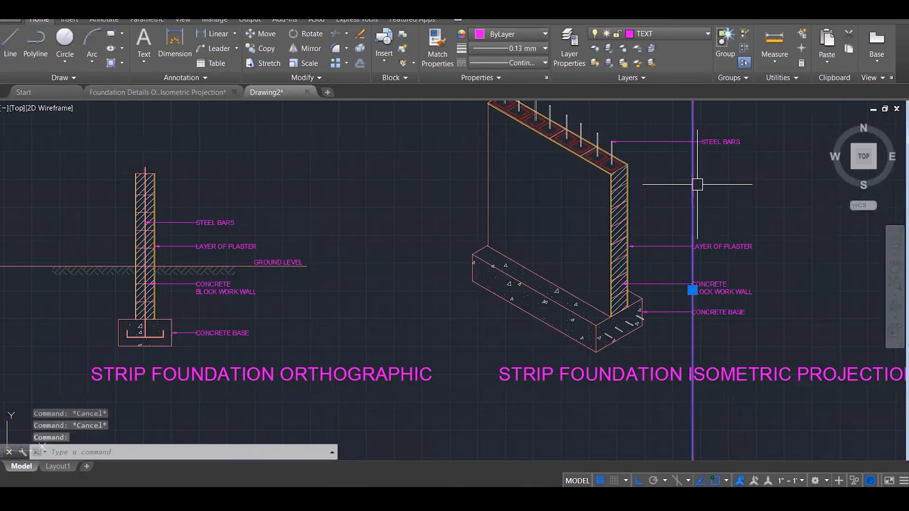
{"action": "key", "text": "Delete"}
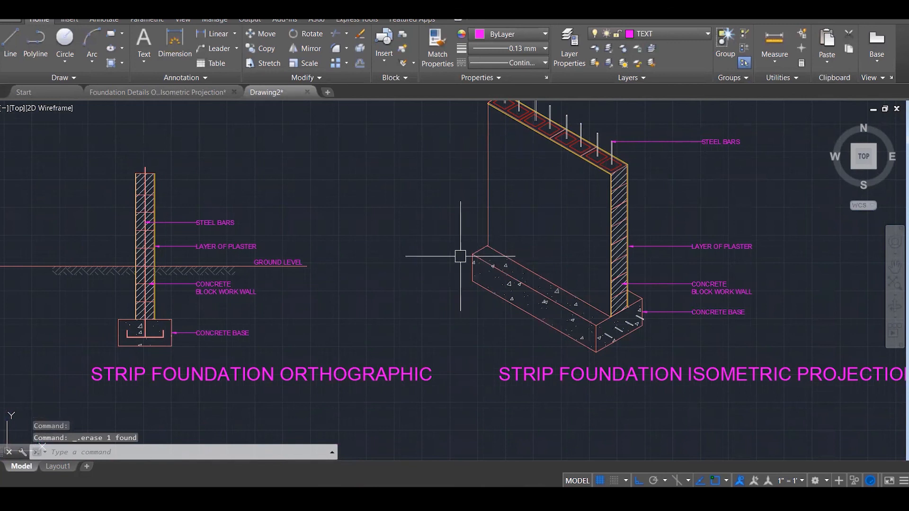
{"action": "type", "text": "l"}
{"action": "key", "text": "Return"}
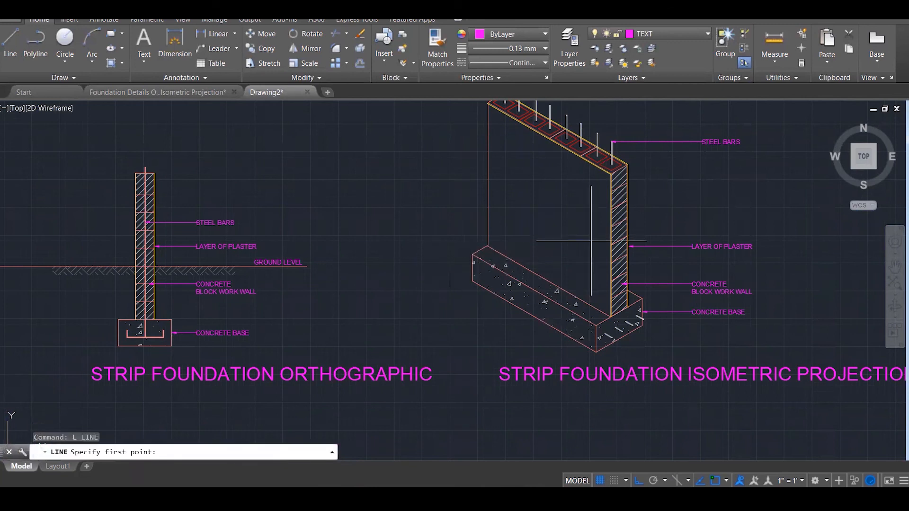
{"action": "left_click", "coordinate": [610, 247]}
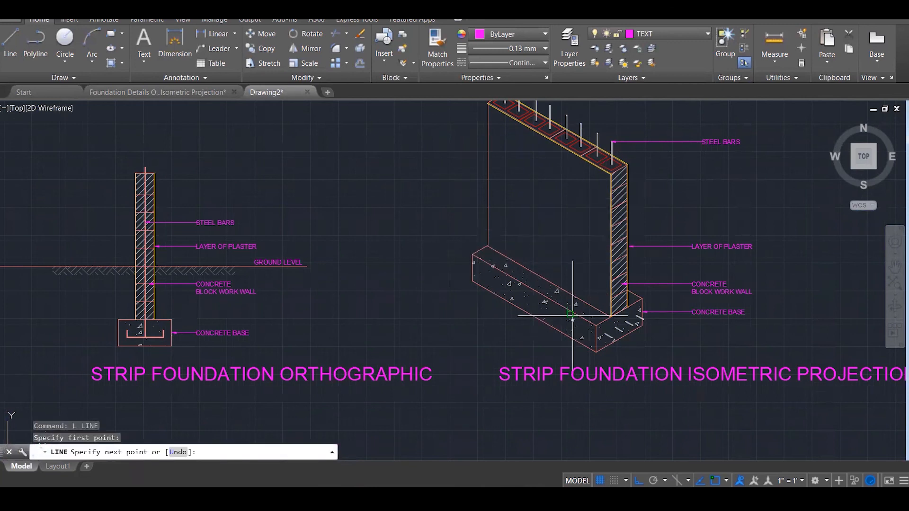
{"action": "left_click", "coordinate": [680, 480]}
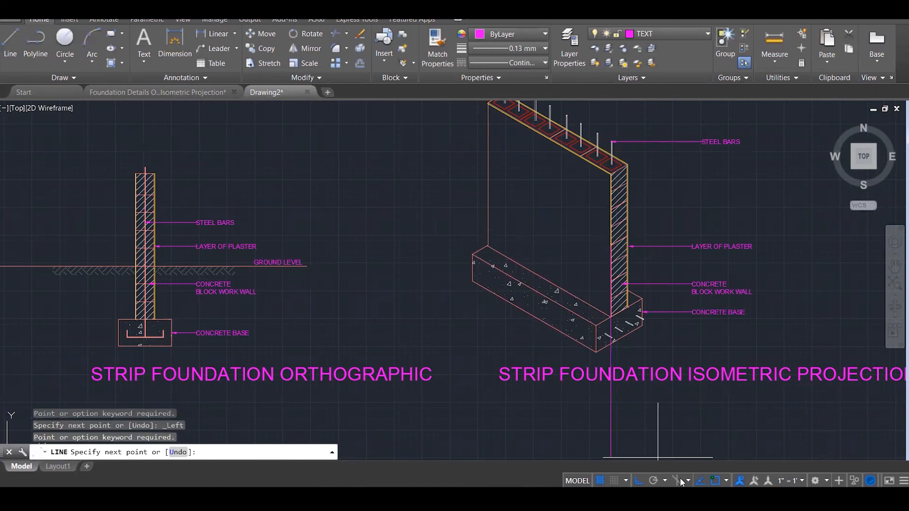
{"action": "left_click", "coordinate": [688, 481]}
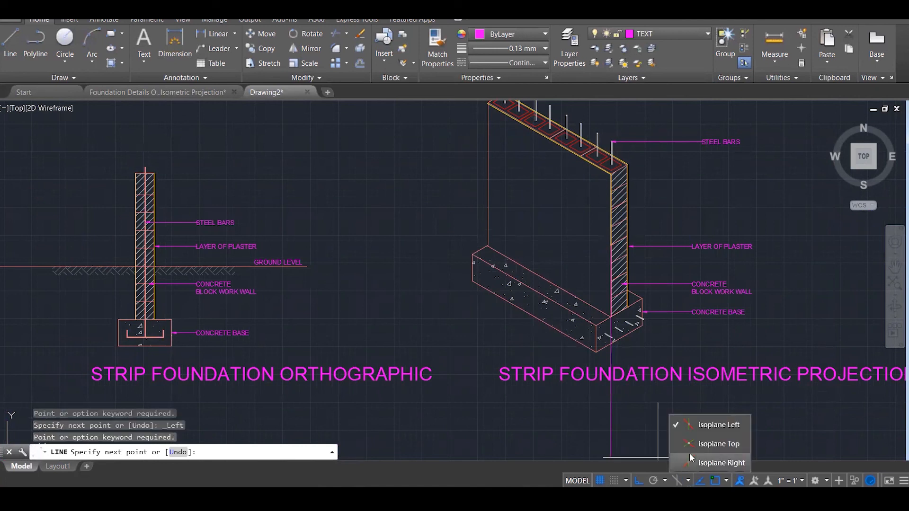
{"action": "left_click", "coordinate": [706, 444]}
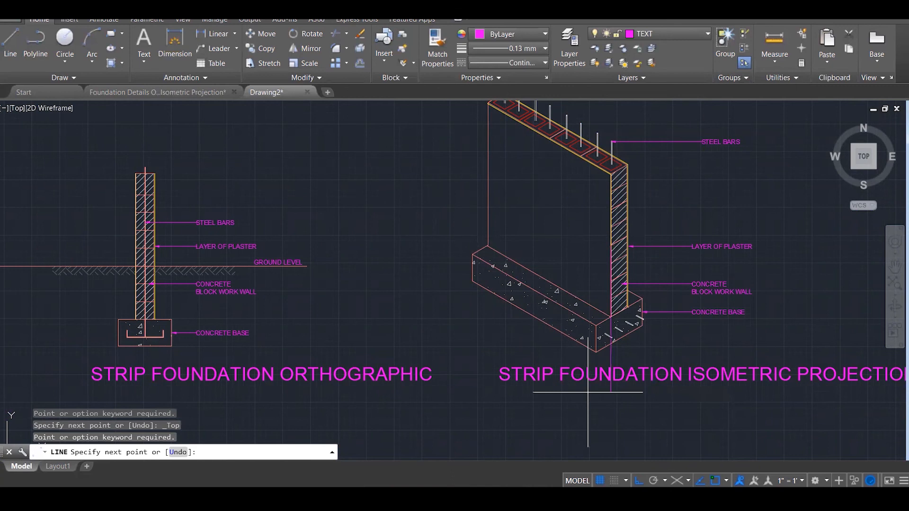
{"action": "key", "text": "Escape"}
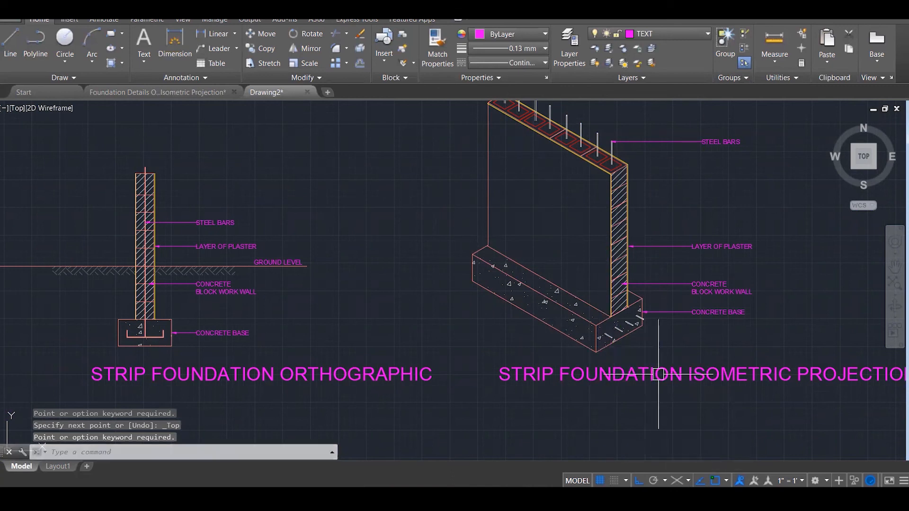
Turn on isometric drafting in the top isoplane and draw a line from the hatched wall end's edge midpoint back along the wall, past its far edge.
{"action": "left_click", "coordinate": [676, 481]}
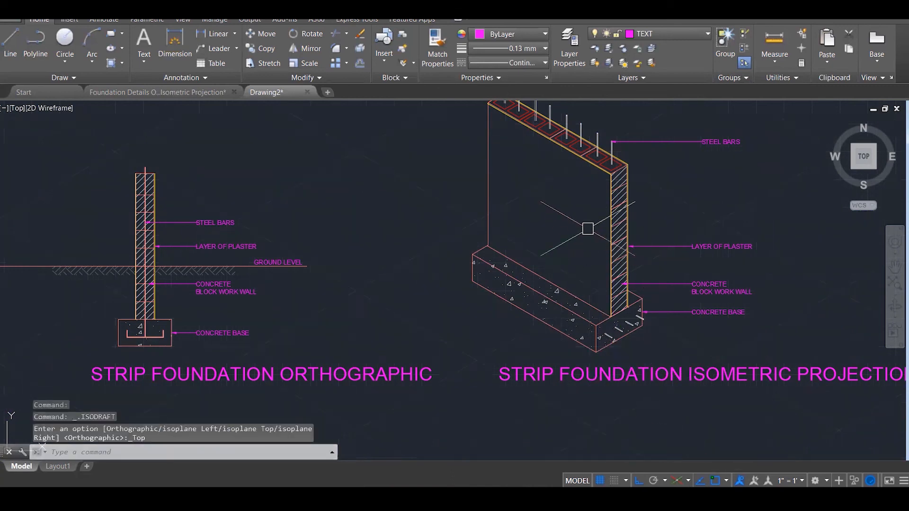
{"action": "type", "text": "l"}
{"action": "key", "text": "Return"}
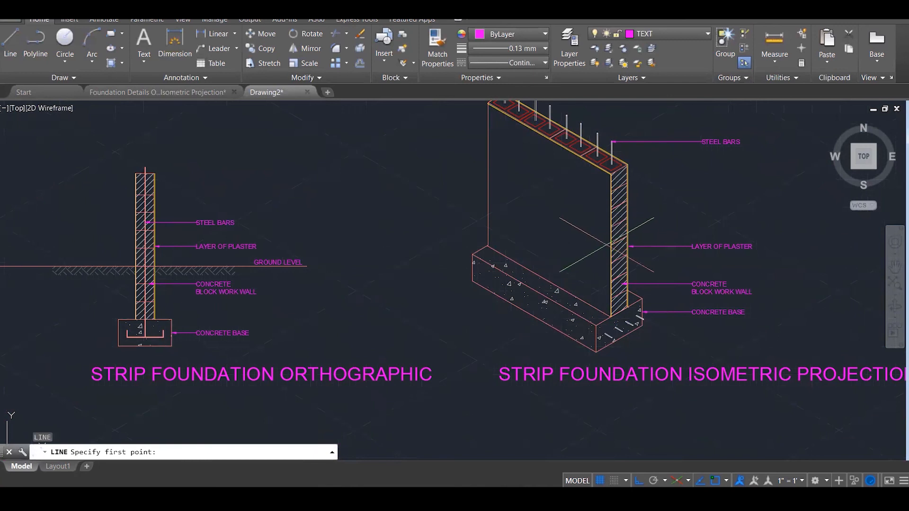
{"action": "left_click", "coordinate": [611, 247]}
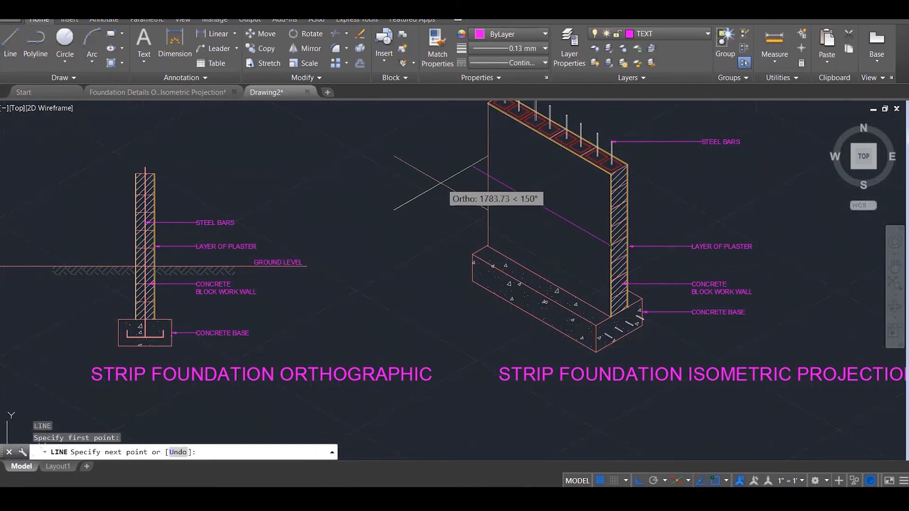
{"action": "key", "text": "Return"}
Draw two connected ground-plane edges from the same wall midpoint, one away from the wall at 210° and one parallel to the wall at 150°.
{"action": "key", "text": "Return"}
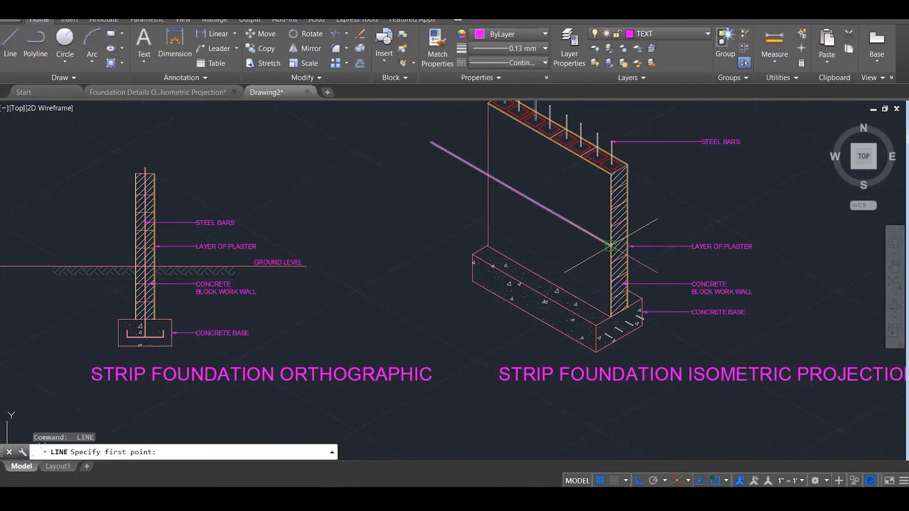
{"action": "left_click", "coordinate": [611, 247]}
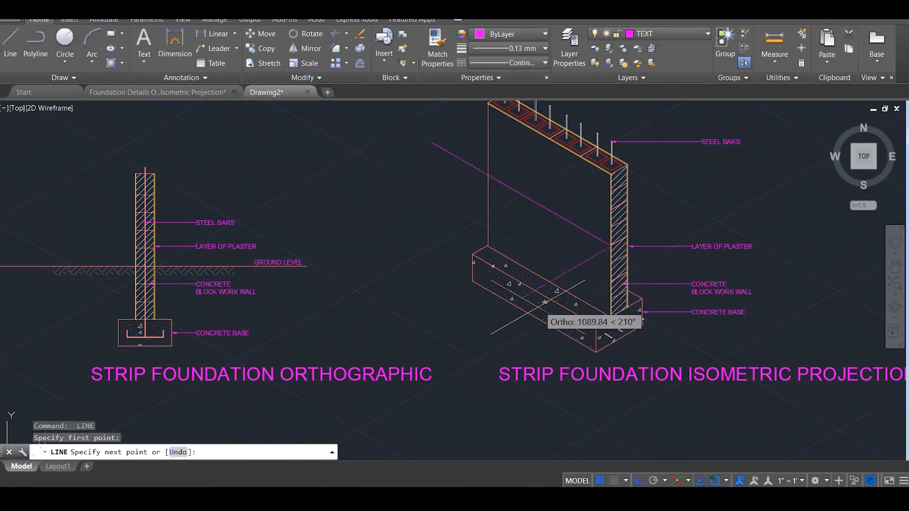
{"action": "left_click", "coordinate": [451, 337]}
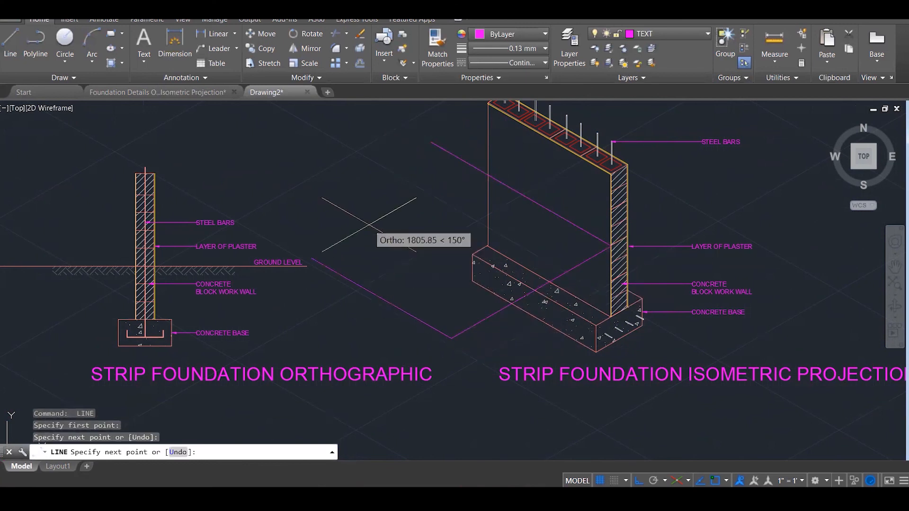
{"action": "left_click", "coordinate": [334, 272]}
{"action": "key", "text": "Return"}
Draw the remaining ground-plane edge from the wall's far vertical edge and fillet it with the outer parallel edge into a sharp corner.
{"action": "key", "text": "Return"}
{"action": "left_click", "coordinate": [488, 175]}
{"action": "left_click", "coordinate": [315, 278]}
{"action": "key", "text": "Escape"}
{"action": "type", "text": "f"}
{"action": "key", "text": "Return"}
{"action": "left_click", "coordinate": [356, 254]}
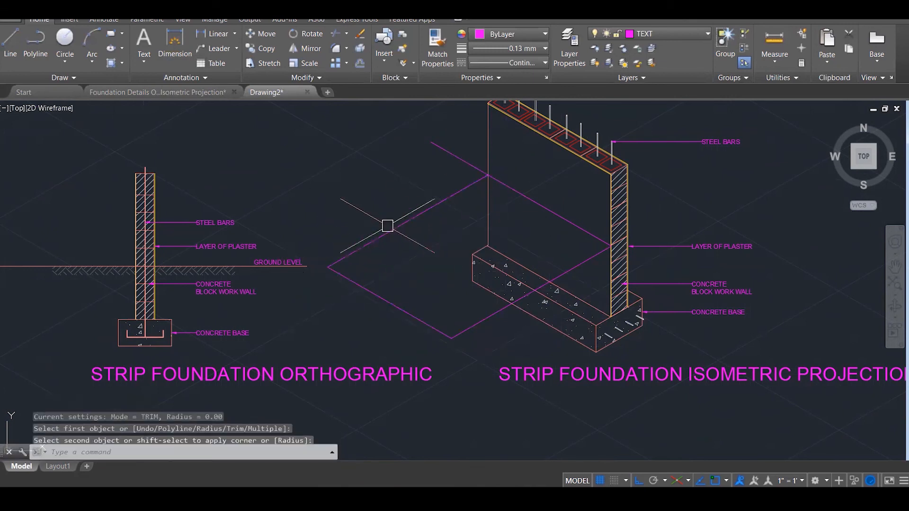
{"action": "key", "text": "Escape"}
{"action": "key", "text": "Escape"}
{"action": "key", "text": "Escape"}
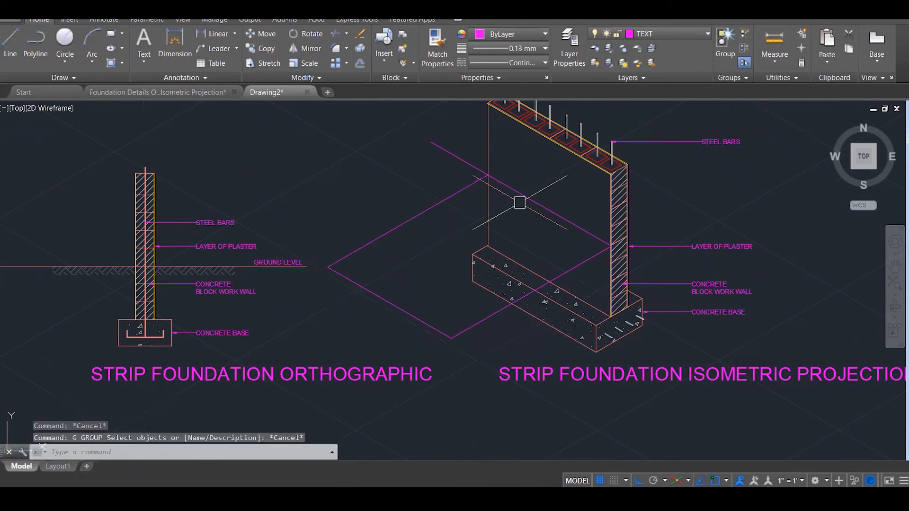
Fillet the line along the wall with the far ground-plane edge to trim the overhang at the wall's far vertical edge.
{"action": "type", "text": "f"}
{"action": "key", "text": "Return"}
{"action": "left_click", "coordinate": [526, 198]}
{"action": "left_click", "coordinate": [462, 190]}
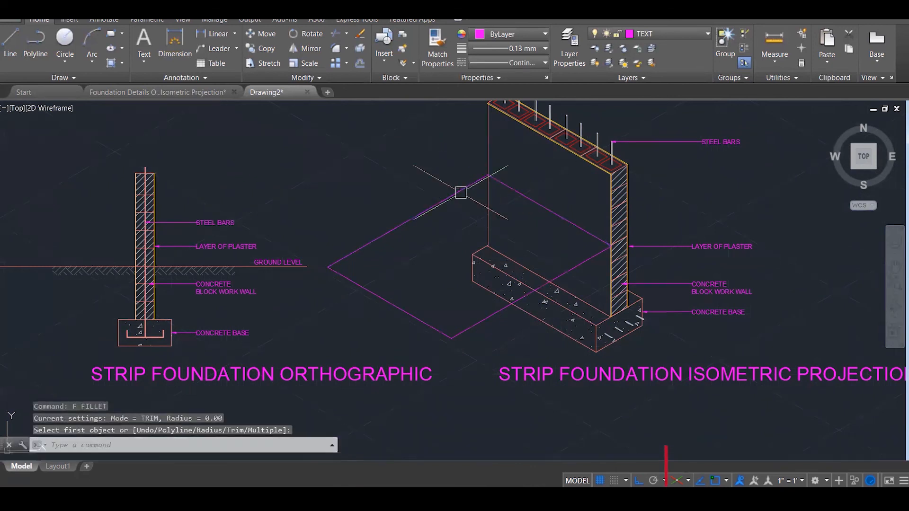
{"action": "key", "text": "Escape"}
{"action": "key", "text": "Escape"}
{"action": "key", "text": "Escape"}
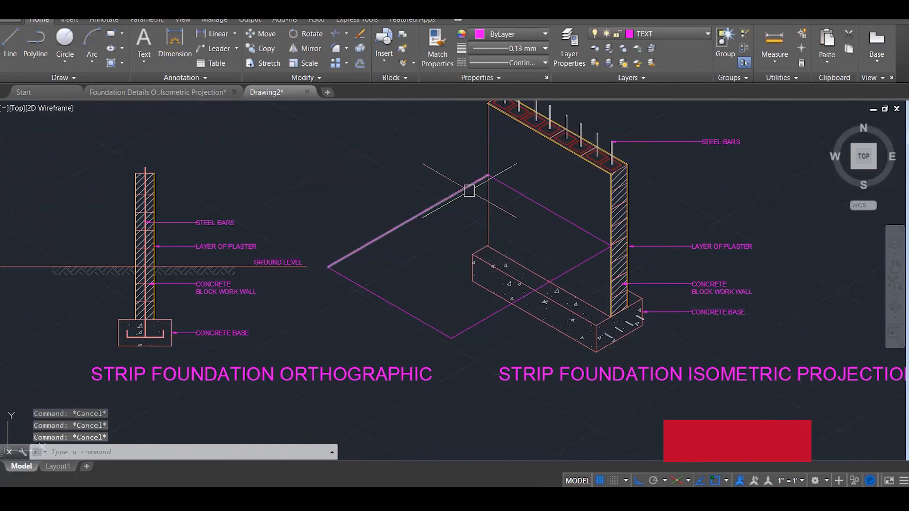
Switch to the left isoplane and draw a 100-unit vertical line down from the ground plane's nearest corner.
{"action": "scroll", "coordinate": [466, 190], "scroll_direction": "down", "scroll_amount": 2}
{"action": "scroll", "coordinate": [426, 314], "scroll_direction": "up", "scroll_amount": 2}
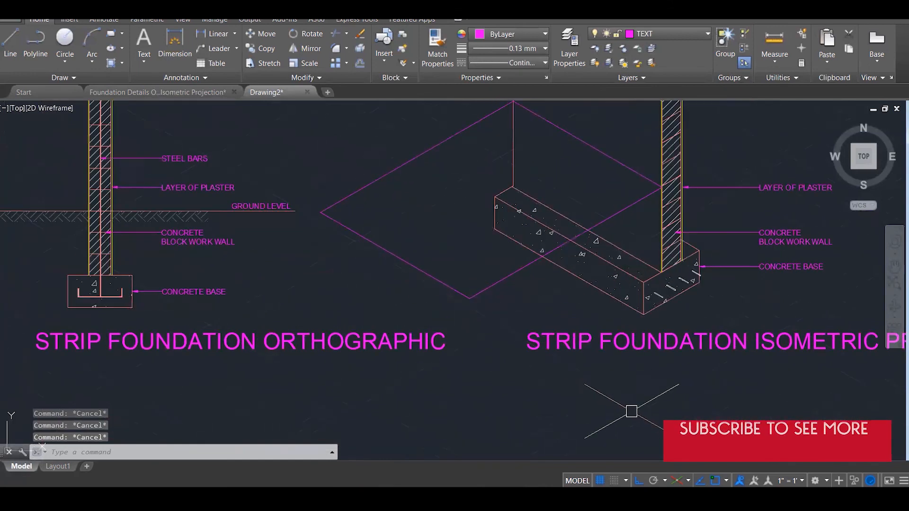
{"action": "left_click", "coordinate": [688, 480]}
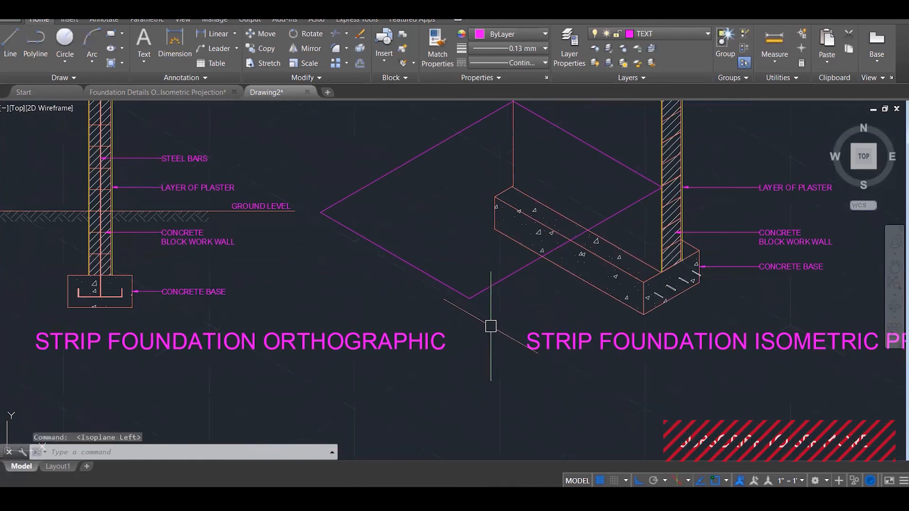
{"action": "type", "text": "l"}
{"action": "key", "text": "Return"}
{"action": "left_click", "coordinate": [470, 297]}
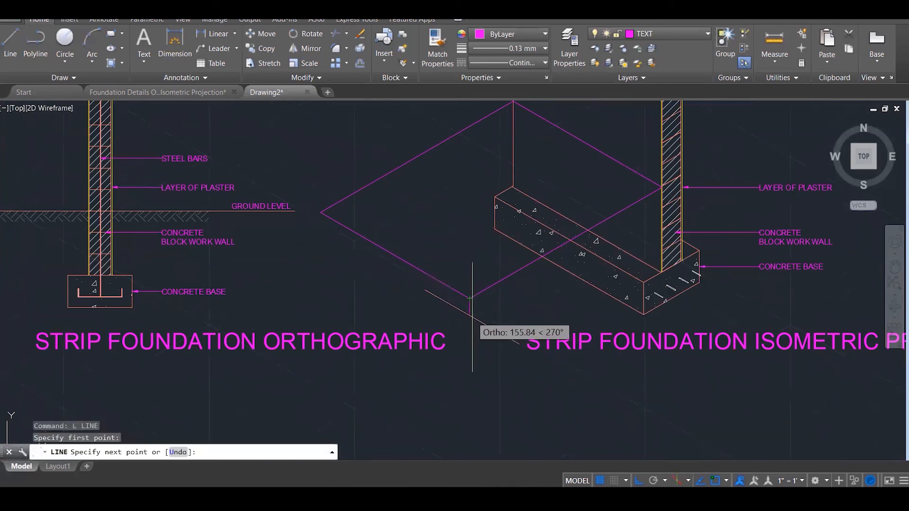
{"action": "type", "text": "100"}
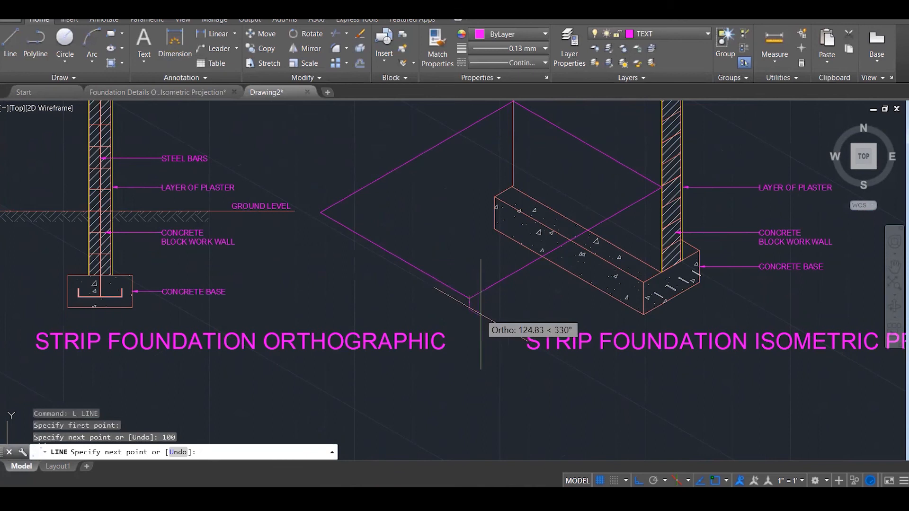
{"action": "key", "text": "Escape"}
{"action": "key", "text": "Escape"}
{"action": "key", "text": "Escape"}
Copy the two front edges of the ground plane from their shared corner down to the end of the short vertical line.
{"action": "type", "text": "c"}
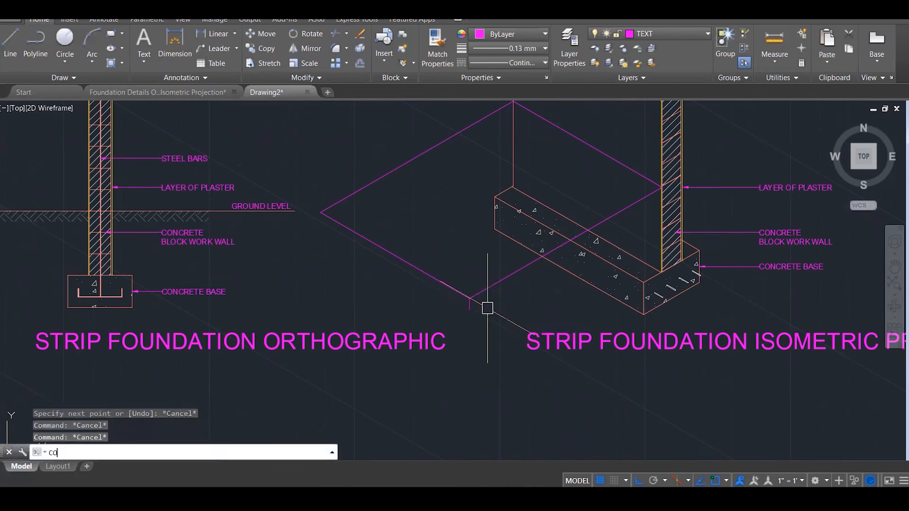
{"action": "type", "text": "o"}
{"action": "key", "text": "Return"}
{"action": "left_click", "coordinate": [492, 285]}
{"action": "left_click", "coordinate": [450, 286]}
{"action": "key", "text": "Return"}
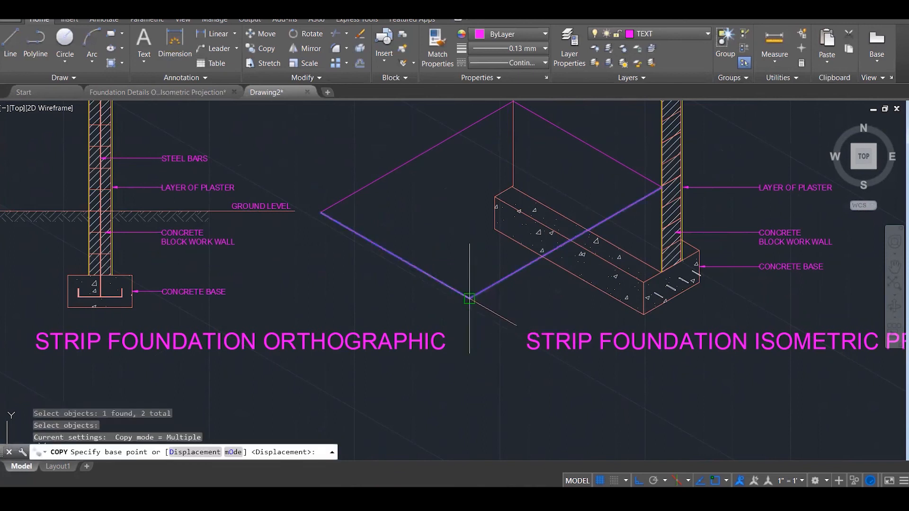
{"action": "left_click", "coordinate": [469, 298]}
{"action": "left_click", "coordinate": [470, 308]}
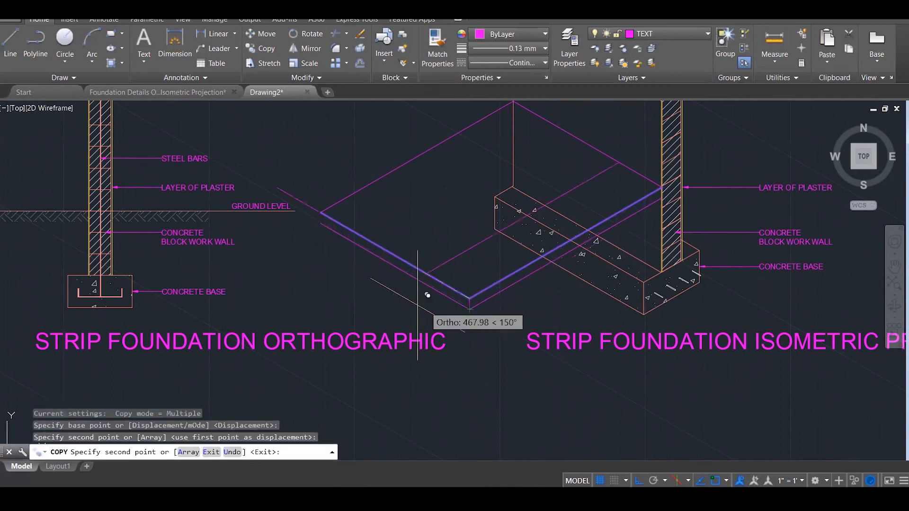
{"action": "key", "text": "Escape"}
Draw a short vertical line joining the original and copied edges at the ground plane's outer corner, beside the orthographic view.
{"action": "scroll", "coordinate": [315, 223], "scroll_direction": "up", "scroll_amount": 4}
{"action": "type", "text": "l"}
{"action": "key", "text": "Return"}
{"action": "left_click", "coordinate": [325, 202]}
{"action": "left_click", "coordinate": [325, 225]}
{"action": "key", "text": "Escape"}
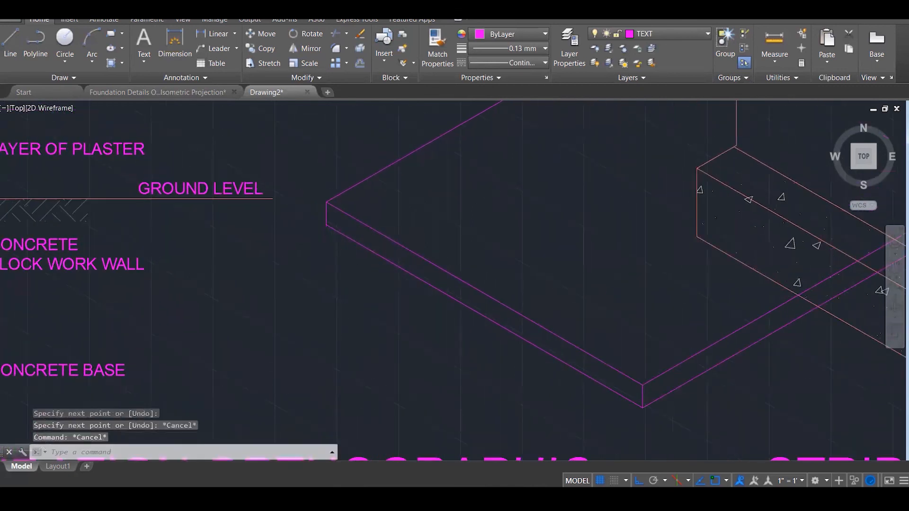
{"action": "scroll", "coordinate": [349, 251], "scroll_direction": "down", "scroll_amount": 3}
{"action": "key", "text": "Escape"}
{"action": "key", "text": "Escape"}
Switch to the top isoplane and draw a ground line from the hatched wall end's edge midpoint diagonally up past the other side of the wall.
{"action": "scroll", "coordinate": [374, 255], "scroll_direction": "down", "scroll_amount": 3}
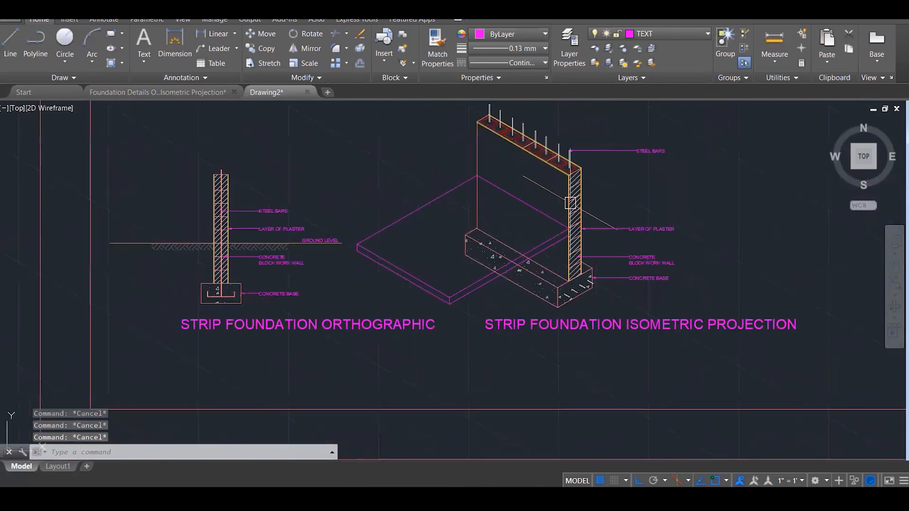
{"action": "scroll", "coordinate": [571, 203], "scroll_direction": "up", "scroll_amount": 3}
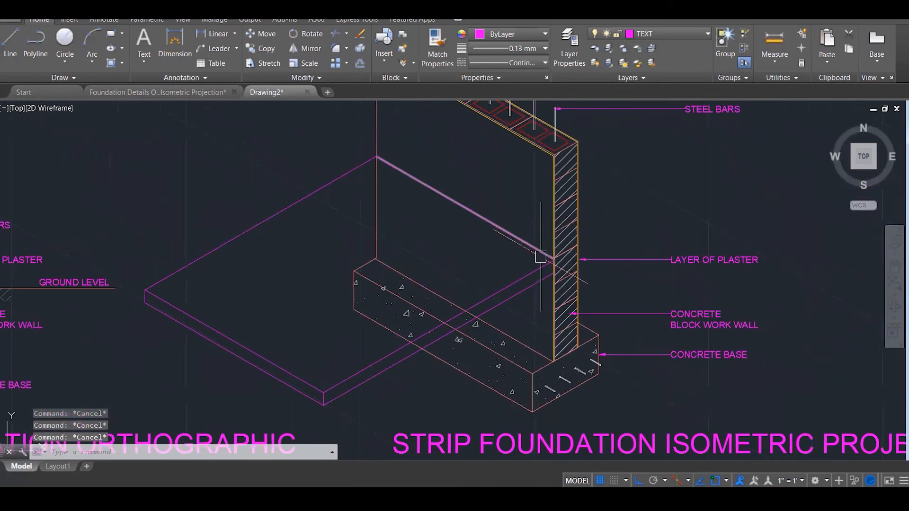
{"action": "left_click", "coordinate": [688, 481]}
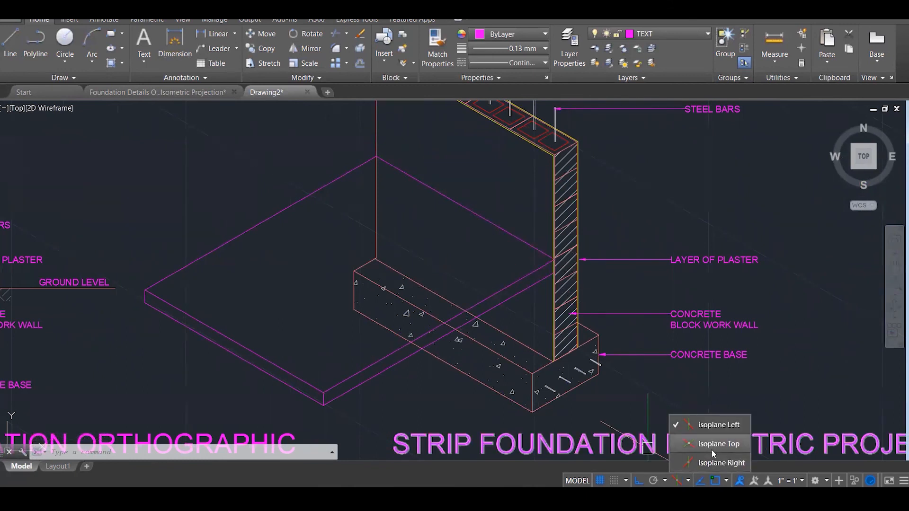
{"action": "left_click", "coordinate": [711, 450]}
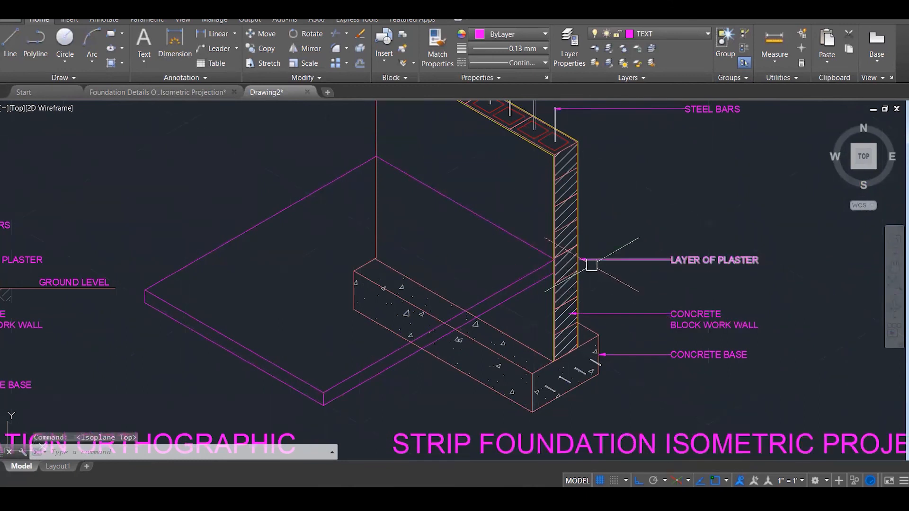
{"action": "type", "text": "L"}
{"action": "key", "text": "Return"}
{"action": "left_click", "coordinate": [554, 262]}
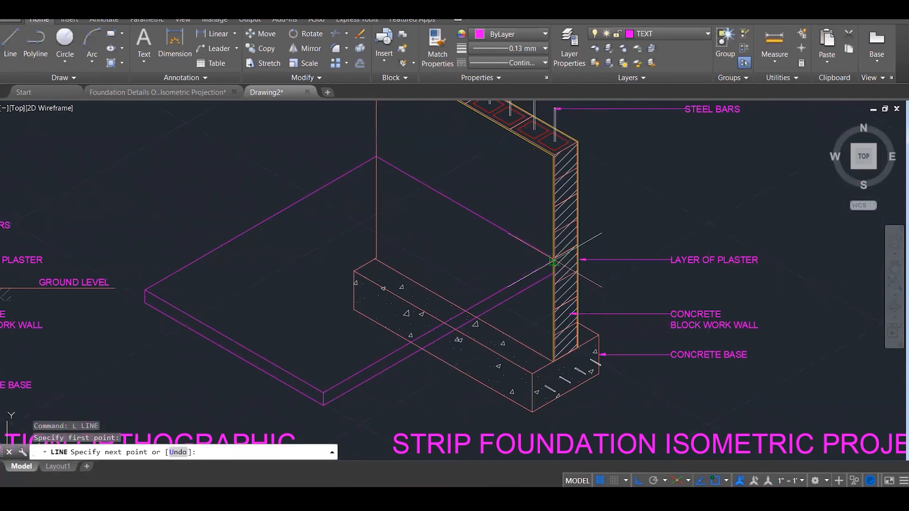
{"action": "scroll", "coordinate": [553, 261], "scroll_direction": "down", "scroll_amount": 3}
{"action": "key", "text": "Escape"}
{"action": "key", "text": "Escape"}
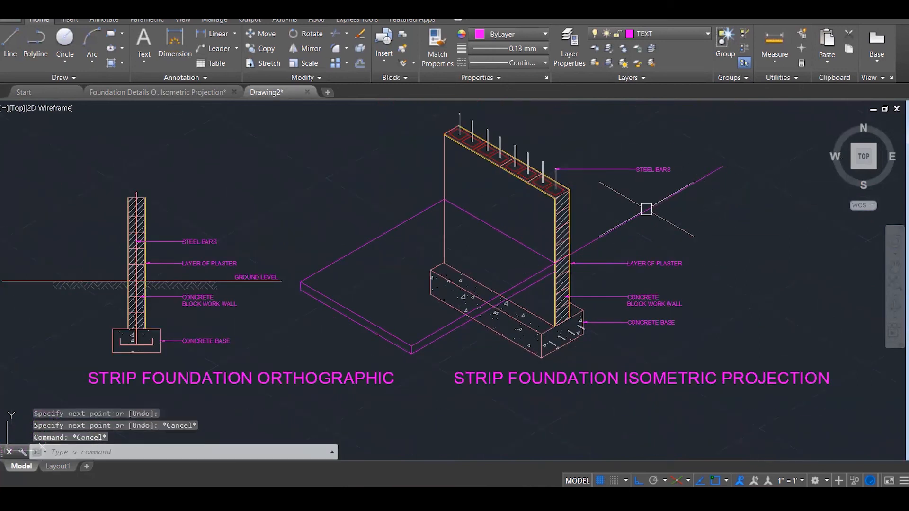
Draw a parallel ground line from the ground plane's corner on the wall's far vertical edge out beyond the wall.
{"action": "key", "text": "Return"}
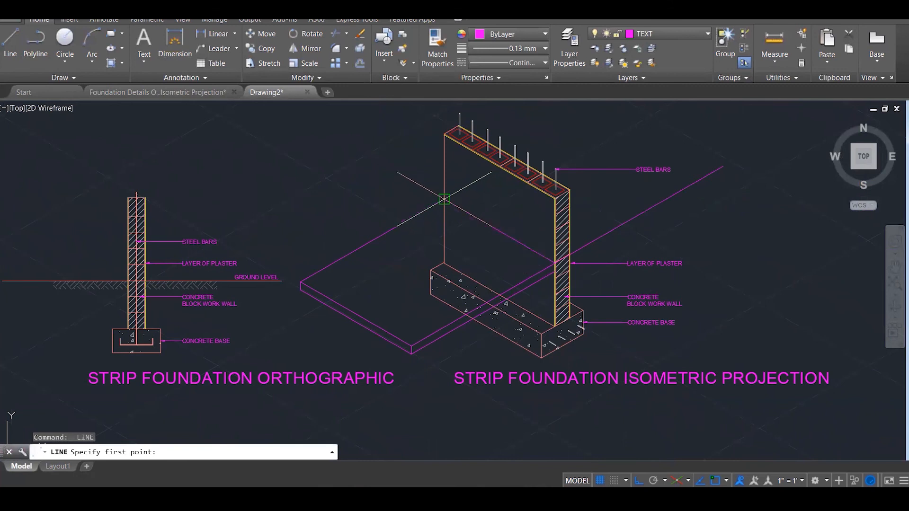
{"action": "left_click", "coordinate": [445, 198]}
{"action": "key", "text": "Escape"}
{"action": "left_click", "coordinate": [575, 124]}
{"action": "key", "text": "Escape"}
Draw a ground line parallel to the wall across the outer ends of the two ground lines behind it.
{"action": "type", "text": "l"}
{"action": "key", "text": "Return"}
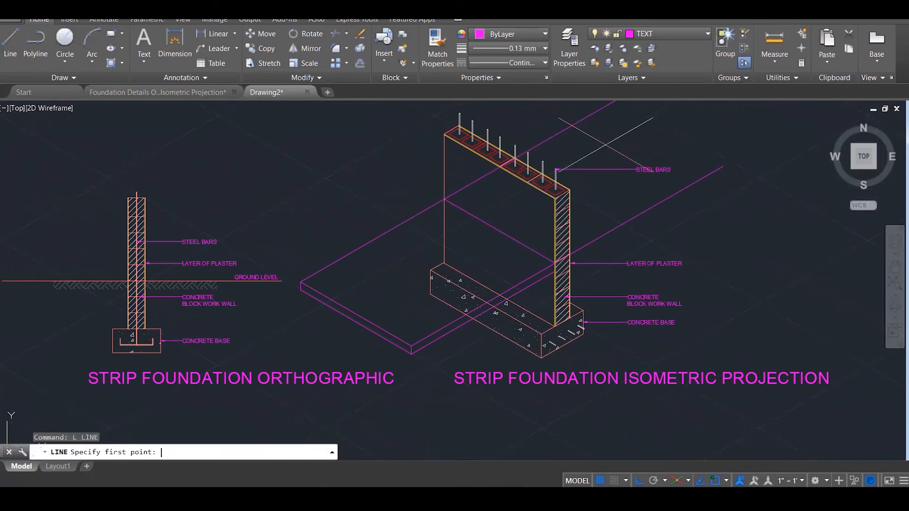
{"action": "left_click", "coordinate": [536, 129]}
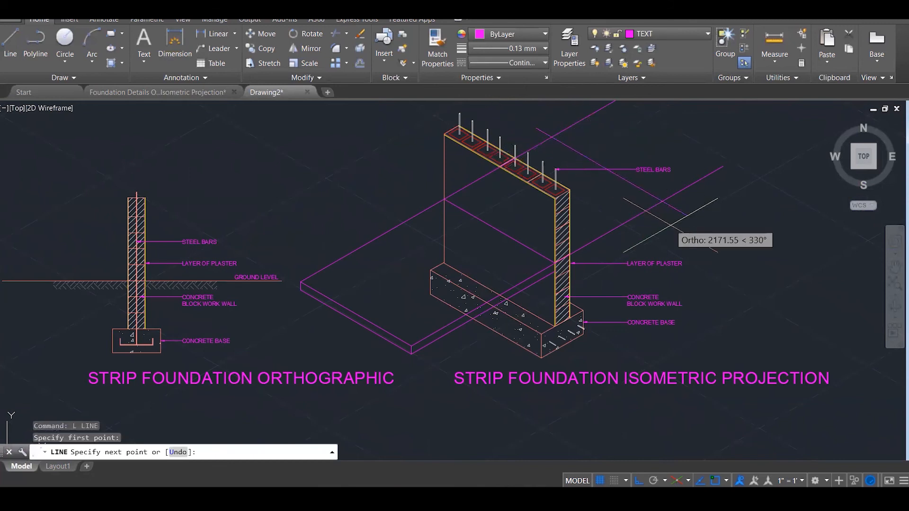
{"action": "left_click", "coordinate": [693, 219]}
{"action": "key", "text": "Escape"}
Fillet the far ground line with both side ground lines to form sharp corners behind the wall.
{"action": "type", "text": "f"}
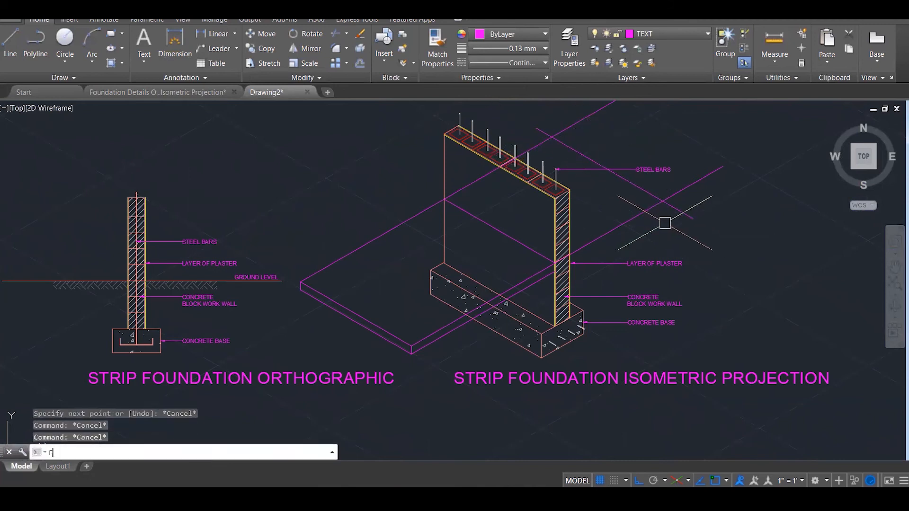
{"action": "key", "text": "Return"}
{"action": "left_click", "coordinate": [641, 211]}
{"action": "left_click", "coordinate": [642, 197]}
{"action": "key", "text": "Return"}
{"action": "left_click", "coordinate": [628, 192]}
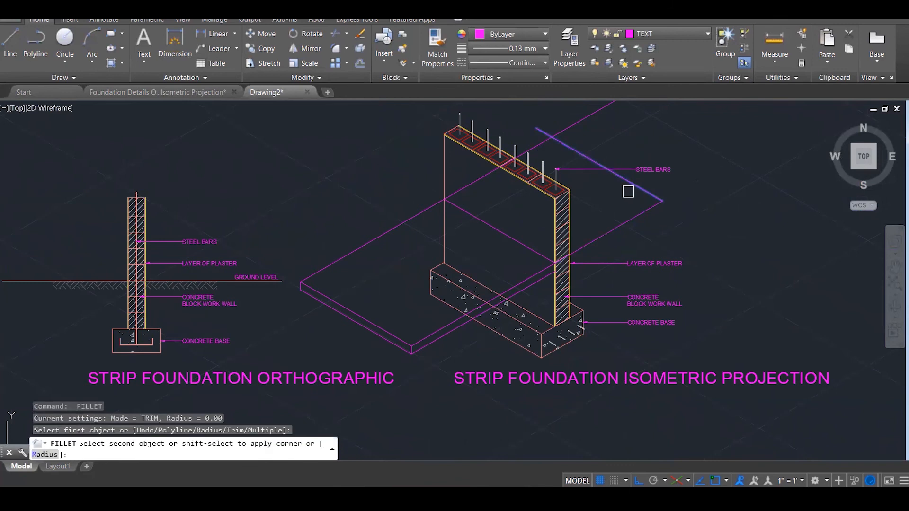
{"action": "left_click", "coordinate": [547, 143]}
{"action": "key", "text": "Escape"}
{"action": "key", "text": "Escape"}
{"action": "key", "text": "Escape"}
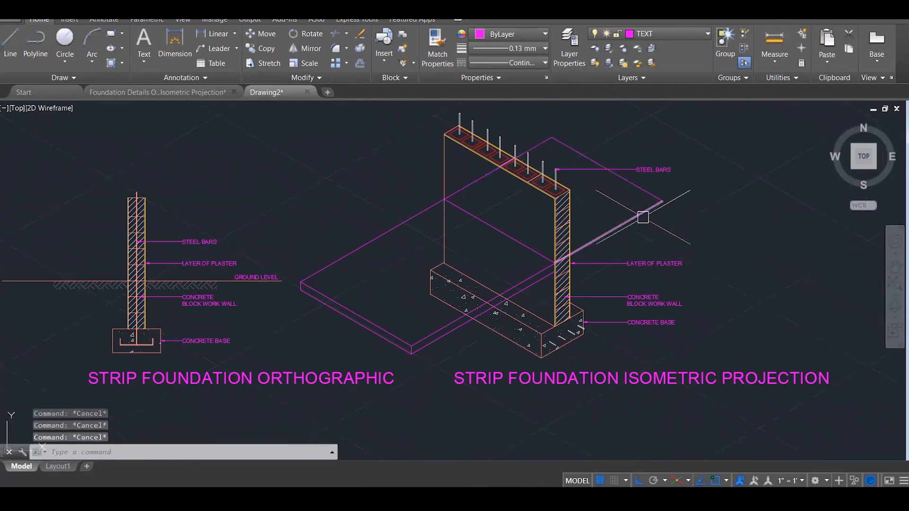
Copy the far ground edge and the side edge at the hatched wall end 100 units straight down in the left isoplane.
{"action": "scroll", "coordinate": [637, 225], "scroll_direction": "up", "scroll_amount": 1}
{"action": "scroll", "coordinate": [648, 223], "scroll_direction": "up", "scroll_amount": 2}
{"action": "type", "text": "c"}
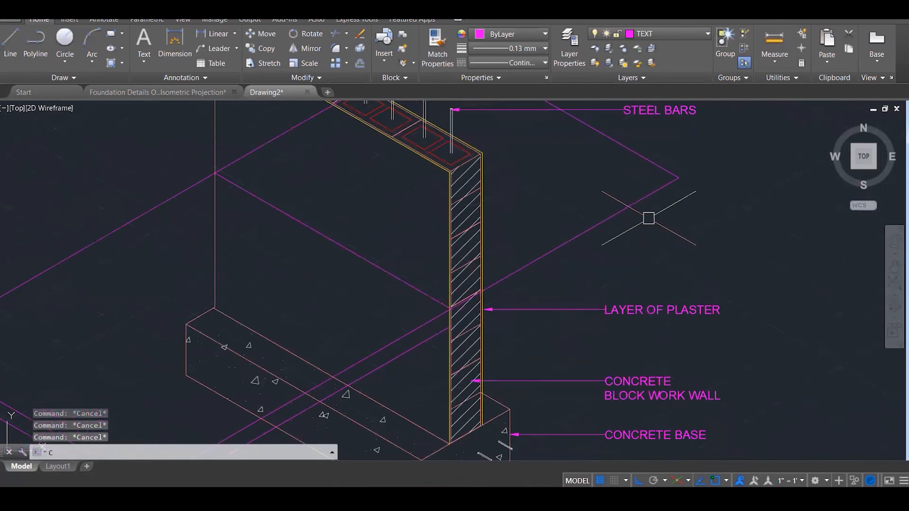
{"action": "type", "text": "o"}
{"action": "key", "text": "Return"}
{"action": "left_click", "coordinate": [639, 201]}
{"action": "left_click", "coordinate": [642, 162]}
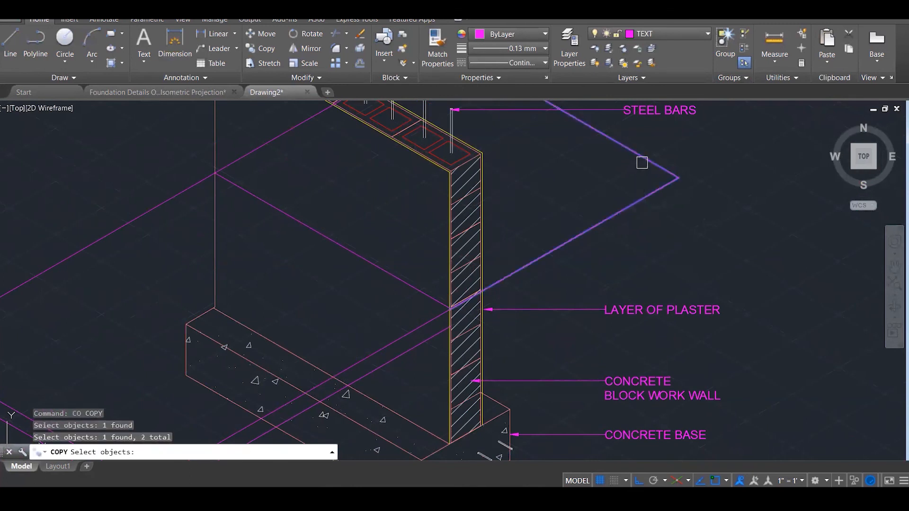
{"action": "key", "text": "Return"}
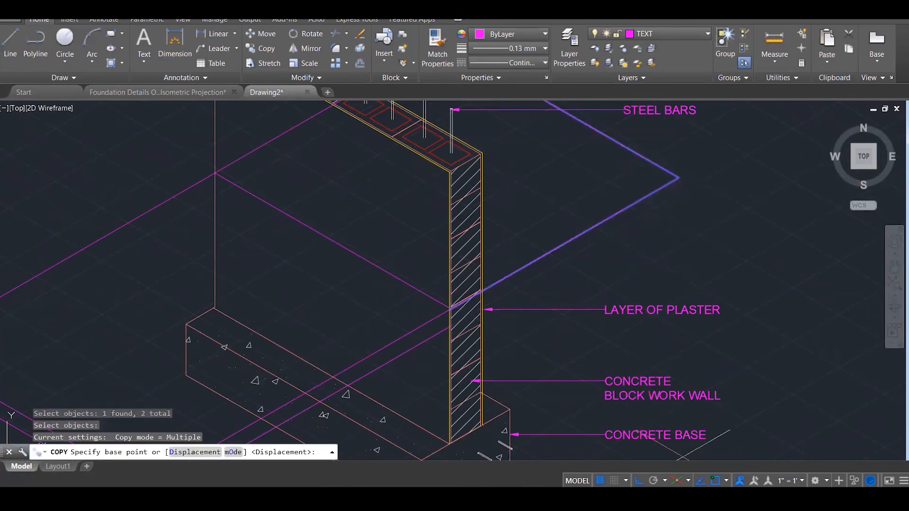
{"action": "left_click", "coordinate": [689, 480]}
{"action": "left_click", "coordinate": [719, 425]}
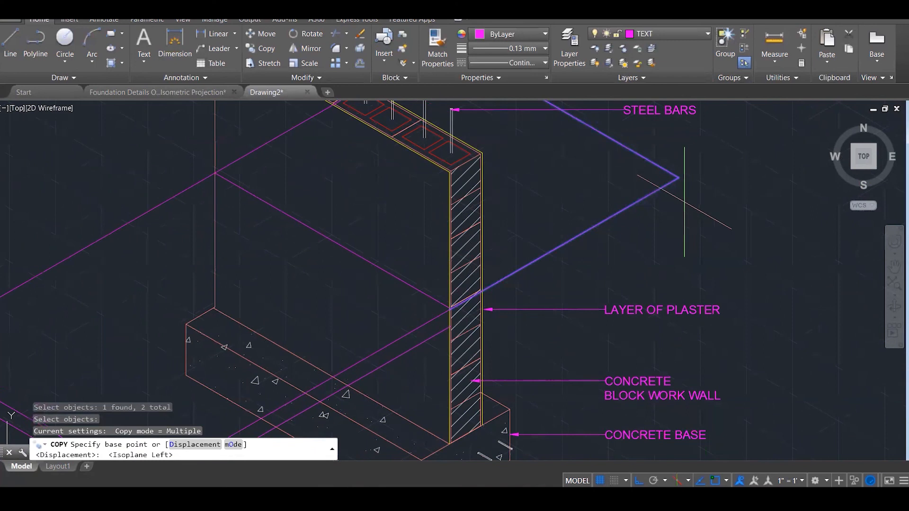
{"action": "left_click", "coordinate": [679, 177]}
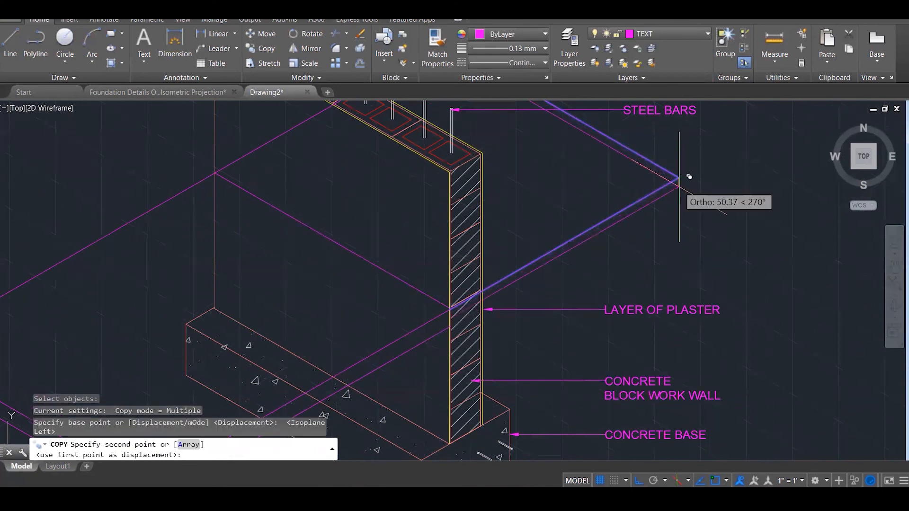
{"action": "key", "text": "Return"}
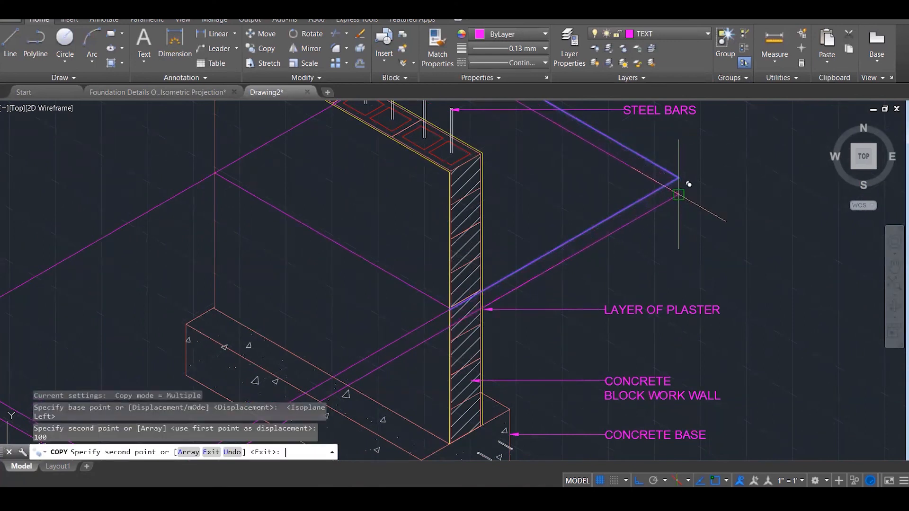
{"action": "key", "text": "Escape"}
Draw a short vertical line joining the original and copied edges at the ground plane's outer corner behind the wall.
{"action": "type", "text": "l"}
{"action": "key", "text": "Return"}
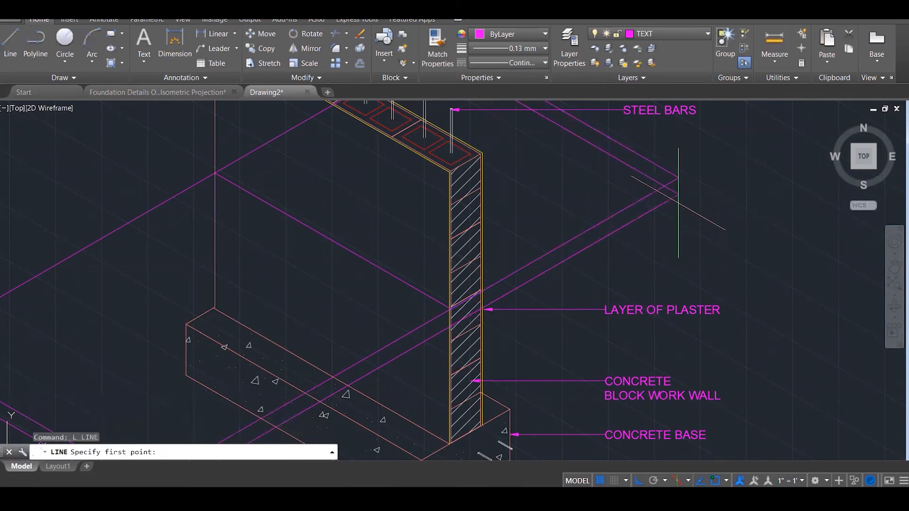
{"action": "left_click", "coordinate": [679, 203]}
{"action": "key", "text": "Escape"}
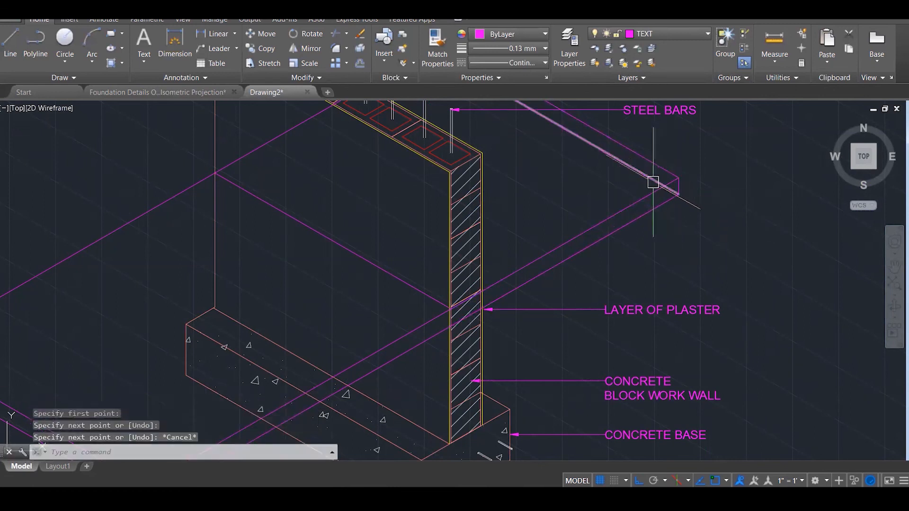
Trim the copied far edge where it runs inside the ground plane and erase its leftover piece at the corner.
{"action": "type", "text": "tr"}
{"action": "key", "text": "Return"}
{"action": "left_click", "coordinate": [700, 203]}
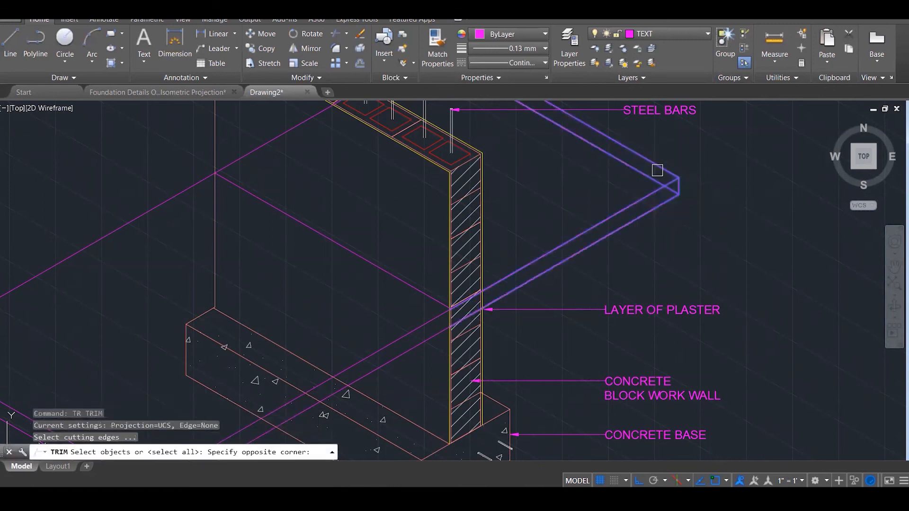
{"action": "key", "text": "Return"}
{"action": "left_click", "coordinate": [652, 176]}
{"action": "left_click", "coordinate": [668, 186]}
{"action": "scroll", "coordinate": [666, 181], "scroll_direction": "up", "scroll_amount": 2}
{"action": "key", "text": "Escape"}
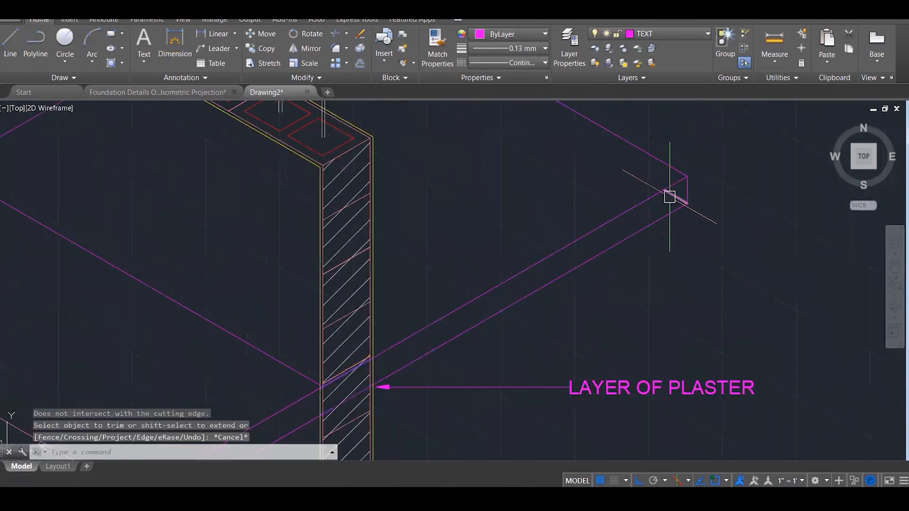
{"action": "left_click", "coordinate": [669, 196]}
{"action": "key", "text": "Delete"}
Hatch the ground plane's top surfaces and thickness faces on both sides of the wall with the SOLID pattern.
{"action": "scroll", "coordinate": [829, 279], "scroll_direction": "down", "scroll_amount": 3}
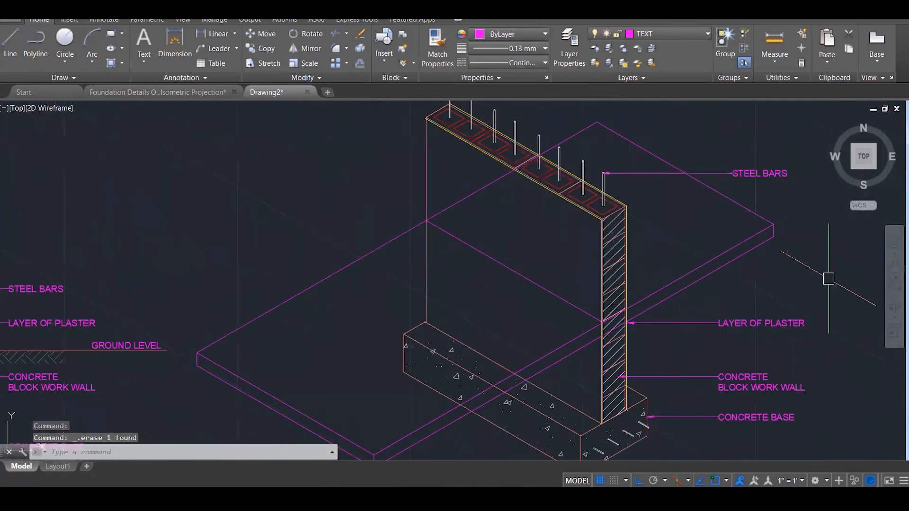
{"action": "scroll", "coordinate": [739, 244], "scroll_direction": "down", "scroll_amount": 3}
{"action": "scroll", "coordinate": [692, 233], "scroll_direction": "down", "scroll_amount": 1}
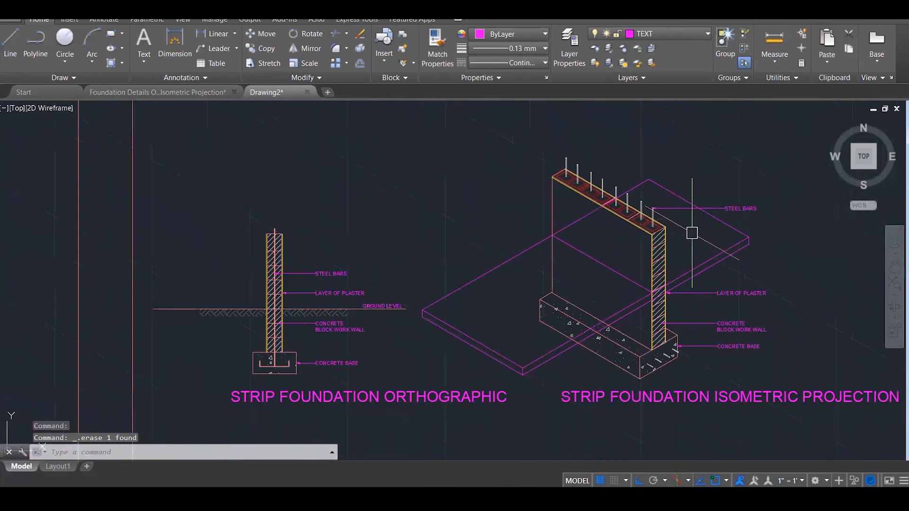
{"action": "scroll", "coordinate": [758, 189], "scroll_direction": "down", "scroll_amount": 1}
{"action": "scroll", "coordinate": [694, 338], "scroll_direction": "up", "scroll_amount": 1}
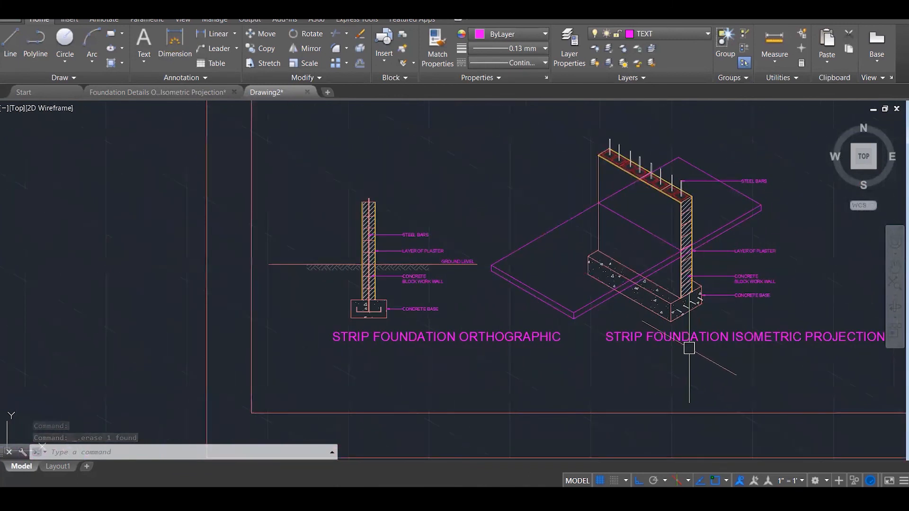
{"action": "type", "text": "h"}
{"action": "key", "text": "Return"}
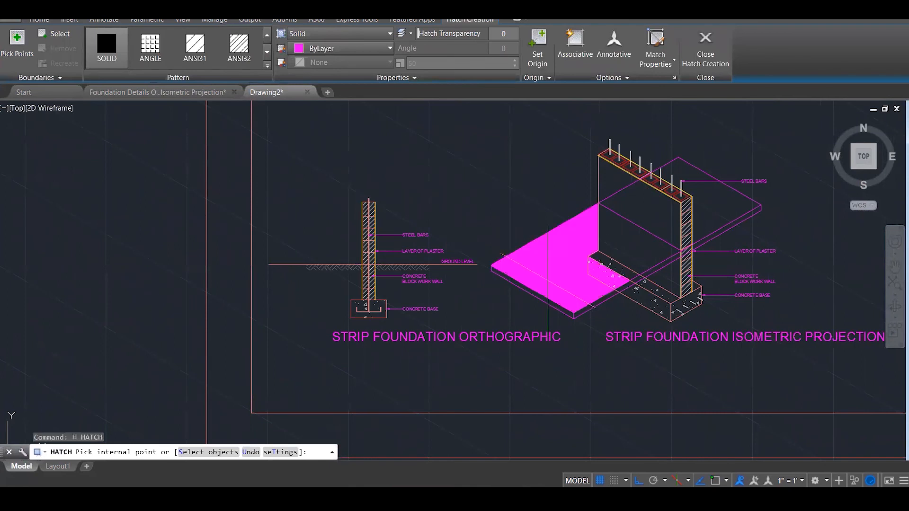
{"action": "left_click", "coordinate": [548, 280]}
{"action": "scroll", "coordinate": [597, 258], "scroll_direction": "up", "scroll_amount": 2}
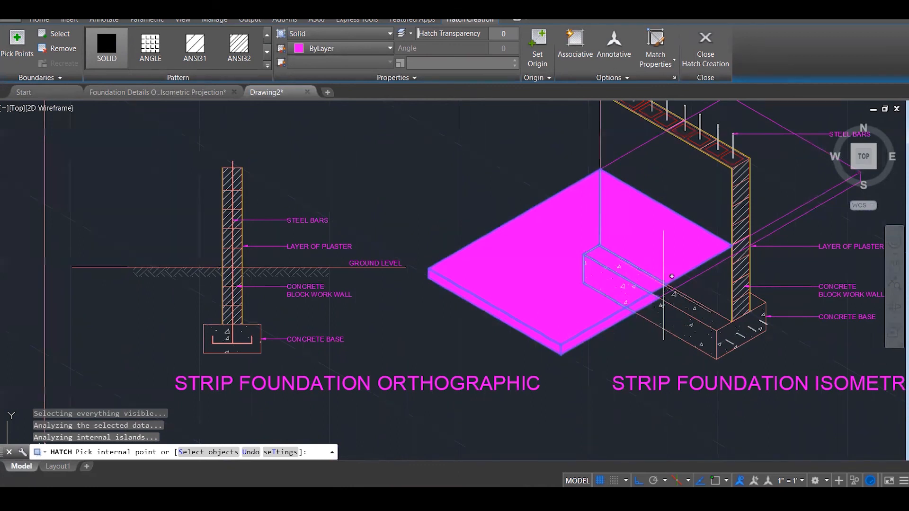
{"action": "left_click", "coordinate": [680, 276]}
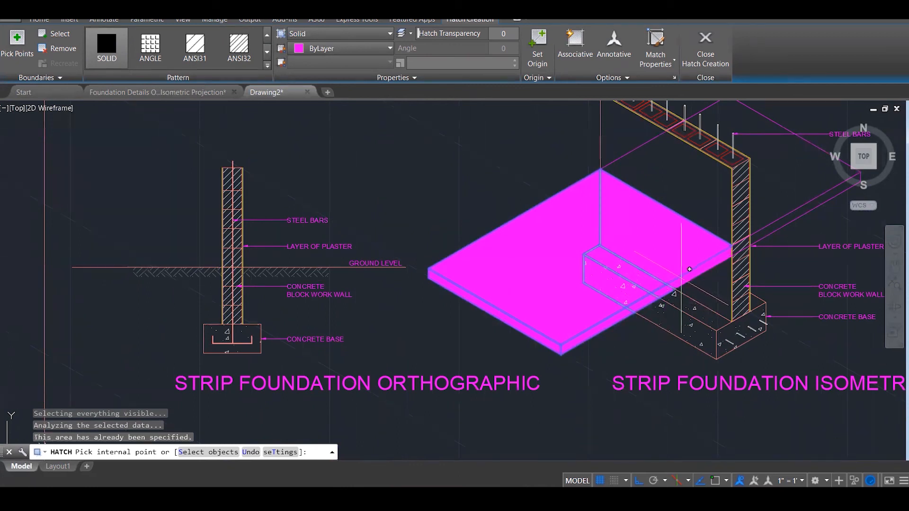
{"action": "left_click", "coordinate": [680, 278]}
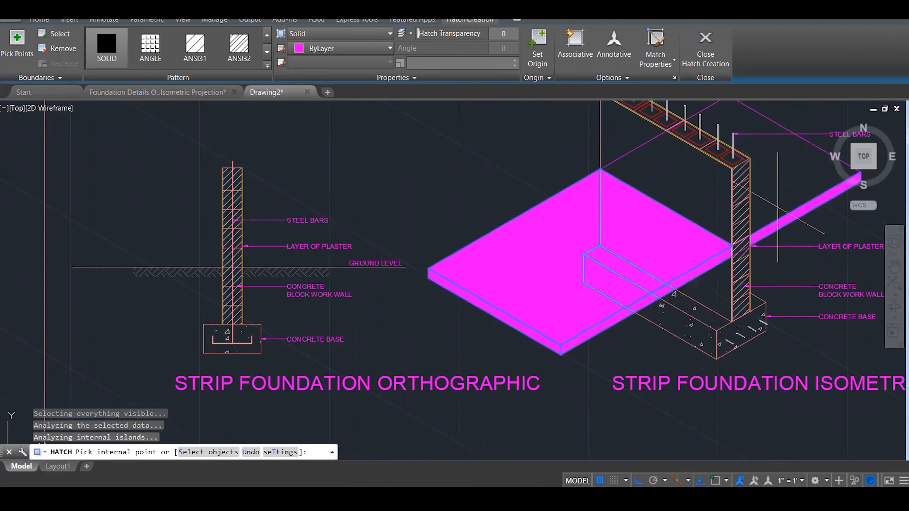
{"action": "left_click", "coordinate": [778, 199]}
{"action": "scroll", "coordinate": [718, 273], "scroll_direction": "down", "scroll_amount": 2}
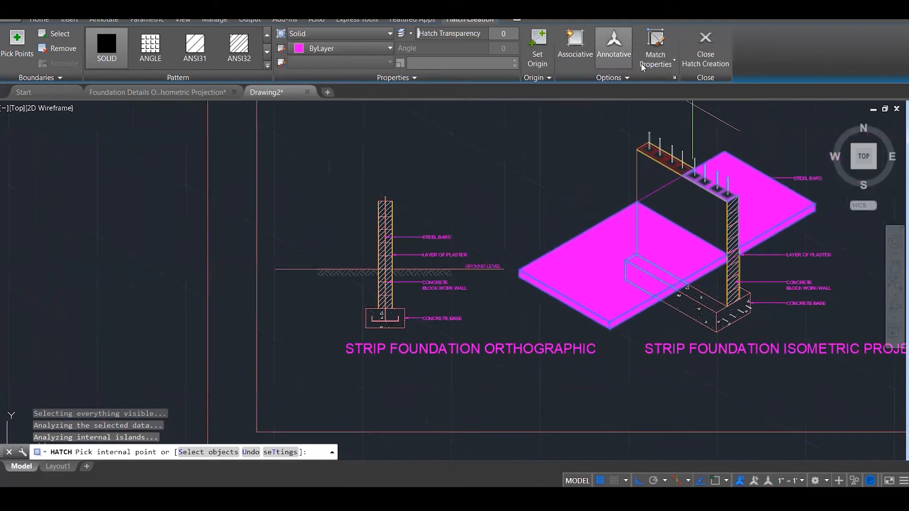
{"action": "left_click", "coordinate": [698, 42]}
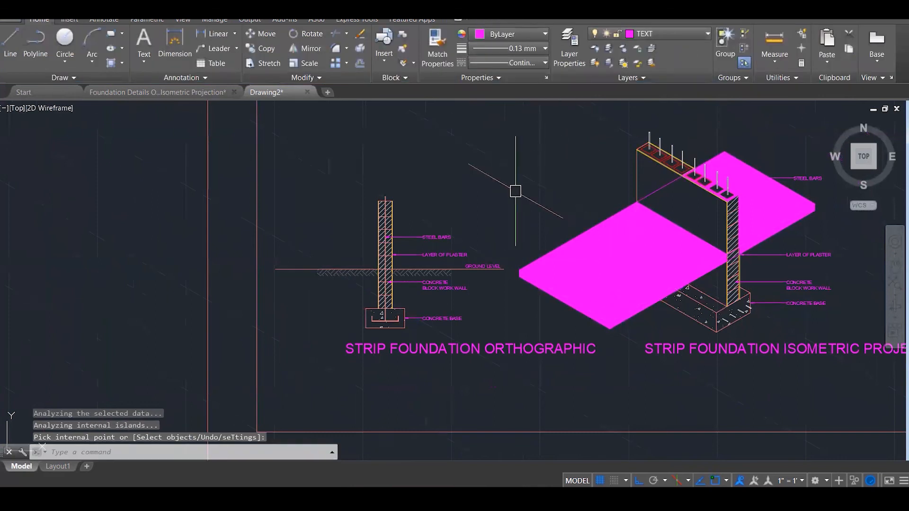
Match the isometric ground hatch's properties to the earth hatch below the ground line in the orthographic view.
{"action": "key", "text": "Escape"}
{"action": "key", "text": "Escape"}
{"action": "type", "text": "MA"}
{"action": "key", "text": "Return"}
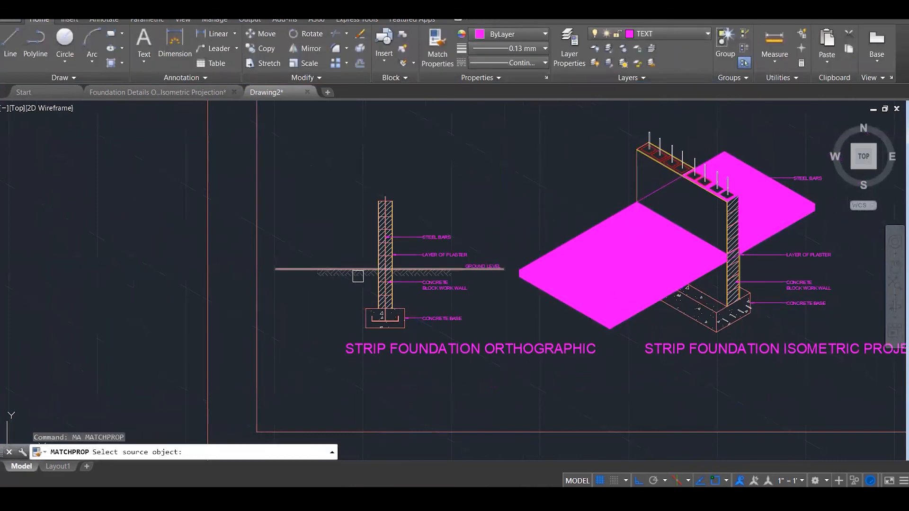
{"action": "left_click", "coordinate": [359, 273]}
{"action": "left_click", "coordinate": [587, 268]}
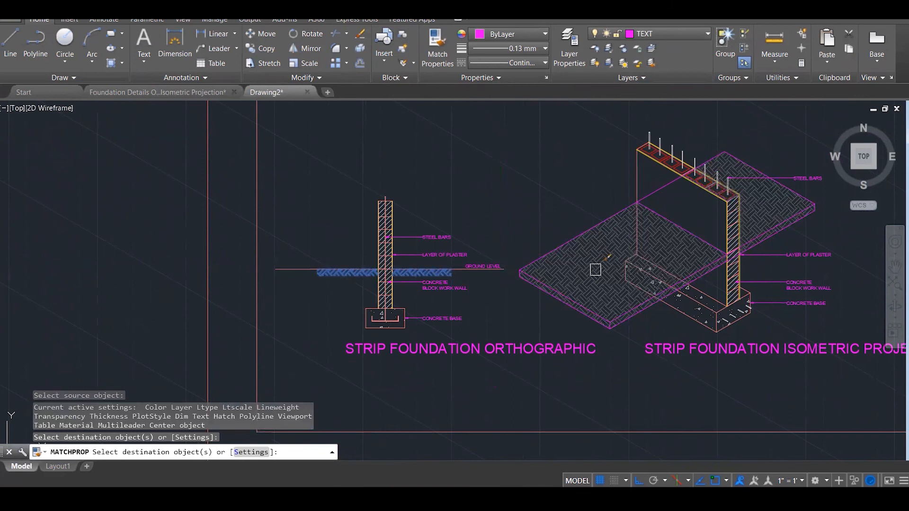
{"action": "key", "text": "Escape"}
{"action": "key", "text": "Escape"}
{"action": "key", "text": "Escape"}
{"action": "key", "text": "Escape"}
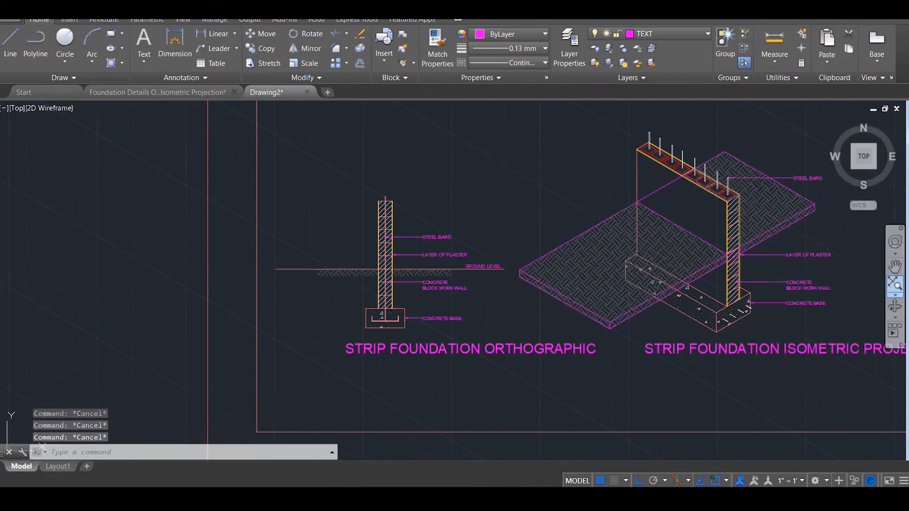
Erase the lower outline edges of the ground plane's thickness on both sides of the wall.
{"action": "scroll", "coordinate": [822, 278], "scroll_direction": "up", "scroll_amount": 1}
{"action": "scroll", "coordinate": [822, 277], "scroll_direction": "up", "scroll_amount": 1}
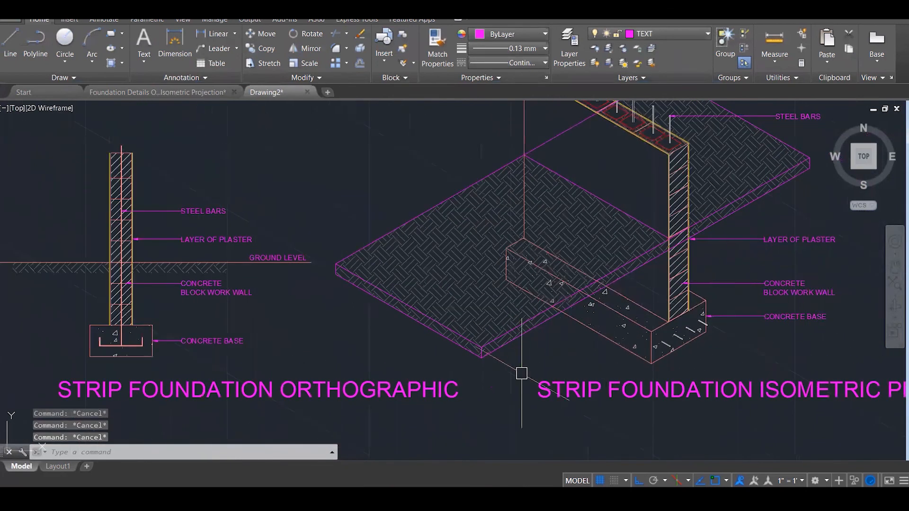
{"action": "left_click", "coordinate": [487, 360]}
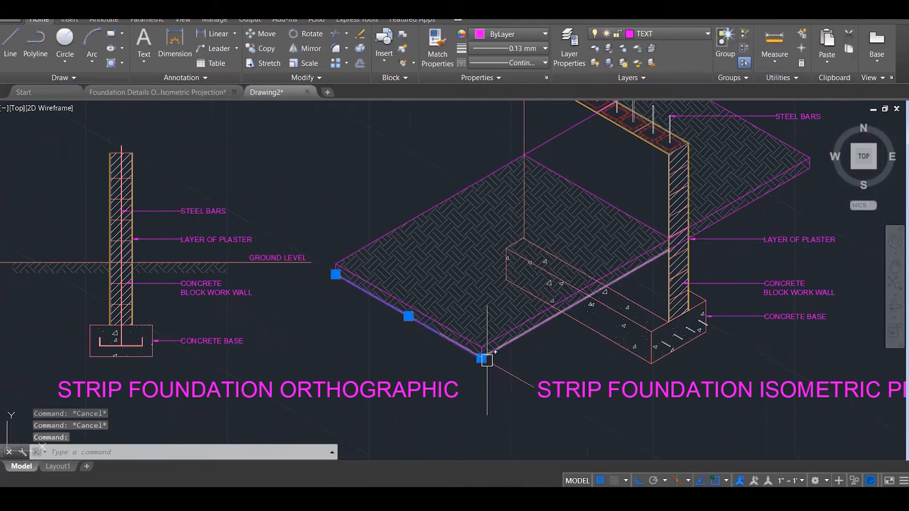
{"action": "key", "text": "Delete"}
{"action": "left_click", "coordinate": [491, 356]}
{"action": "key", "text": "Delete"}
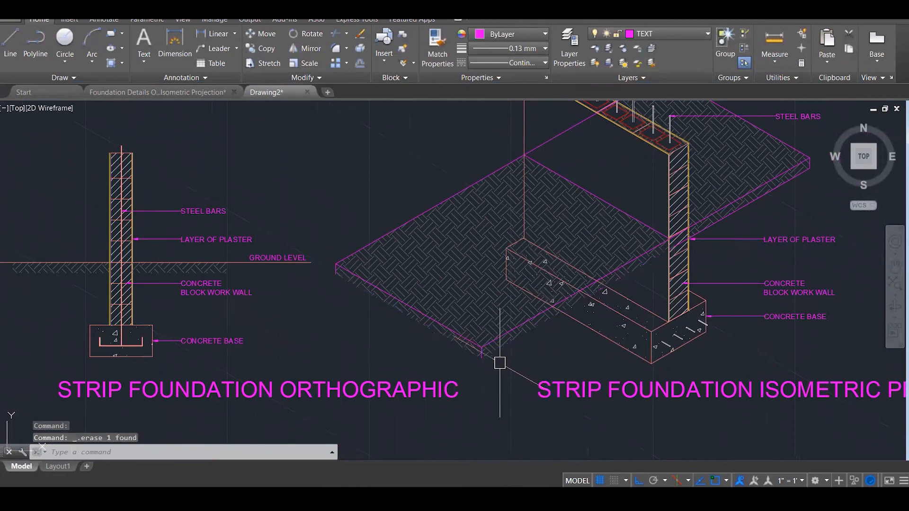
{"action": "left_click", "coordinate": [755, 204]}
{"action": "key", "text": "Delete"}
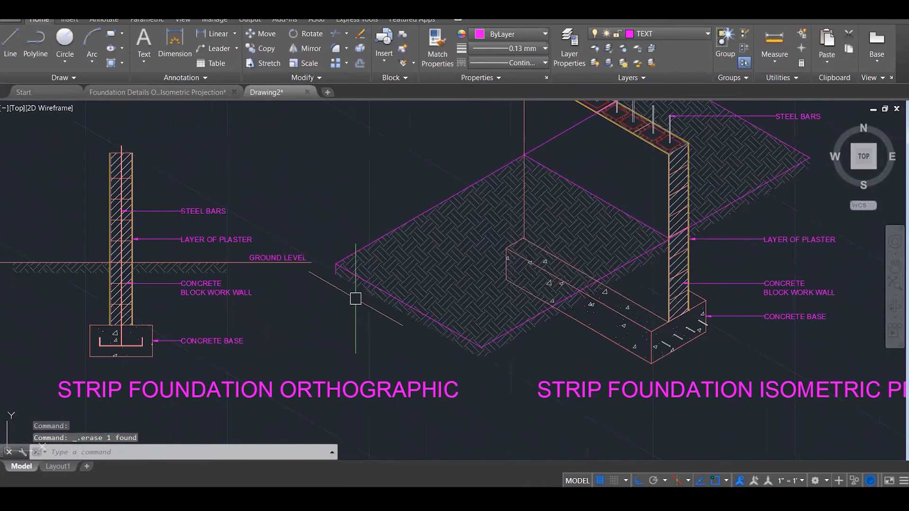
Trim the ground line segment that crosses the wall's front face, using the wall edges as cutting boundaries.
{"action": "scroll", "coordinate": [483, 251], "scroll_direction": "down", "scroll_amount": 3}
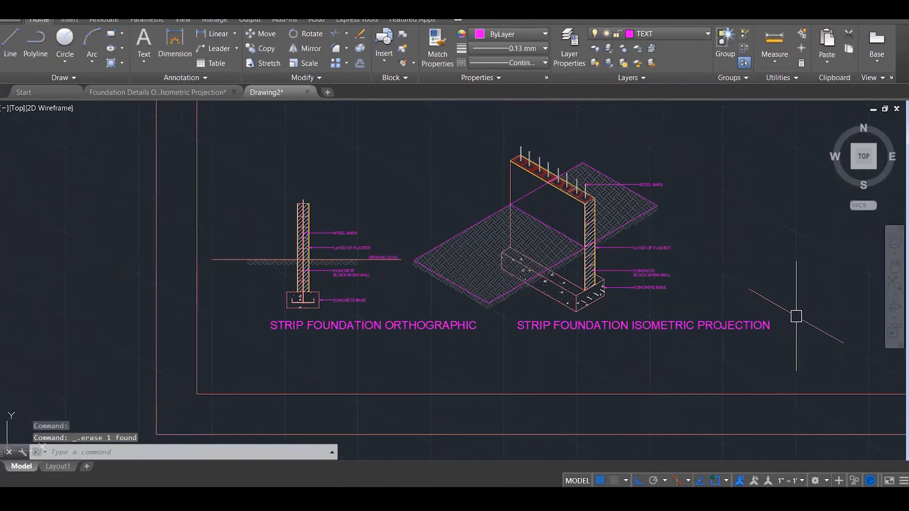
{"action": "scroll", "coordinate": [557, 184], "scroll_direction": "up", "scroll_amount": 4}
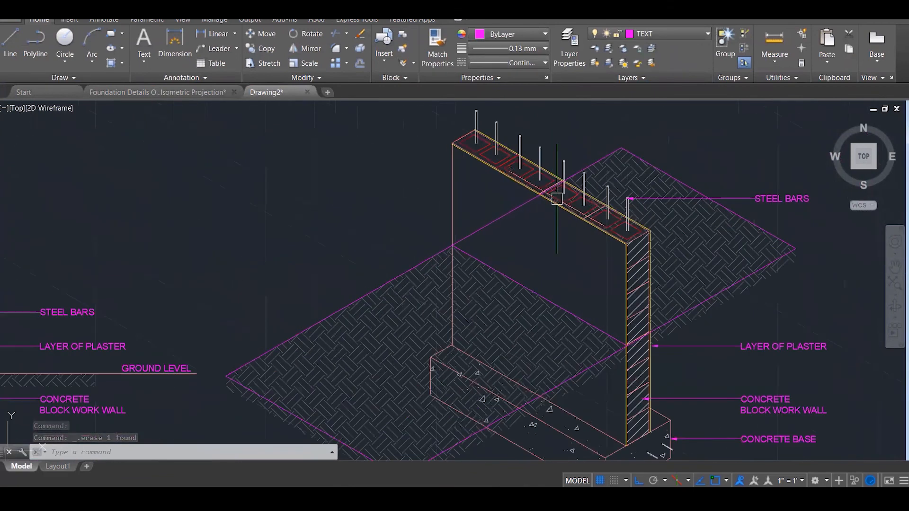
{"action": "key", "text": "Escape"}
{"action": "type", "text": "tr"}
{"action": "key", "text": "Return"}
{"action": "left_click", "coordinate": [581, 259]}
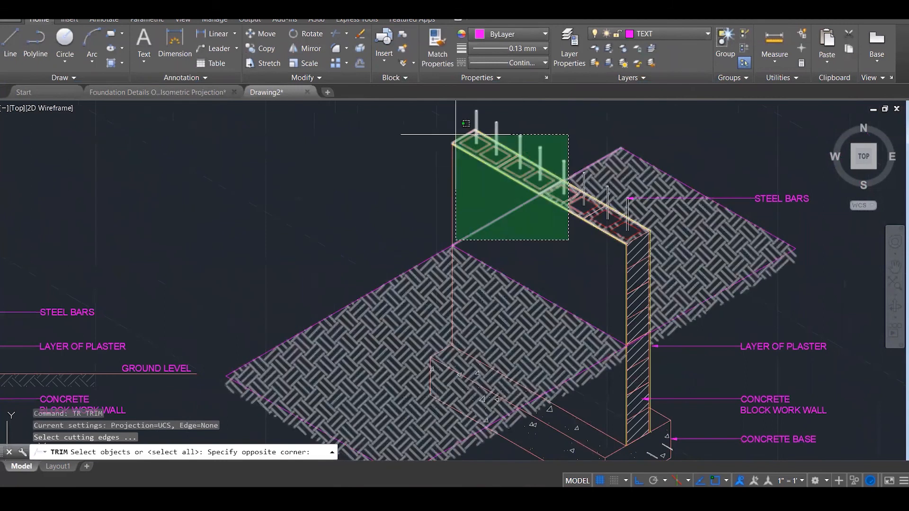
{"action": "left_click", "coordinate": [407, 138]}
{"action": "key", "text": "Return"}
{"action": "left_click", "coordinate": [502, 204]}
{"action": "key", "text": "Escape"}
{"action": "key", "text": "Escape"}
{"action": "key", "text": "Escape"}
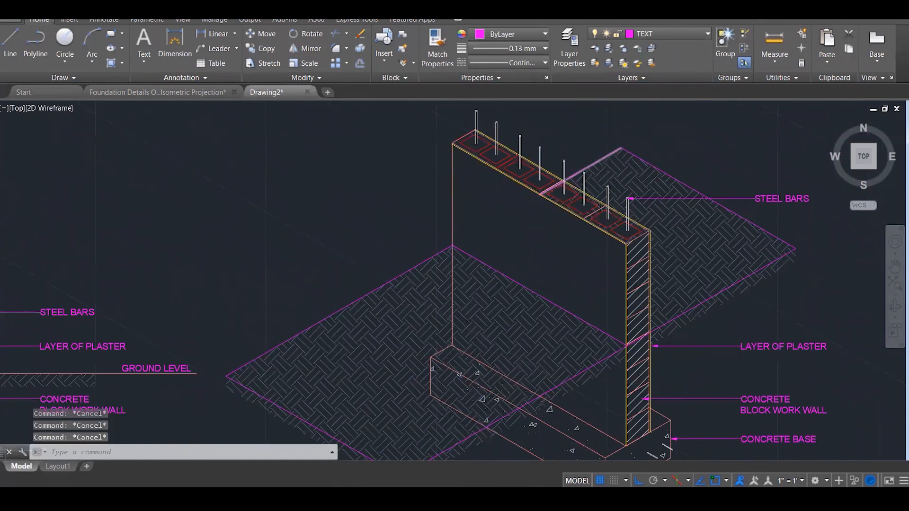
Match the properties of the isometric ground plane's outline edges to the ground level line in the orthographic view.
{"action": "scroll", "coordinate": [618, 160], "scroll_direction": "down", "scroll_amount": 3}
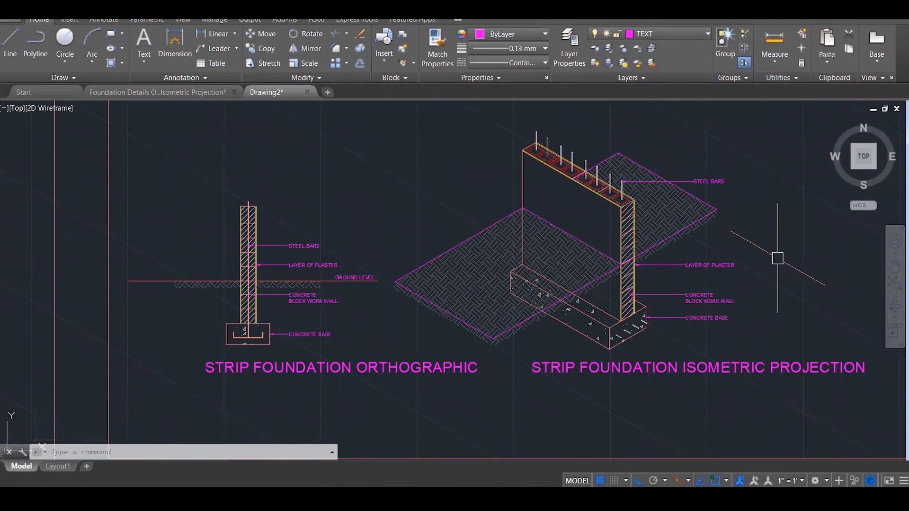
{"action": "type", "text": "MA"}
{"action": "key", "text": "Return"}
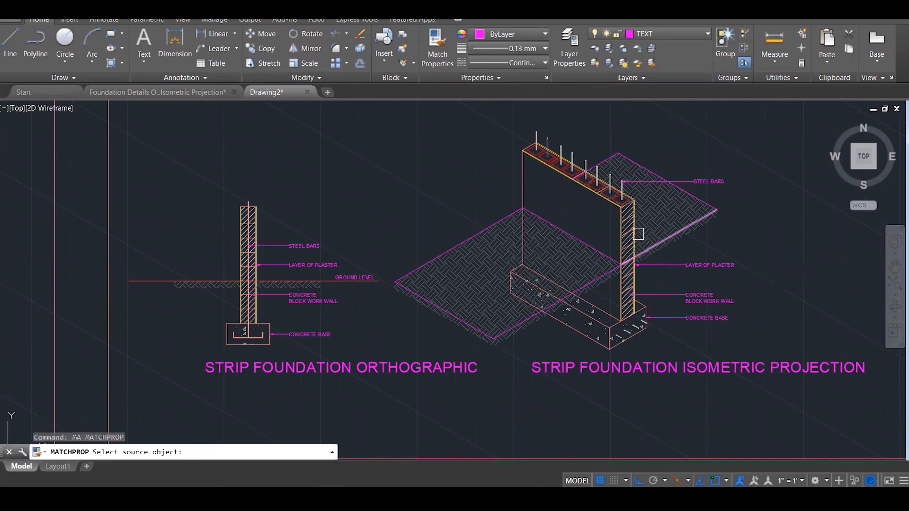
{"action": "left_click", "coordinate": [139, 281]}
{"action": "left_click", "coordinate": [419, 264]}
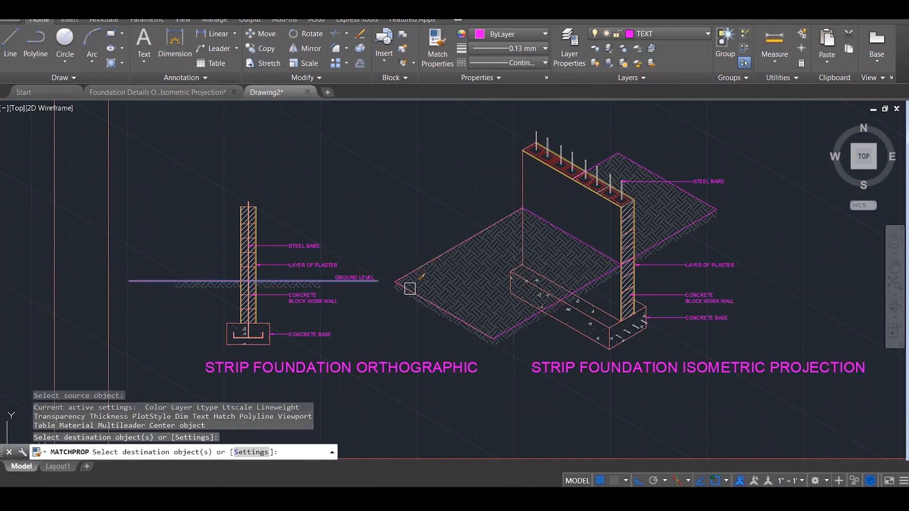
{"action": "left_click", "coordinate": [409, 291]}
{"action": "left_click", "coordinate": [520, 327]}
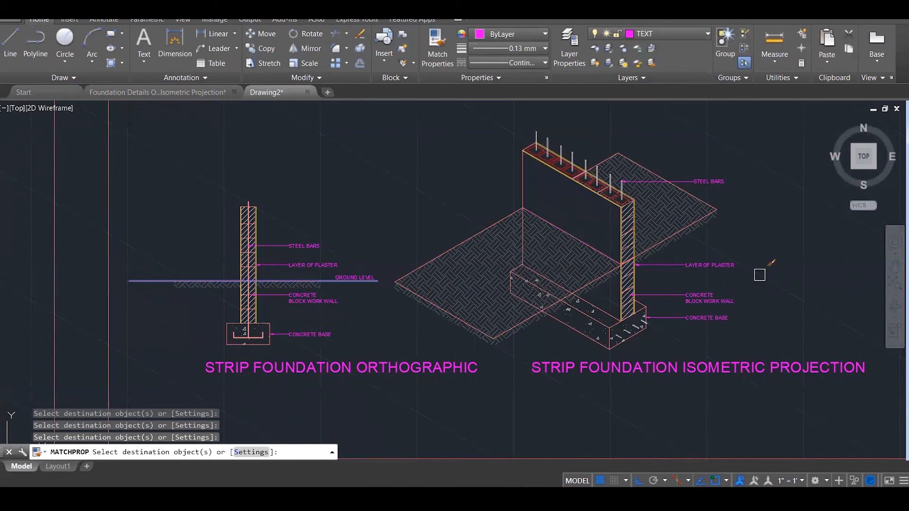
{"action": "key", "text": "Escape"}
{"action": "key", "text": "Escape"}
{"action": "key", "text": "Escape"}
{"action": "key", "text": "Escape"}
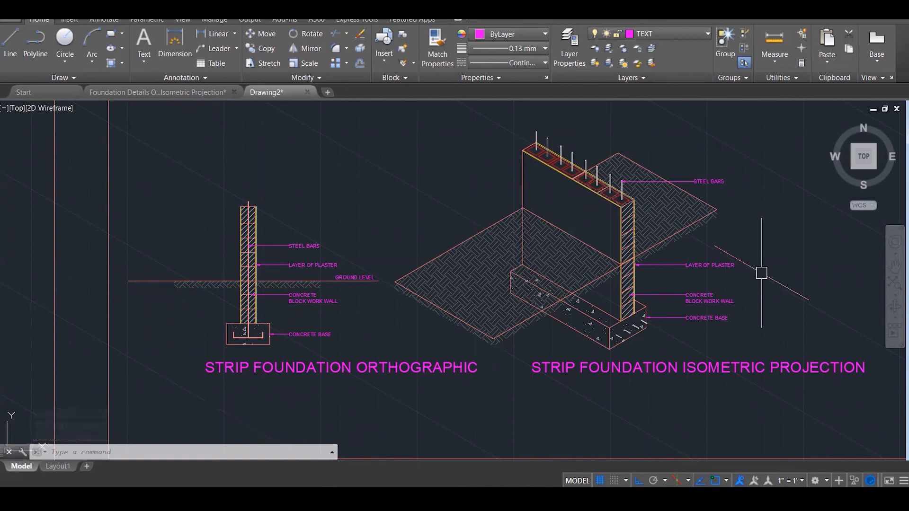
Try erasing the earth hatch from the isometric ground plane and undo the erasure.
{"action": "left_click", "coordinate": [501, 243]}
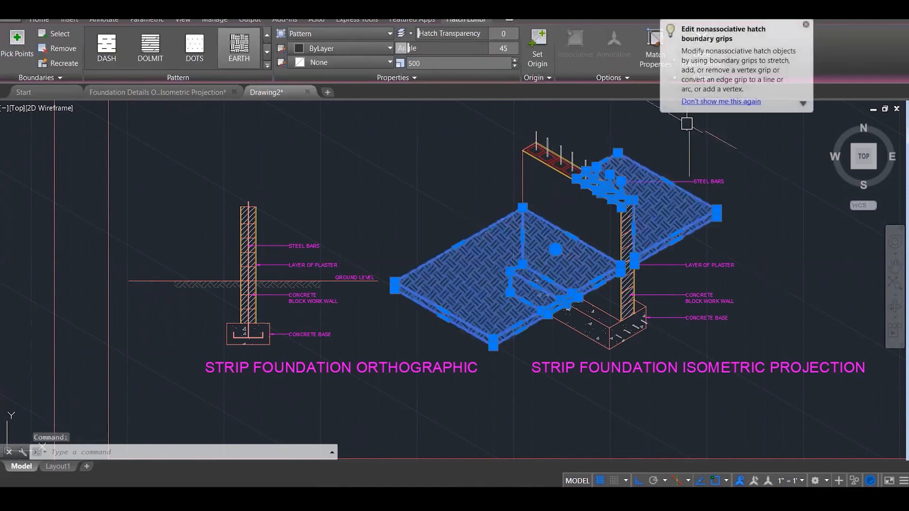
{"action": "left_click", "coordinate": [805, 25]}
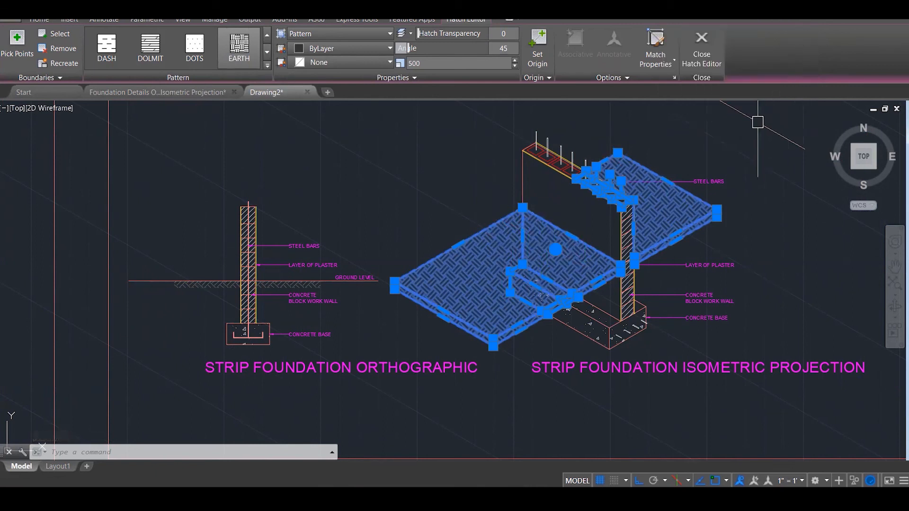
{"action": "key", "text": "Escape"}
{"action": "key", "text": "Escape"}
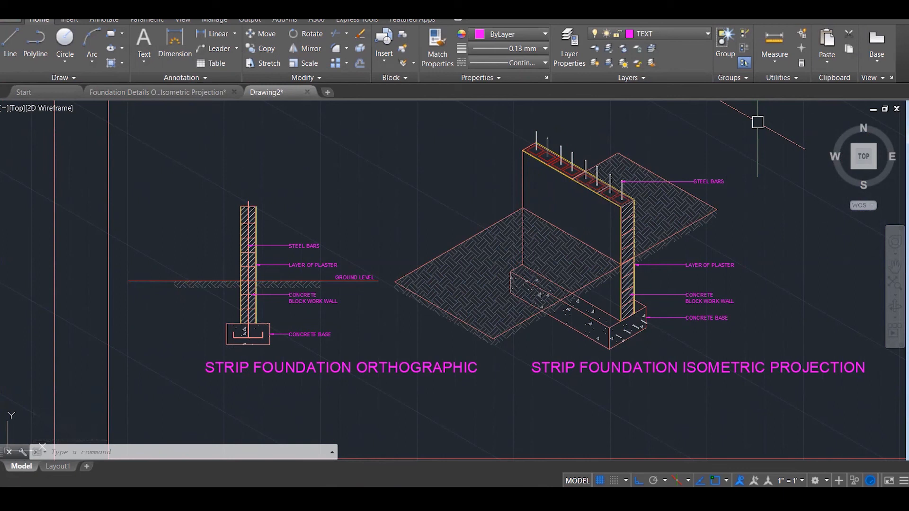
{"action": "left_click", "coordinate": [541, 259]}
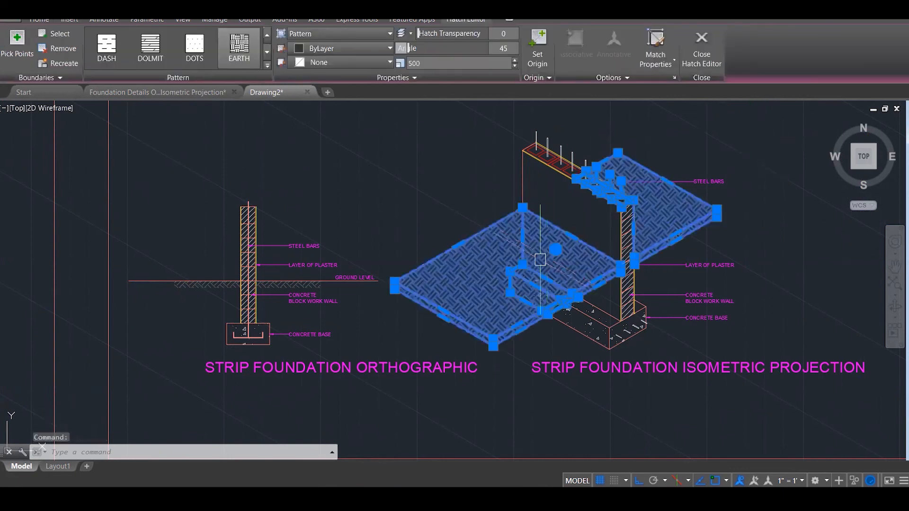
{"action": "key", "text": "Delete"}
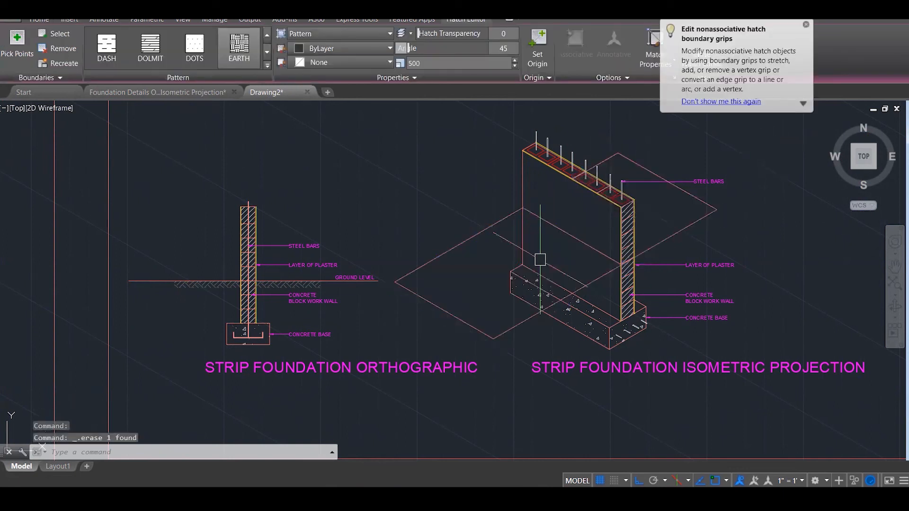
{"action": "key", "text": "ctrl+z"}
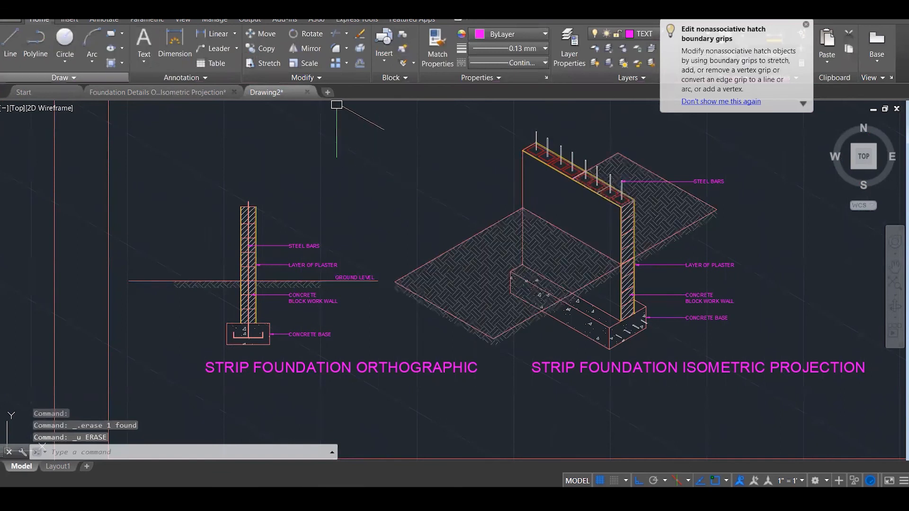
{"action": "key", "text": "Escape"}
{"action": "key", "text": "Escape"}
{"action": "key", "text": "Escape"}
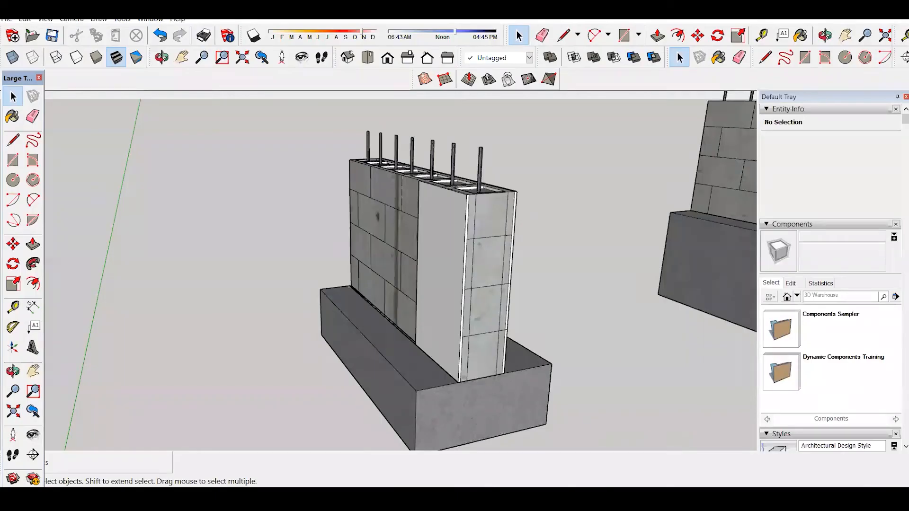
Examine the 3D strip foundation model in SketchUp, viewing the wall, plaster layers, steel bars and base from its end.
{"action": "scroll", "coordinate": [531, 217], "scroll_direction": "down", "scroll_amount": 5}
{"action": "middle_click_drag", "start_coordinate": [552, 237], "coordinate": [341, 331]}
{"action": "scroll", "coordinate": [350, 327], "scroll_direction": "up", "scroll_amount": 3}
{"action": "scroll", "coordinate": [282, 279], "scroll_direction": "up", "scroll_amount": 3}
{"action": "middle_click_drag", "start_coordinate": [282, 279], "coordinate": [473, 334]}
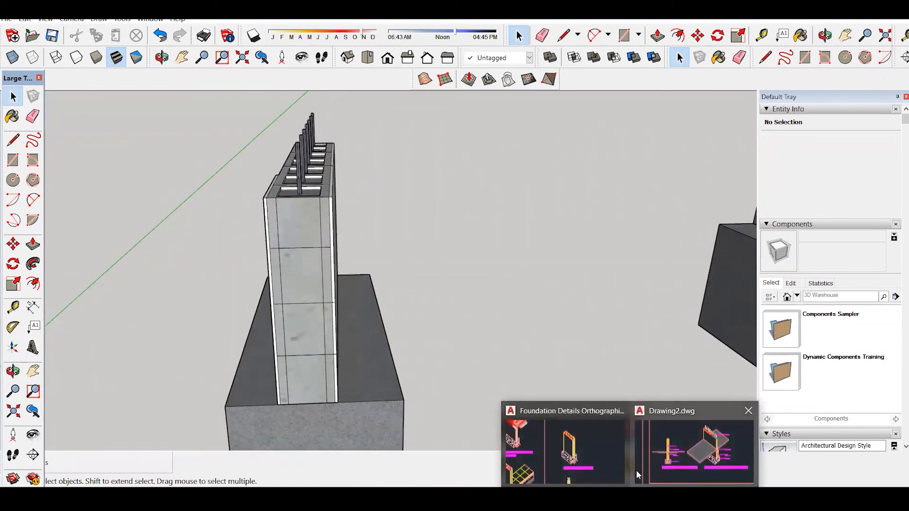
Switch back to Drawing2 in AutoCAD and review the orthographic and isometric strip foundation drawings together.
{"action": "left_click", "coordinate": [636, 470]}
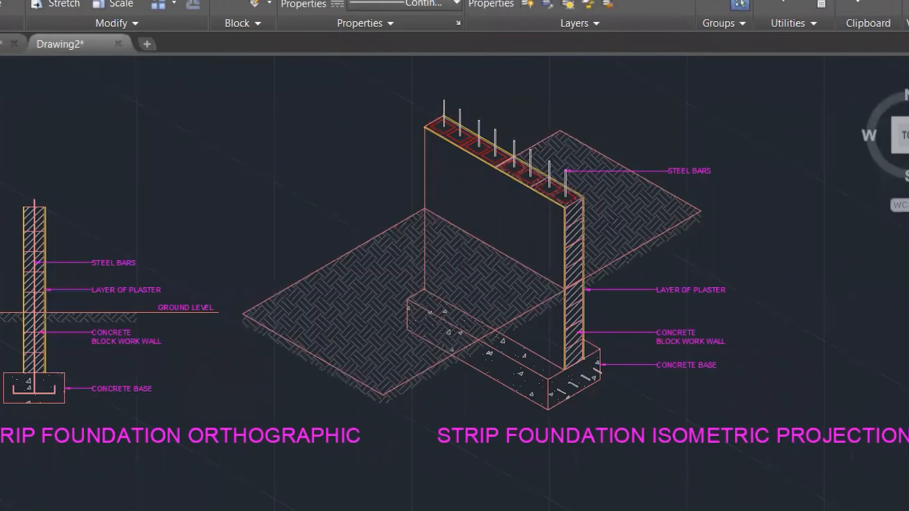
{"action": "scroll", "coordinate": [609, 311], "scroll_direction": "down", "scroll_amount": 1}
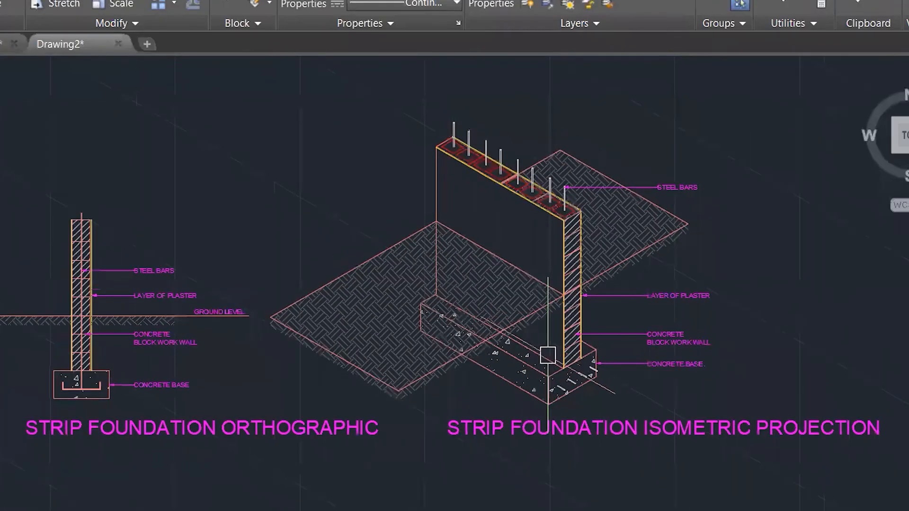
{"action": "mouse_move", "coordinate": [544, 359]}
{"action": "middle_mouse_down"}
{"action": "mouse_move", "coordinate": [570, 330]}
{"action": "mouse_move", "coordinate": [551, 324]}
{"action": "middle_mouse_up"}
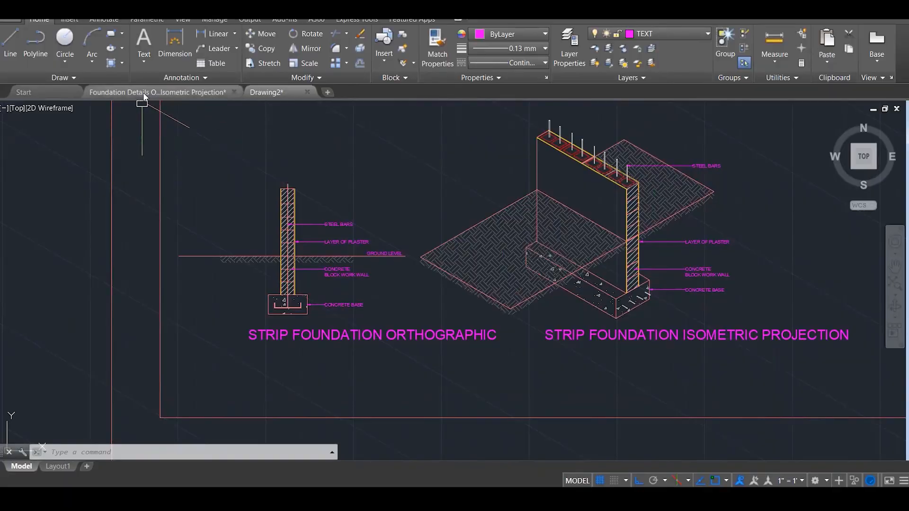
Switch to the Foundation Details drawing and examine its foundation orthographic and isometric projection sections.
{"action": "left_click", "coordinate": [146, 93]}
{"action": "scroll", "coordinate": [729, 314], "scroll_direction": "down", "scroll_amount": 3}
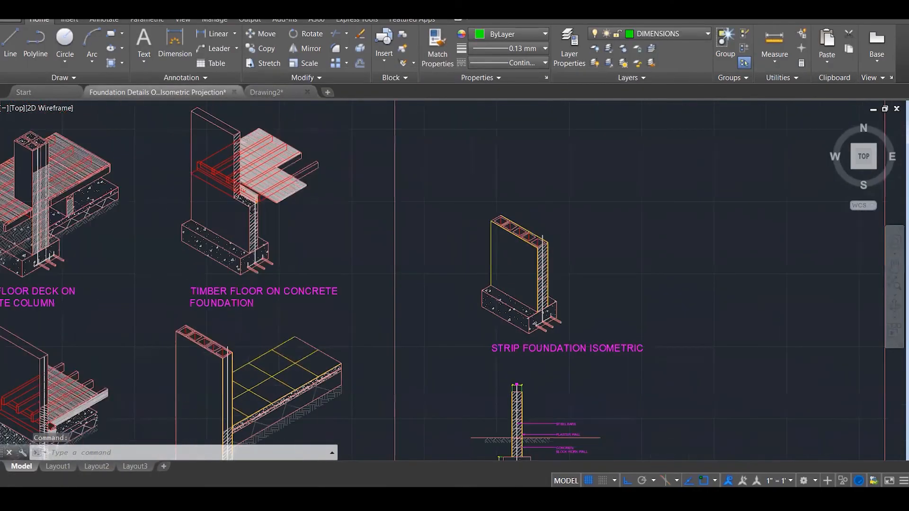
{"action": "scroll", "coordinate": [457, 365], "scroll_direction": "down", "scroll_amount": 6}
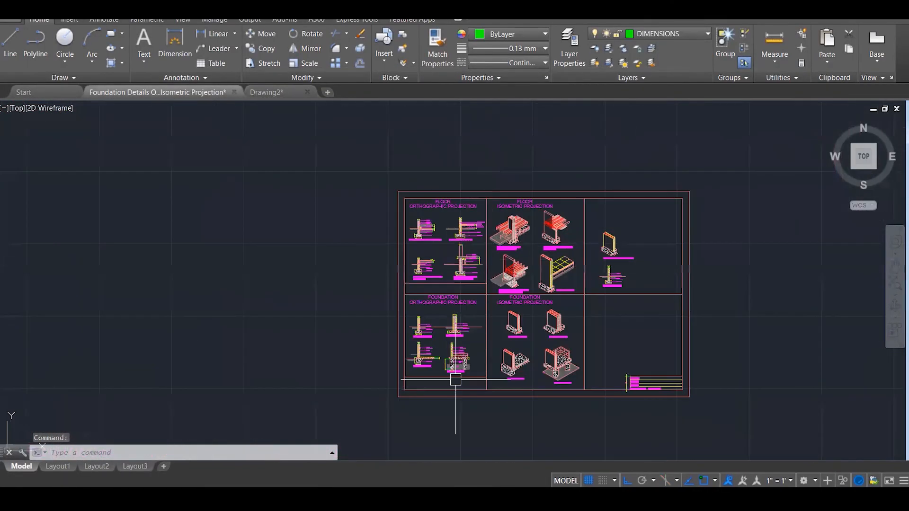
{"action": "scroll", "coordinate": [439, 376], "scroll_direction": "up", "scroll_amount": 4}
{"action": "scroll", "coordinate": [312, 263], "scroll_direction": "up", "scroll_amount": 5}
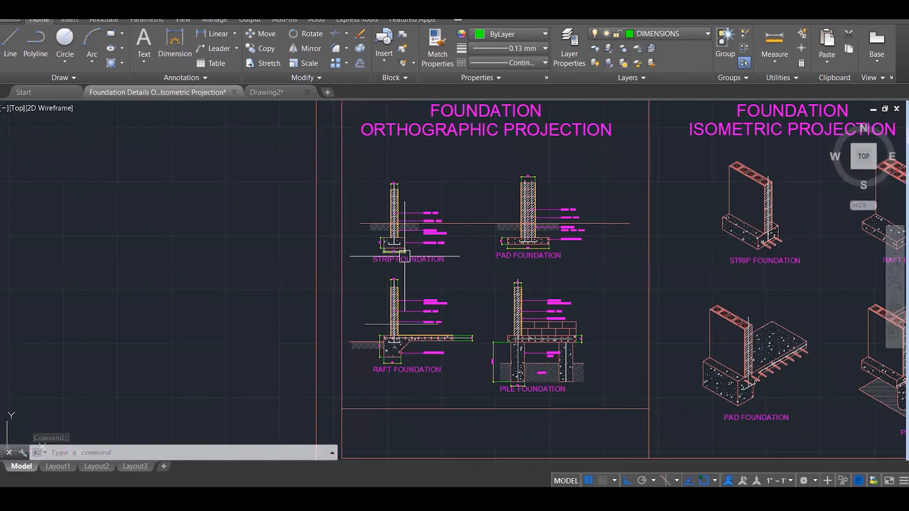
{"action": "mouse_move", "coordinate": [392, 299]}
{"action": "middle_mouse_down"}
{"action": "mouse_move", "coordinate": [395, 288]}
{"action": "mouse_move", "coordinate": [256, 270]}
{"action": "middle_mouse_up"}
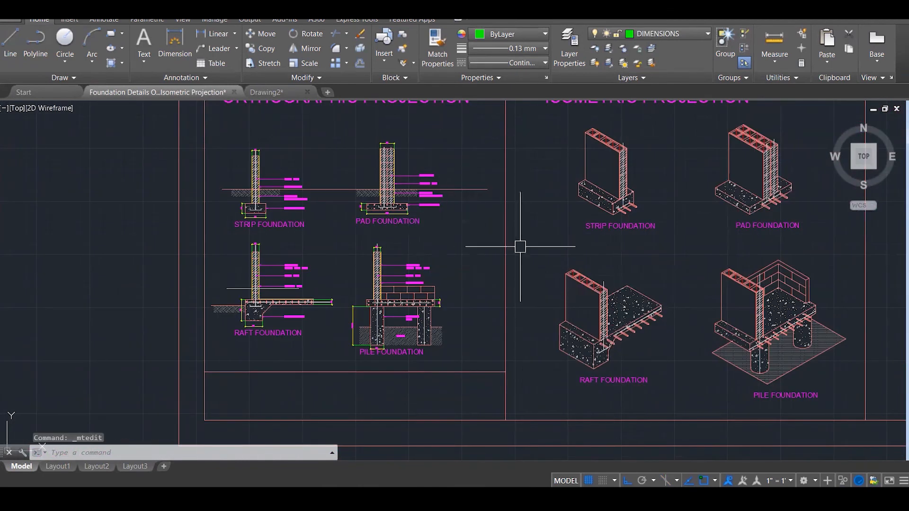
Highlight the raft foundation's isometric and orthographic details for comparison and clear the selection.
{"action": "left_click", "coordinate": [533, 250]}
{"action": "left_click", "coordinate": [689, 374]}
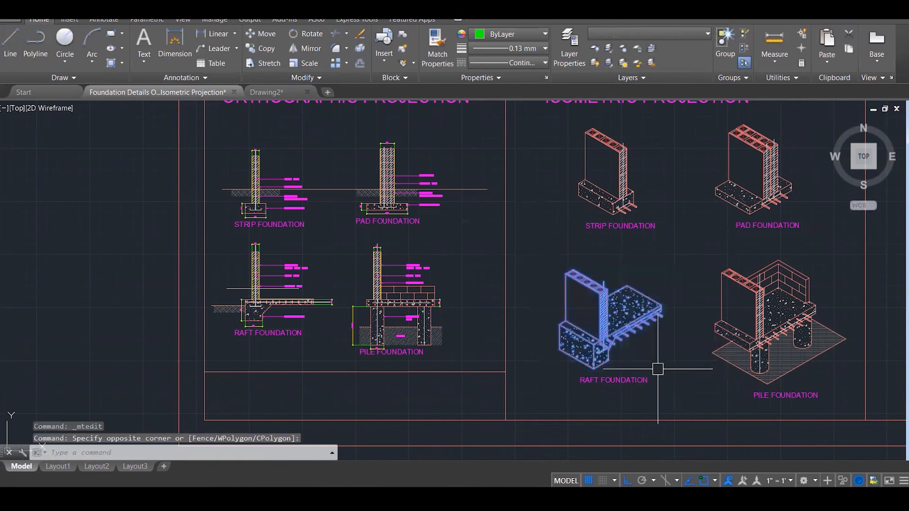
{"action": "left_click", "coordinate": [159, 238]}
{"action": "left_click", "coordinate": [345, 353]}
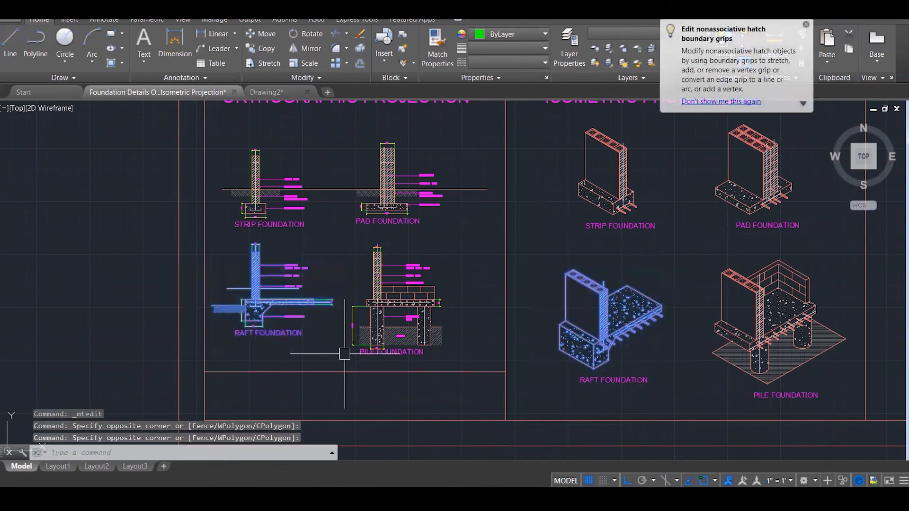
{"action": "key", "text": "Escape"}
{"action": "key", "text": "Escape"}
{"action": "key", "text": "Escape"}
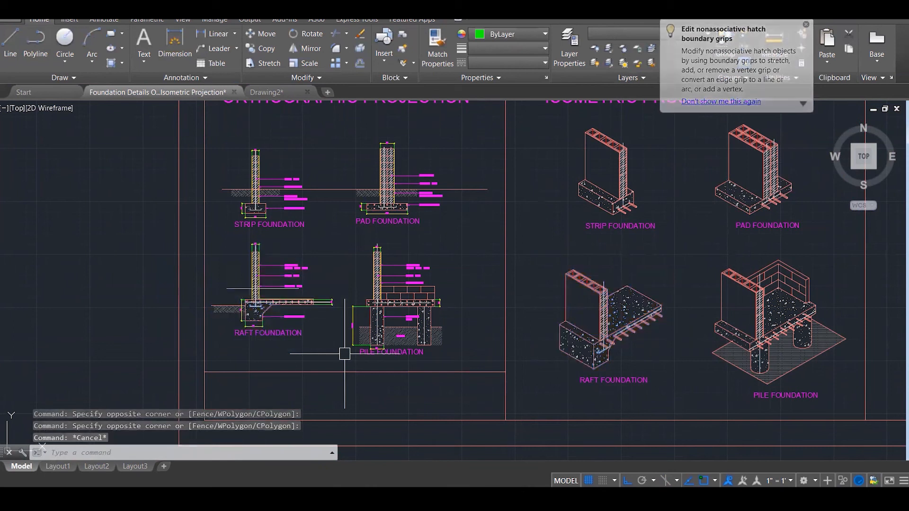